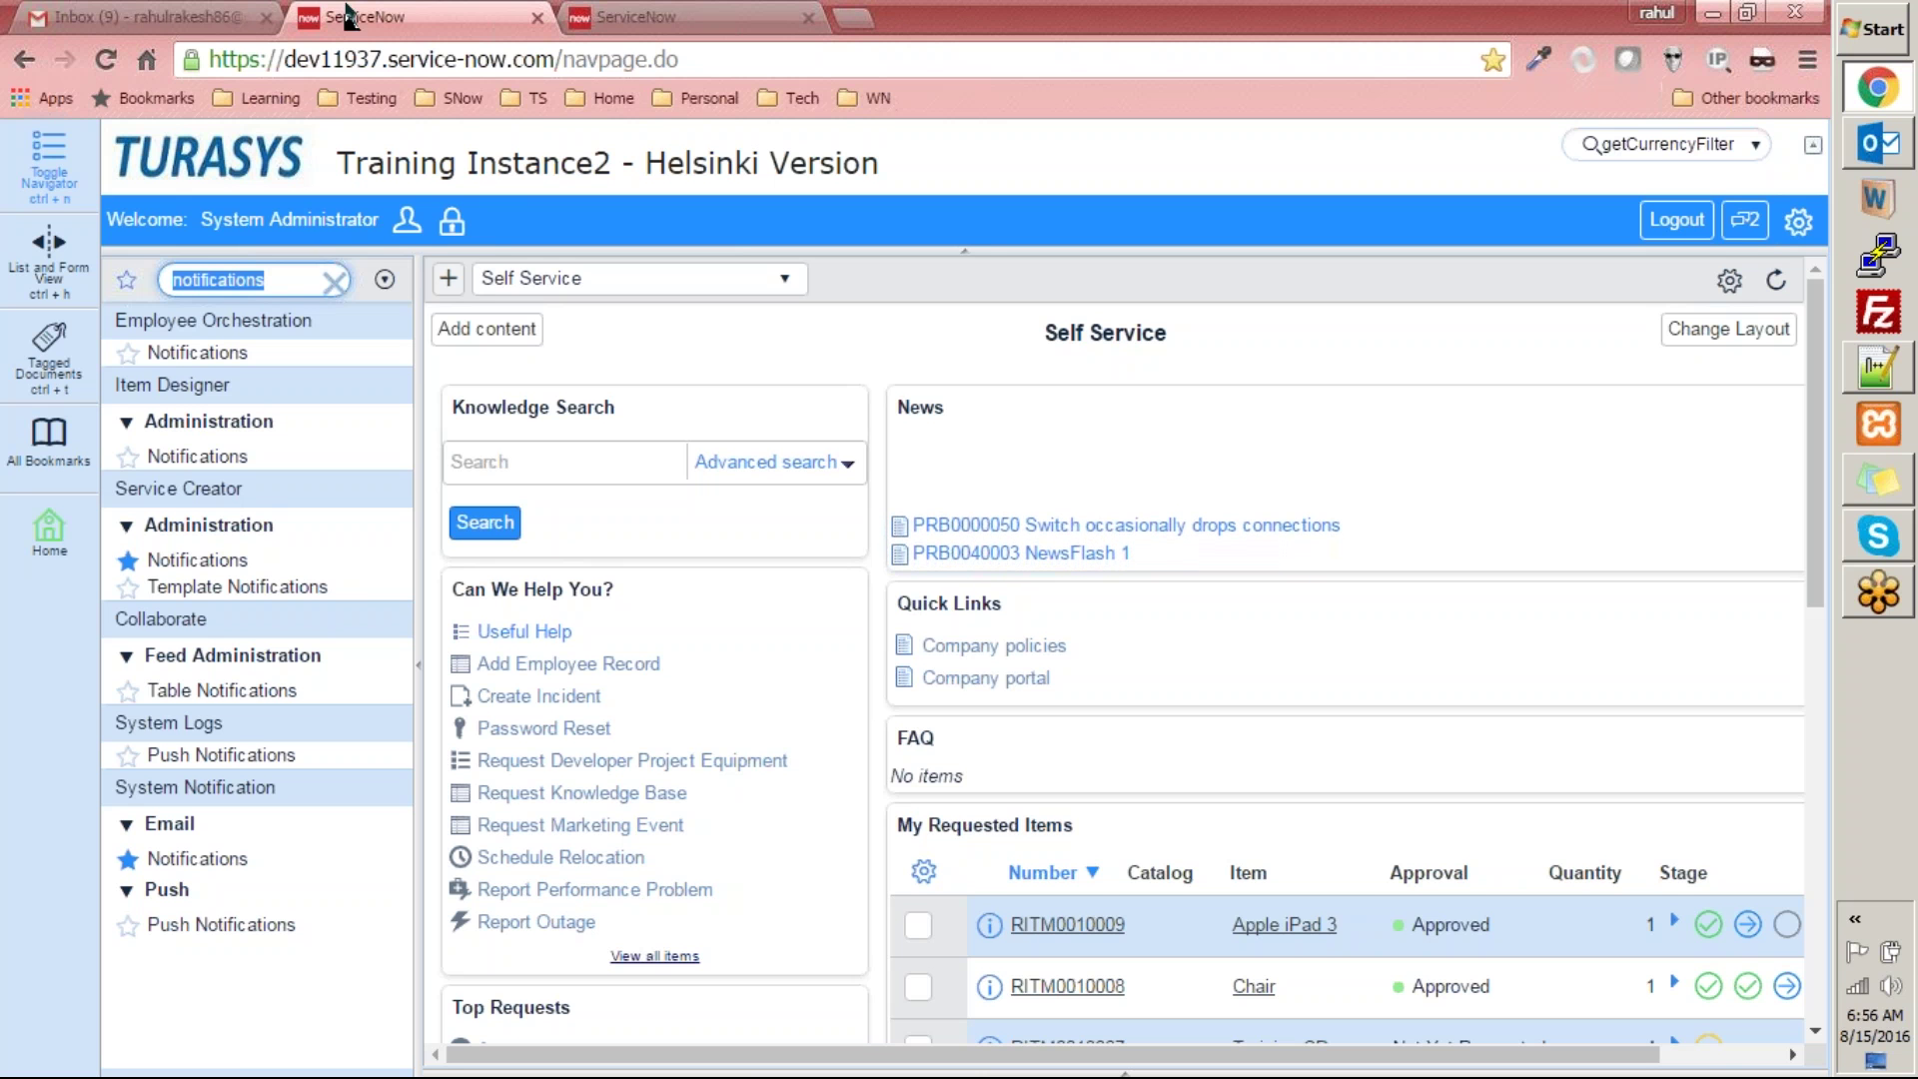
# - Filter the navigator to 'reports', collapse Configuration and Orchestration ROI, and open Reports Getting Started help
pyautogui.write('reports')
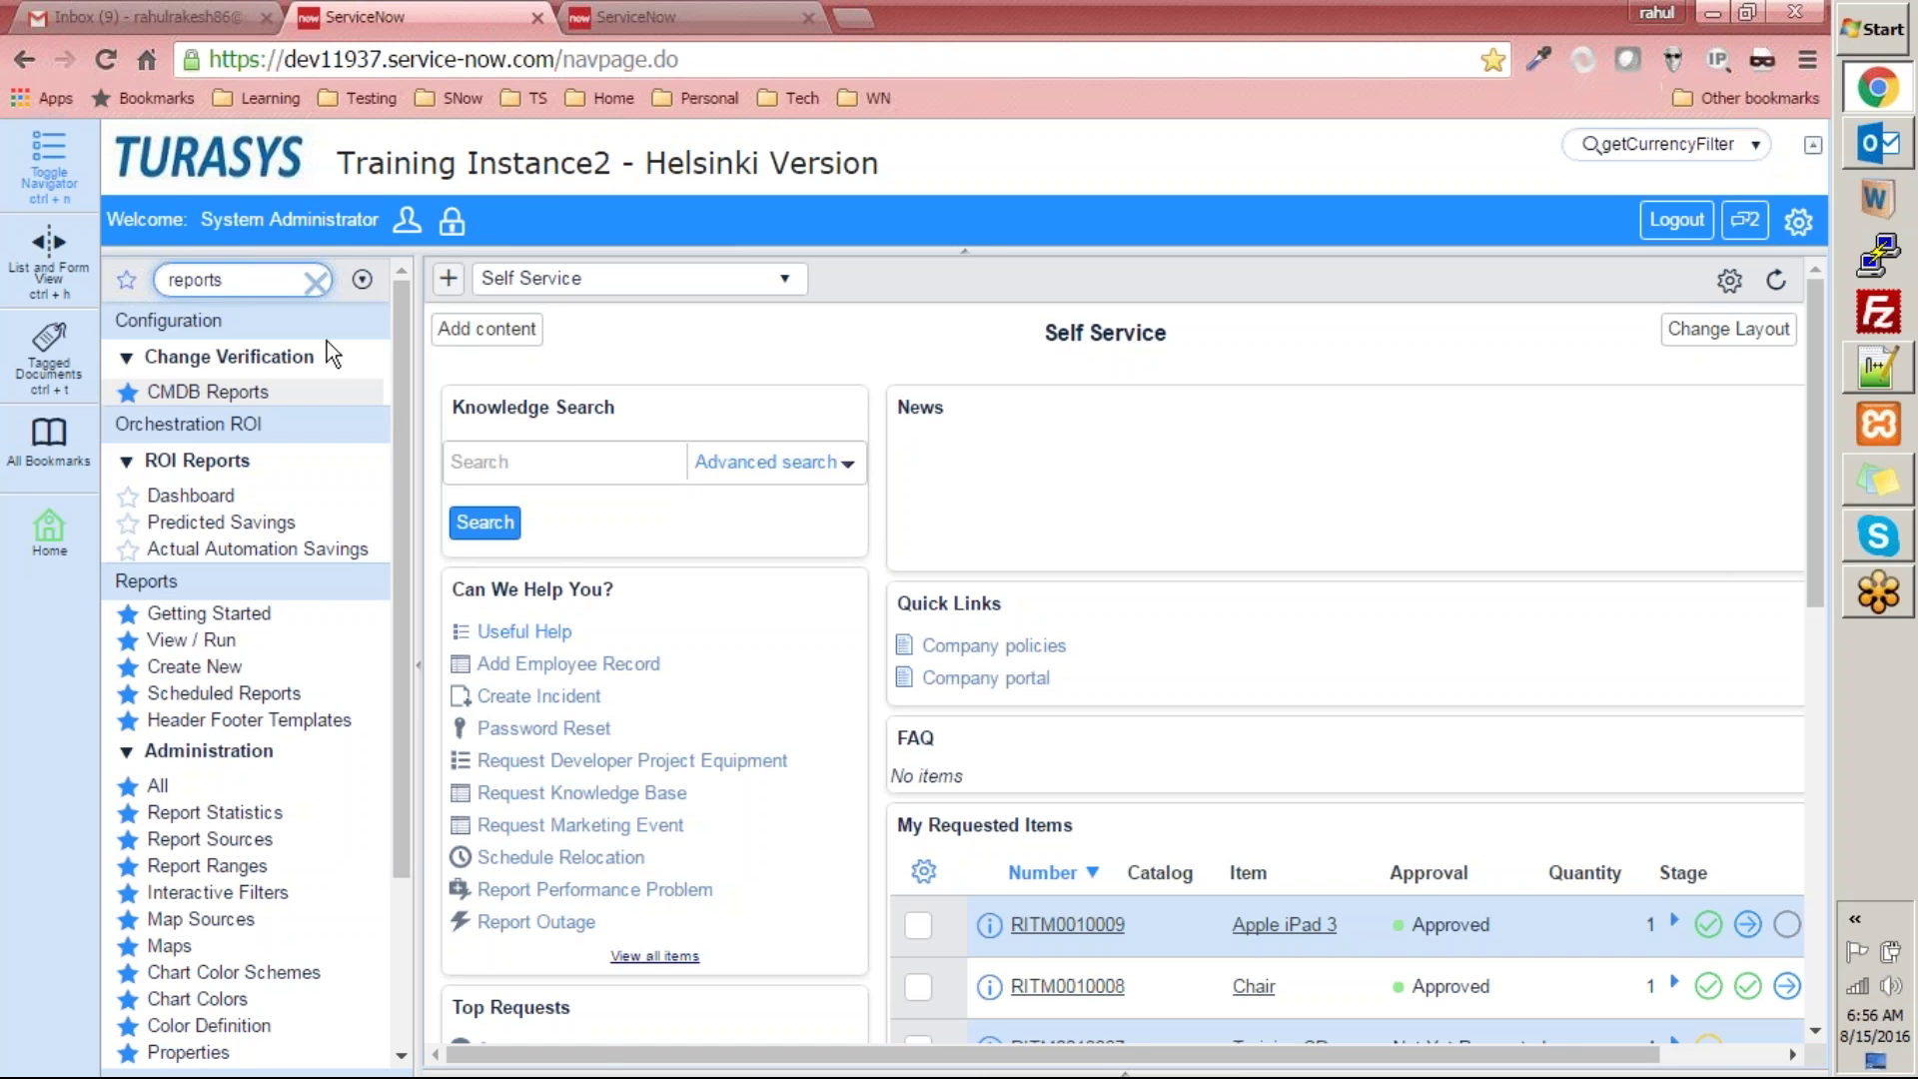
pyautogui.click(246, 330)
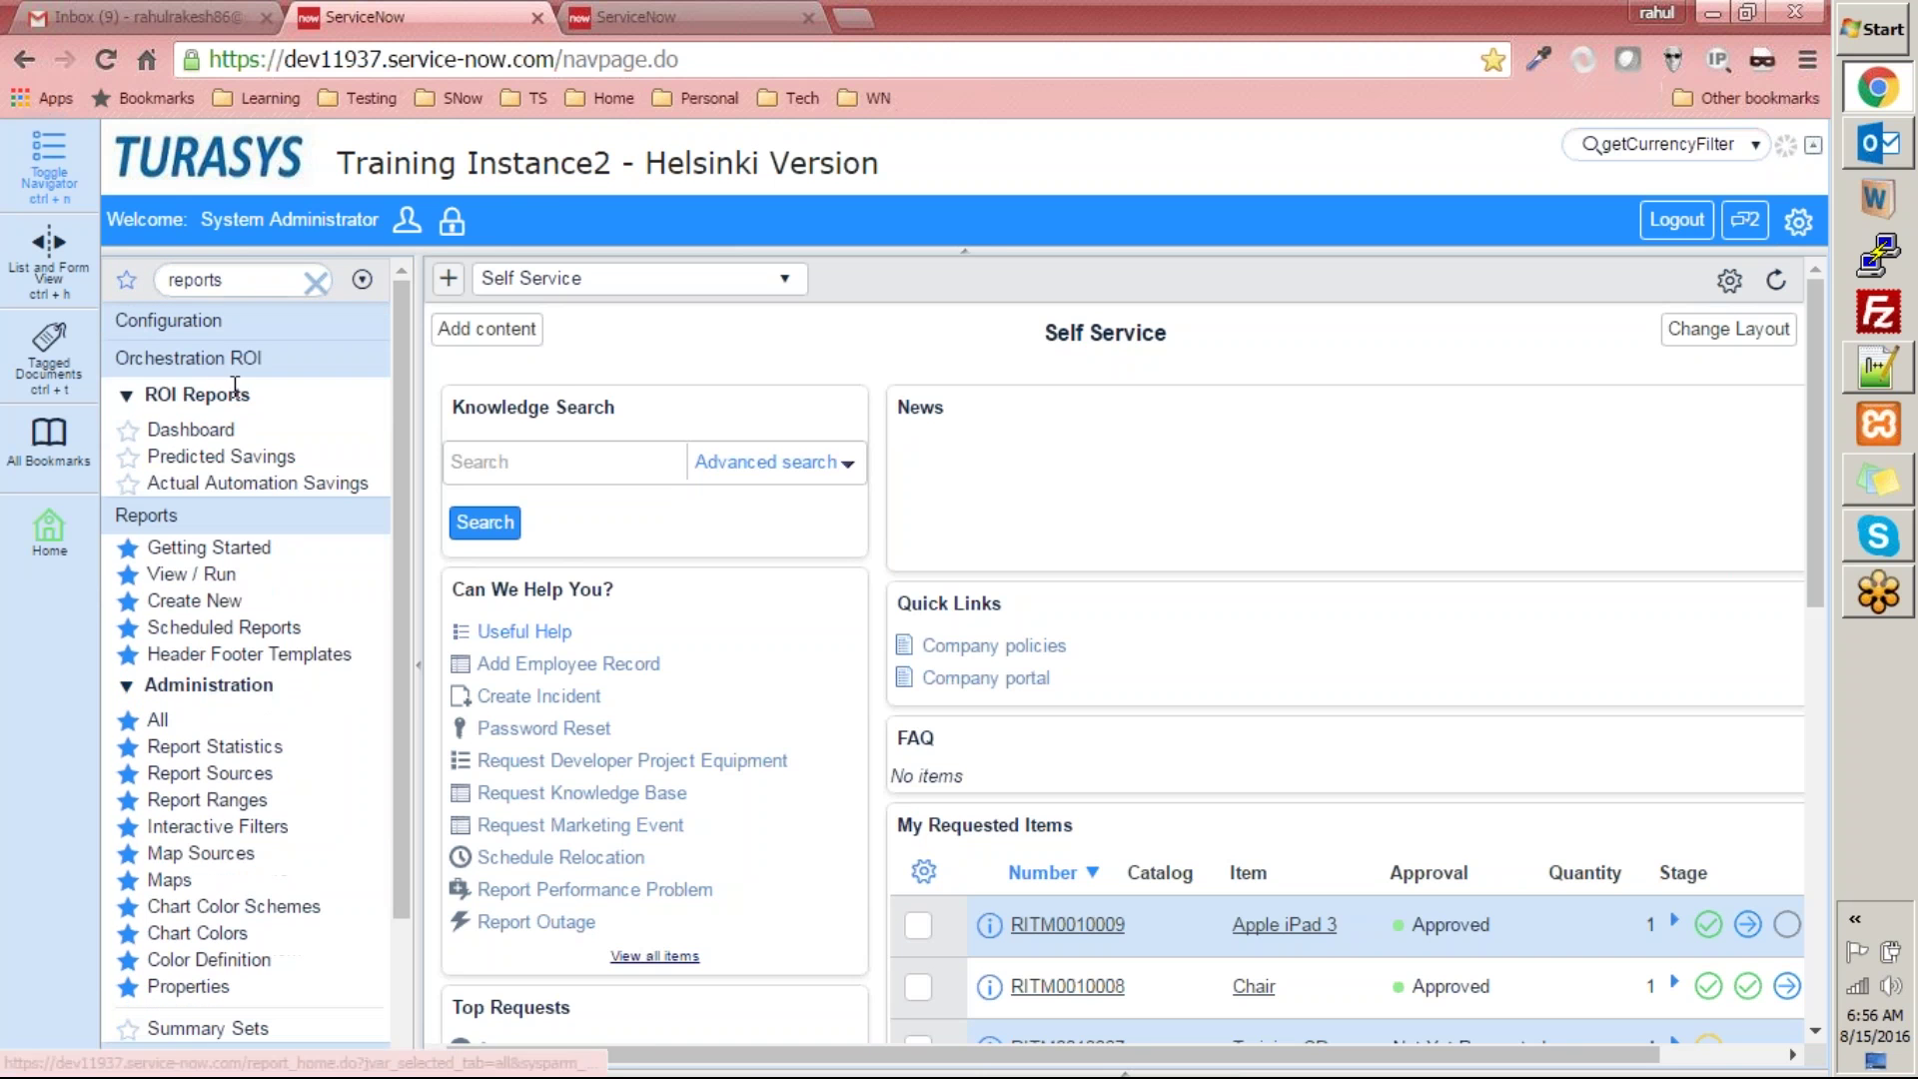
pyautogui.click(235, 362)
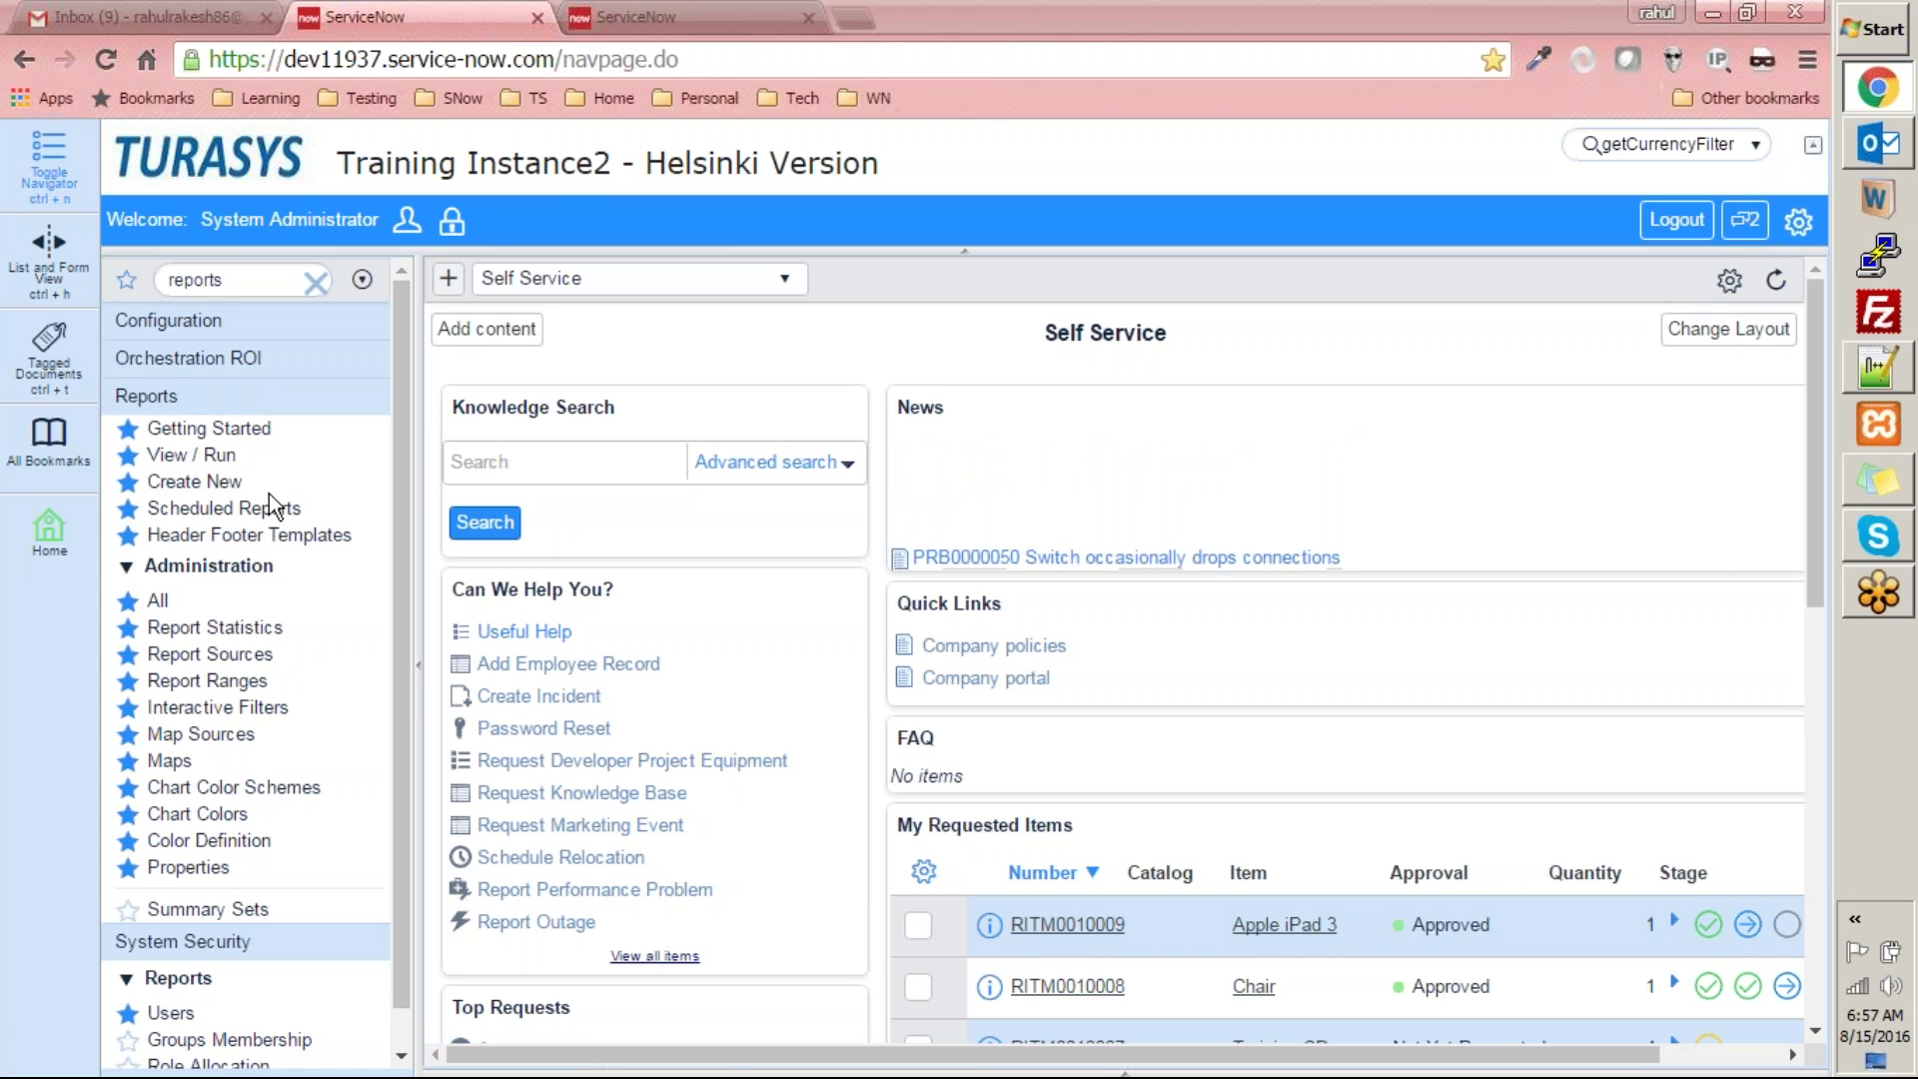
pyautogui.click(264, 427)
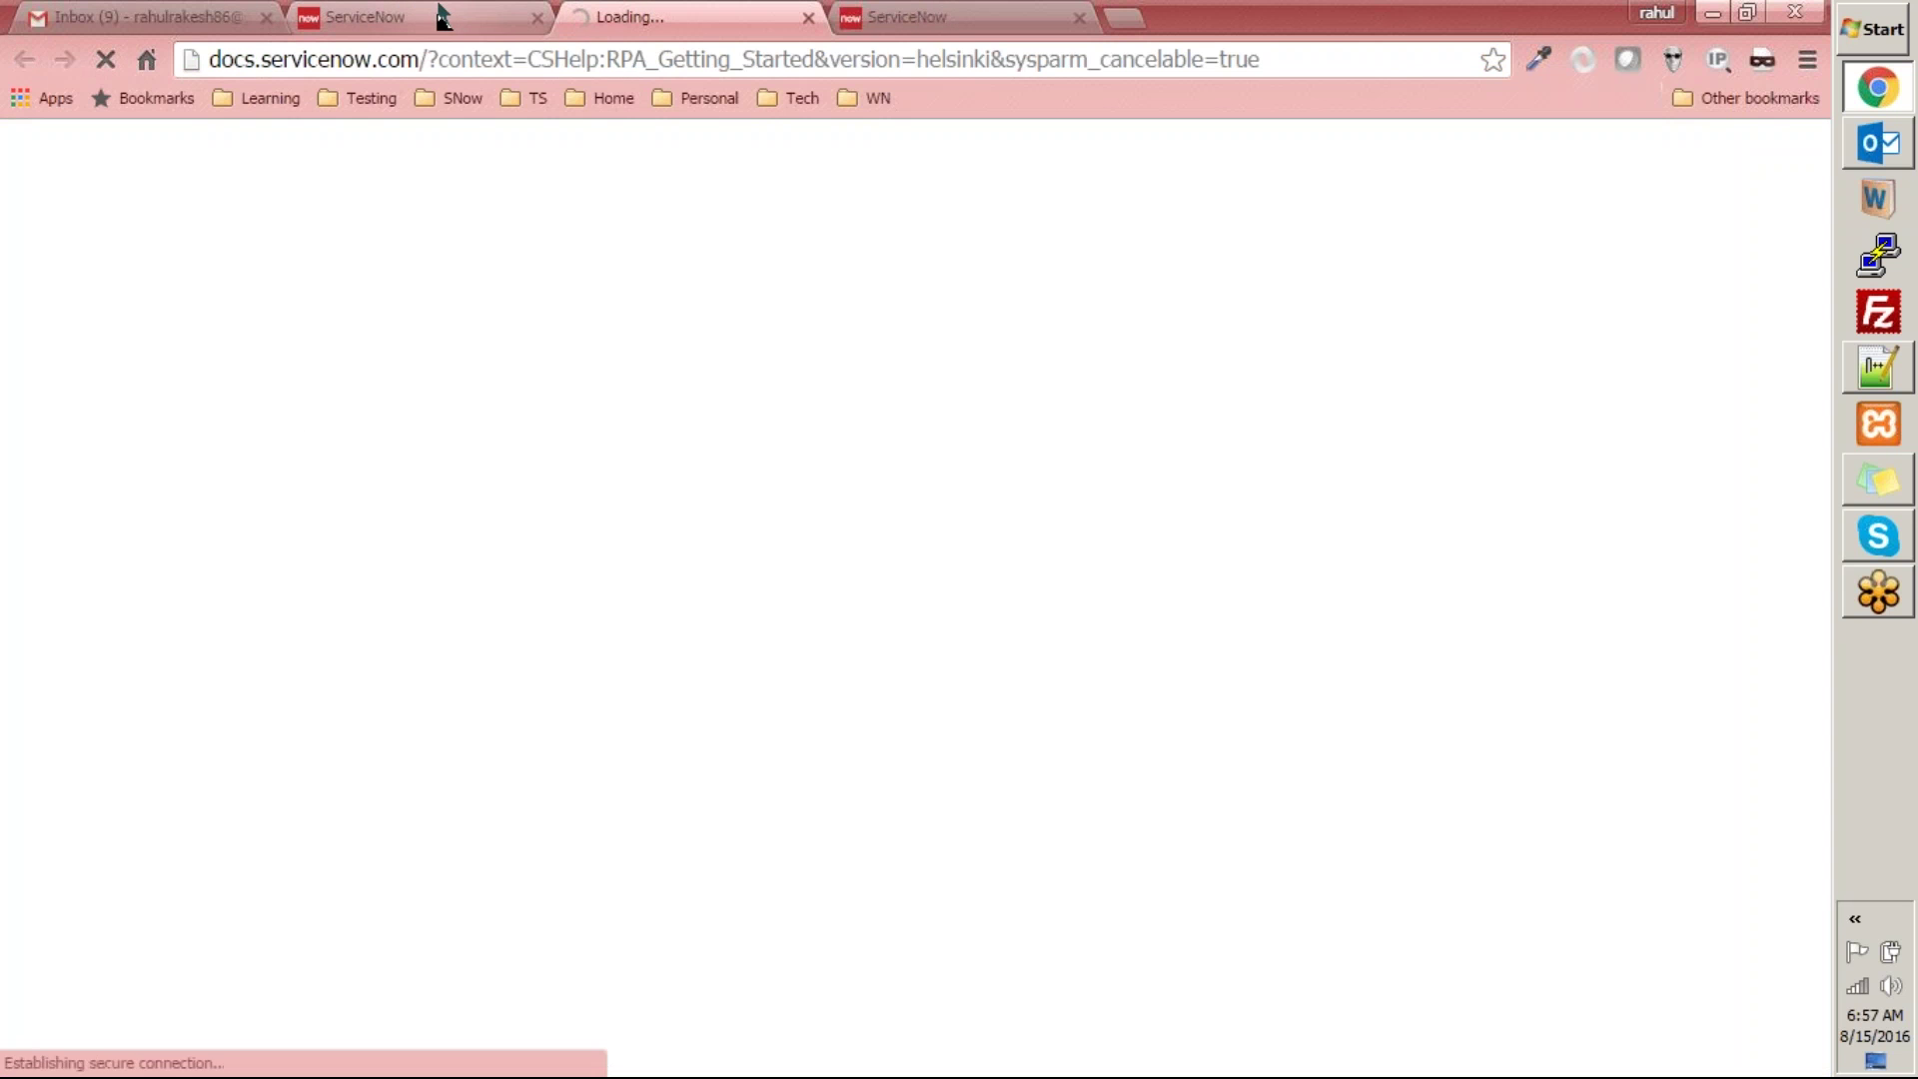
# - Scroll through the Reporting documentation page, then go back to the ServiceNow instance tab
pyautogui.click(441, 14)
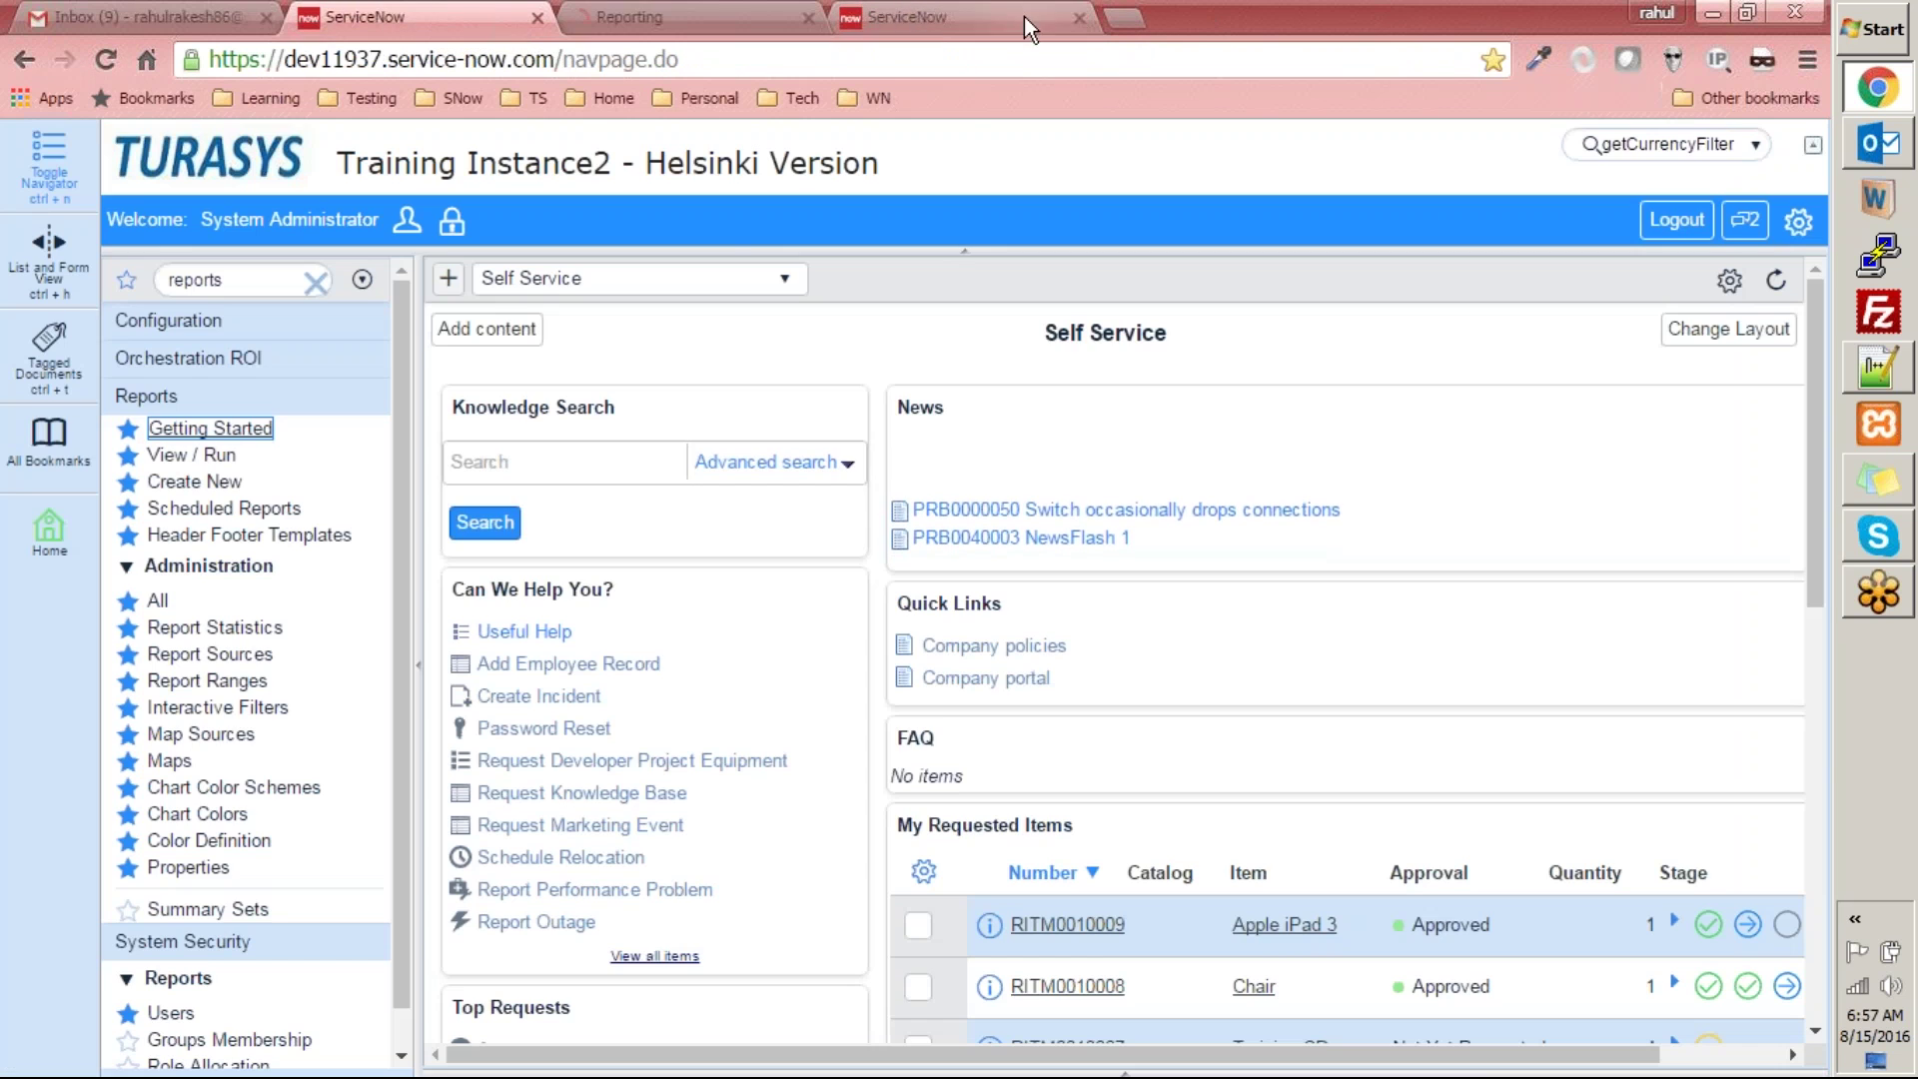
pyautogui.click(726, 14)
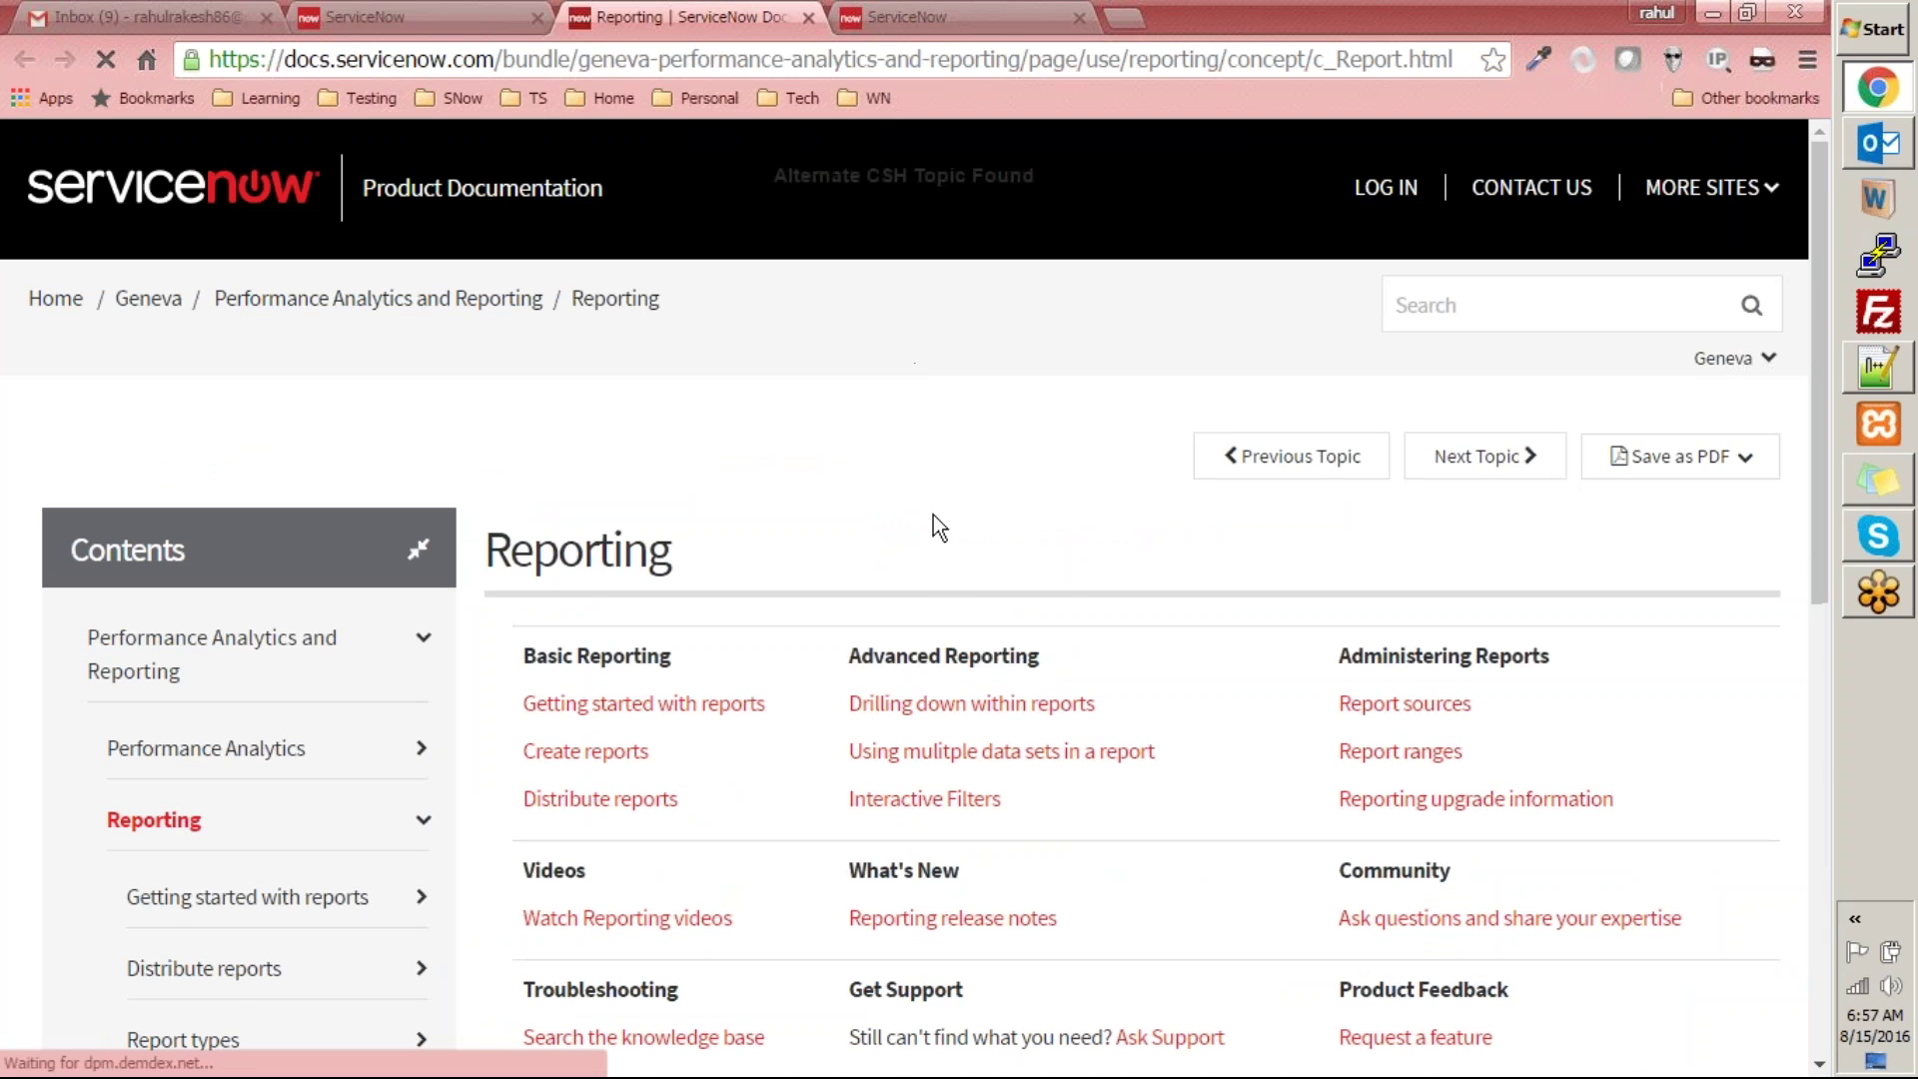
pyautogui.scroll(-7, 929, 519)
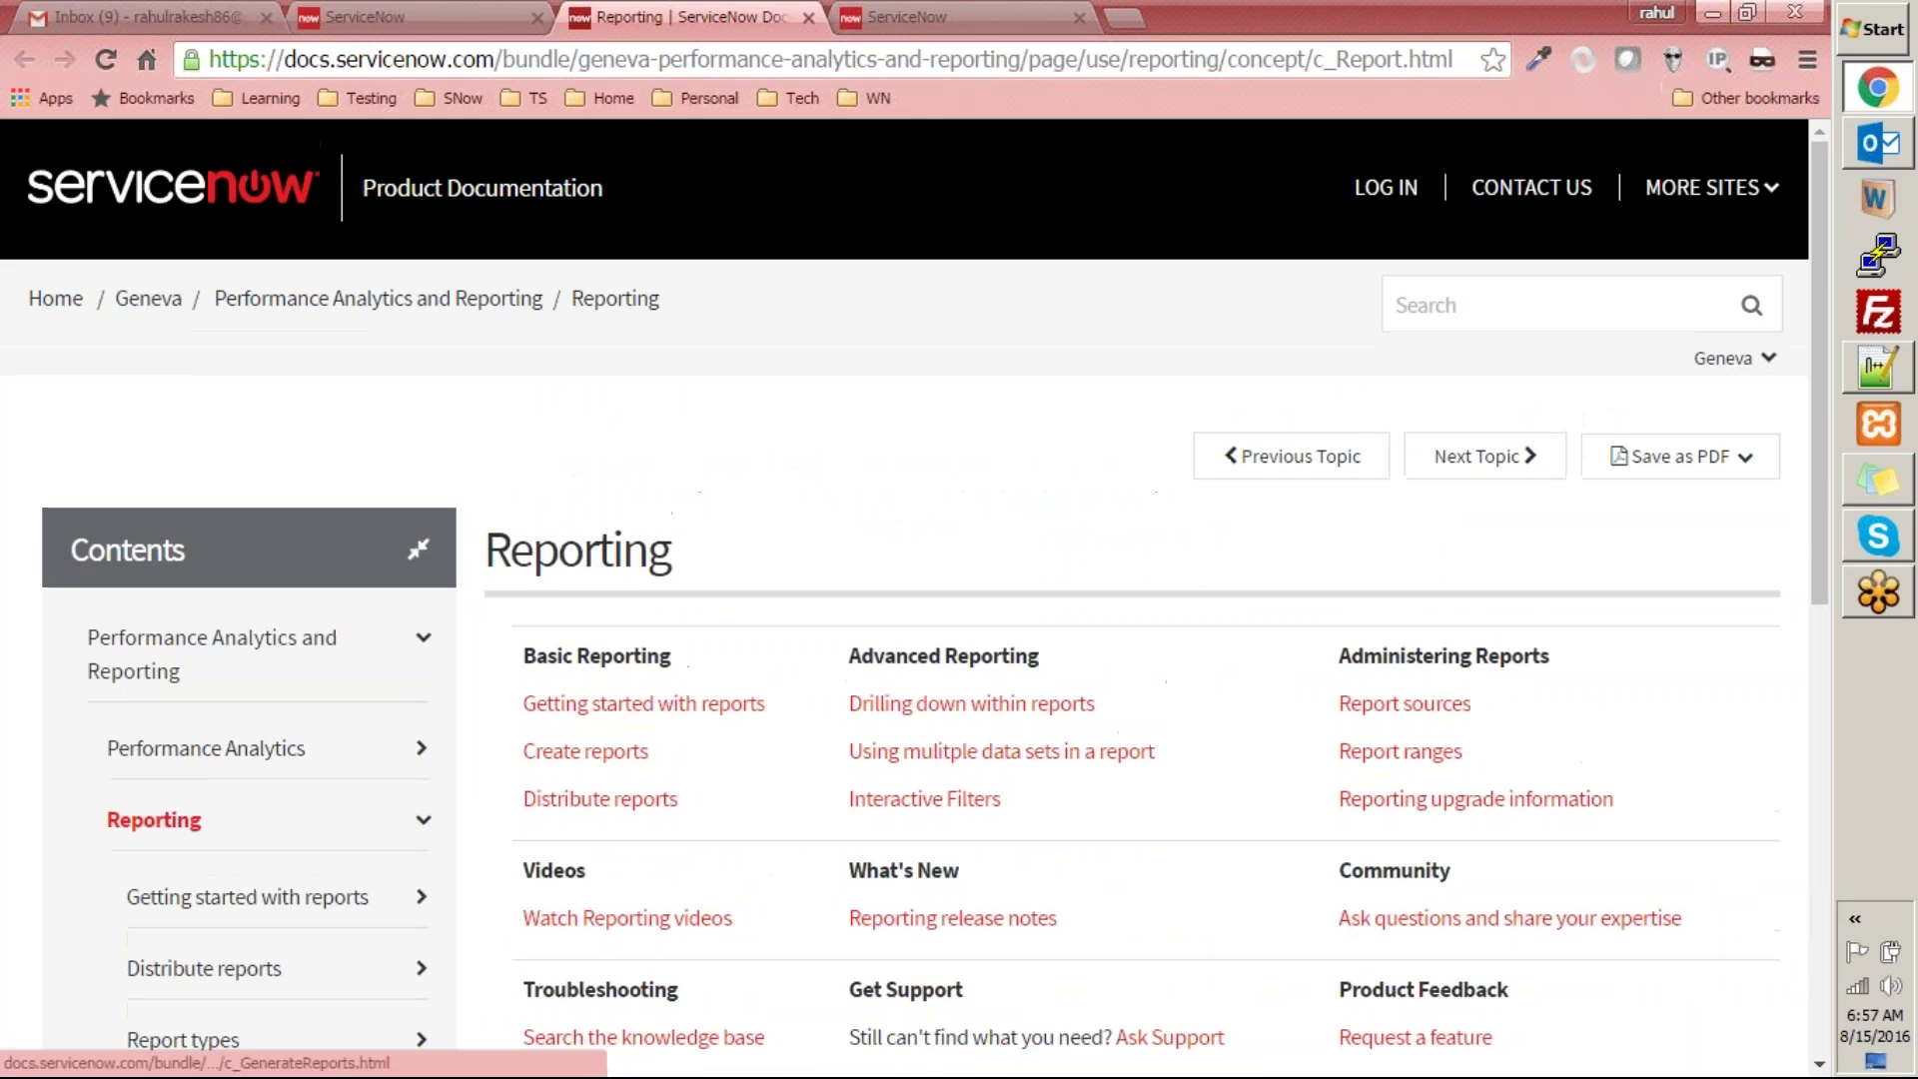
pyautogui.scroll(-10, 1436, 566)
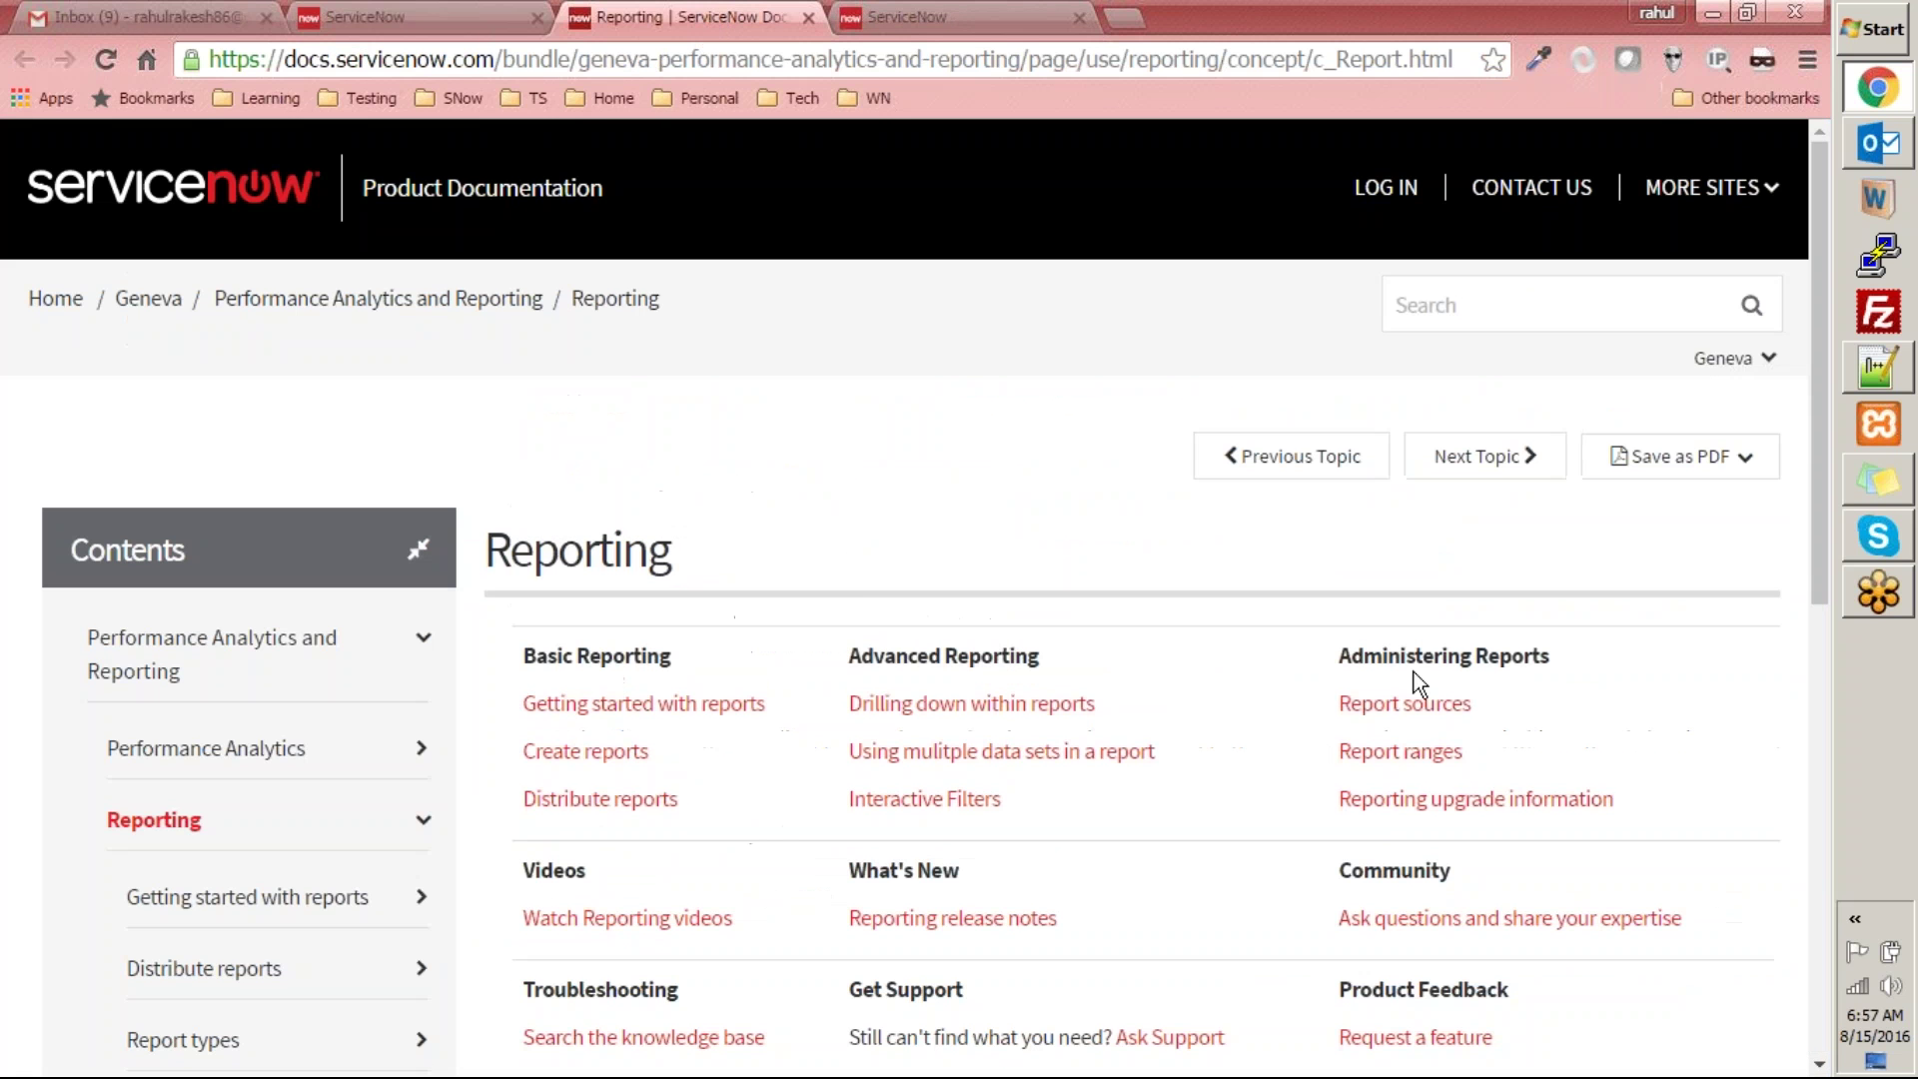
pyautogui.scroll(-10, 1139, 530)
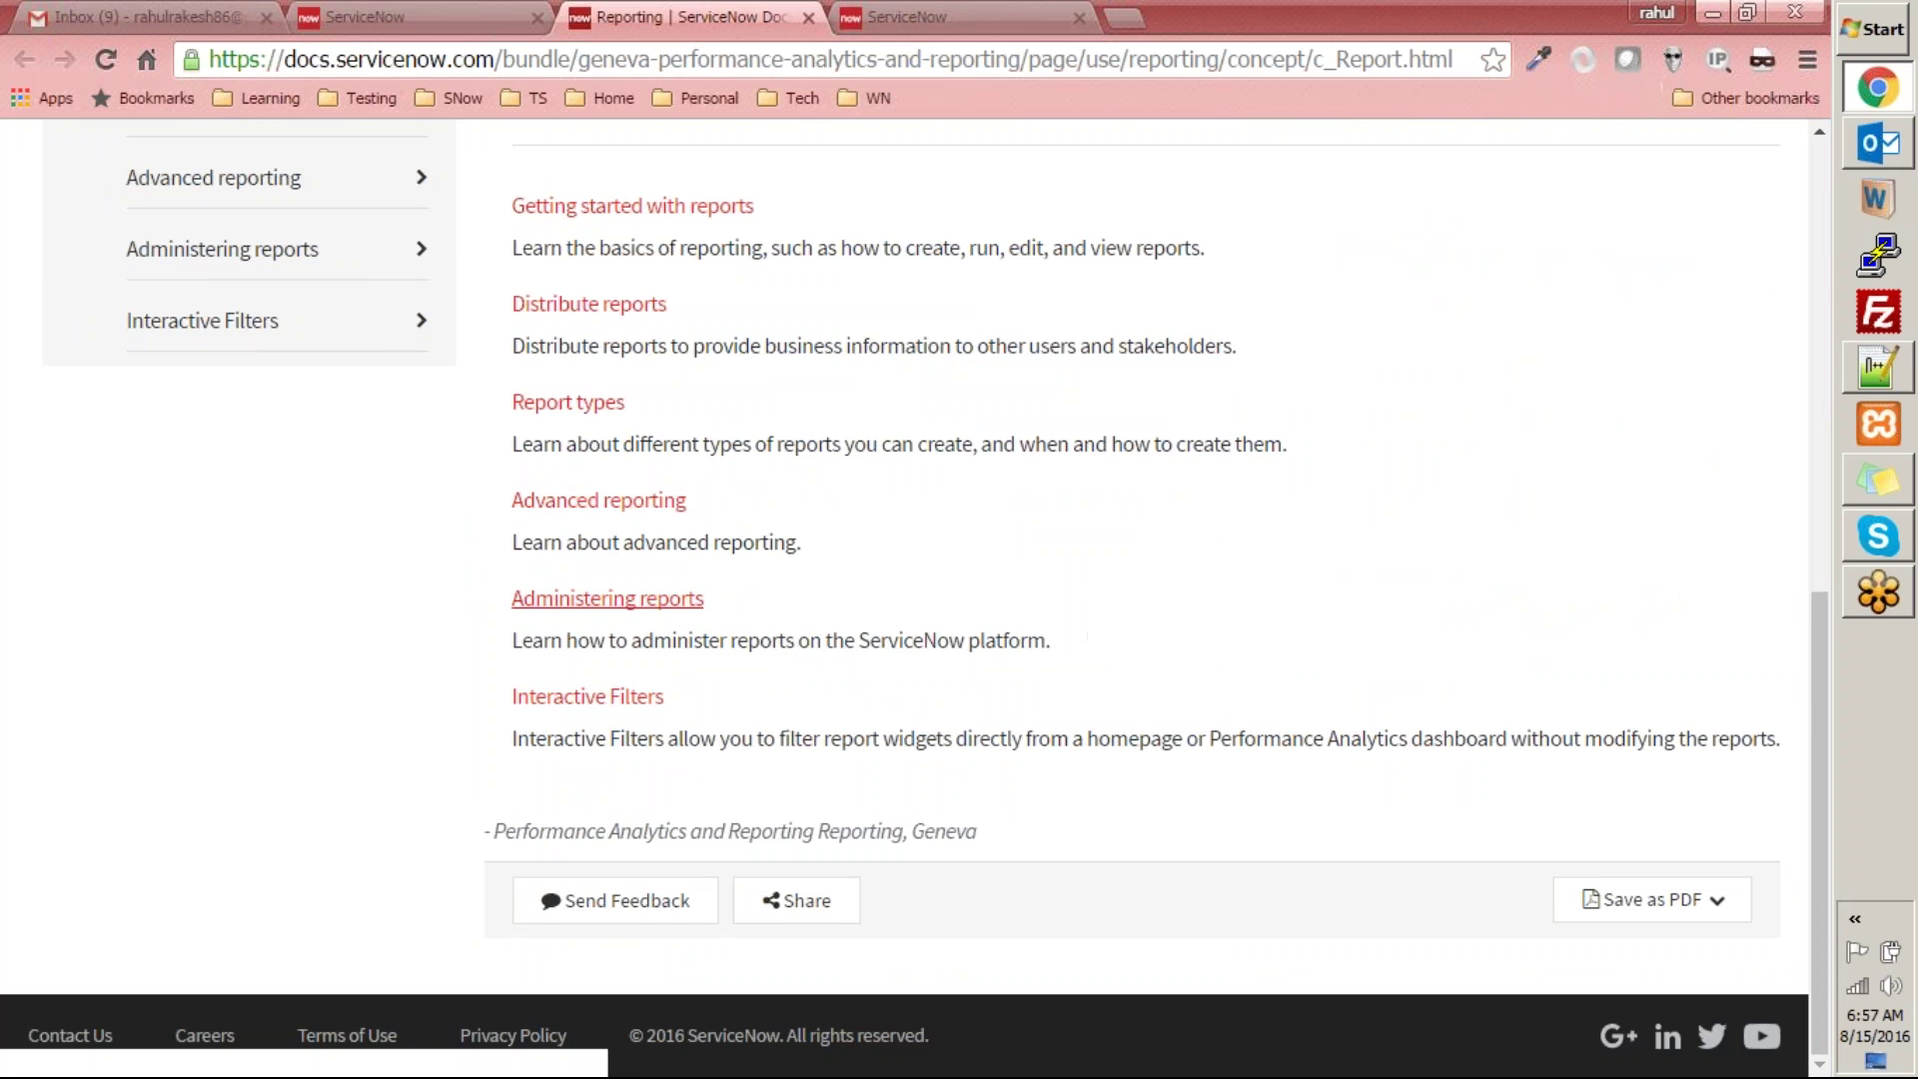
pyautogui.scroll(10, 805, 385)
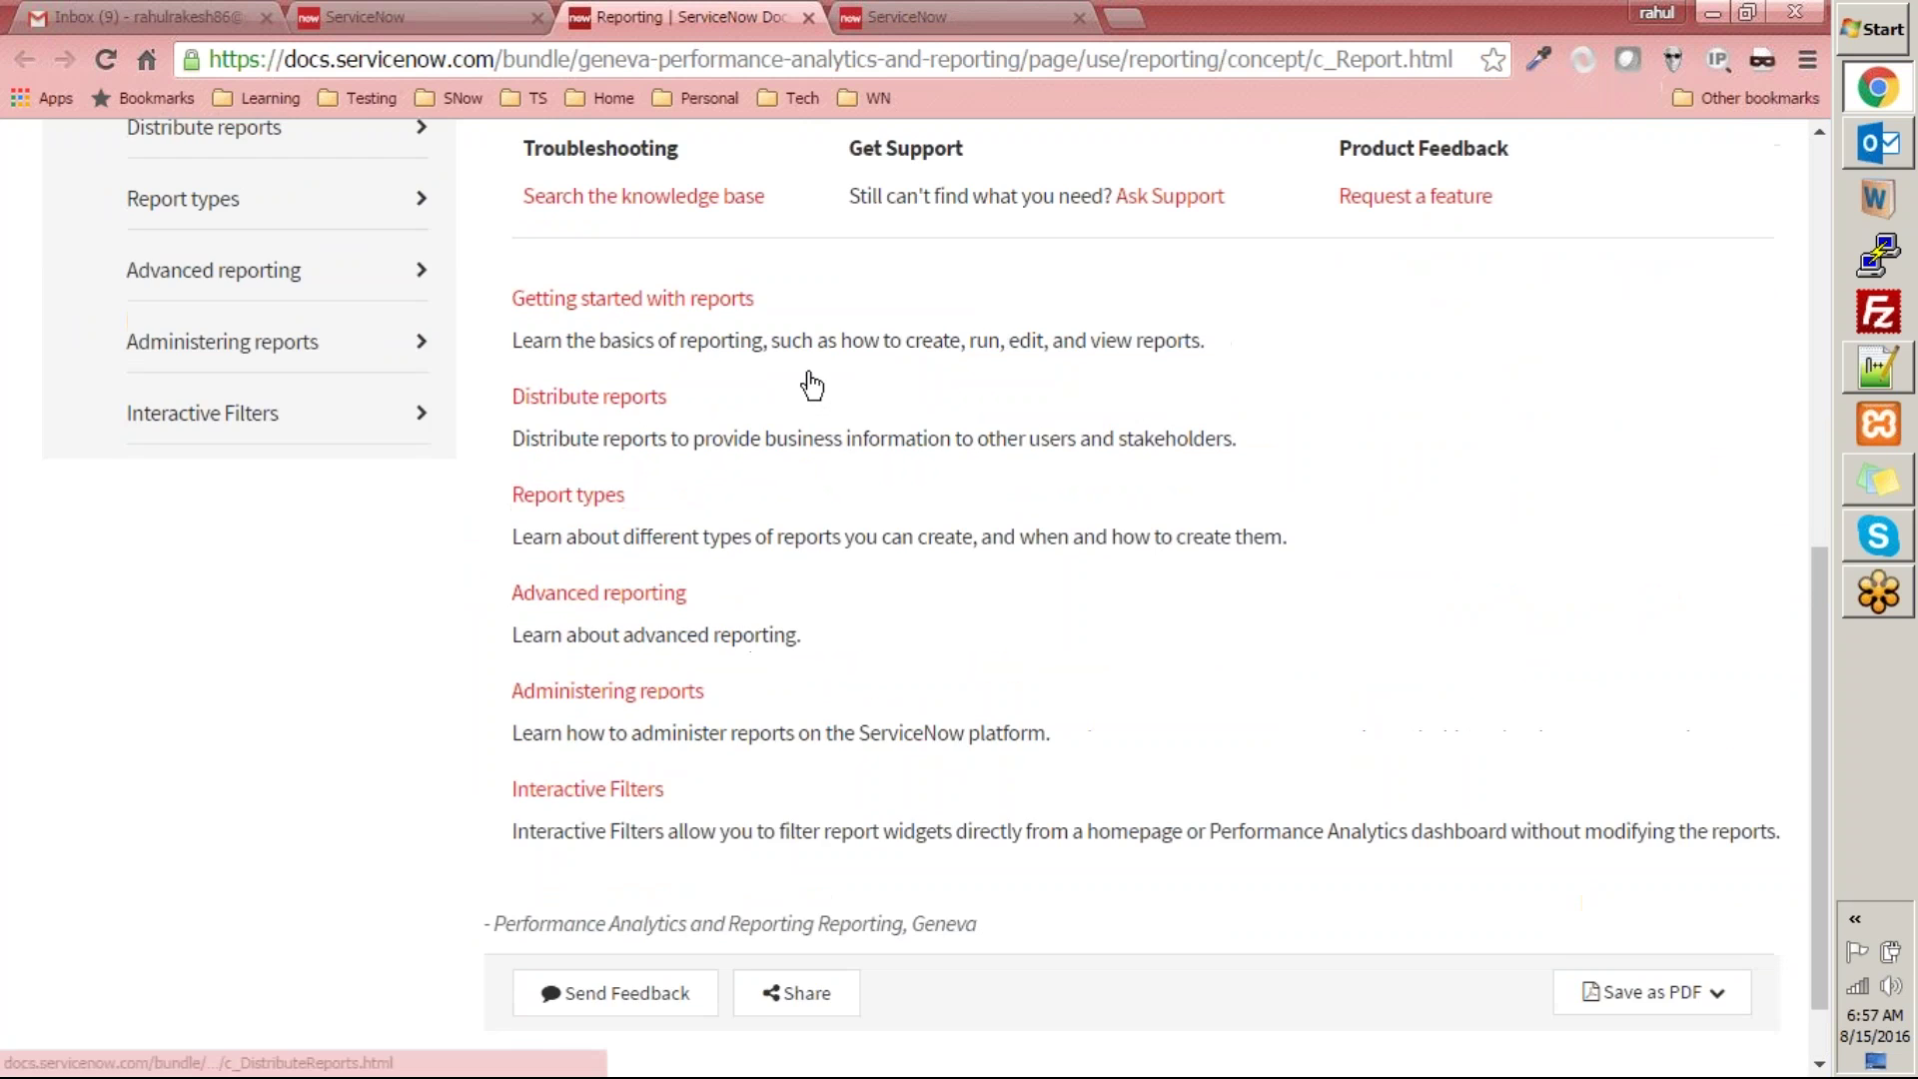
pyautogui.click(480, 17)
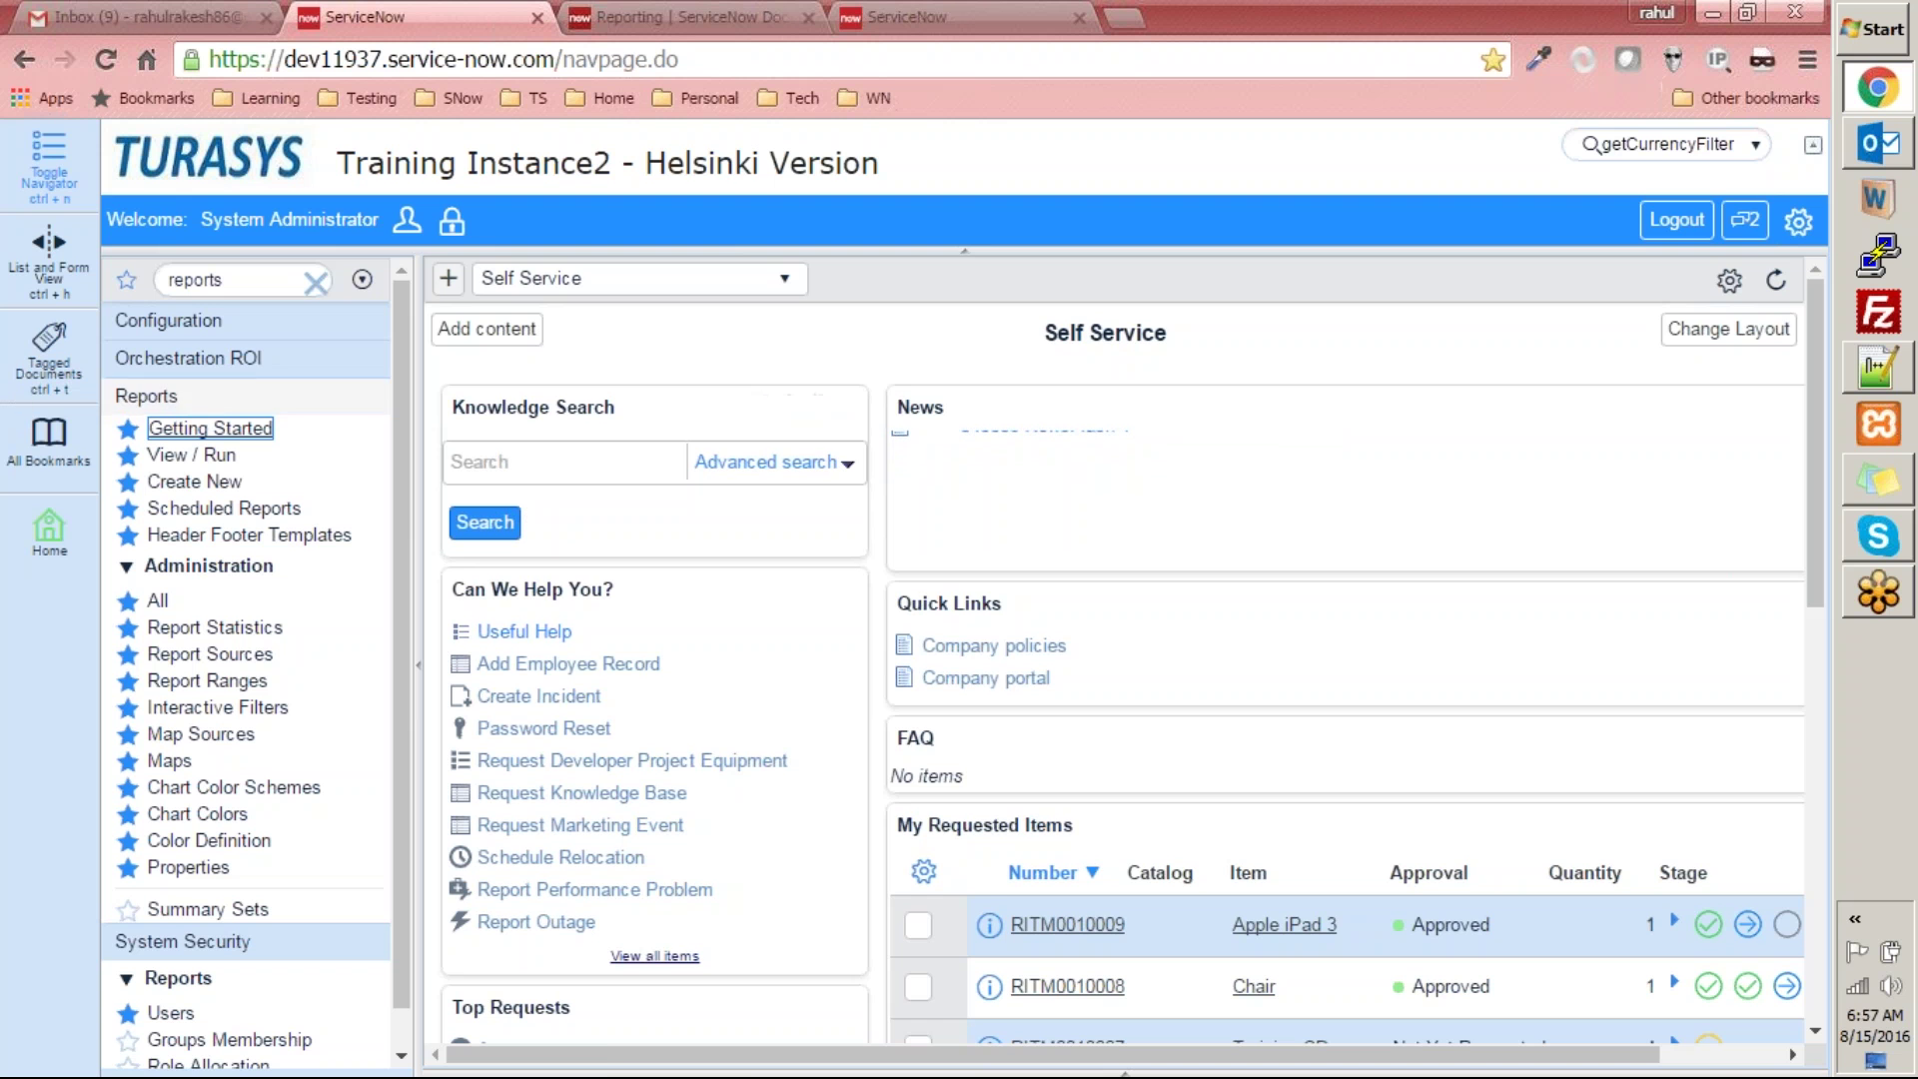
# - Open the Reports View / Run list, briefly check Gmail, and return to the list top
pyautogui.click(192, 455)
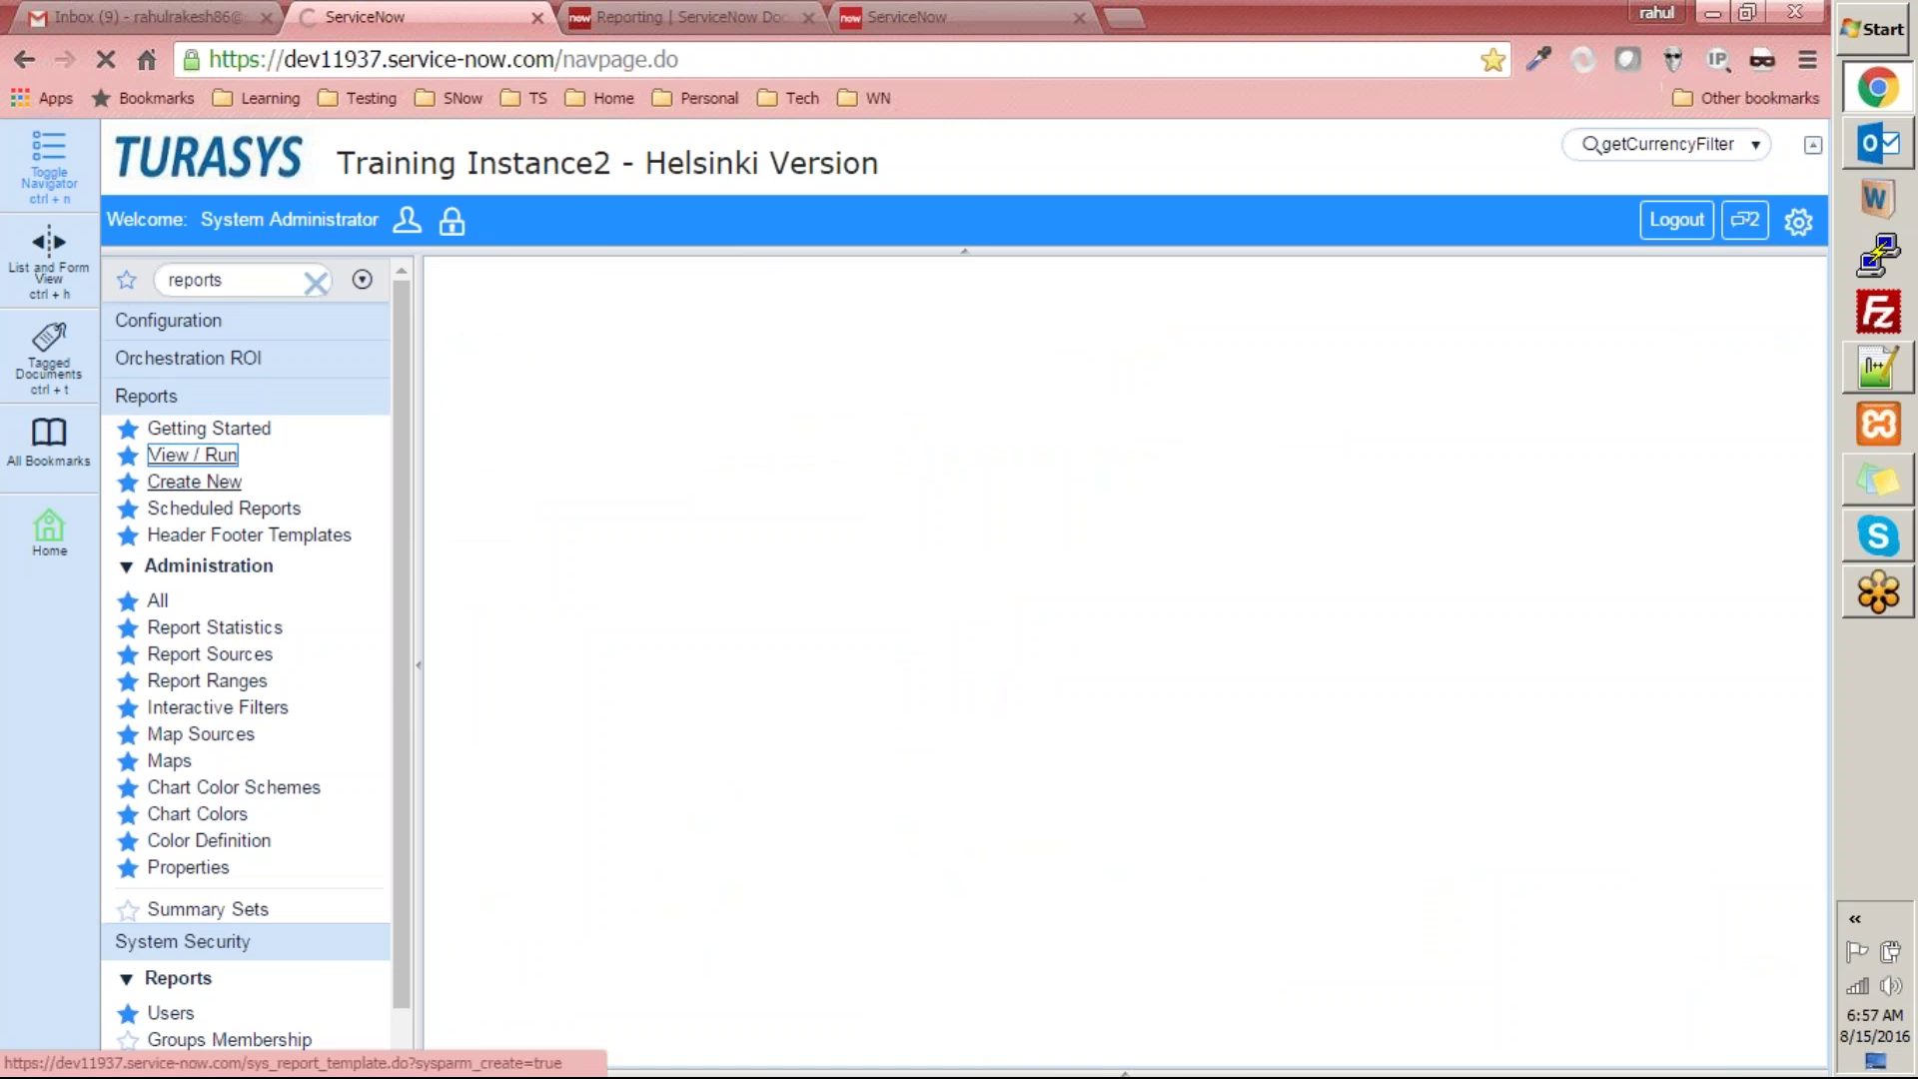
pyautogui.click(197, 14)
pyautogui.click(355, 14)
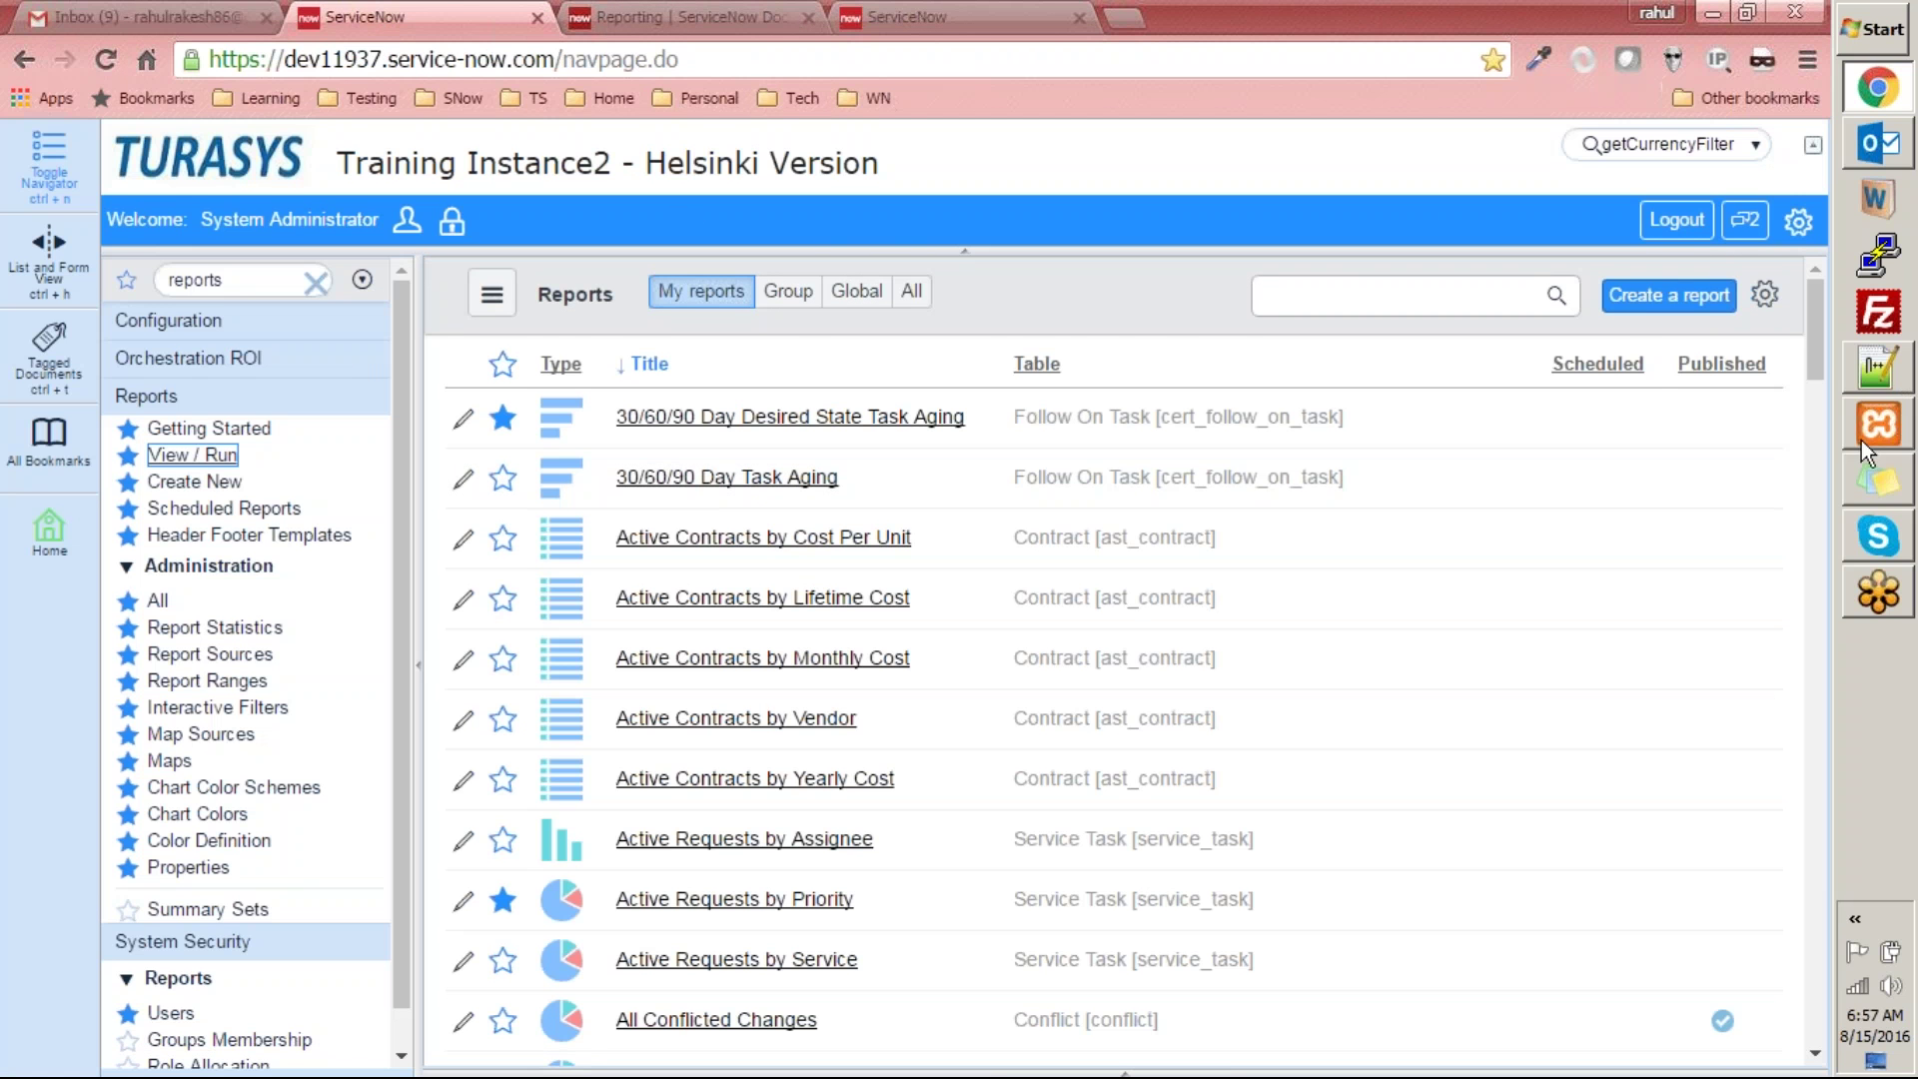
pyautogui.scroll(-20, 1207, 717)
pyautogui.scroll(-7, 1201, 719)
pyautogui.scroll(13, 1201, 720)
pyautogui.scroll(-14, 1201, 719)
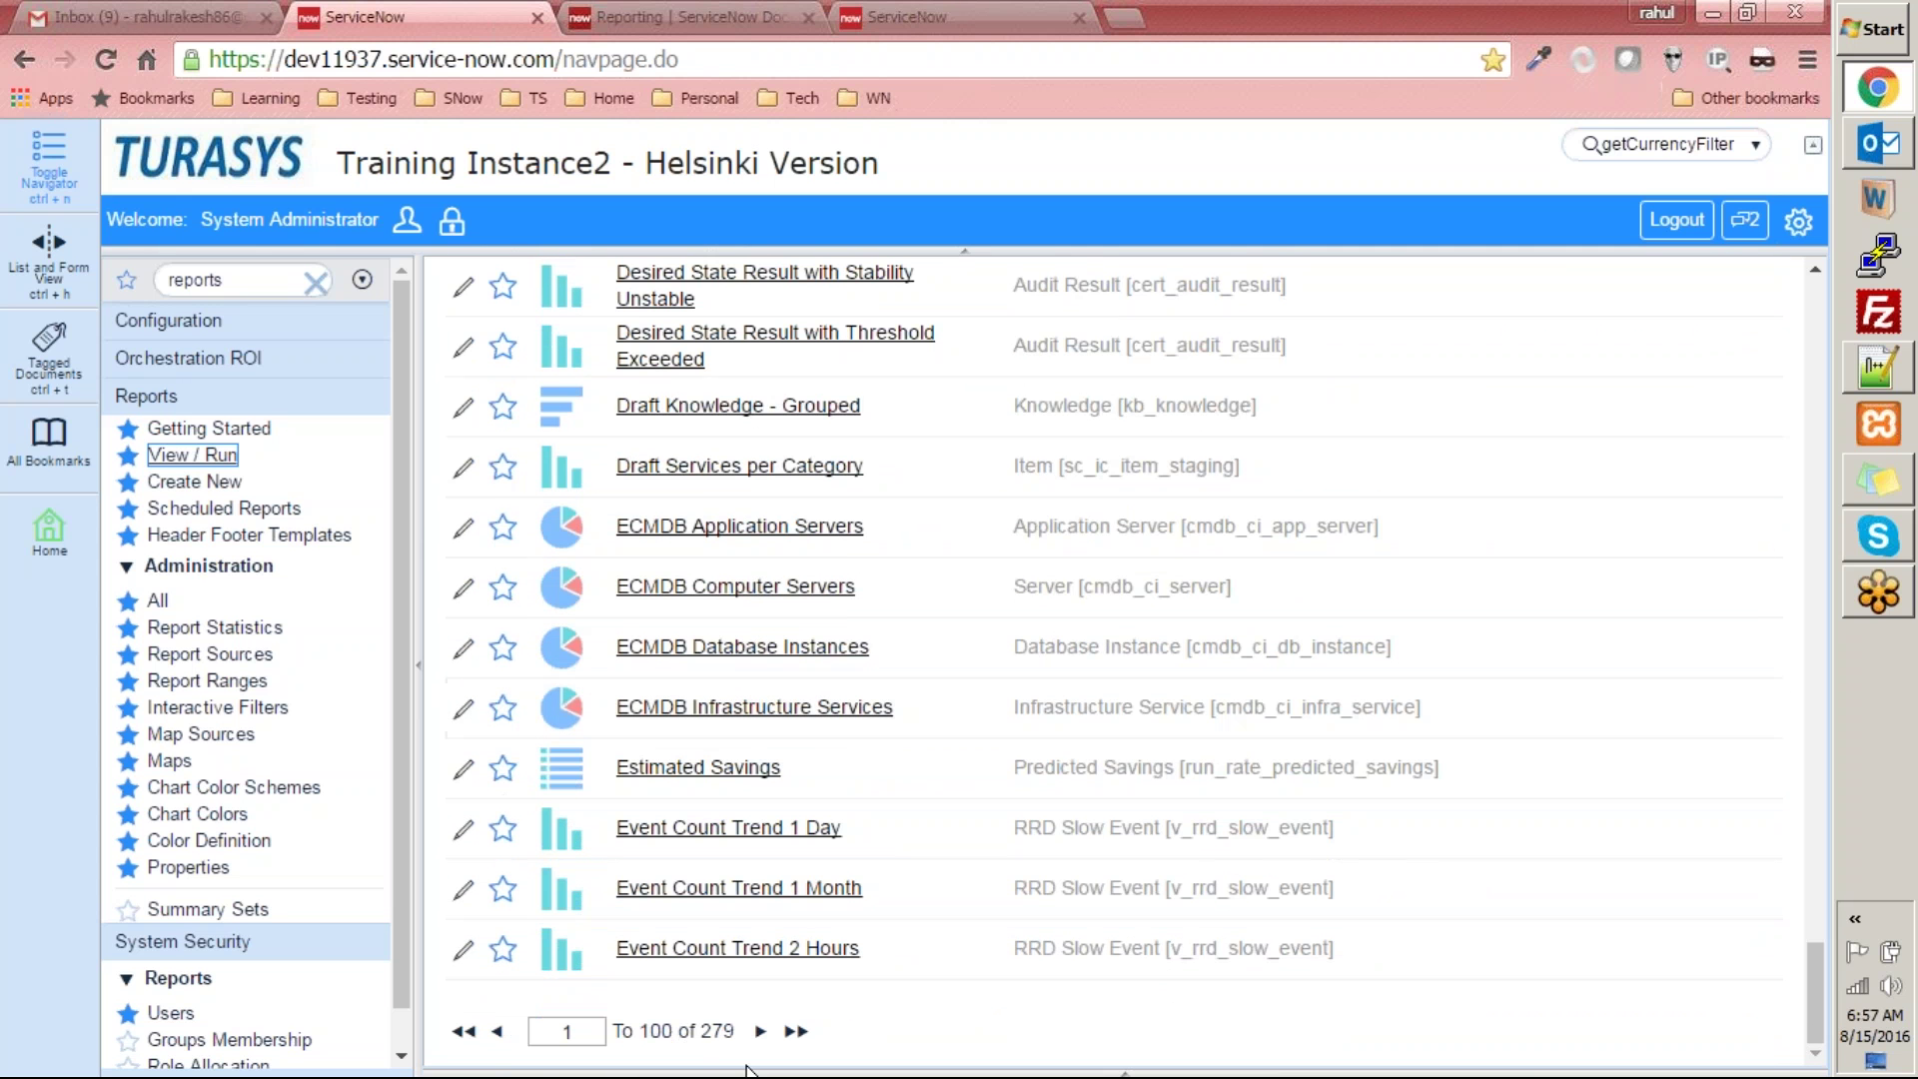
pyautogui.scroll(20, 753, 989)
pyautogui.scroll(7, 753, 959)
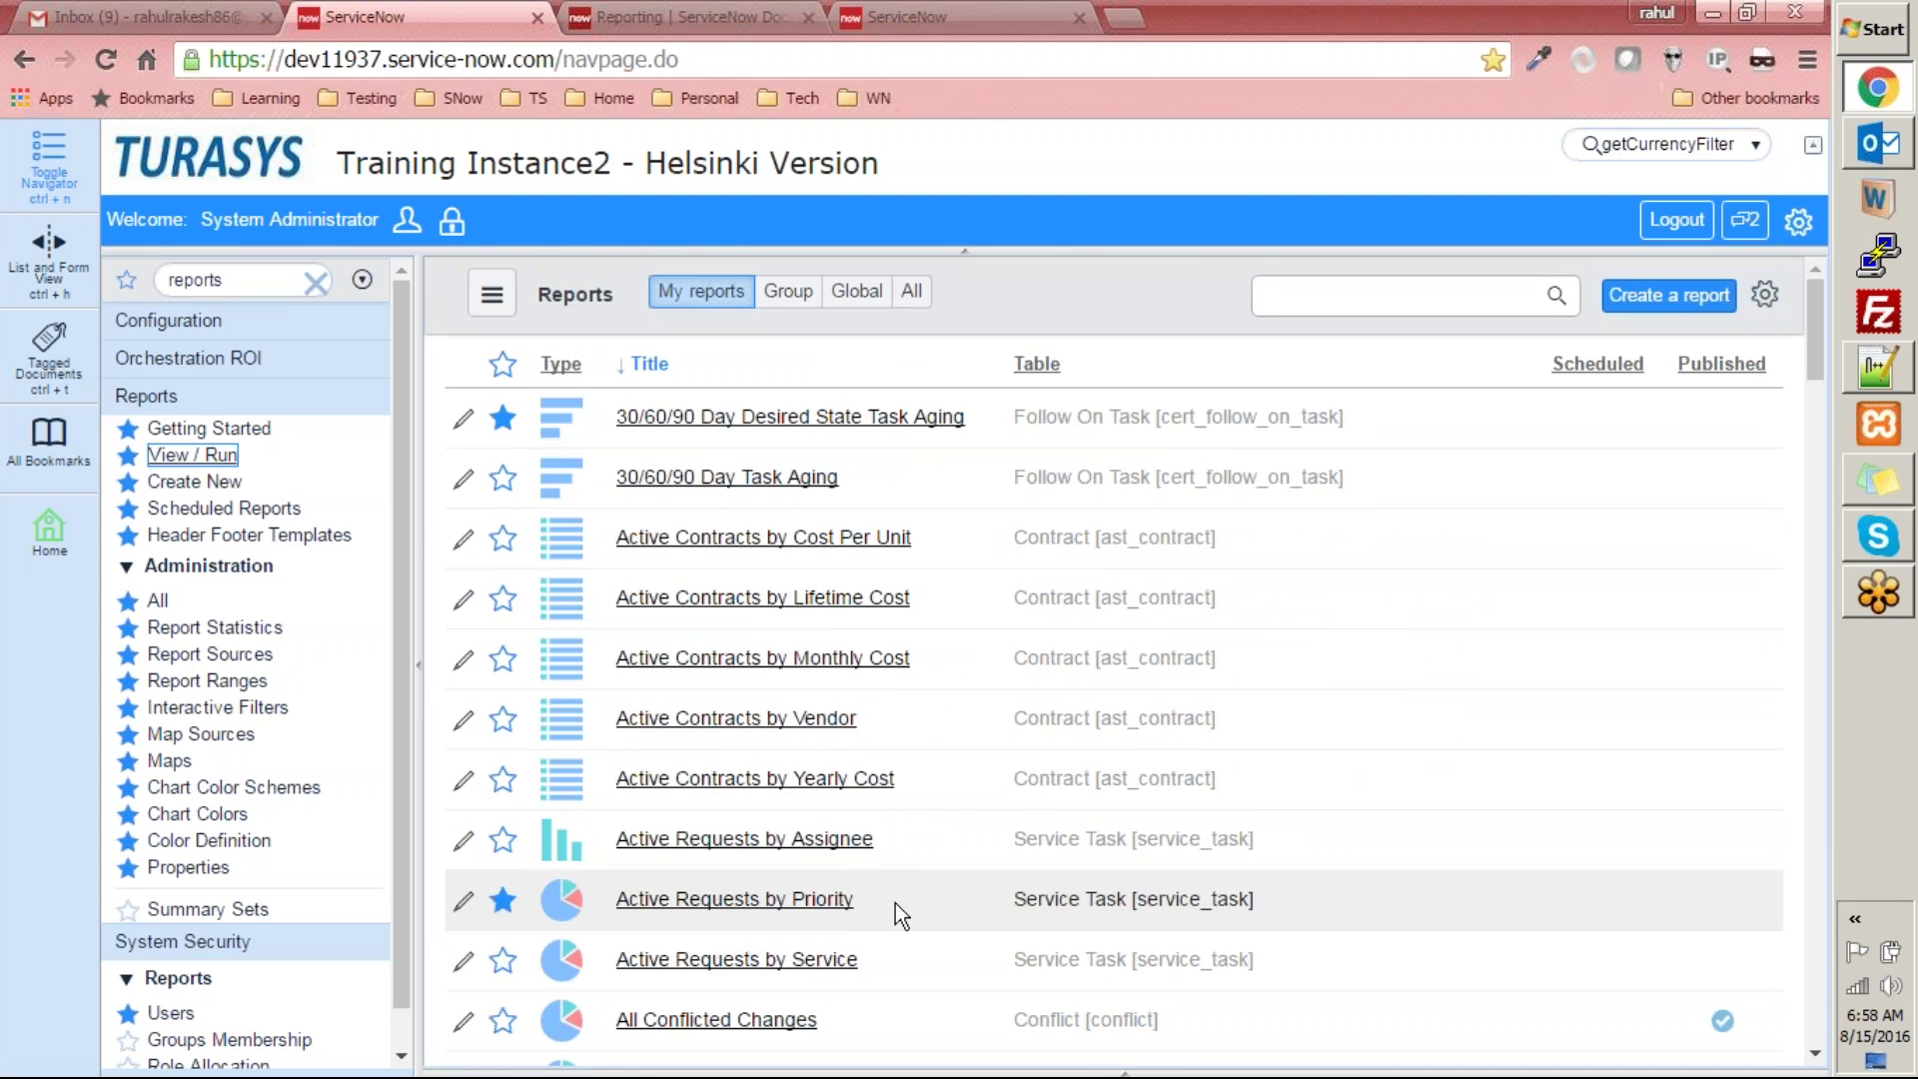
# - Scroll down the My reports list to reach the All Conflicted Changes report
pyautogui.moveTo(556, 417)
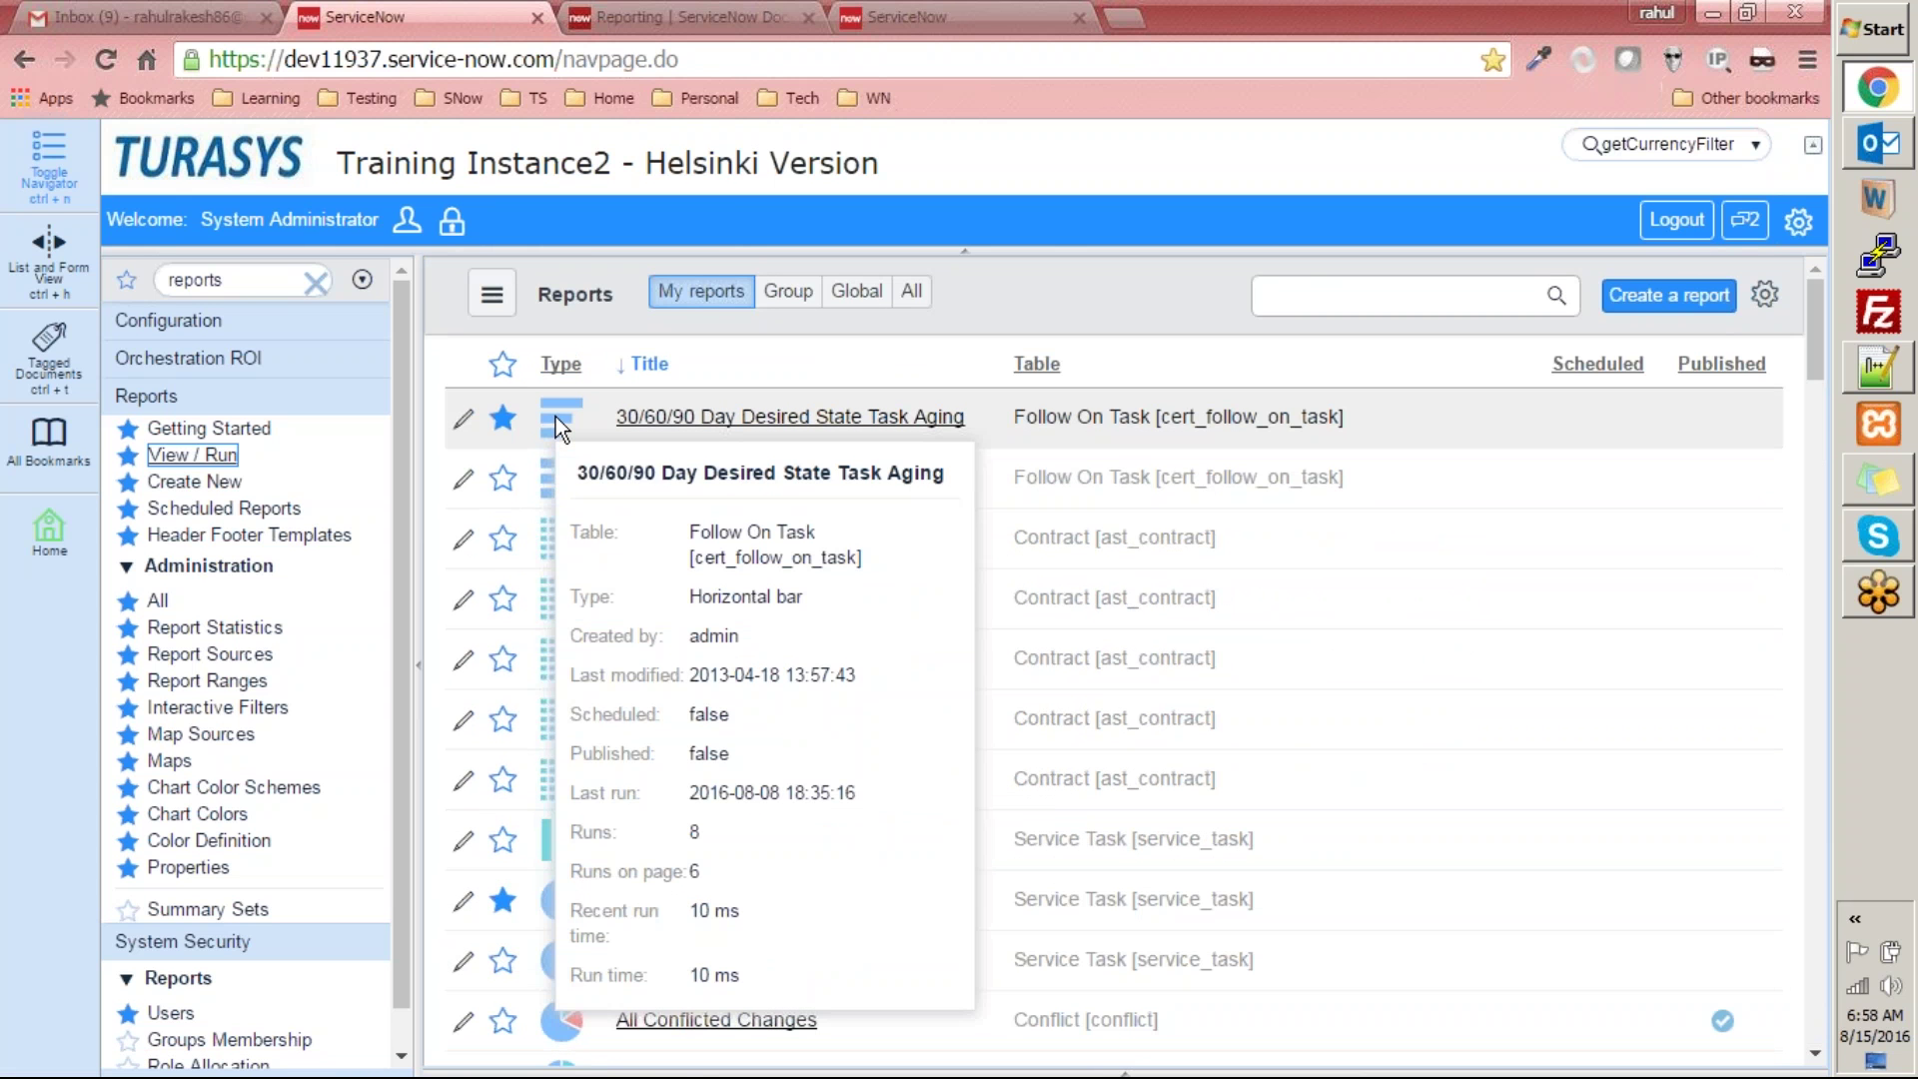
pyautogui.moveTo(575, 532)
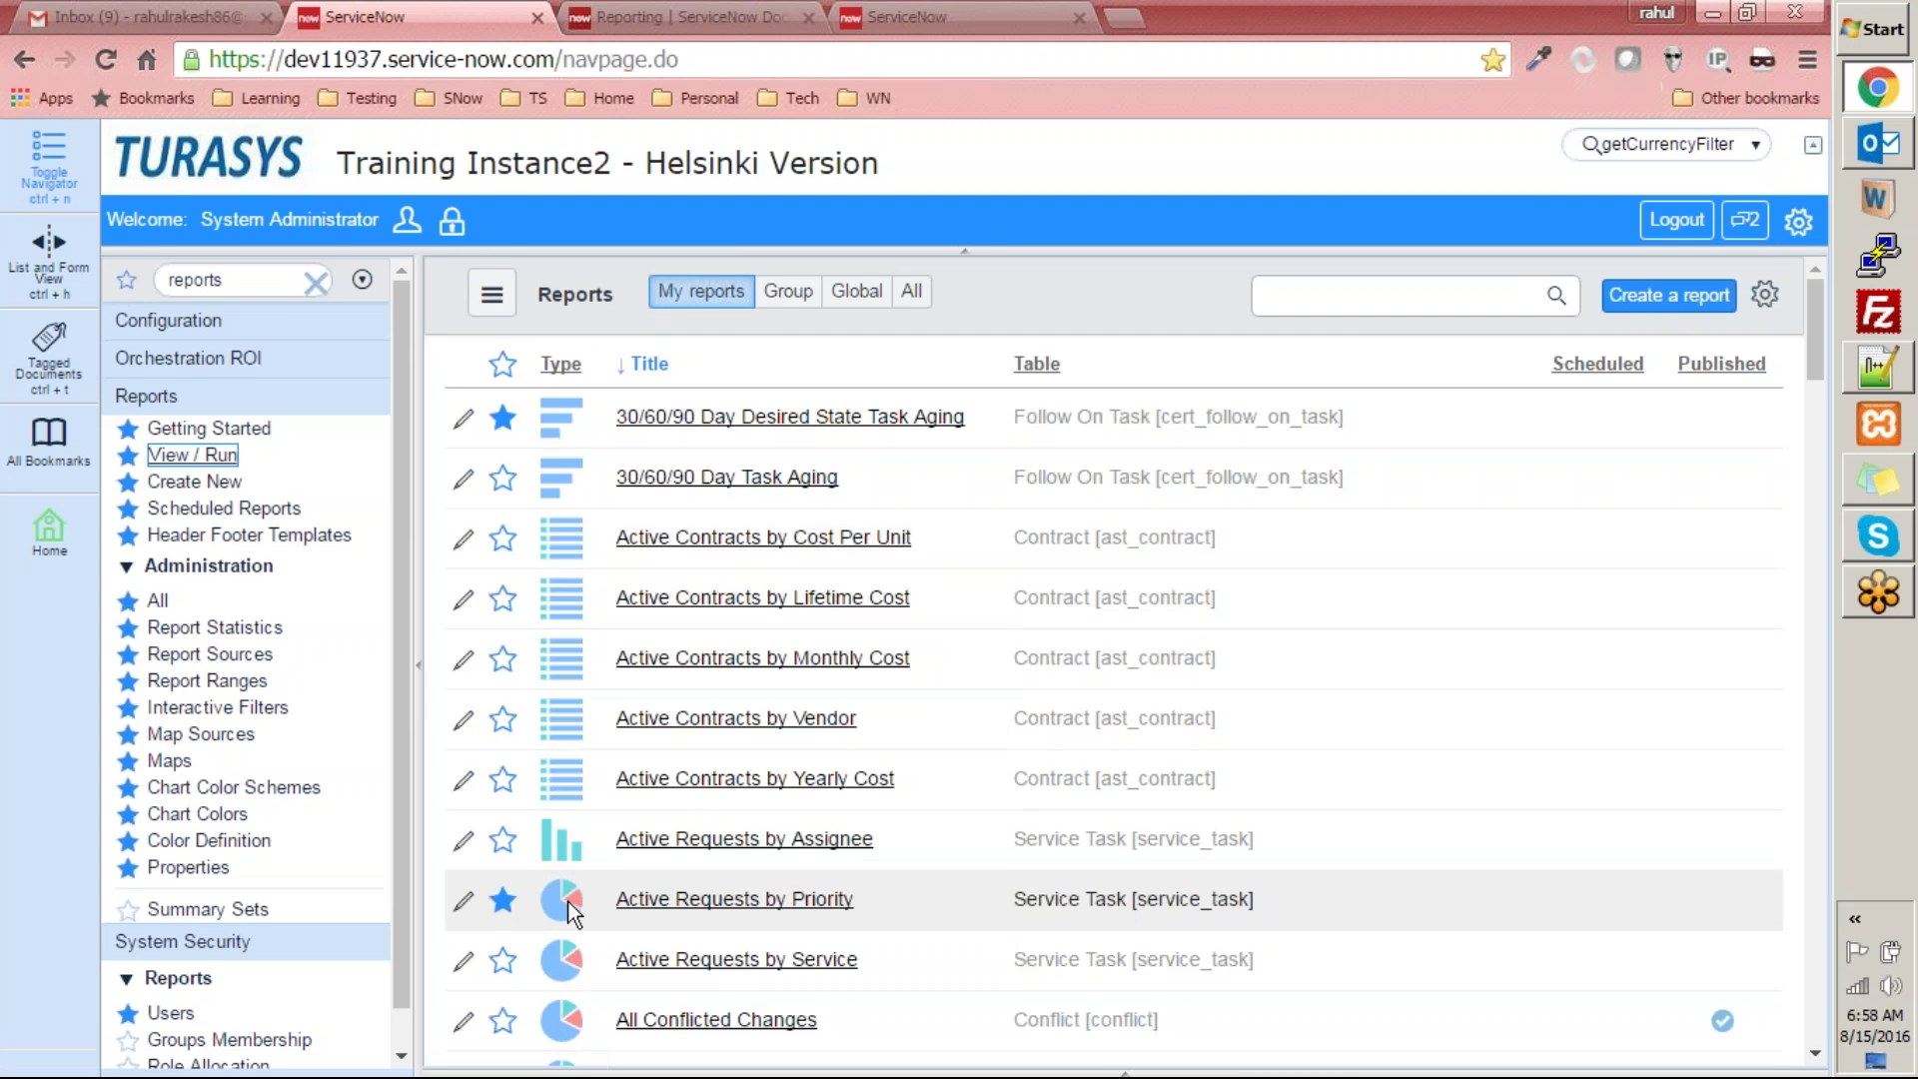
pyautogui.moveTo(573, 911)
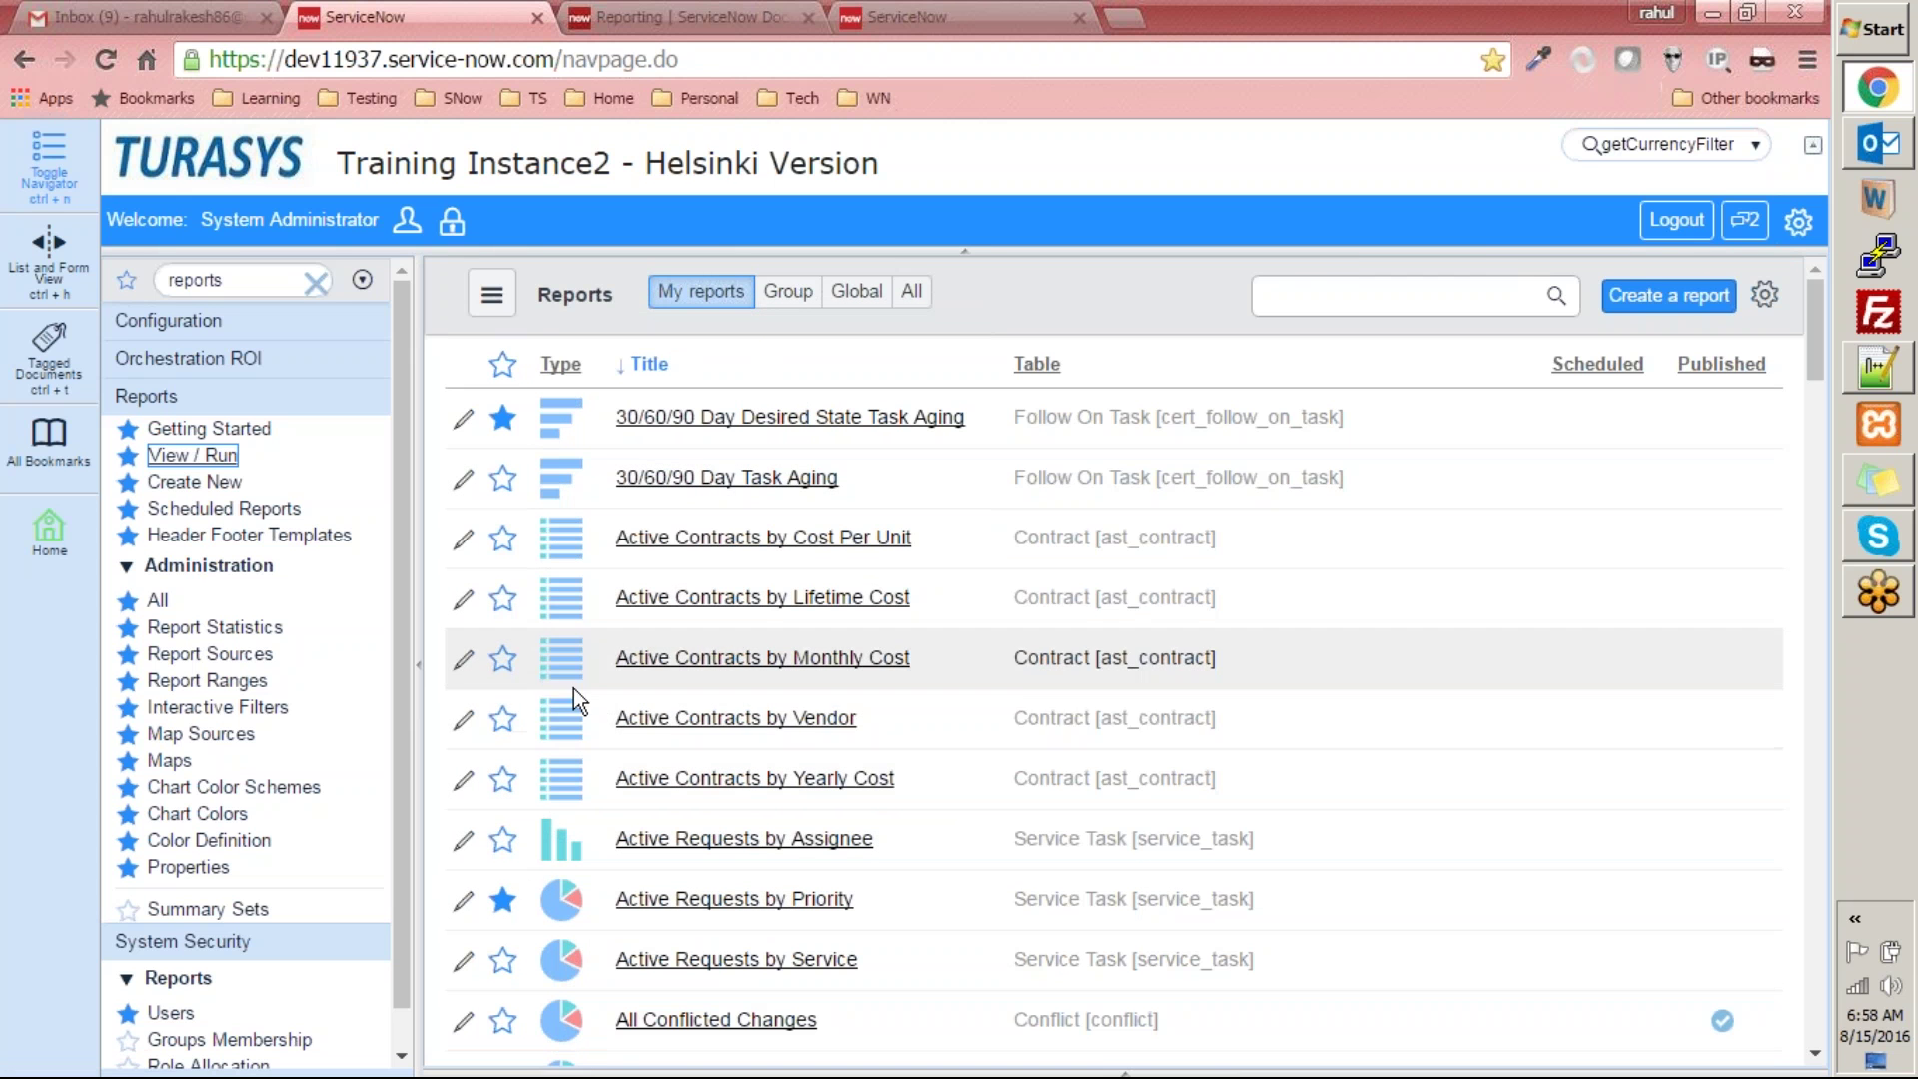
pyautogui.scroll(-1, 600, 799)
pyautogui.scroll(-7, 603, 822)
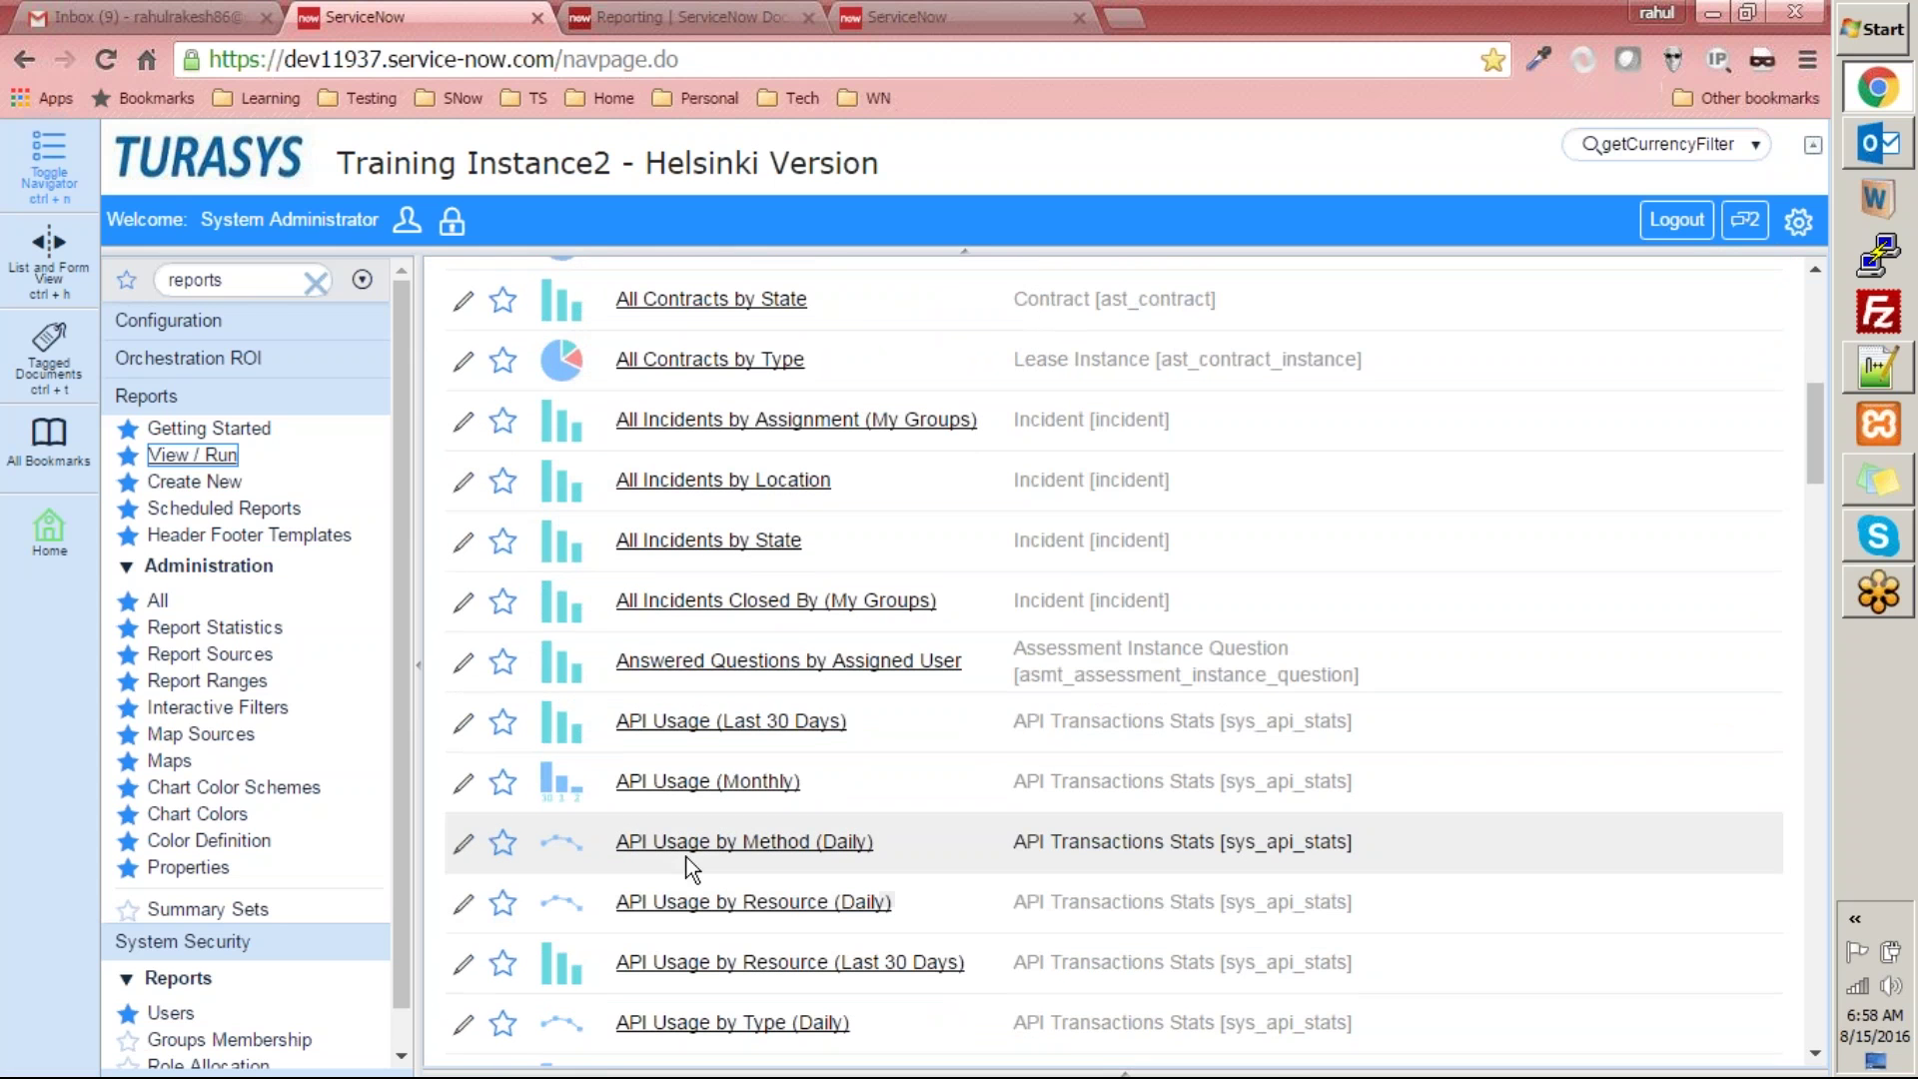
pyautogui.moveTo(560, 839)
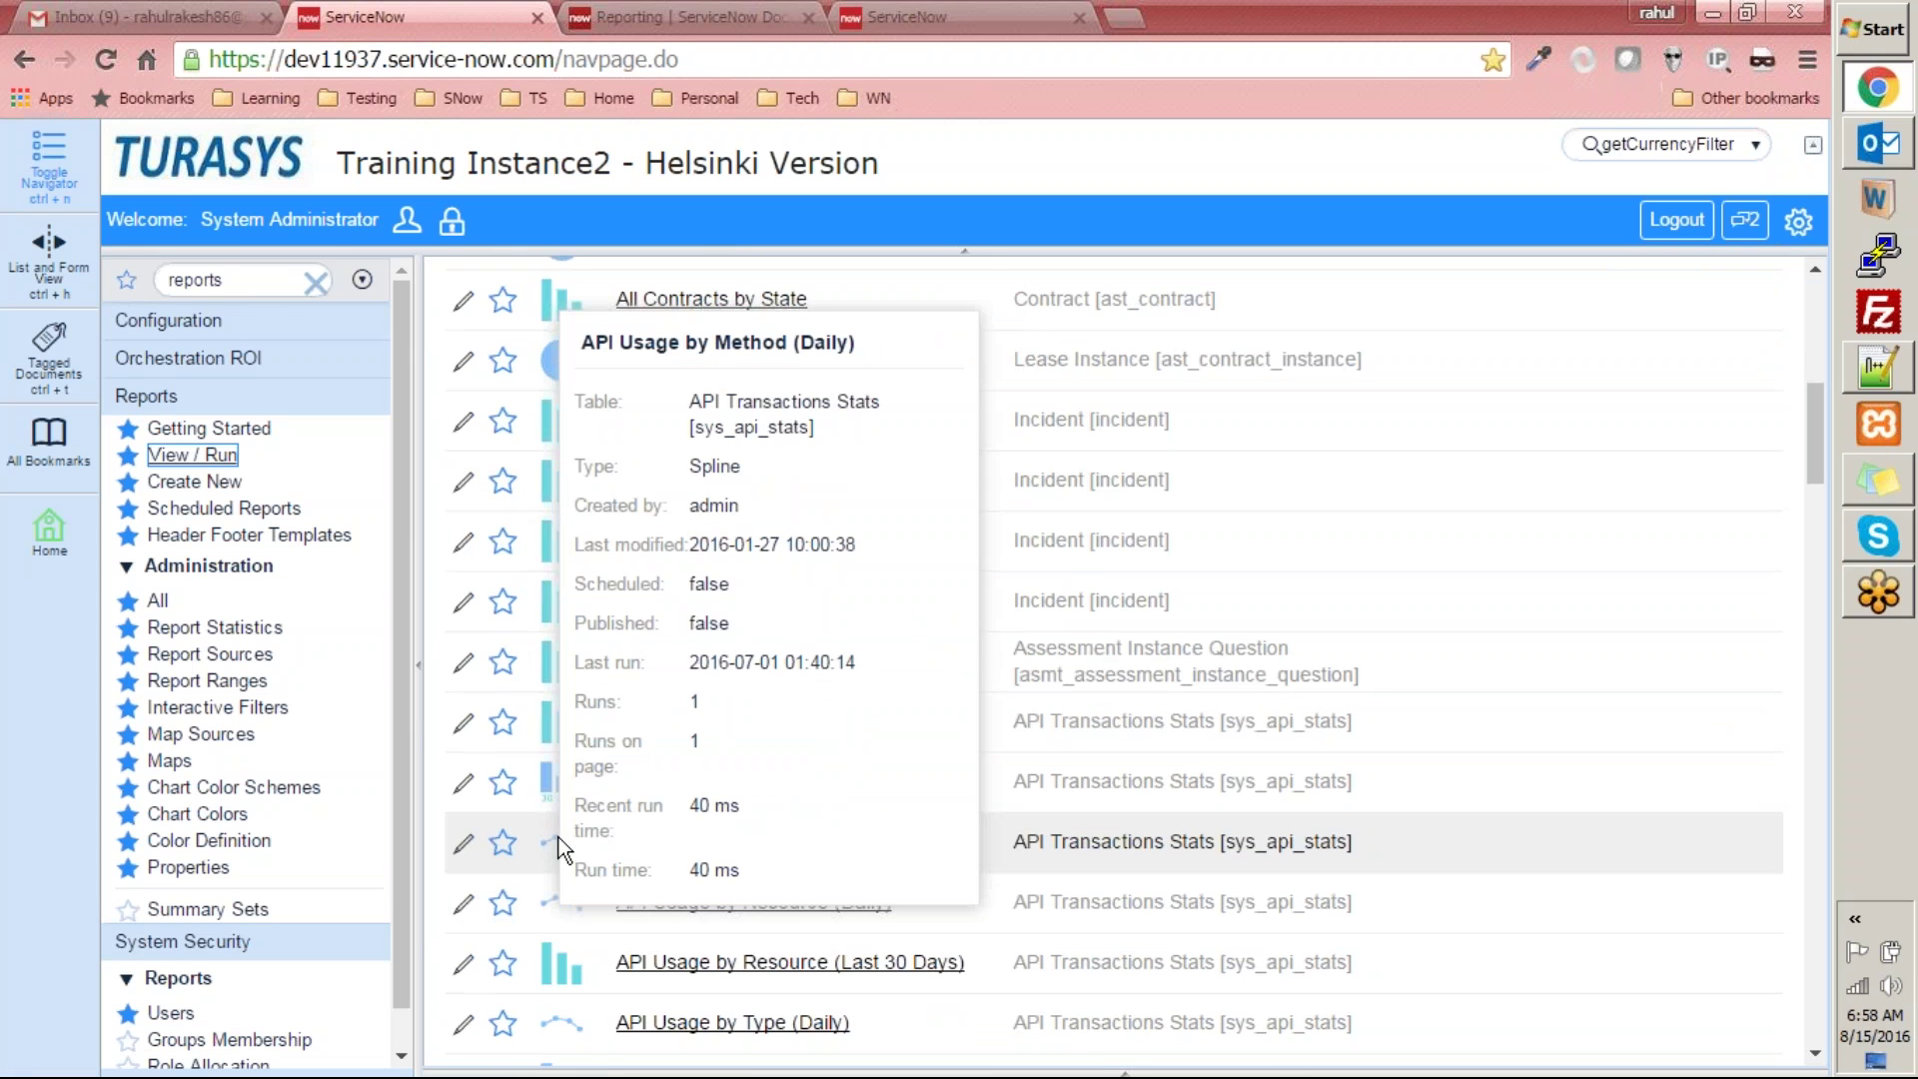
pyautogui.scroll(-3, 559, 837)
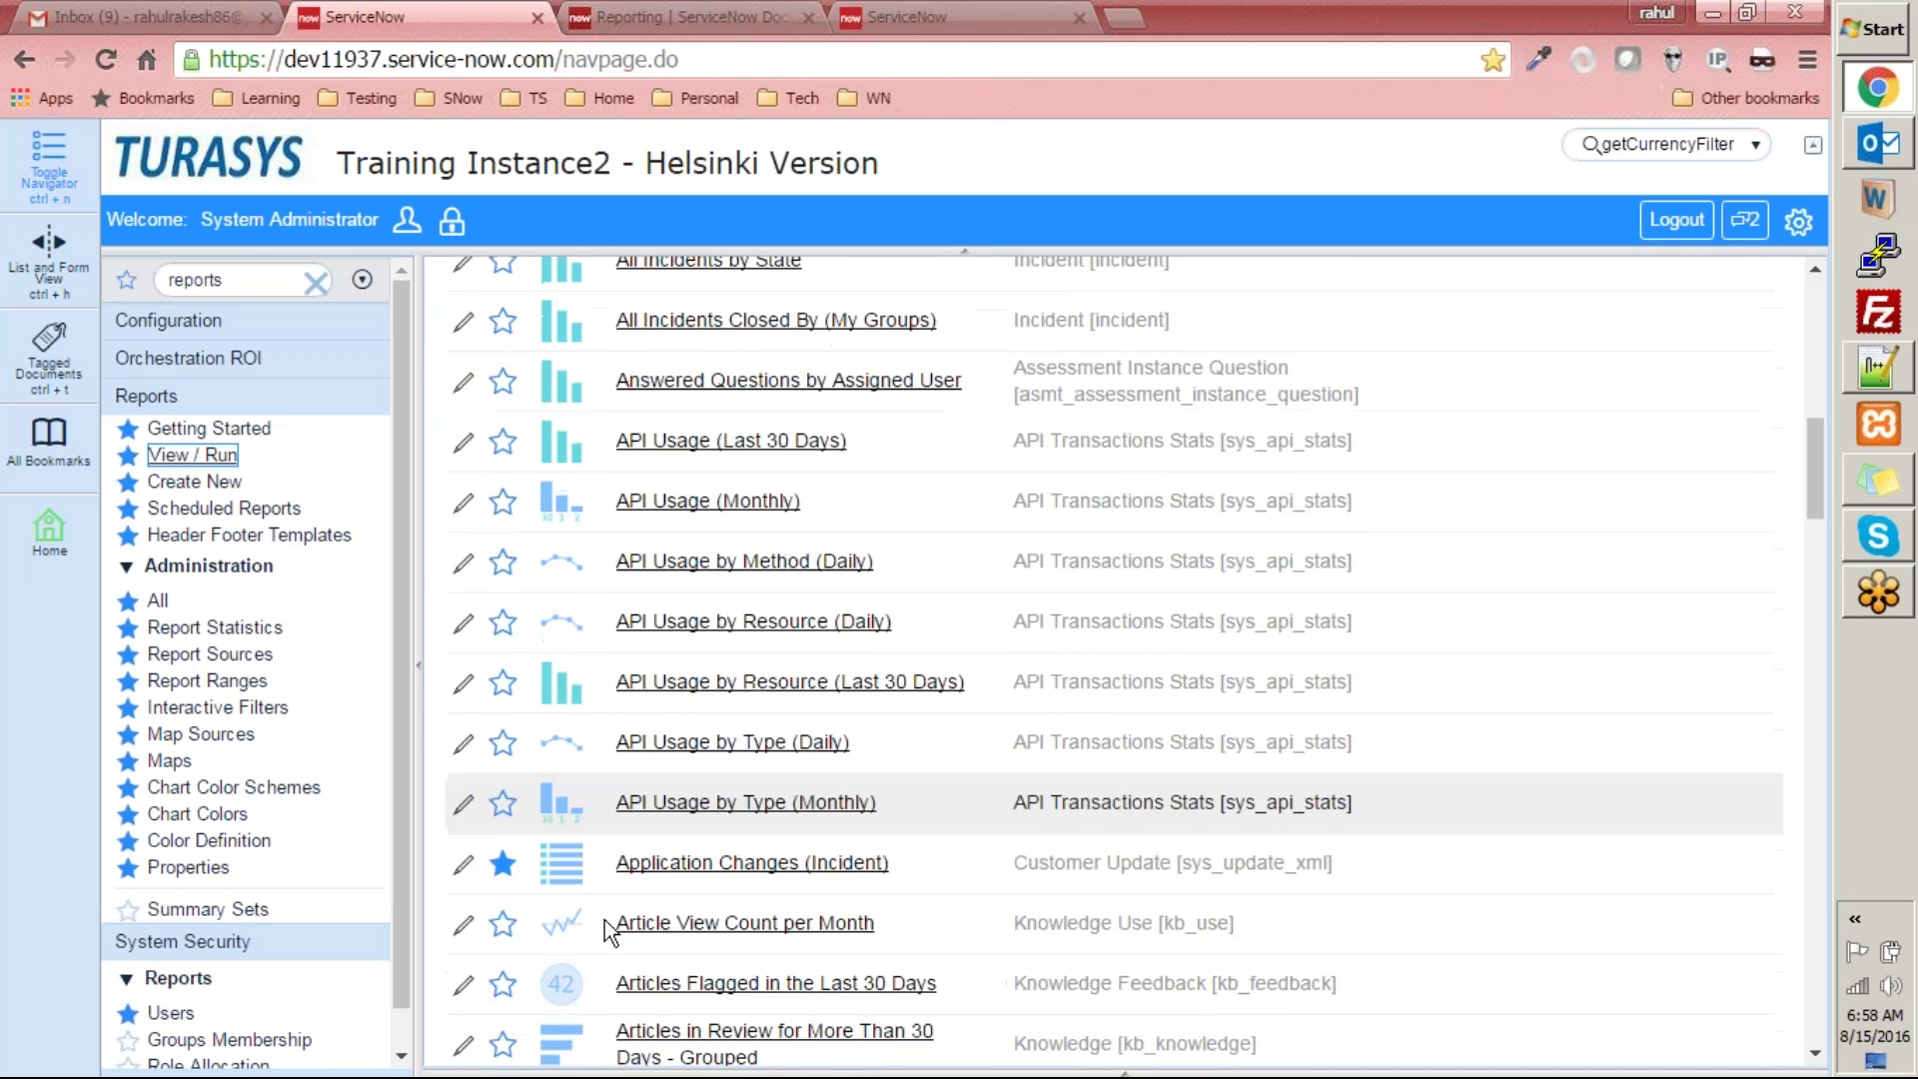
pyautogui.scroll(-3, 629, 719)
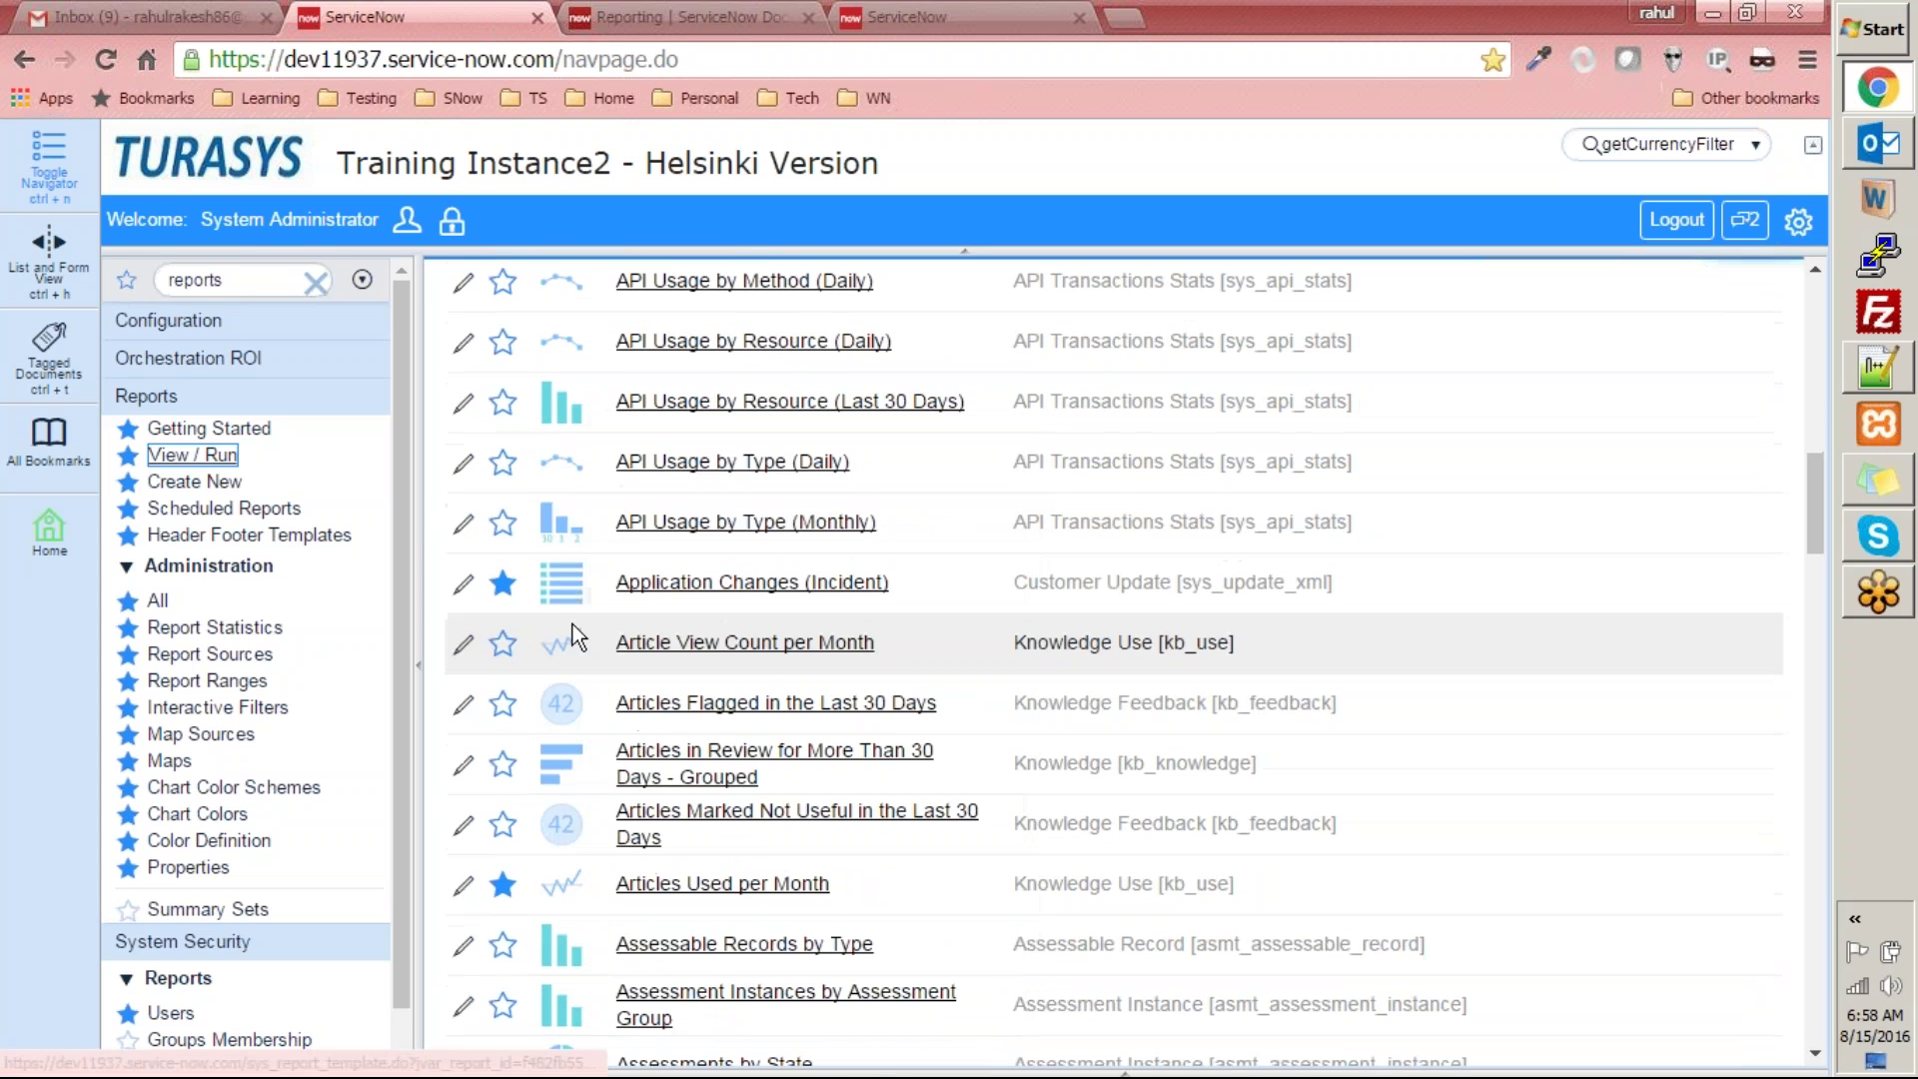
pyautogui.moveTo(555, 644)
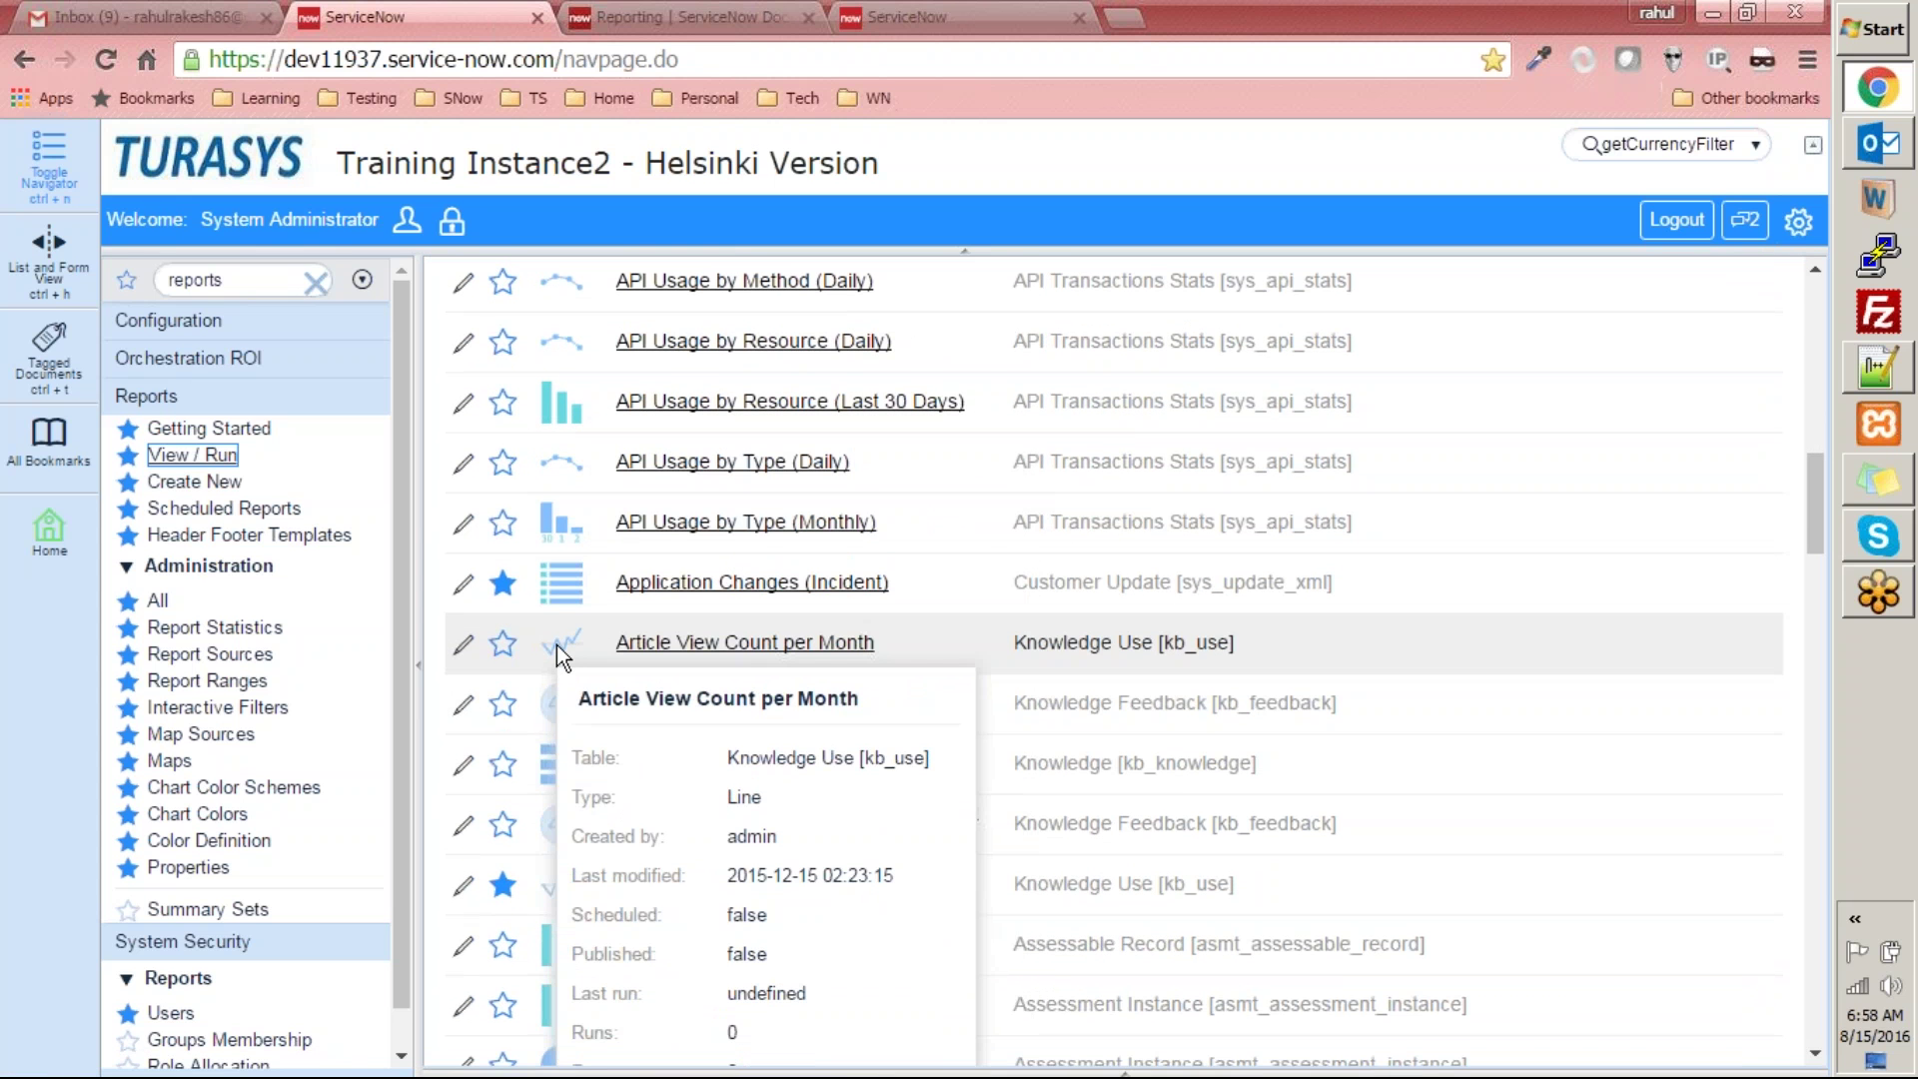
pyautogui.scroll(-2, 576, 569)
pyautogui.moveTo(576, 577)
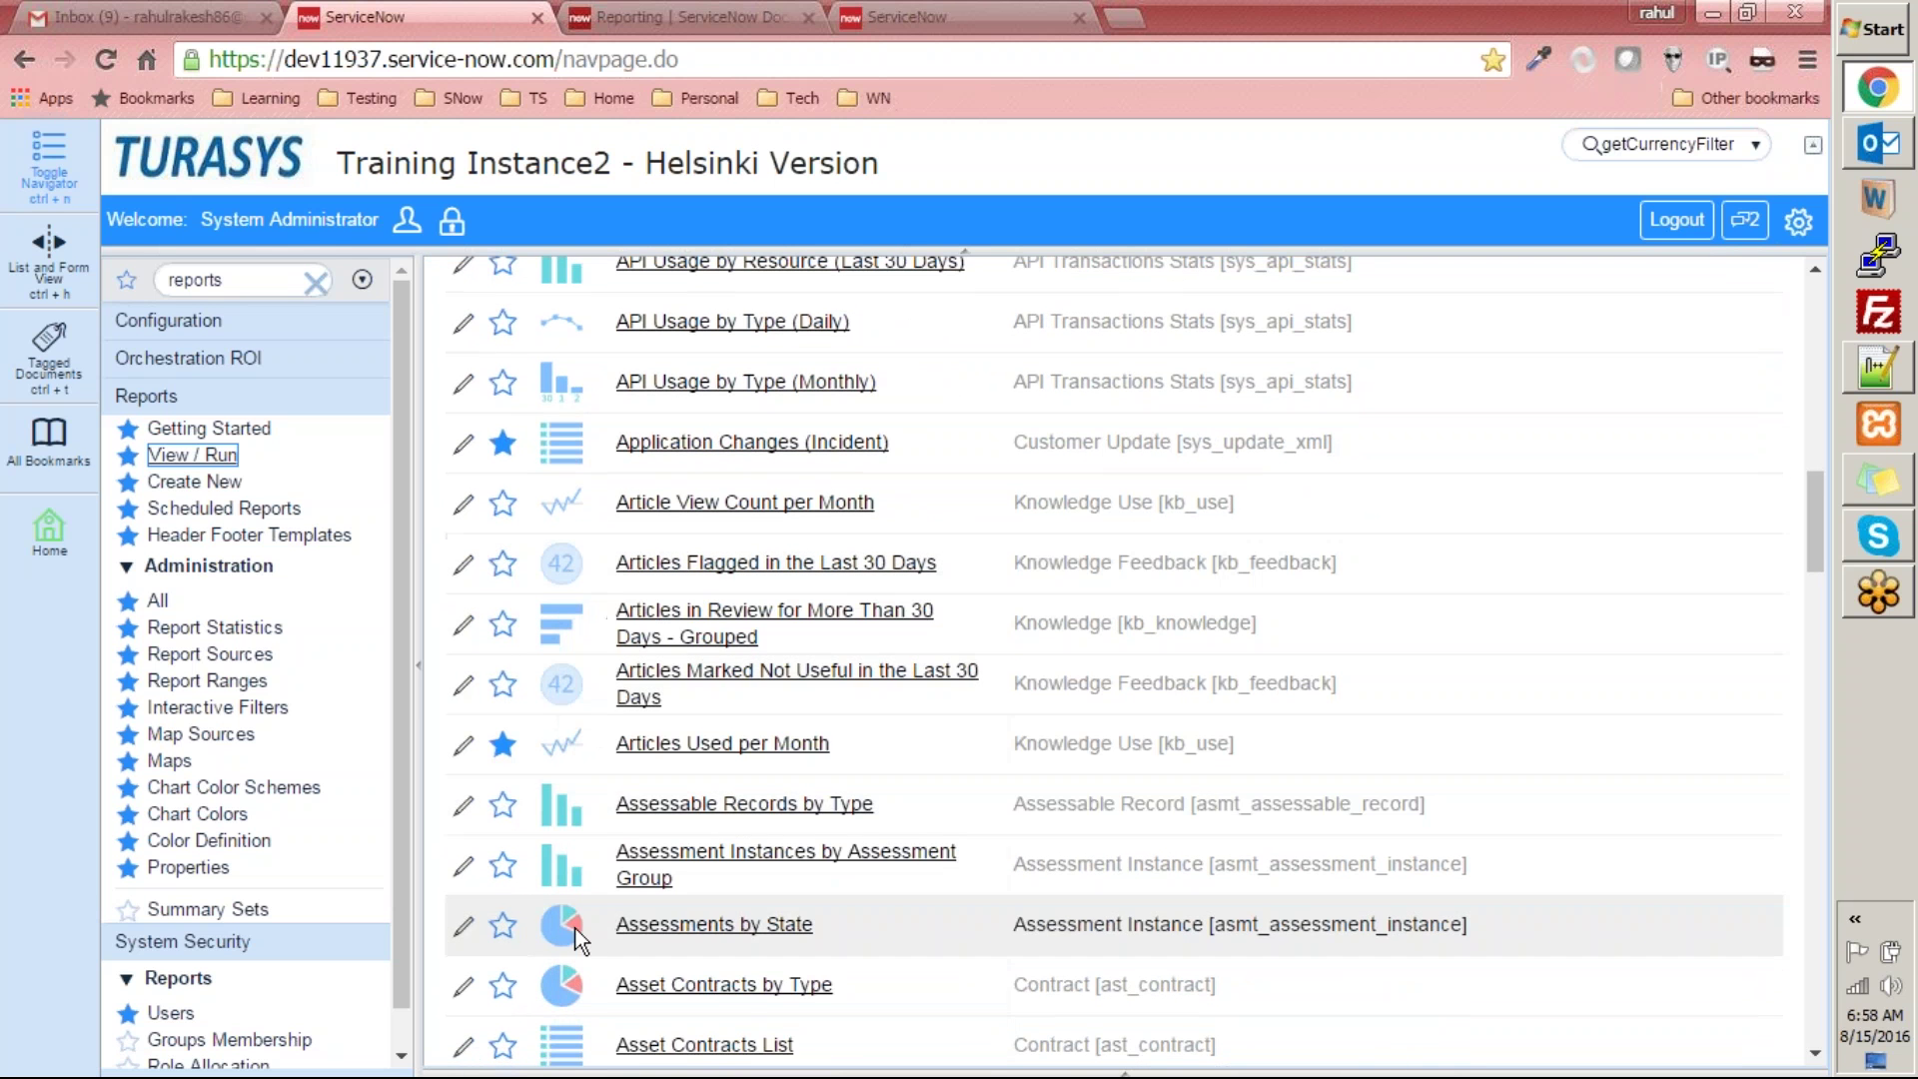
pyautogui.scroll(-8, 611, 913)
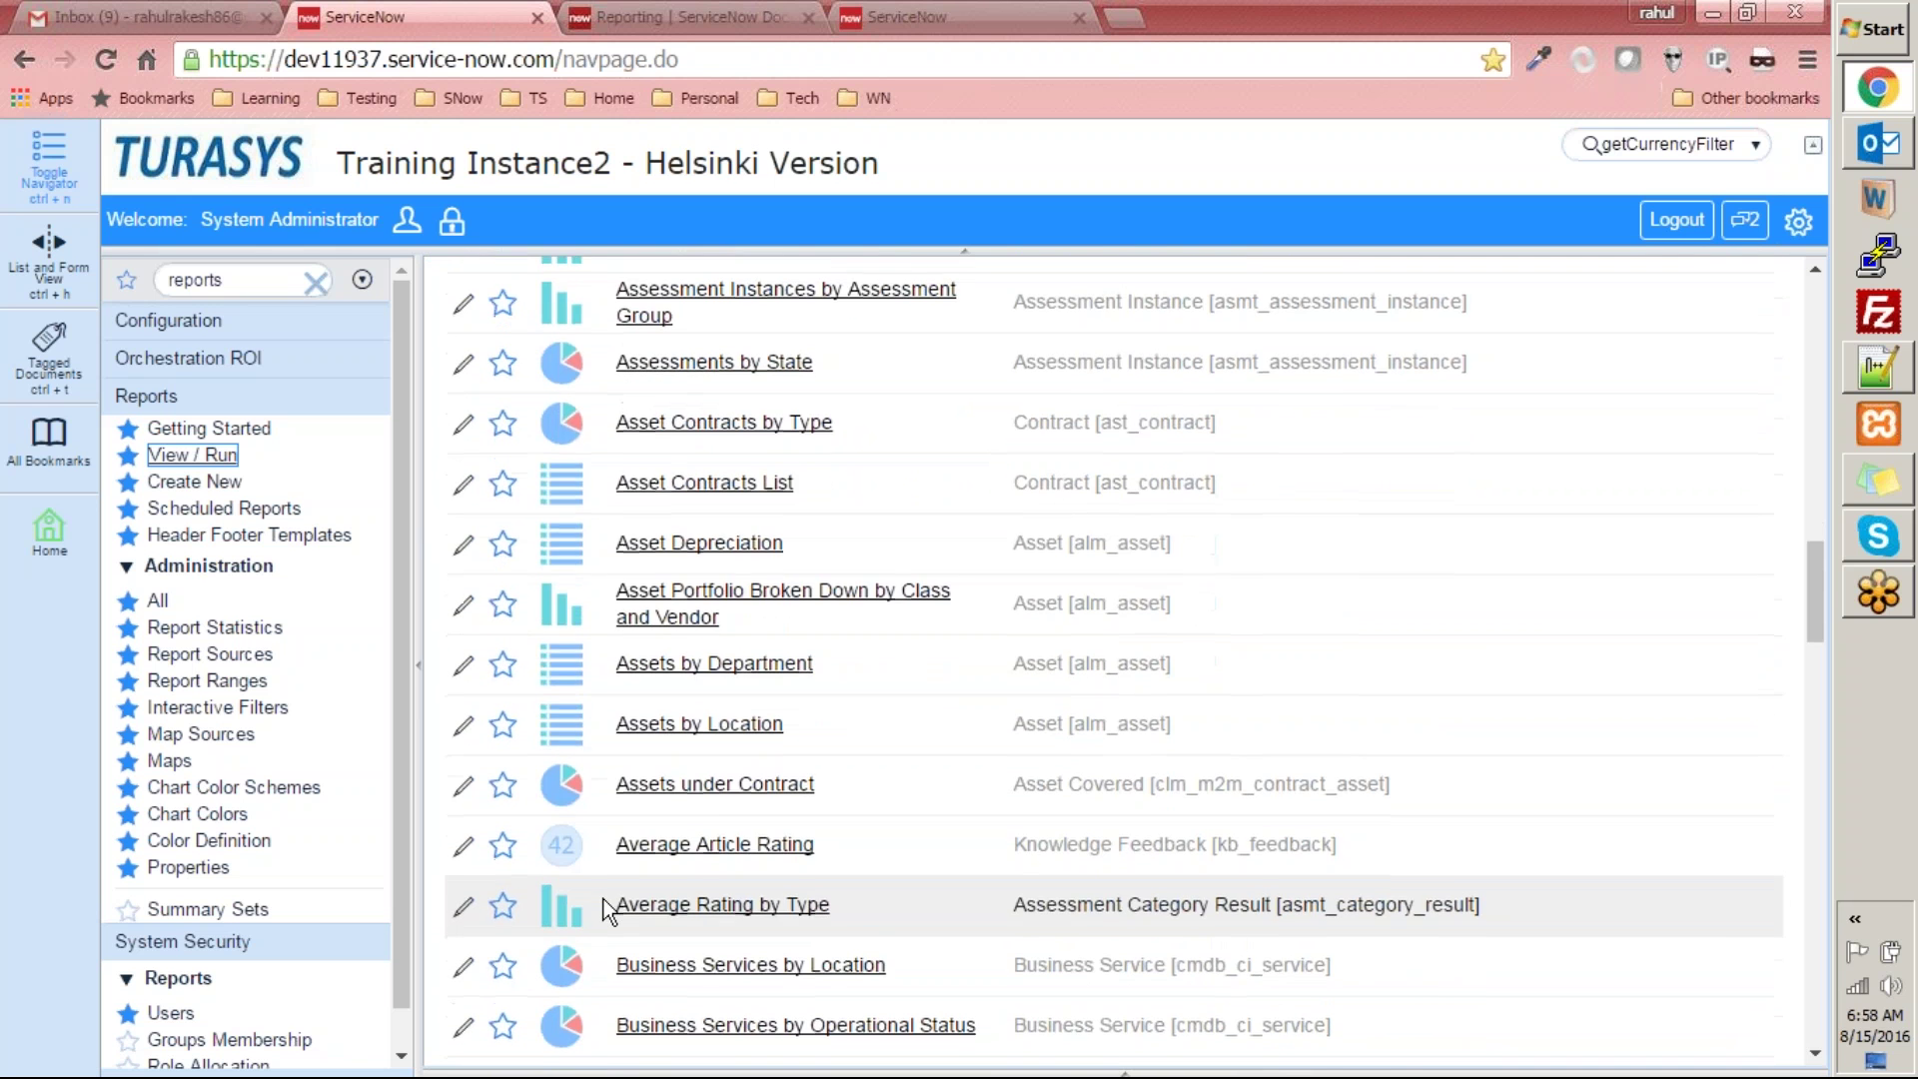
pyautogui.scroll(-10, 603, 899)
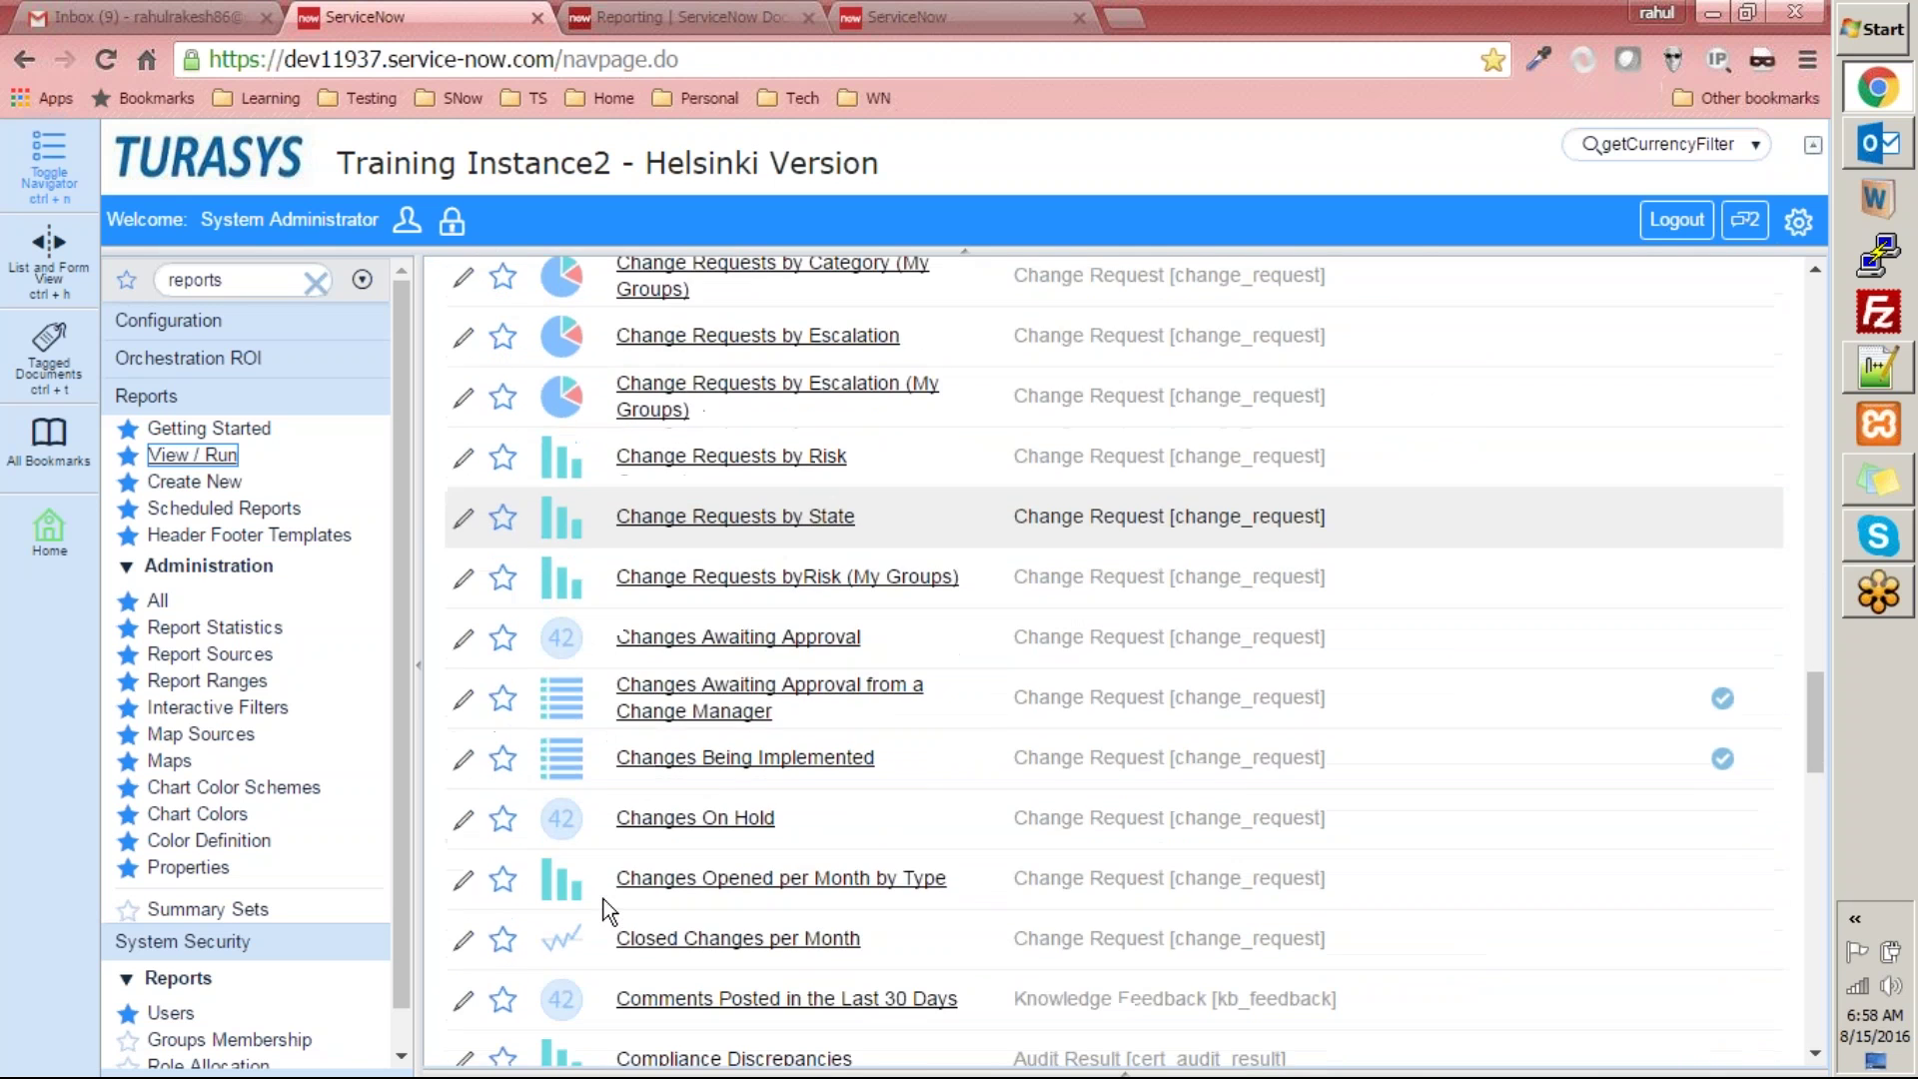
pyautogui.scroll(-10, 603, 899)
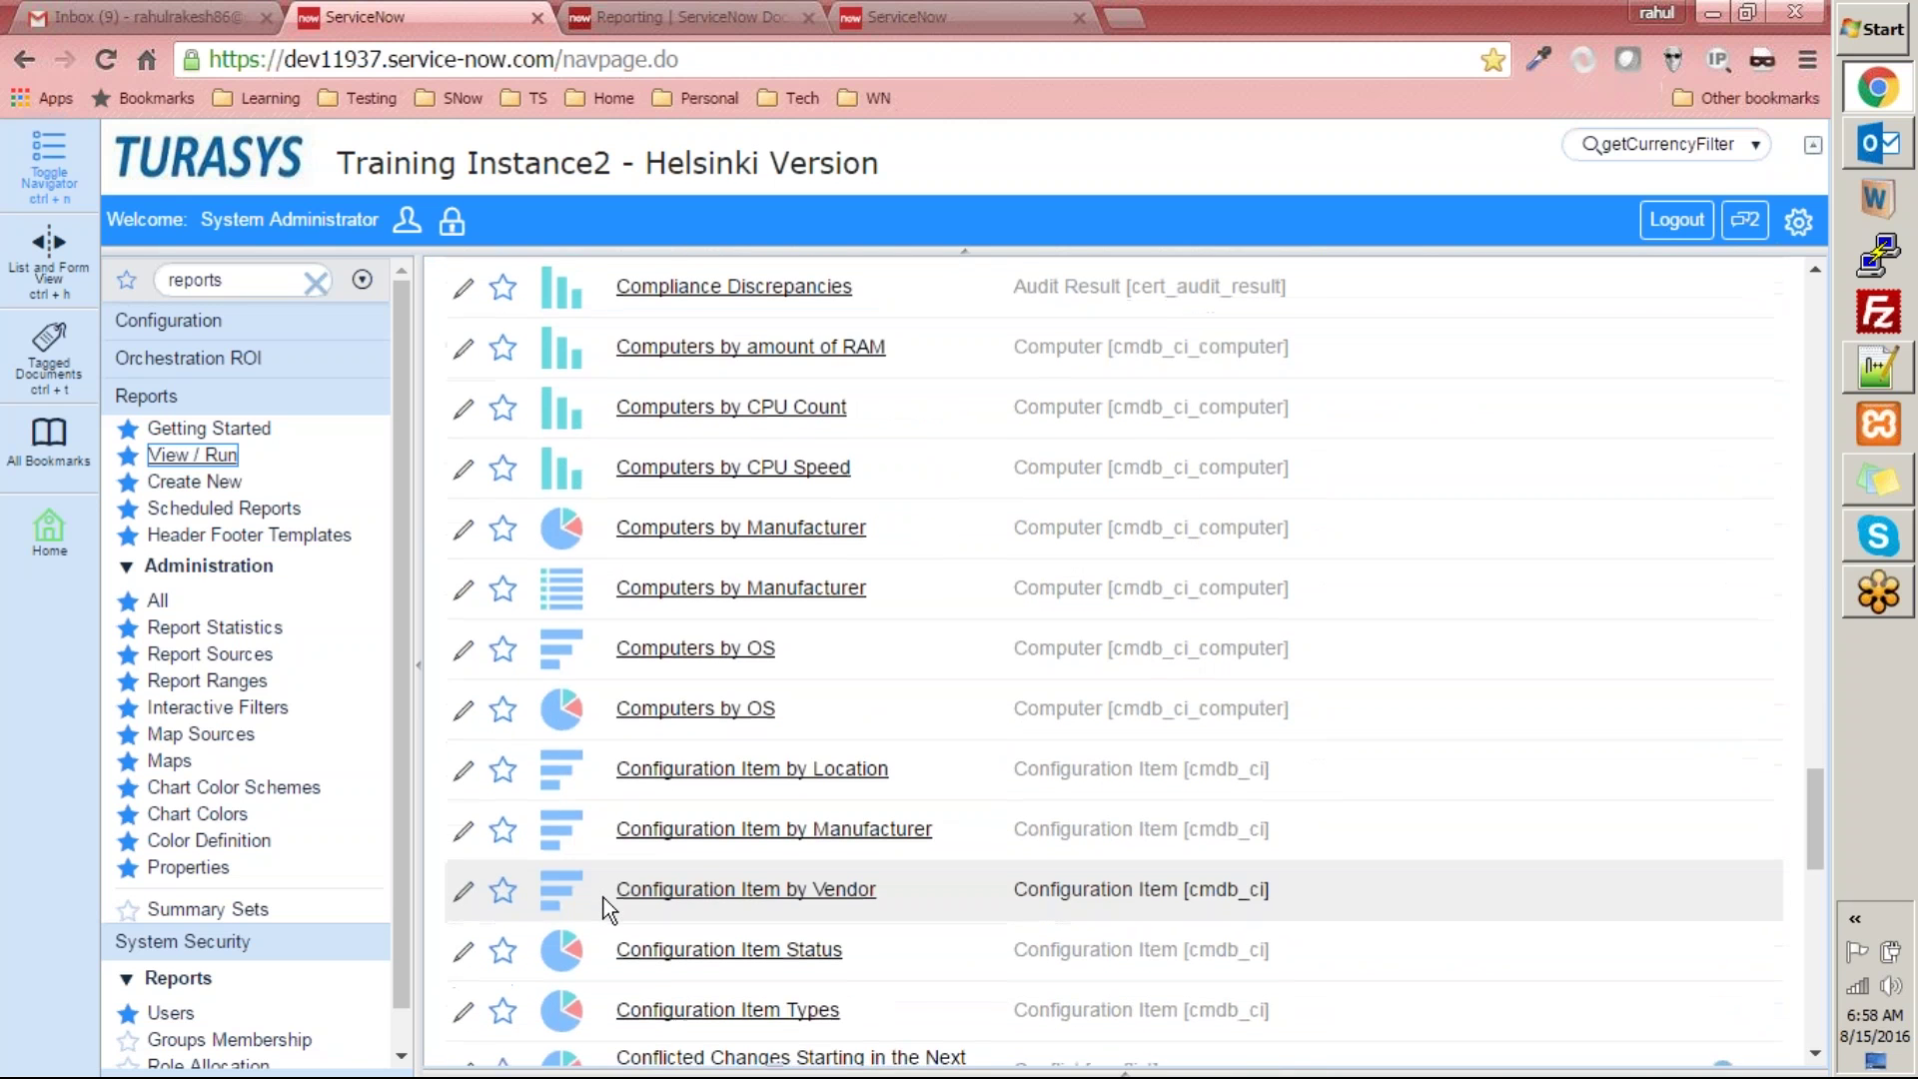
pyautogui.scroll(-9, 603, 897)
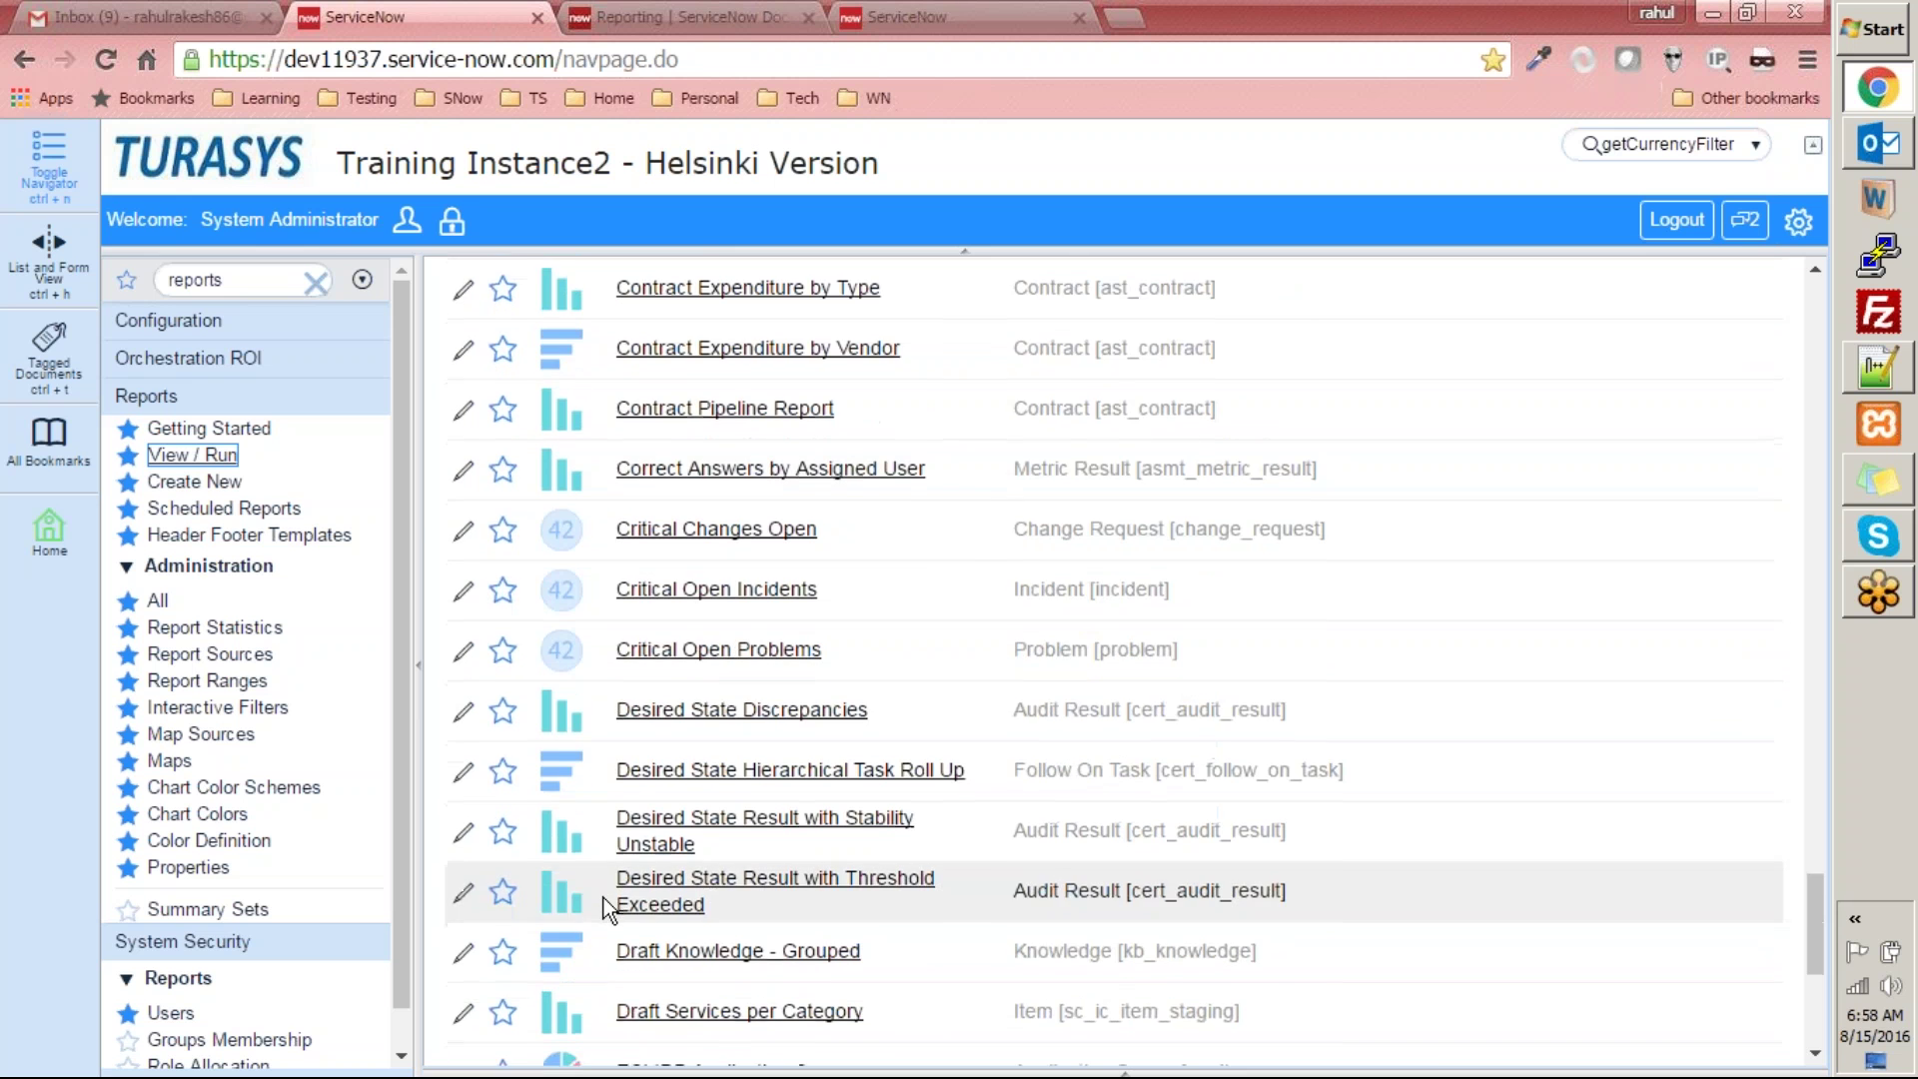
pyautogui.scroll(-2, 604, 897)
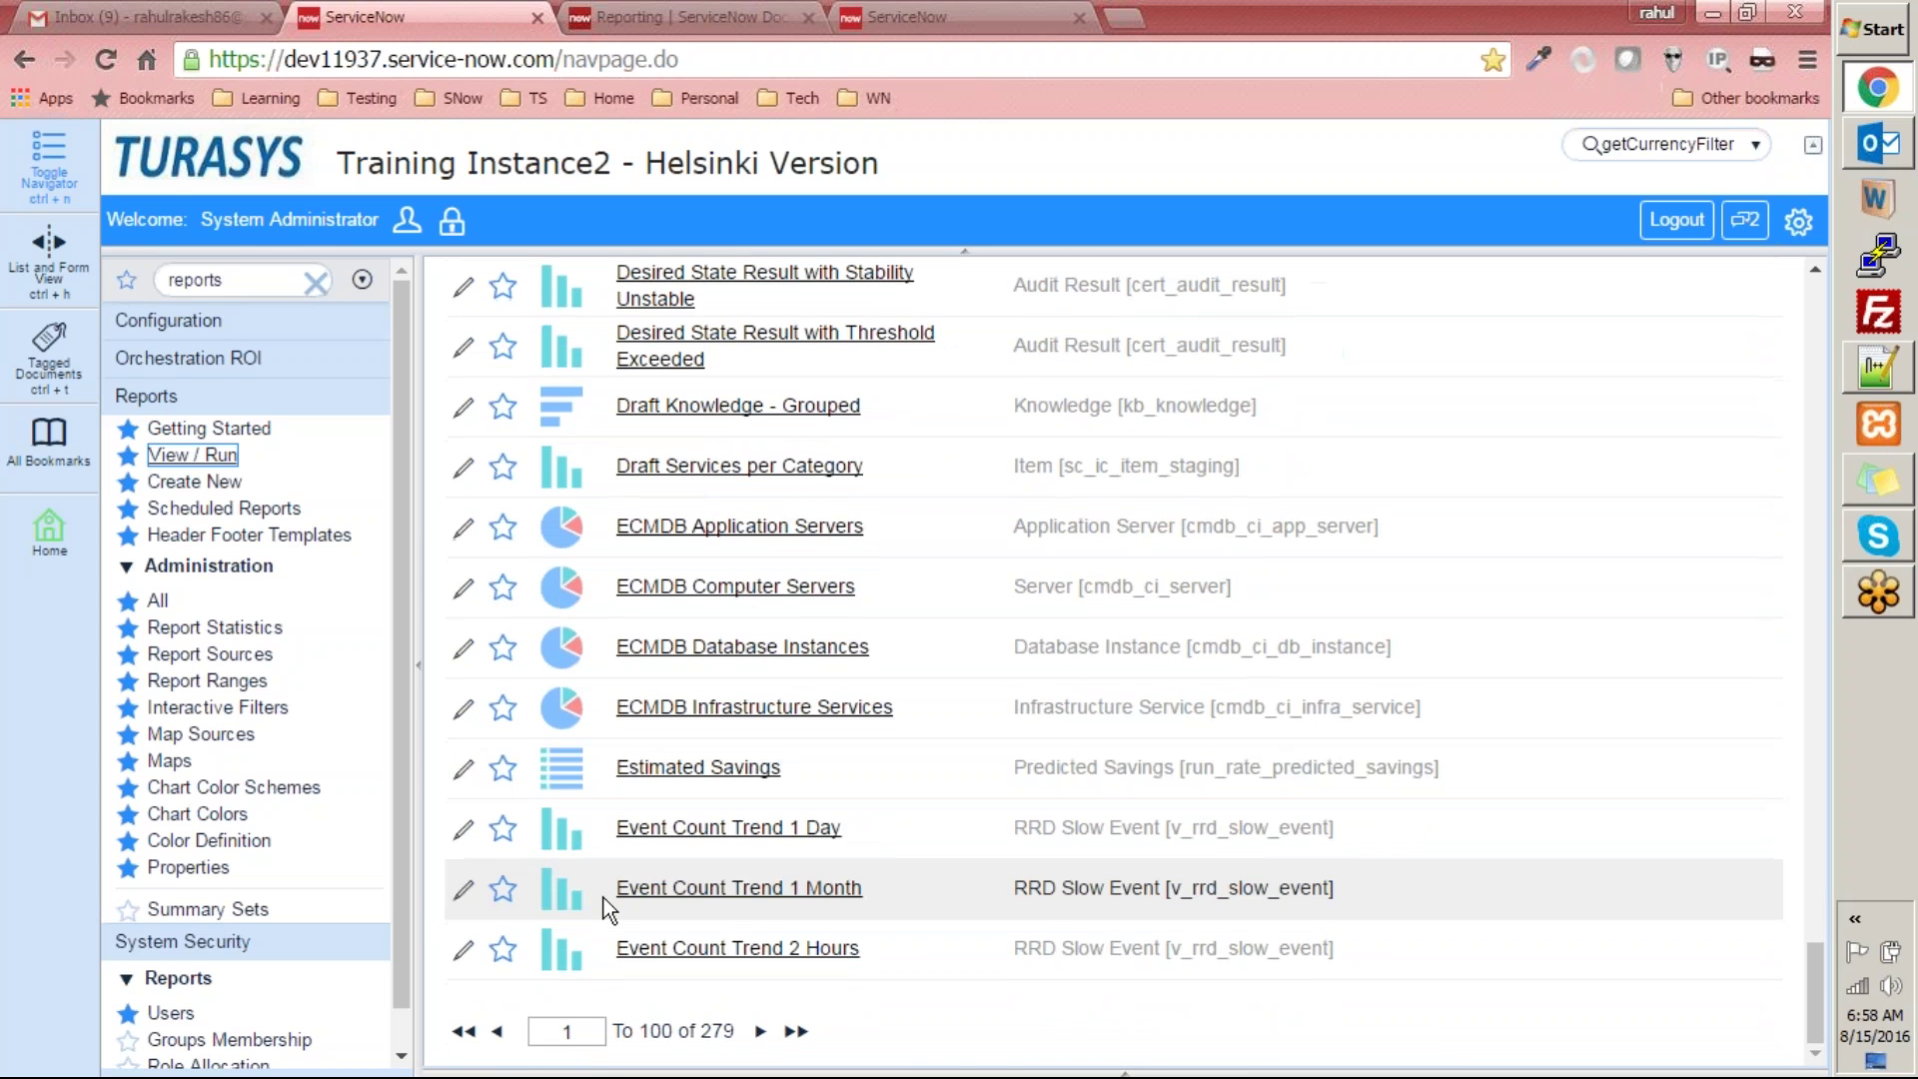
pyautogui.scroll(20, 603, 897)
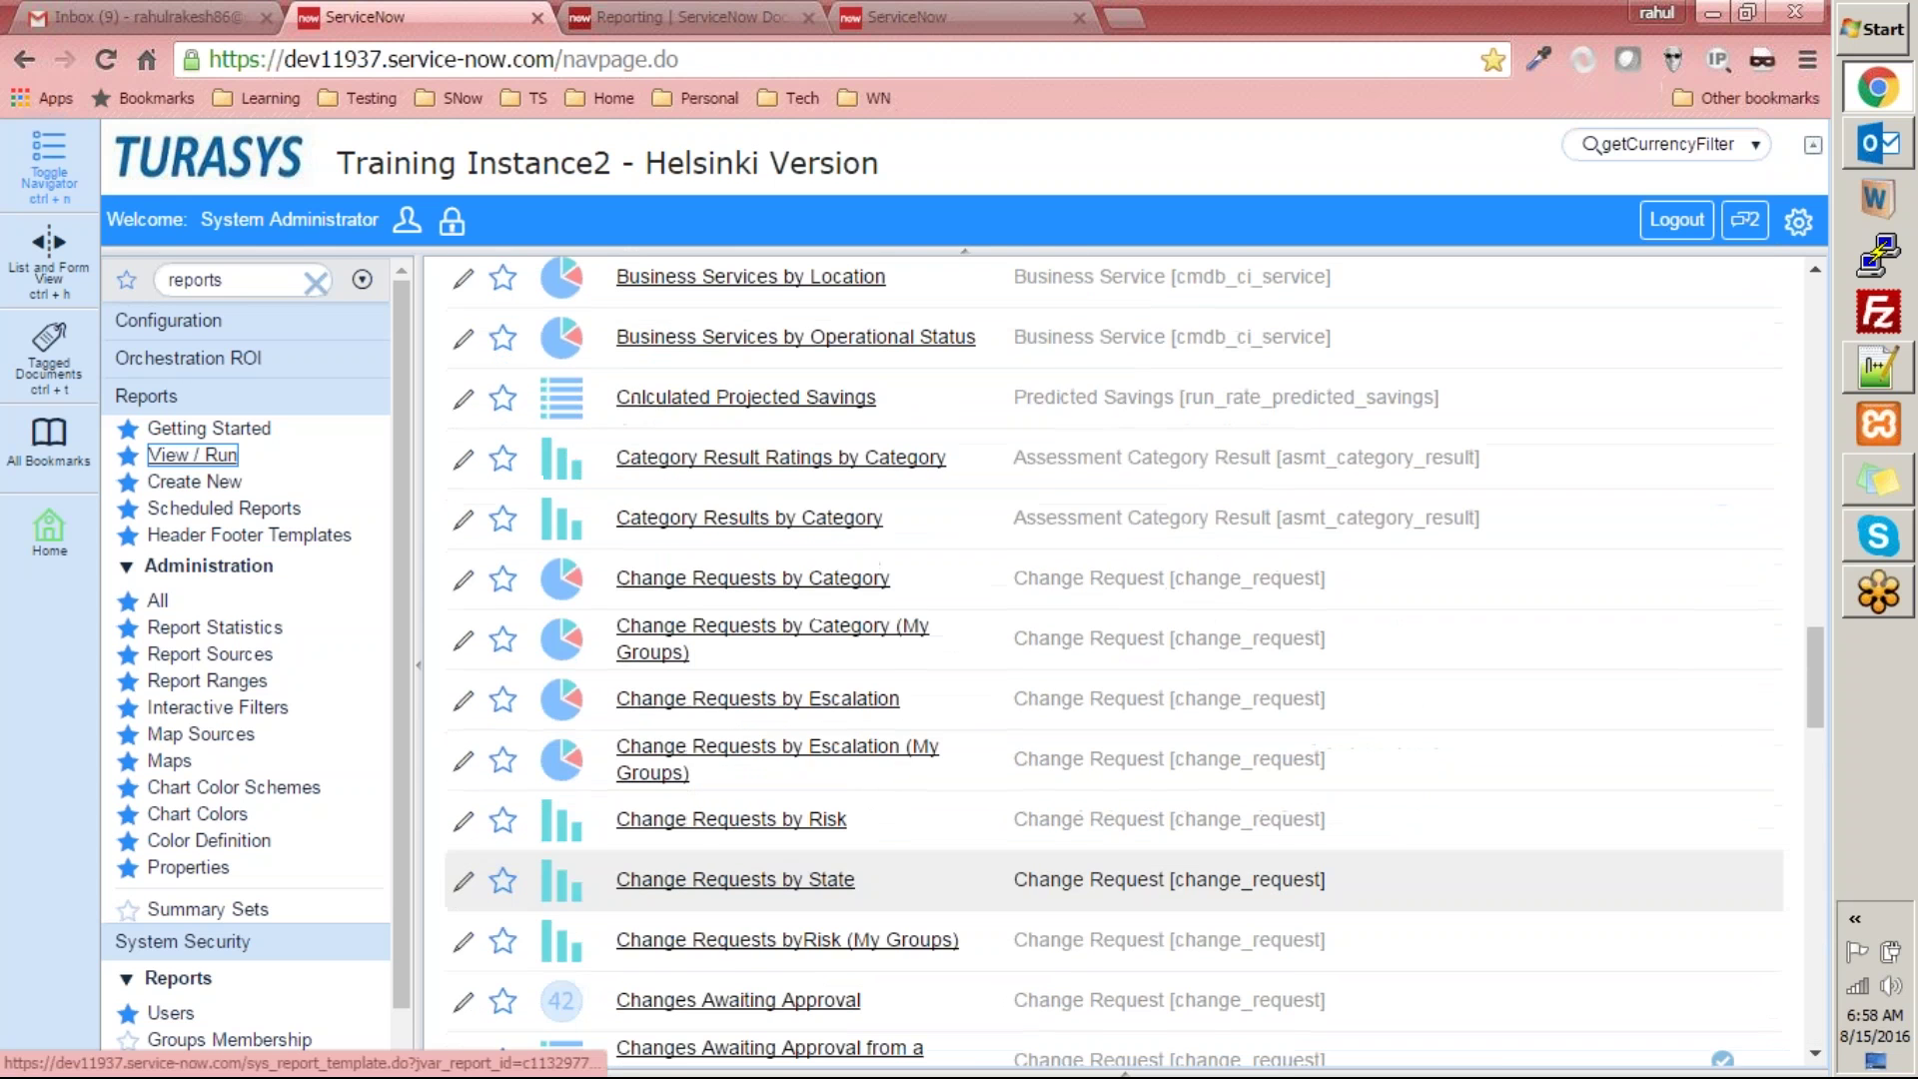
pyautogui.scroll(10, 604, 844)
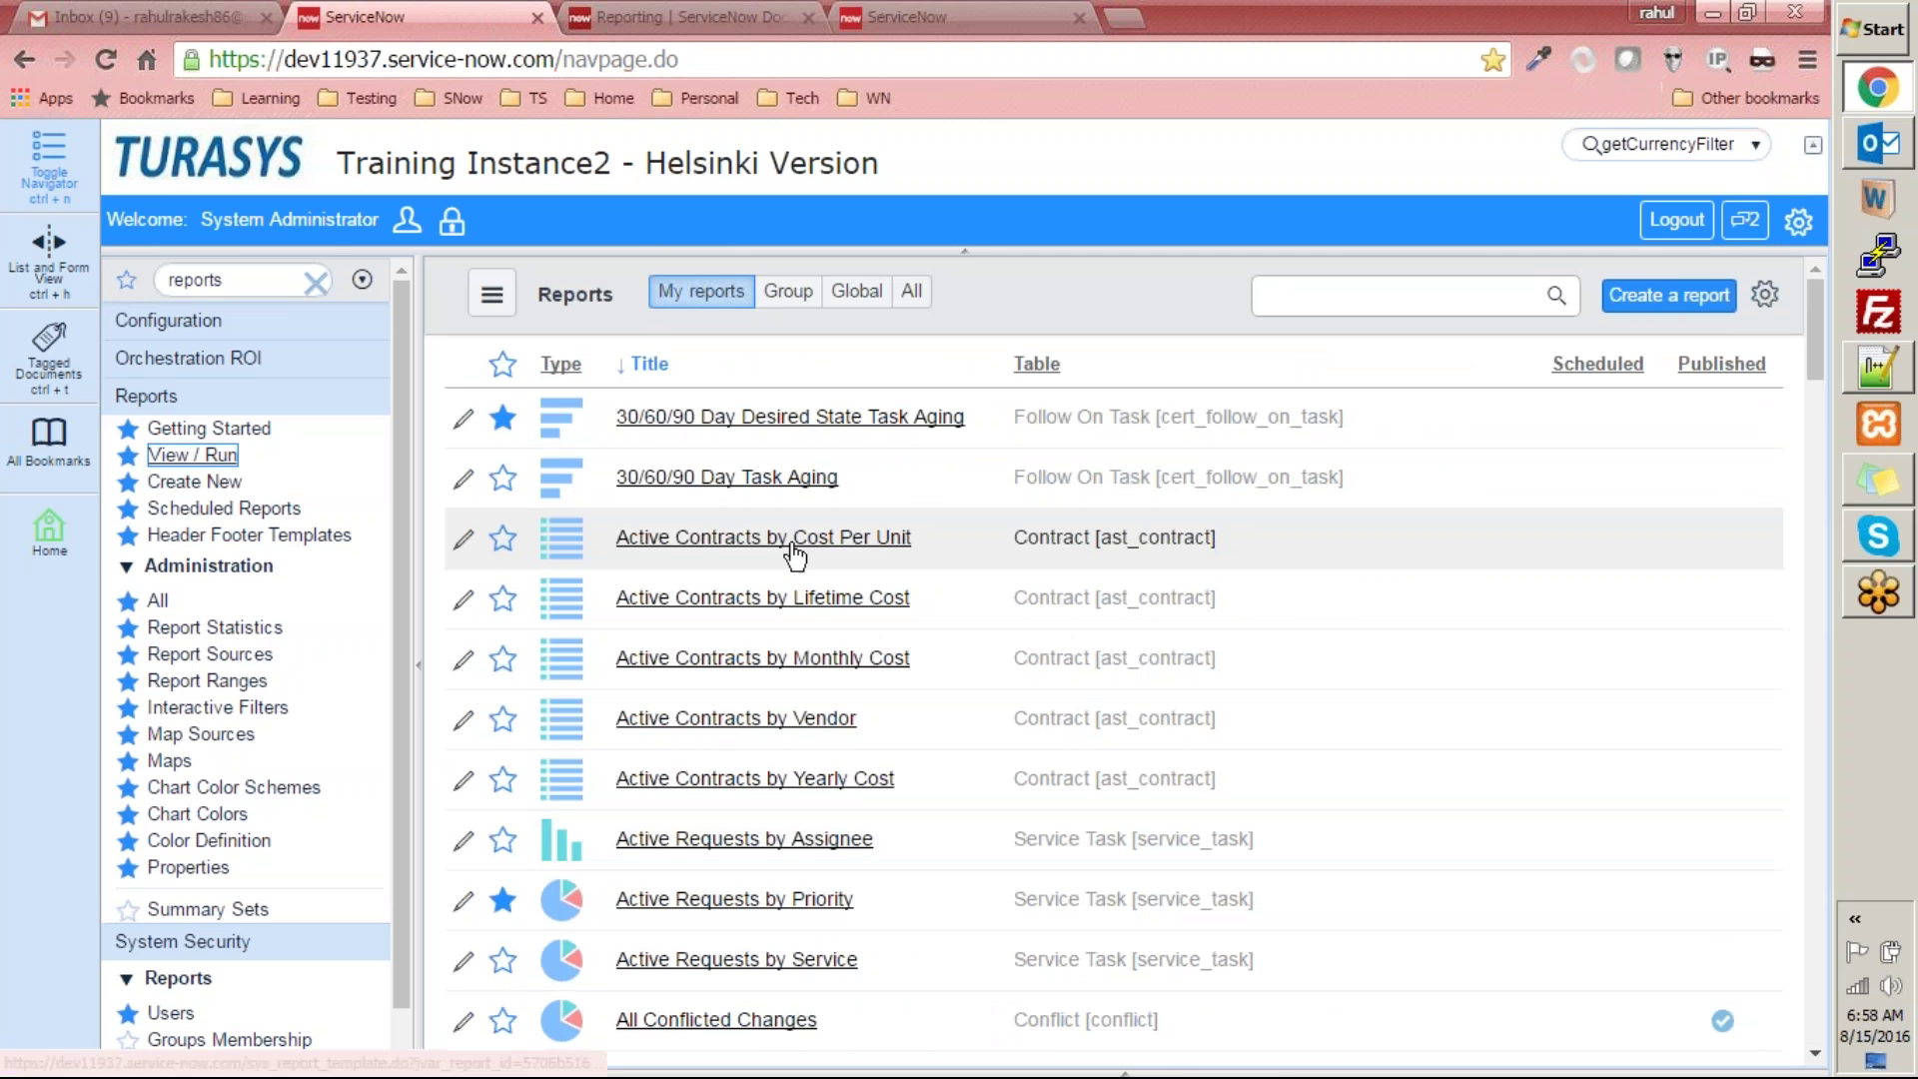
pyautogui.scroll(-5, 752, 790)
pyautogui.scroll(5, 752, 791)
pyautogui.scroll(-5, 752, 791)
pyautogui.scroll(5, 772, 819)
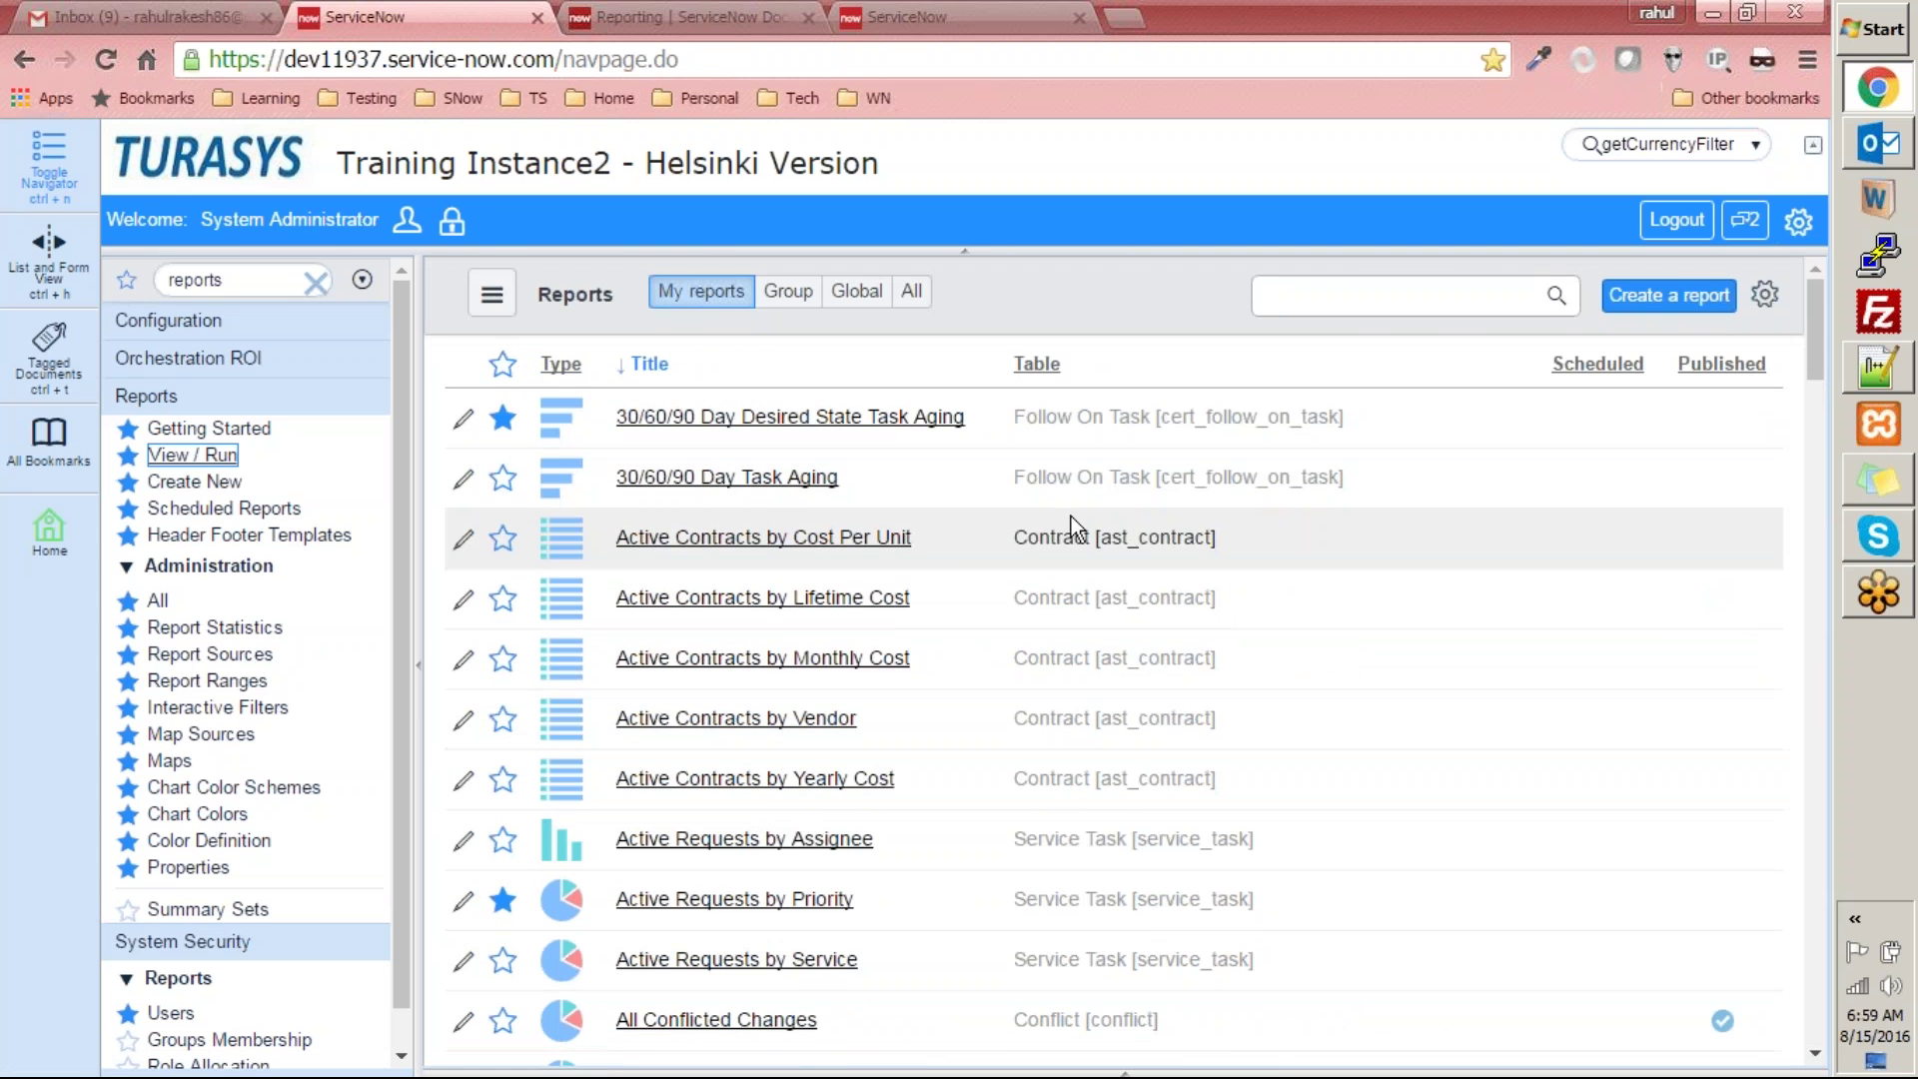
pyautogui.scroll(-1, 799, 850)
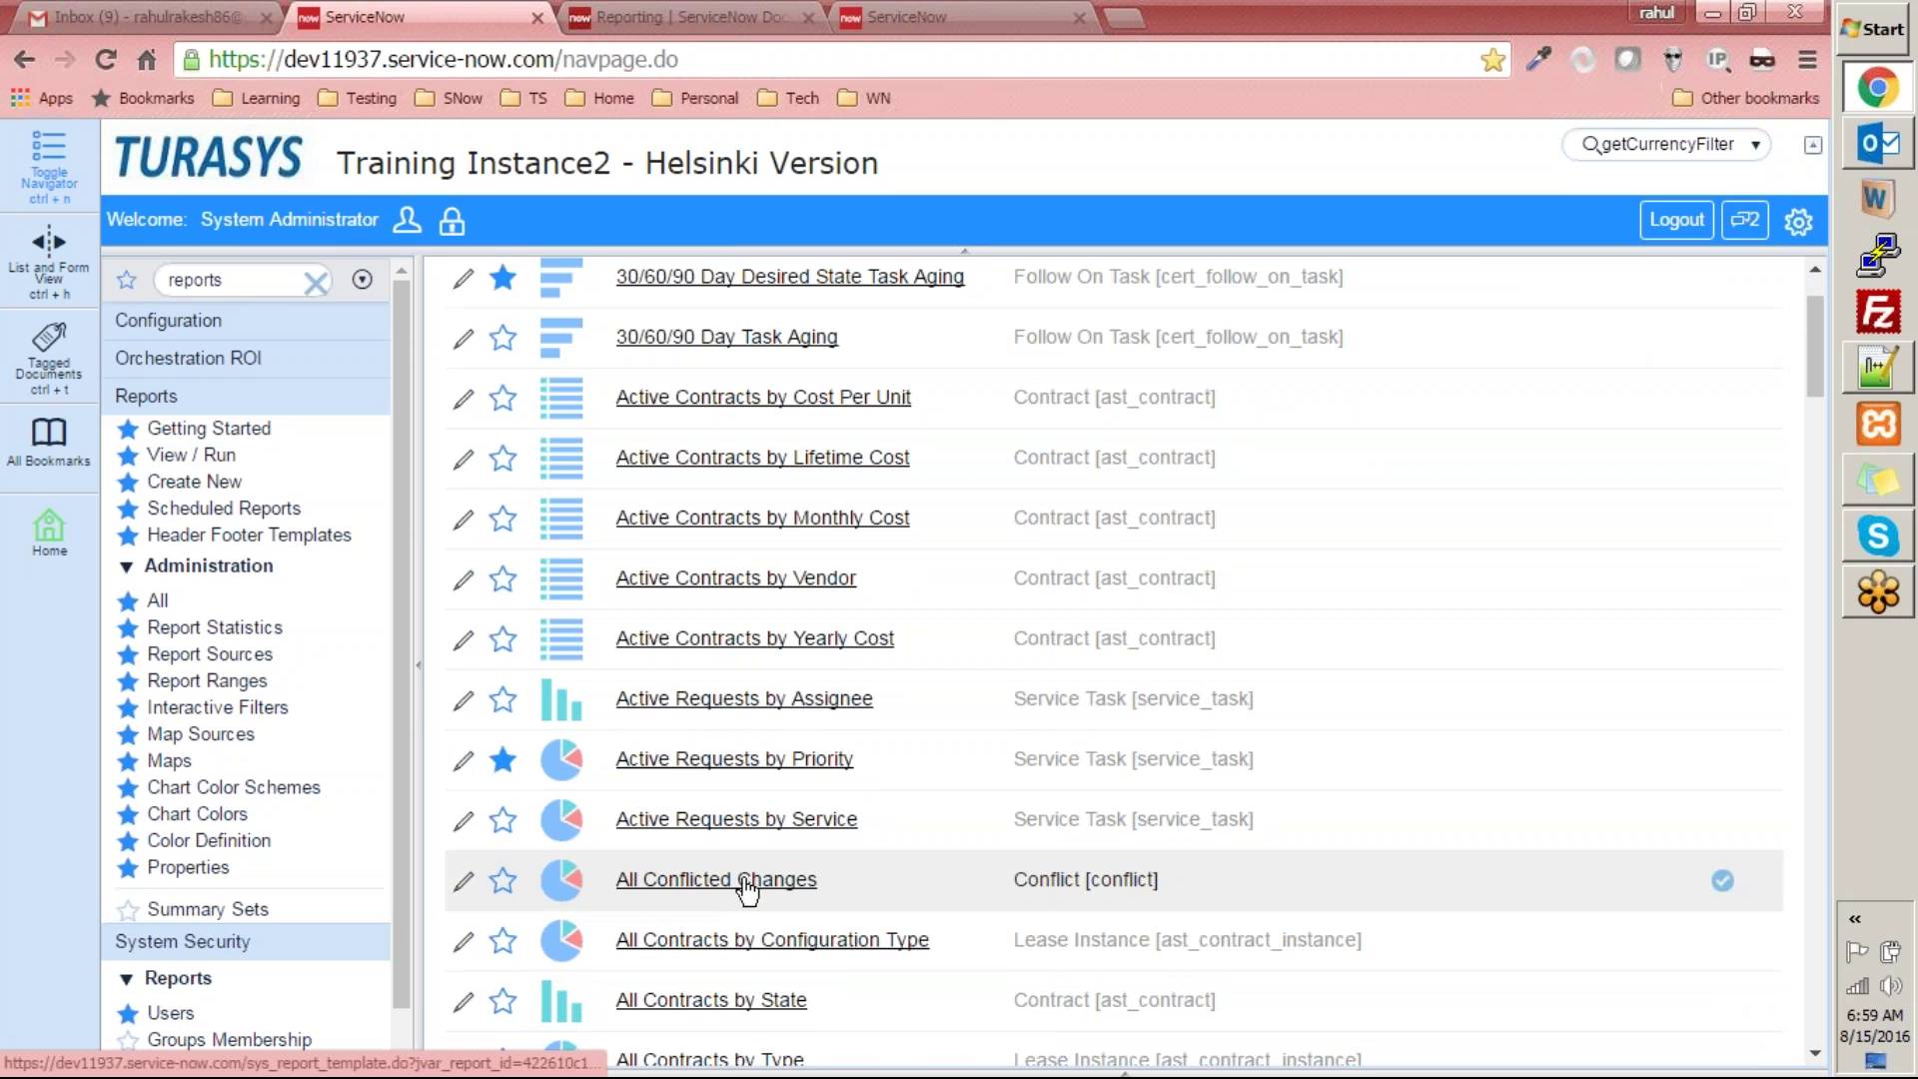
pyautogui.click(844, 909)
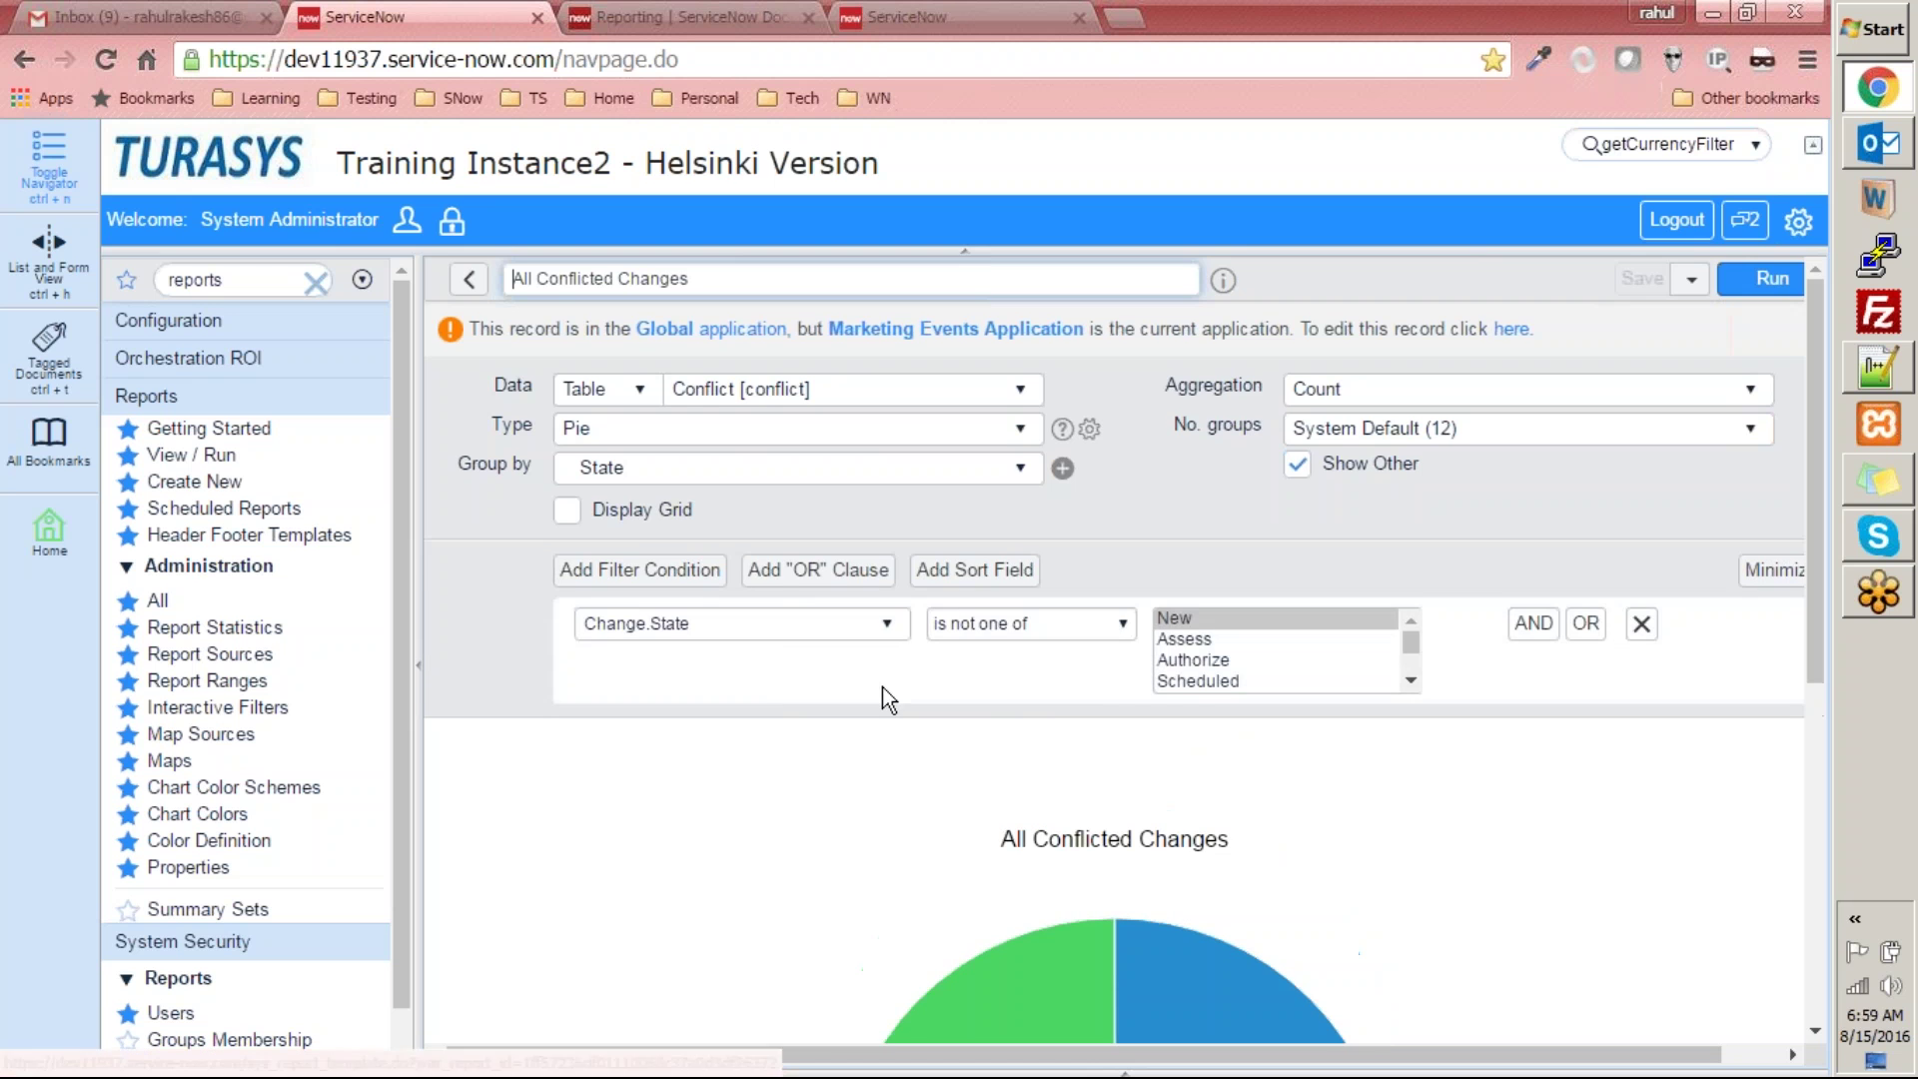
pyautogui.scroll(-3, 1009, 749)
pyautogui.scroll(-3, 981, 823)
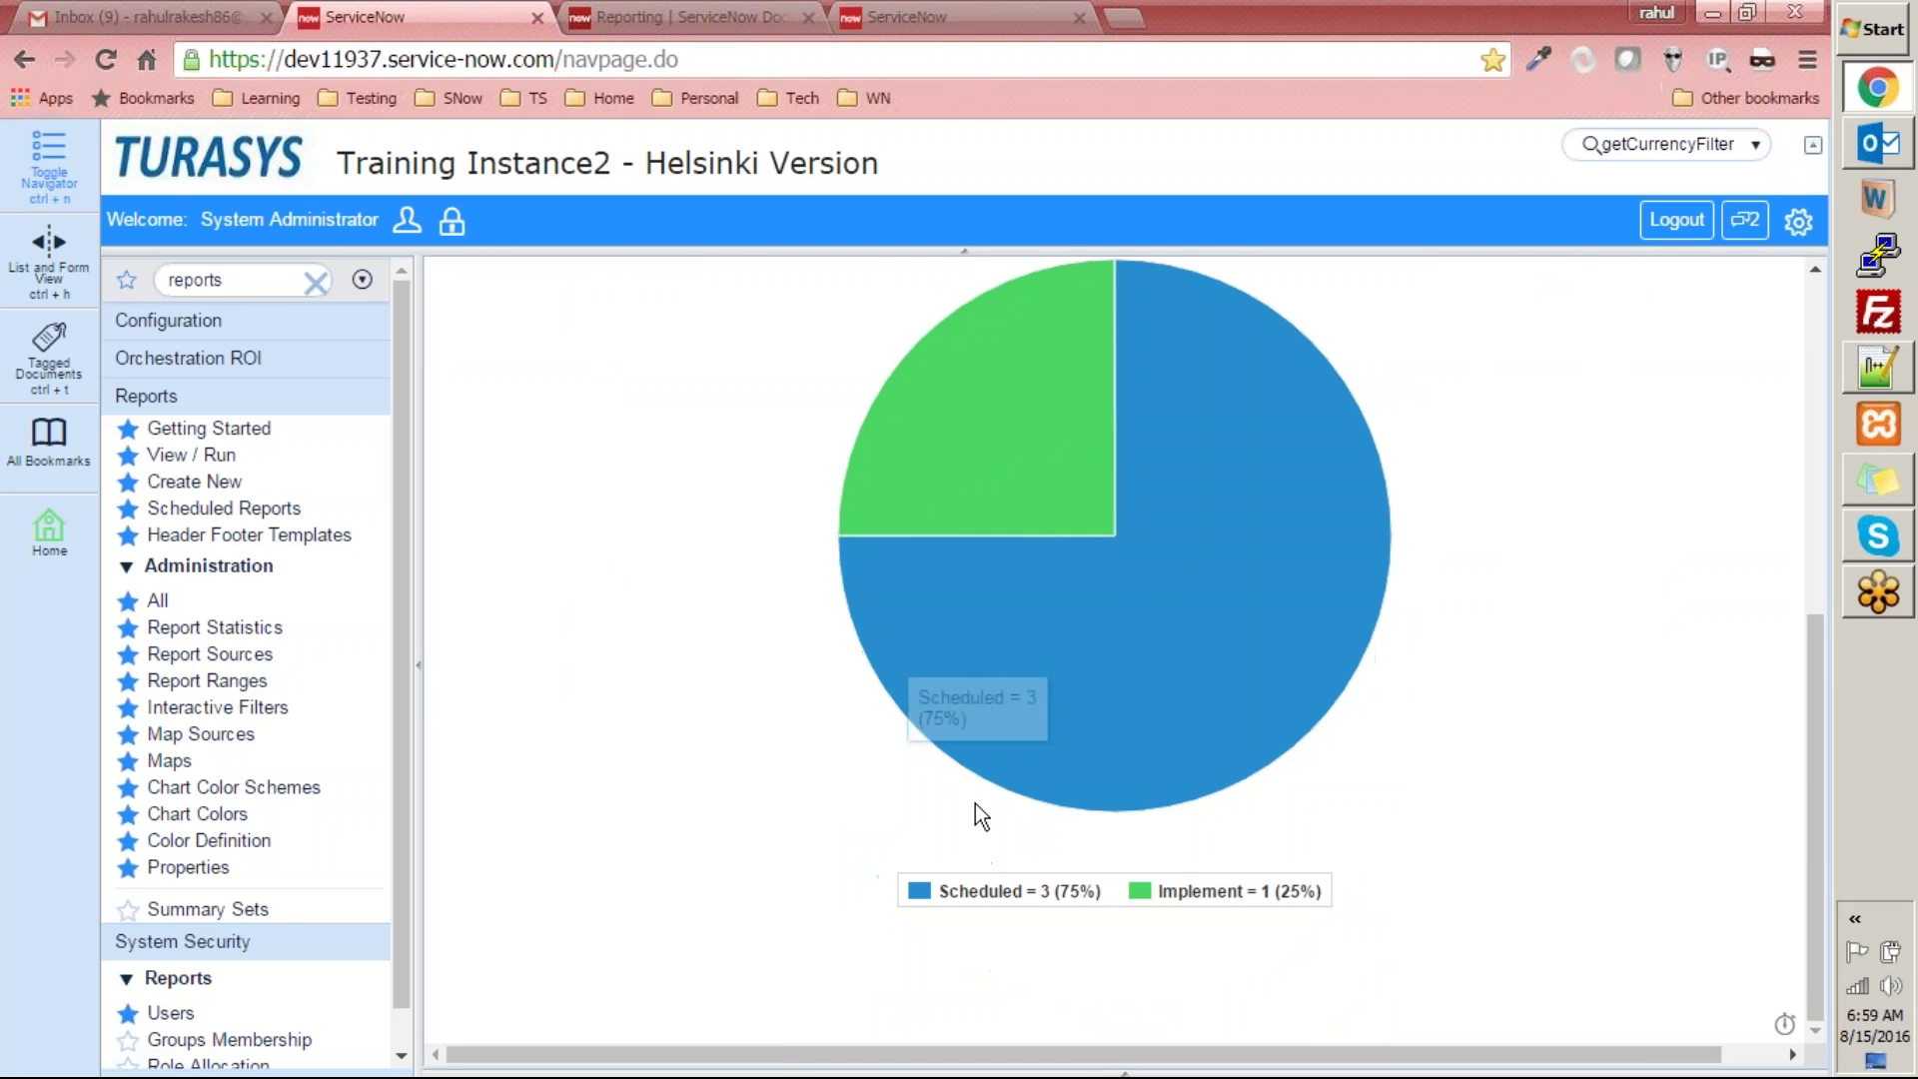
pyautogui.scroll(6, 1742, 717)
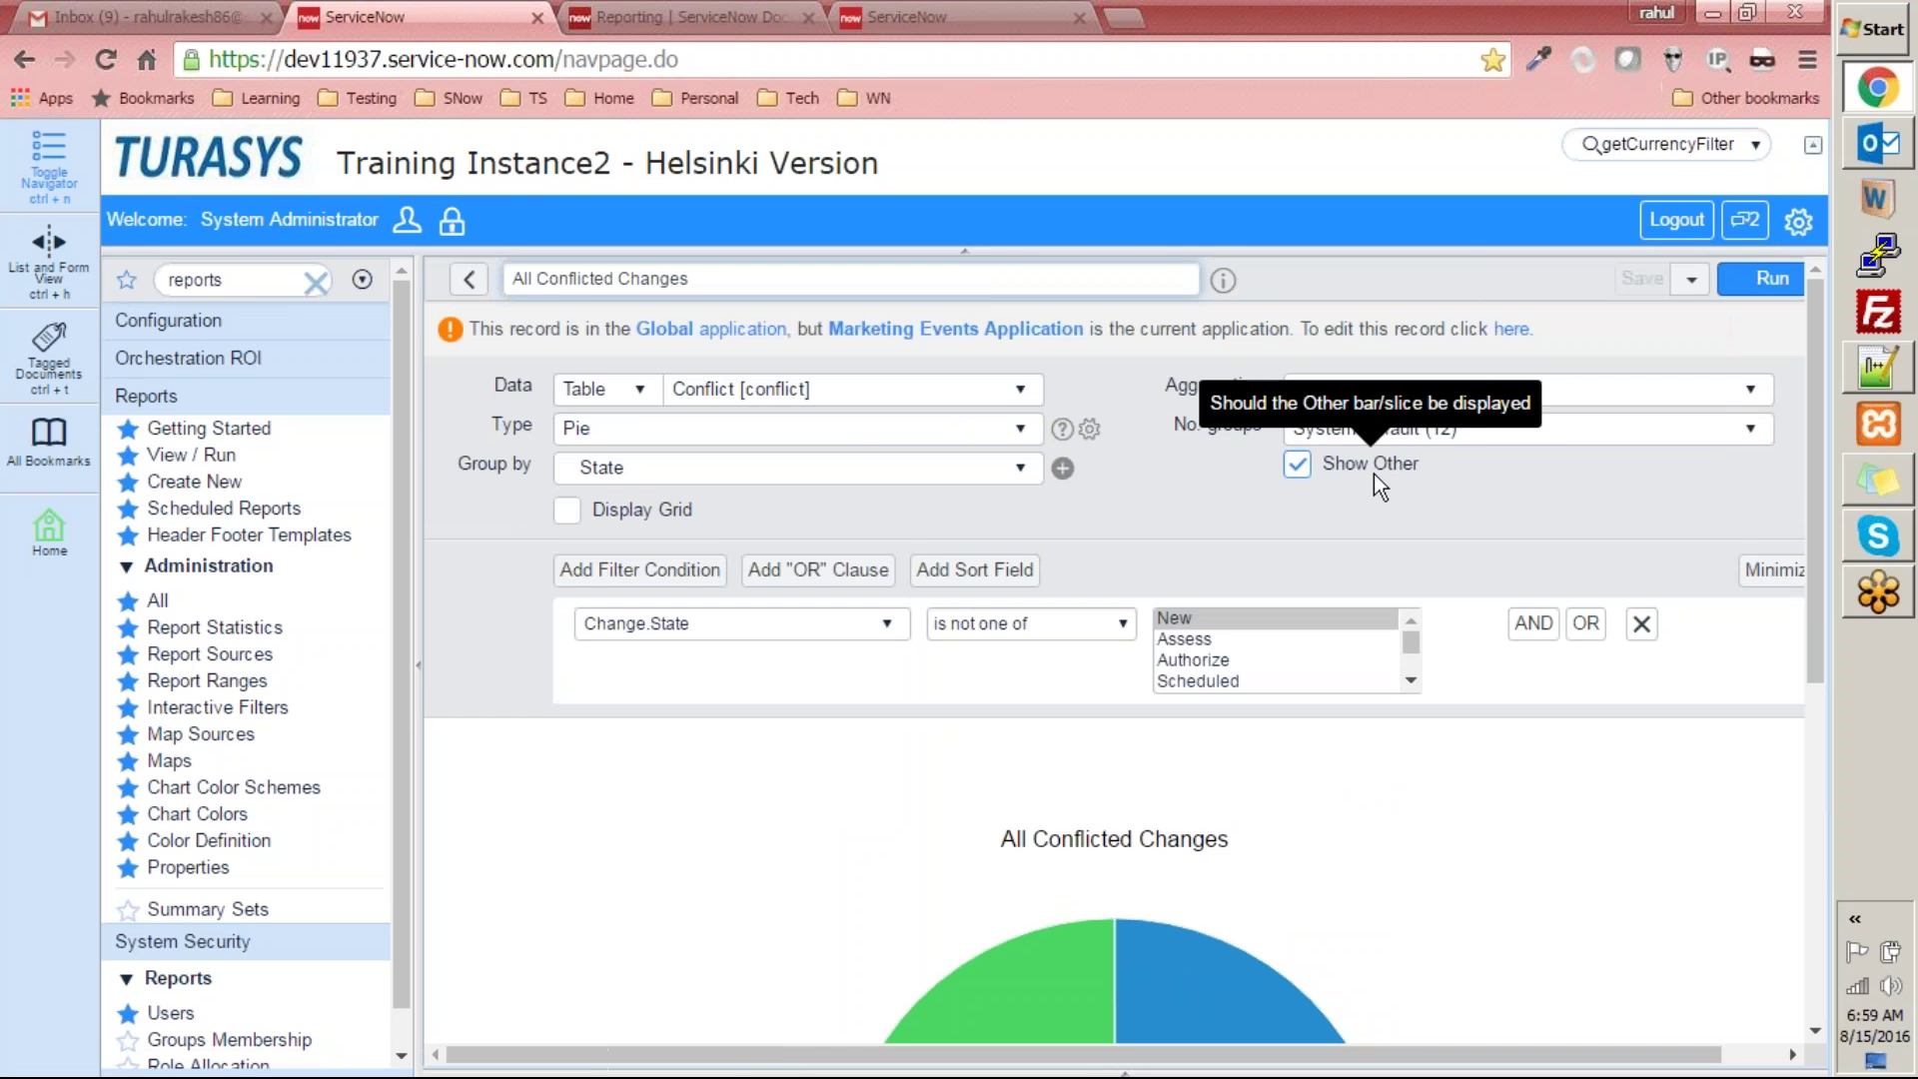
pyautogui.scroll(-1, 1229, 917)
pyautogui.scroll(-5, 1225, 922)
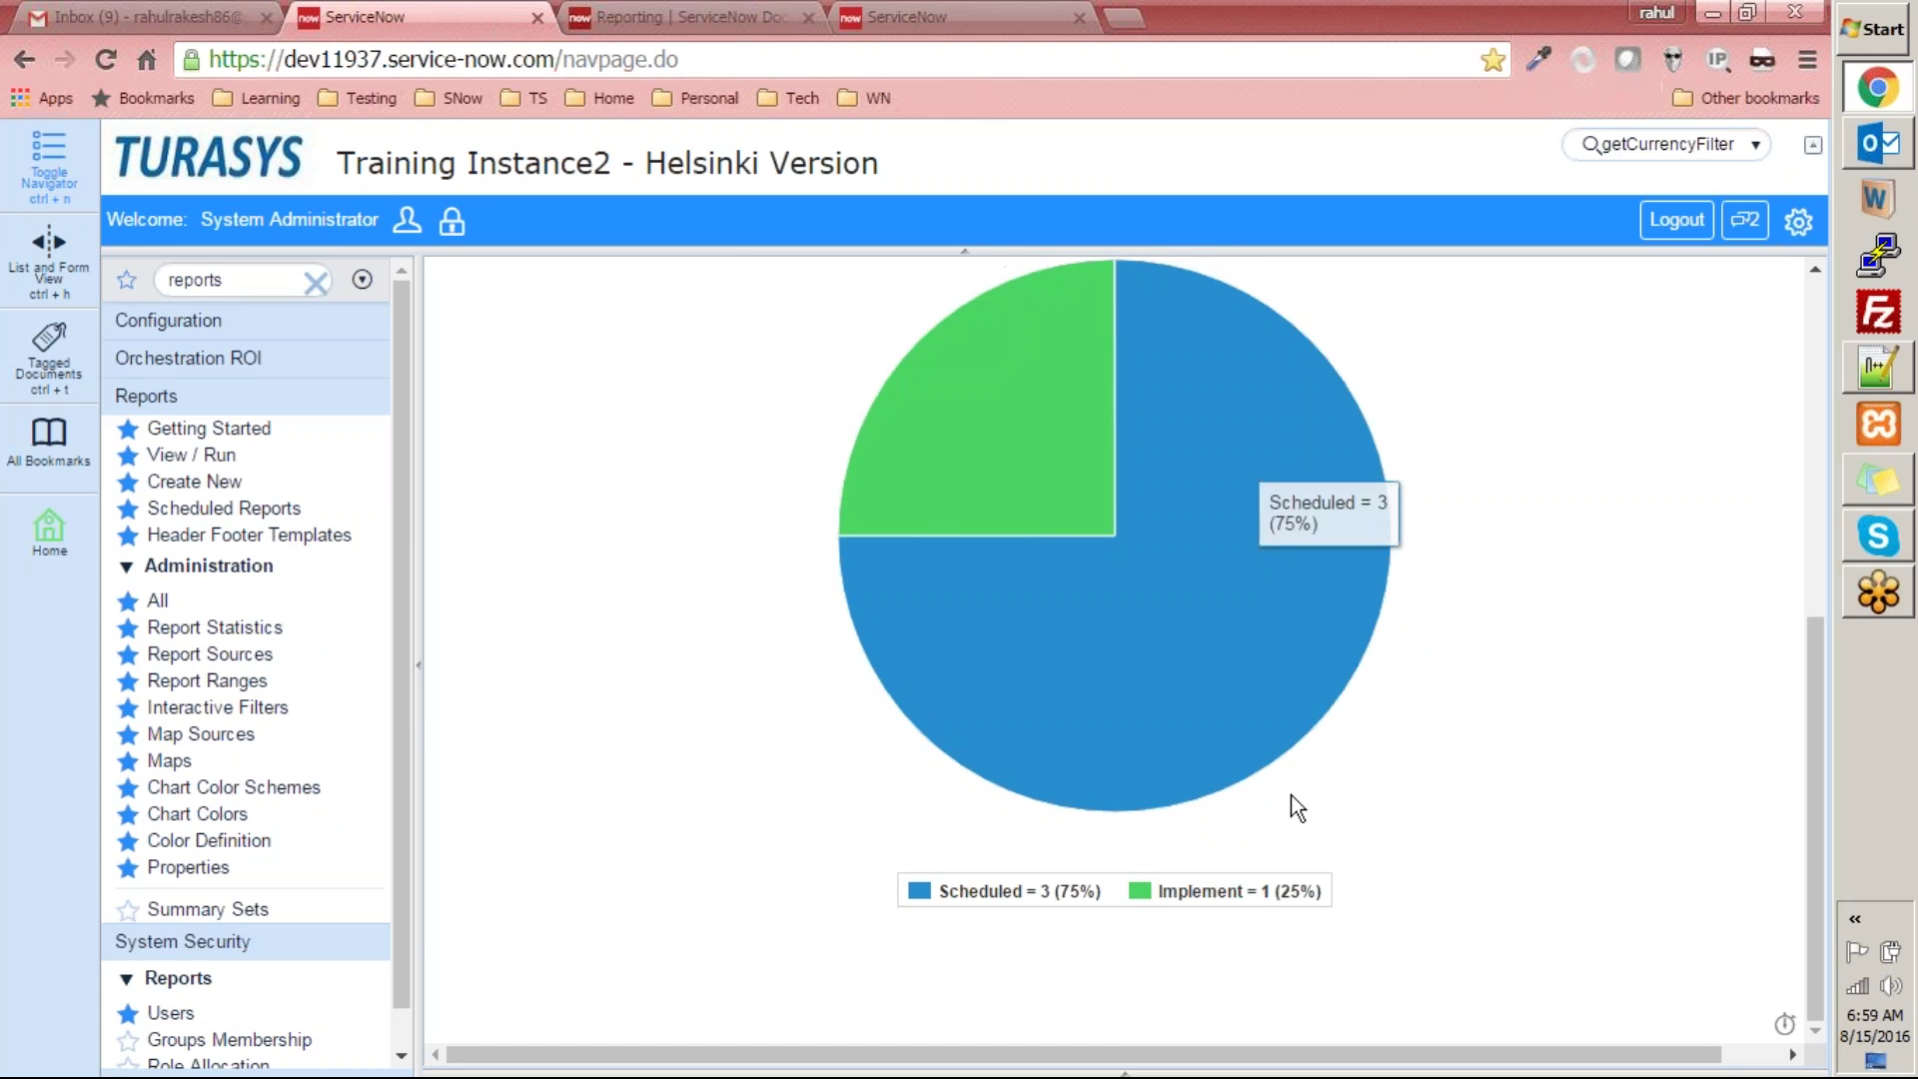
pyautogui.scroll(7, 1339, 627)
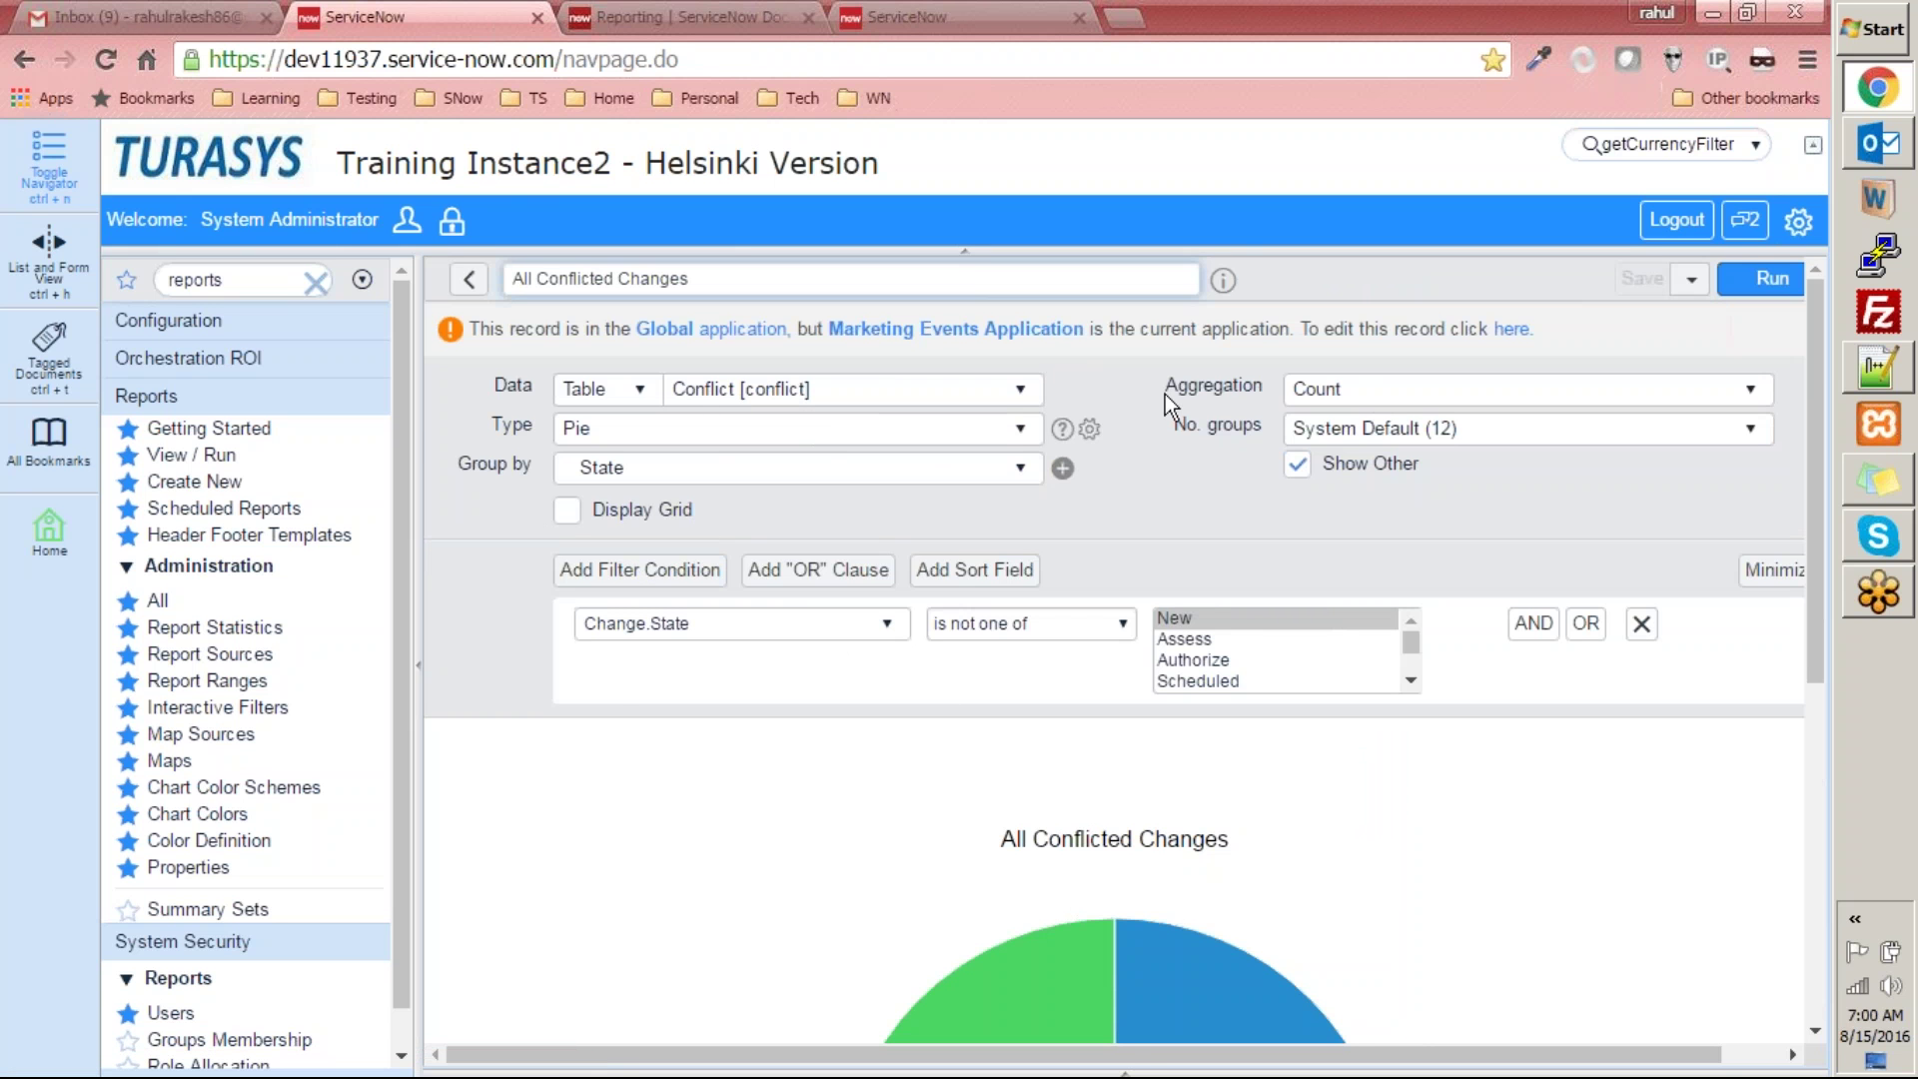
pyautogui.scroll(-1, 675, 757)
pyautogui.scroll(-1, 676, 757)
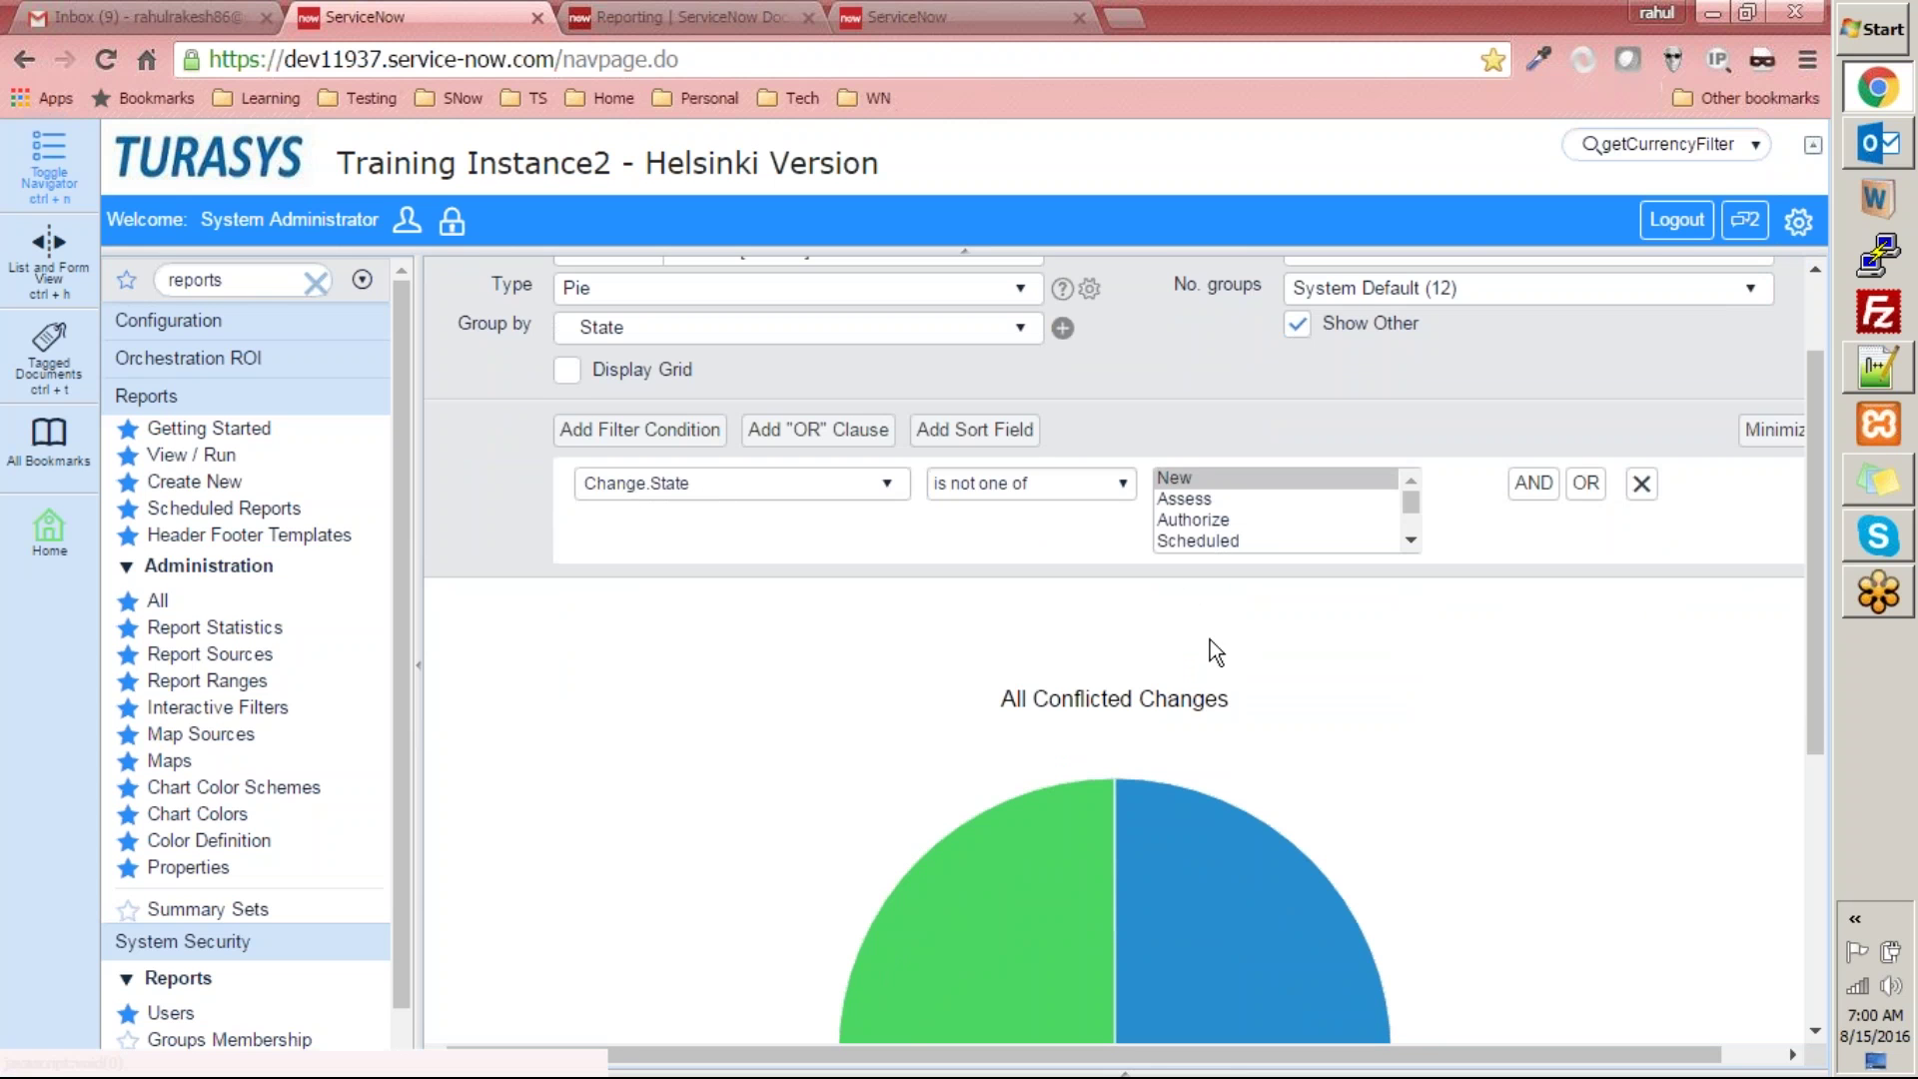
pyautogui.scroll(-5, 1177, 620)
pyautogui.scroll(6, 1171, 728)
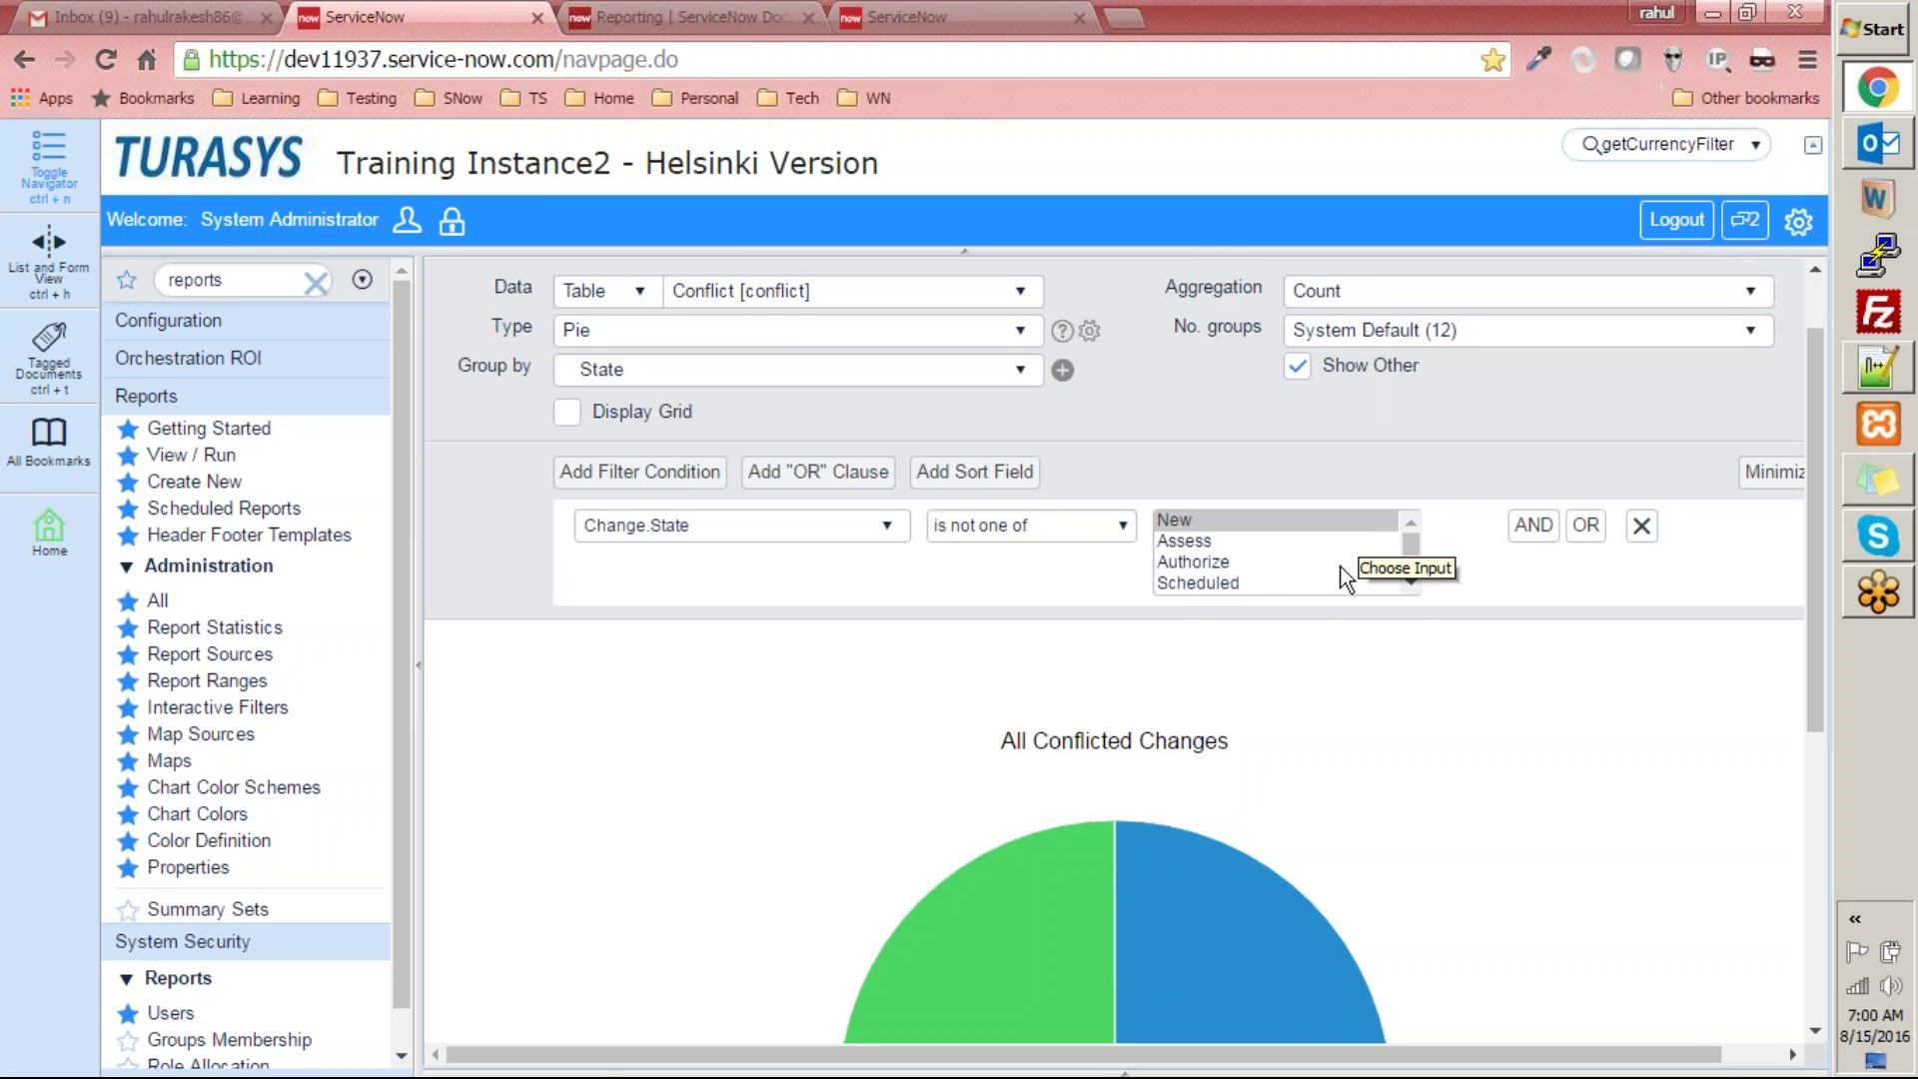
pyautogui.scroll(1, 1318, 624)
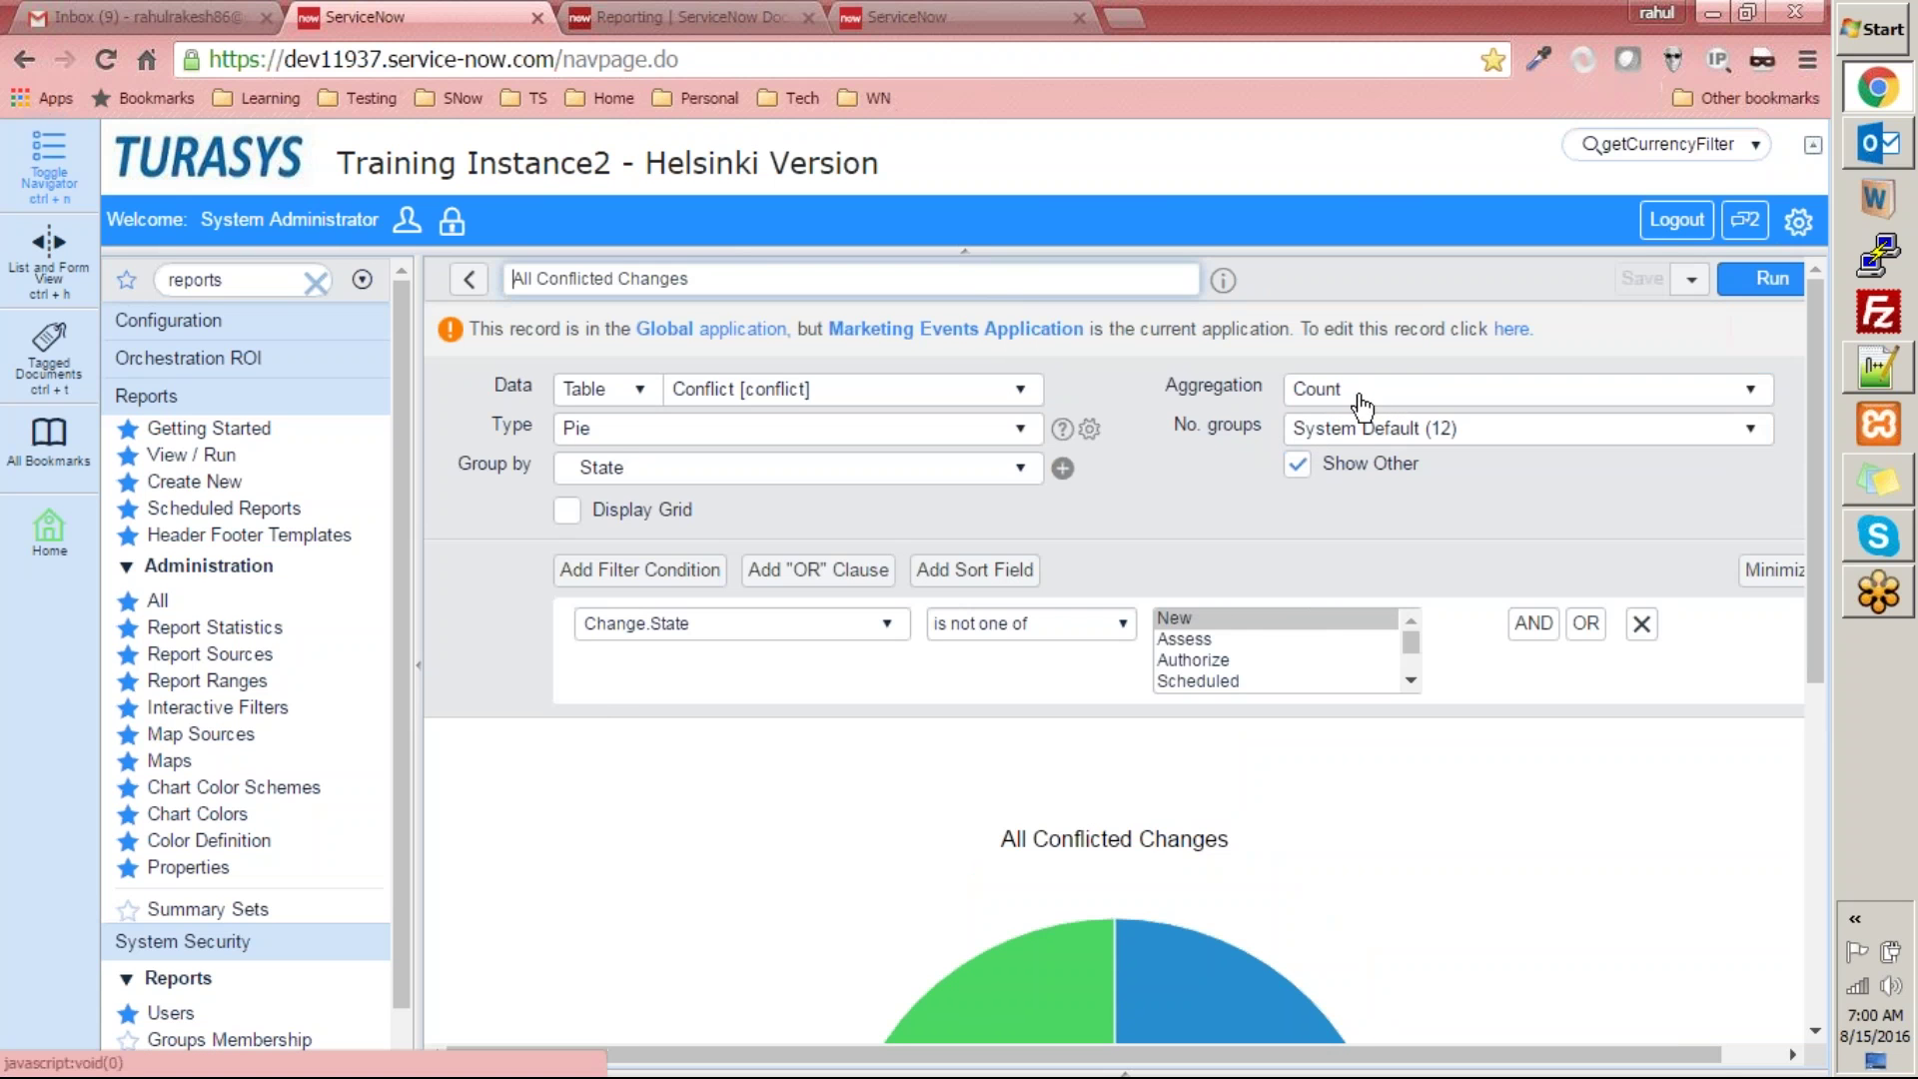
pyautogui.moveTo(1196, 1042)
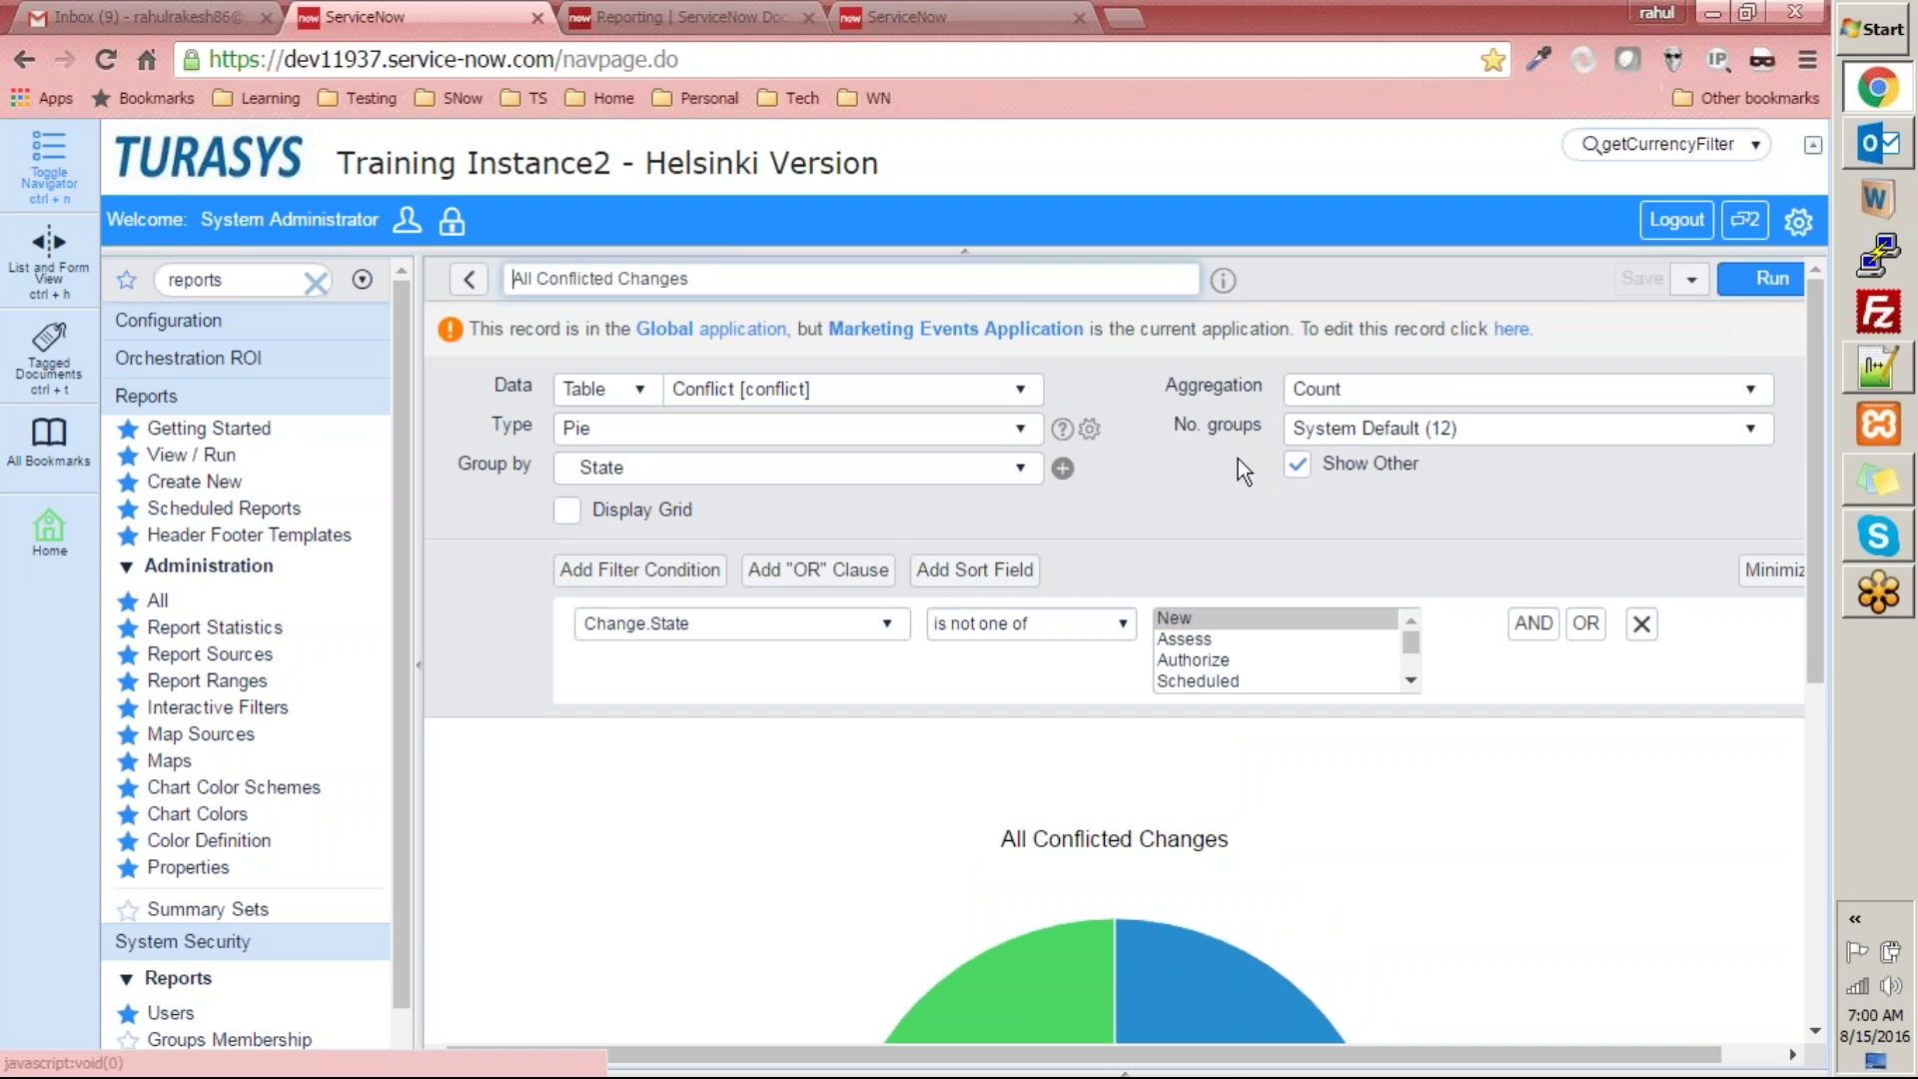
pyautogui.scroll(-3, 1388, 557)
pyautogui.scroll(2, 1508, 559)
pyautogui.scroll(-6, 1514, 559)
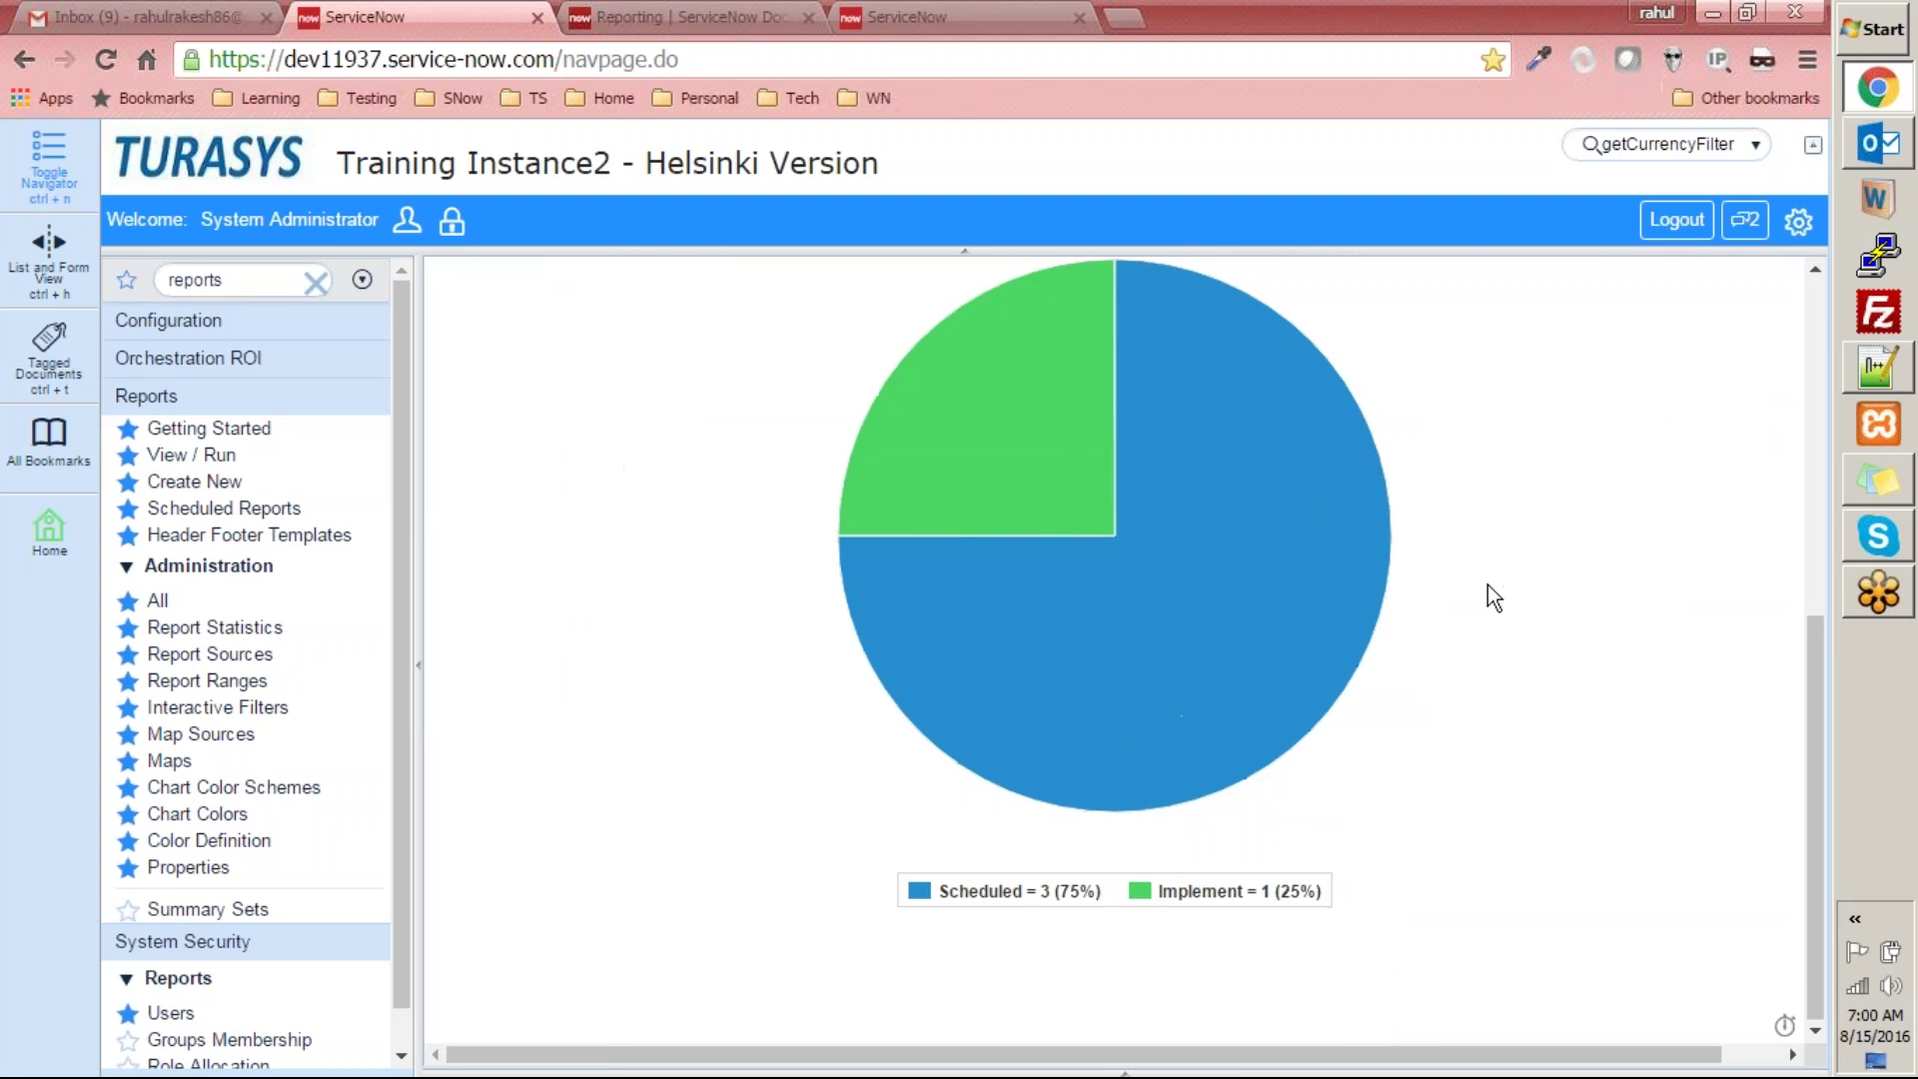
pyautogui.scroll(6, 1435, 546)
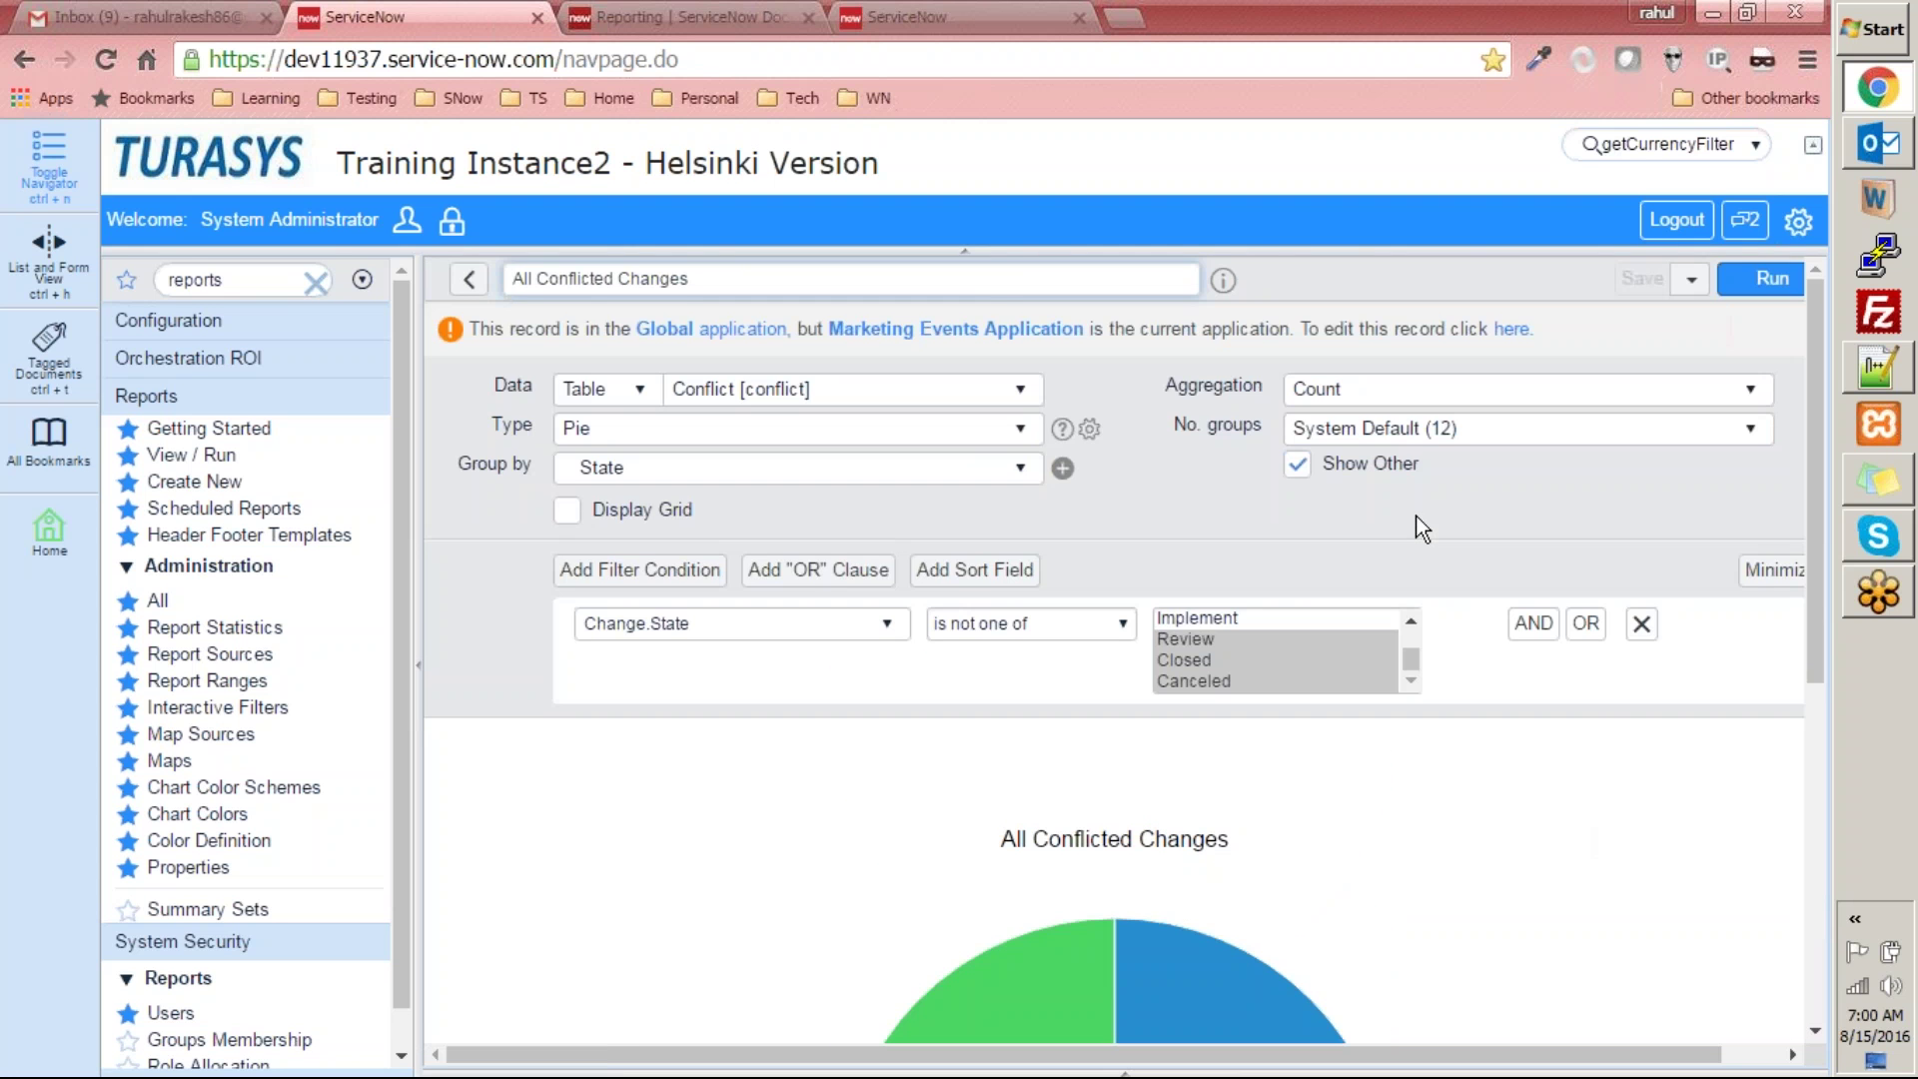
pyautogui.scroll(-6, 1179, 463)
pyautogui.moveTo(915, 507)
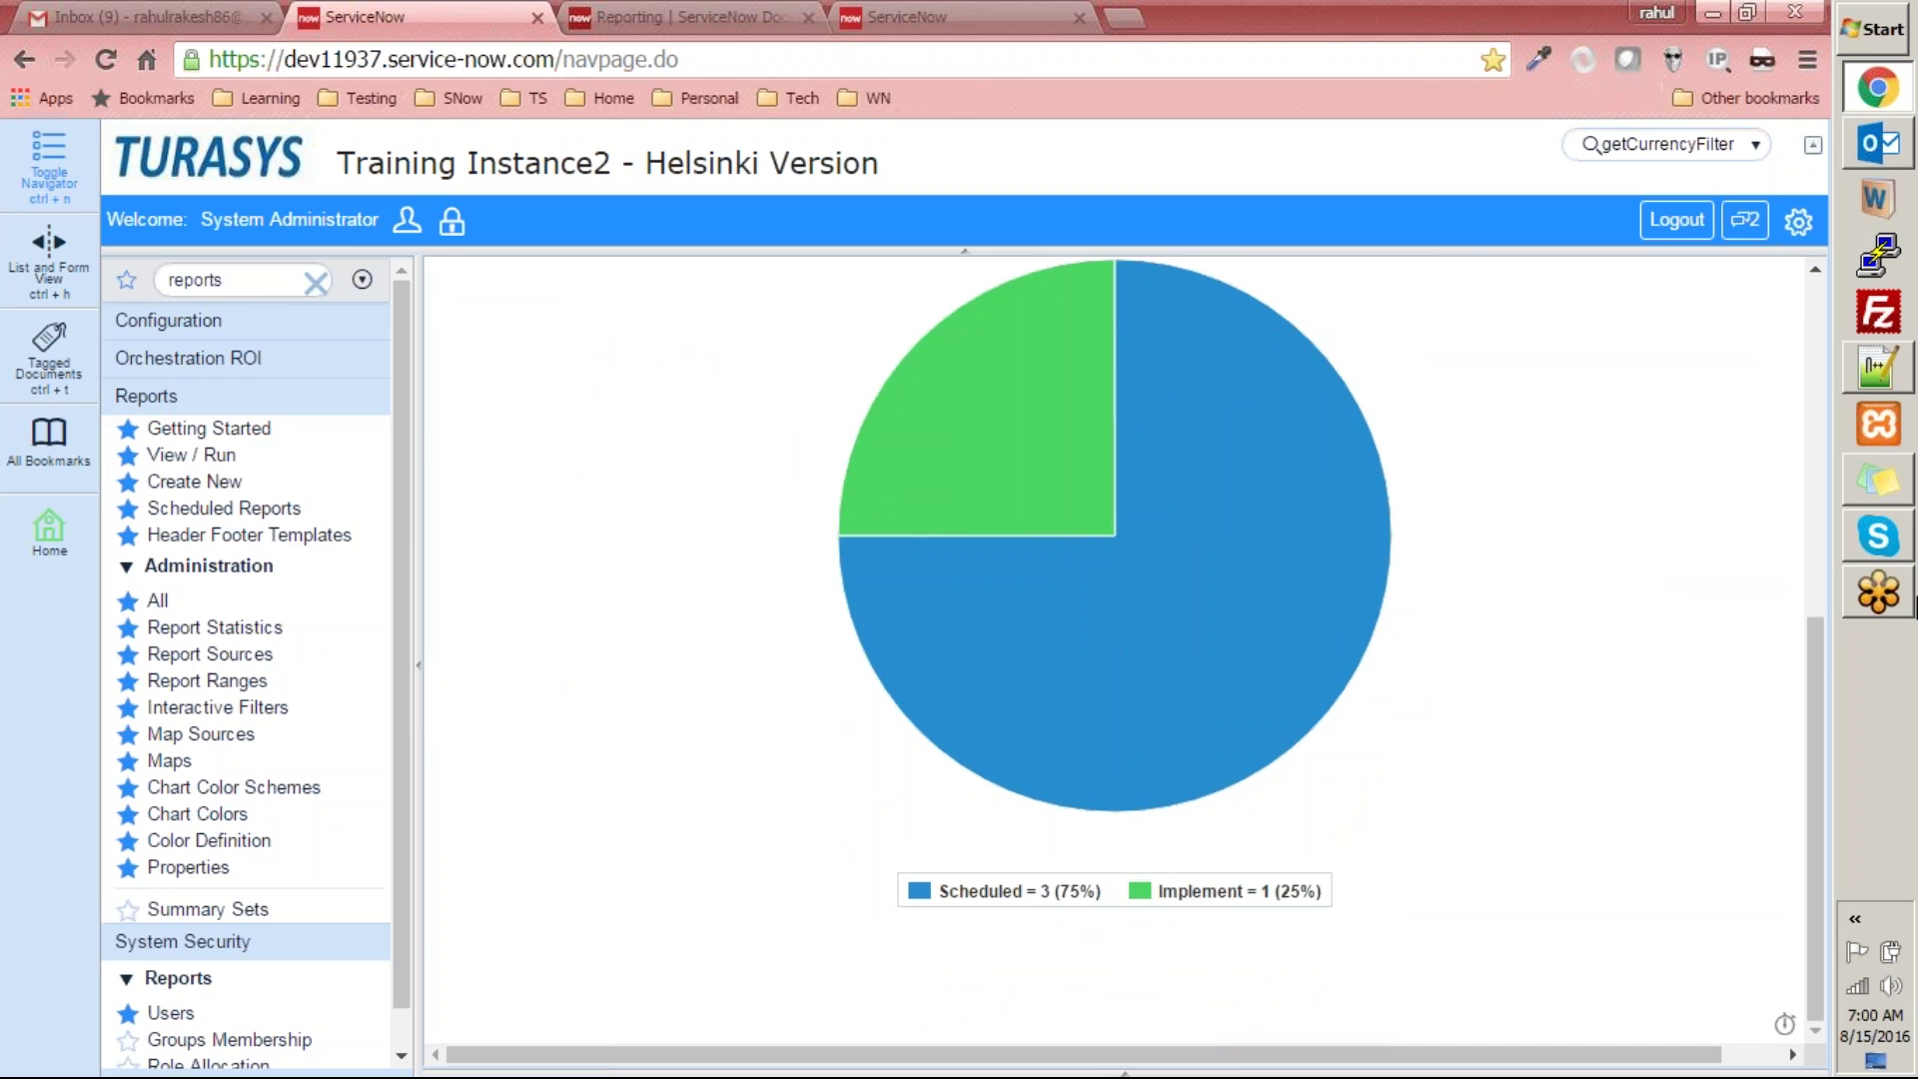
pyautogui.moveTo(1889, 597)
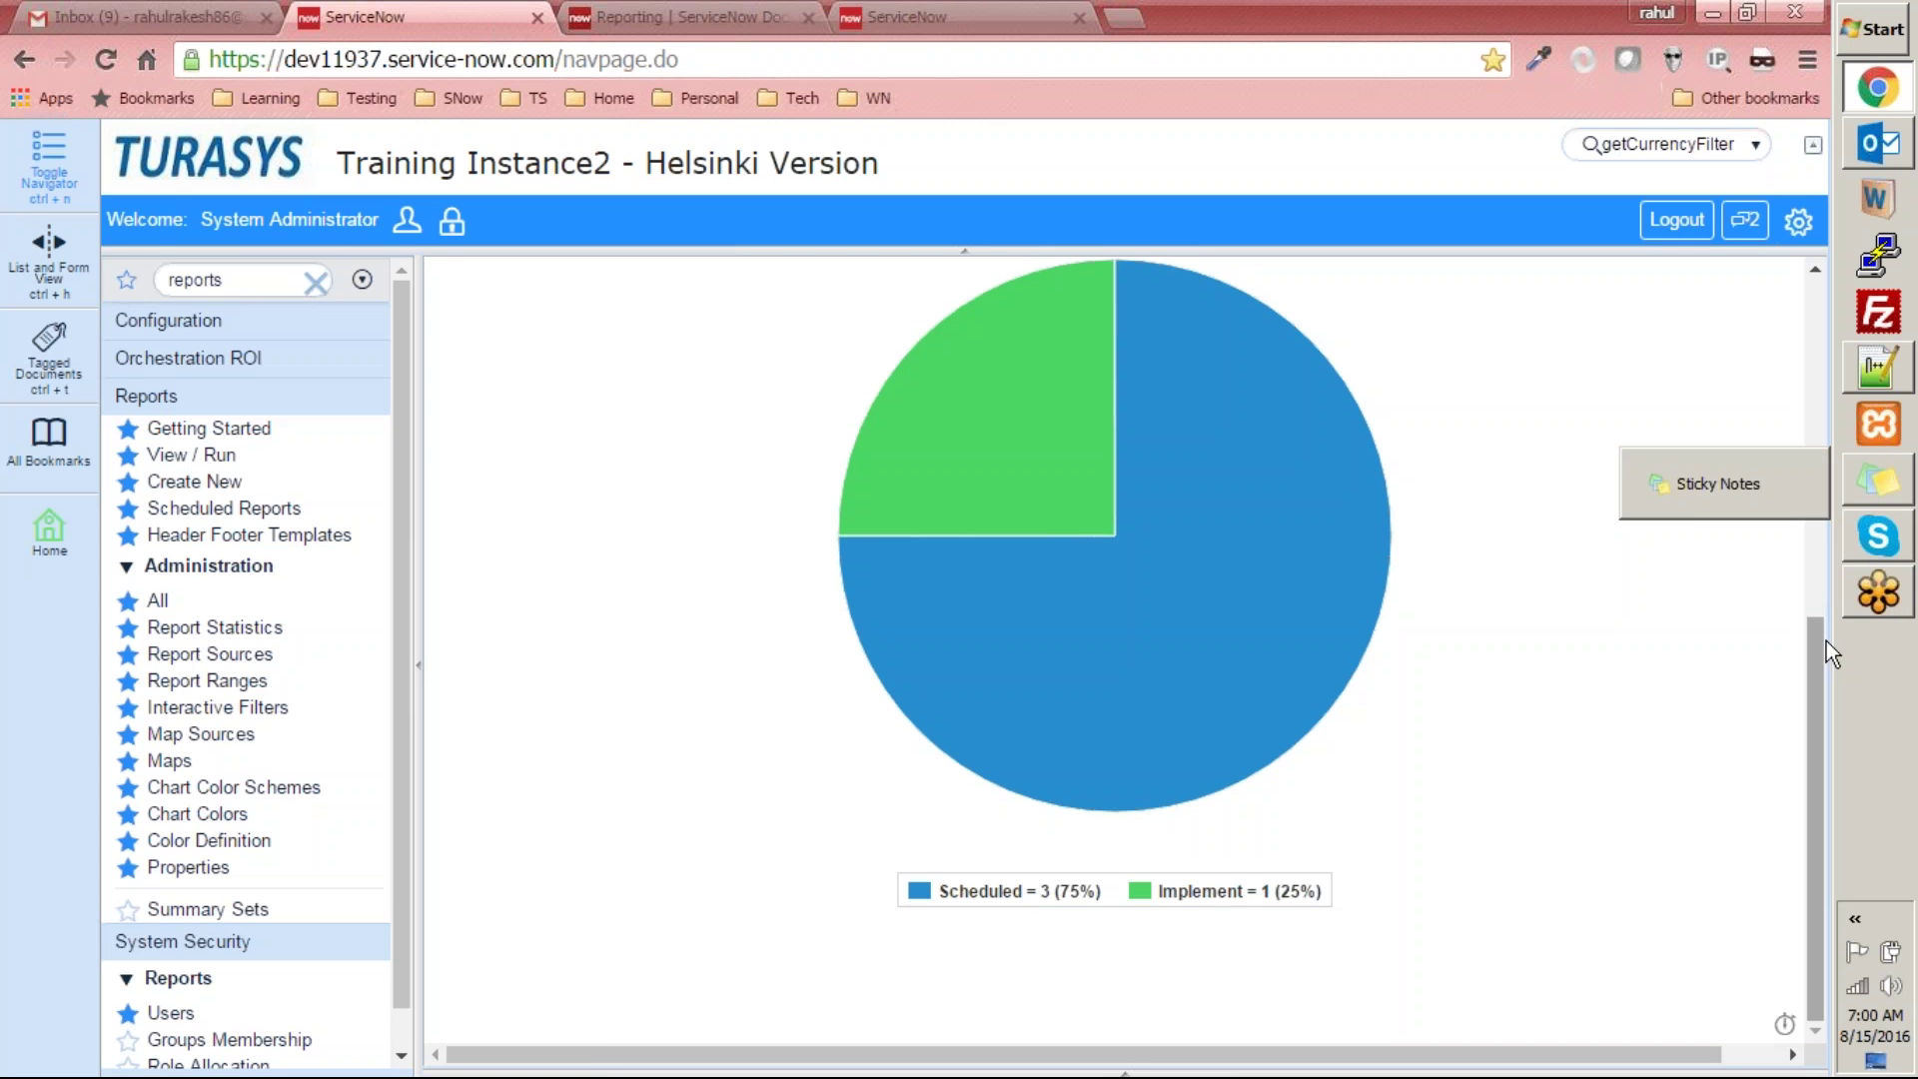
pyautogui.moveTo(1809, 655); pyautogui.dragTo(1826, 342)
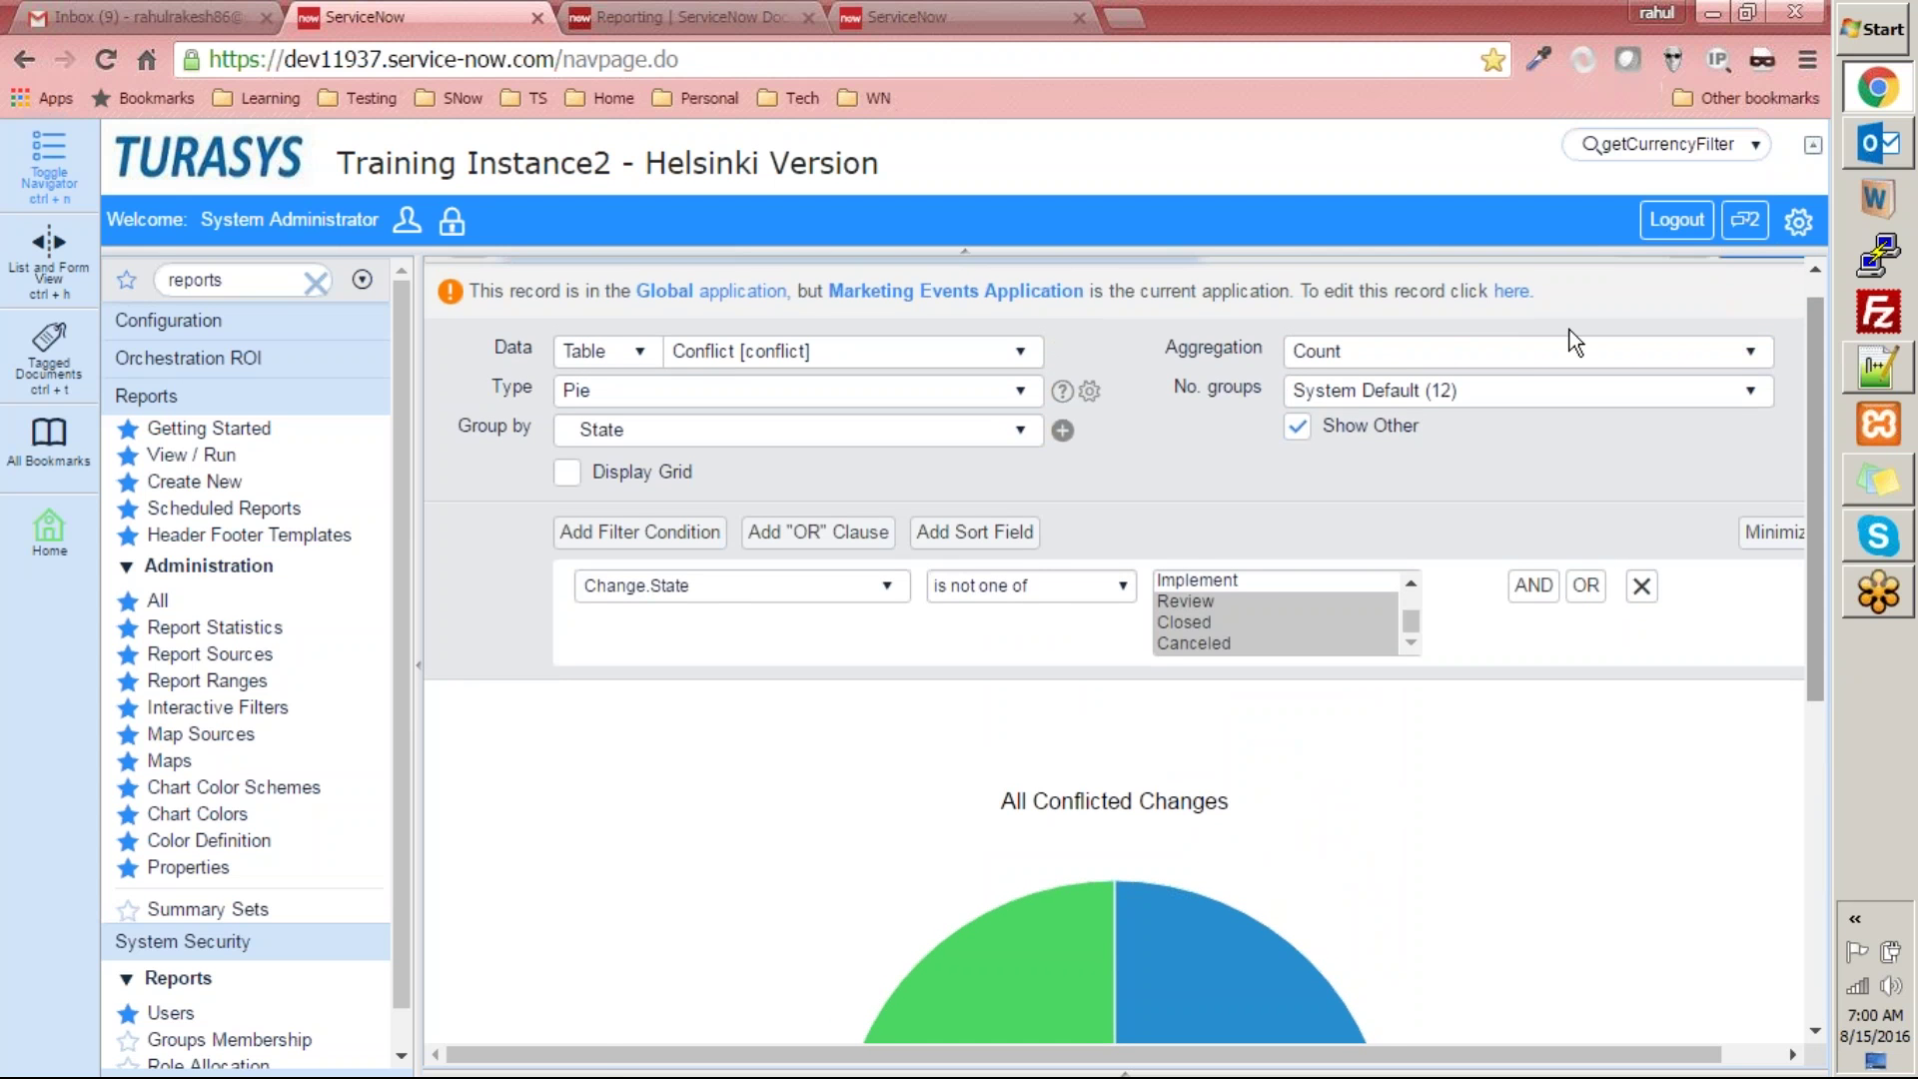
pyautogui.scroll(1, 1579, 345)
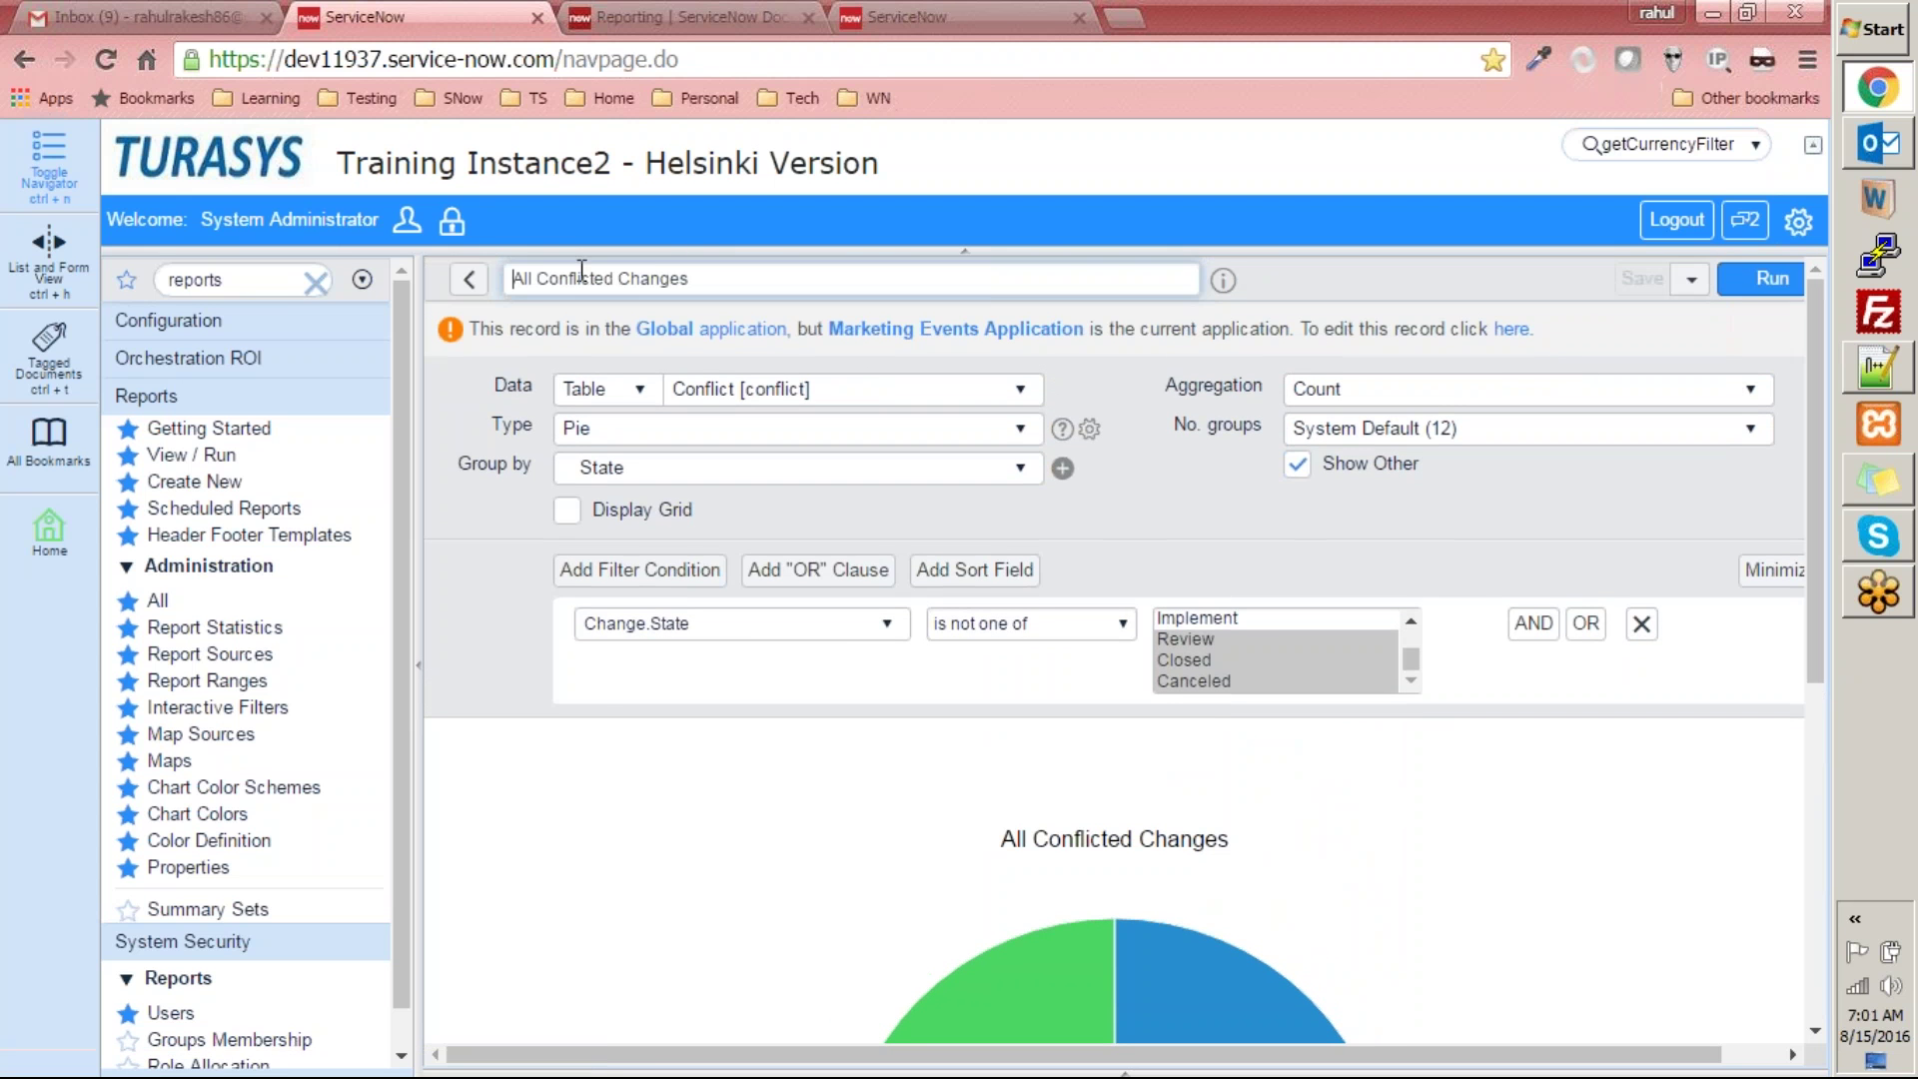
pyautogui.click(469, 280)
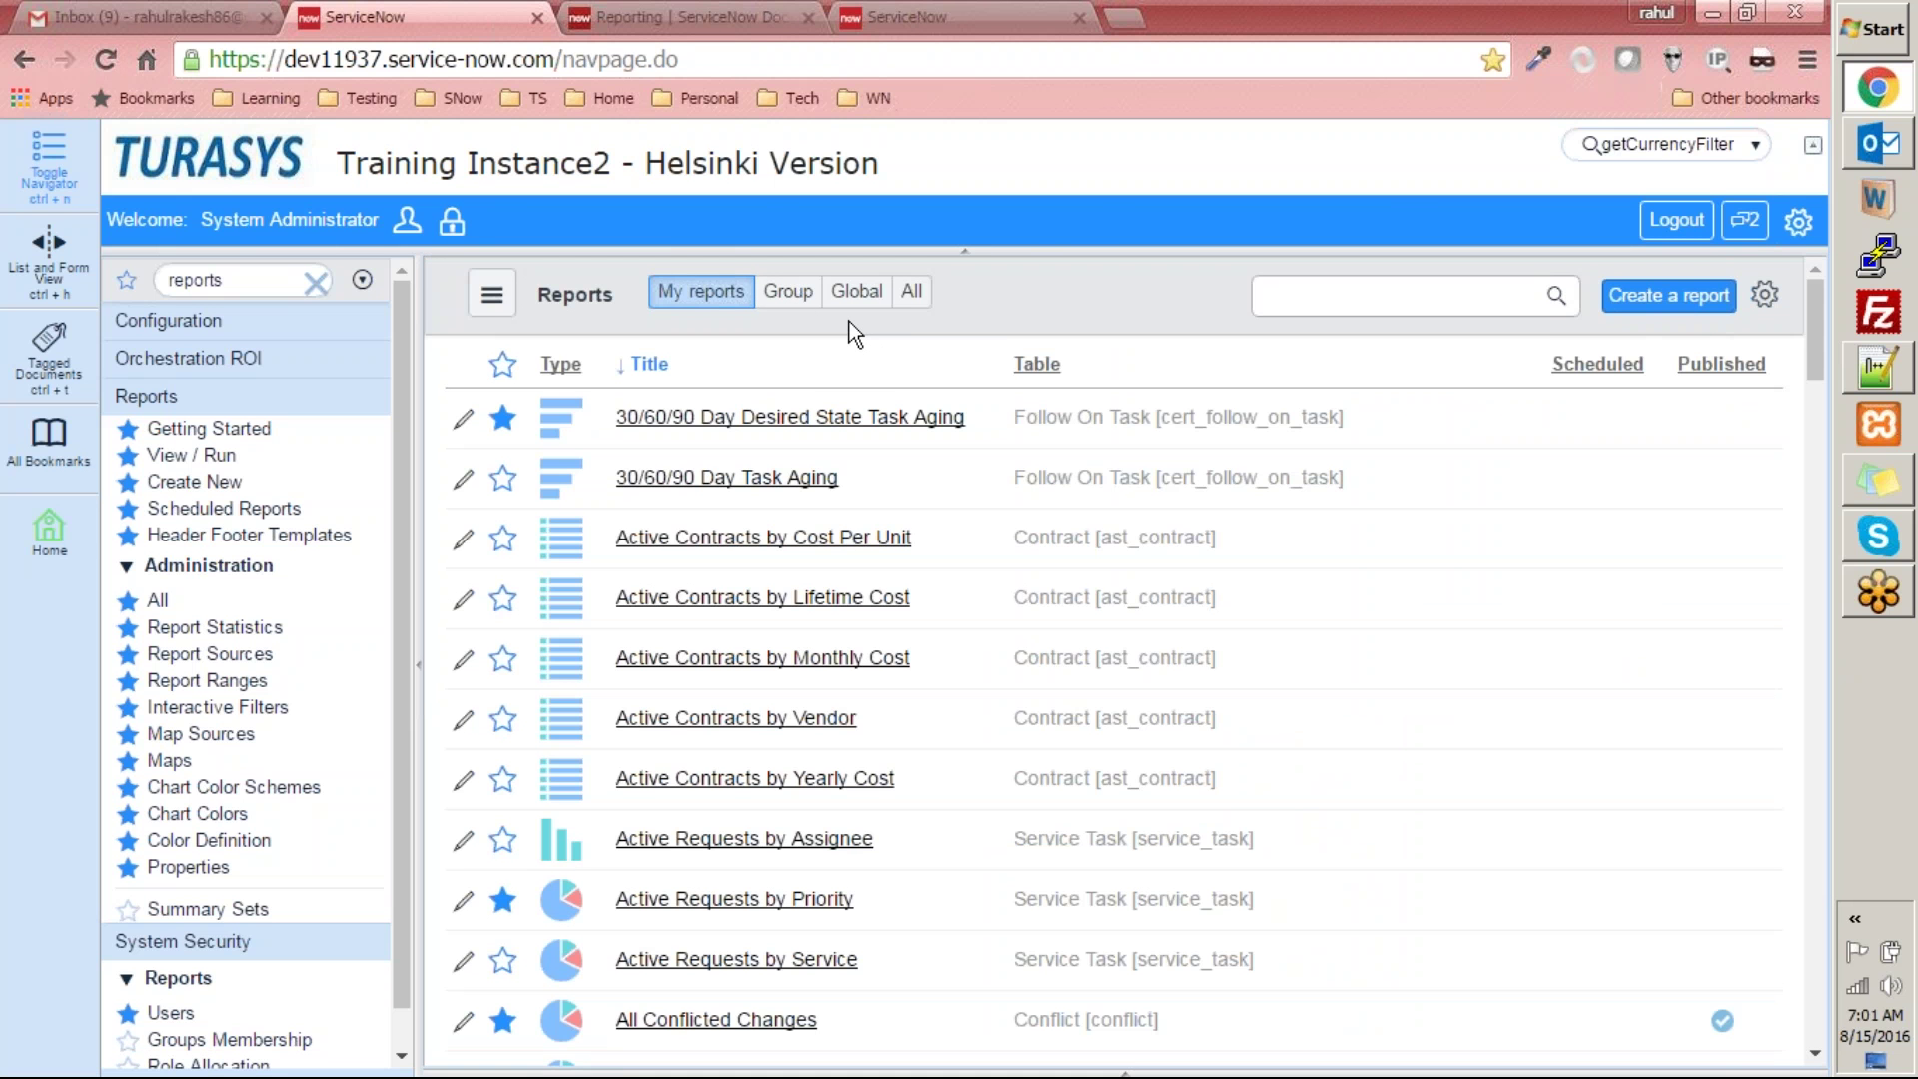
# - Close the Reporting docs tab, switch to the dev24283 instance, and open Reports View / Run
pyautogui.click(699, 17)
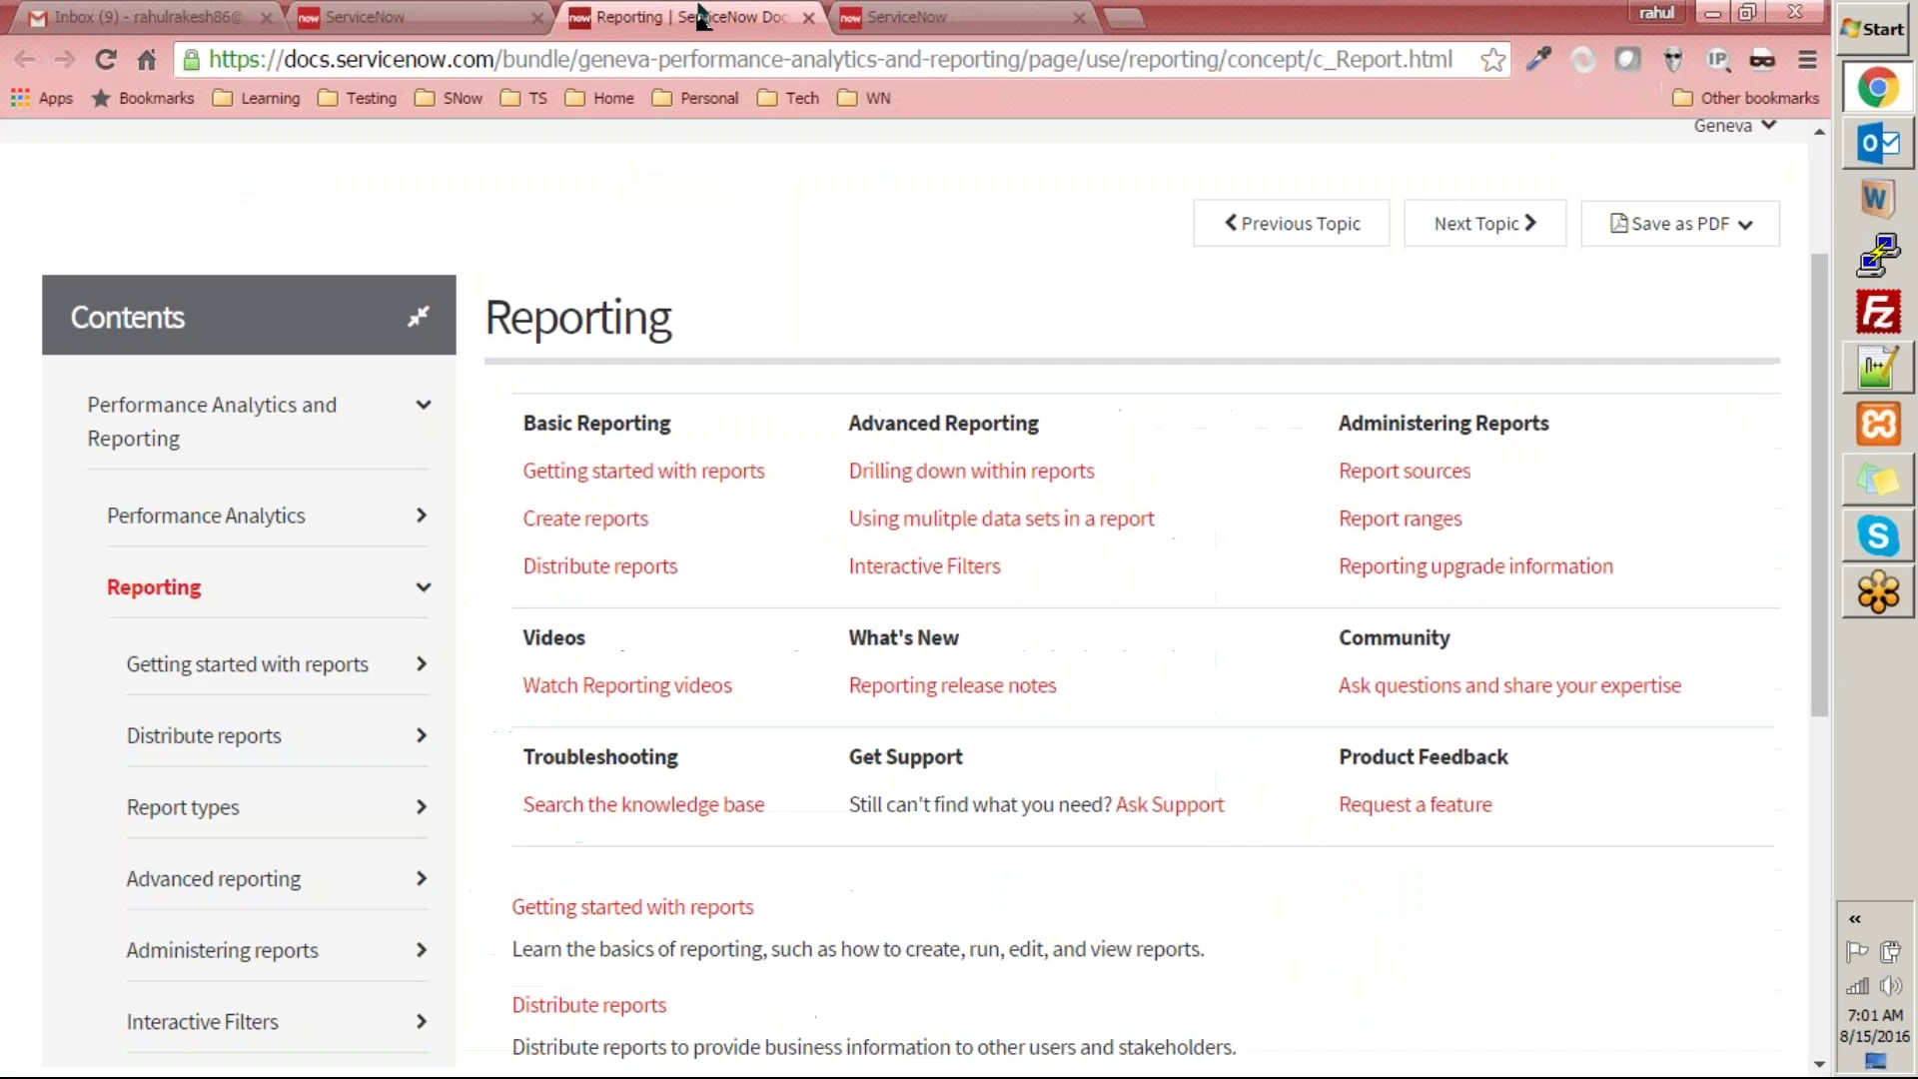
pyautogui.click(808, 17)
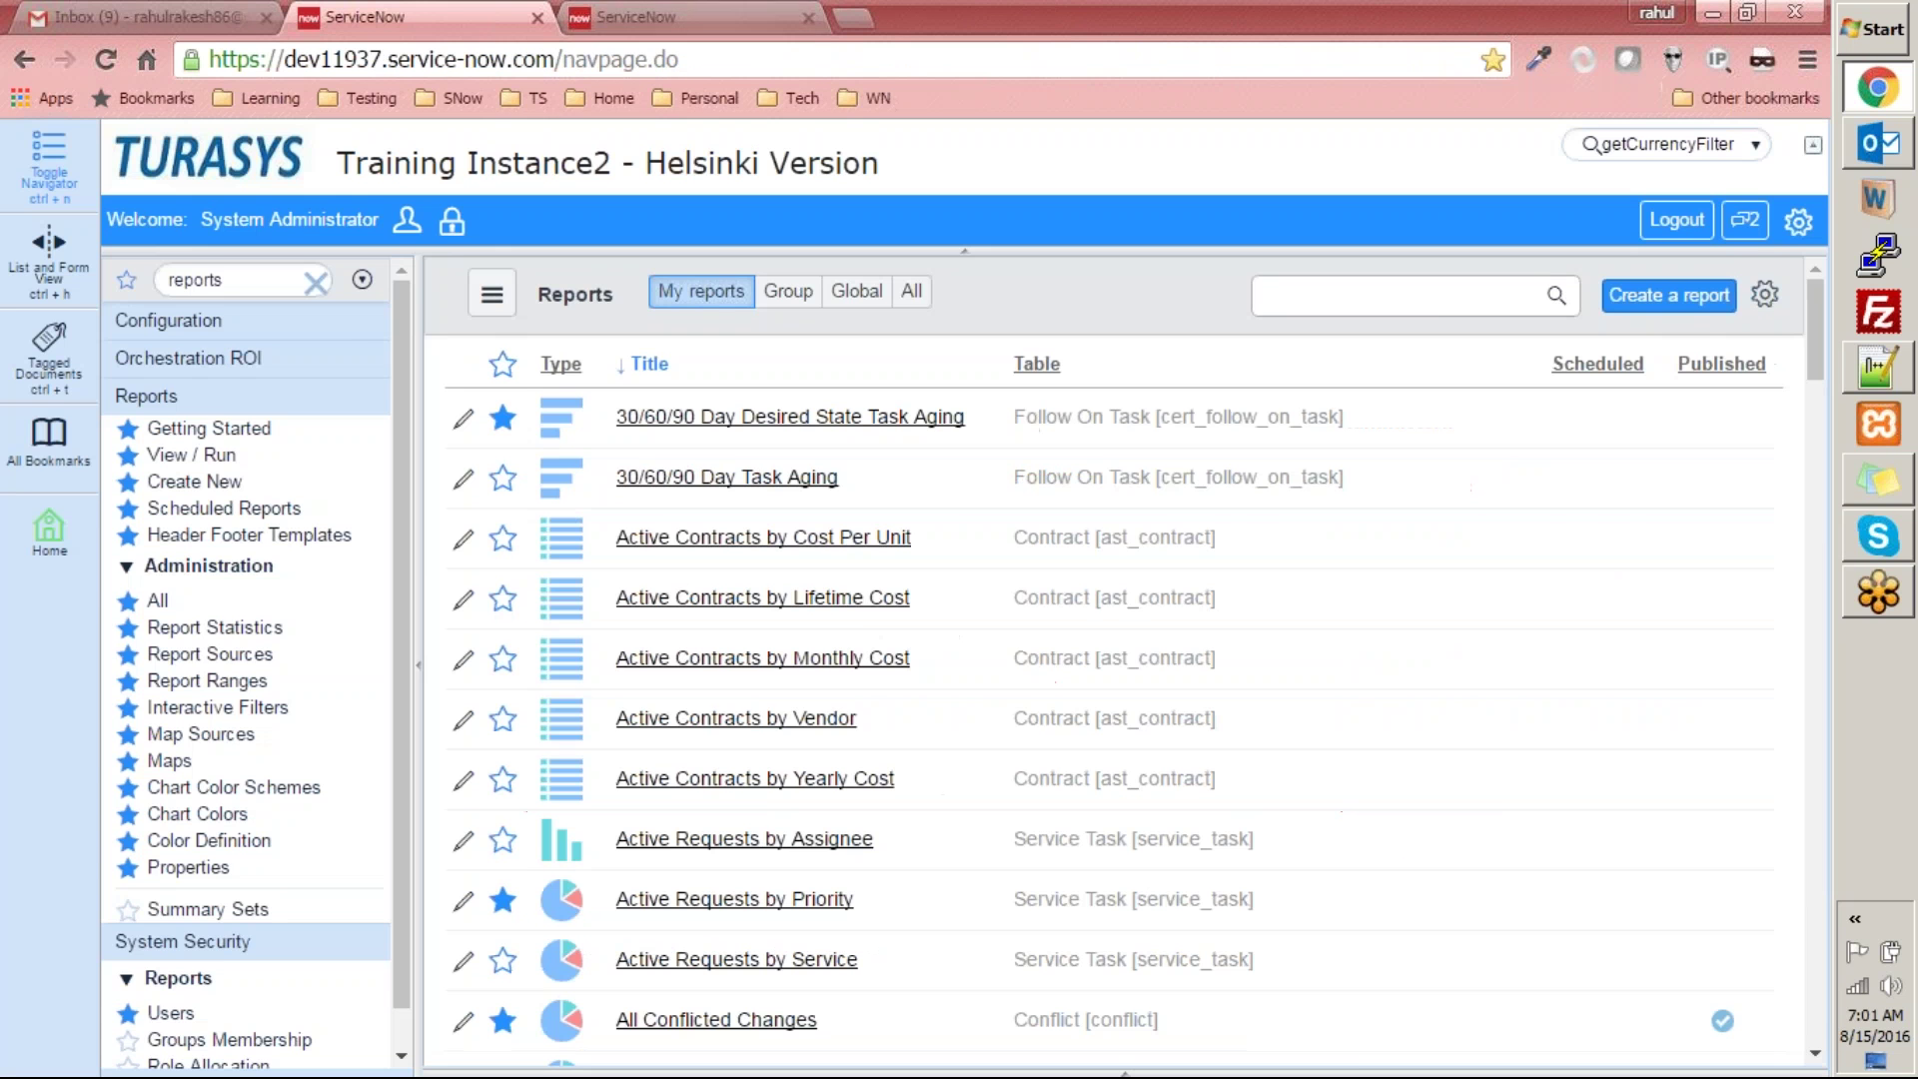
pyautogui.click(650, 17)
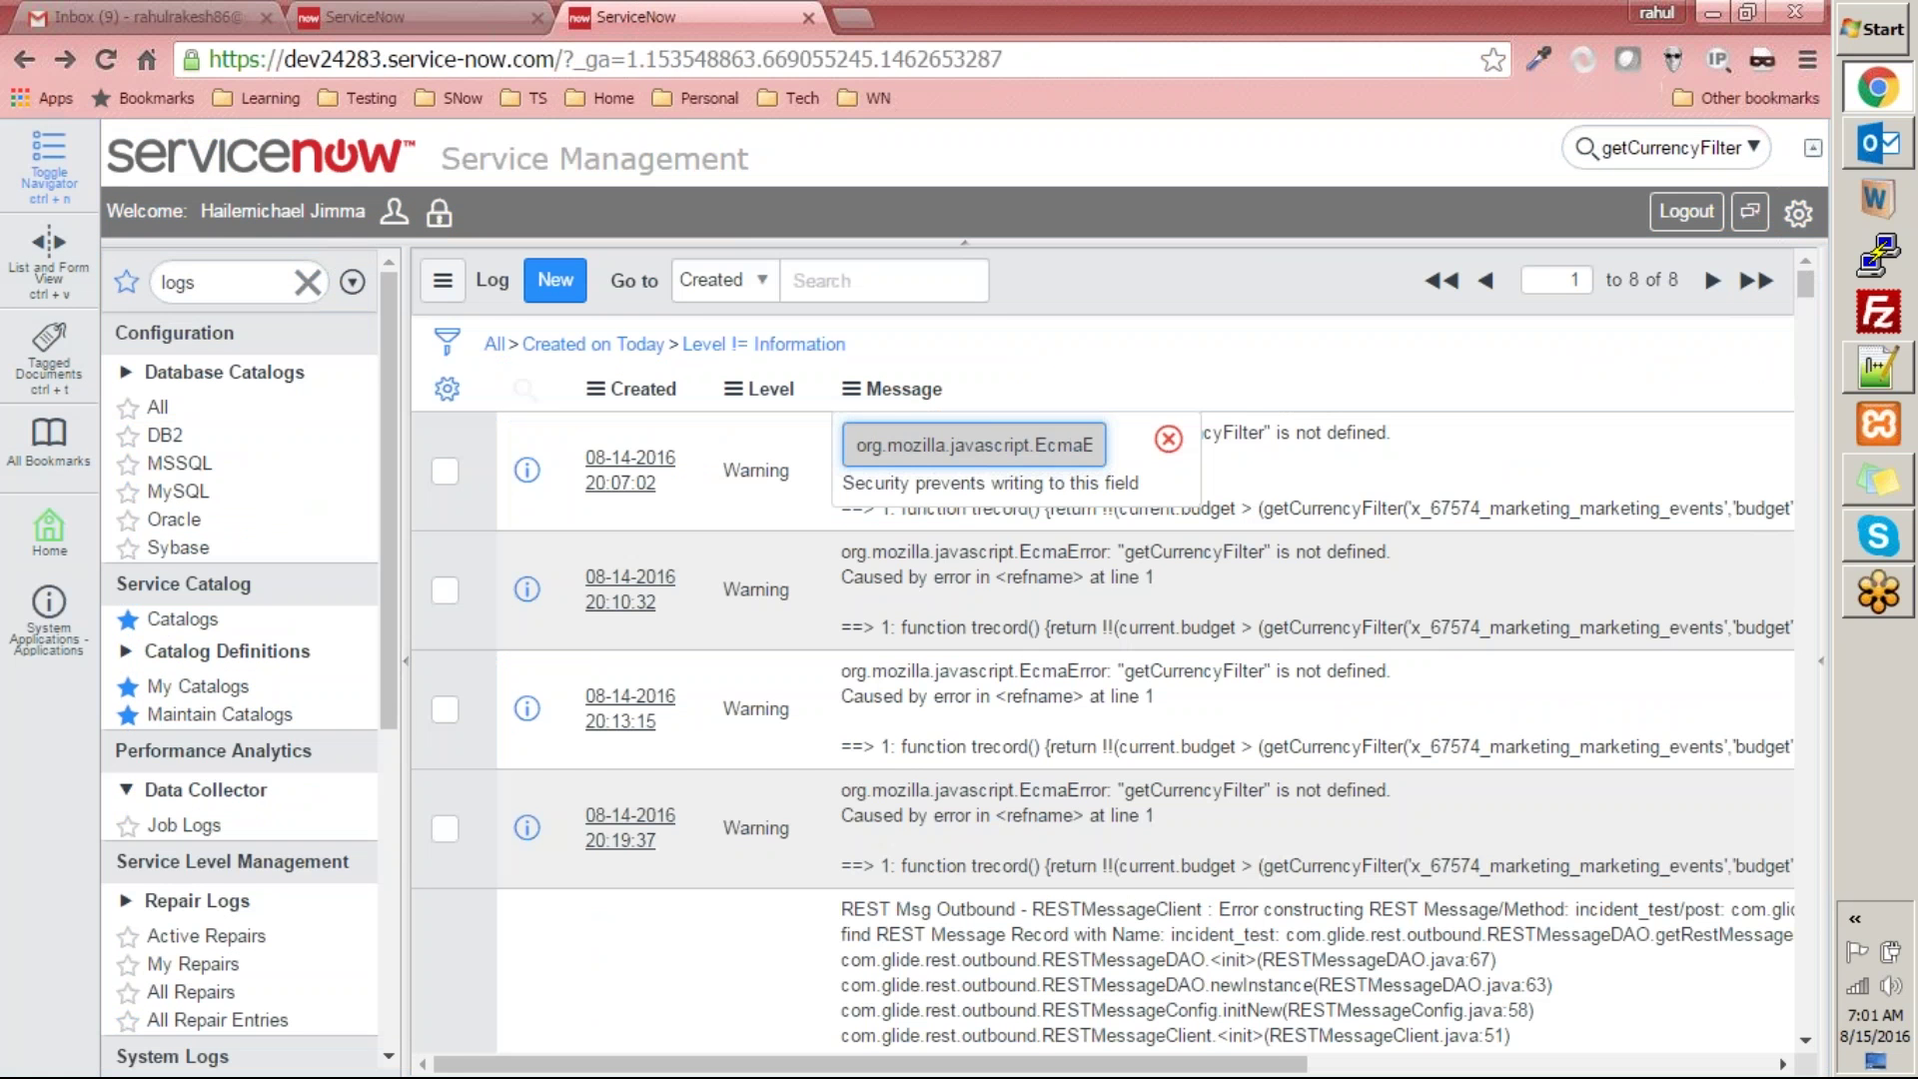
pyautogui.write('reports')
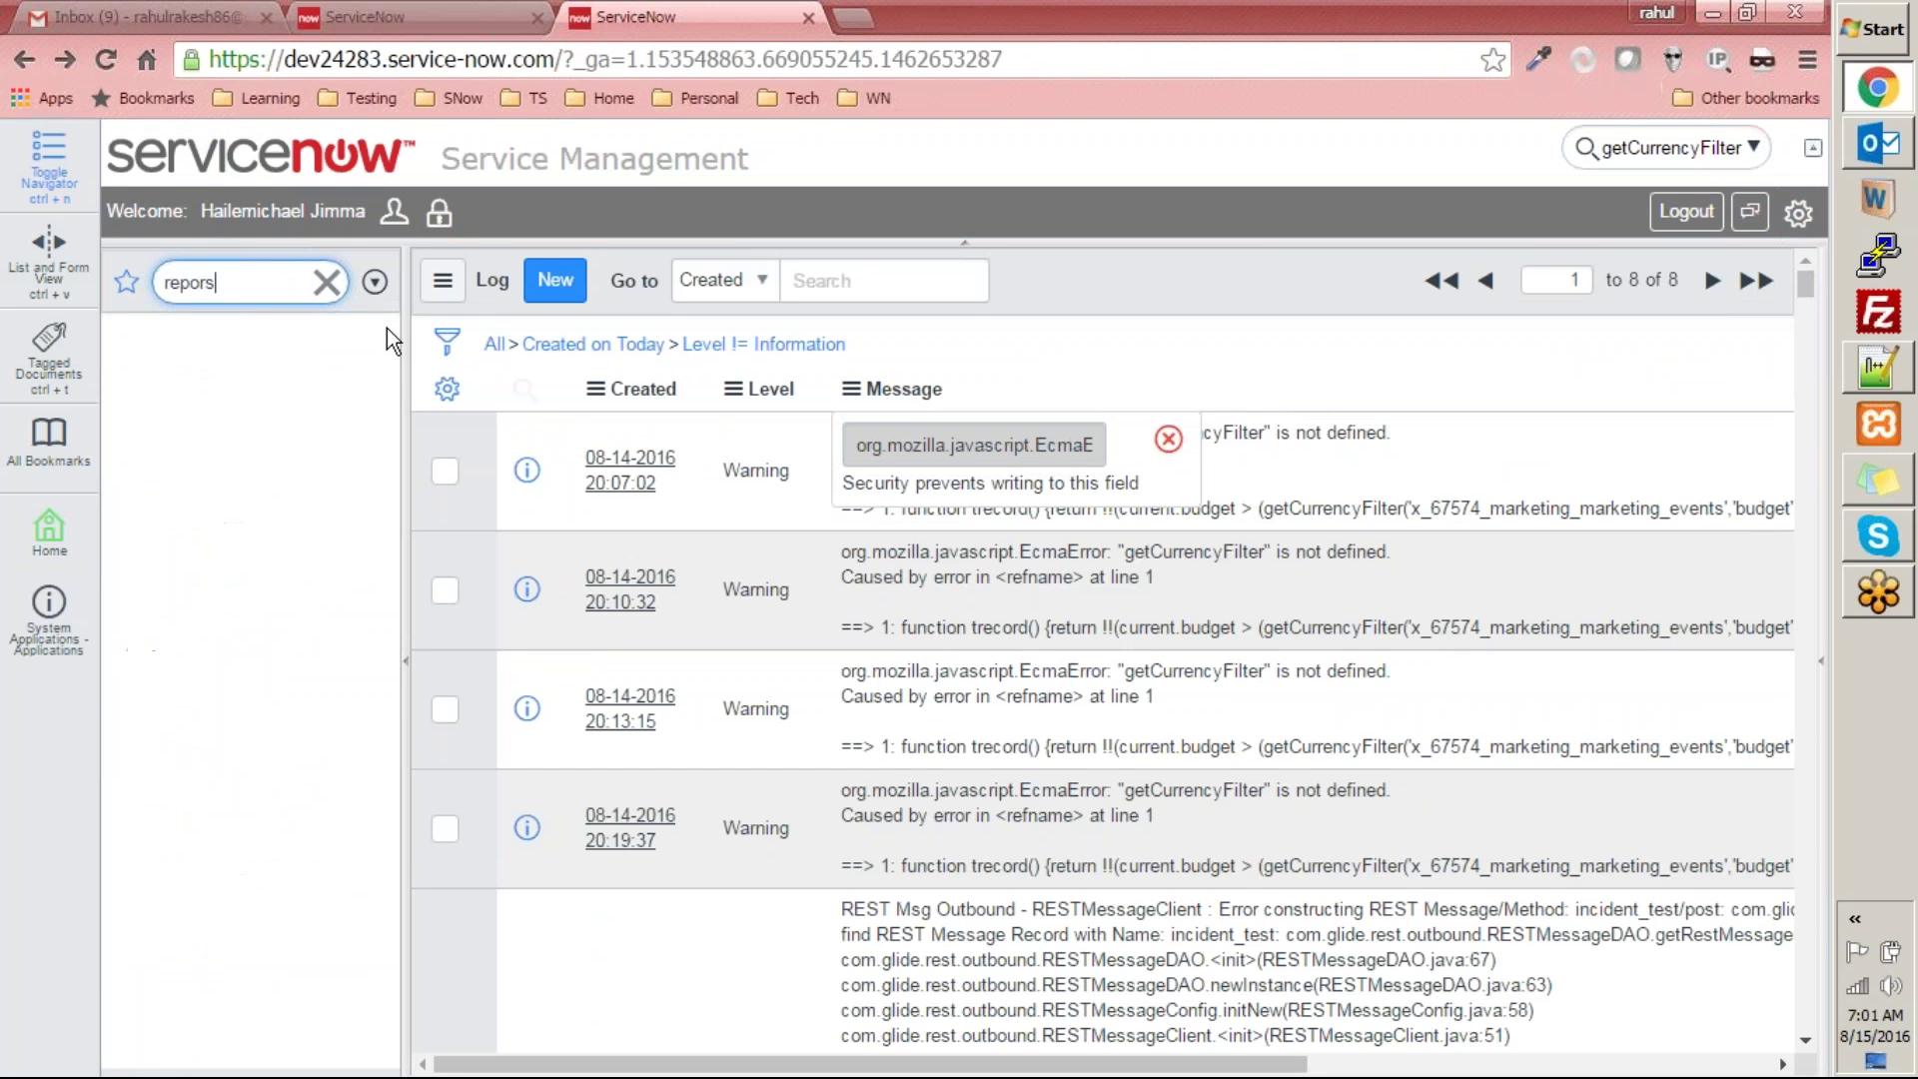
pyautogui.click(192, 506)
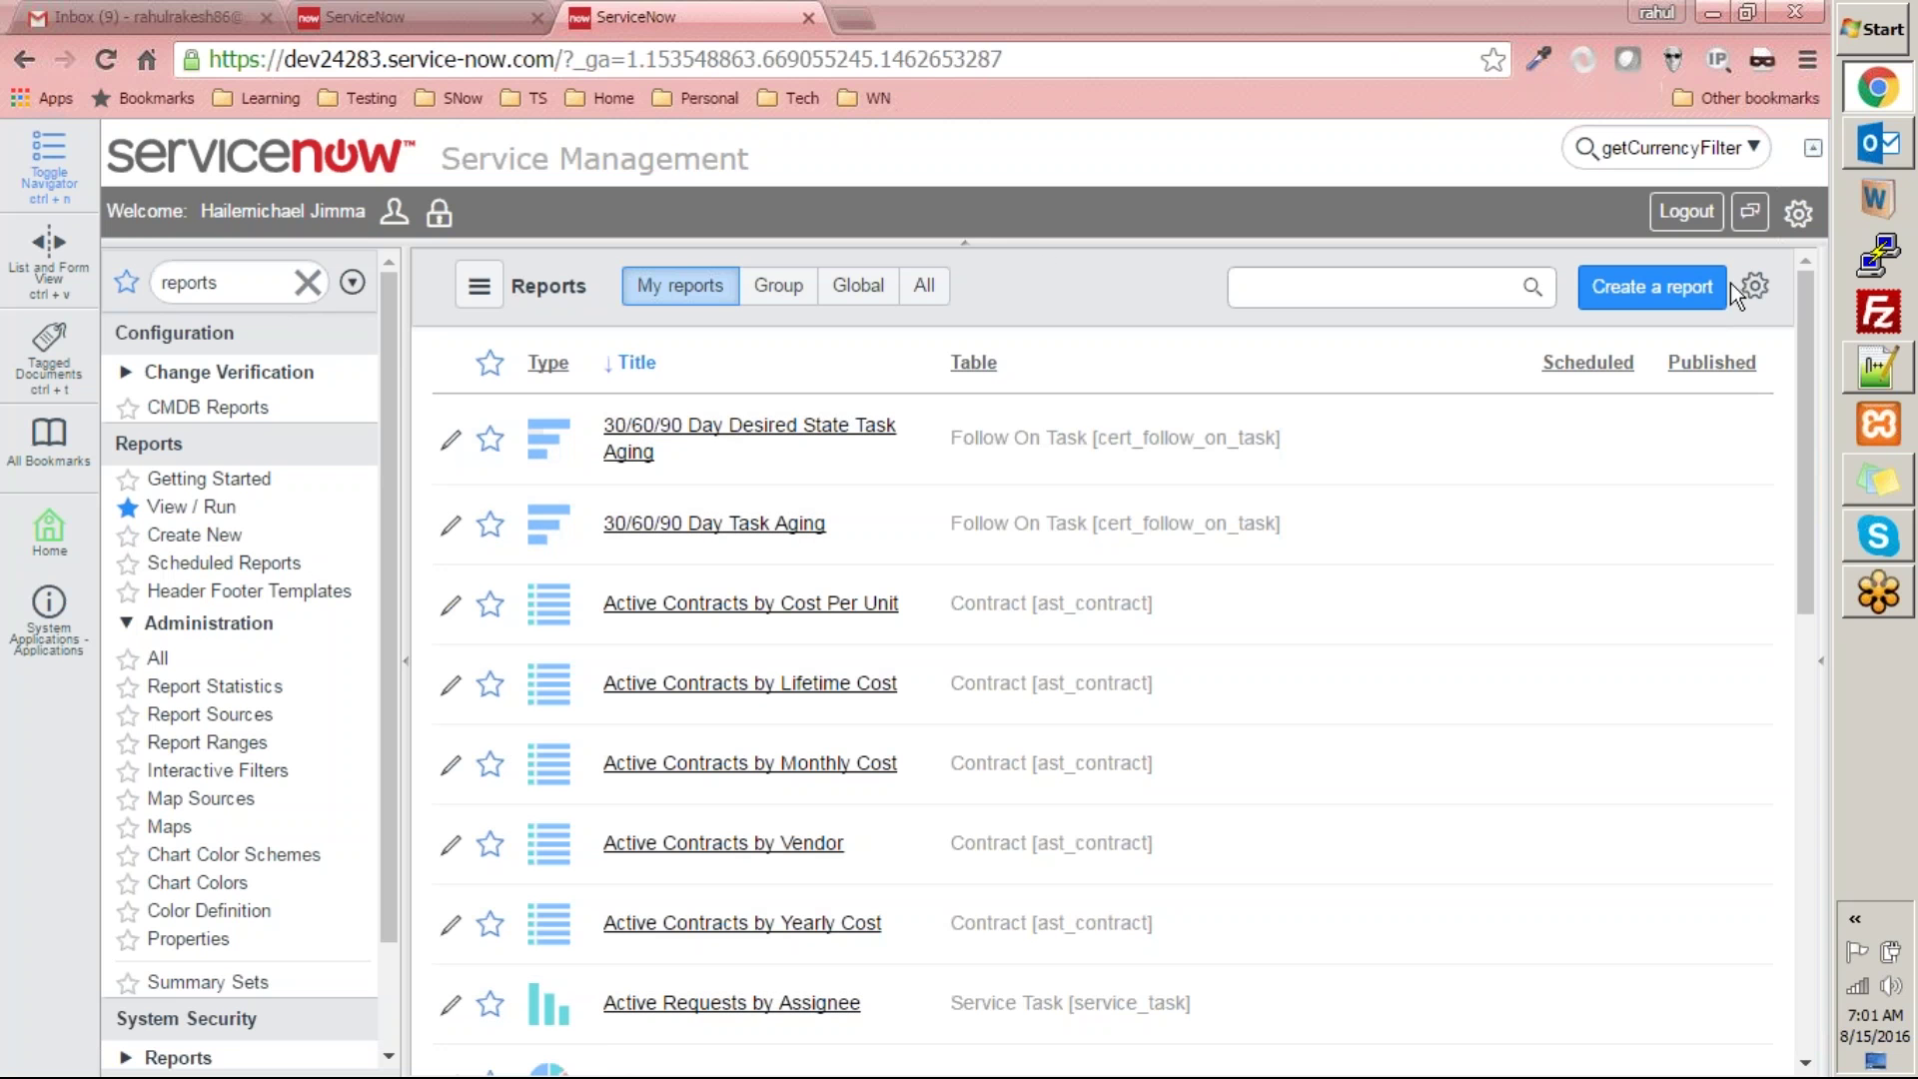
# - Start a new report via Create a report, briefly opening and closing the settings panel
pyautogui.click(1670, 300)
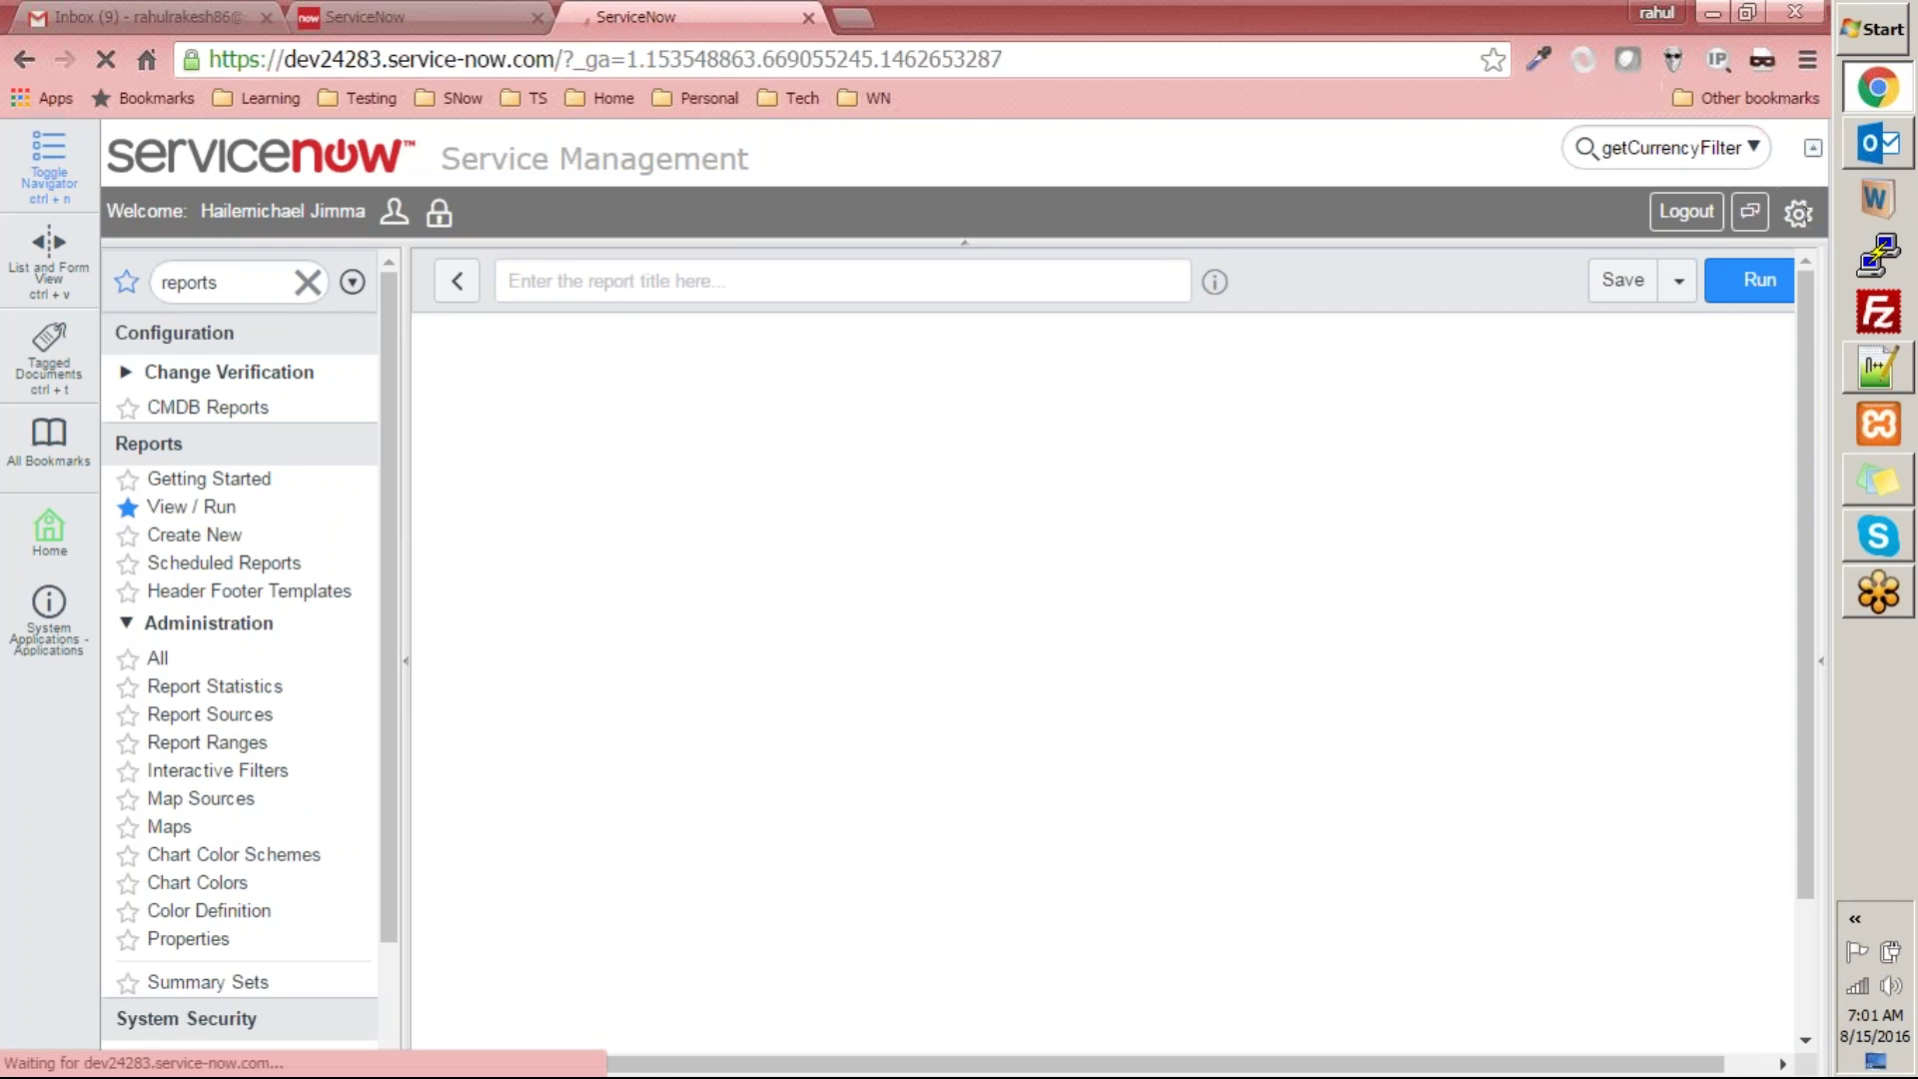
pyautogui.click(1799, 214)
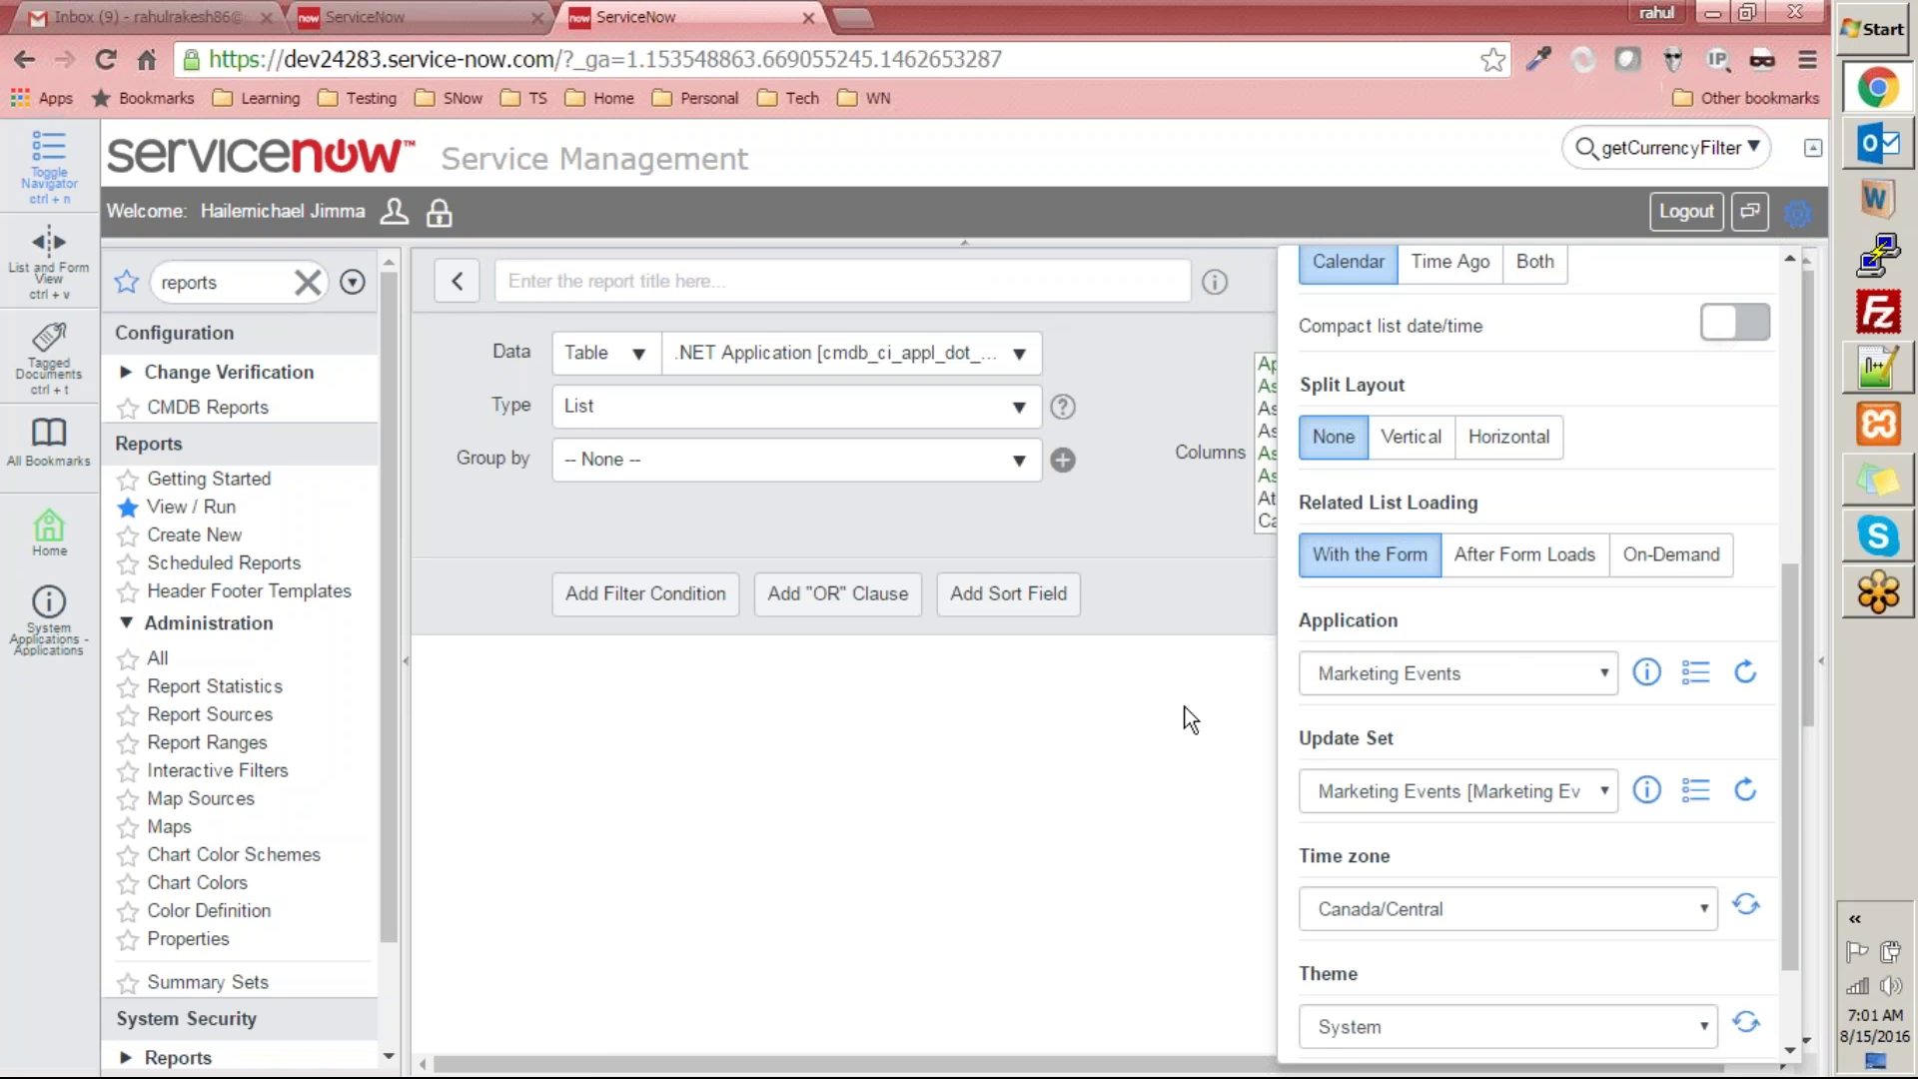
pyautogui.click(891, 793)
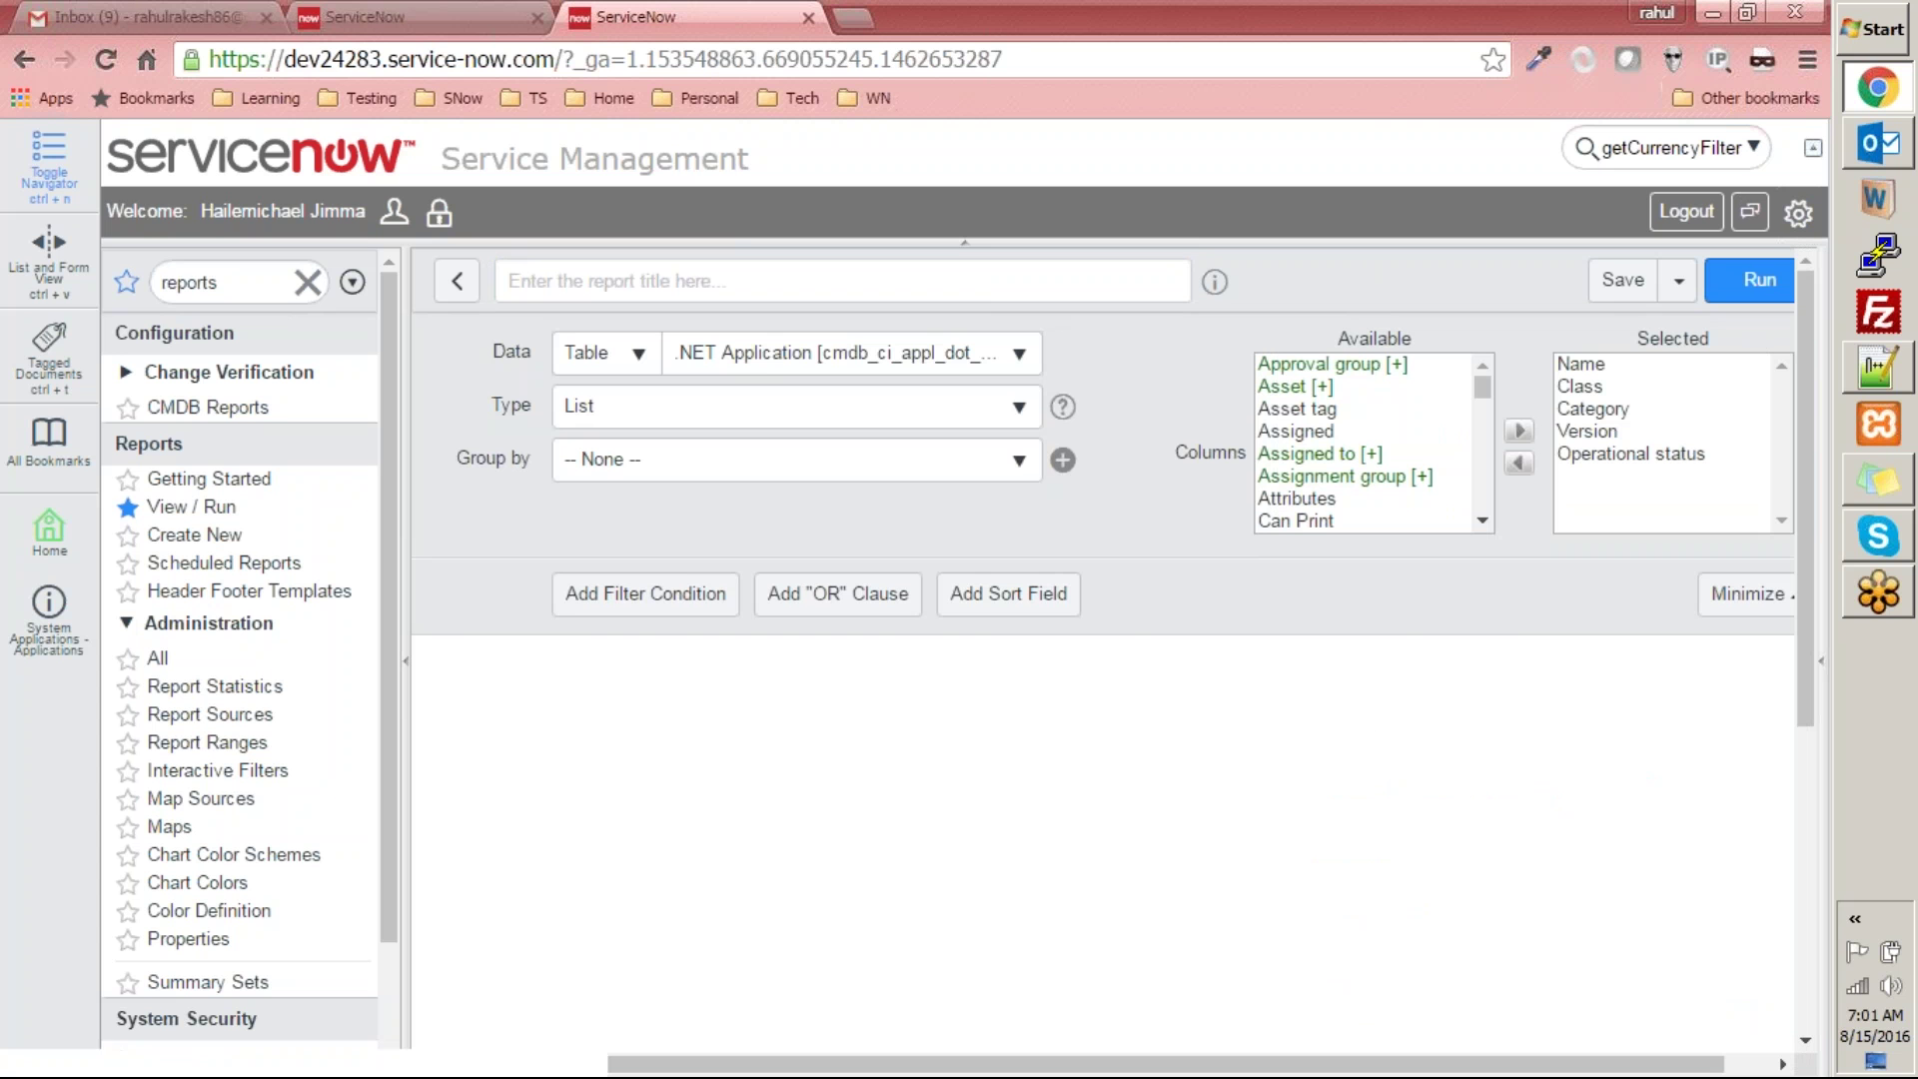
# - Base the report on the Marketing Events table as a Bar chart grouped by Budget, stacked by None
pyautogui.click(755, 349)
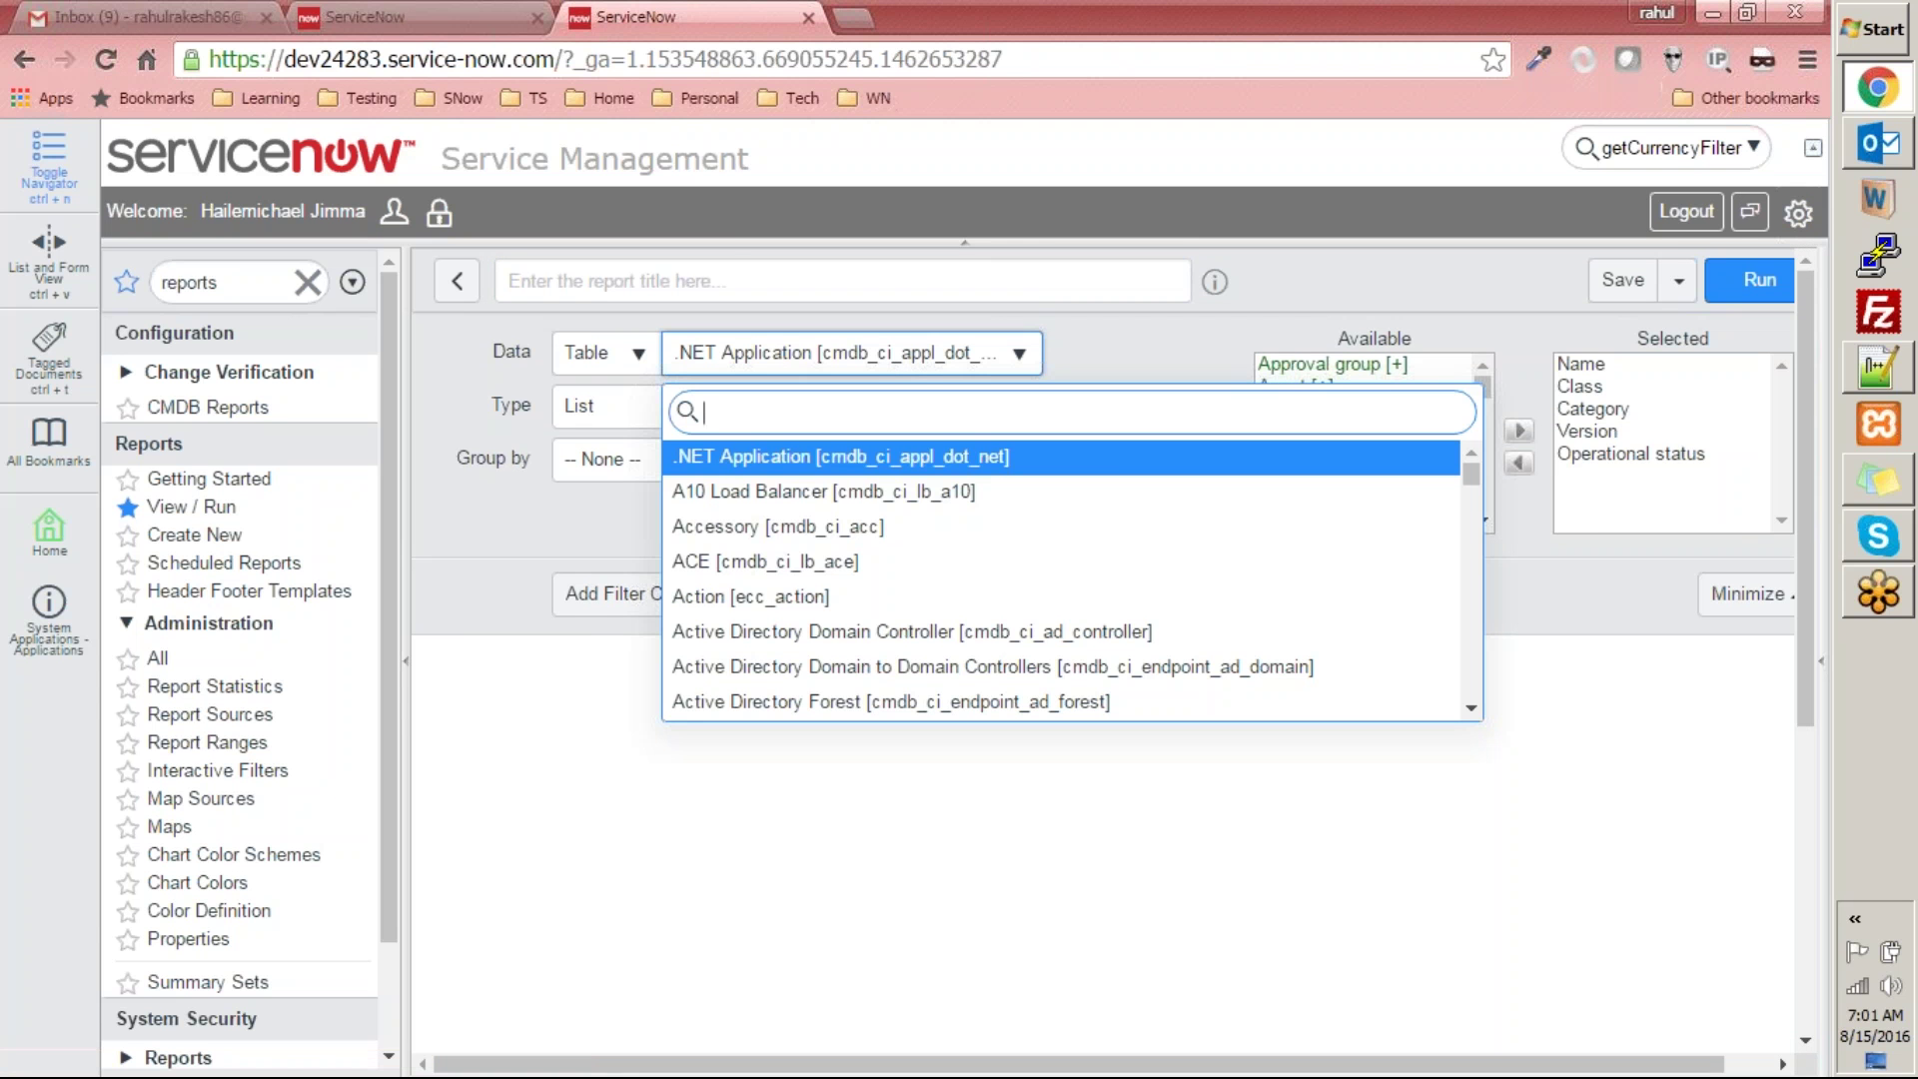
pyautogui.write('market')
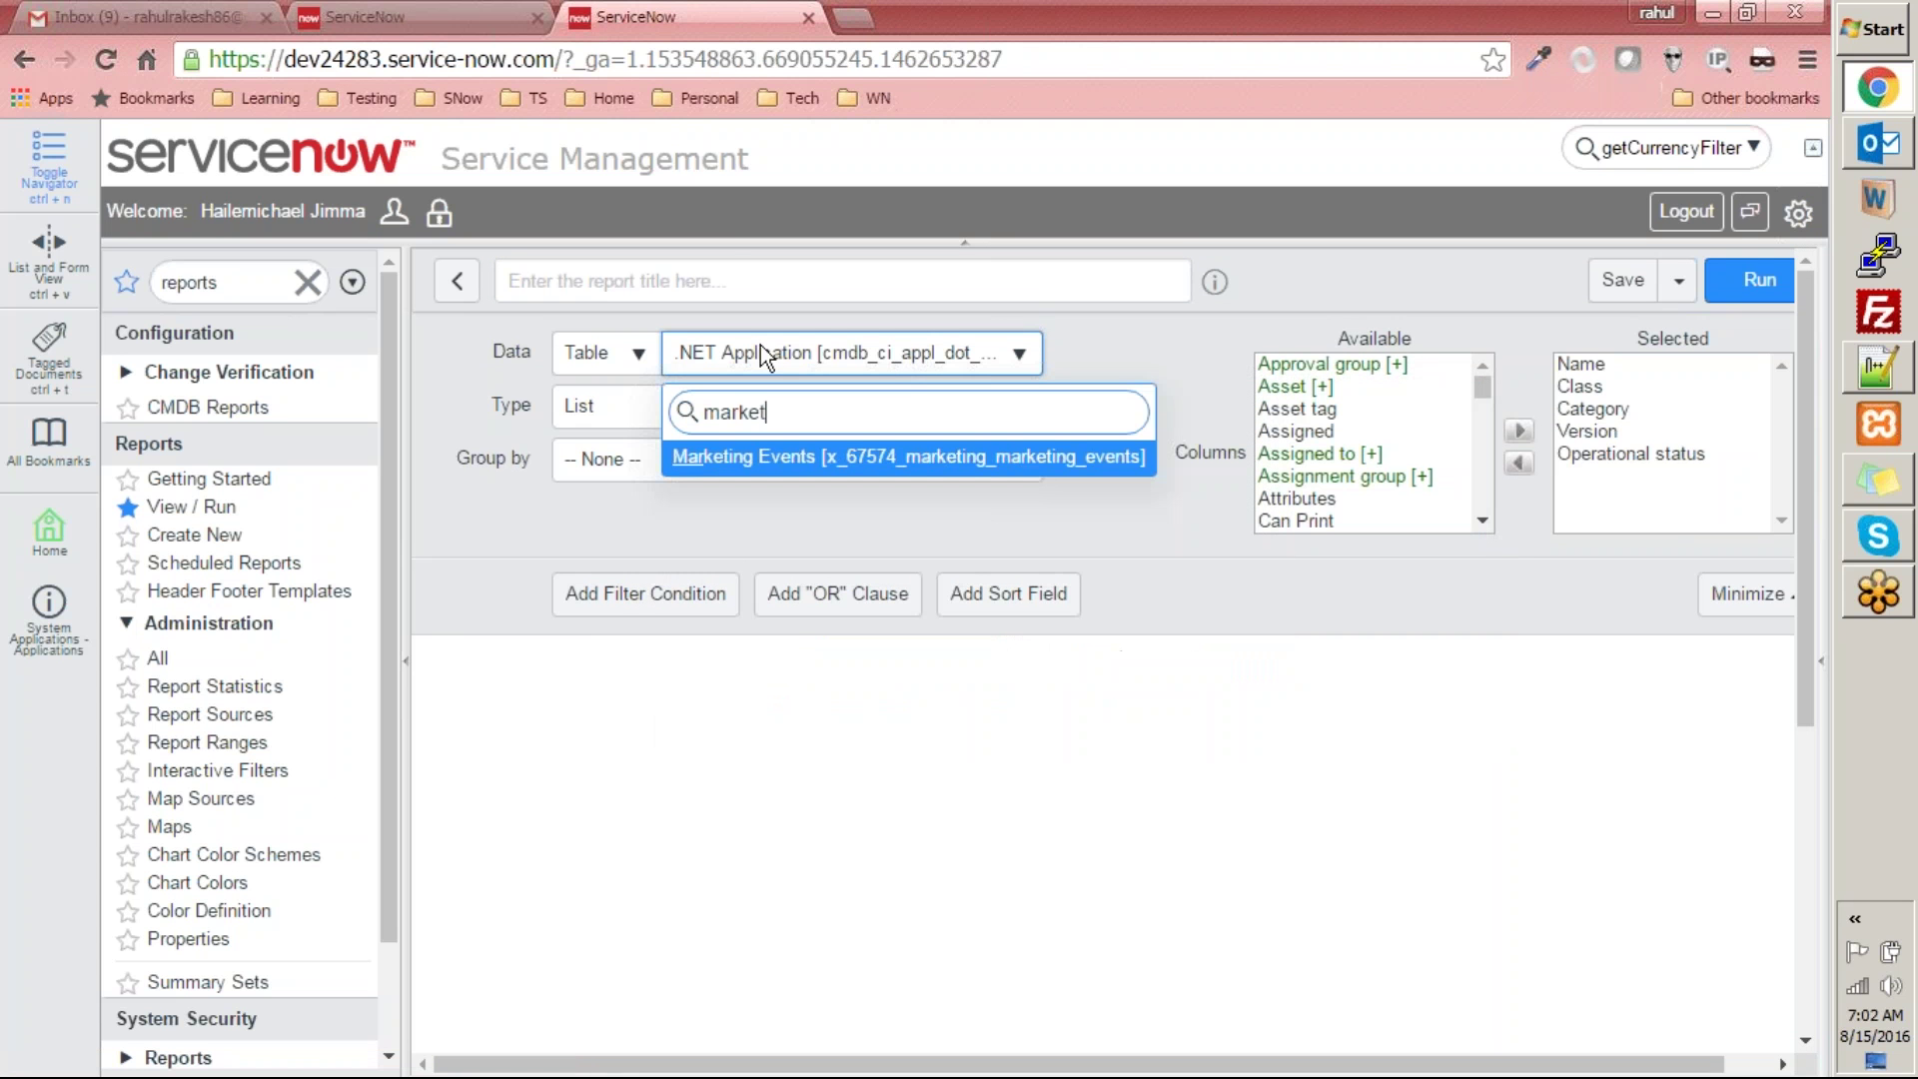
pyautogui.click(878, 470)
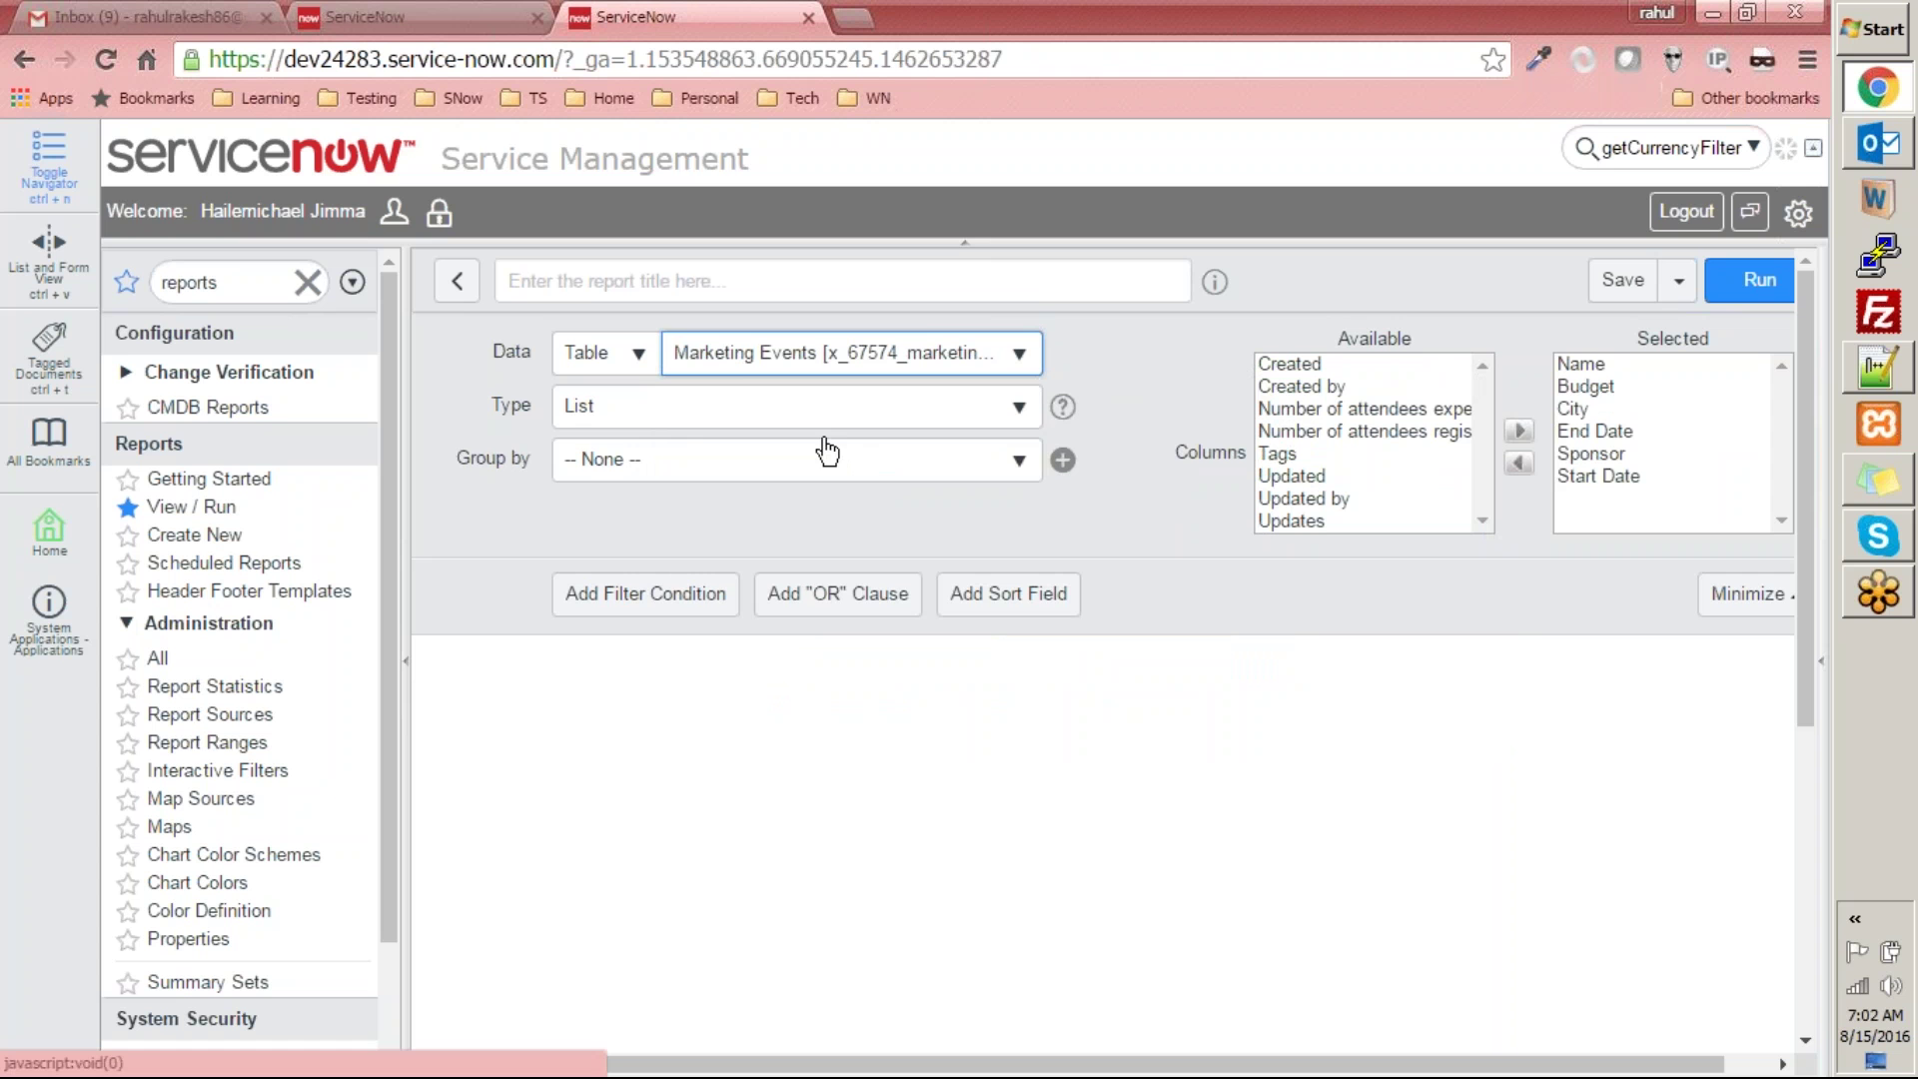
pyautogui.click(688, 426)
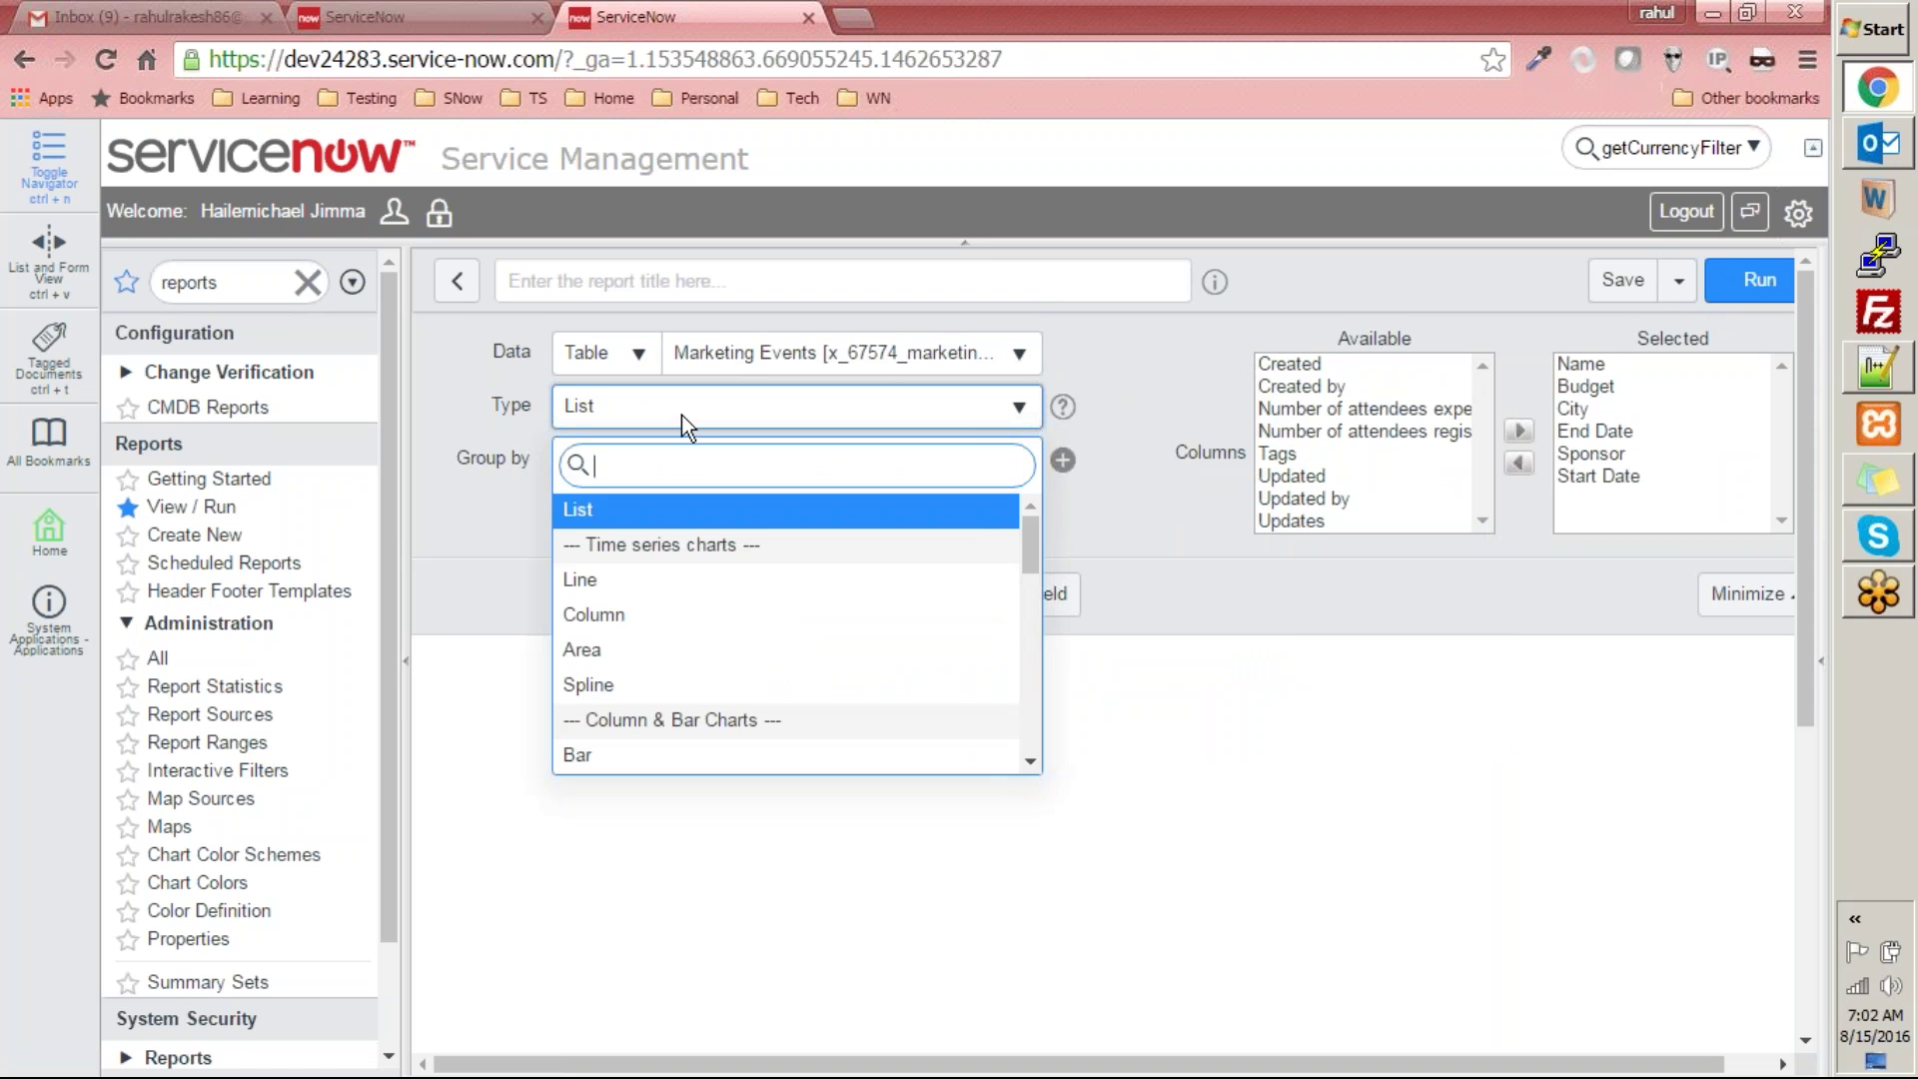
pyautogui.click(707, 751)
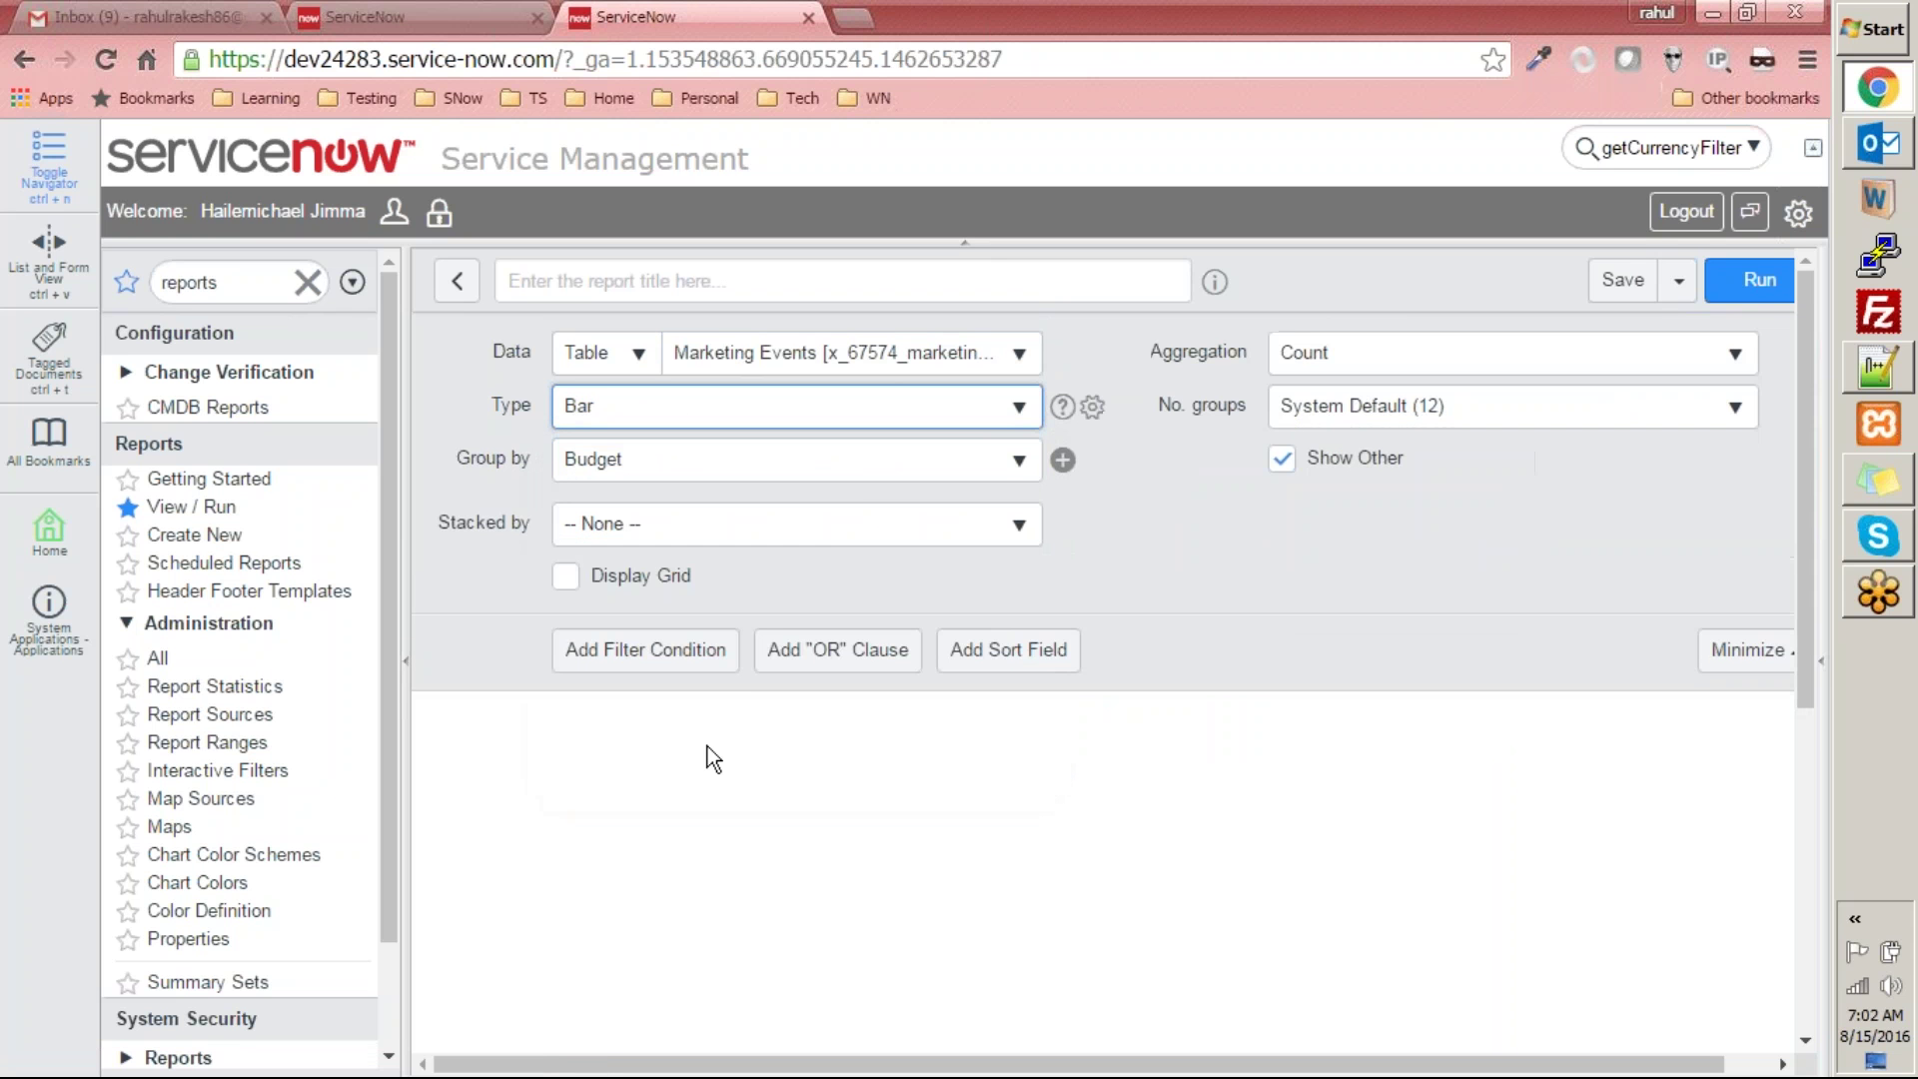
pyautogui.click(855, 474)
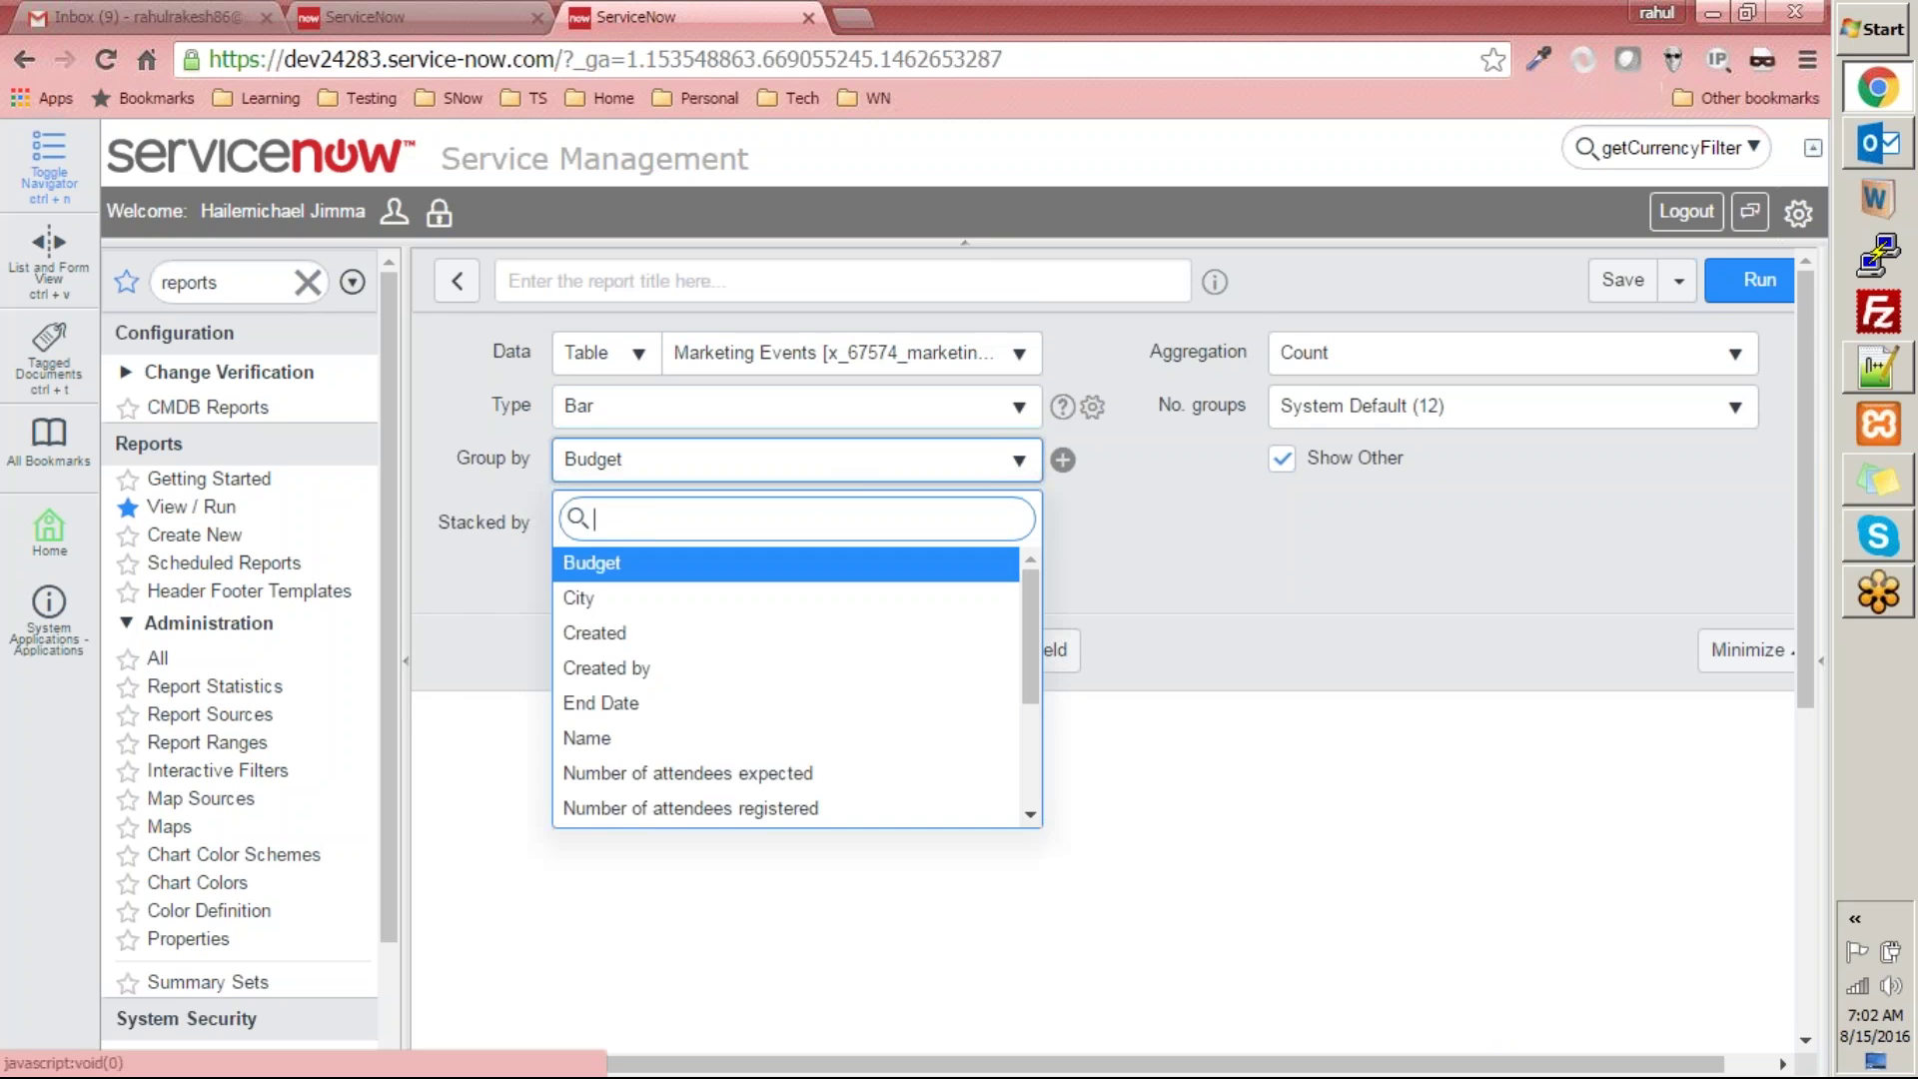
pyautogui.click(1238, 506)
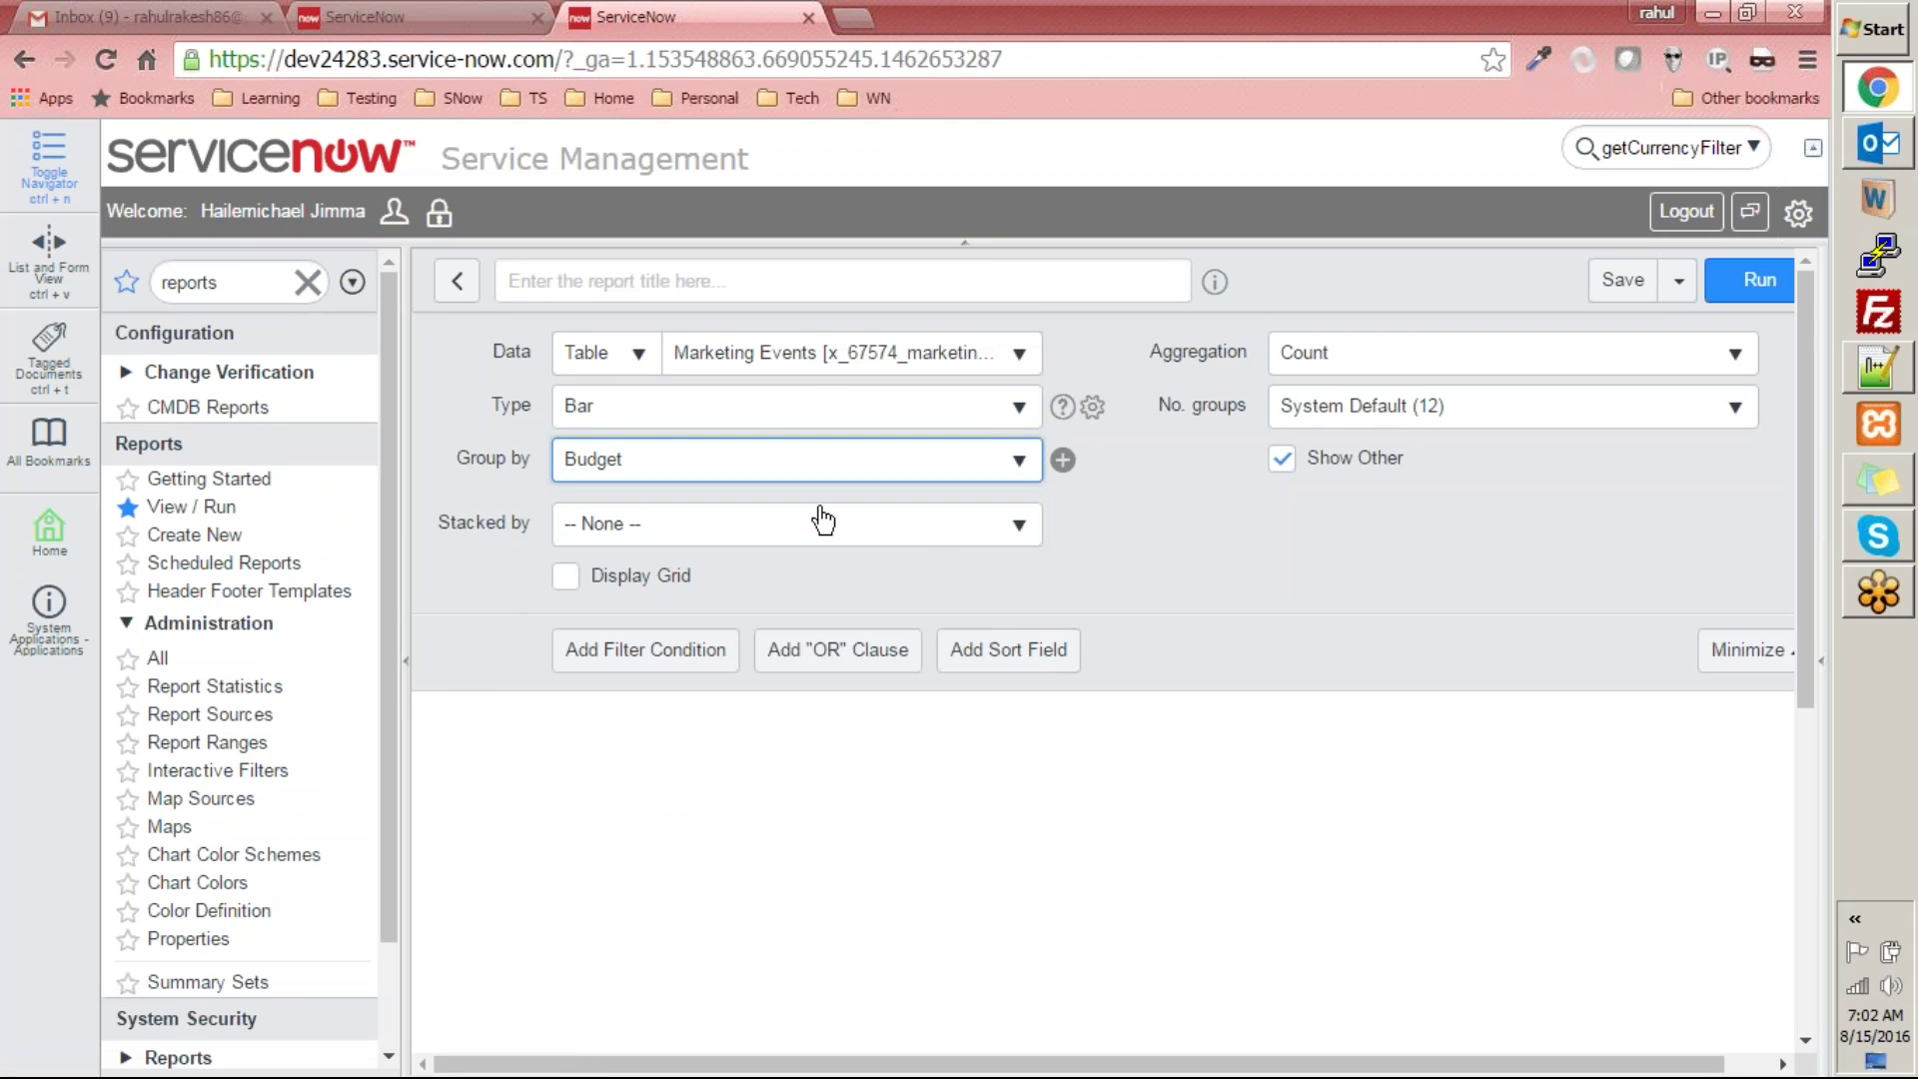
pyautogui.click(935, 548)
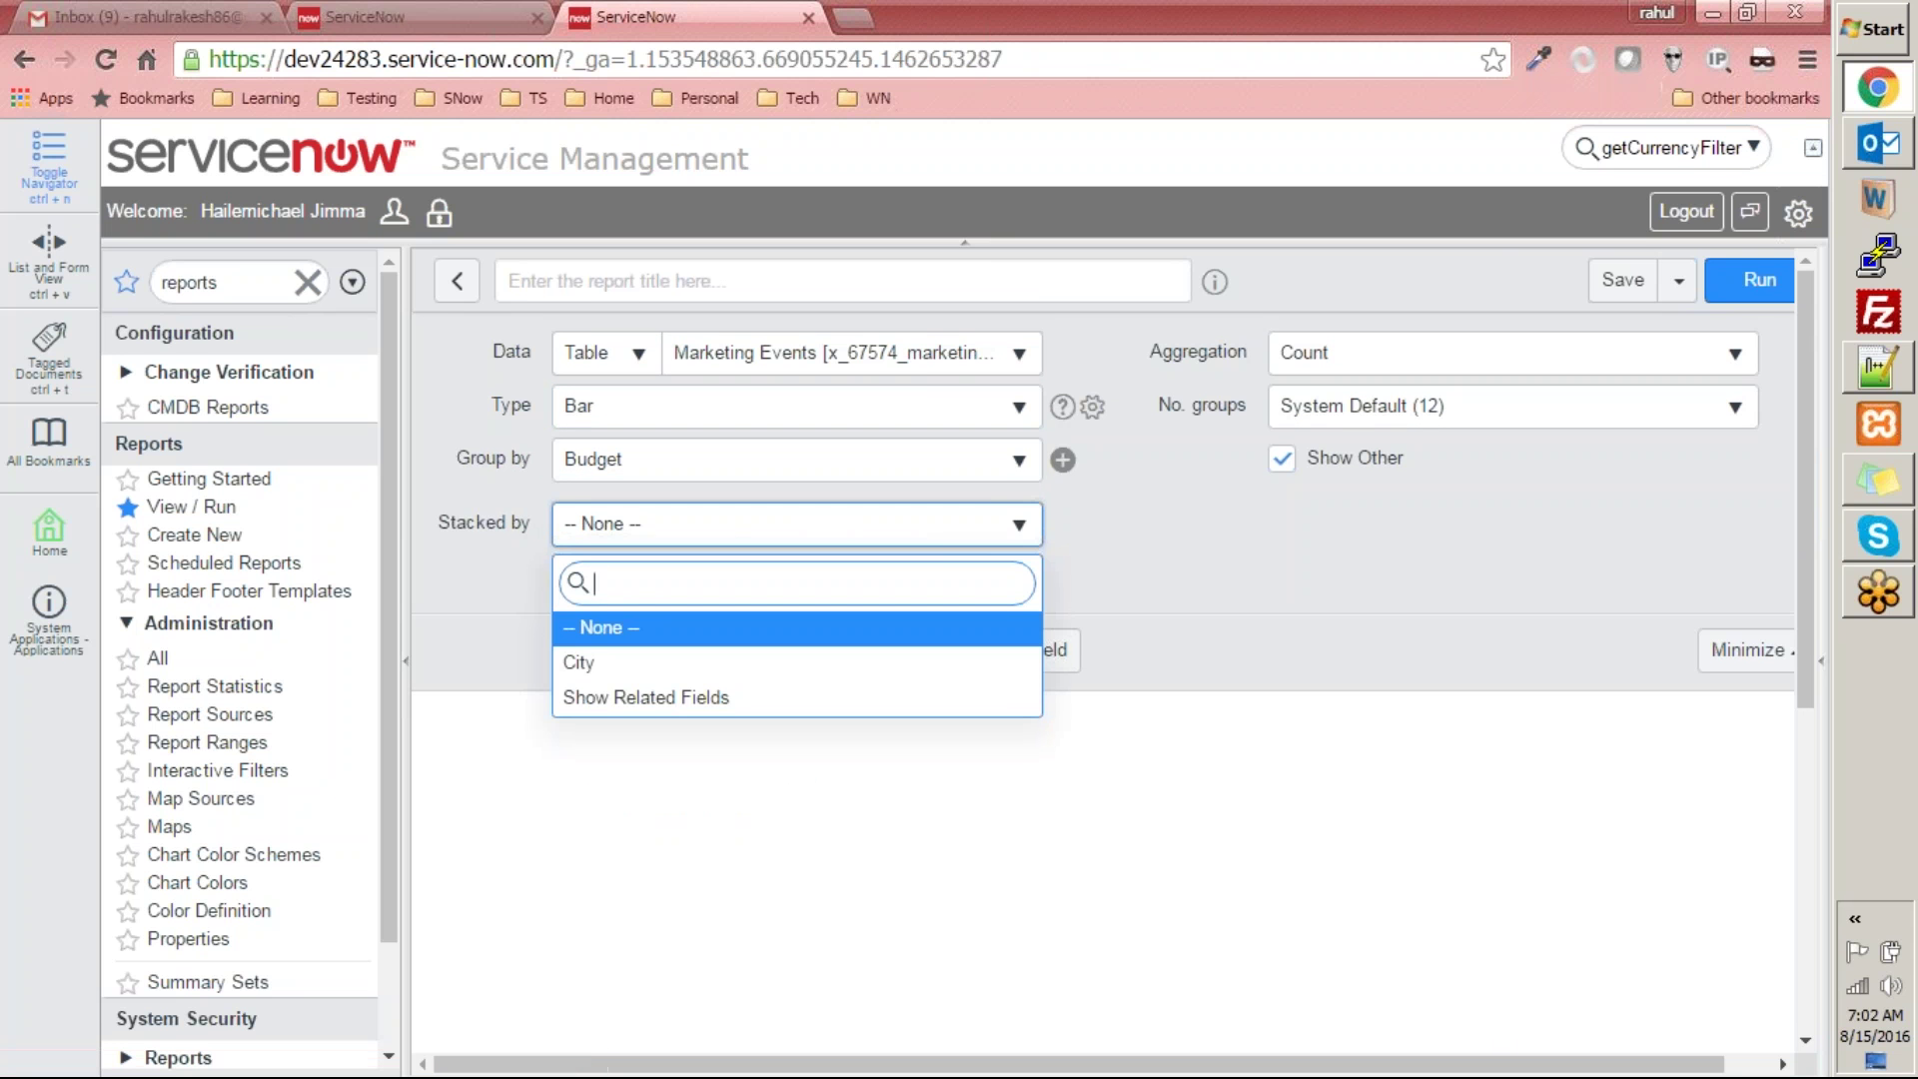
pyautogui.click(931, 535)
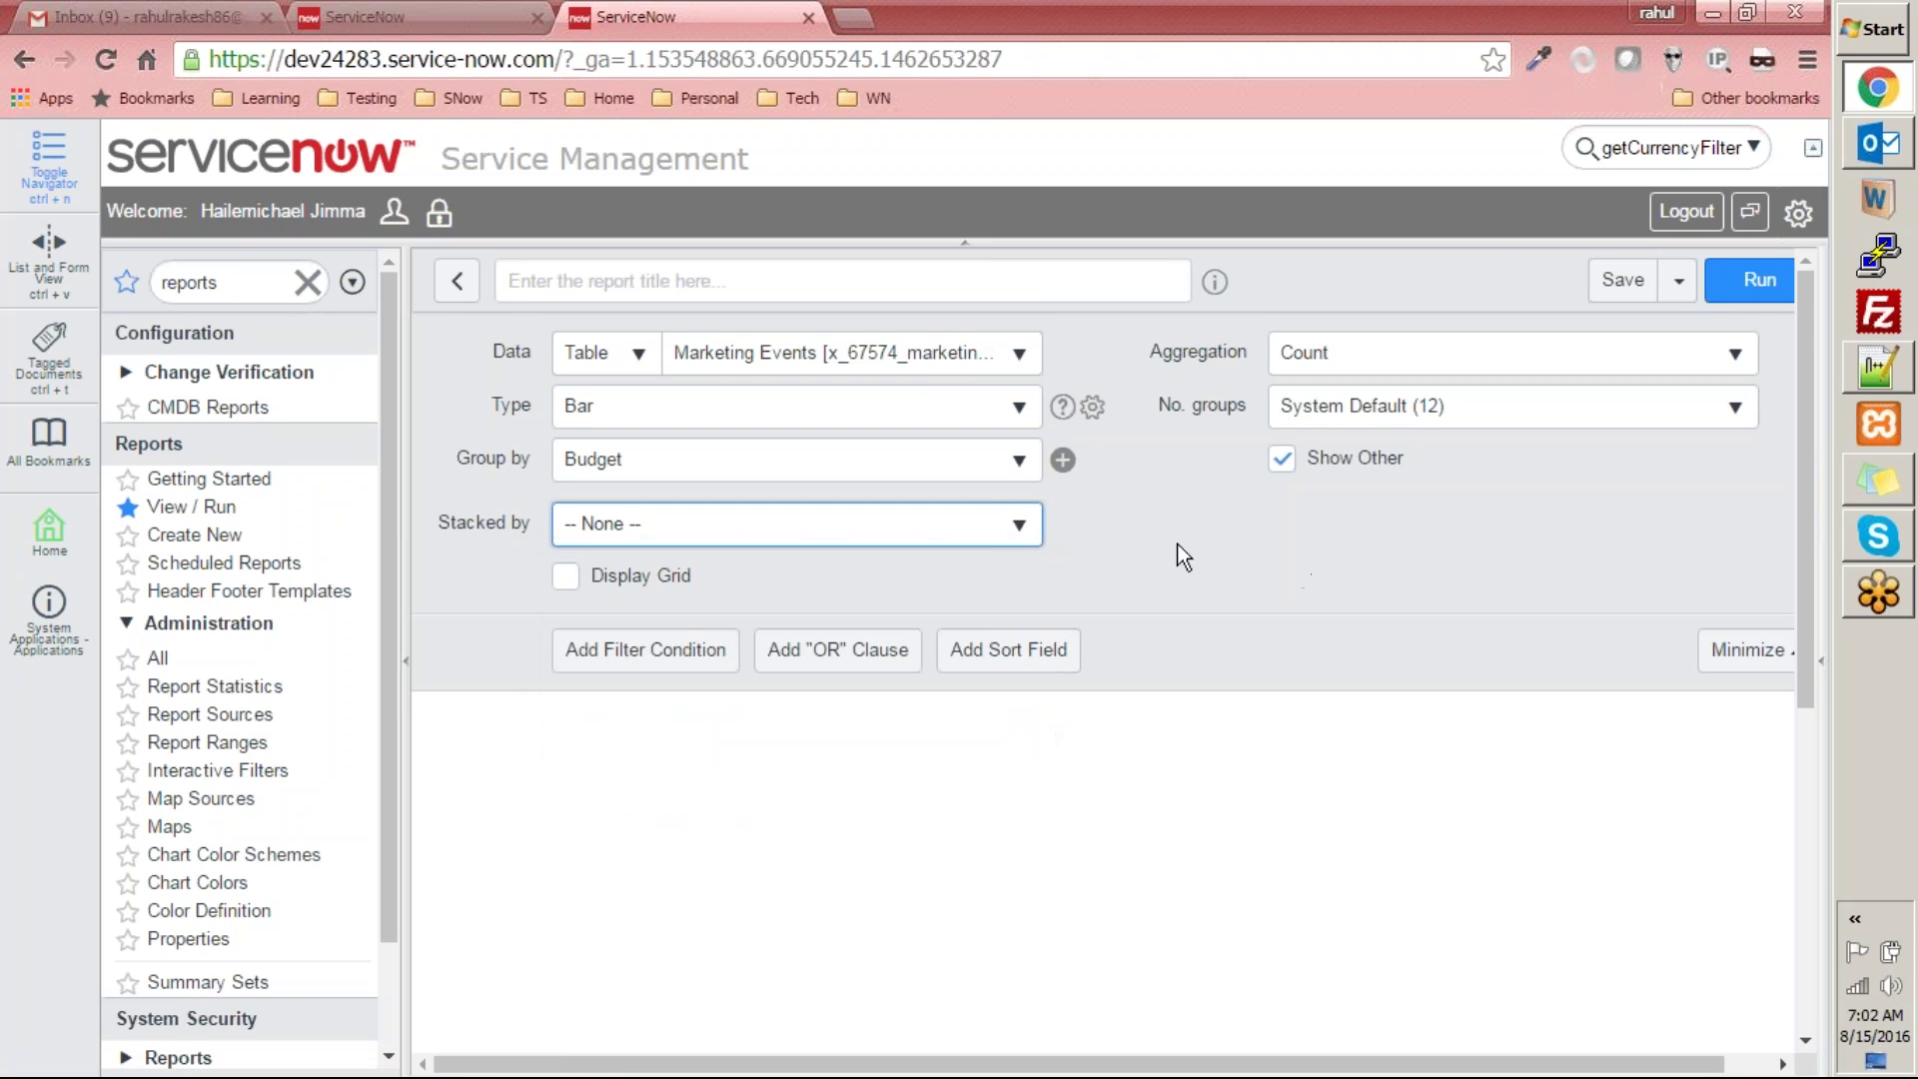
pyautogui.click(1297, 594)
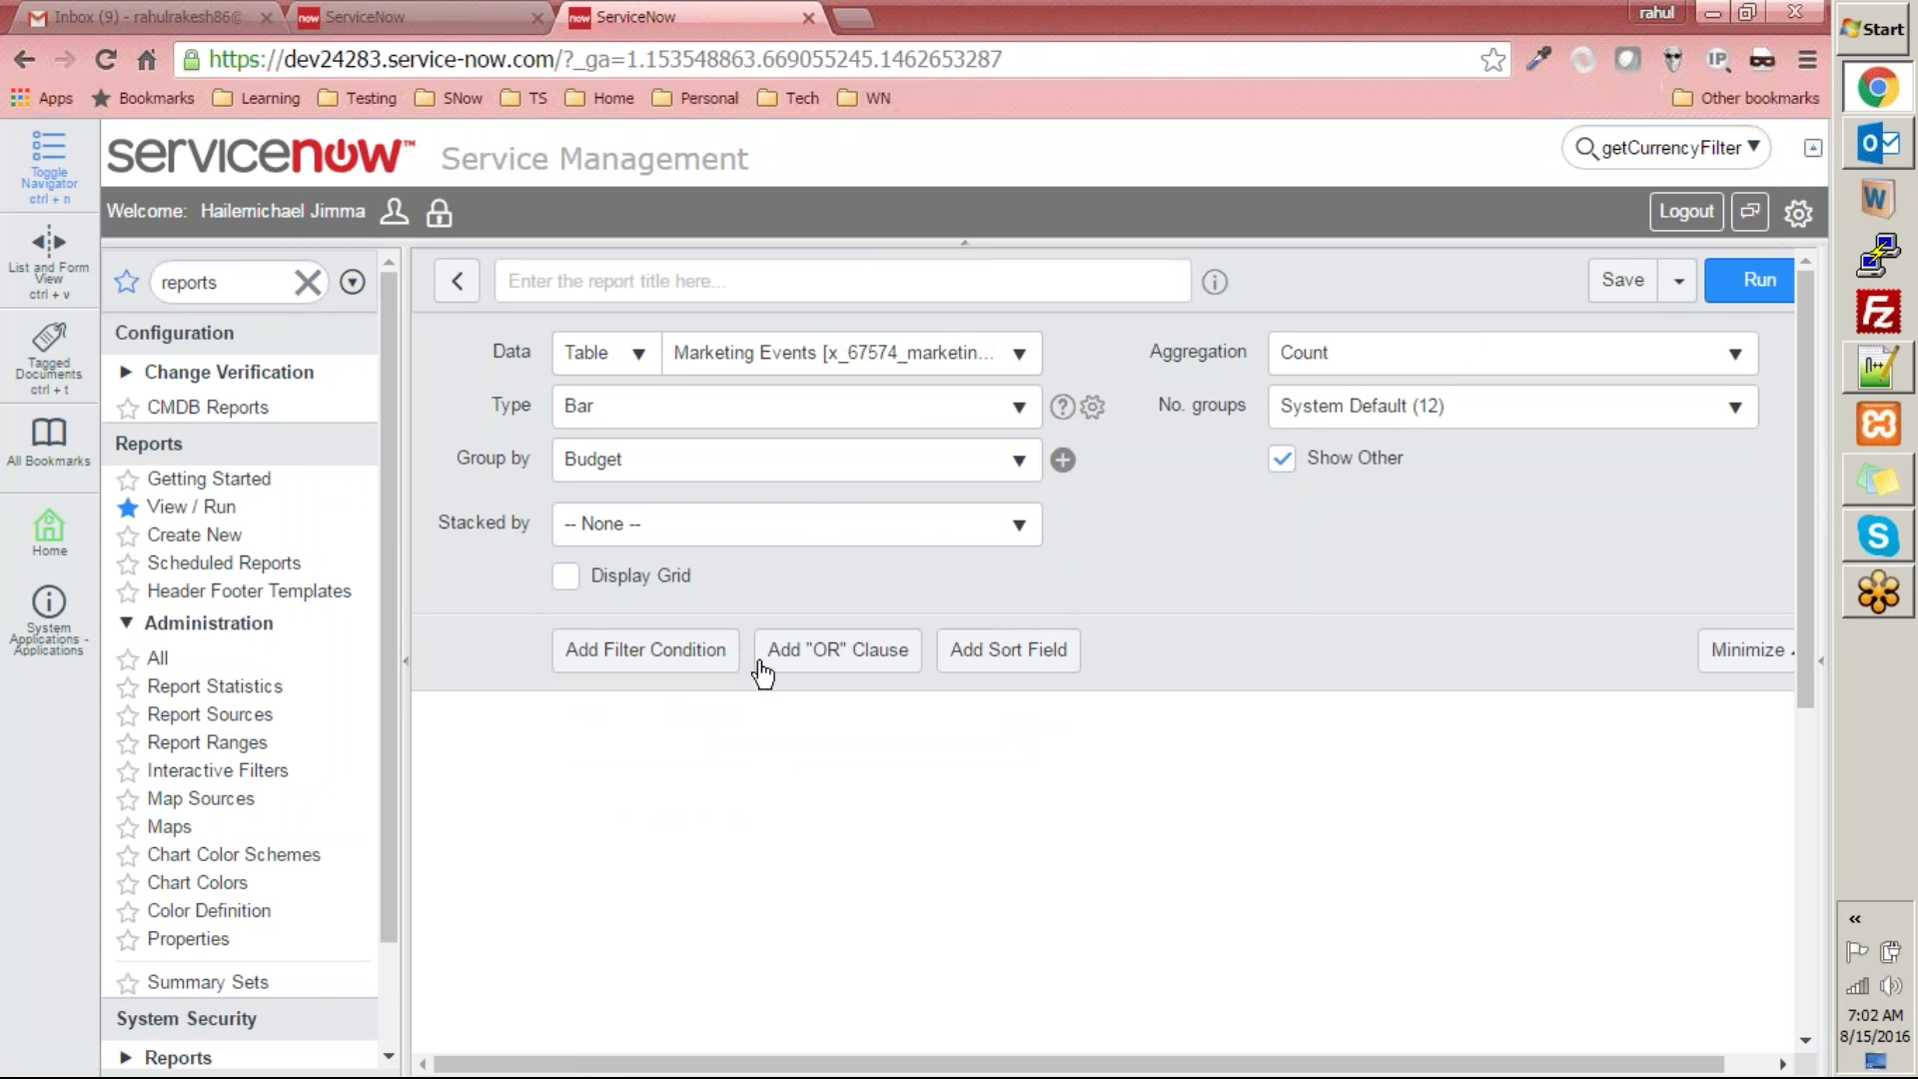
# - Title the report 'Marketing Event Report' and run it
pyautogui.click(851, 269)
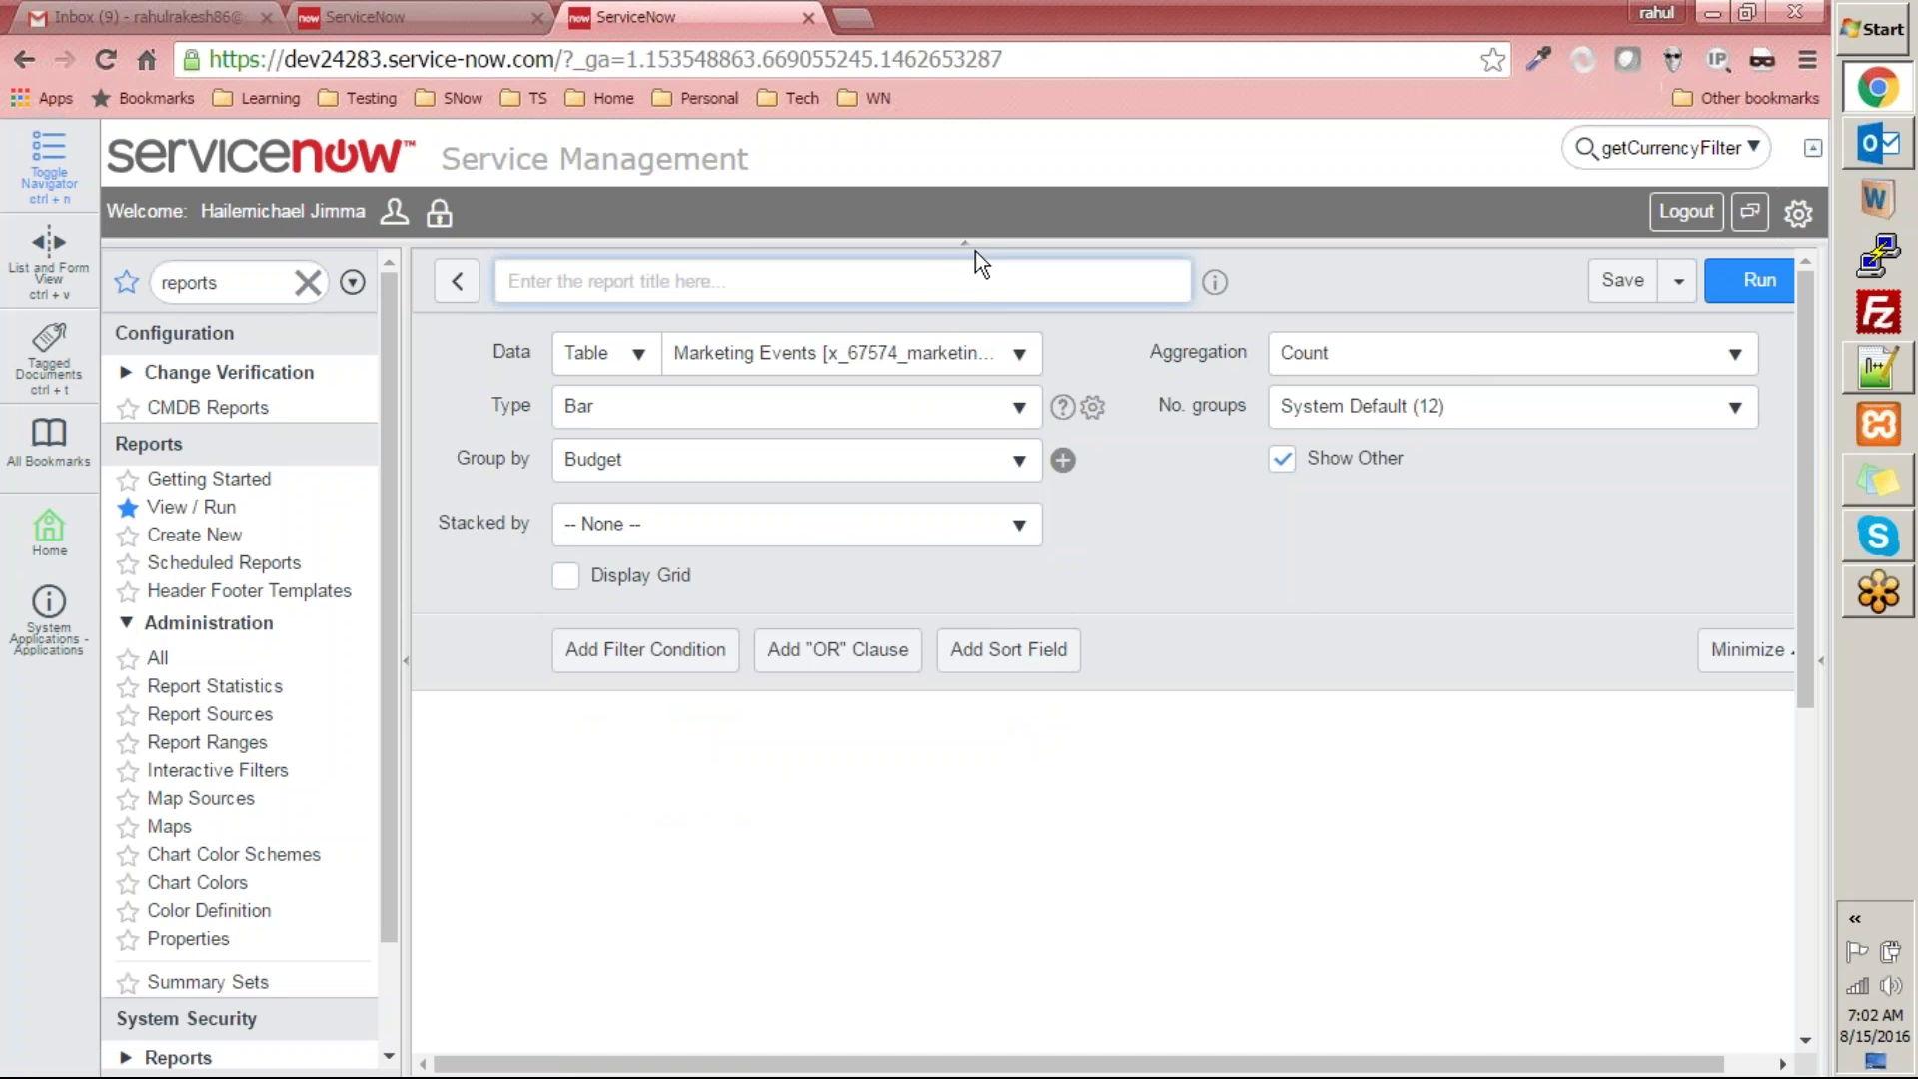
pyautogui.write('Marke')
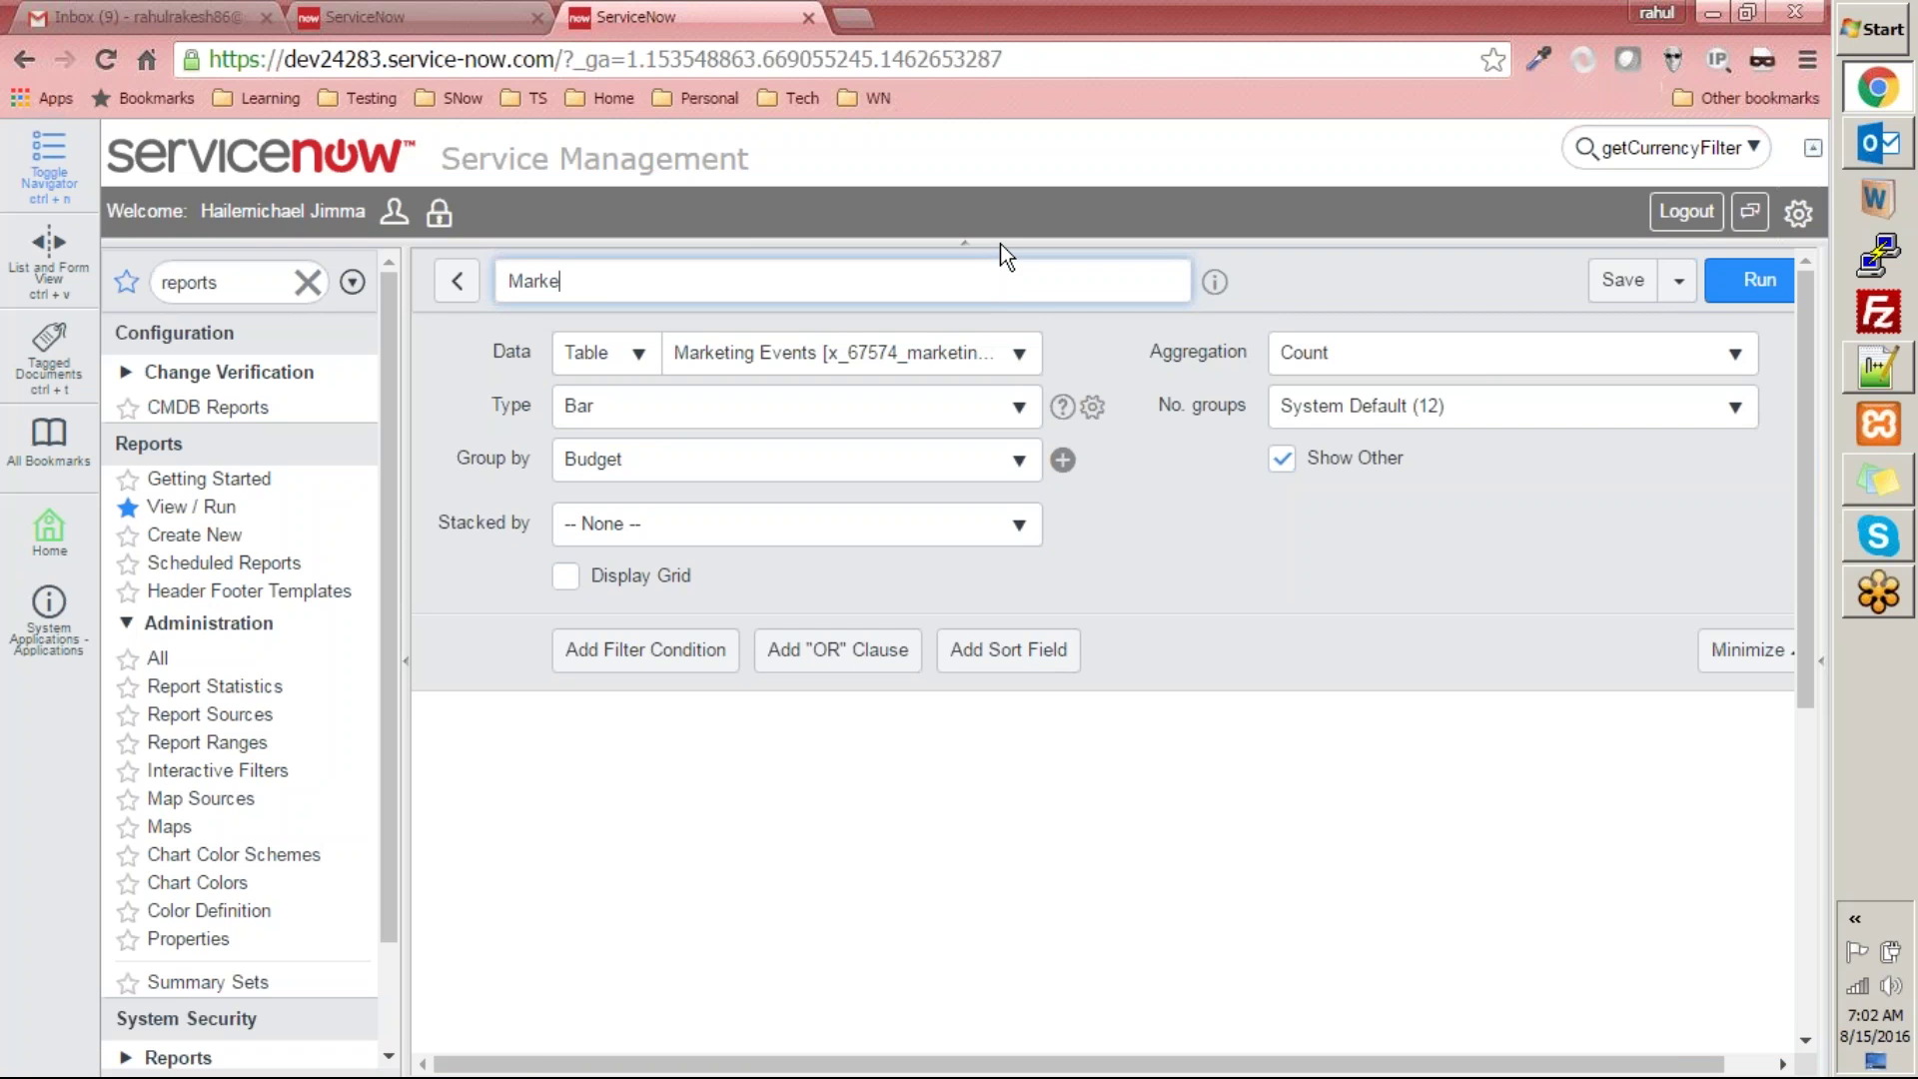
pyautogui.write('ting Event Report')
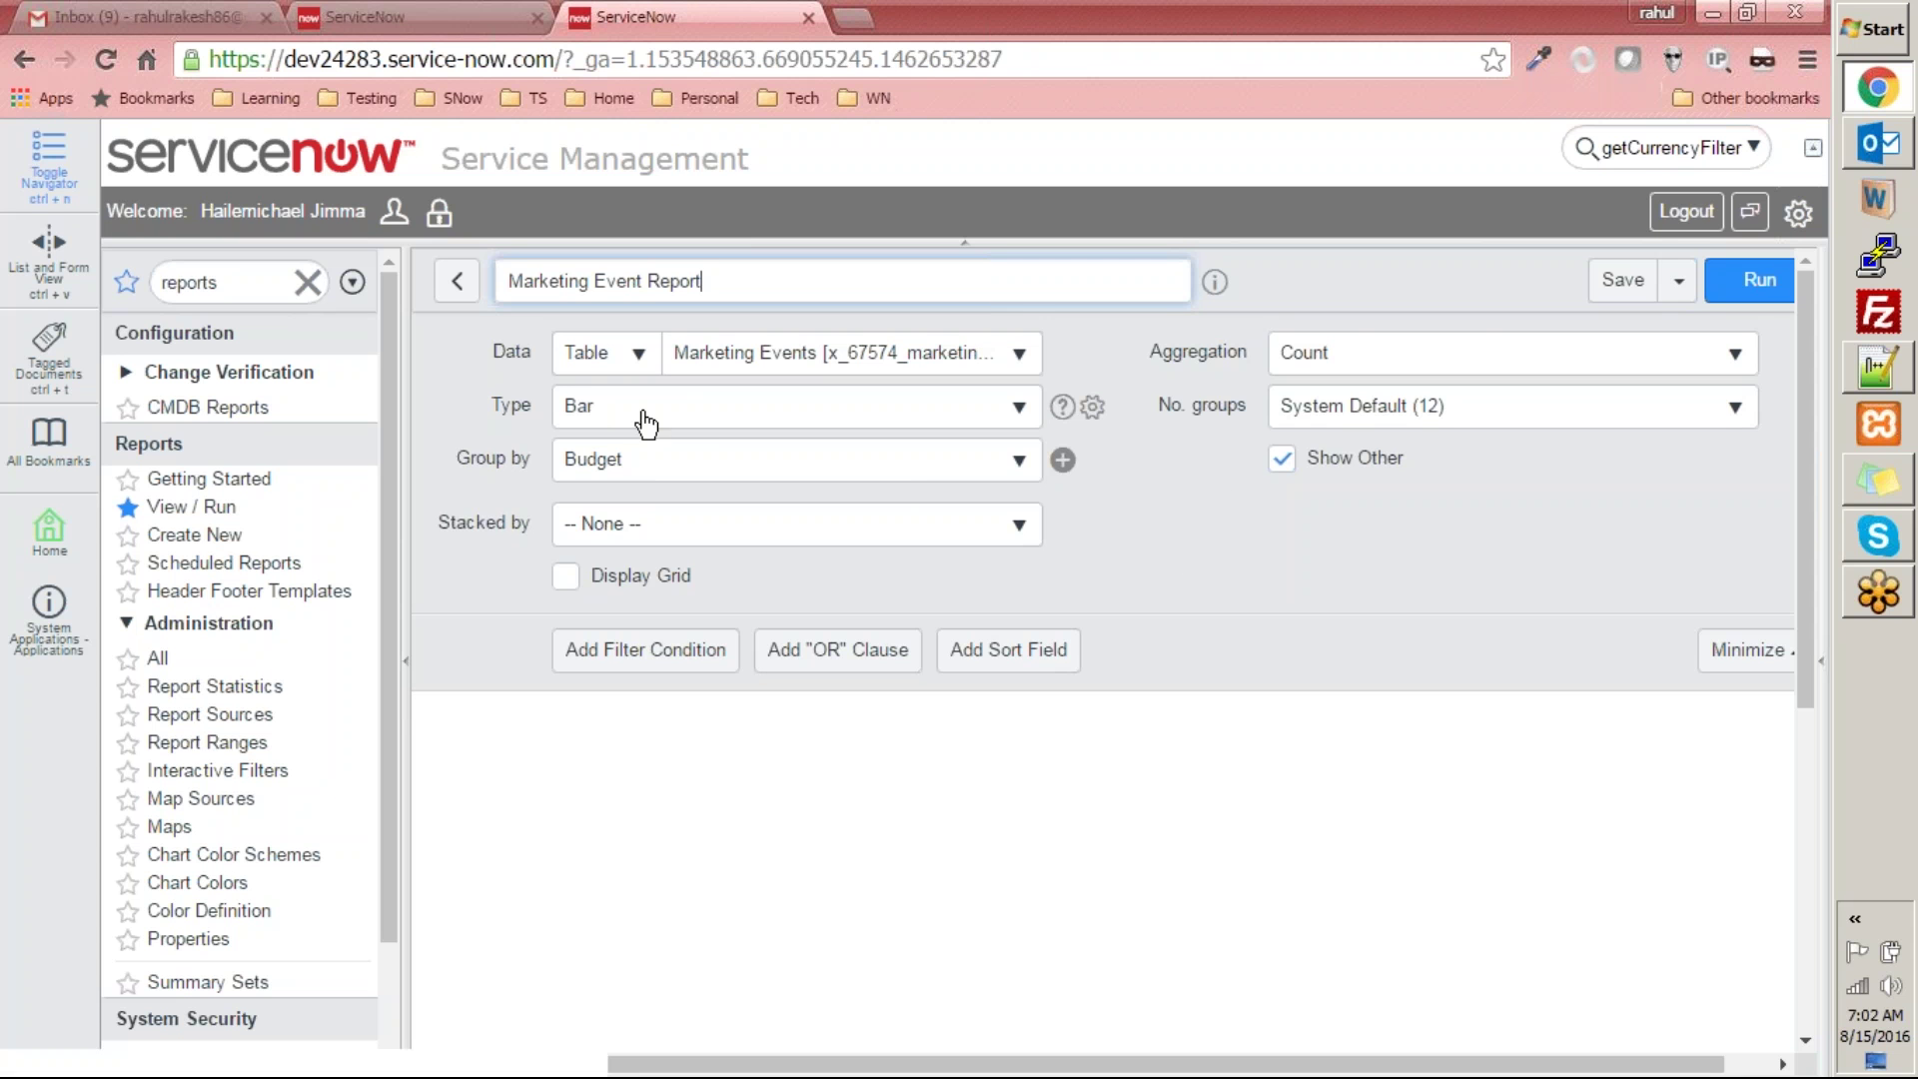
pyautogui.click(1759, 282)
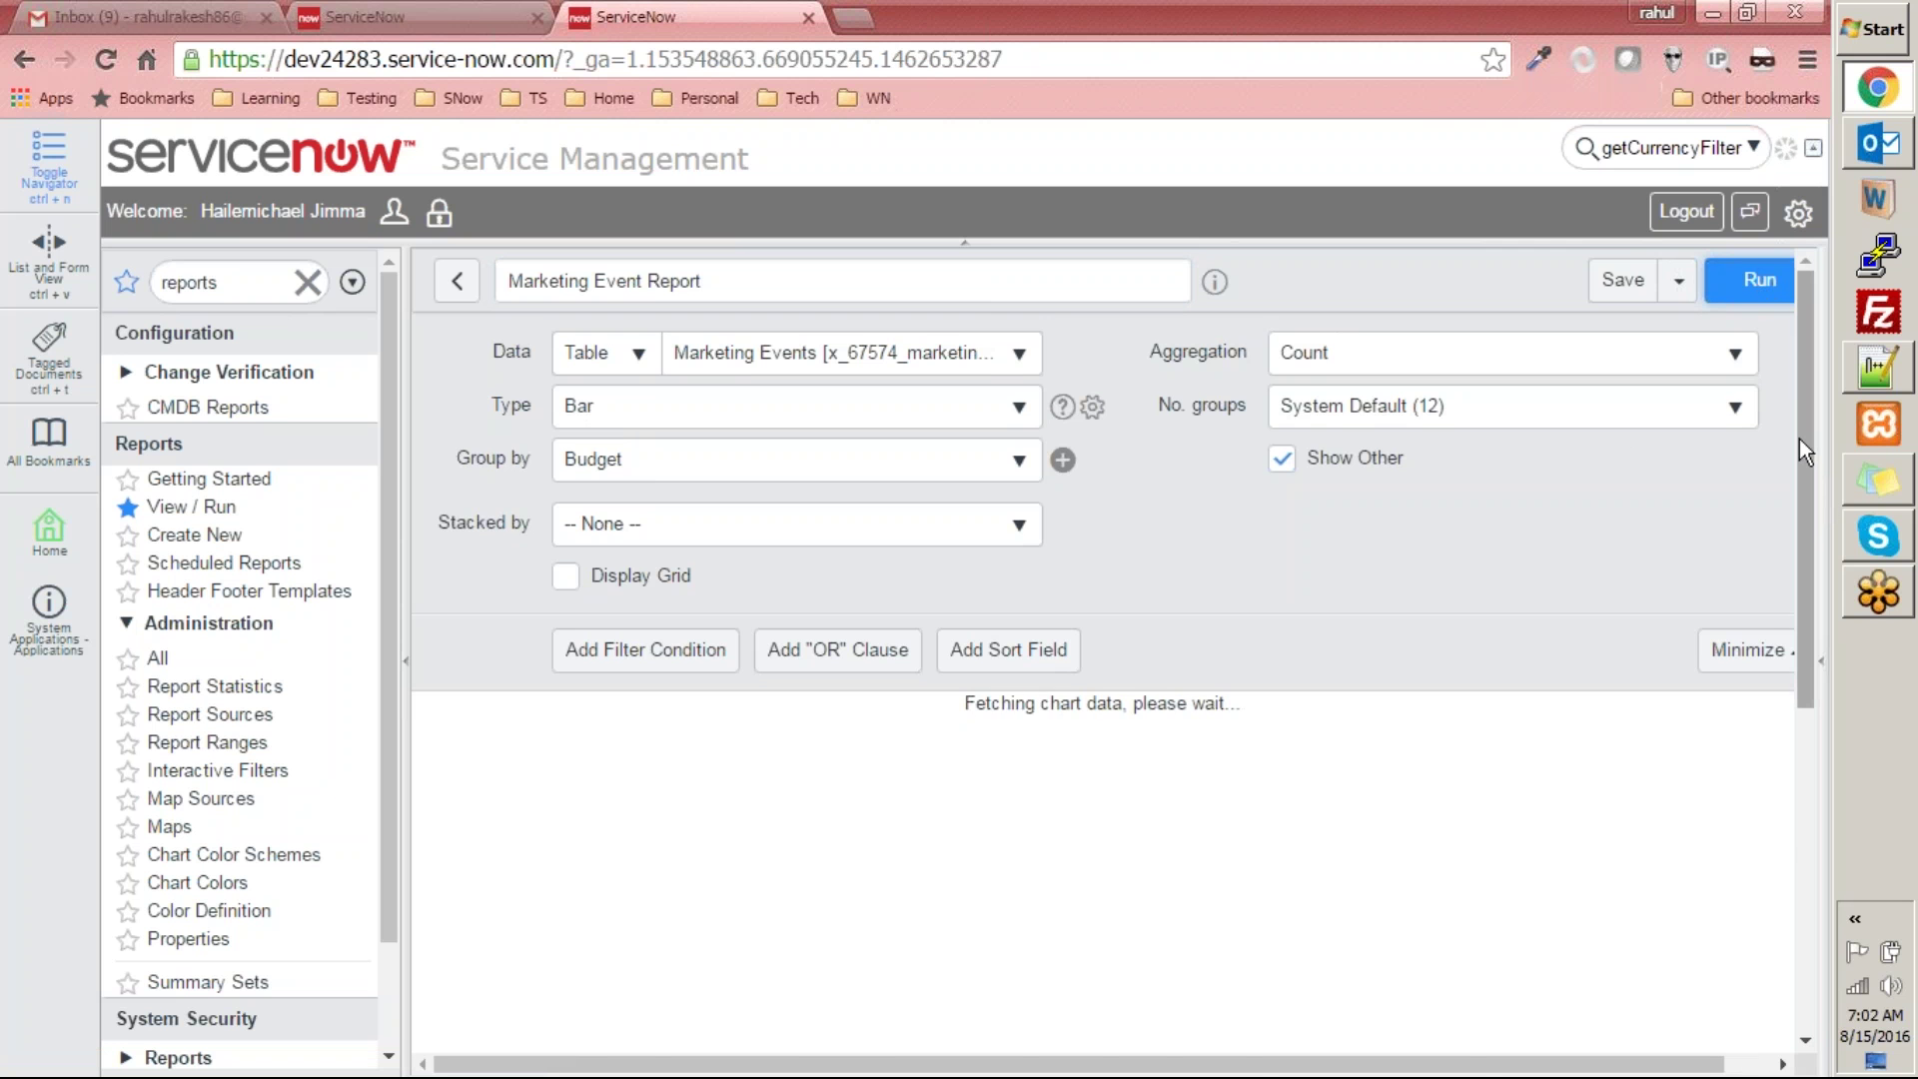
# - Scroll through the rendered bar chart to read event counts per Budget, with Other highest at 3
pyautogui.moveTo(1796, 439); pyautogui.dragTo(1806, 741)
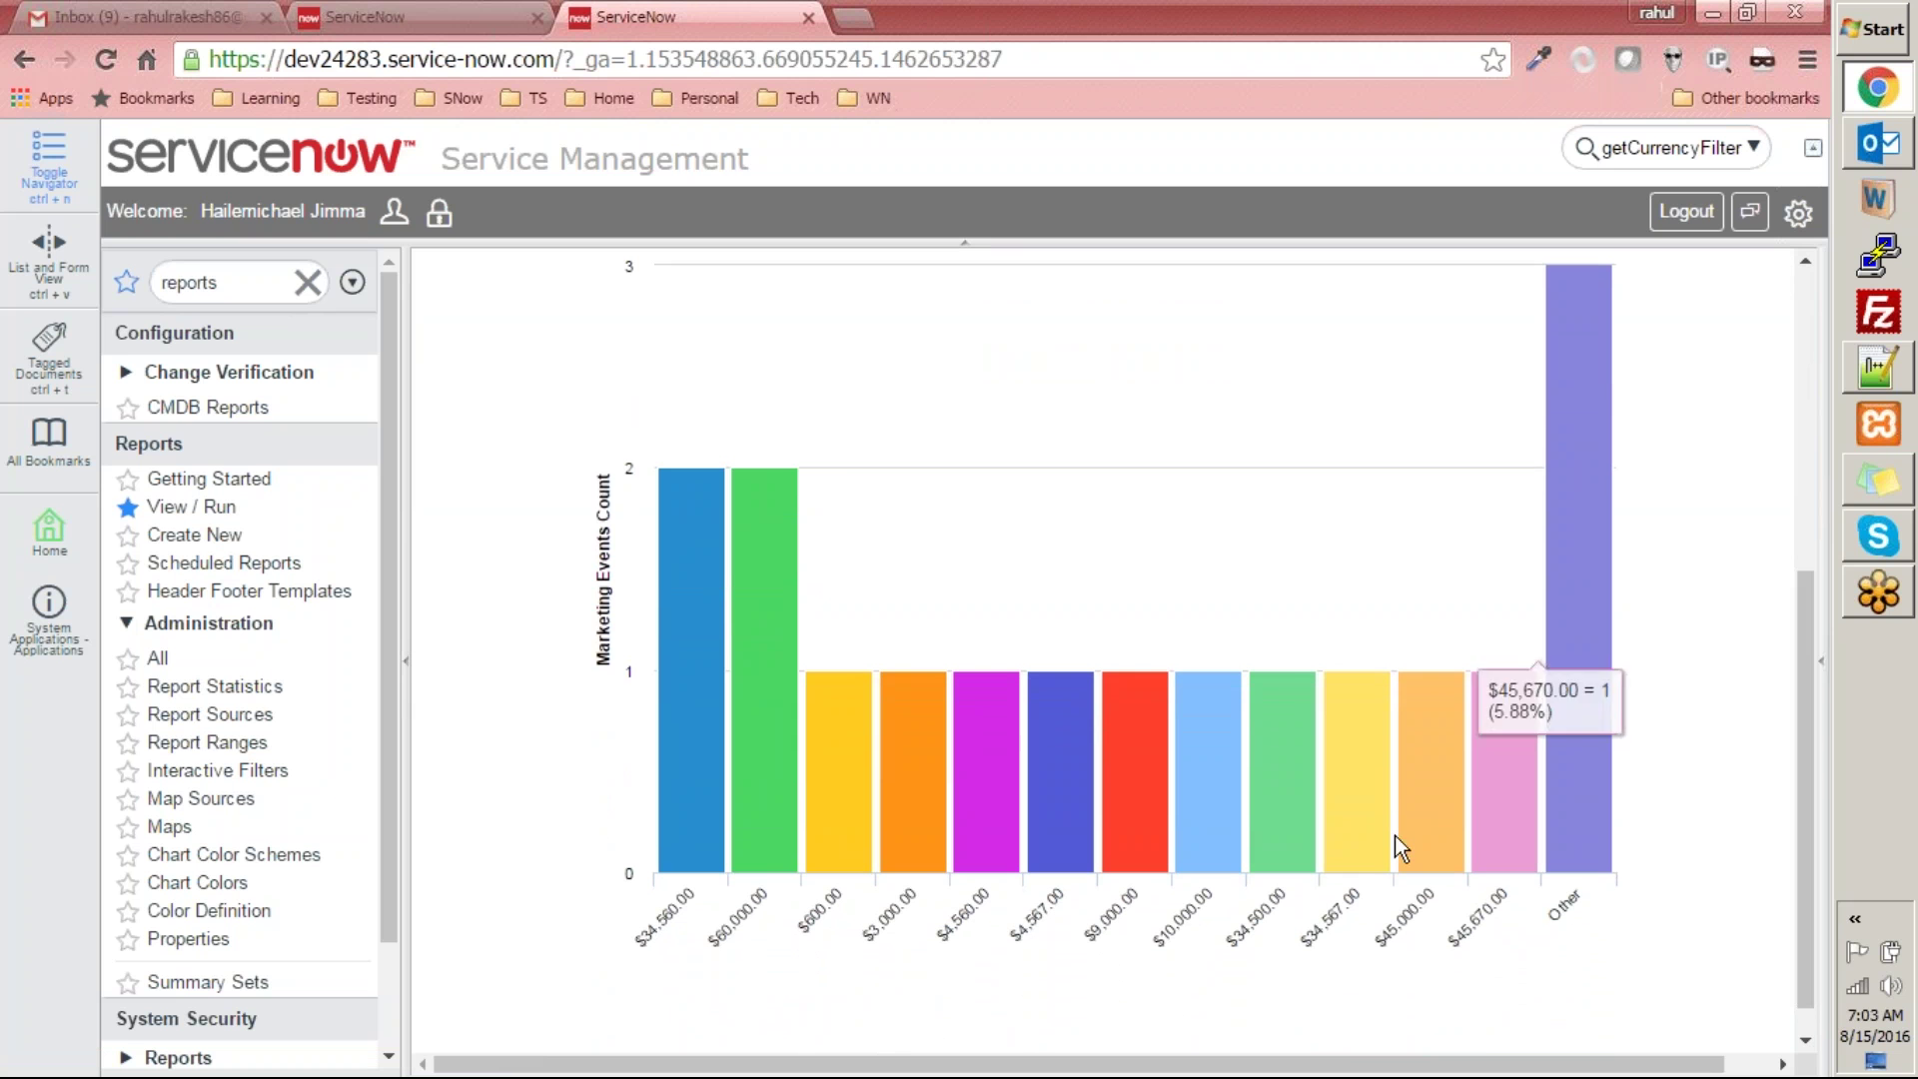
pyautogui.moveTo(688, 512)
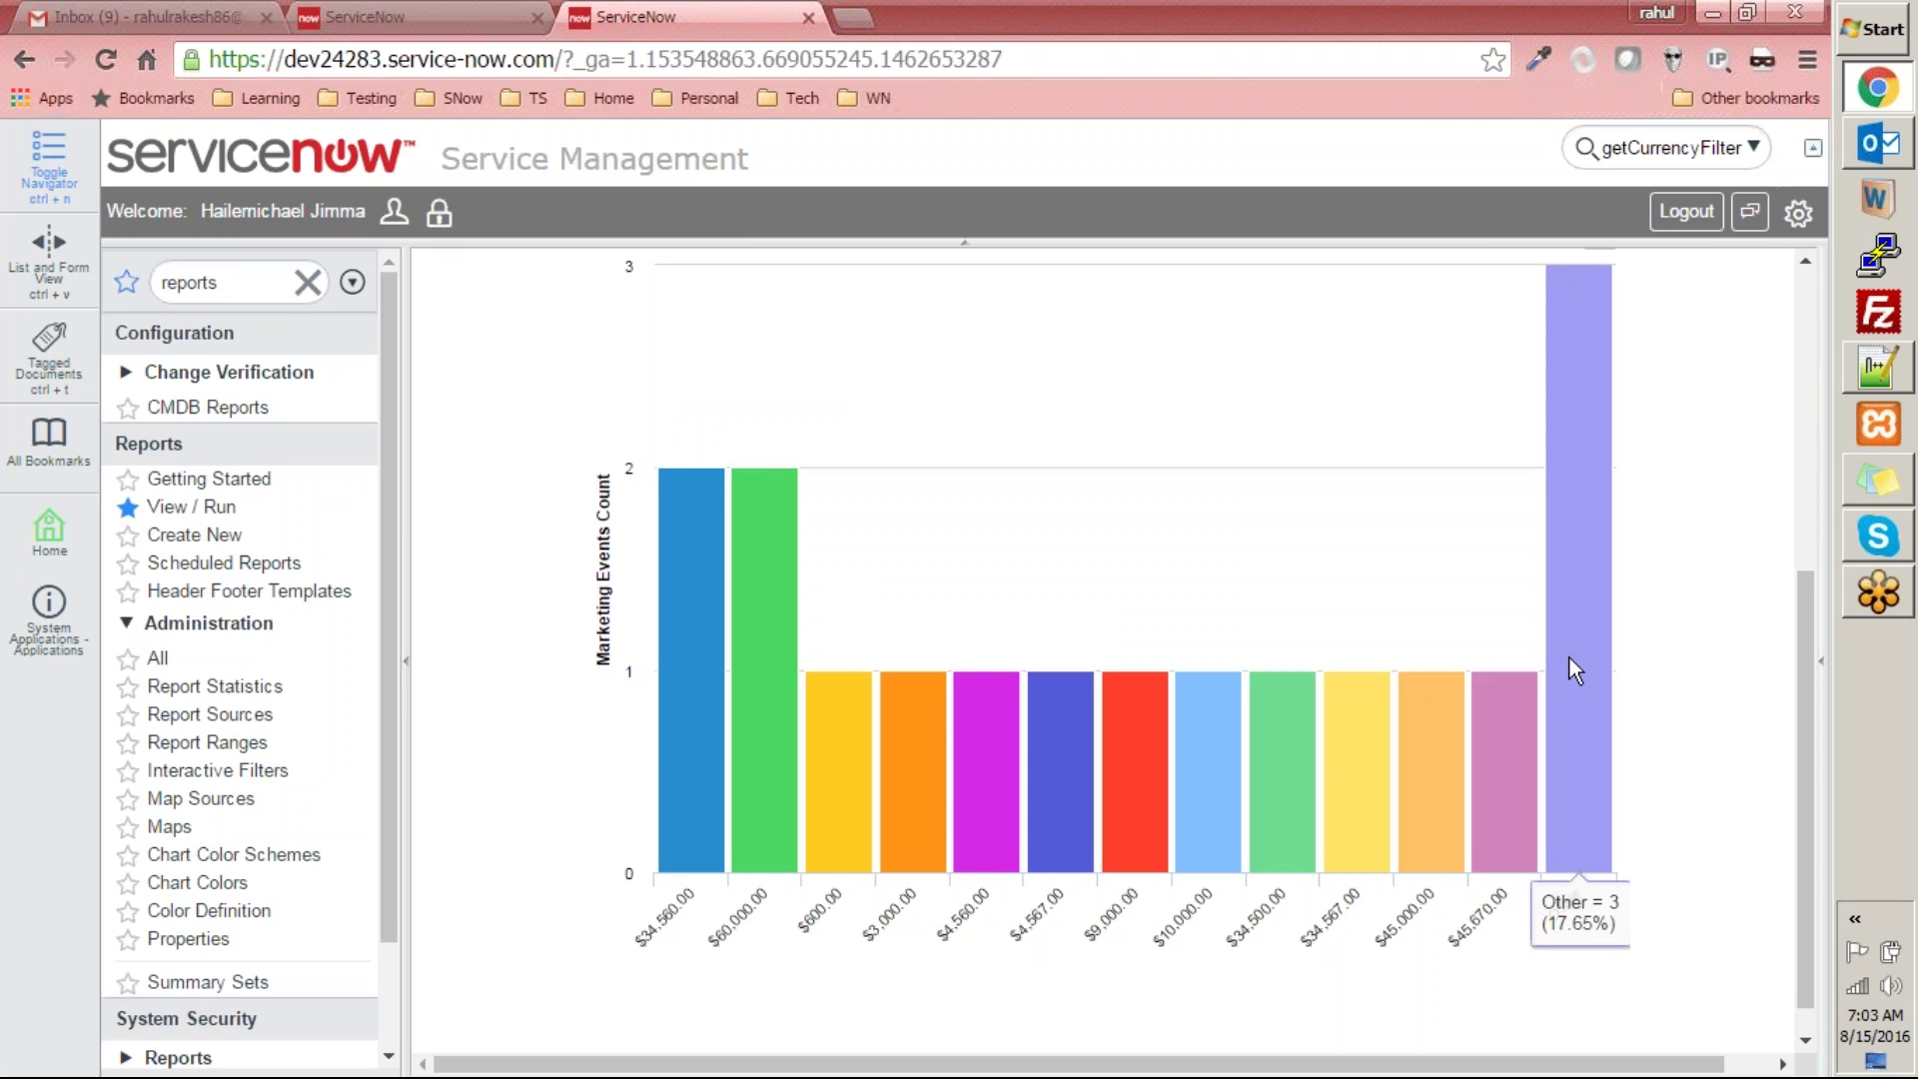
pyautogui.scroll(4, 1568, 658)
pyautogui.scroll(-4, 1449, 783)
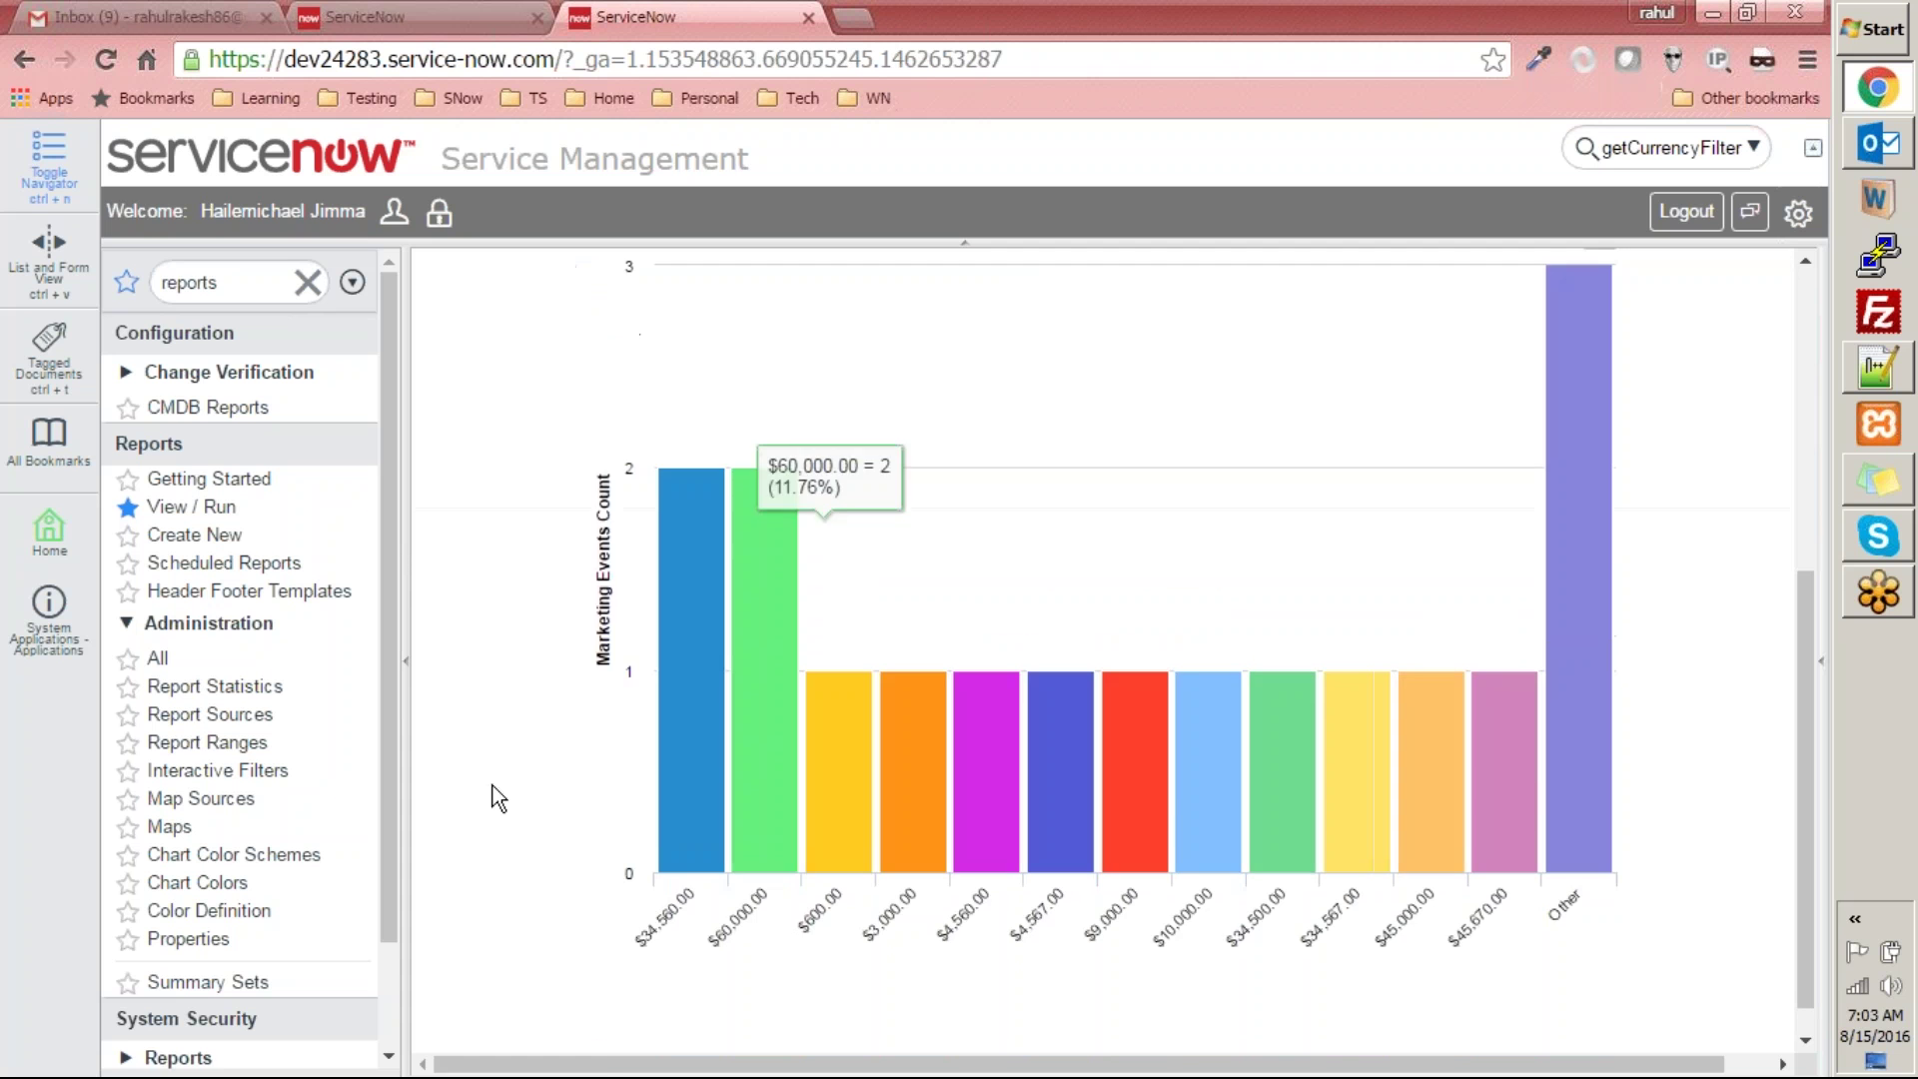
pyautogui.scroll(5, 1150, 826)
pyautogui.scroll(-5, 1142, 890)
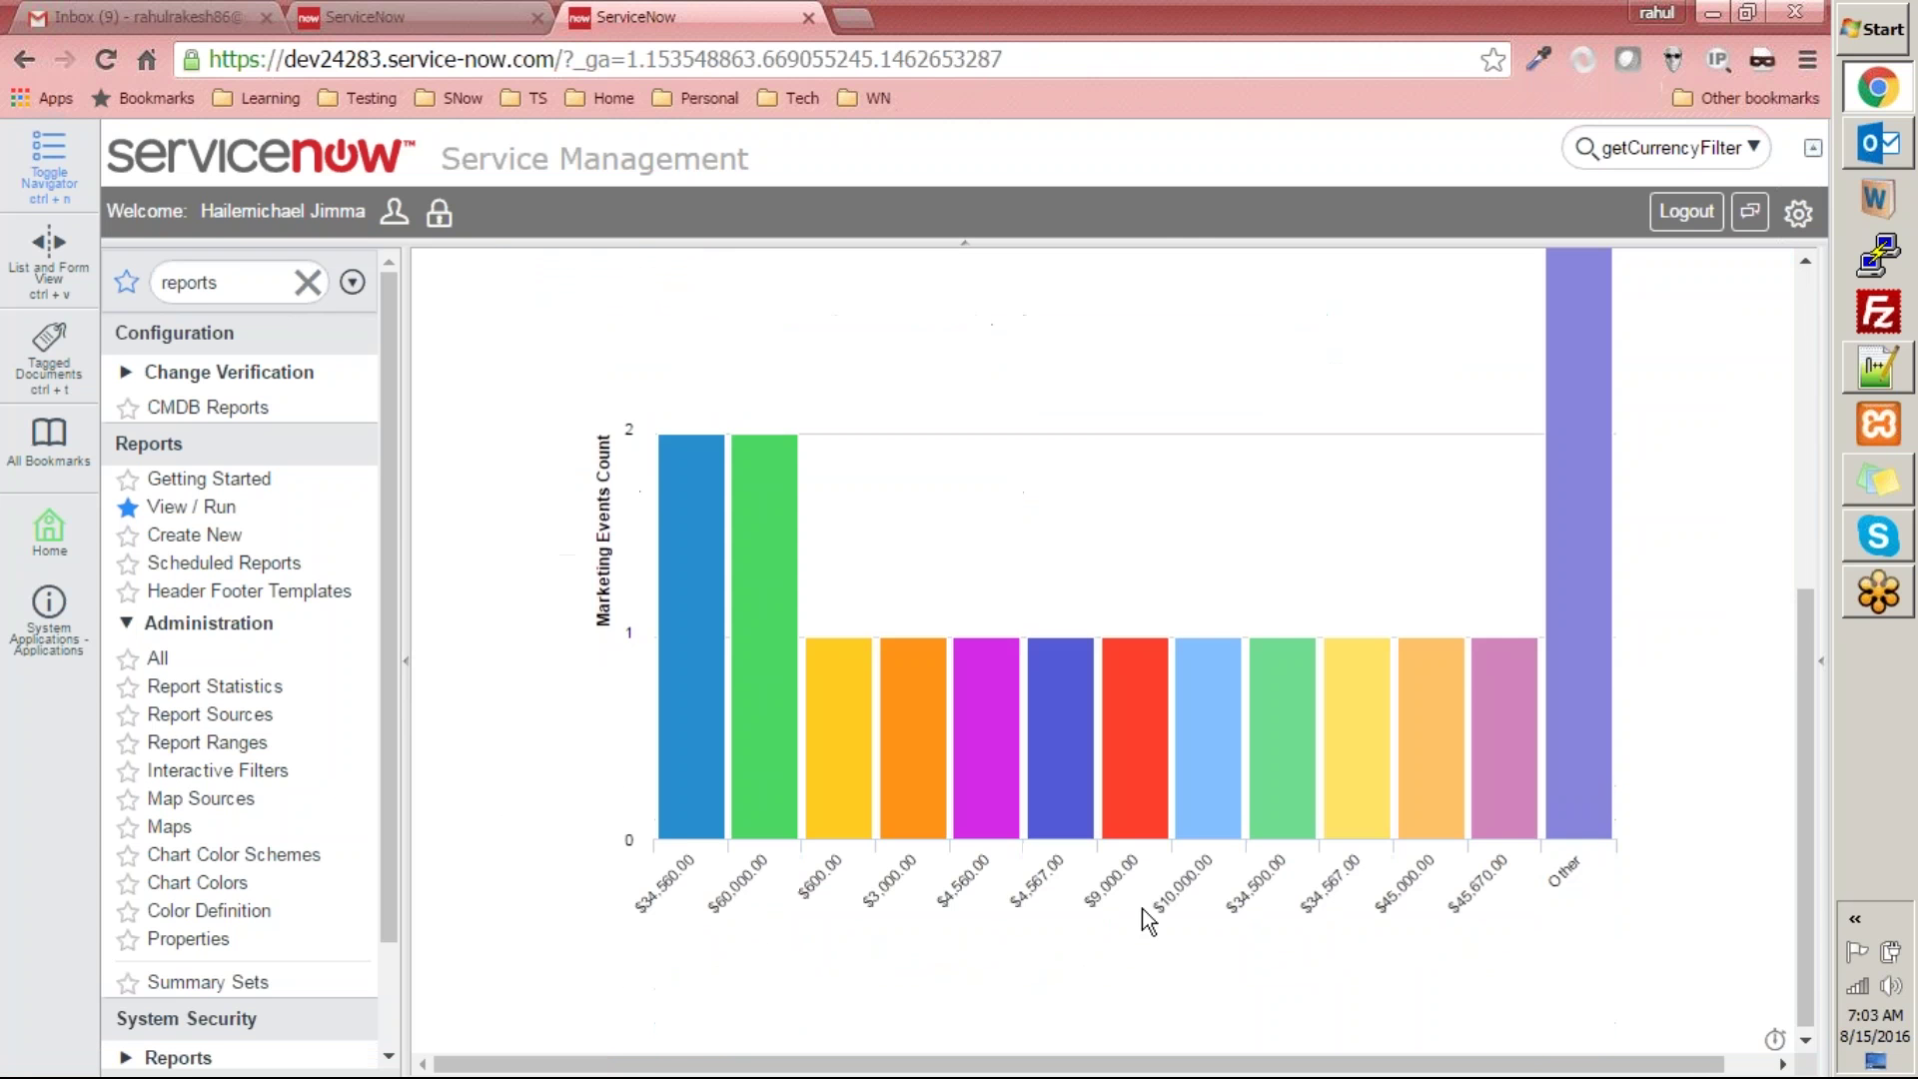
pyautogui.scroll(5, 1111, 987)
pyautogui.scroll(-5, 1003, 907)
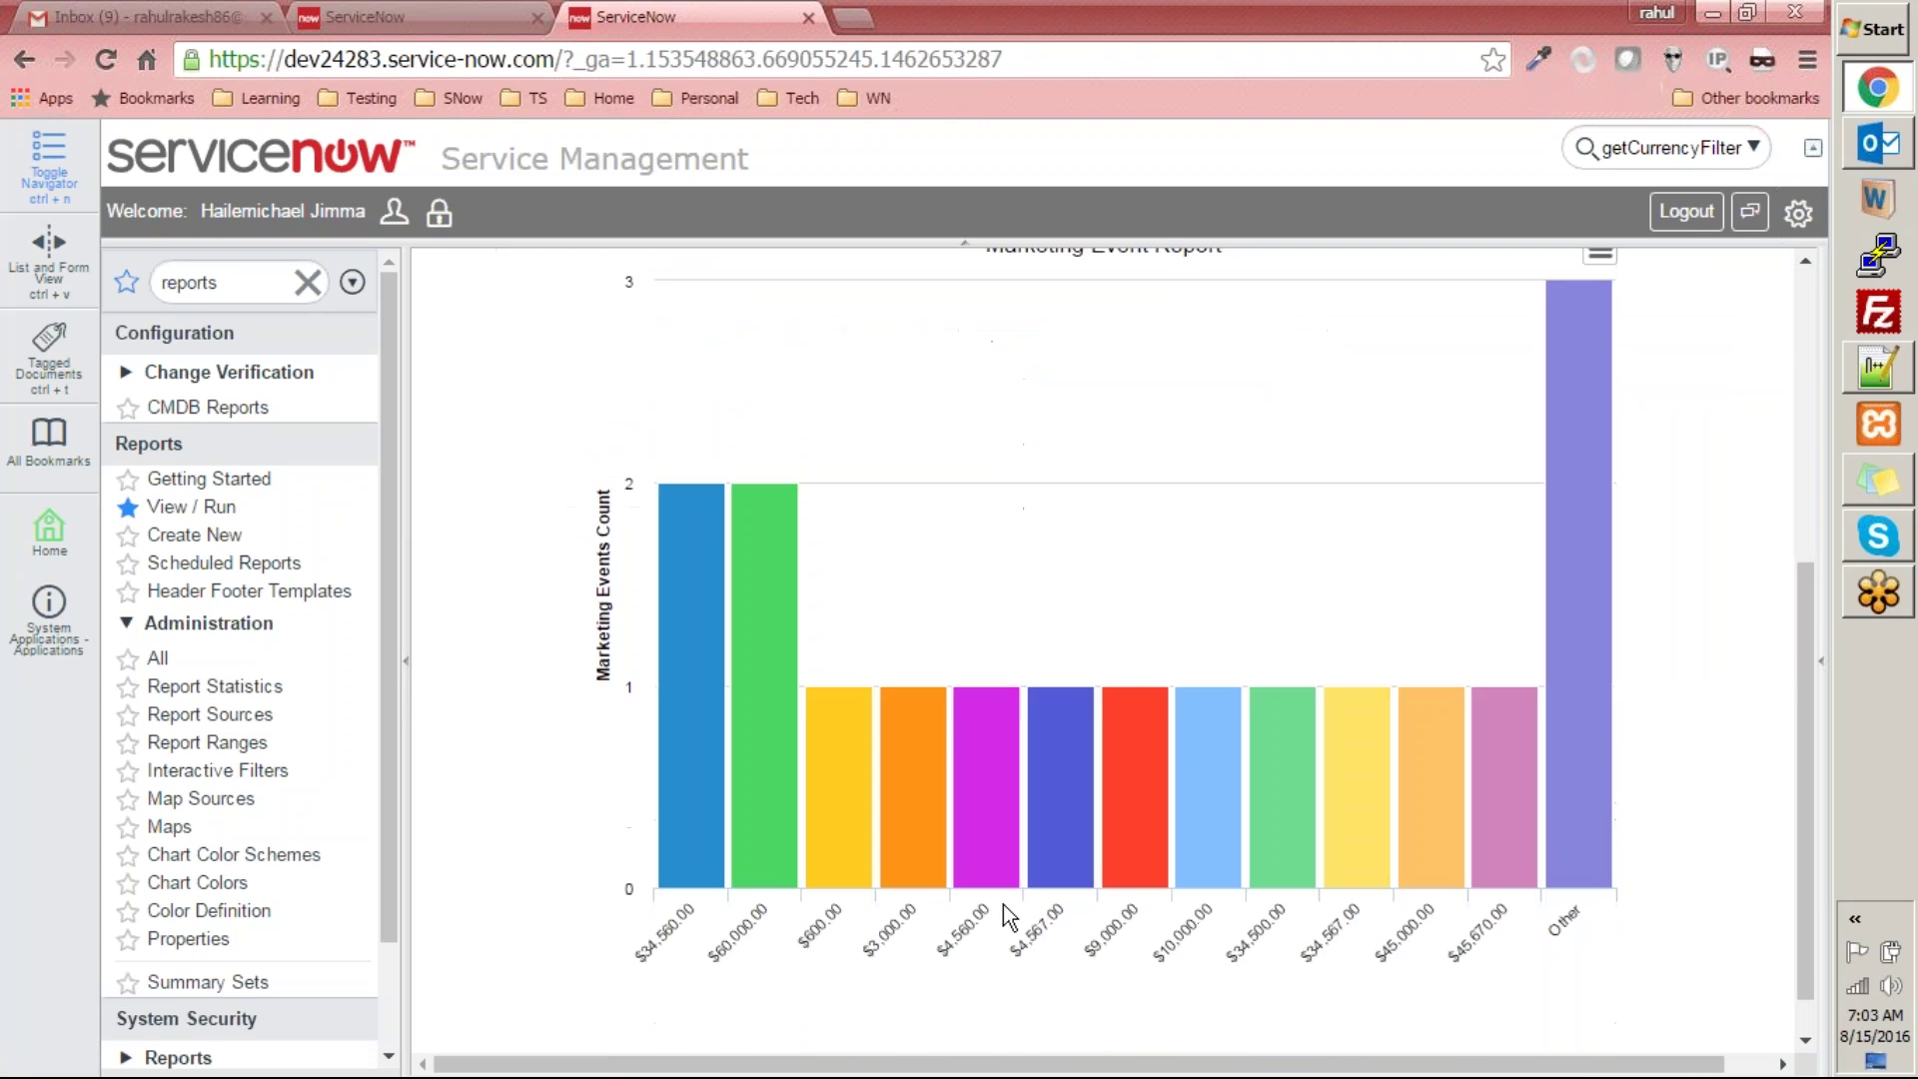
pyautogui.scroll(5, 989, 908)
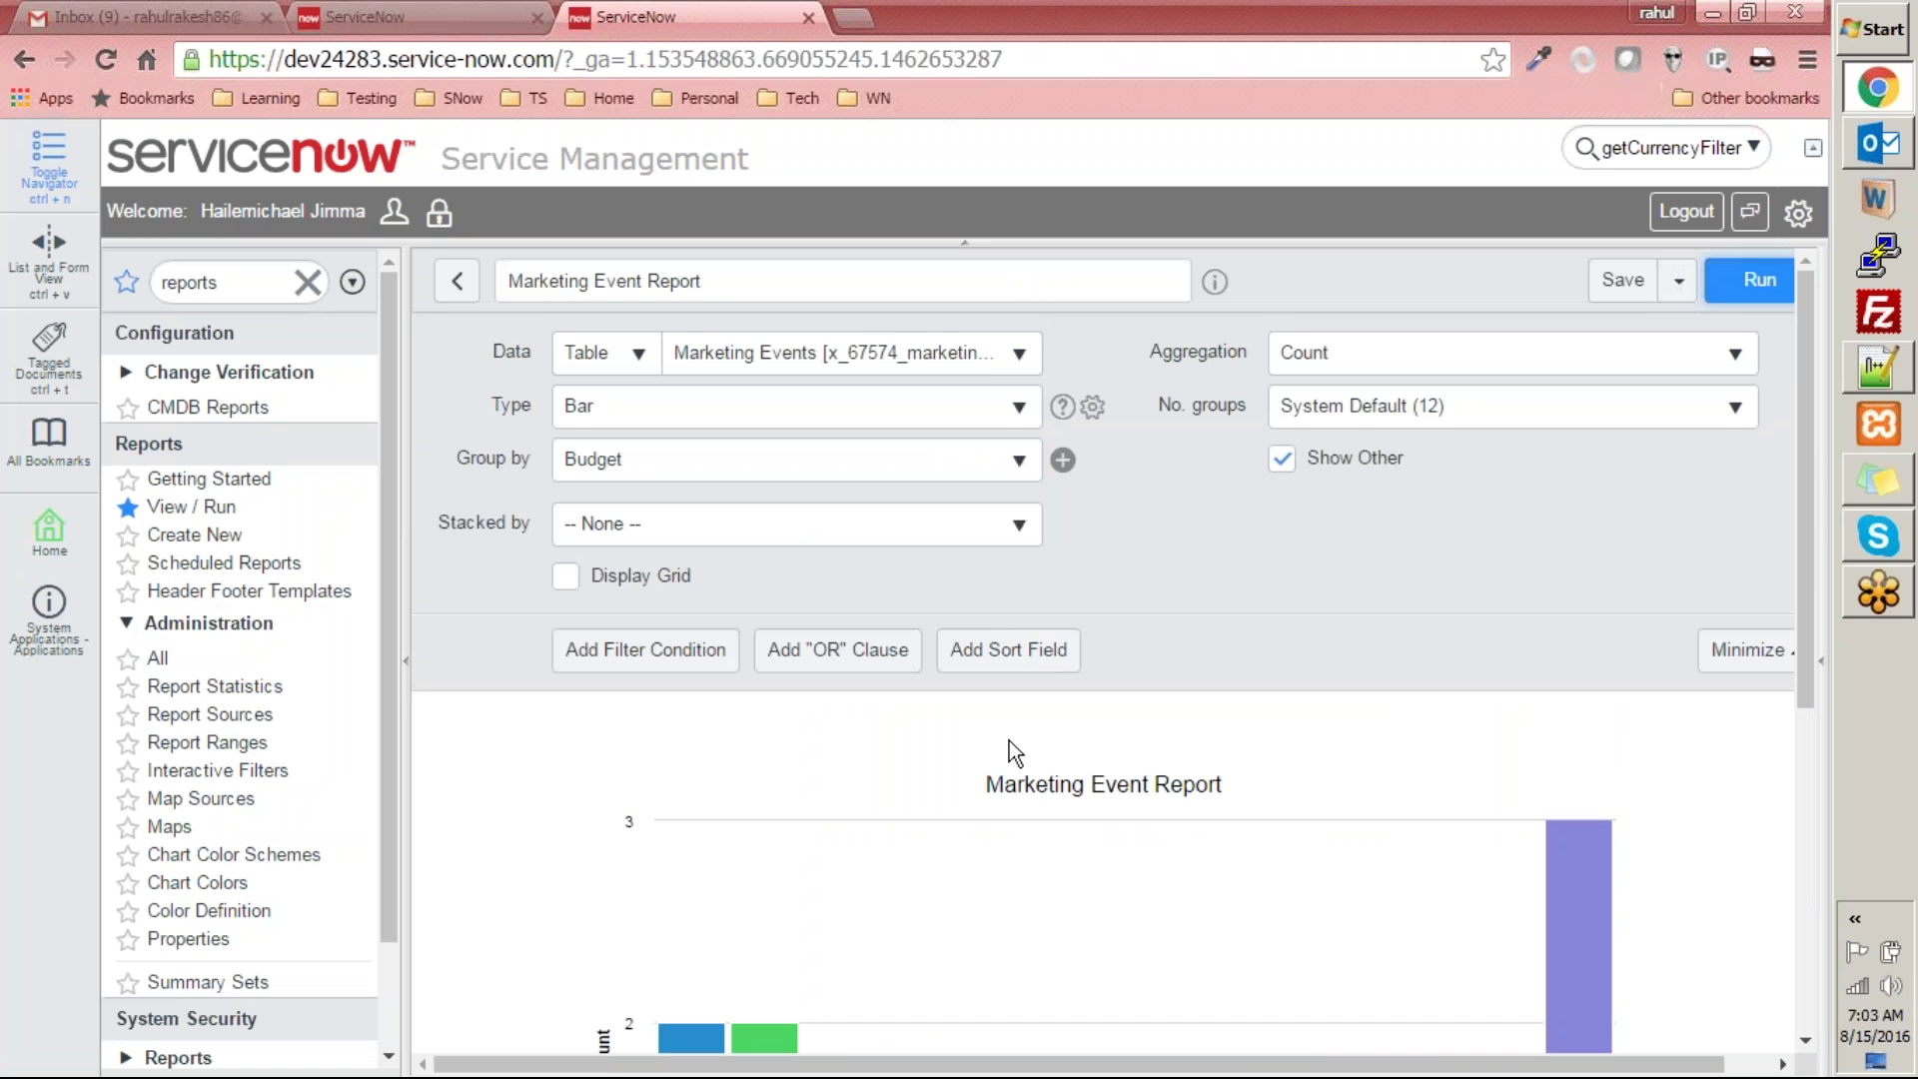
# - Save Marketing Event Report, checking the Save dropdown options before and after saving
pyautogui.hscroll(1, 899, 1074)
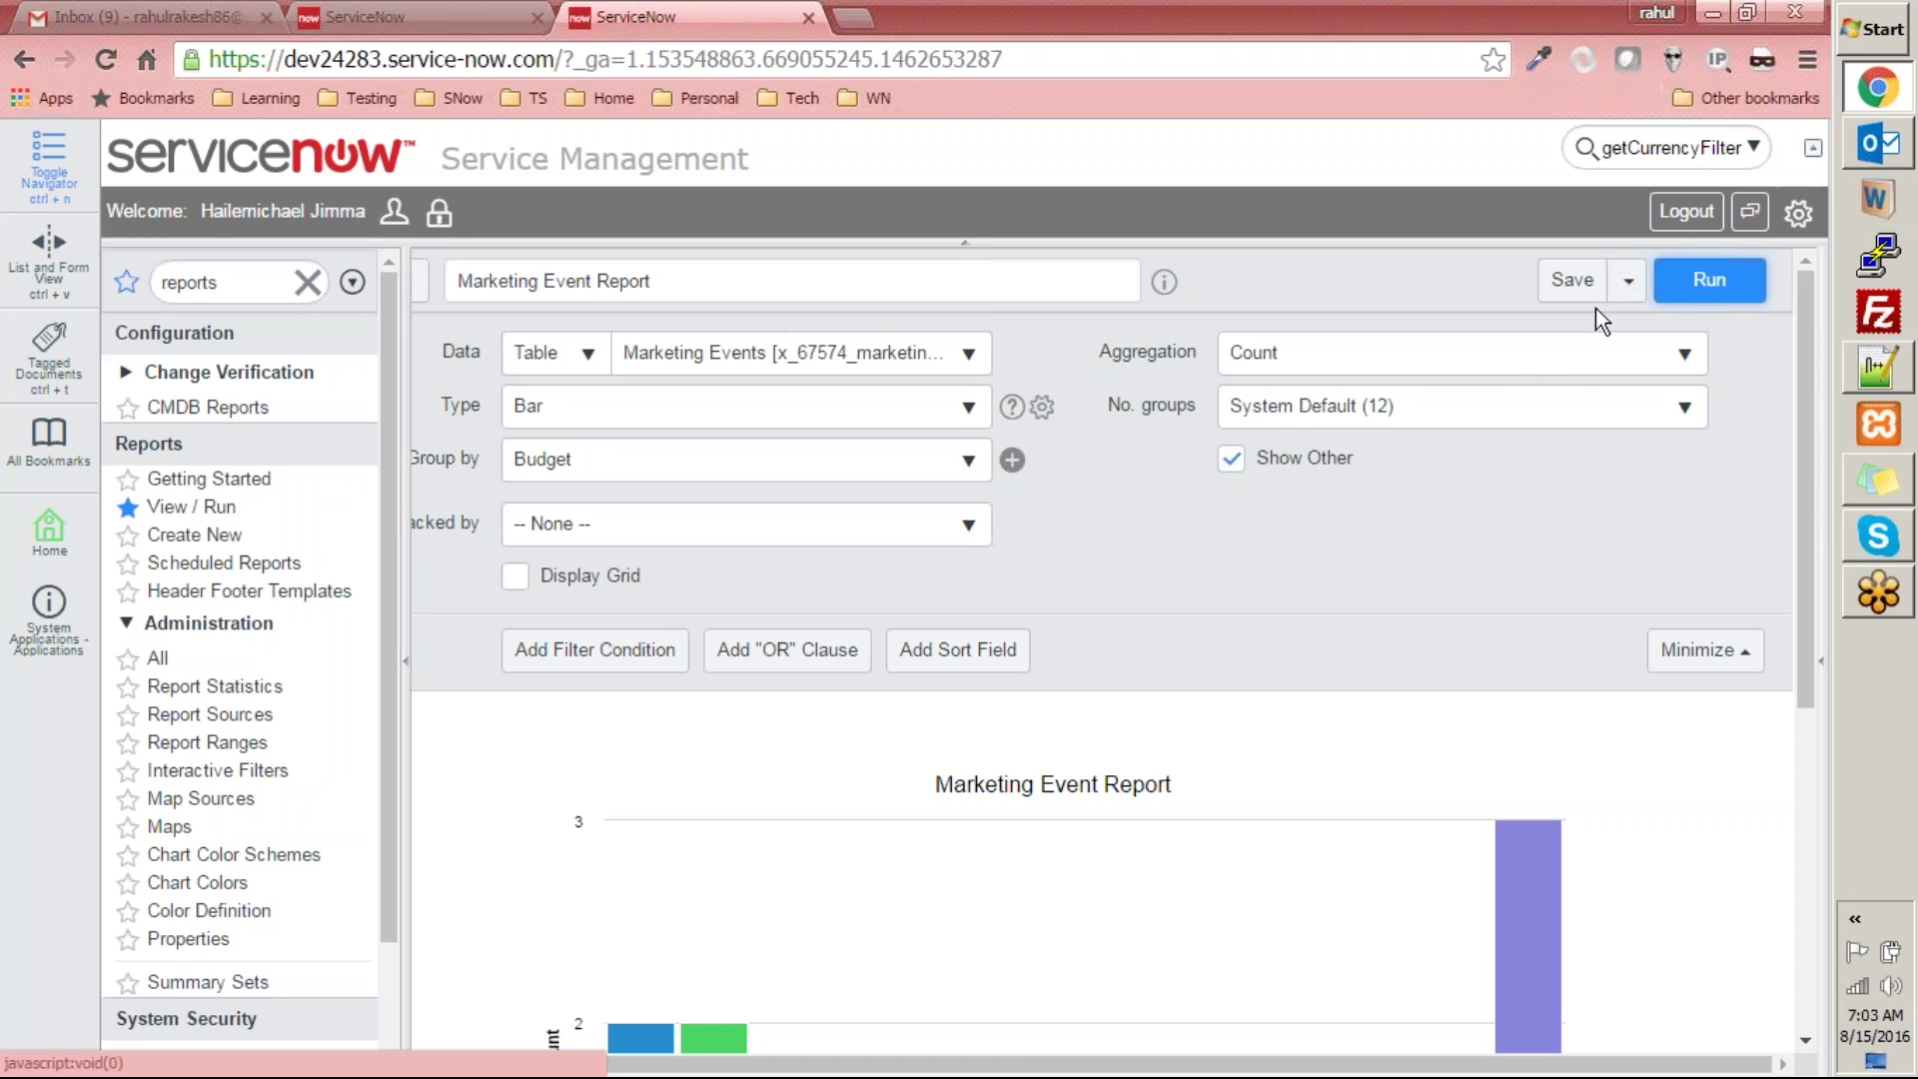
pyautogui.click(1629, 288)
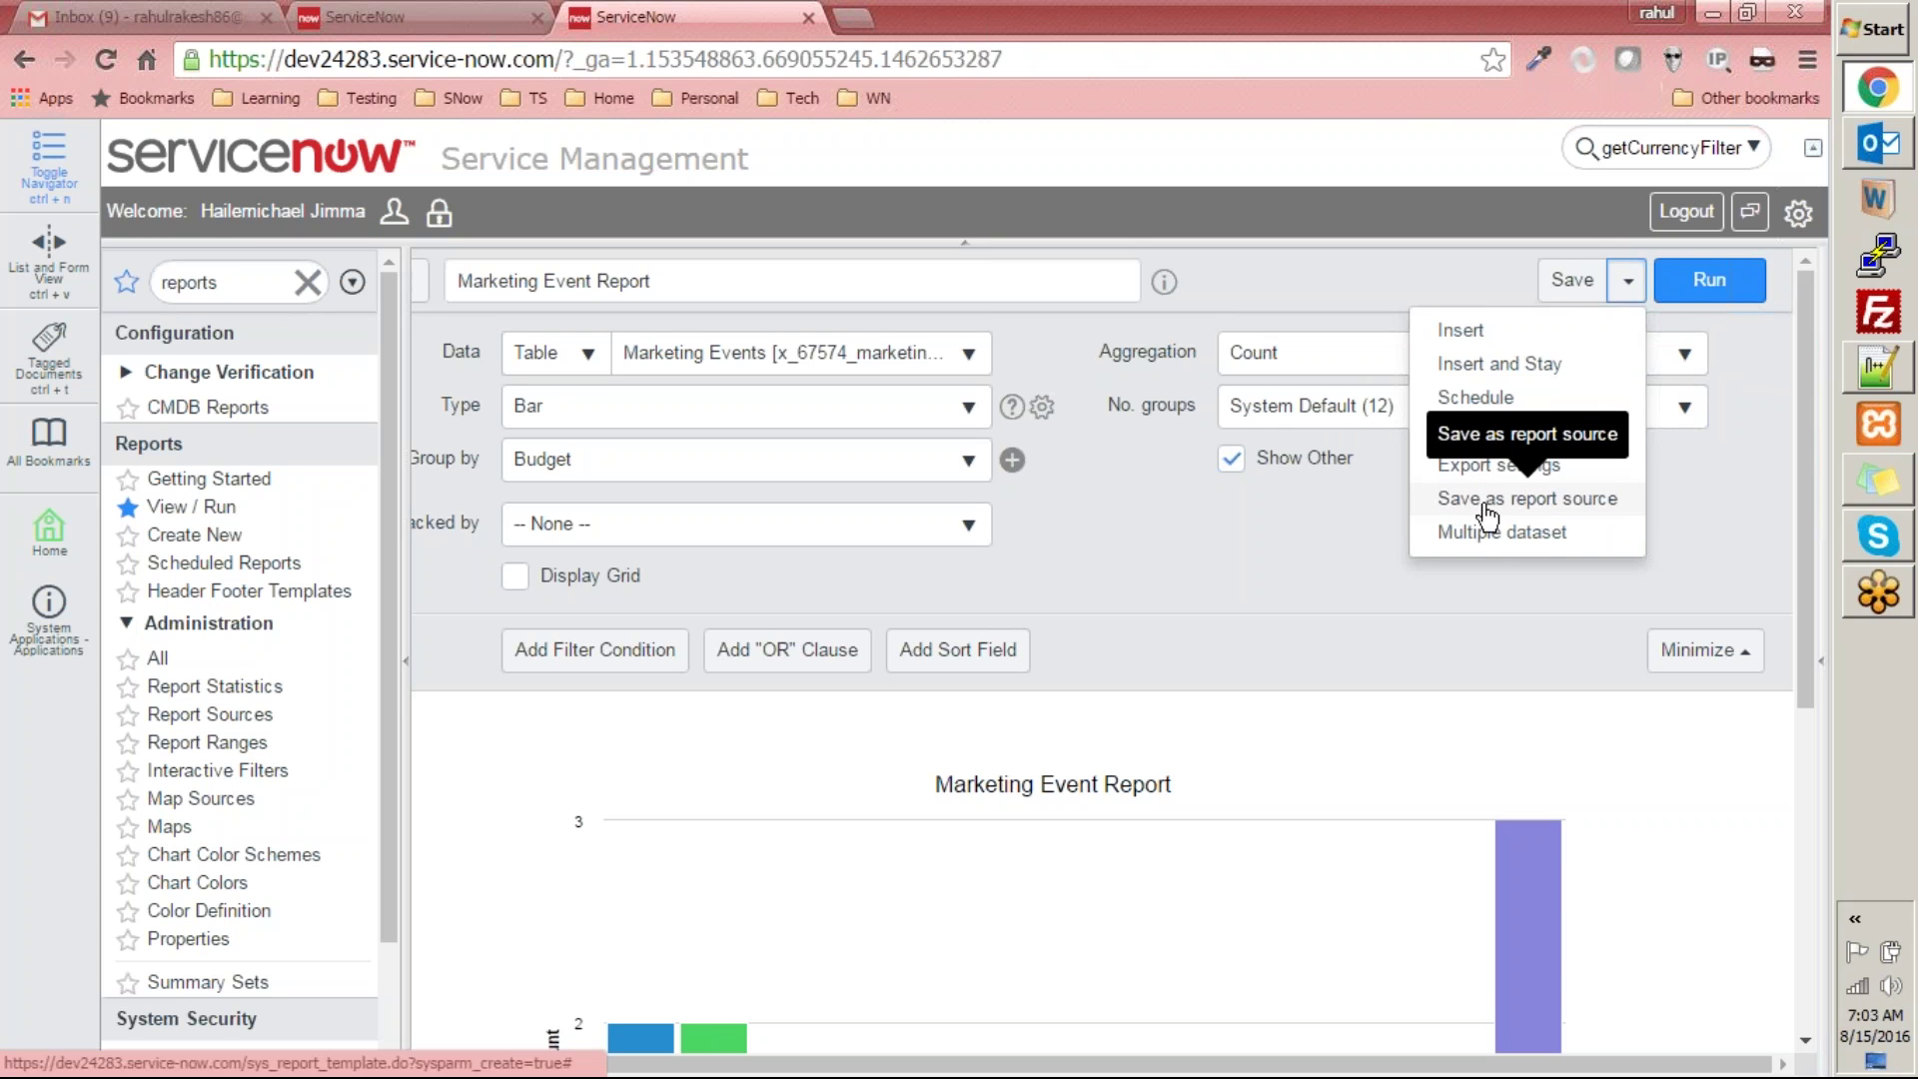
pyautogui.click(1558, 534)
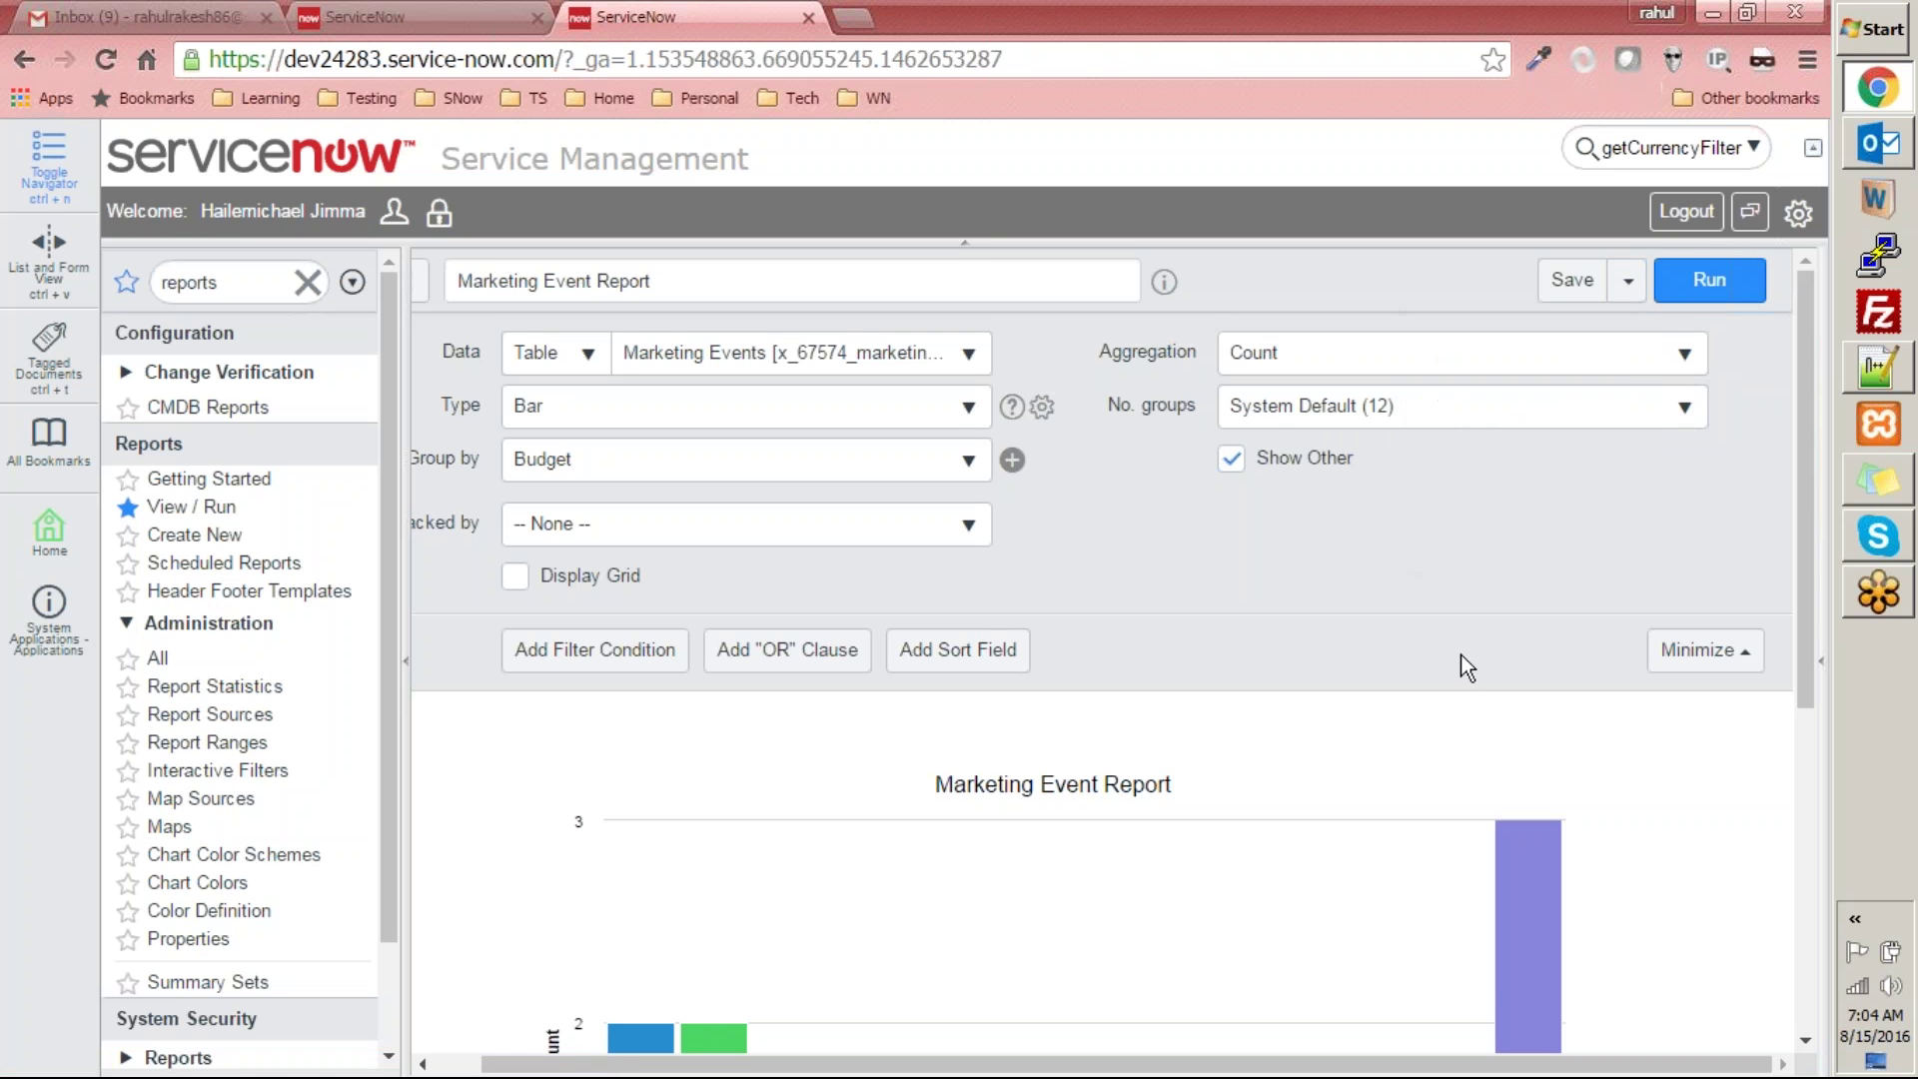
pyautogui.click(1573, 282)
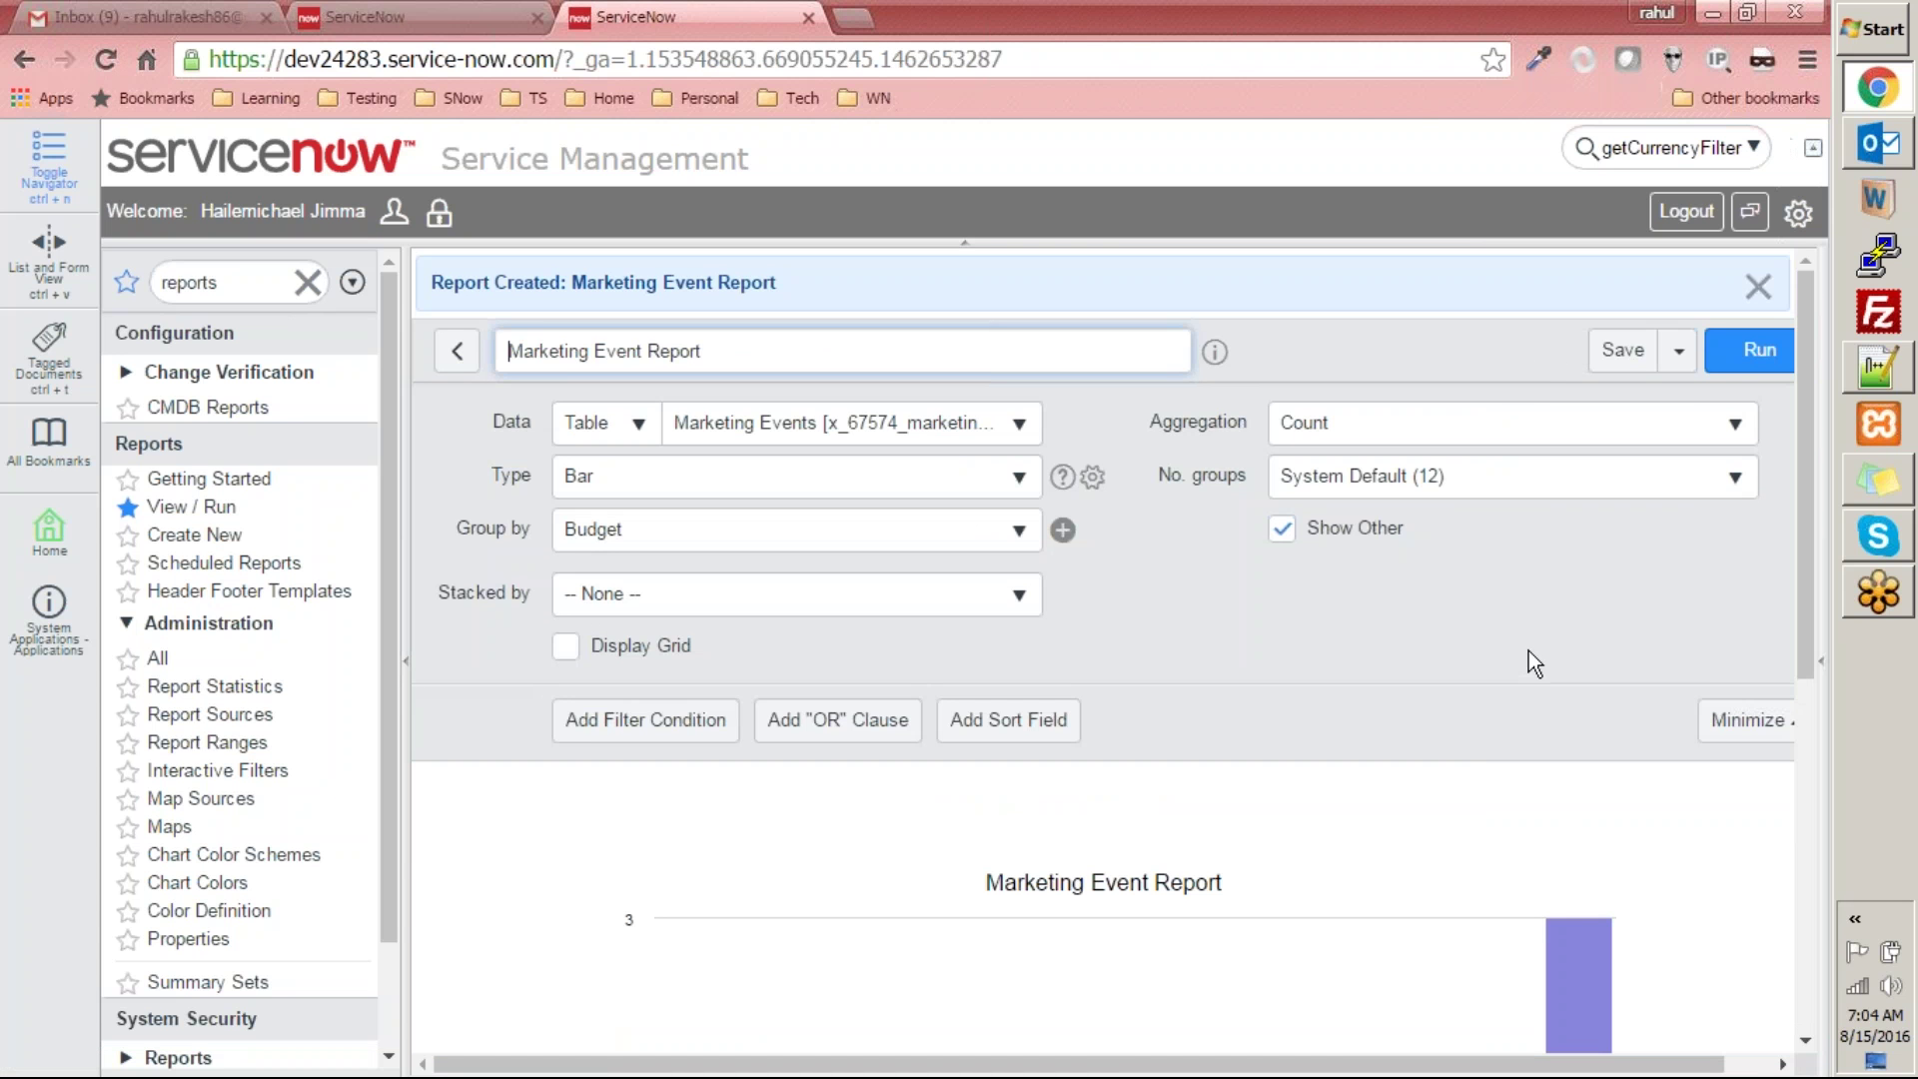
pyautogui.click(1679, 352)
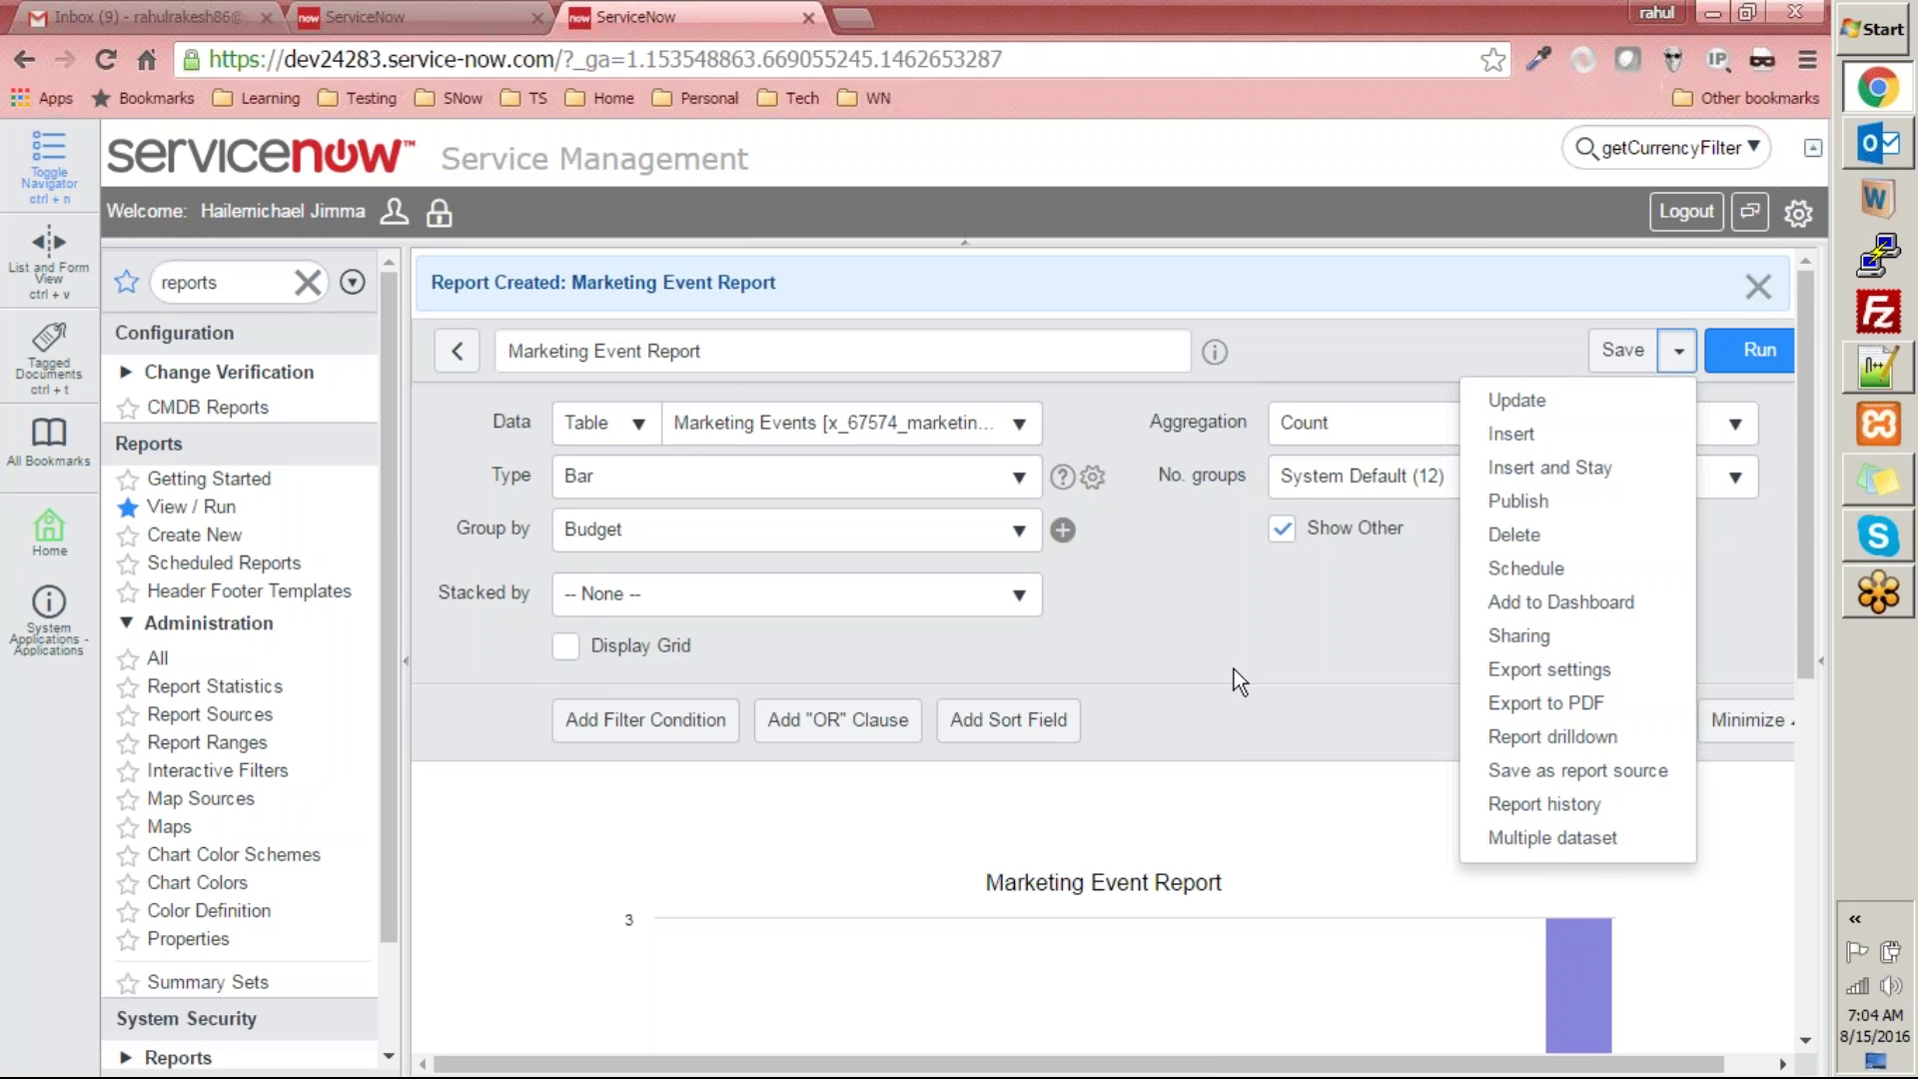
pyautogui.click(1238, 638)
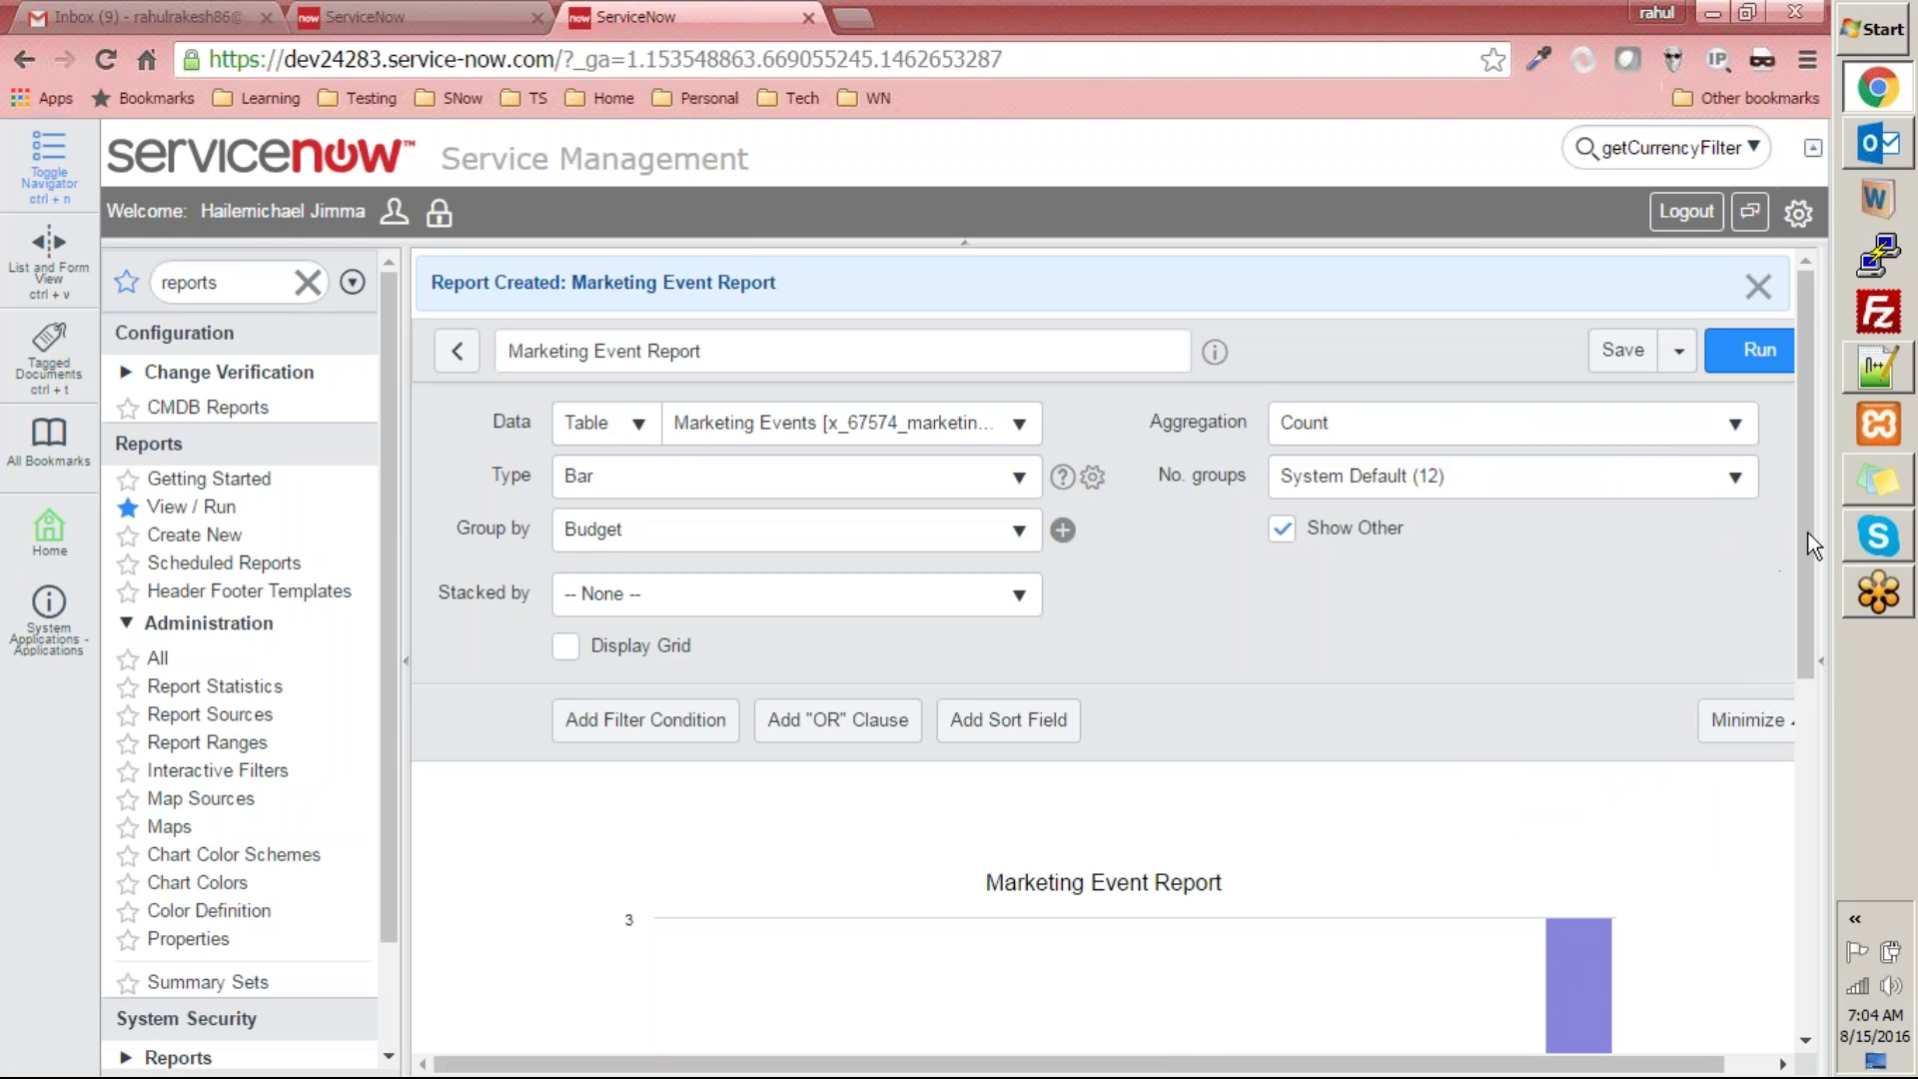
pyautogui.scroll(-5, 1815, 544)
pyautogui.scroll(5, 1815, 545)
pyautogui.moveTo(1881, 452); pyautogui.dragTo(1782, 369)
pyautogui.click(1679, 351)
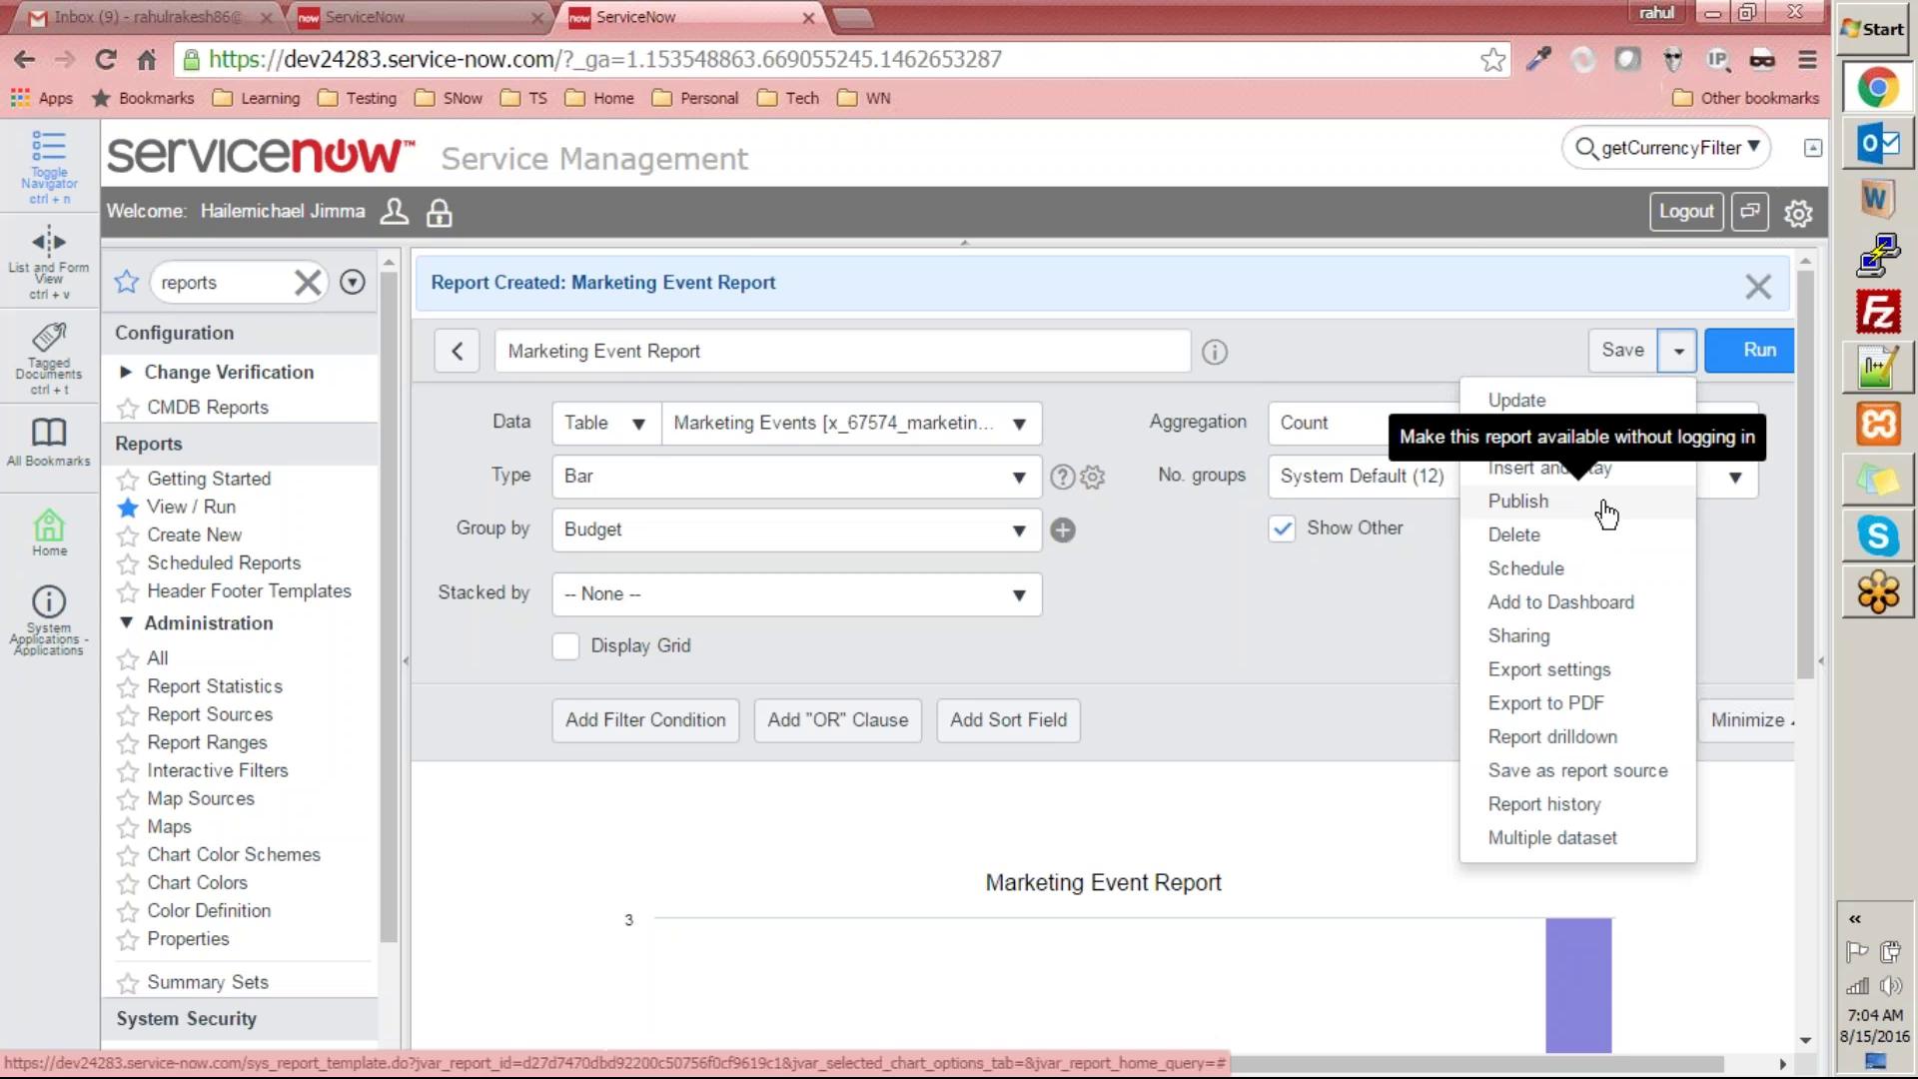
# - Publish the report, open its public report URL in a new tab, then return to the builder
pyautogui.click(1548, 516)
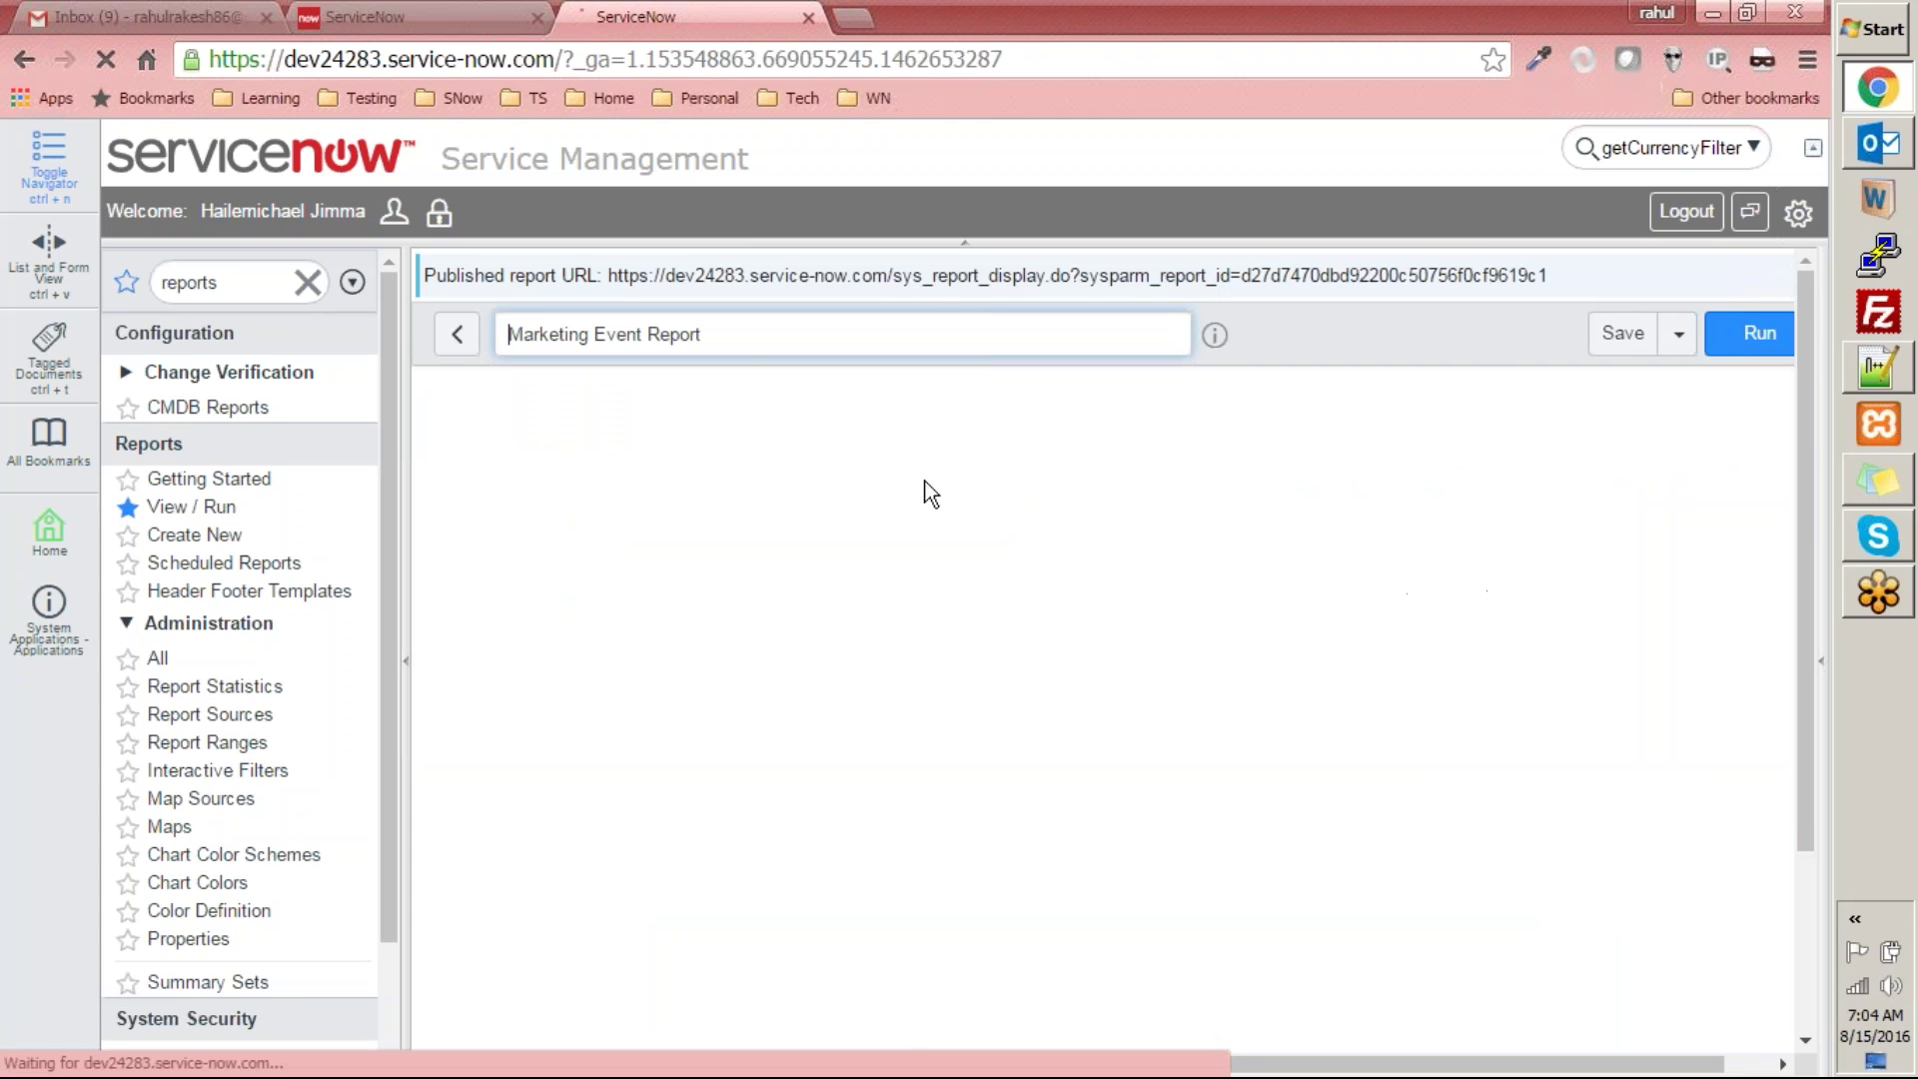
pyautogui.moveTo(562, 273); pyautogui.dragTo(1474, 271)
pyautogui.click(1038, 280)
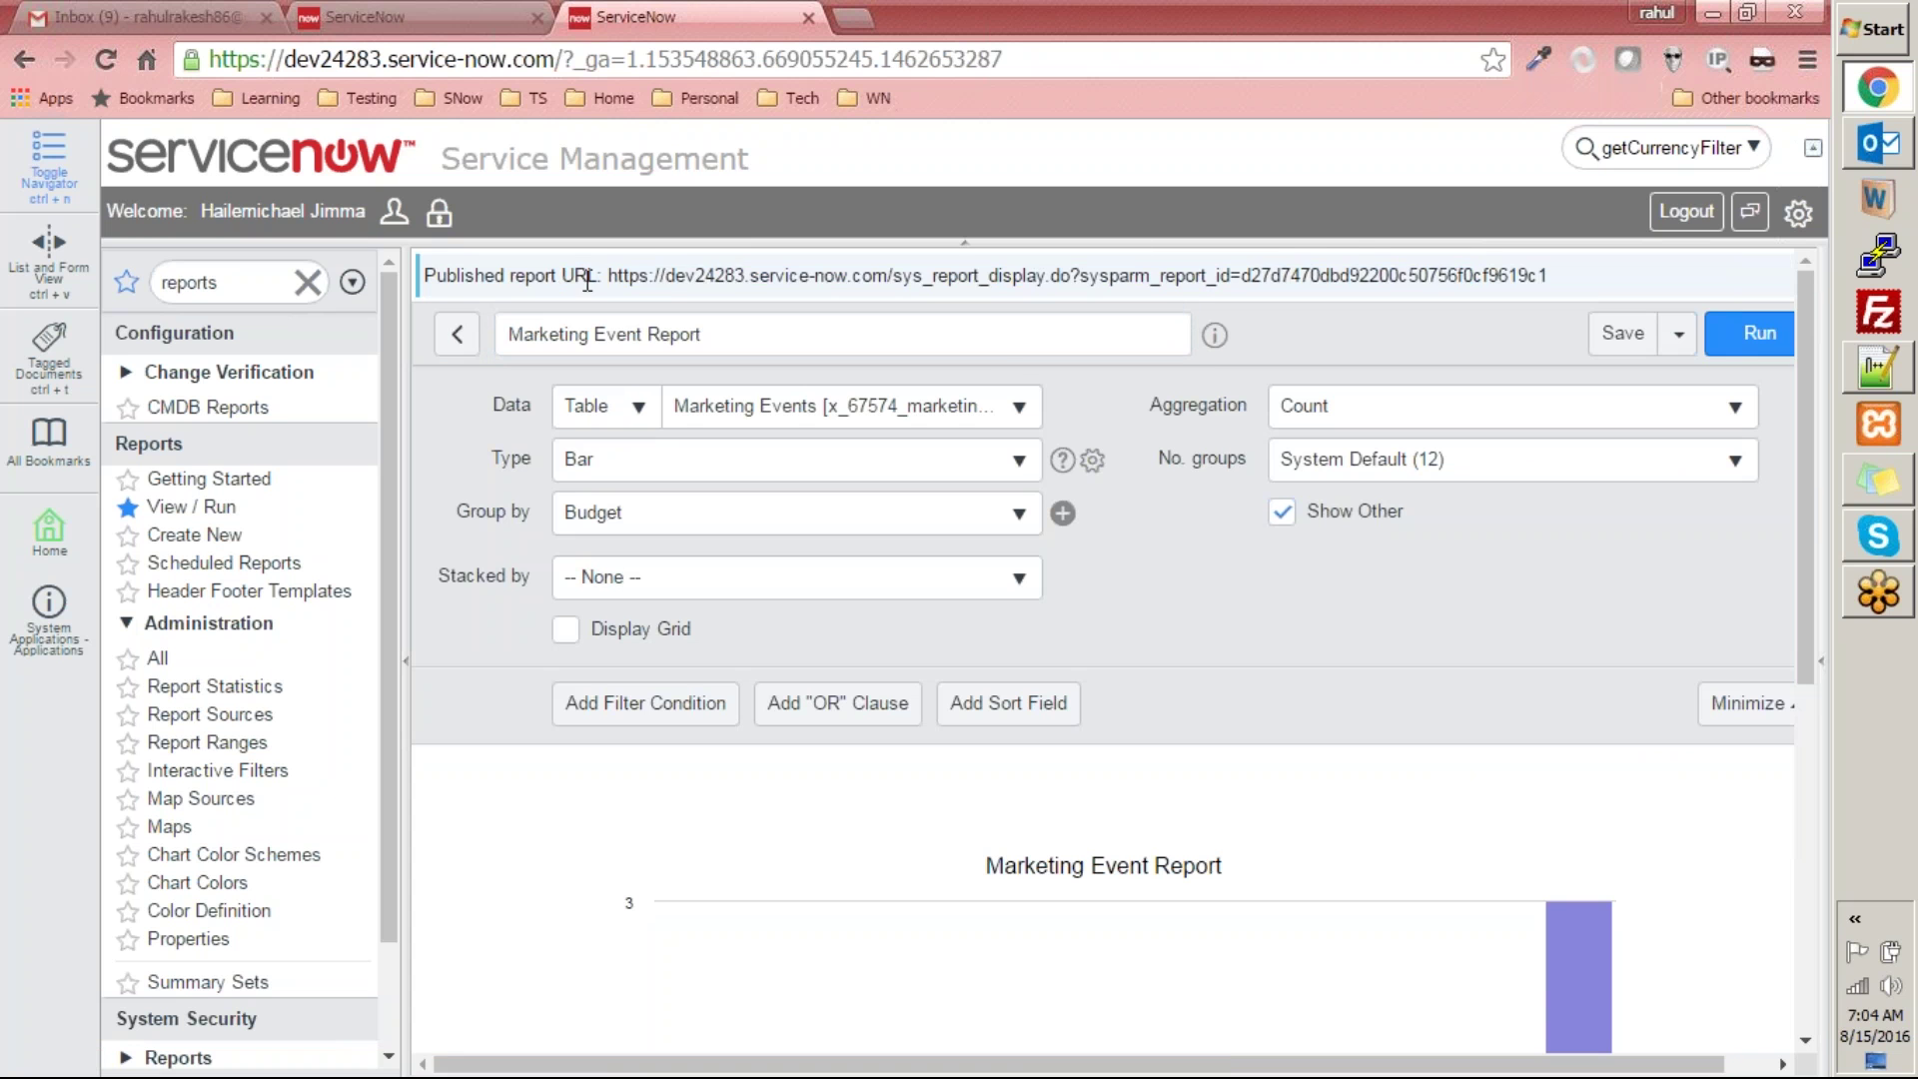
pyautogui.moveTo(610, 275); pyautogui.dragTo(1556, 267)
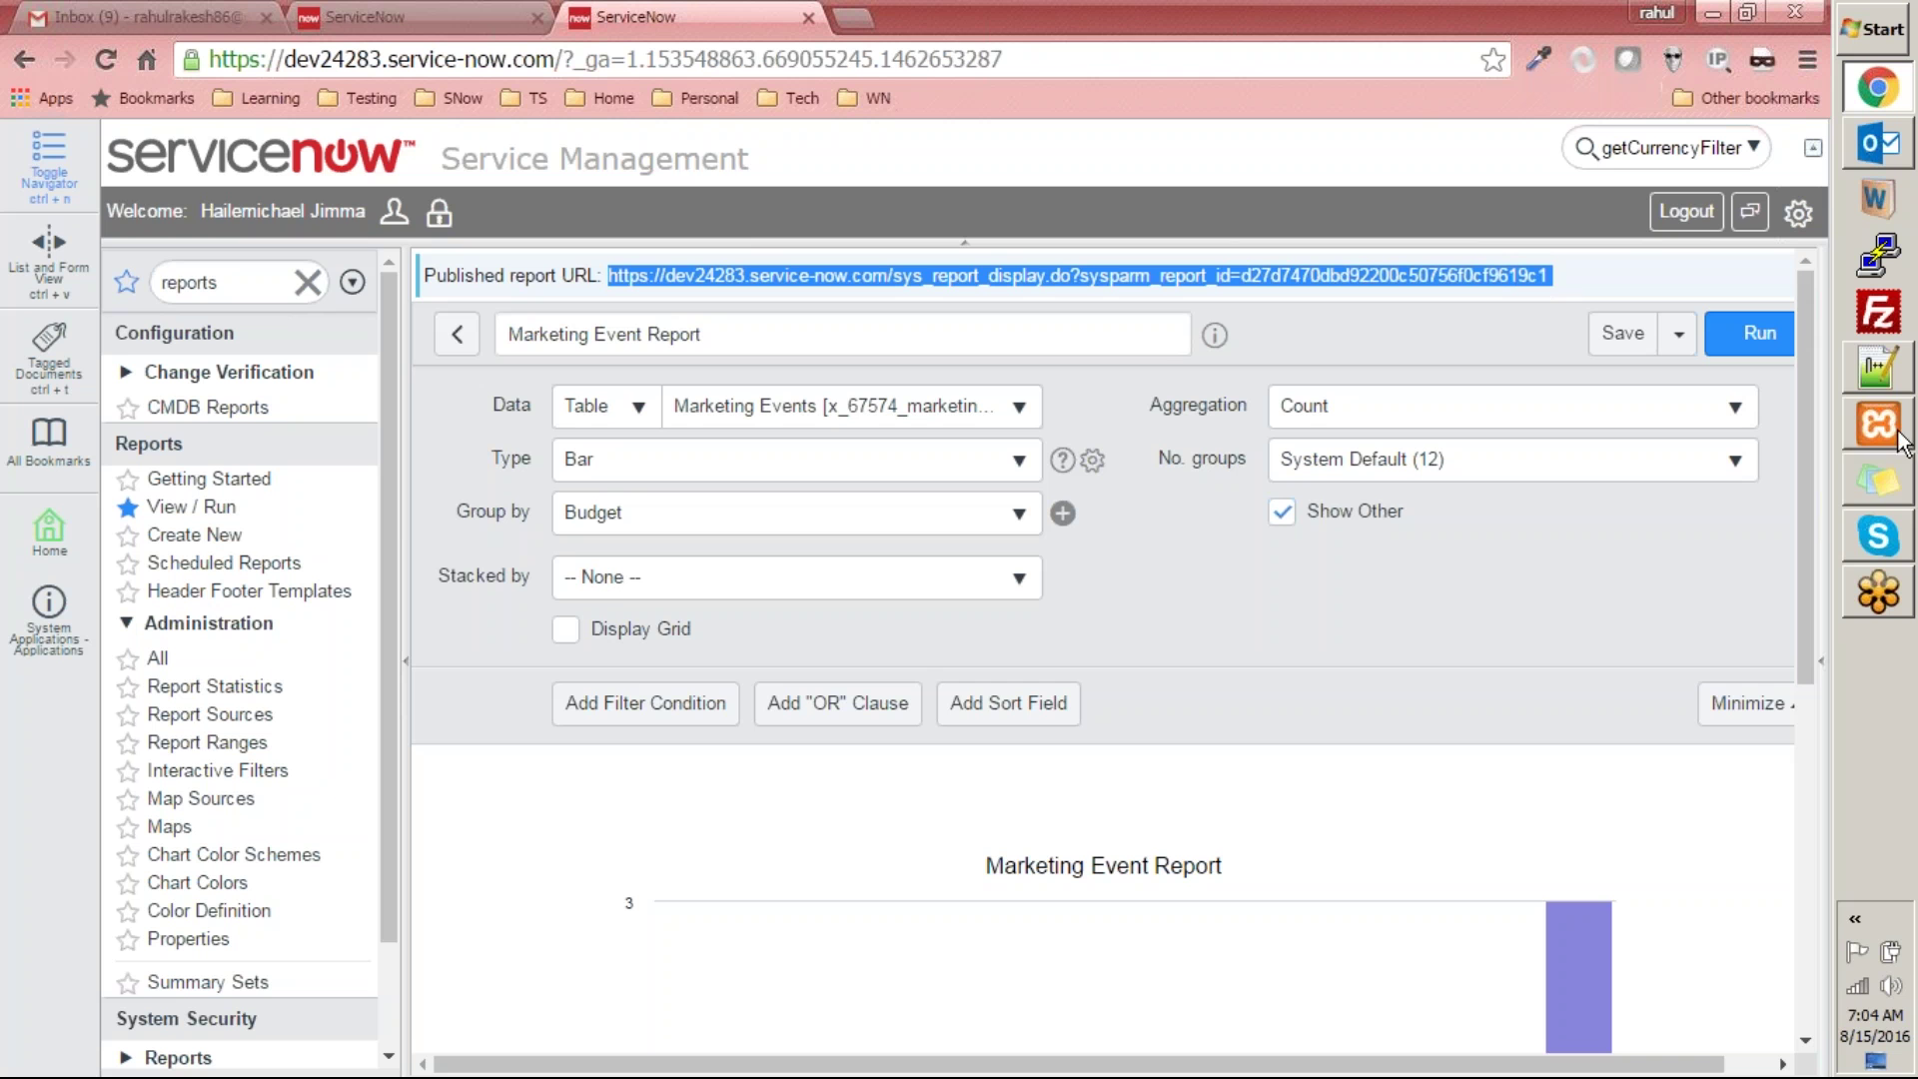
pyautogui.click(1761, 48)
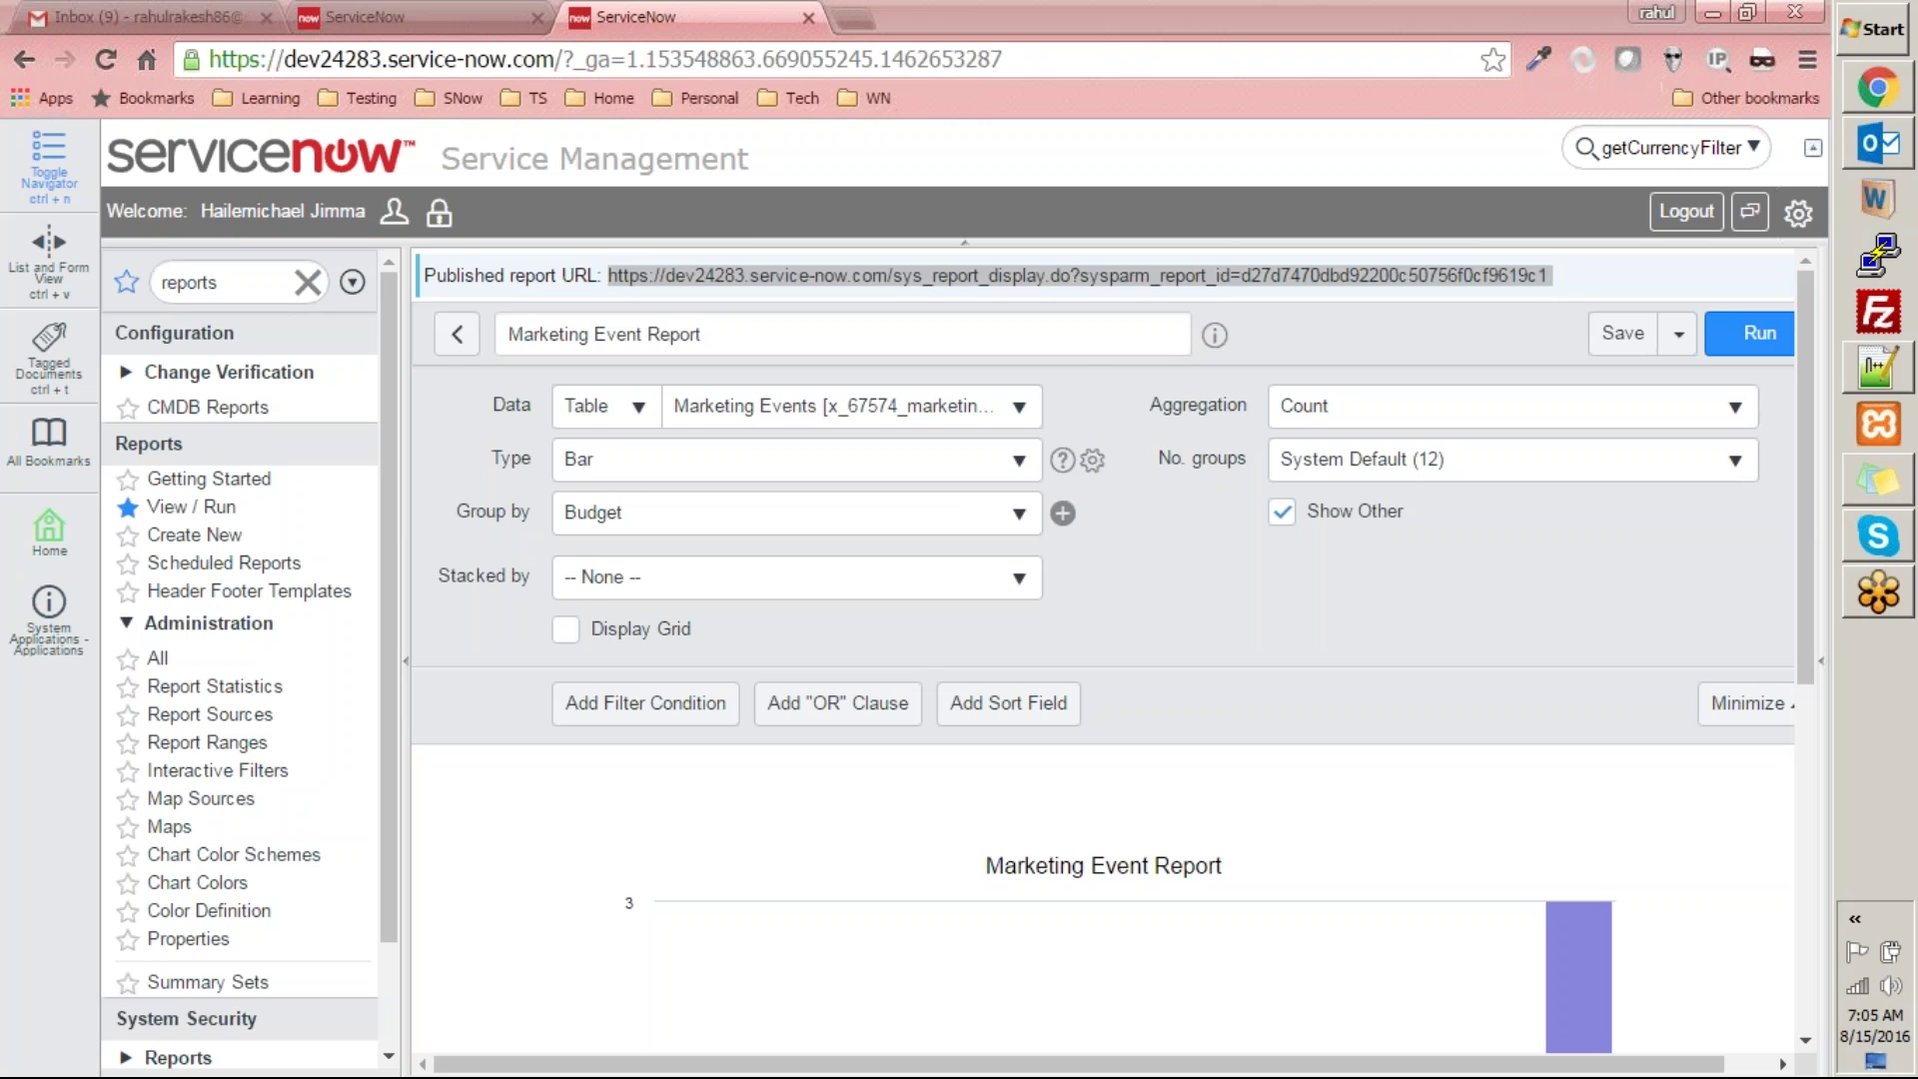
pyautogui.click(1085, 337)
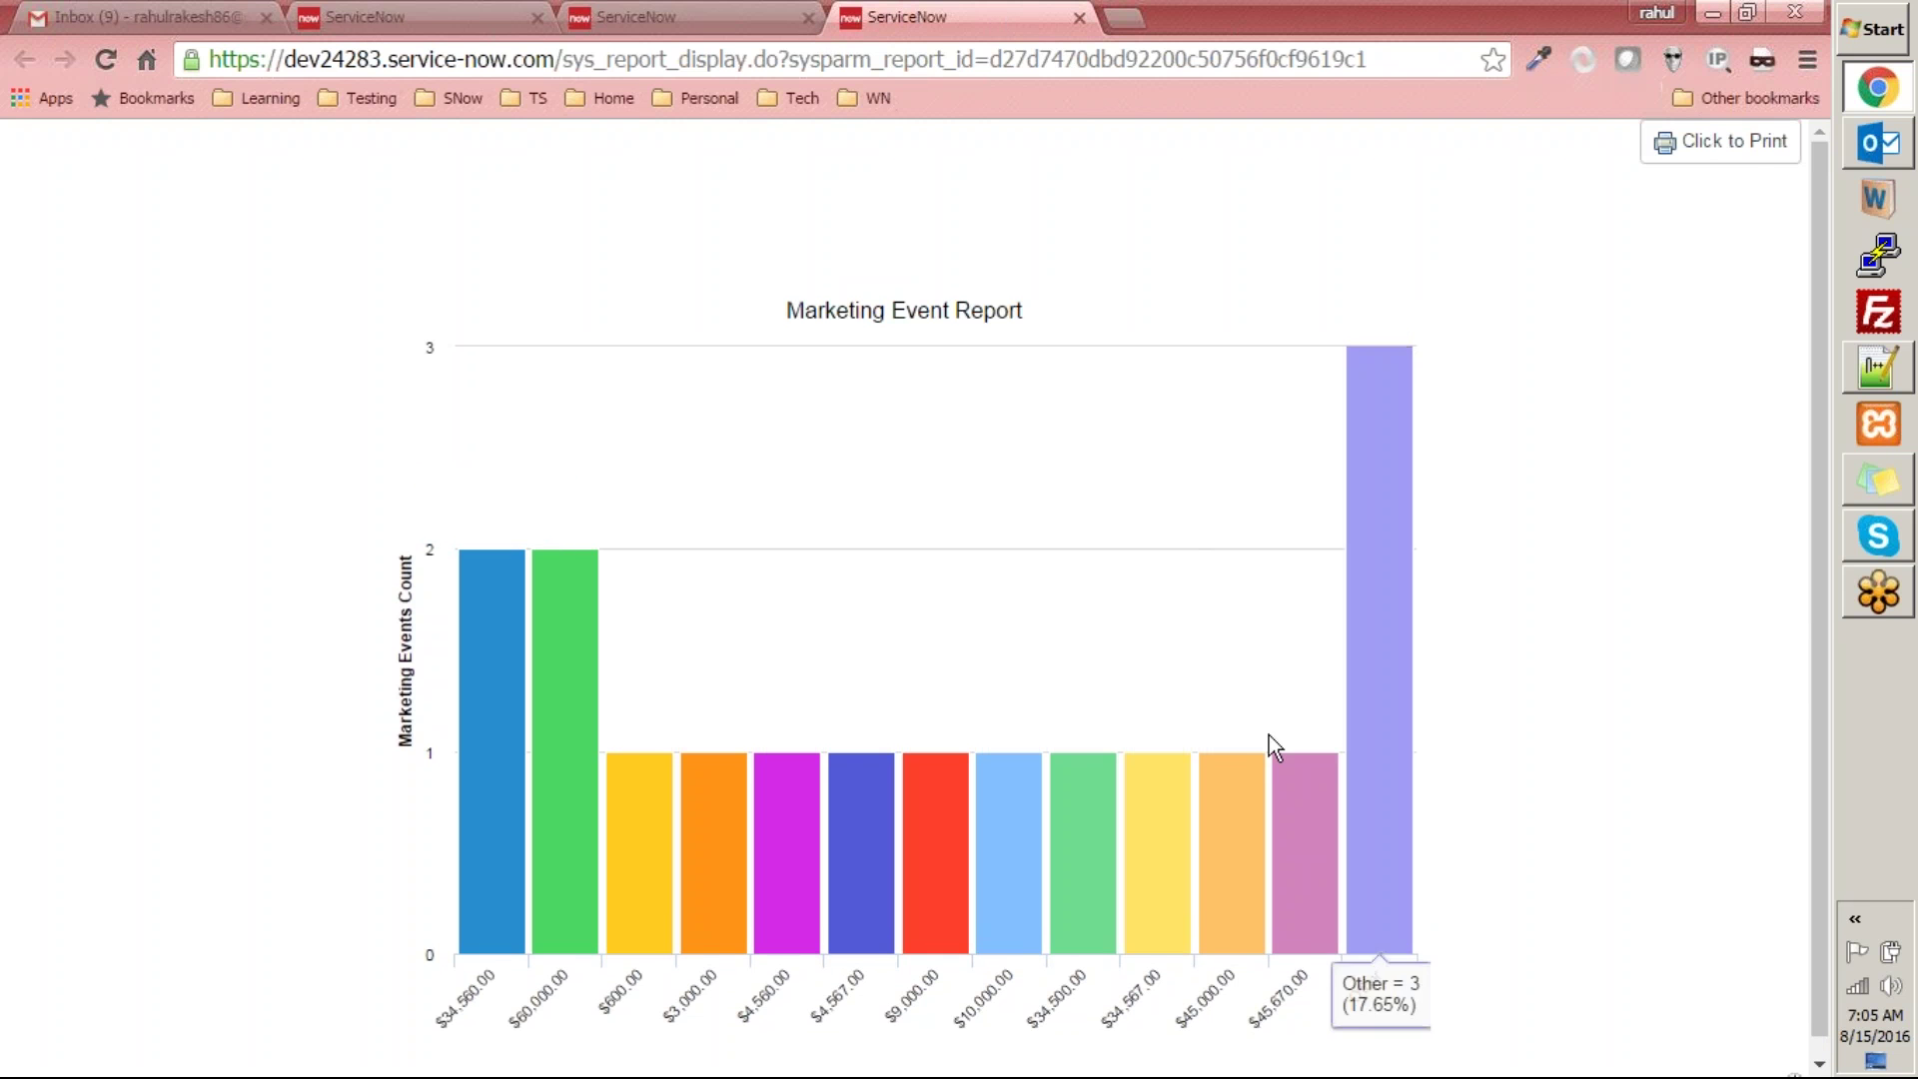
pyautogui.click(679, 17)
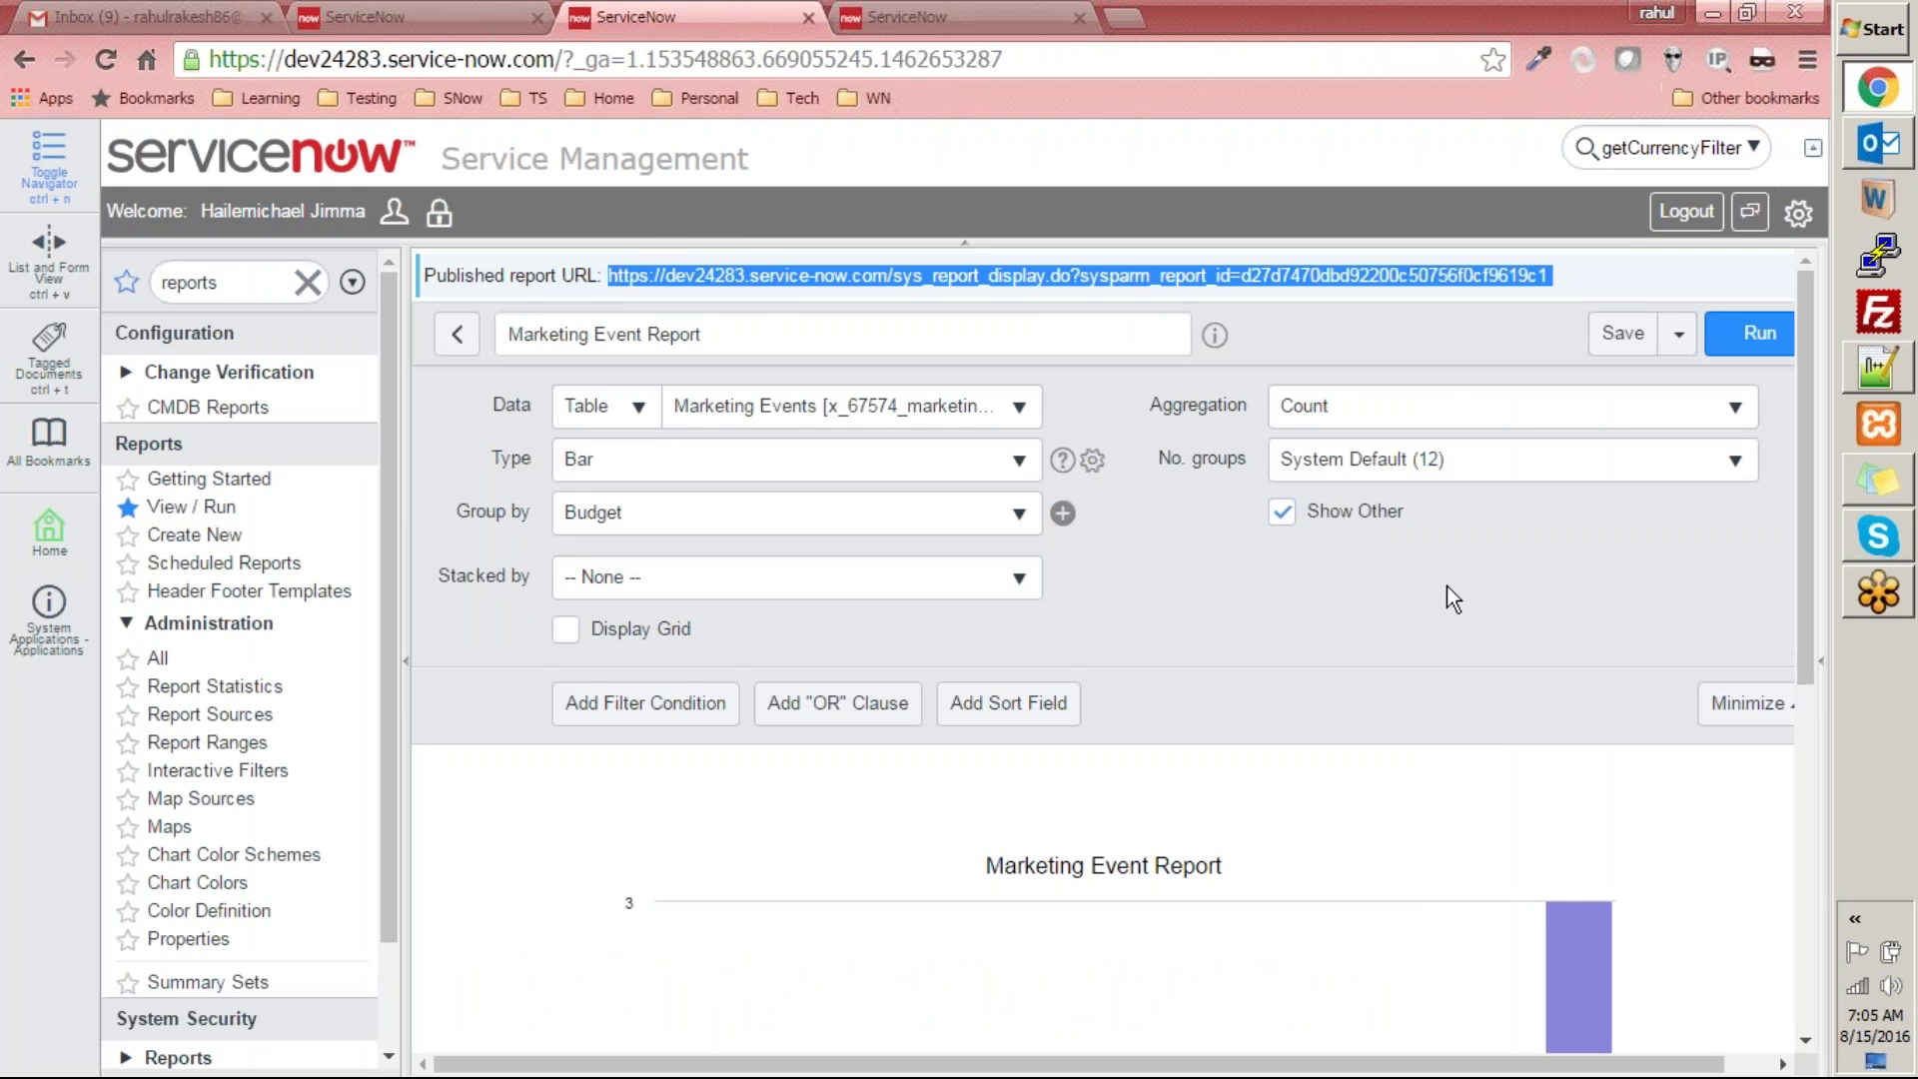
pyautogui.press('super+r')
pyautogui.write('iexplor')
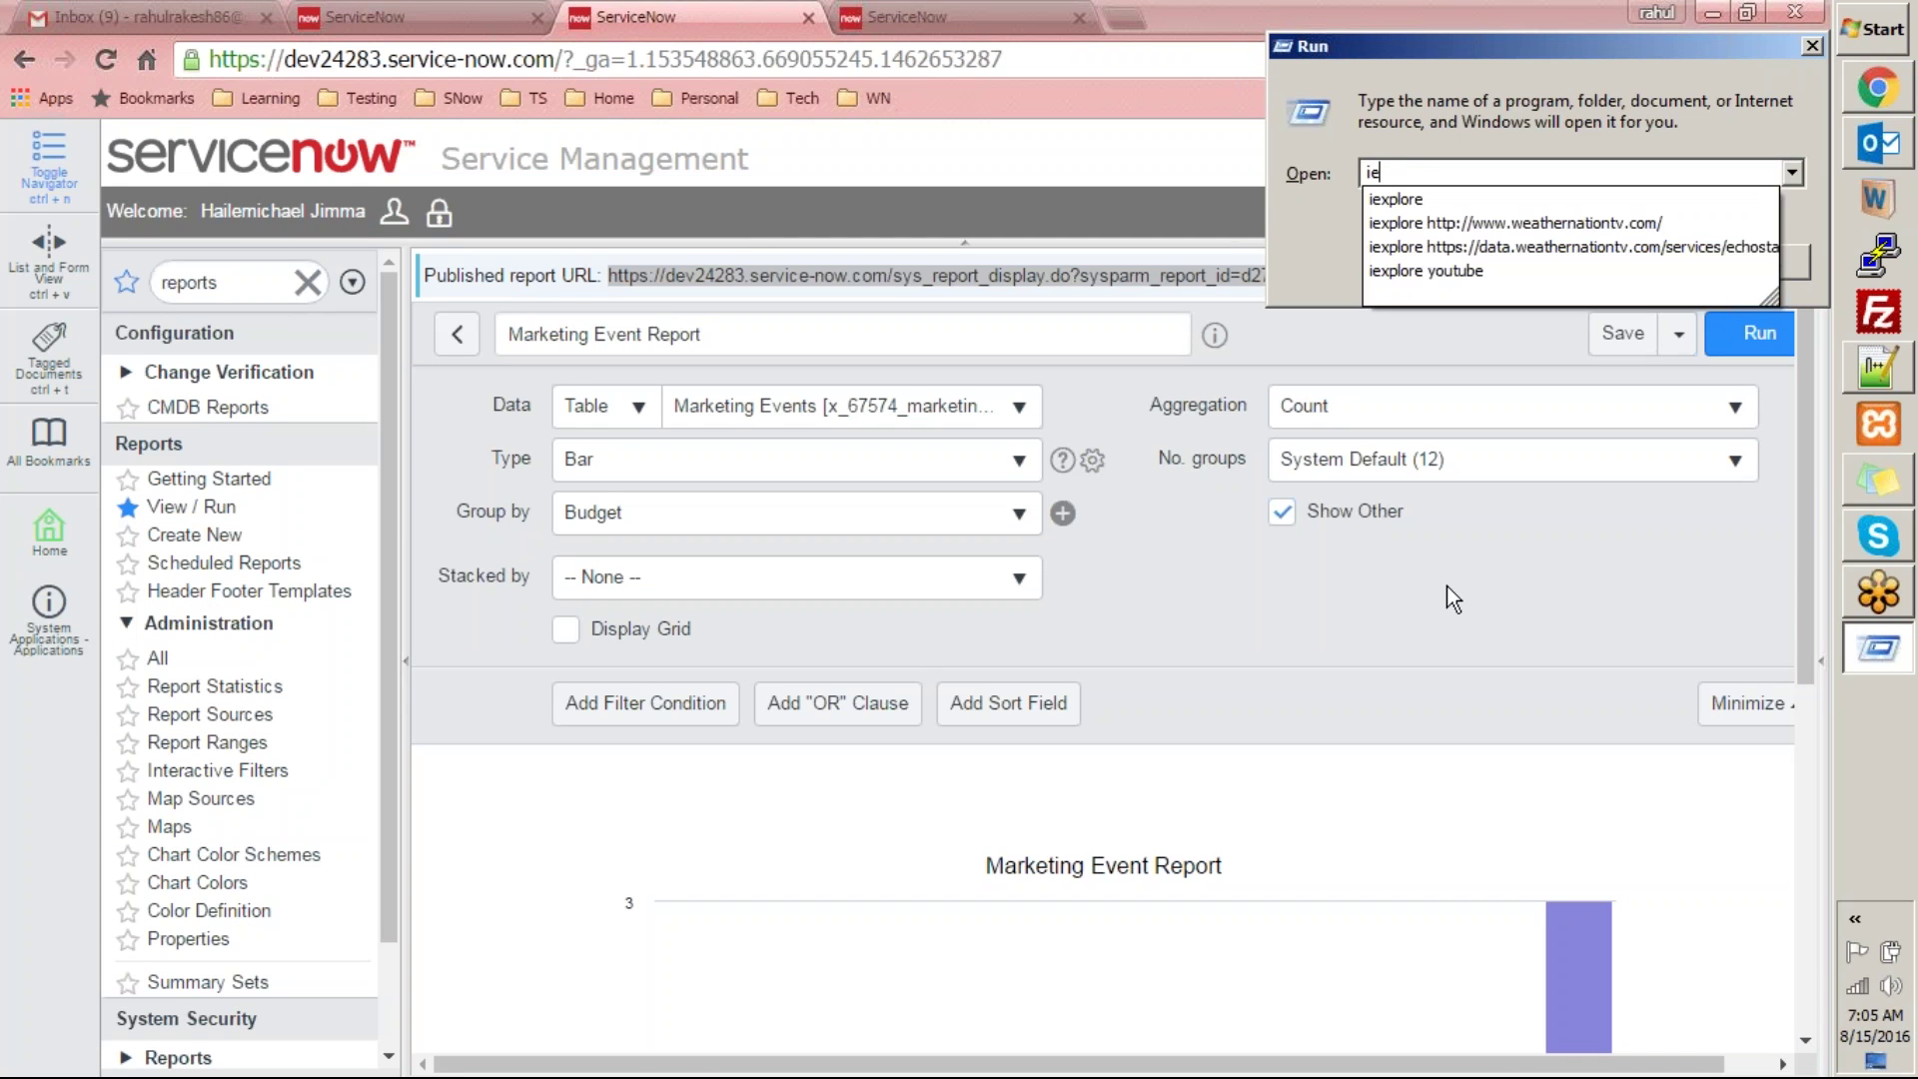
pyautogui.press('Return')
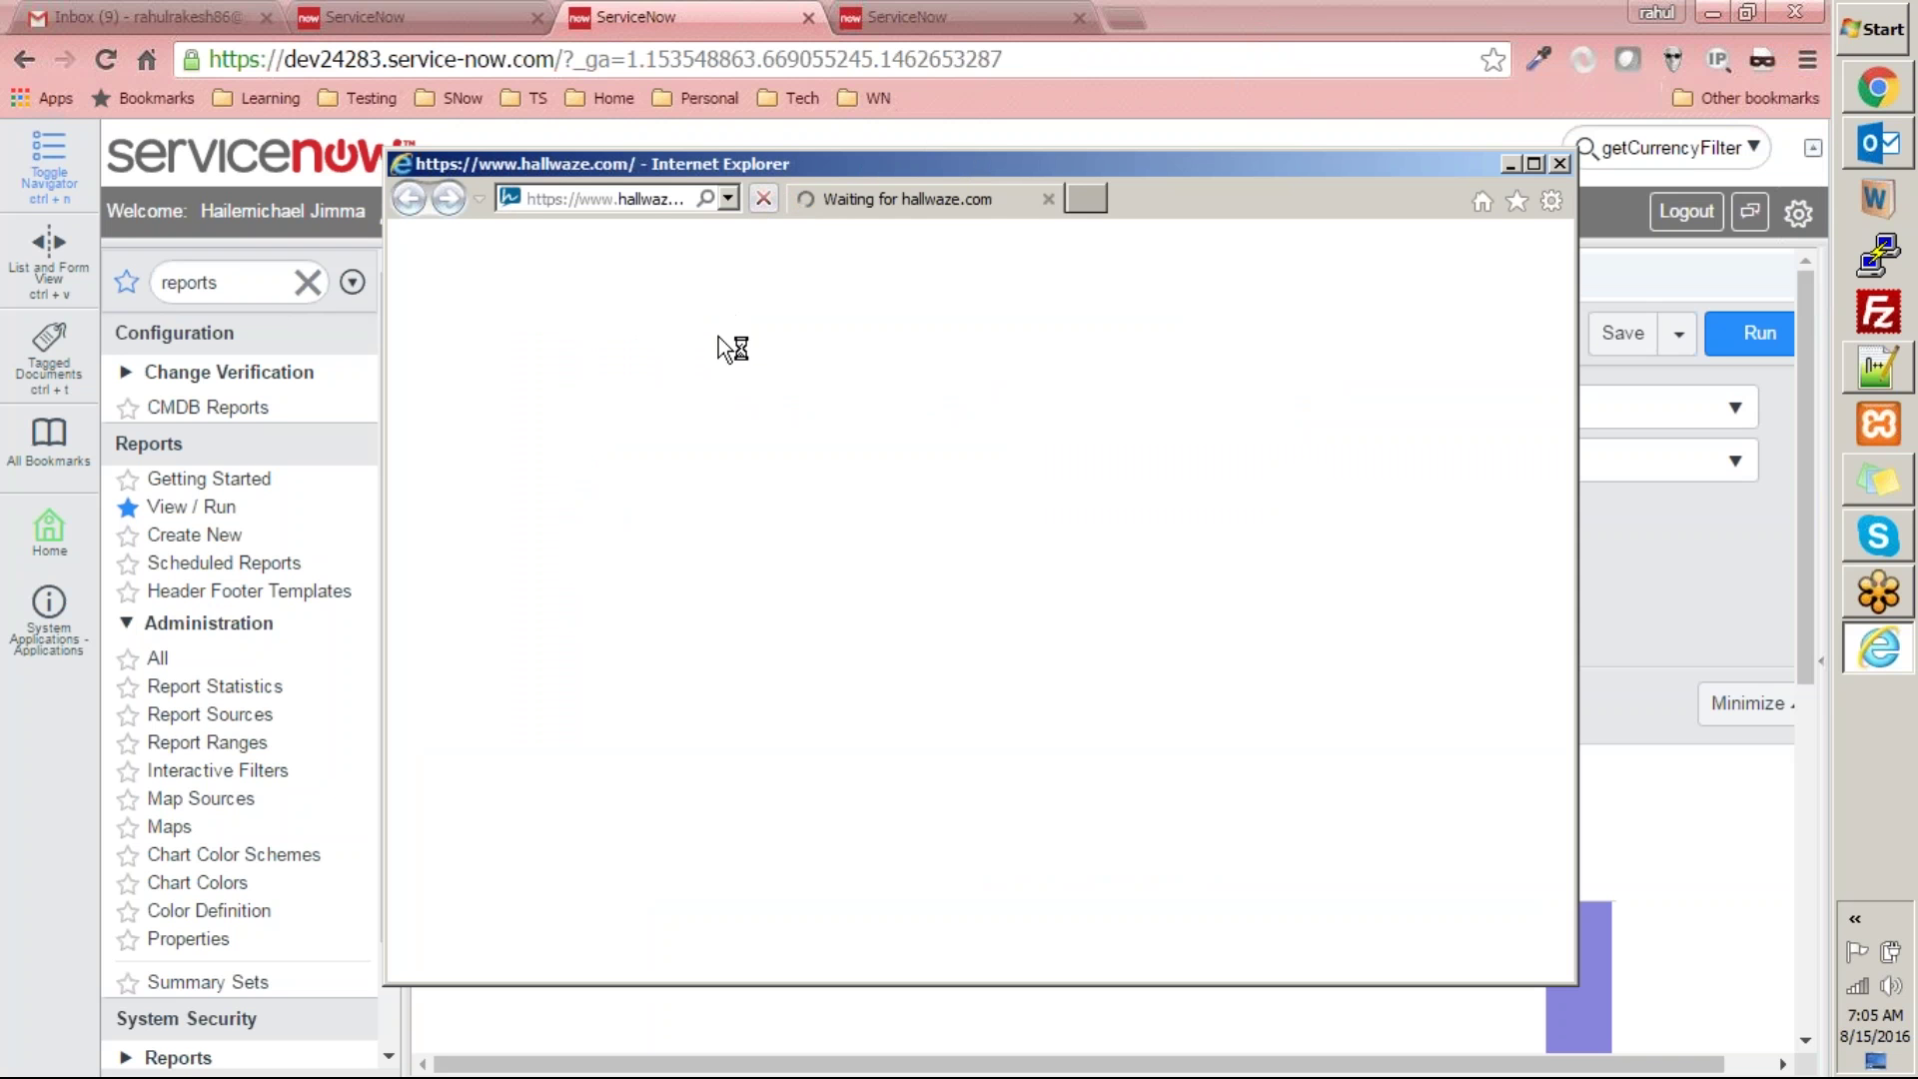
pyautogui.click(646, 199)
pyautogui.hotkey('ctrl', 'v')
pyautogui.press('Return')
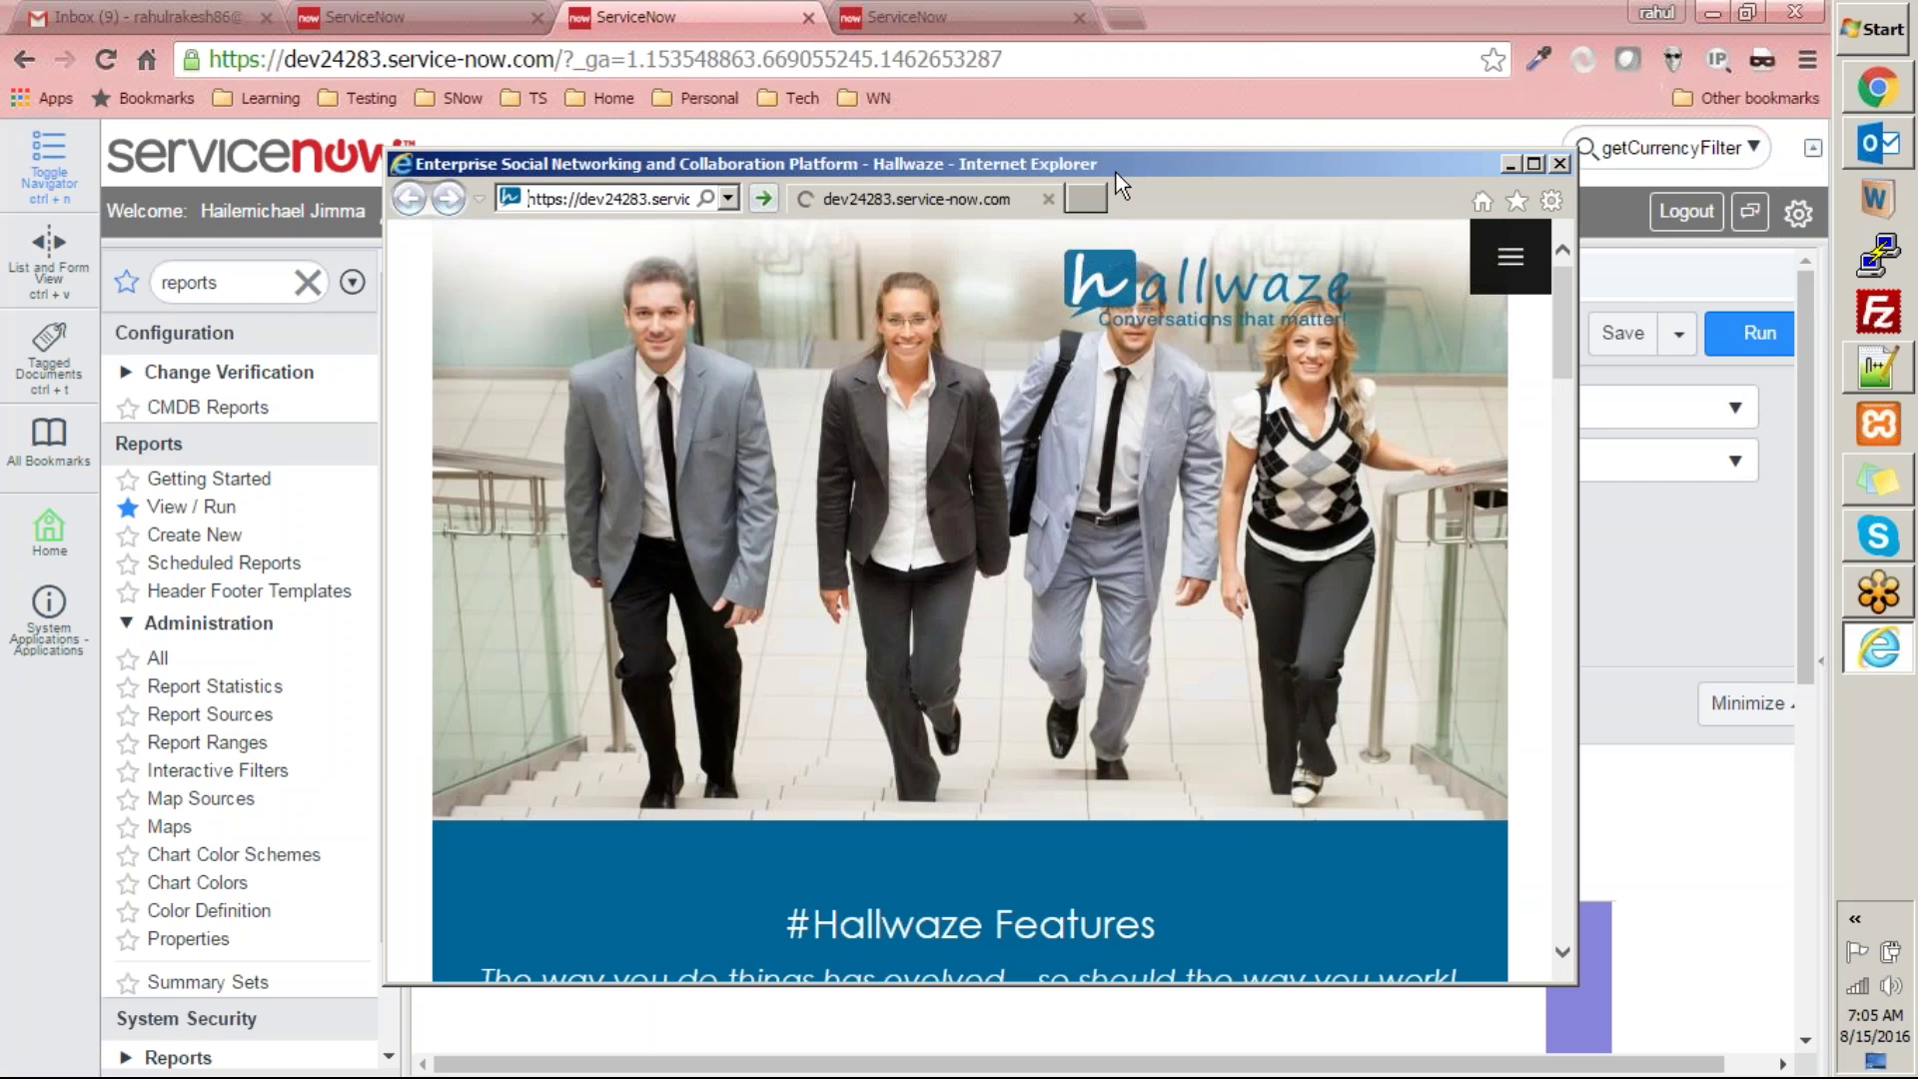
pyautogui.doubleClick(1116, 171)
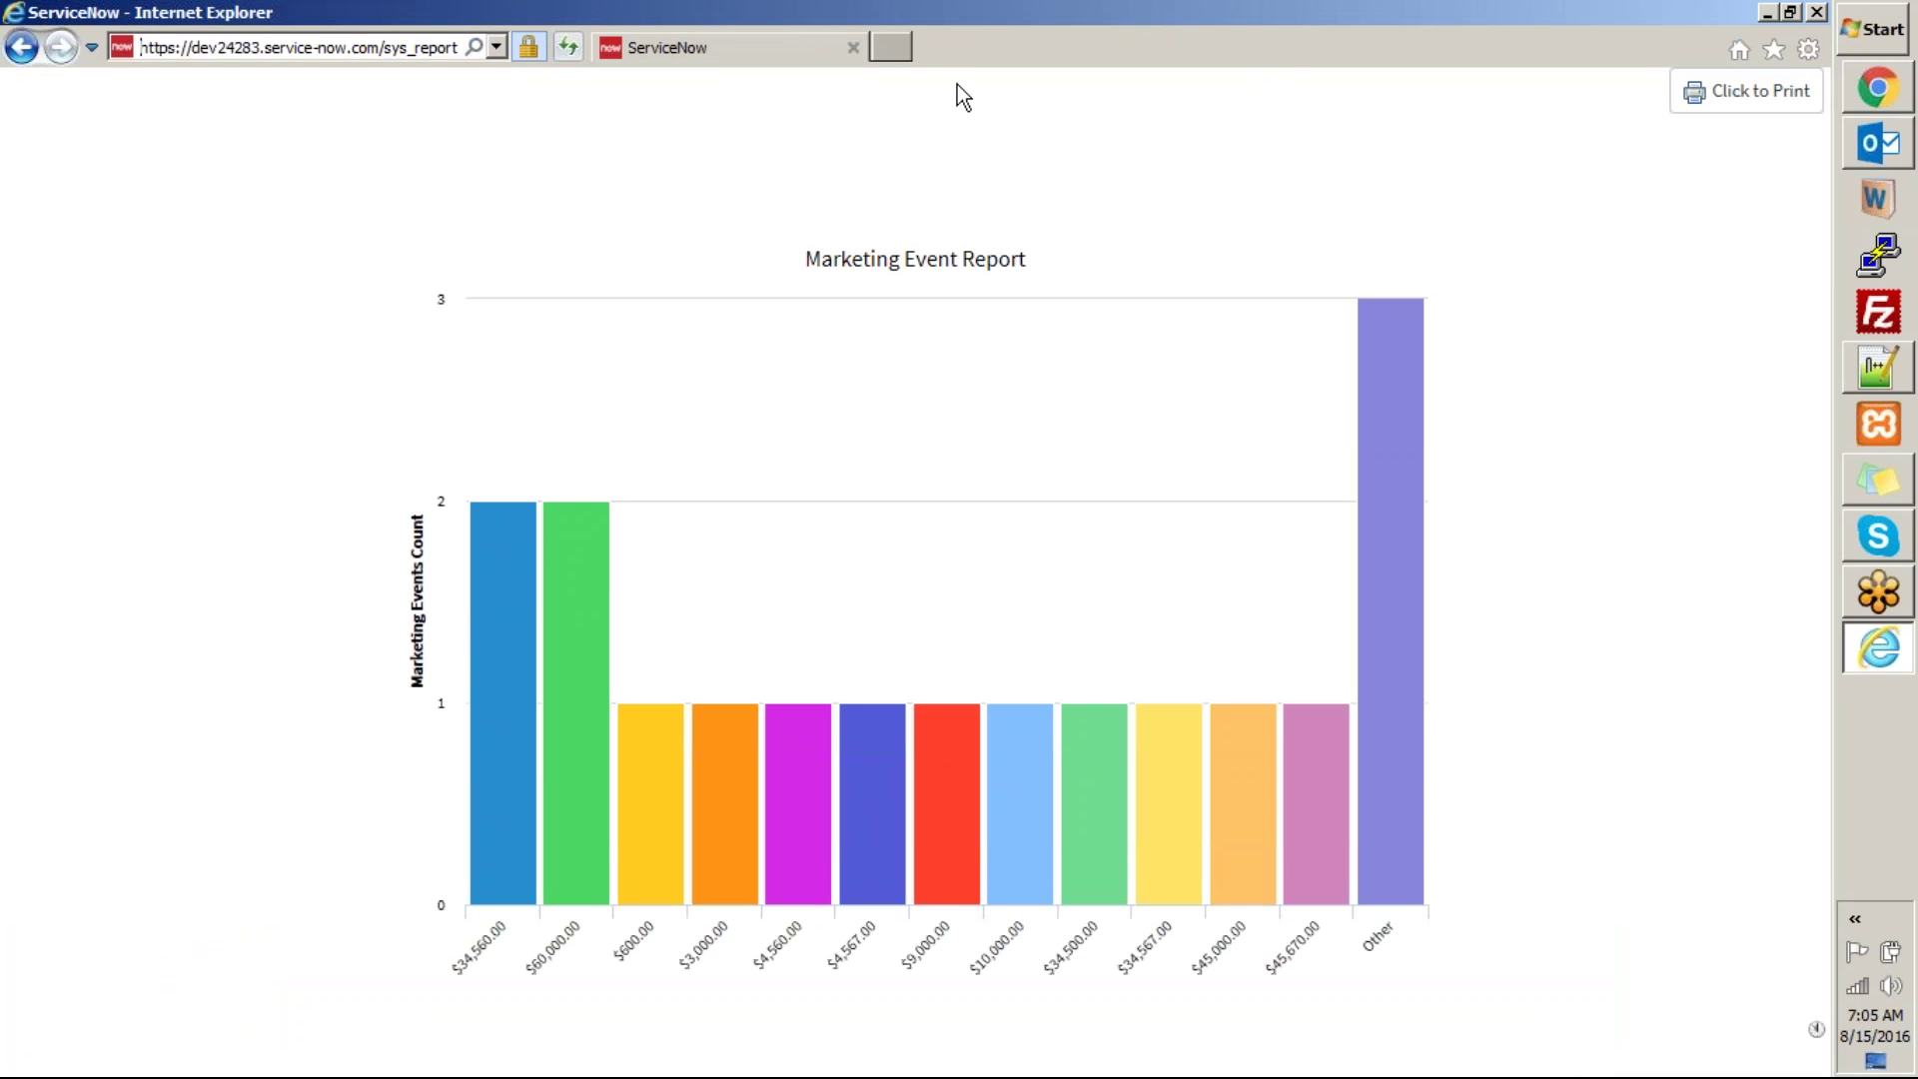
pyautogui.doubleClick(1139, 15)
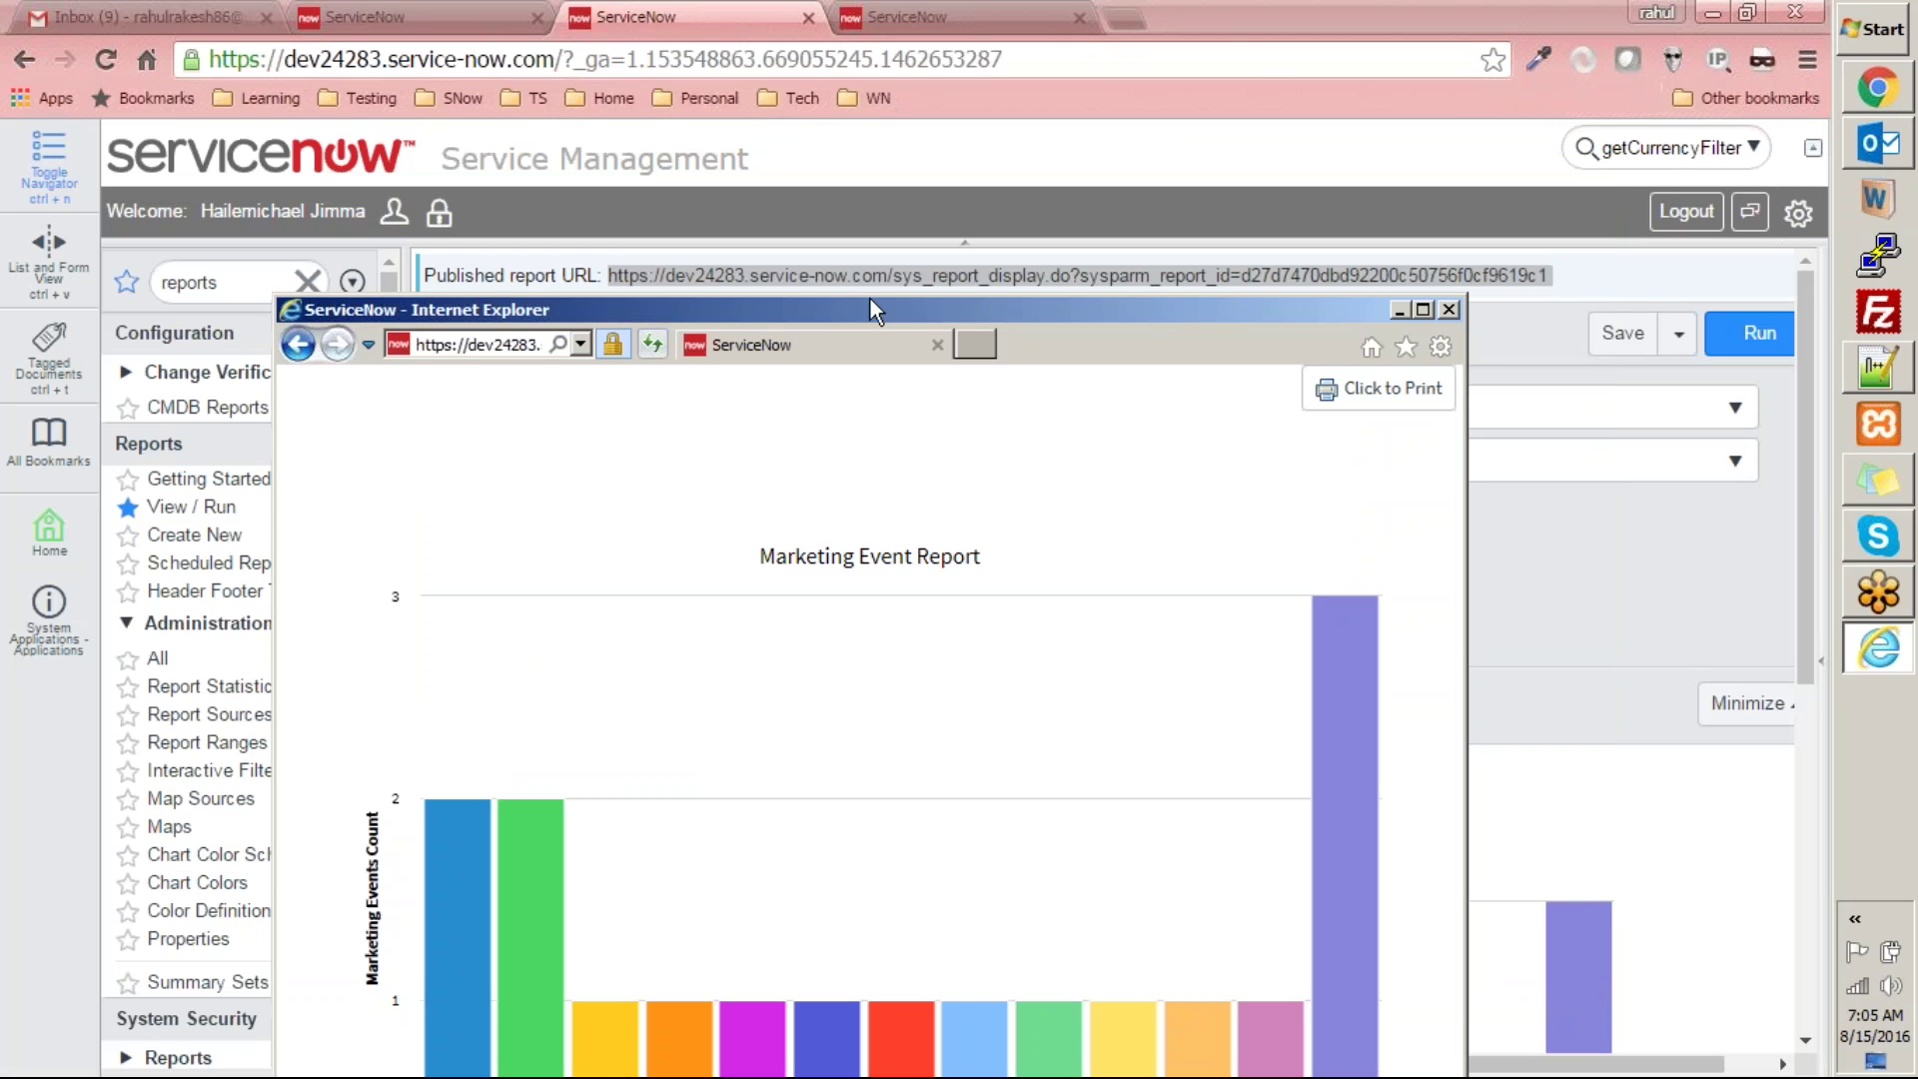
pyautogui.click(1449, 309)
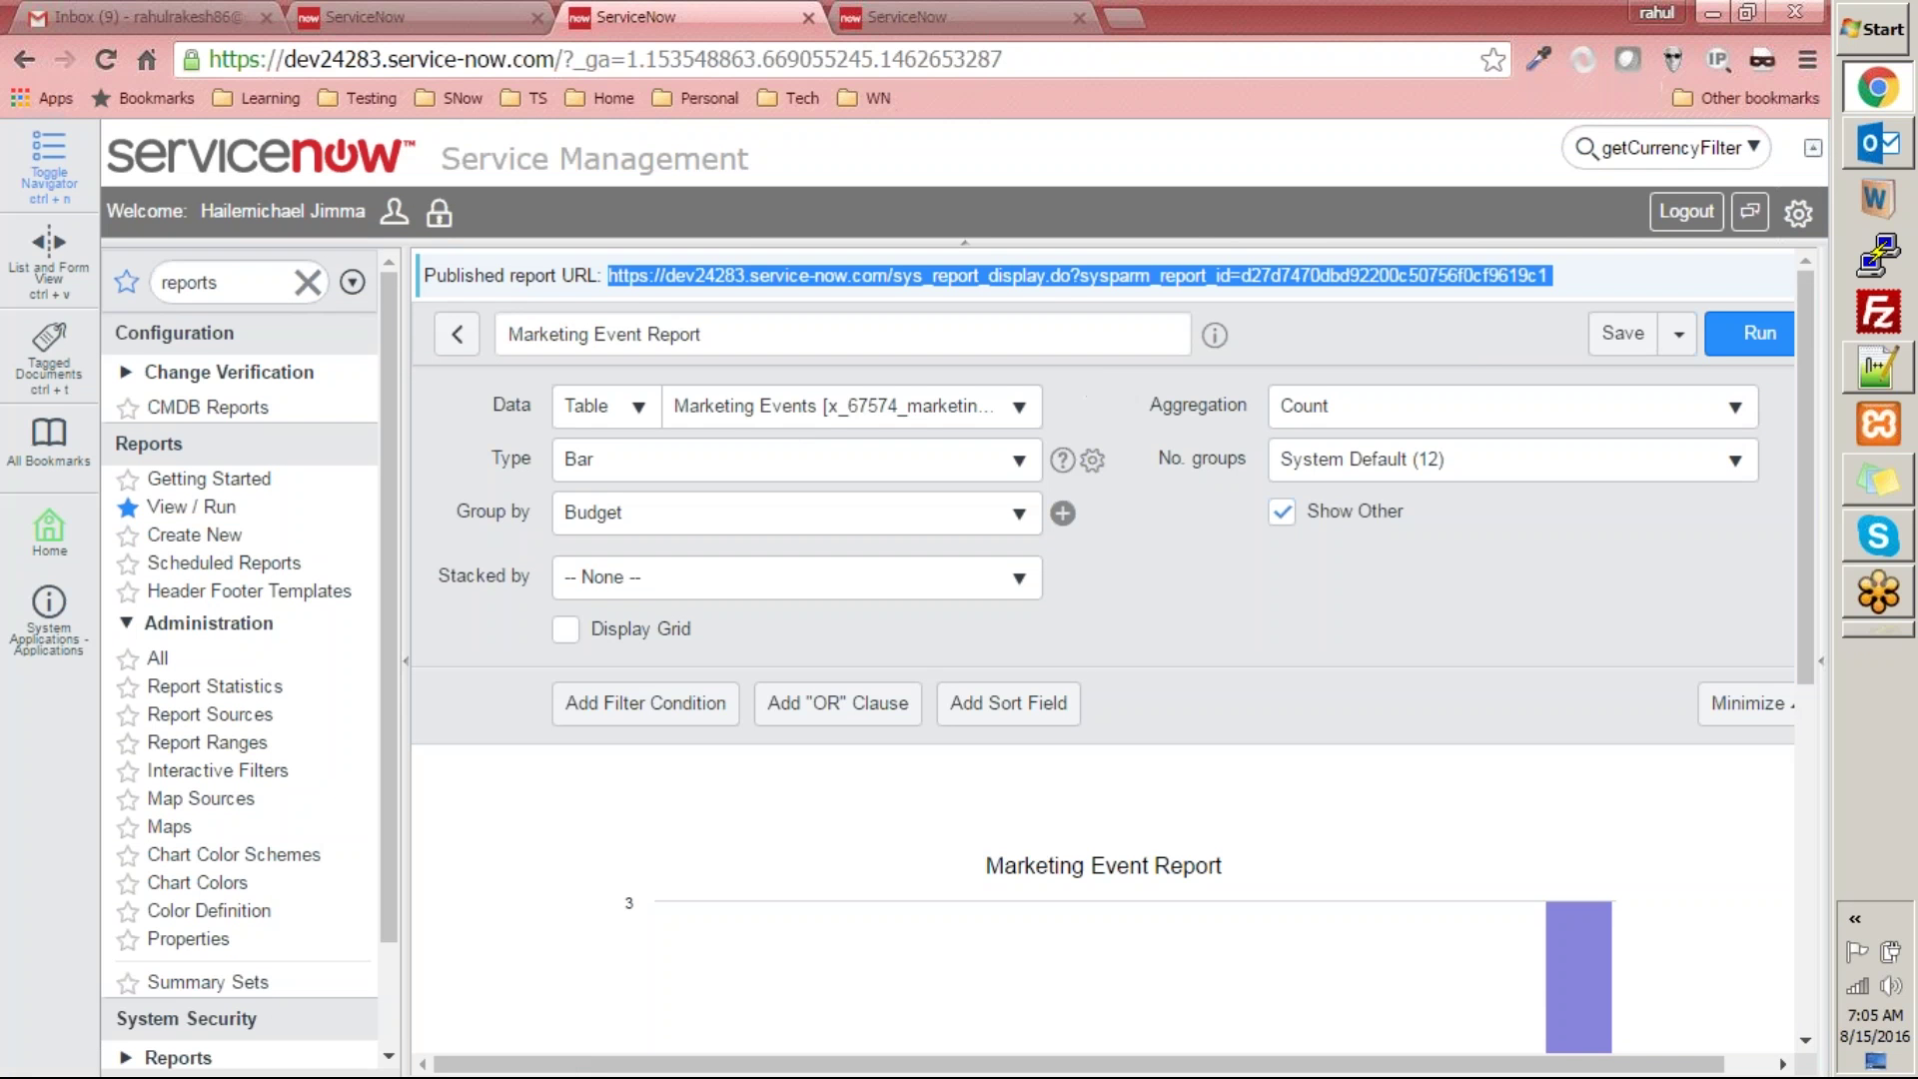
pyautogui.click(1470, 662)
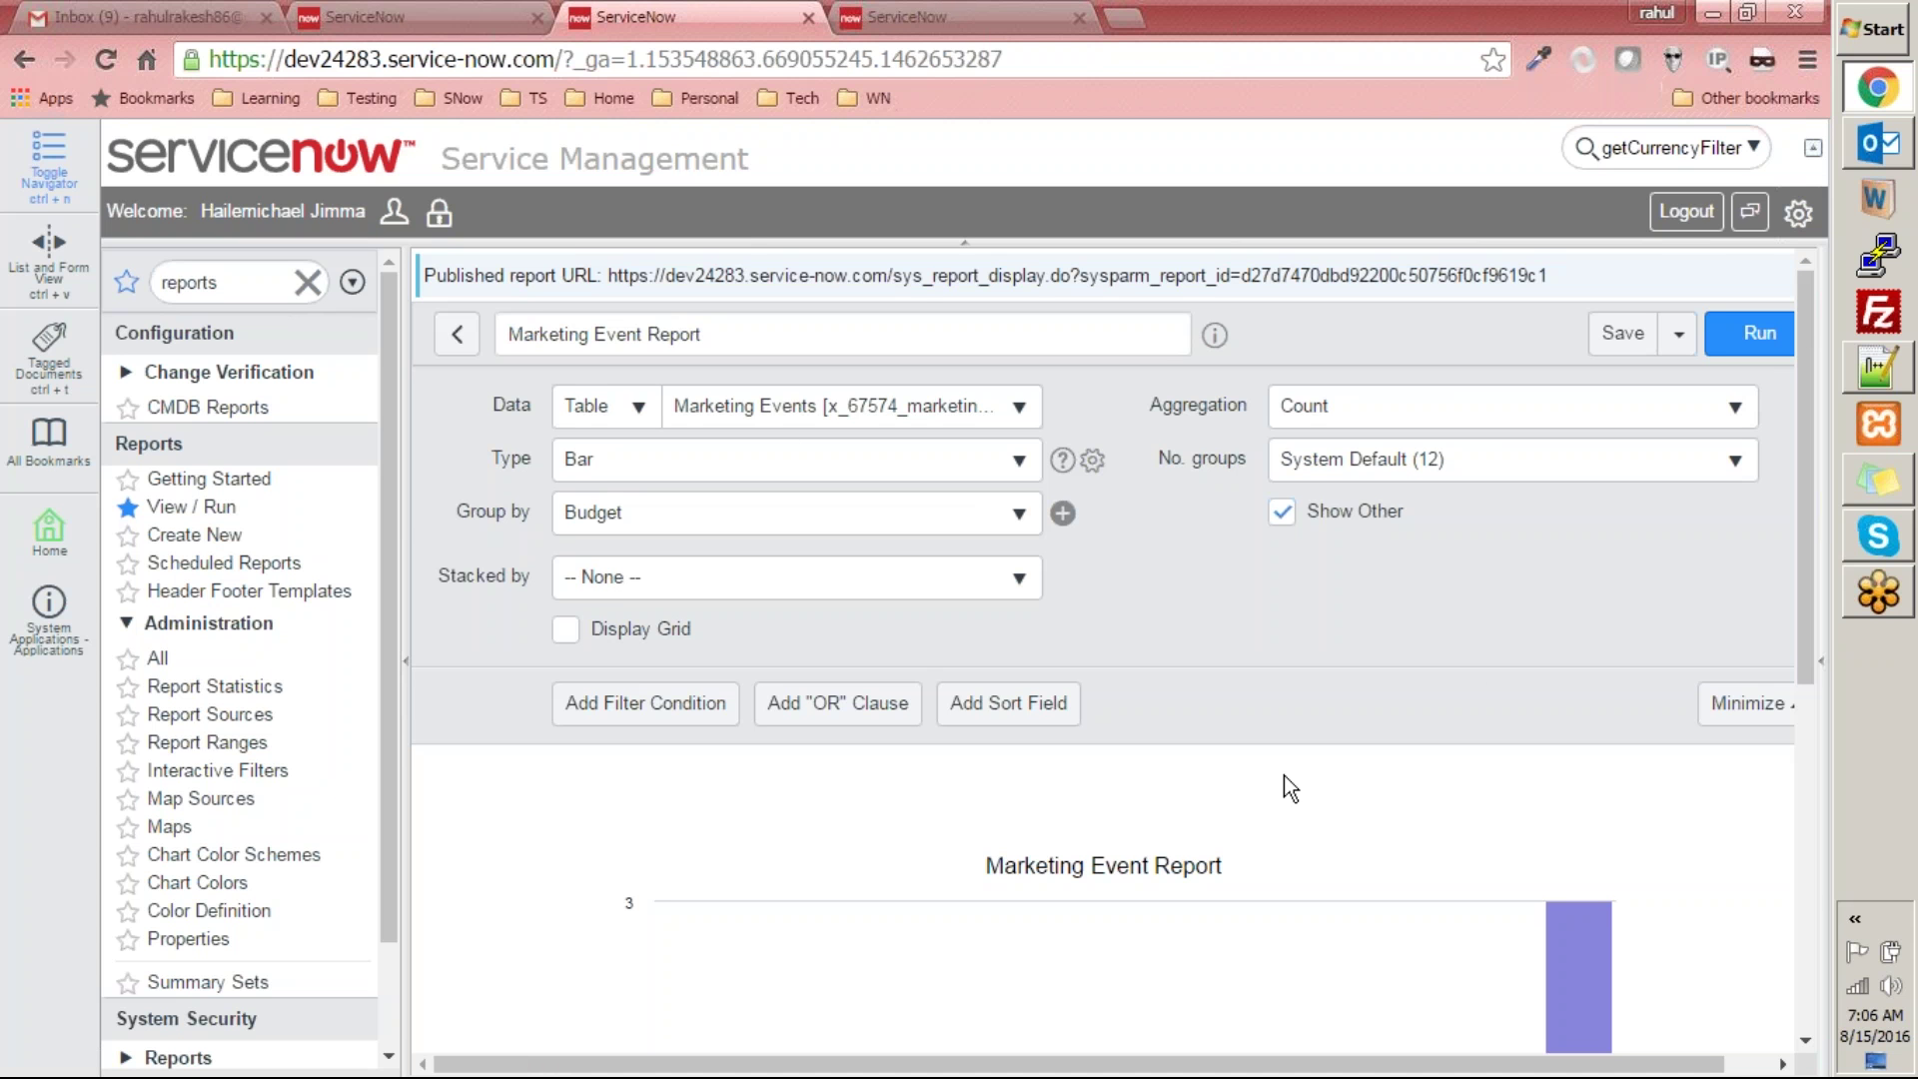
pyautogui.click(947, 10)
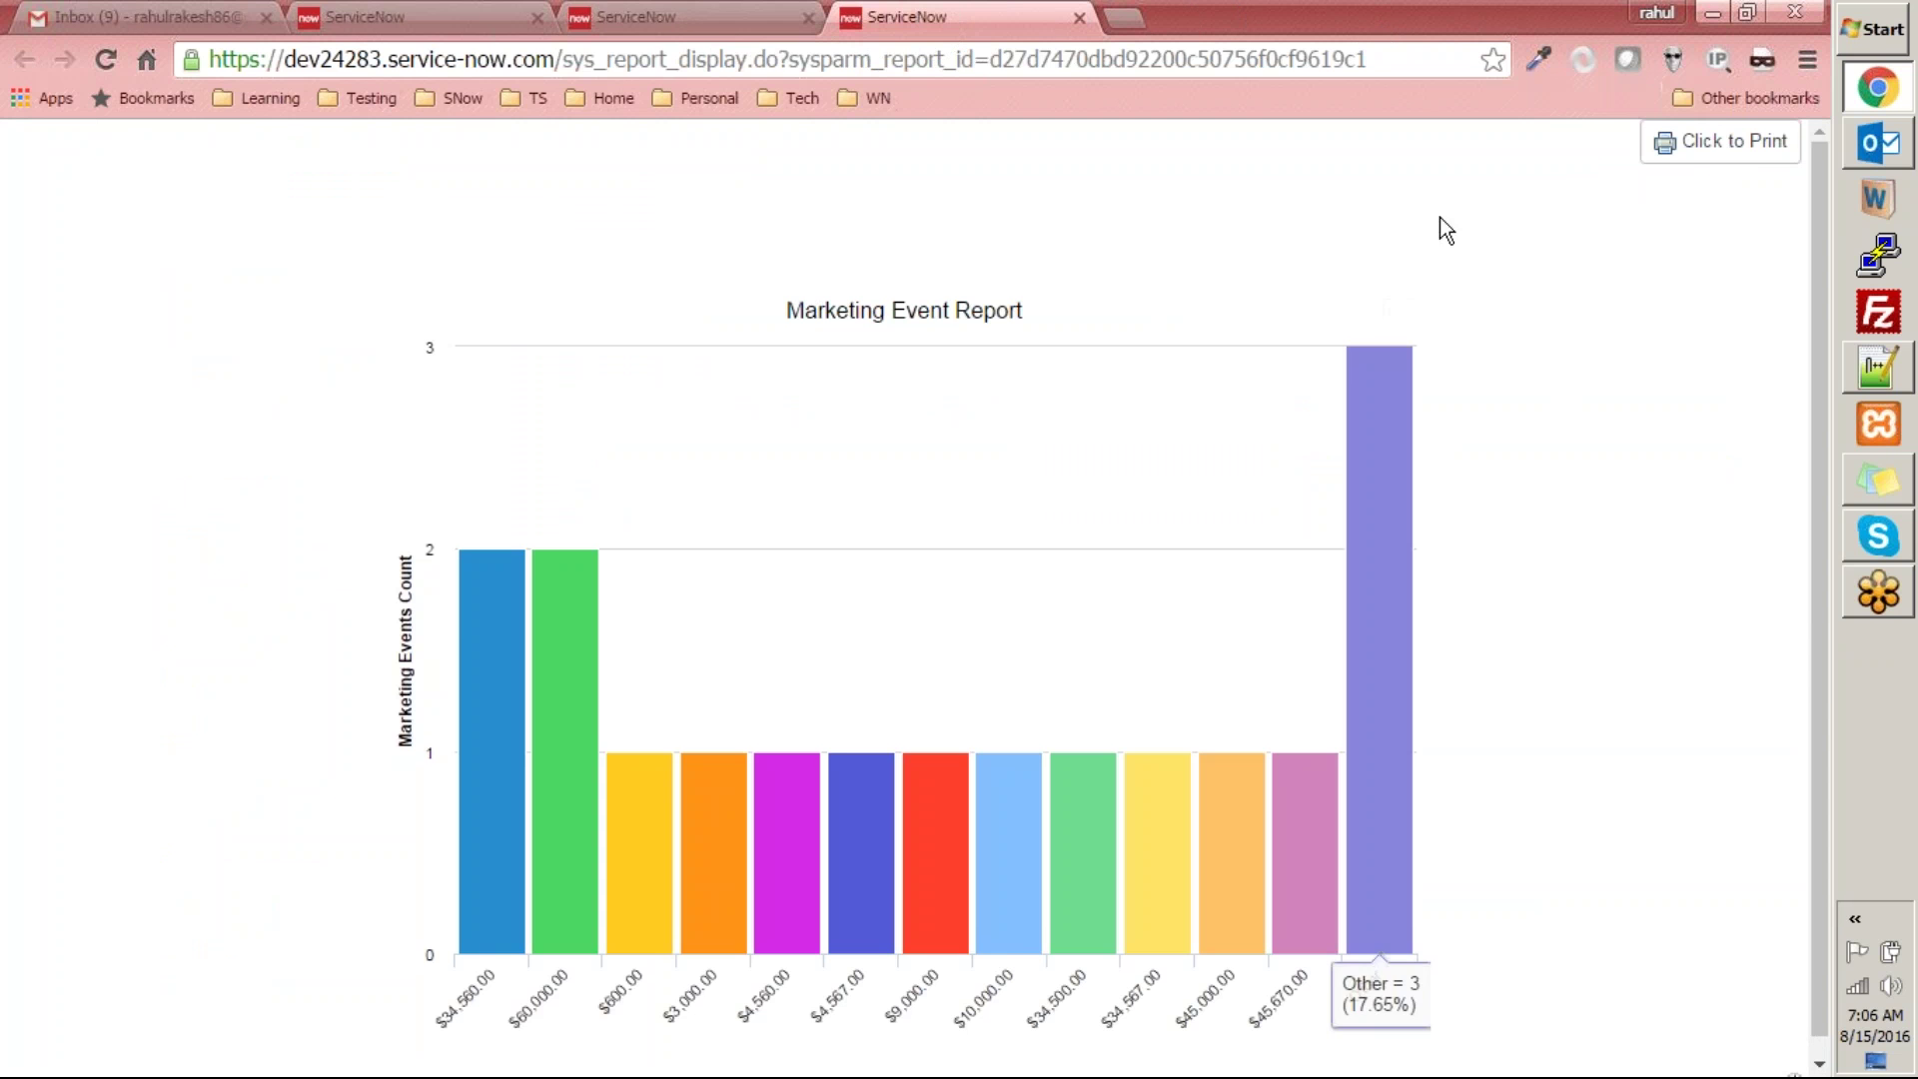
pyautogui.click(700, 17)
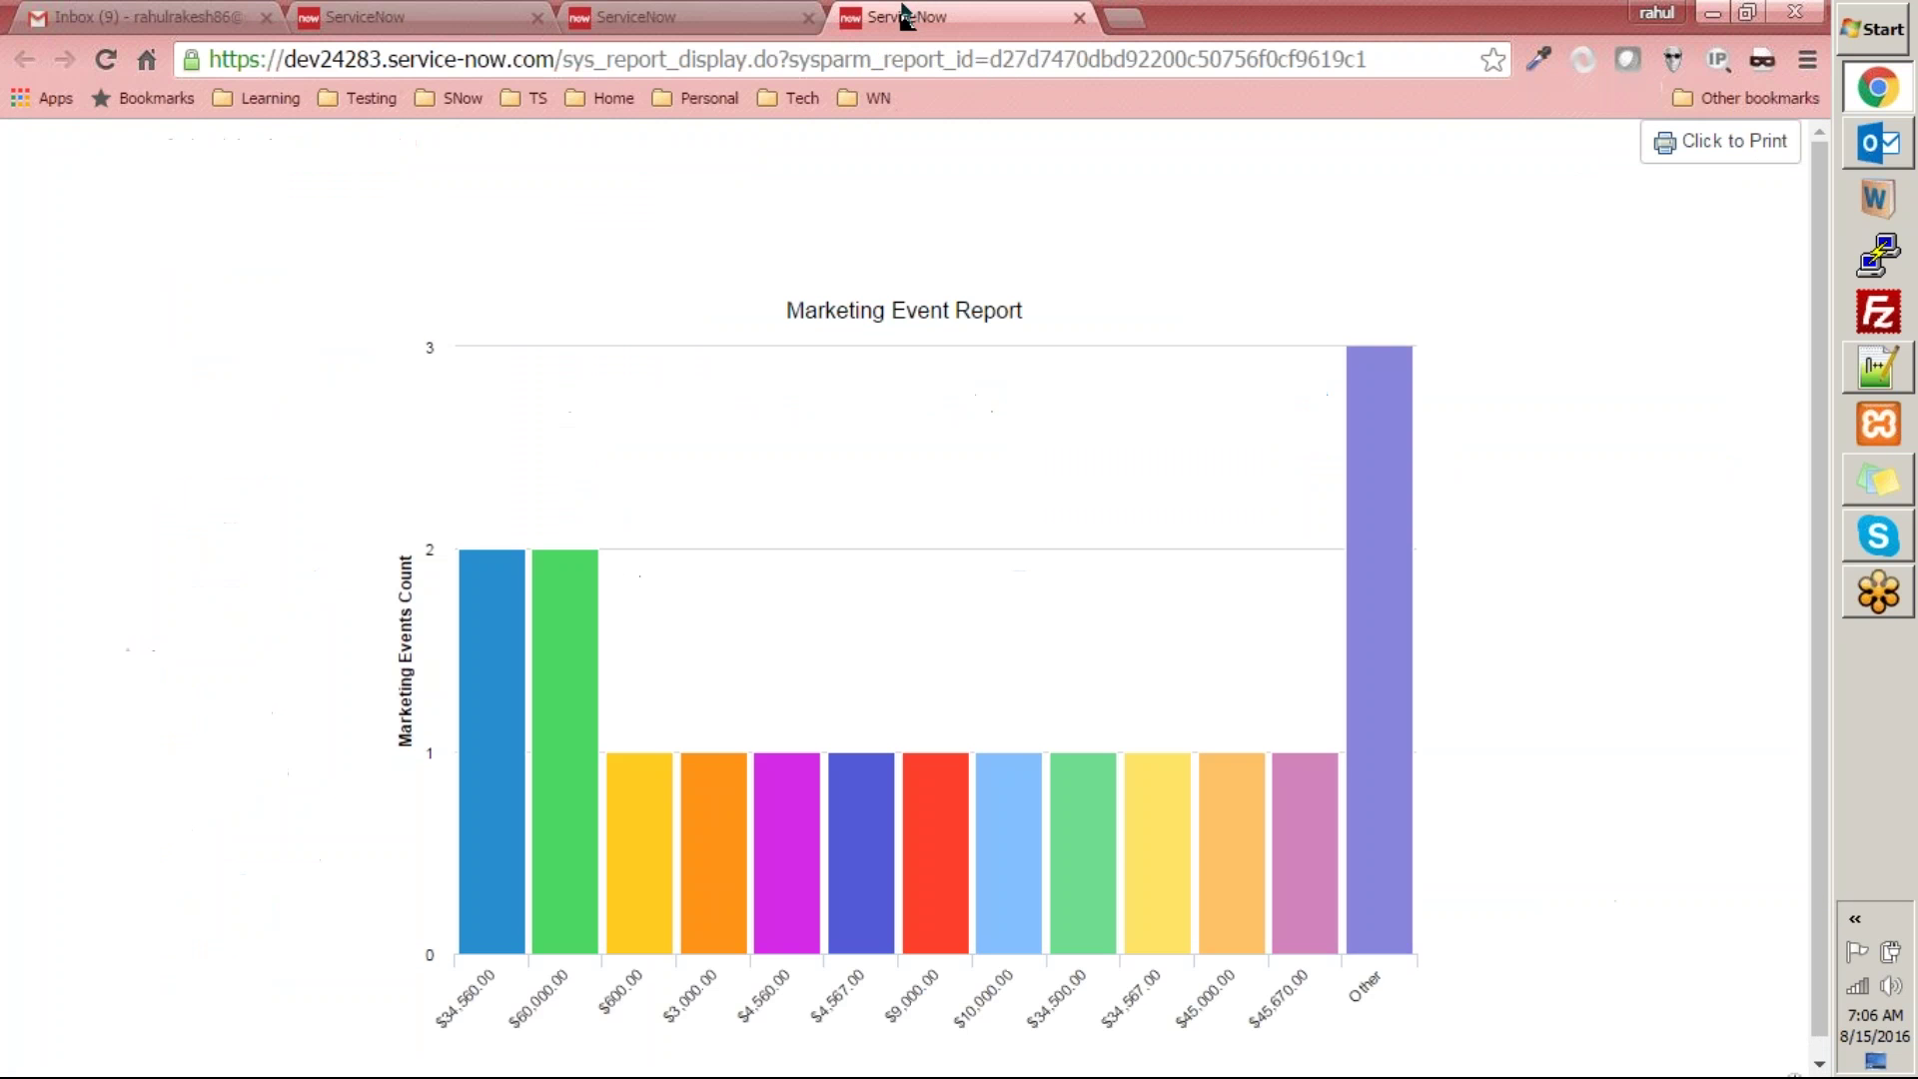
pyautogui.click(902, 17)
pyautogui.click(619, 17)
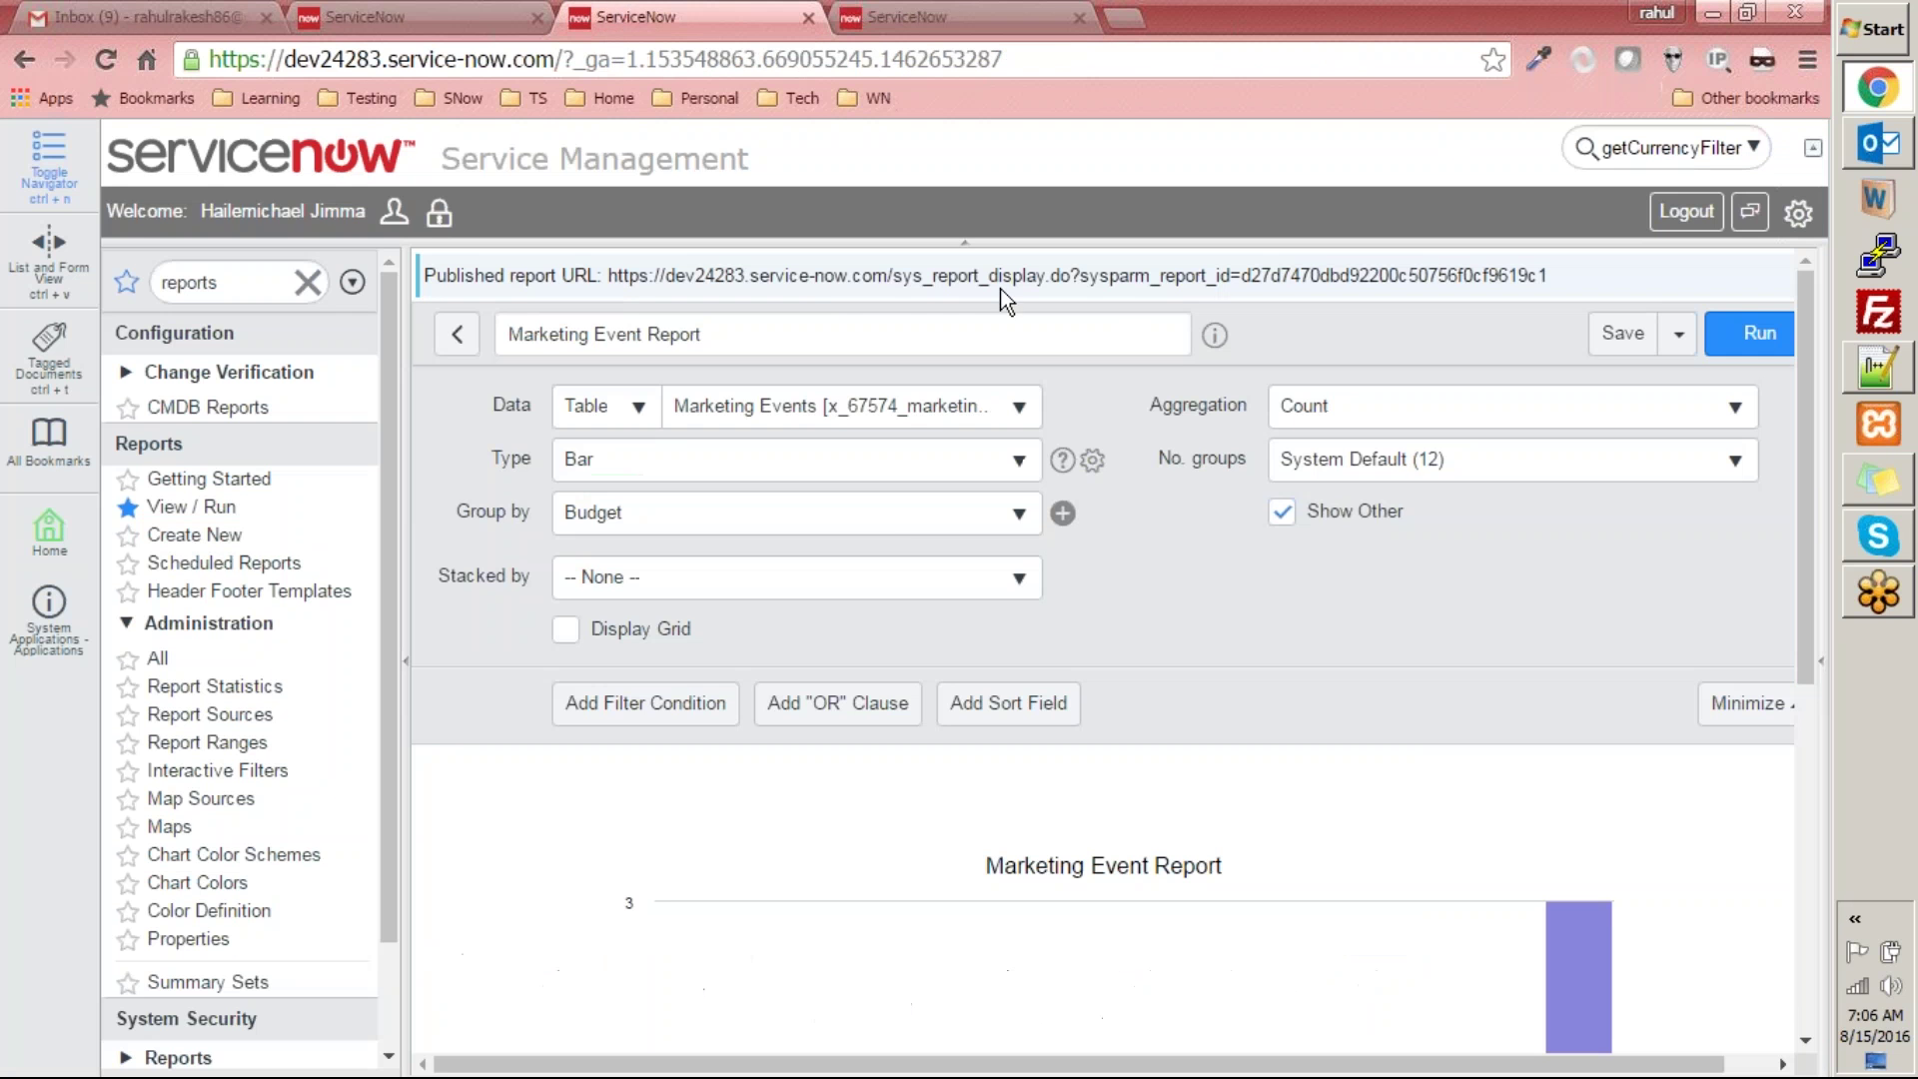
pyautogui.click(954, 17)
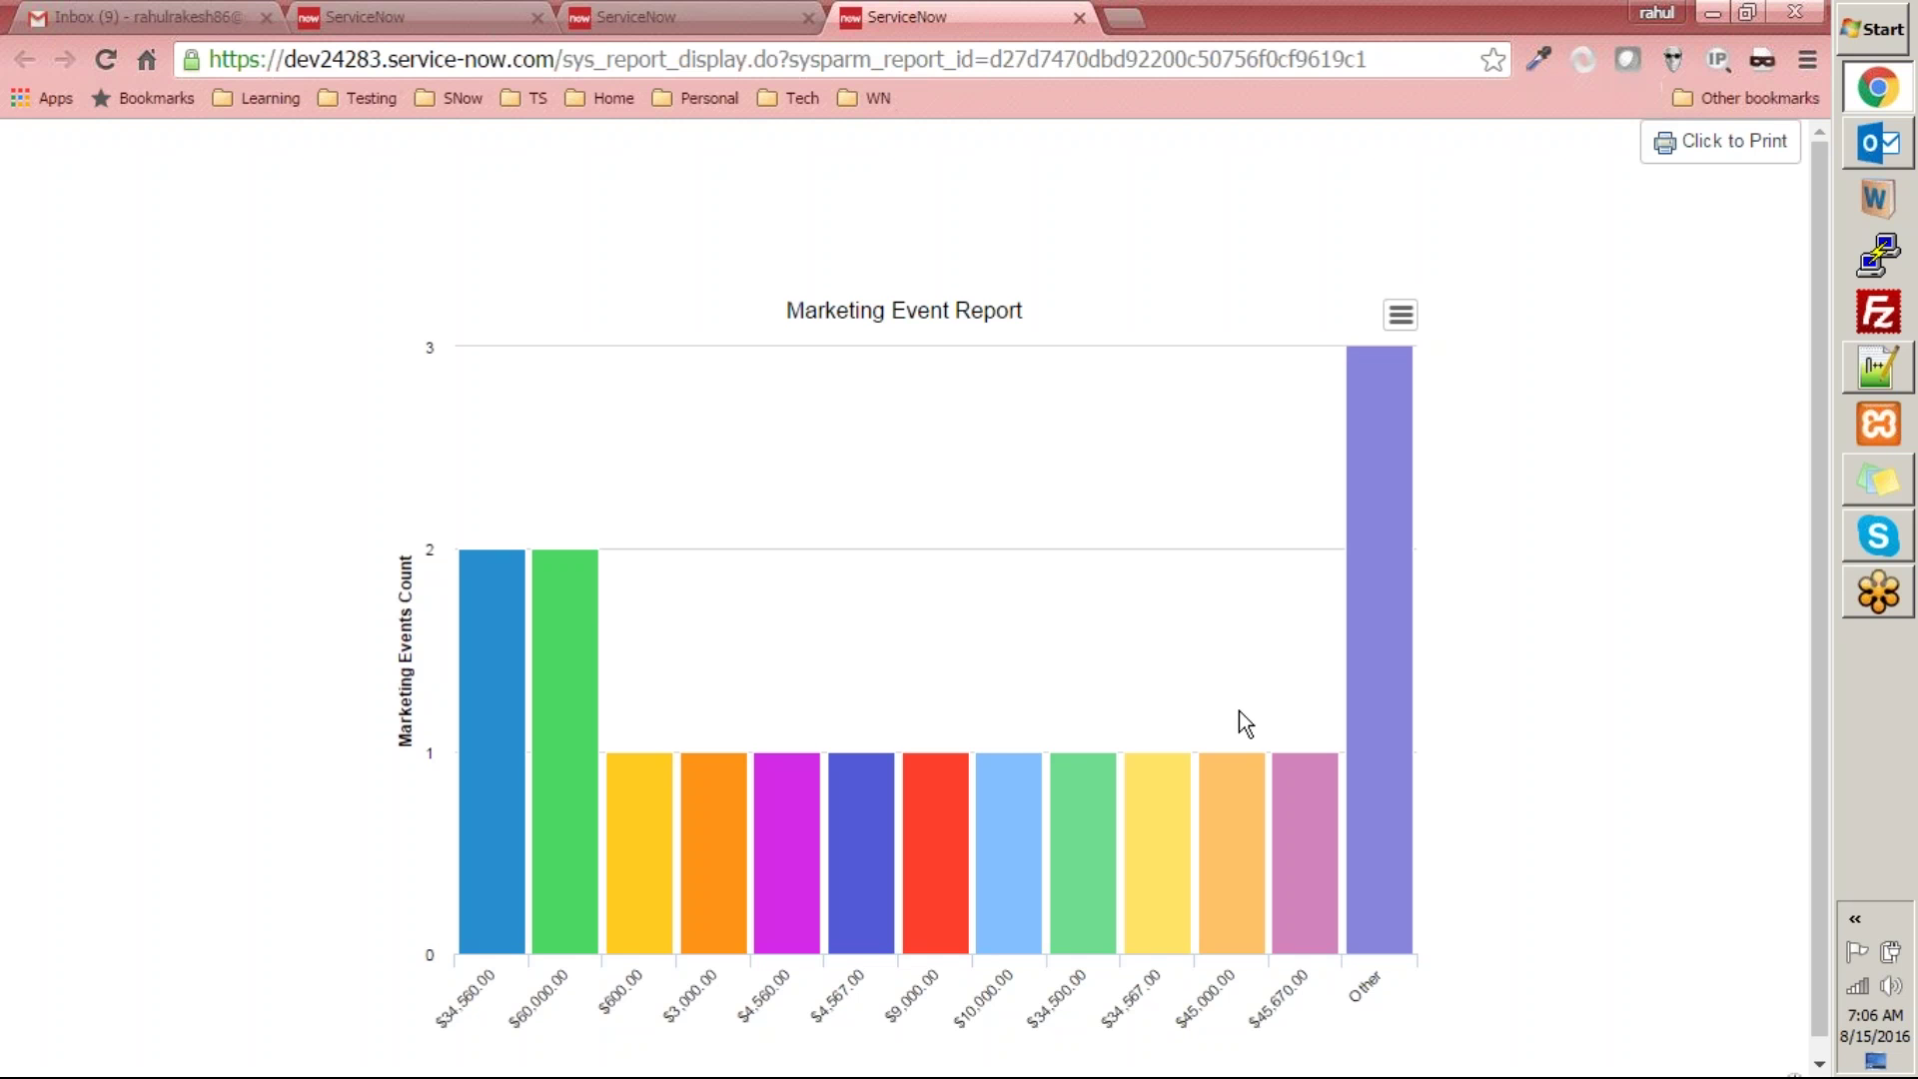
pyautogui.click(637, 17)
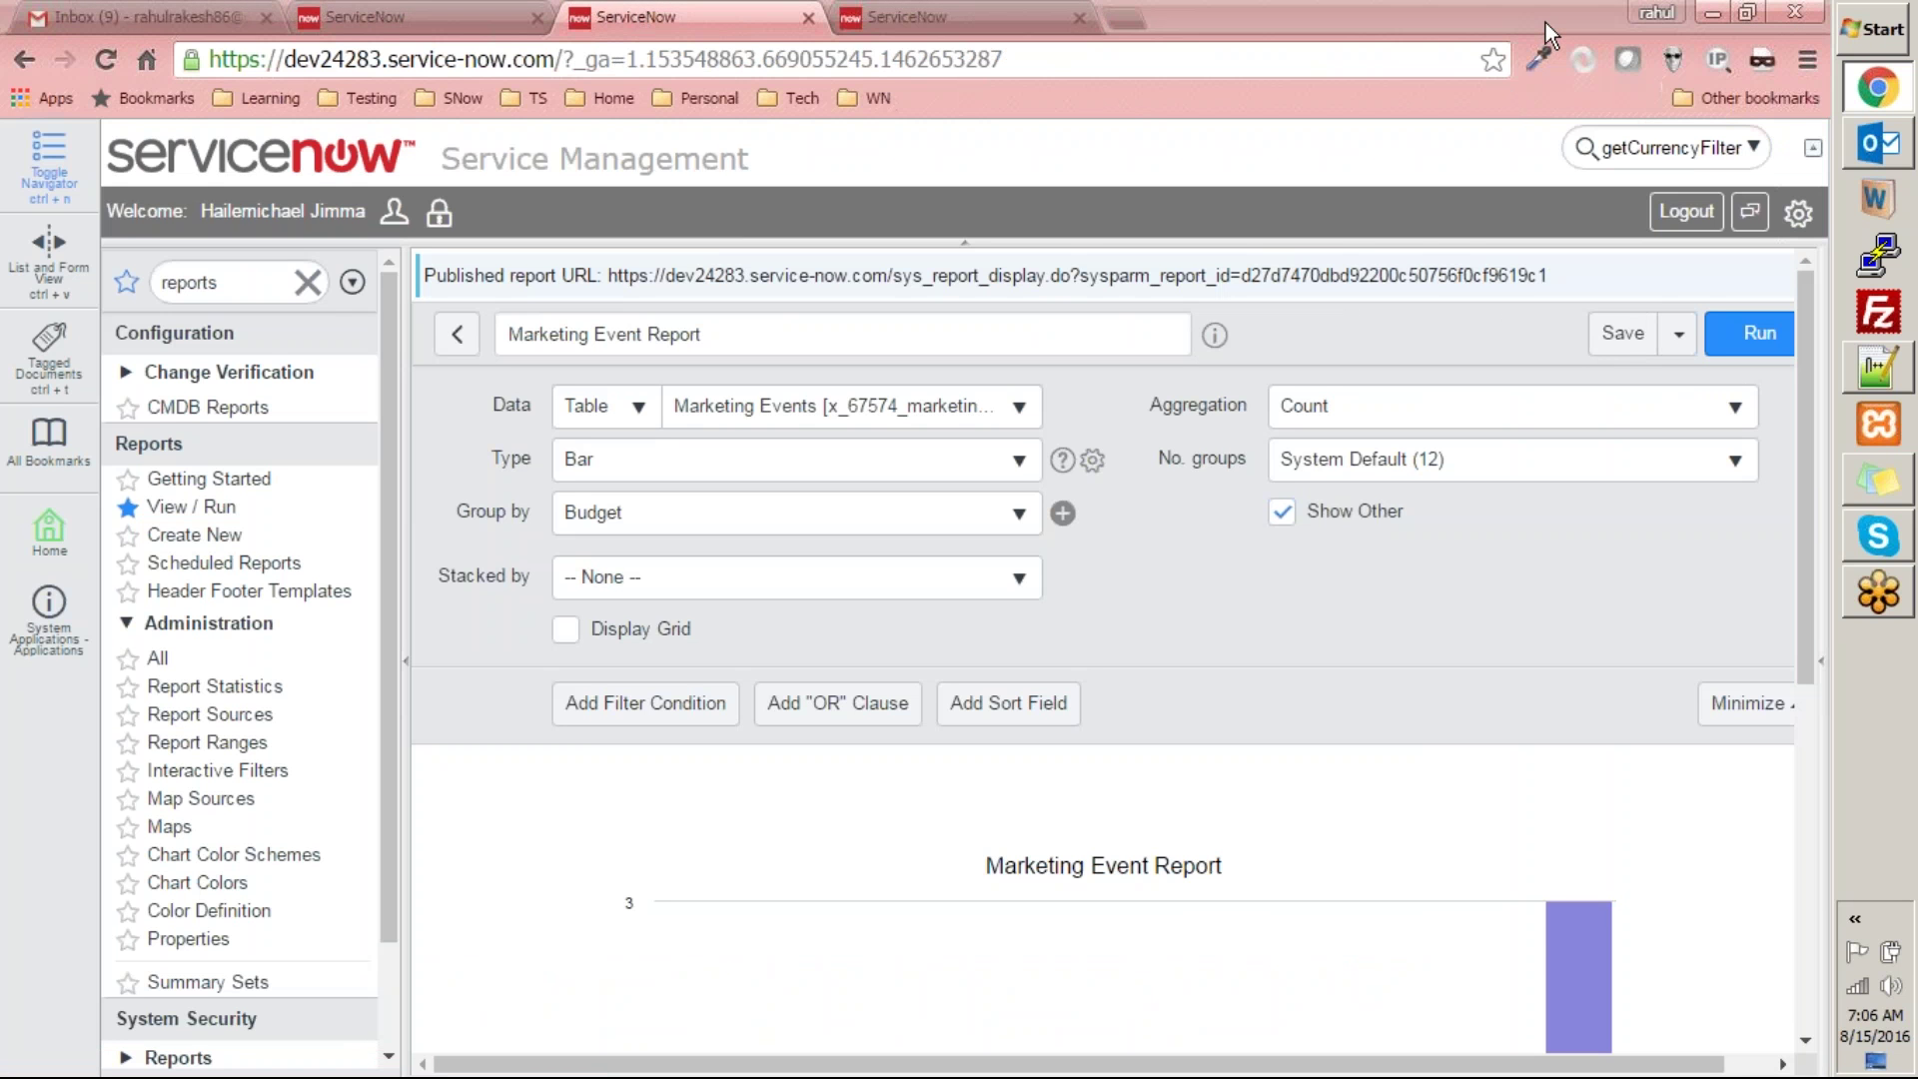
pyautogui.click(1684, 335)
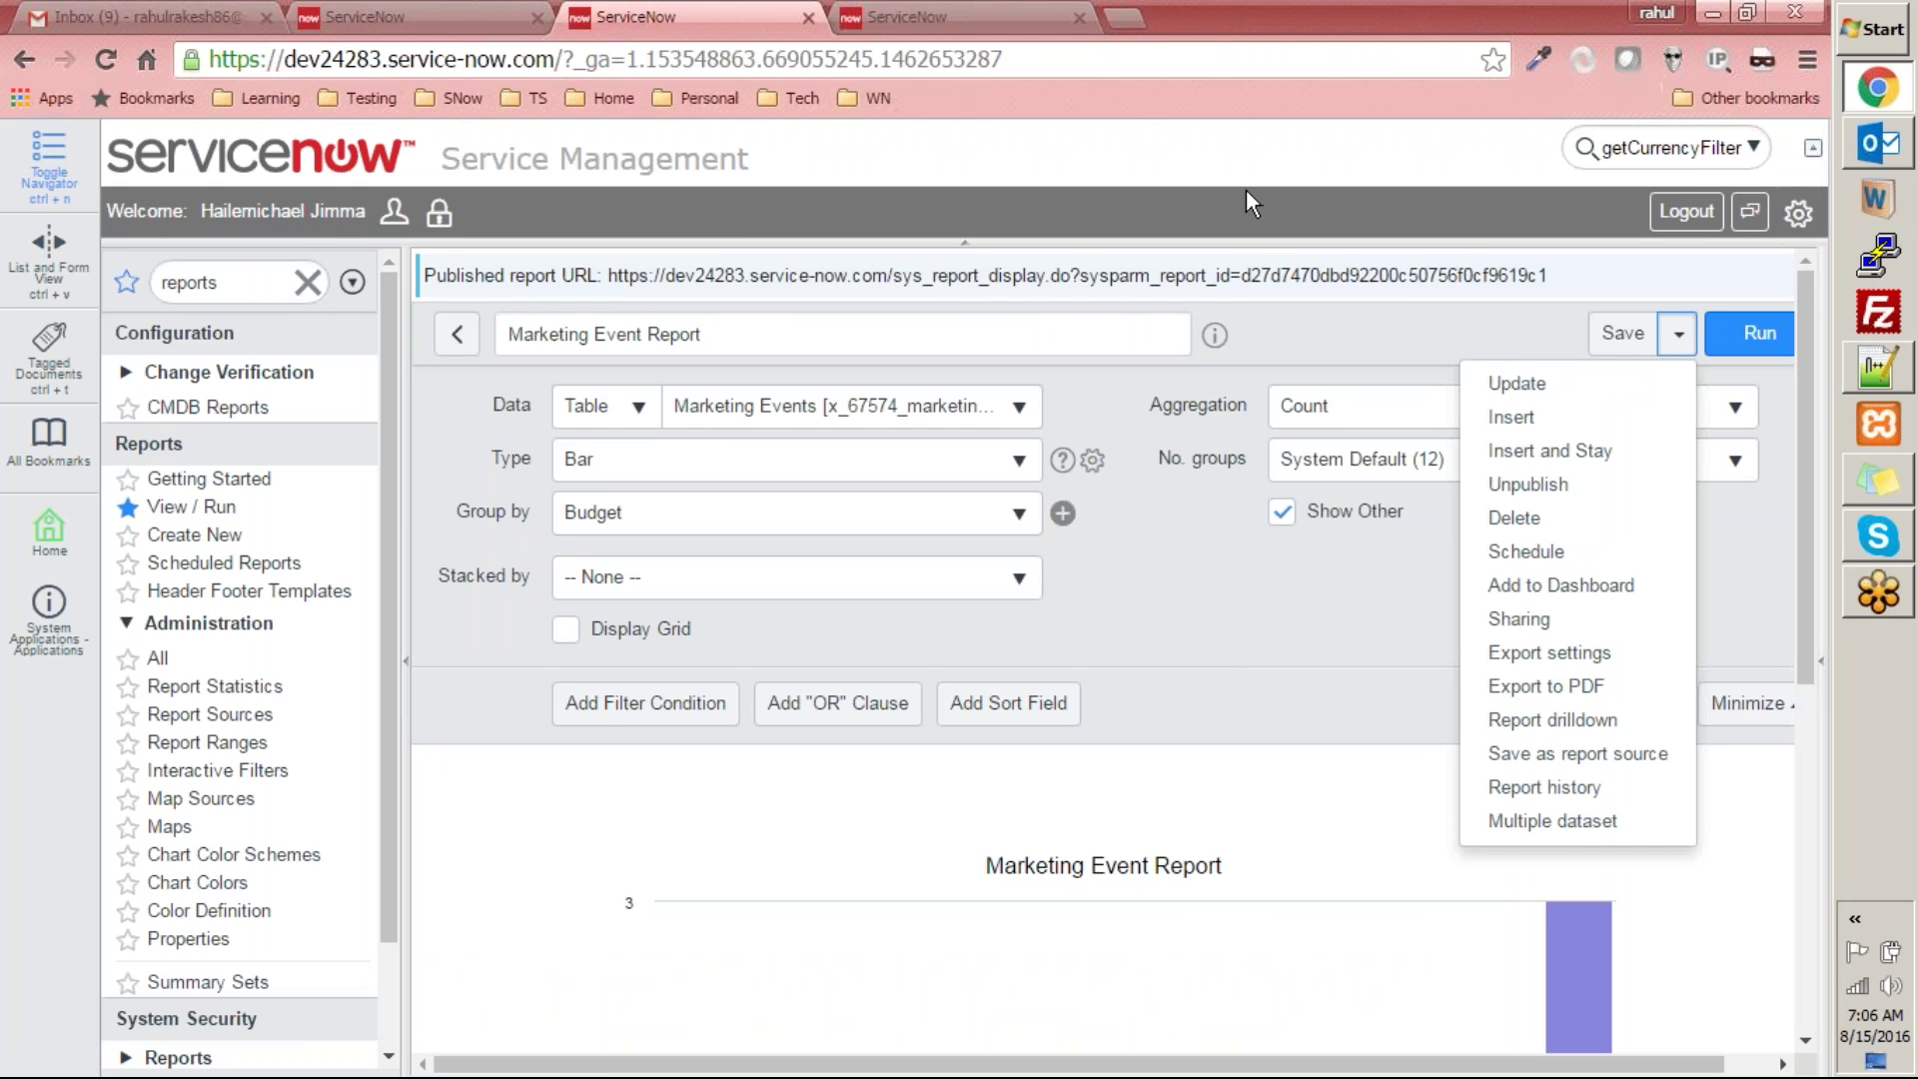
# - Delete the leftover getCurrencyFilter text from the header search box after reviewing the Save options
pyautogui.click(1467, 134)
pyautogui.click(1671, 141)
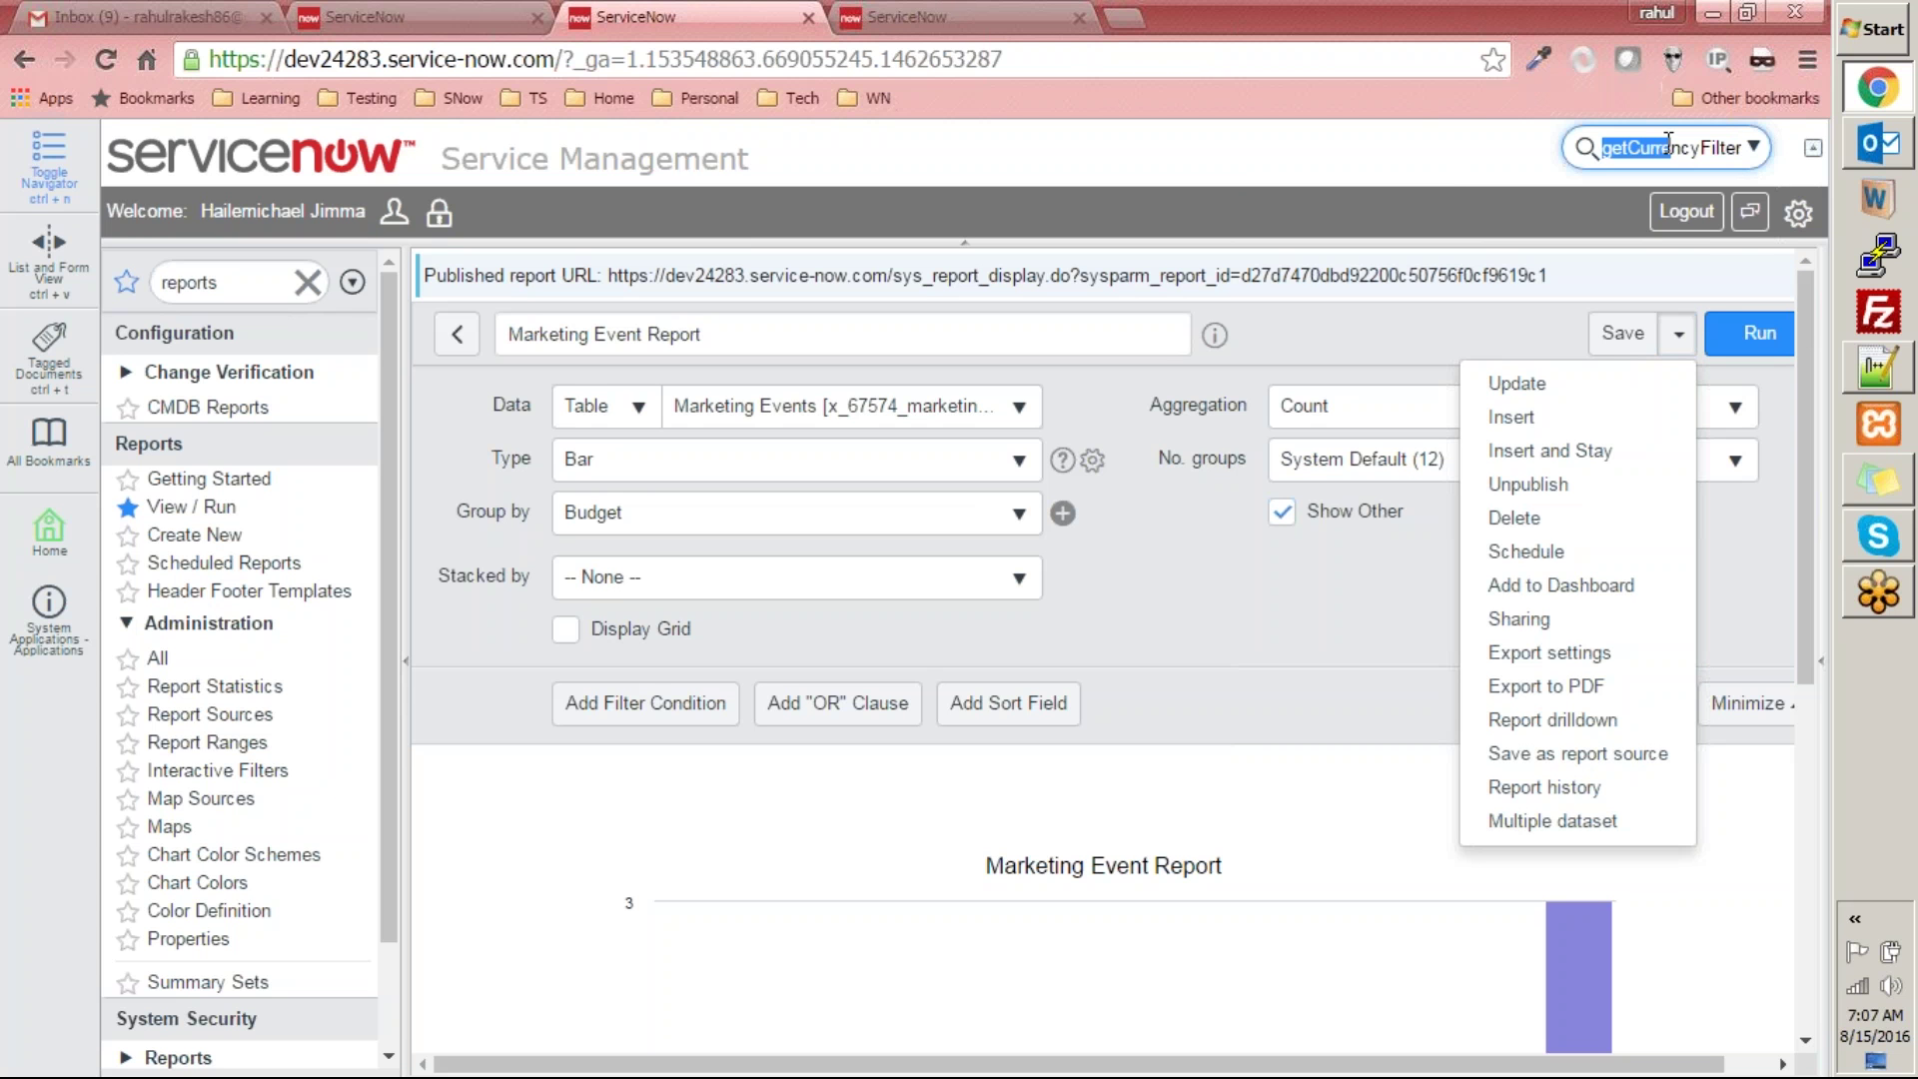
pyautogui.press('Delete')
pyautogui.press('Delete')
pyautogui.press('Delete')
pyautogui.press('Delete')
pyautogui.press('Delete')
pyautogui.press('Delete')
pyautogui.press('Delete')
pyautogui.press('Delete')
pyautogui.press('Delete')
pyautogui.press('Delete')
pyautogui.click(1670, 147)
pyautogui.click(1542, 26)
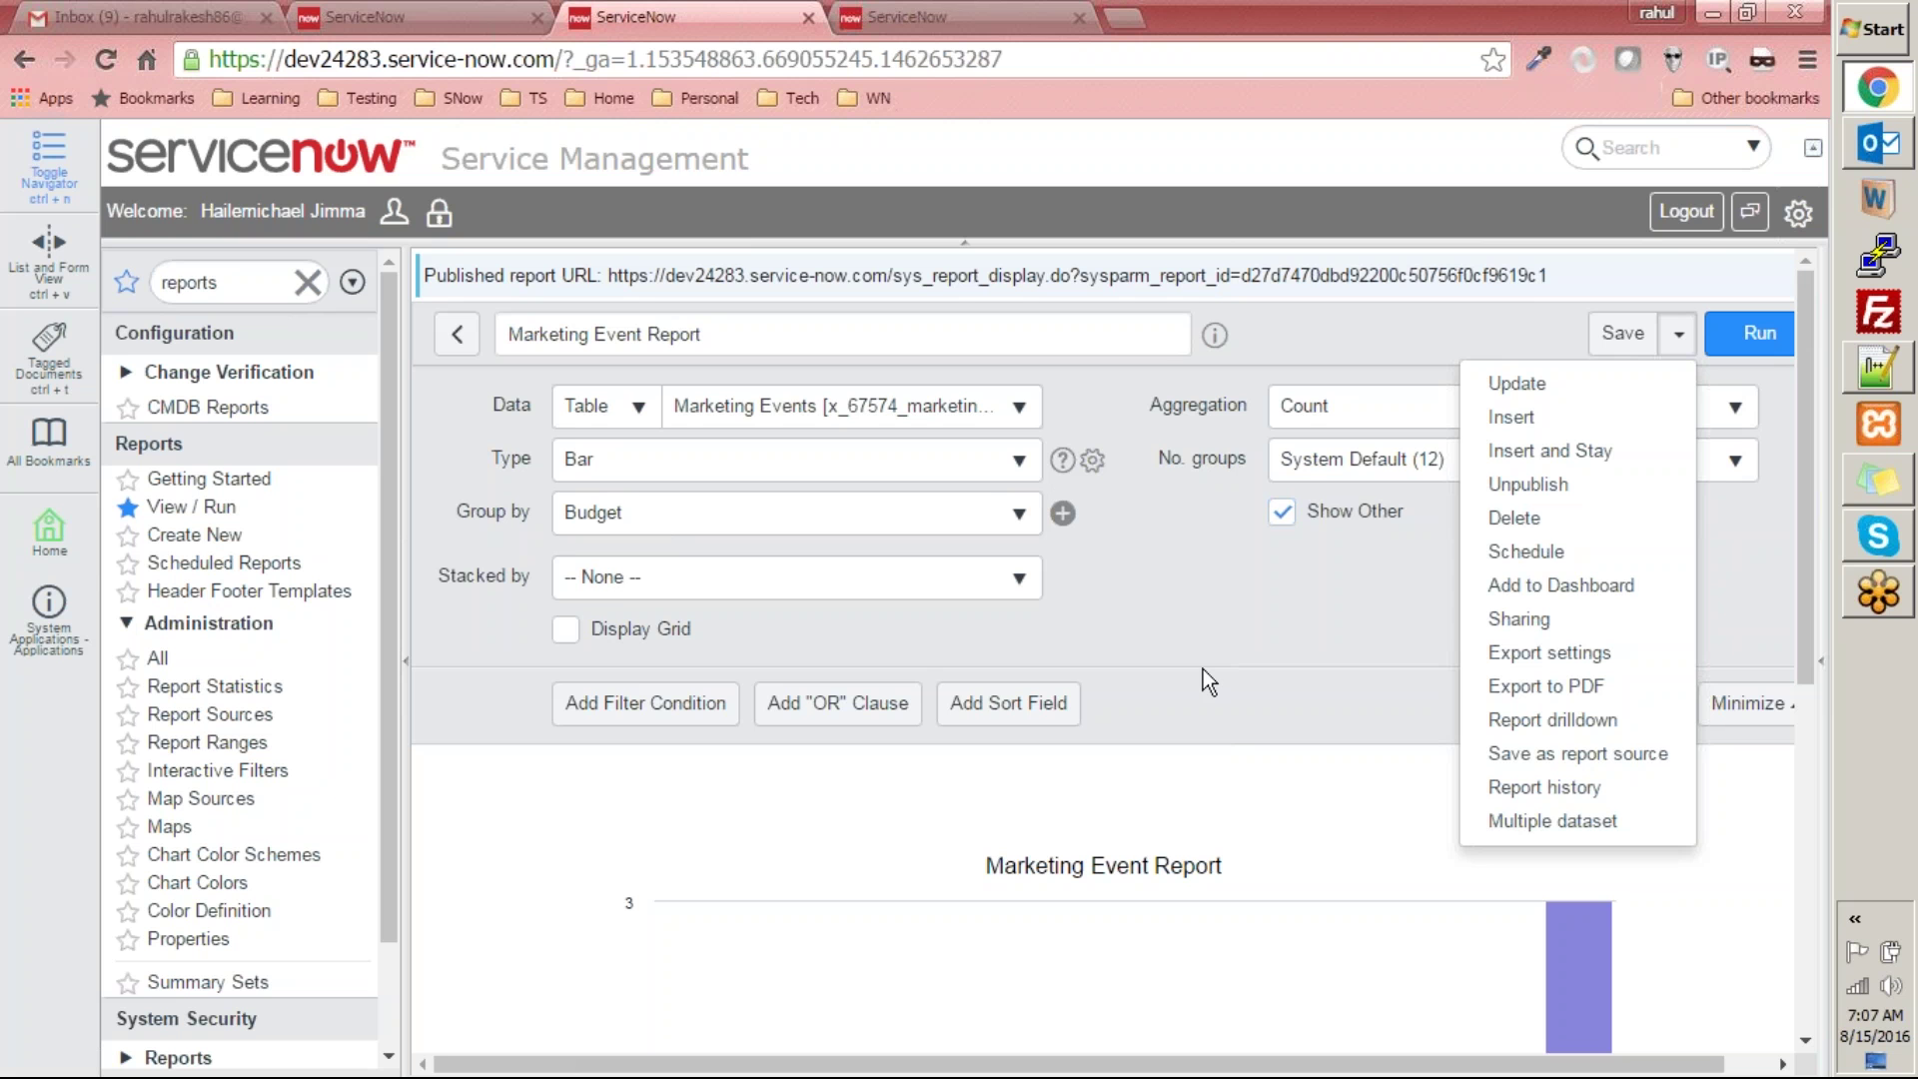
pyautogui.click(1262, 604)
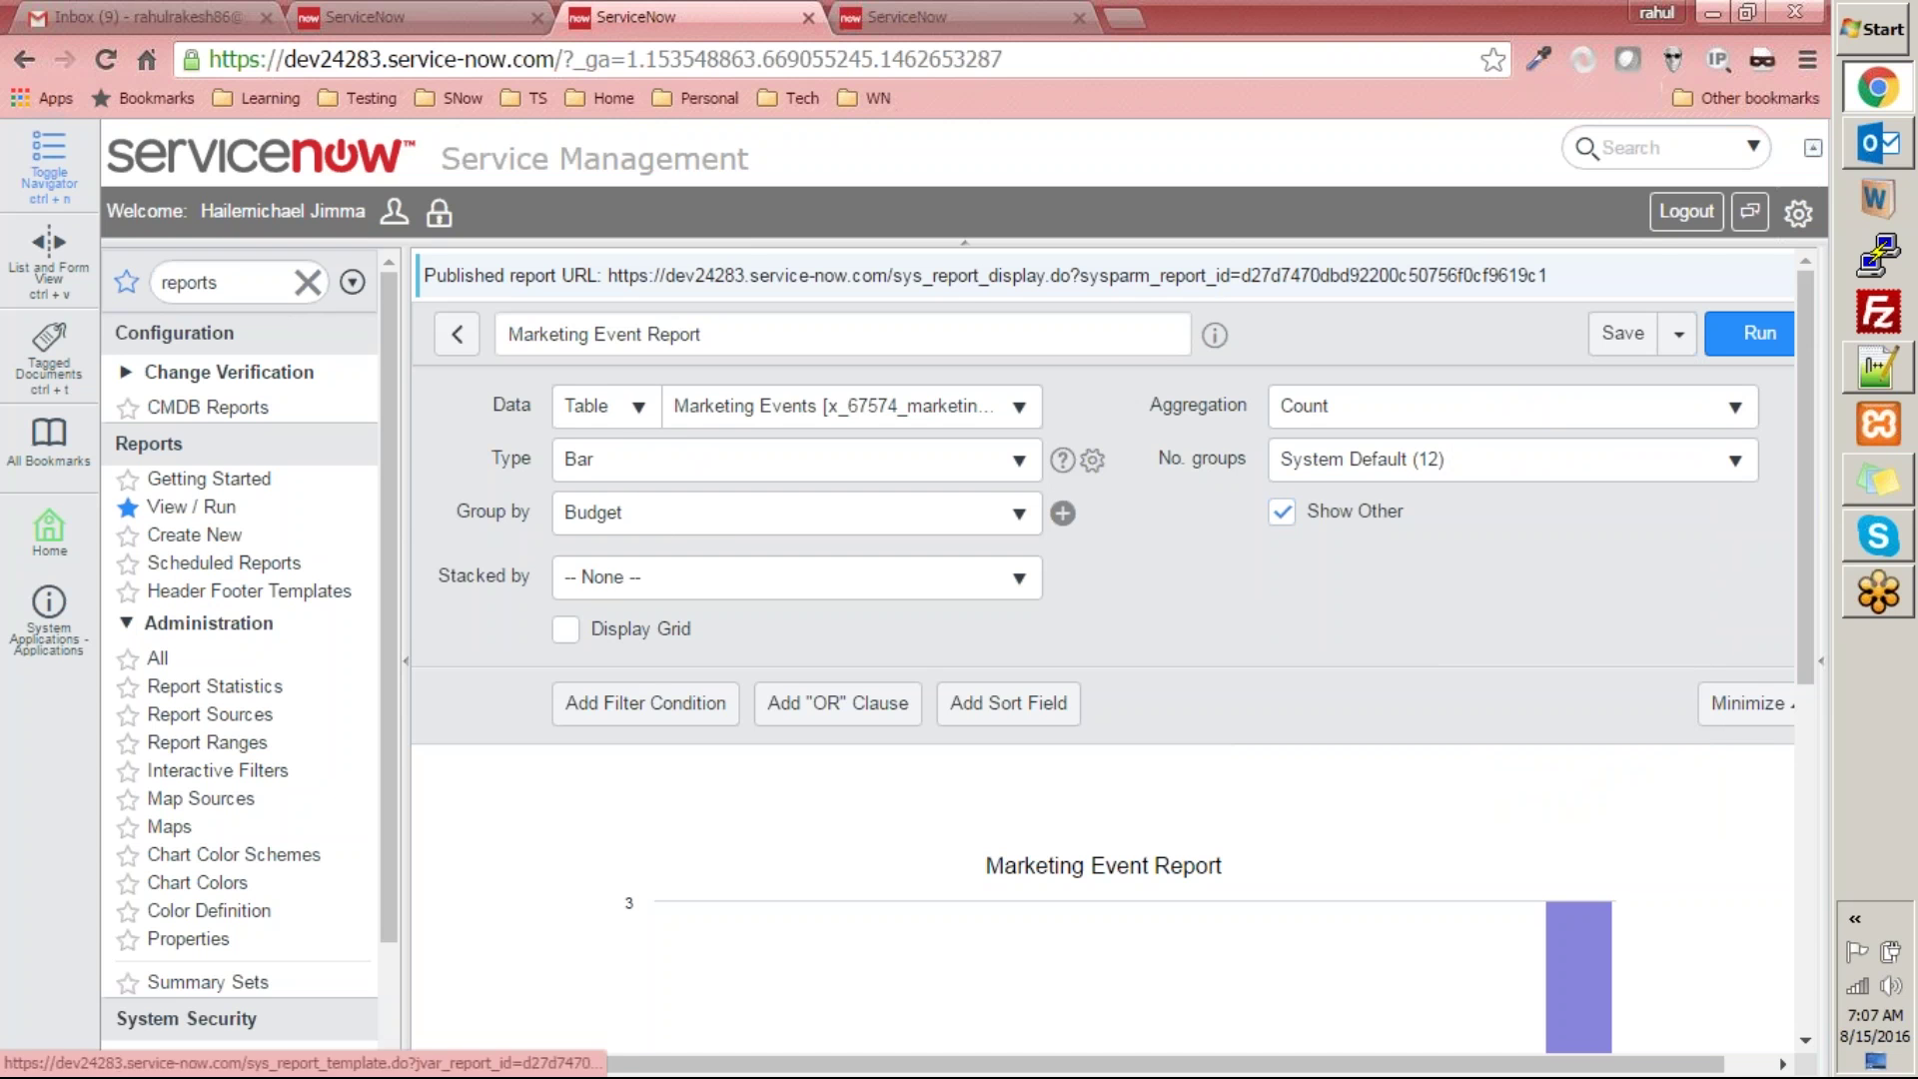
pyautogui.moveTo(1810, 532); pyautogui.dragTo(1783, 458)
pyautogui.click(650, 410)
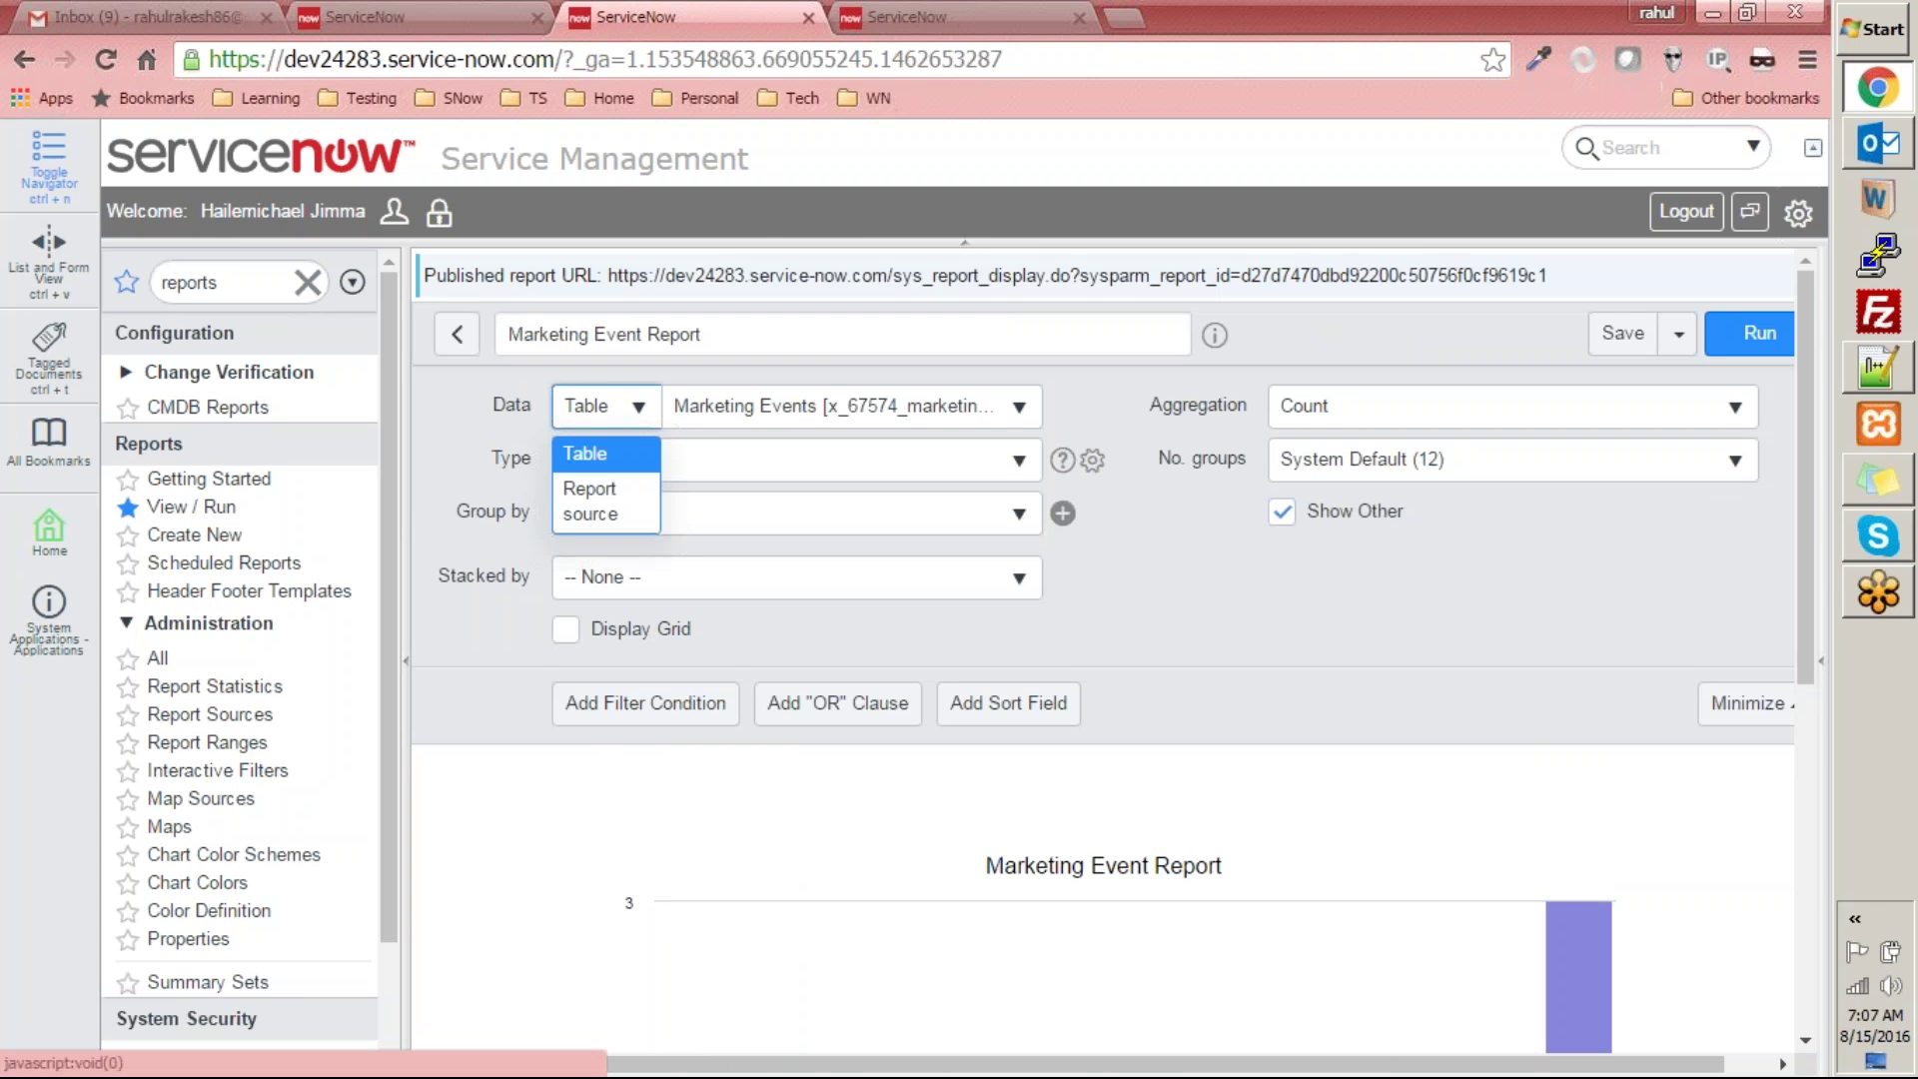
pyautogui.click(1235, 579)
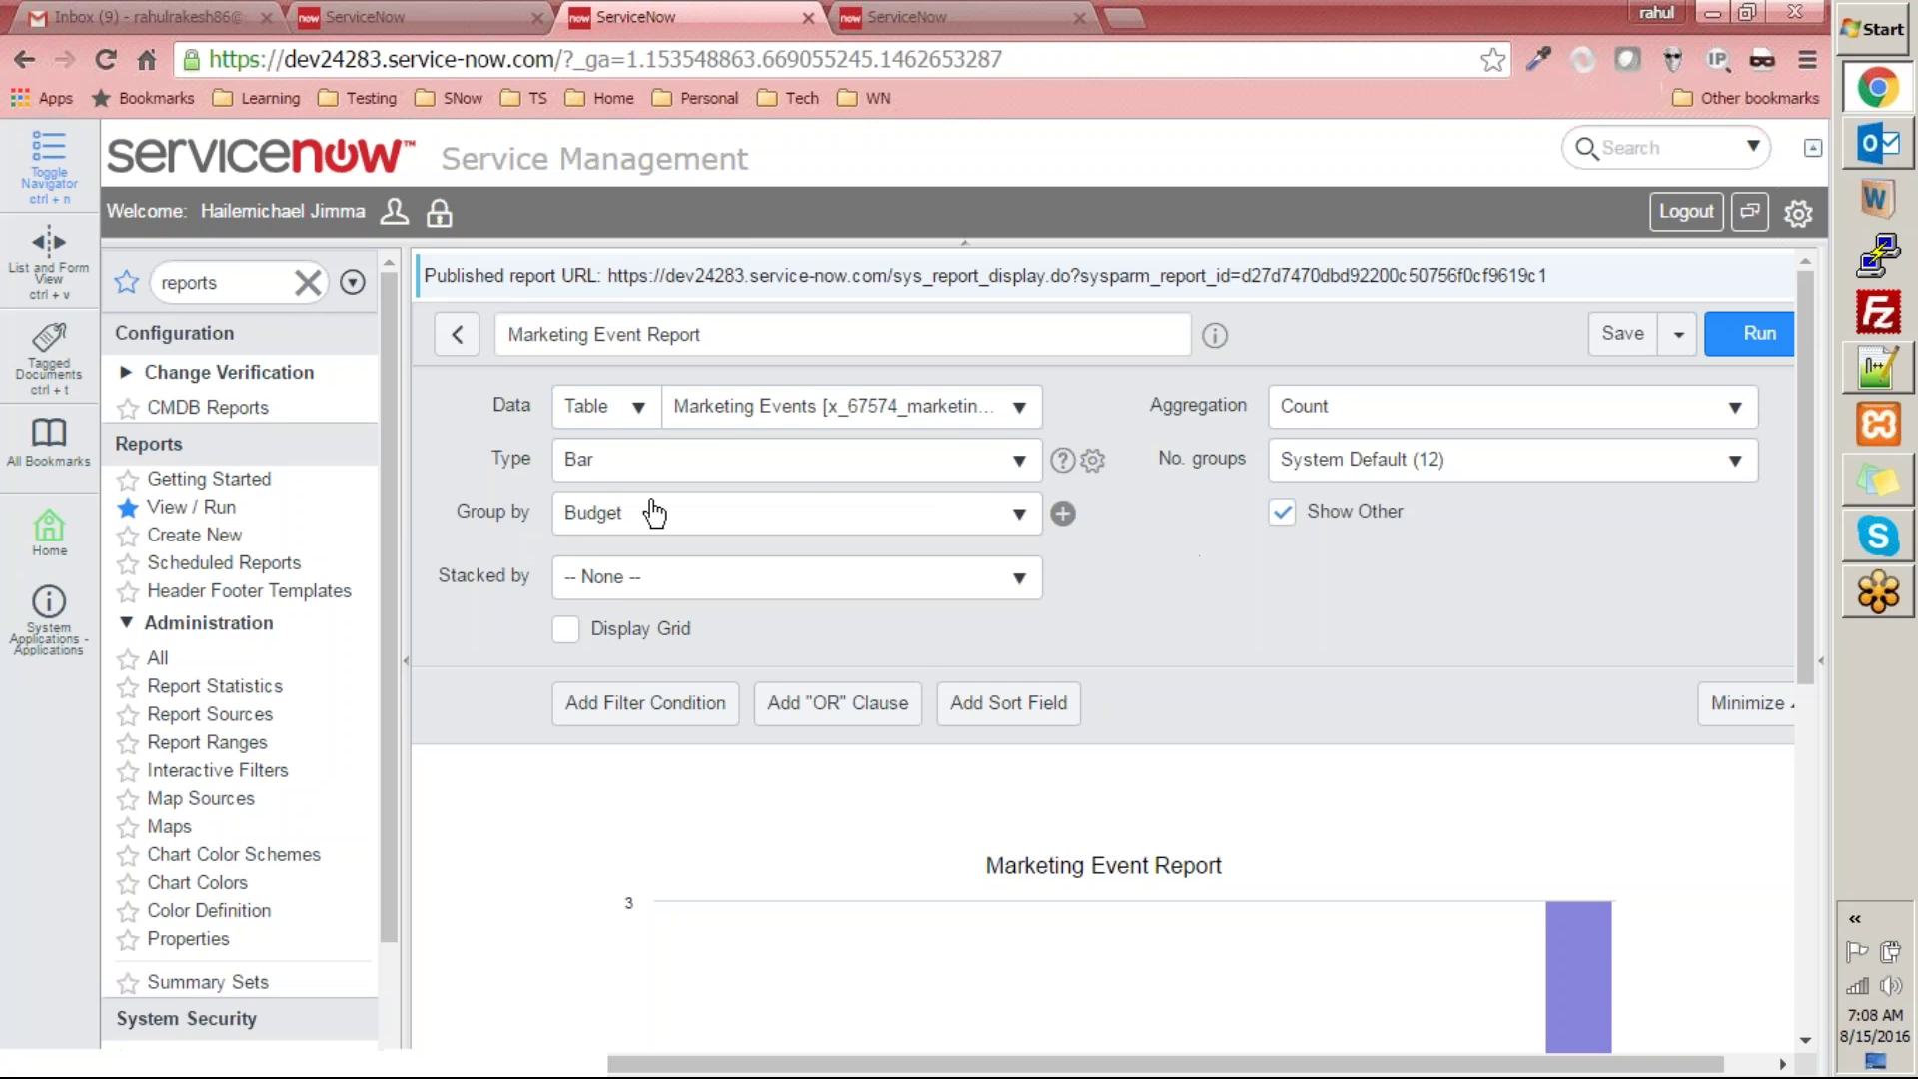
pyautogui.click(1061, 516)
pyautogui.click(1473, 644)
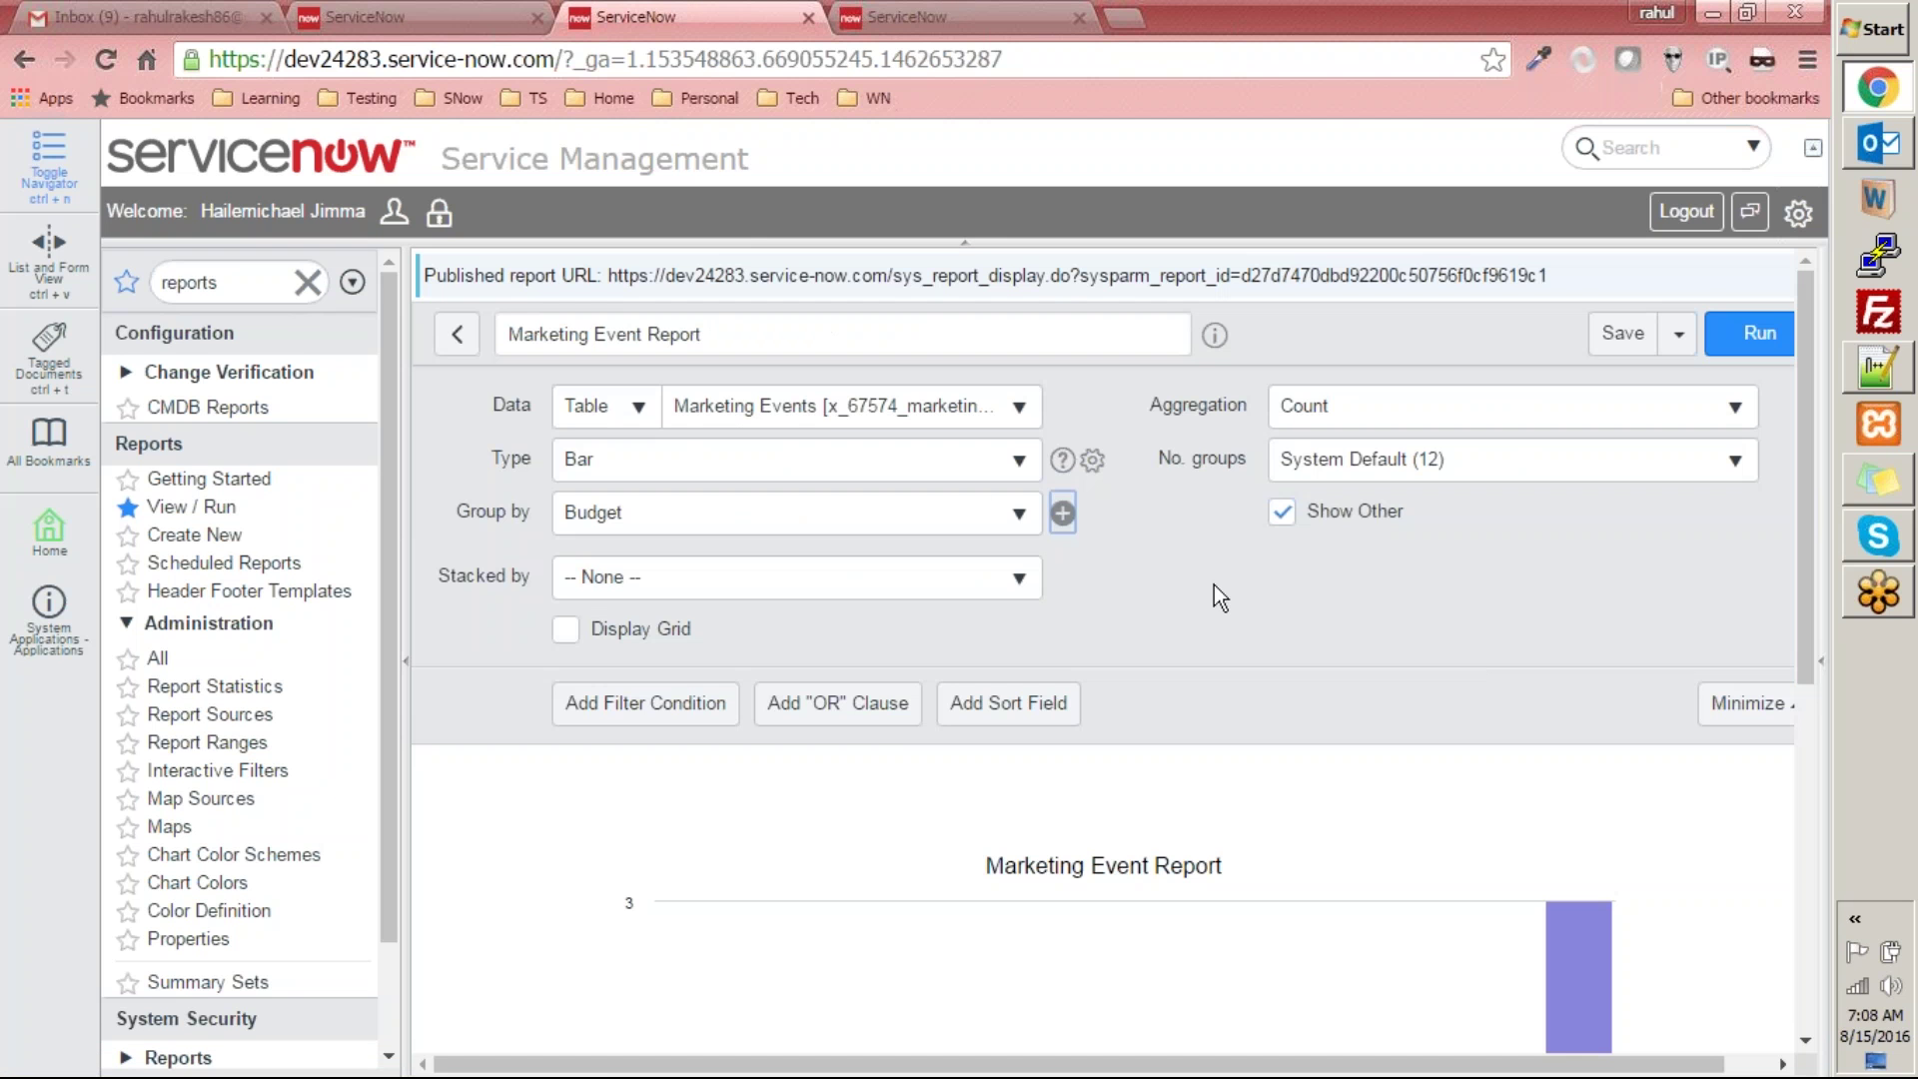
pyautogui.click(639, 408)
pyautogui.click(438, 422)
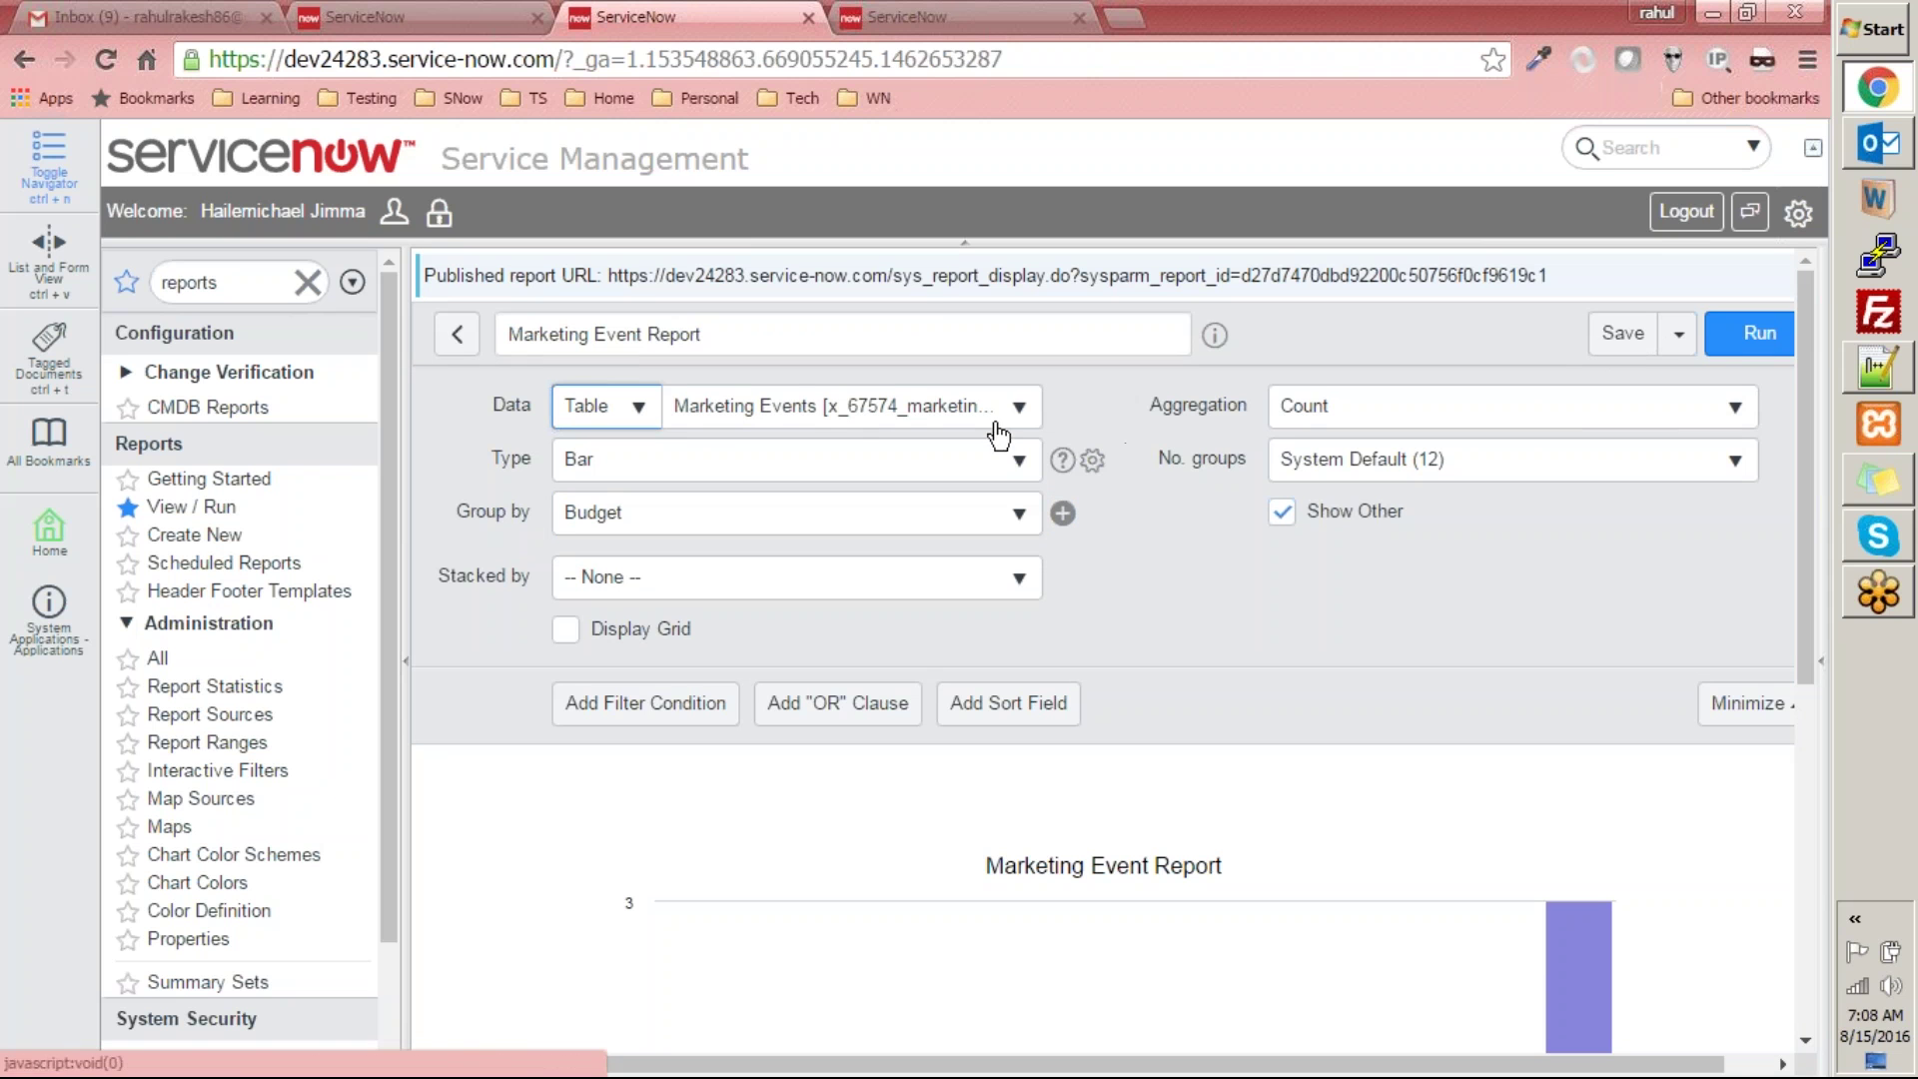
pyautogui.click(639, 420)
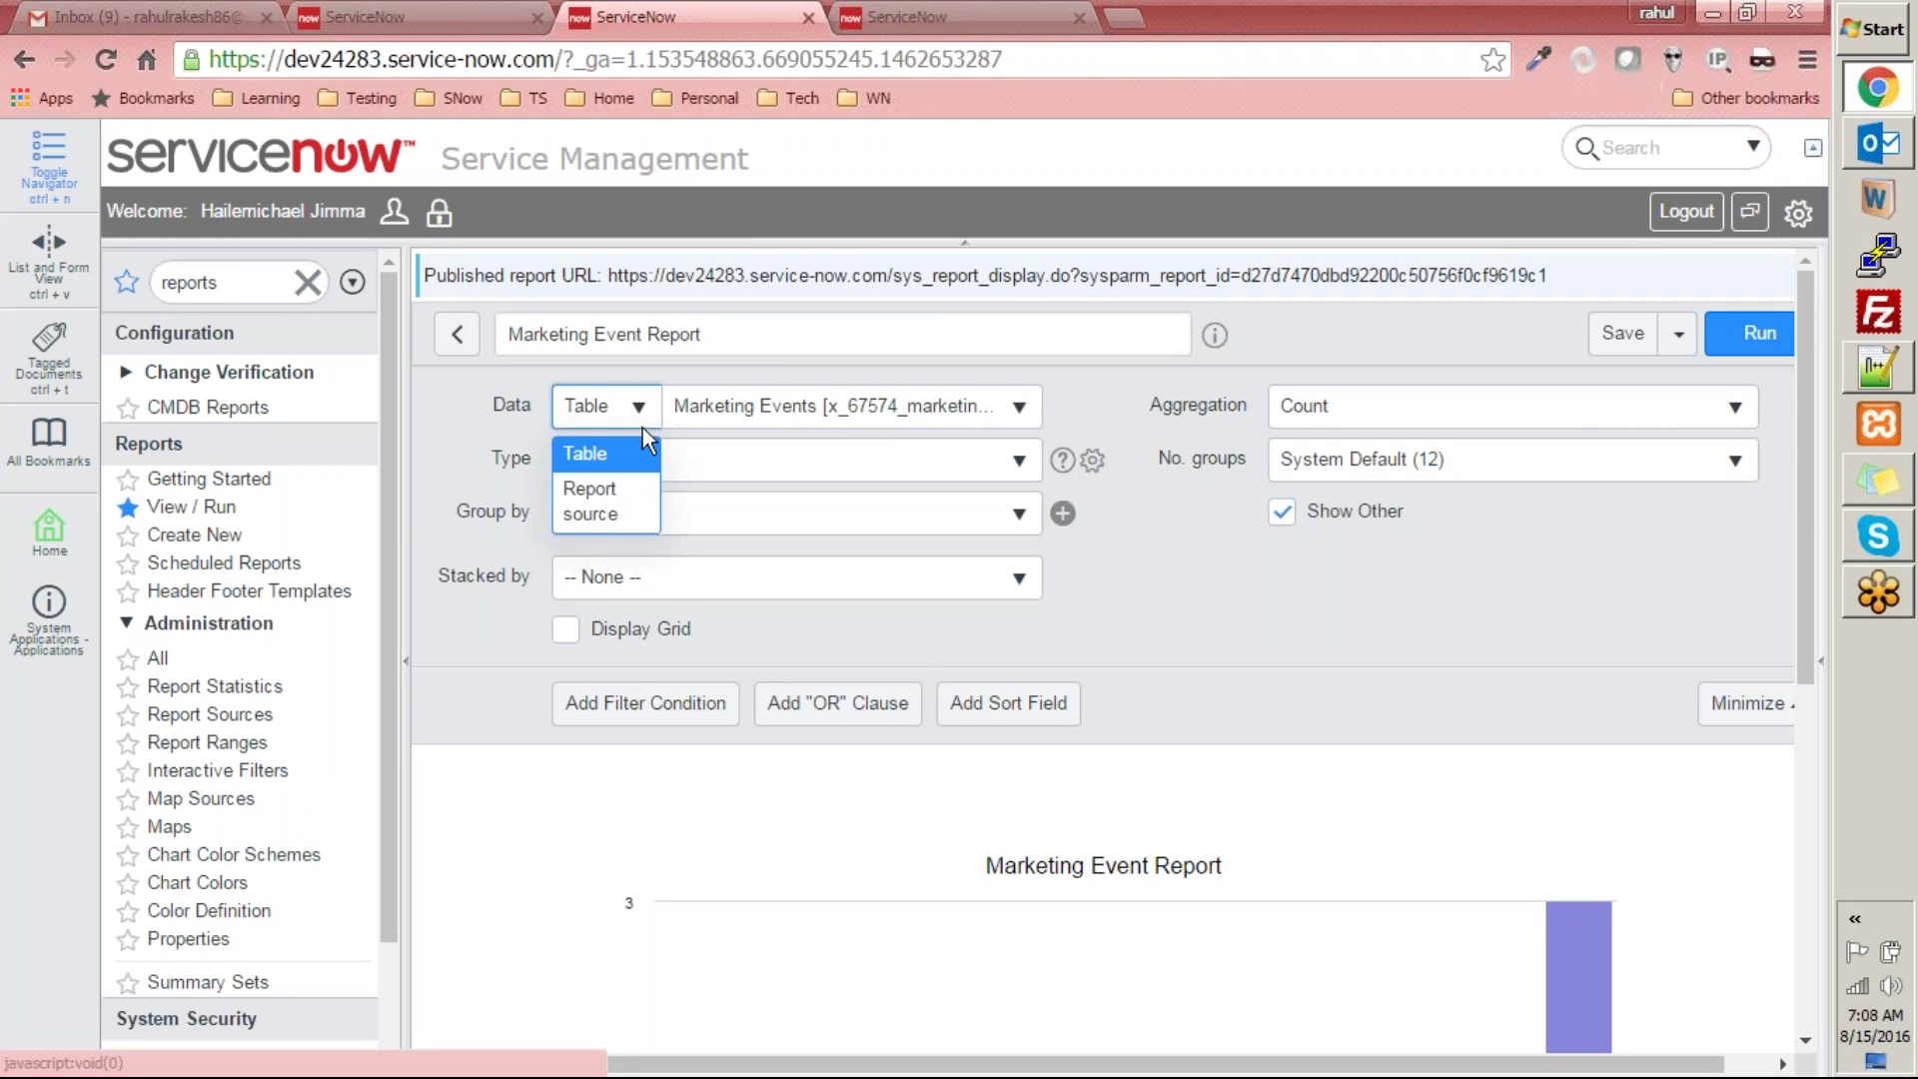
pyautogui.click(621, 513)
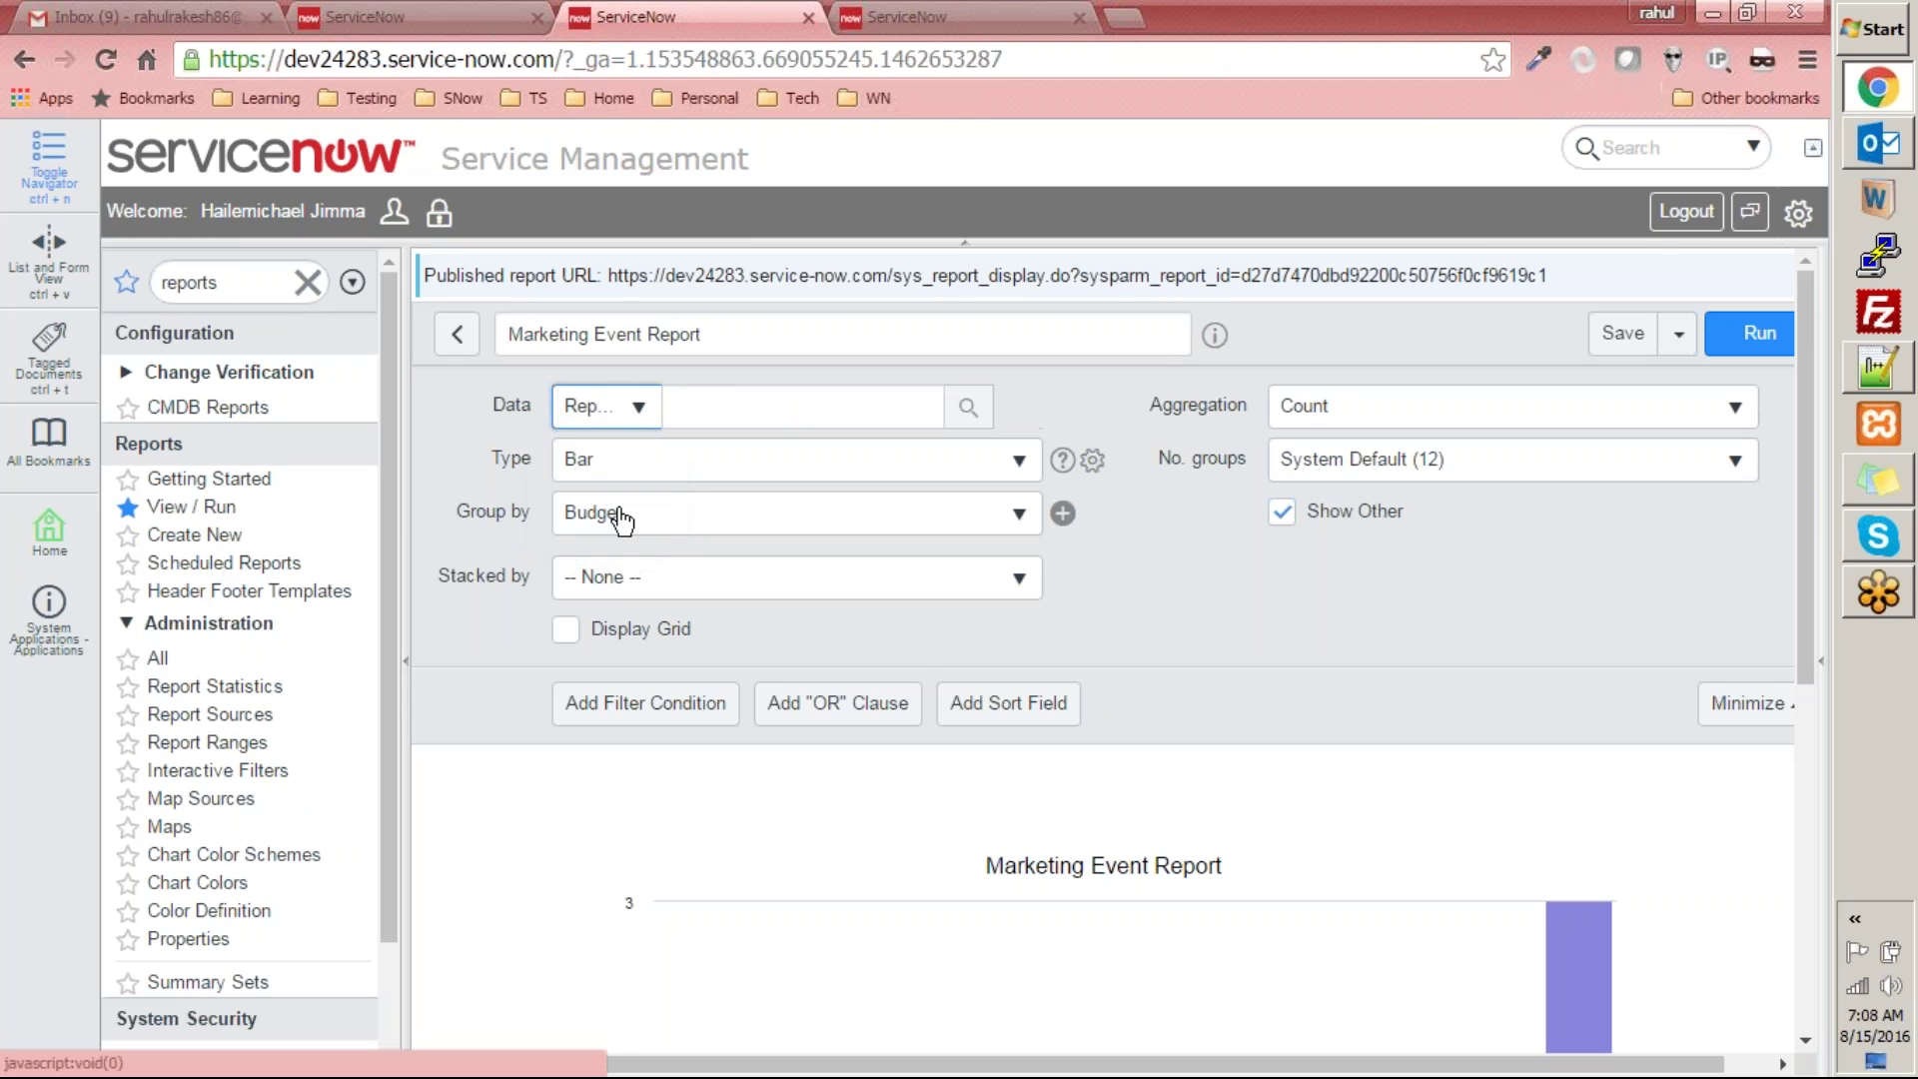
pyautogui.click(639, 408)
pyautogui.click(590, 453)
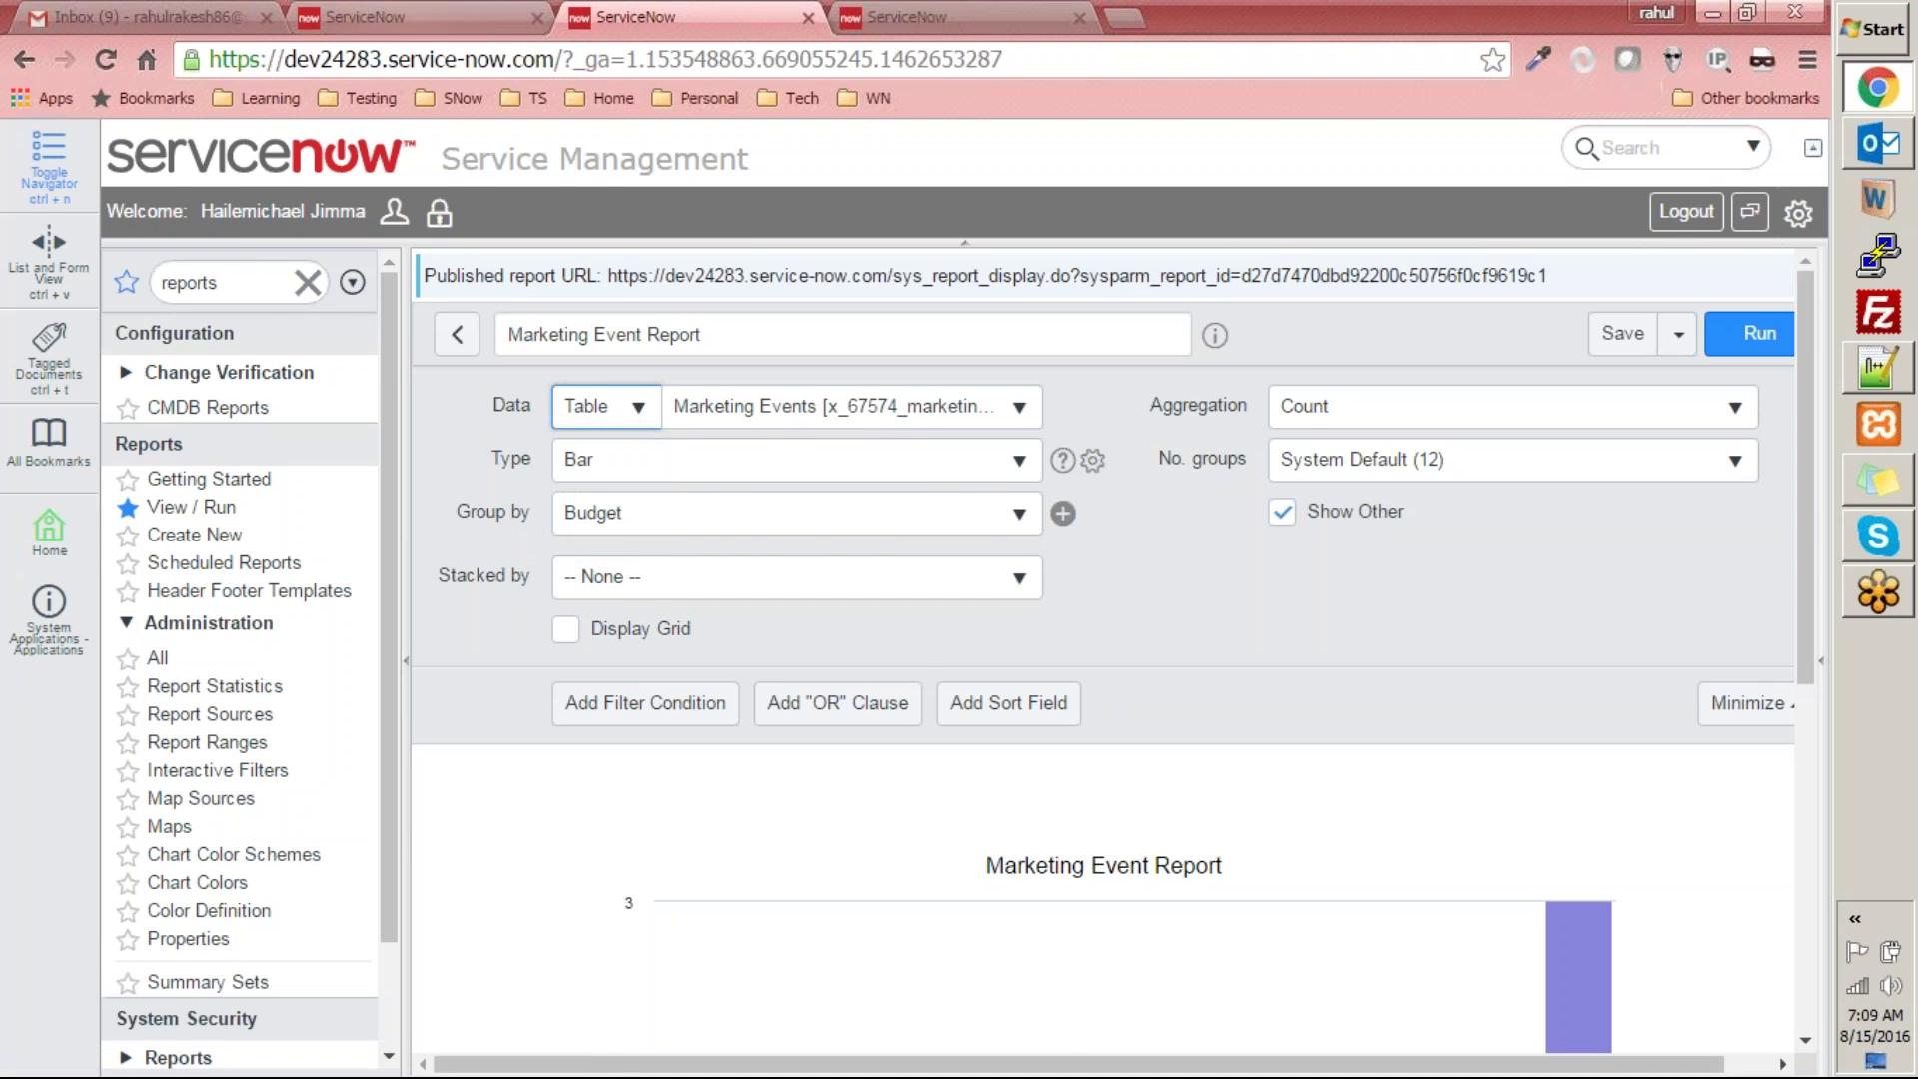
# - On the TURASYS training instance, filter the navigator for 'views' and open the change_request_metric database view
pyautogui.click(412, 17)
pyautogui.click(246, 292)
pyautogui.write('views')
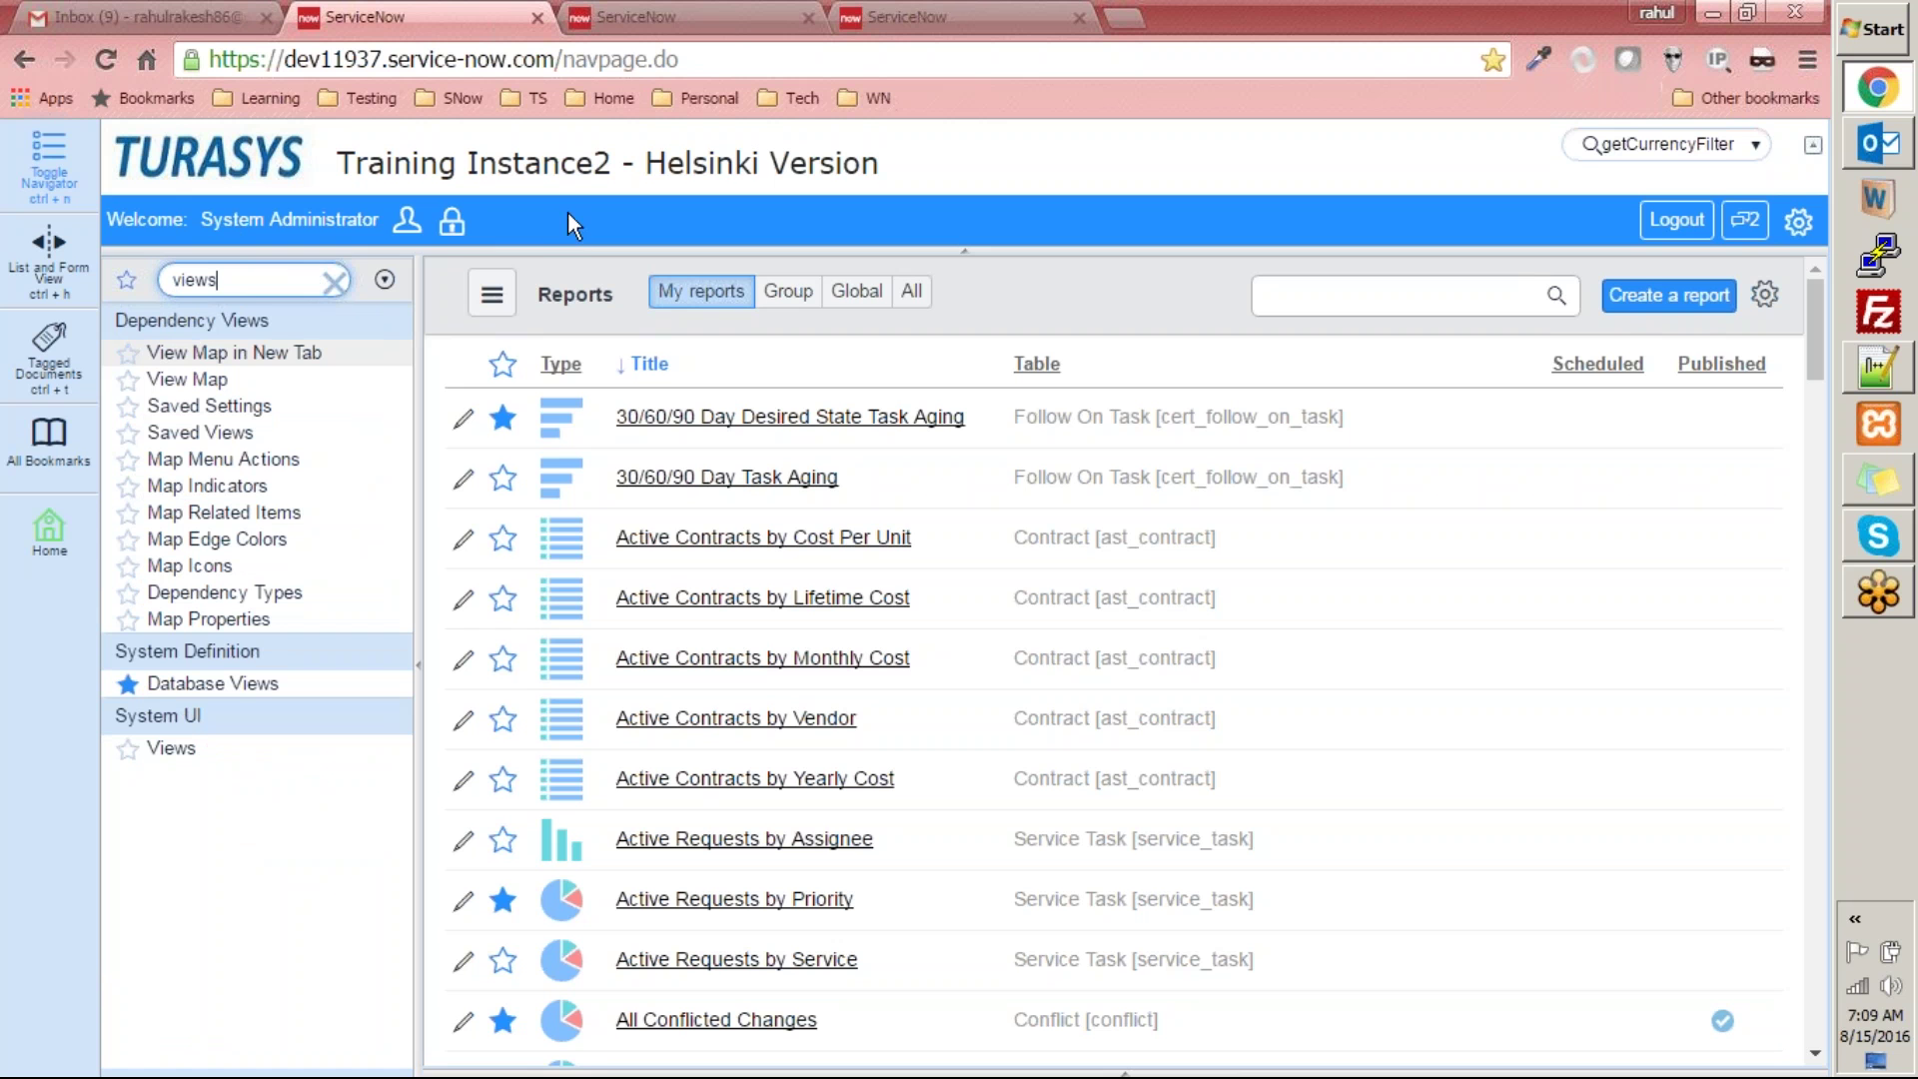
pyautogui.click(165, 684)
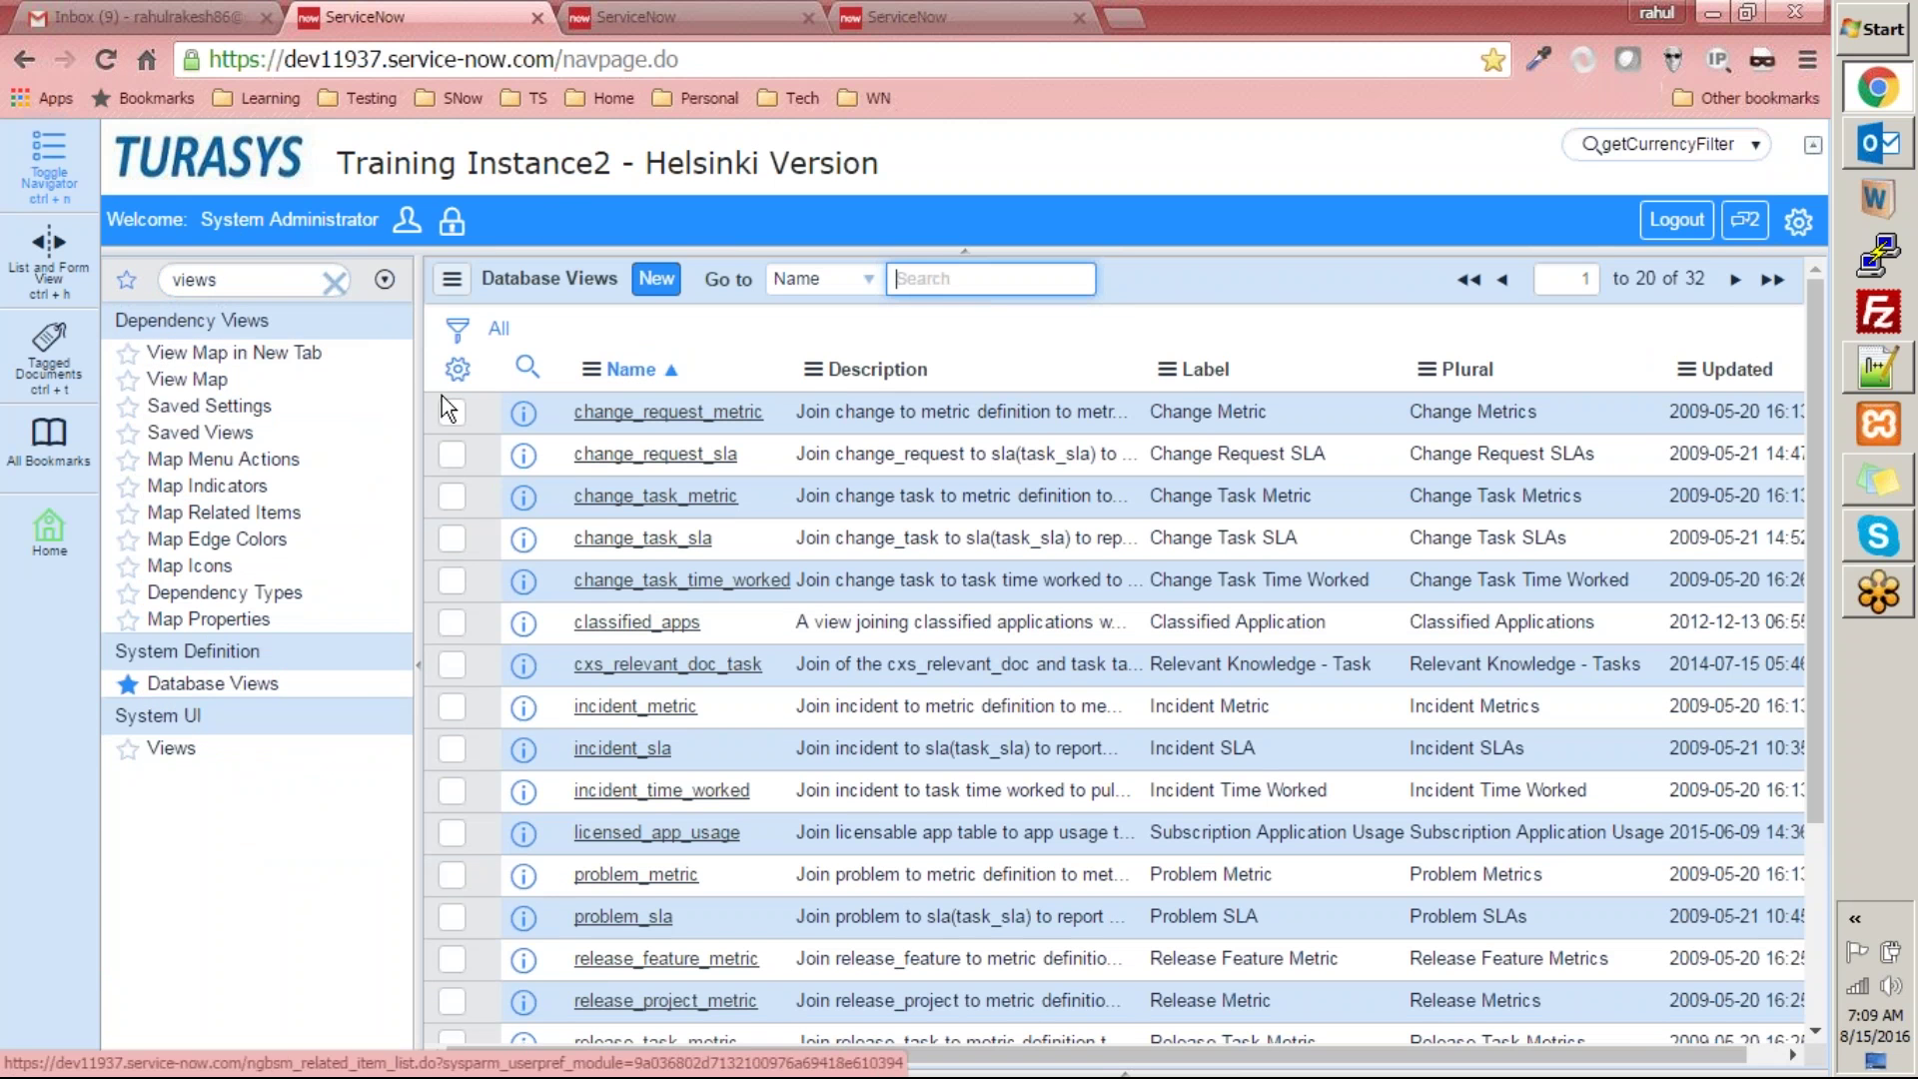
pyautogui.click(668, 410)
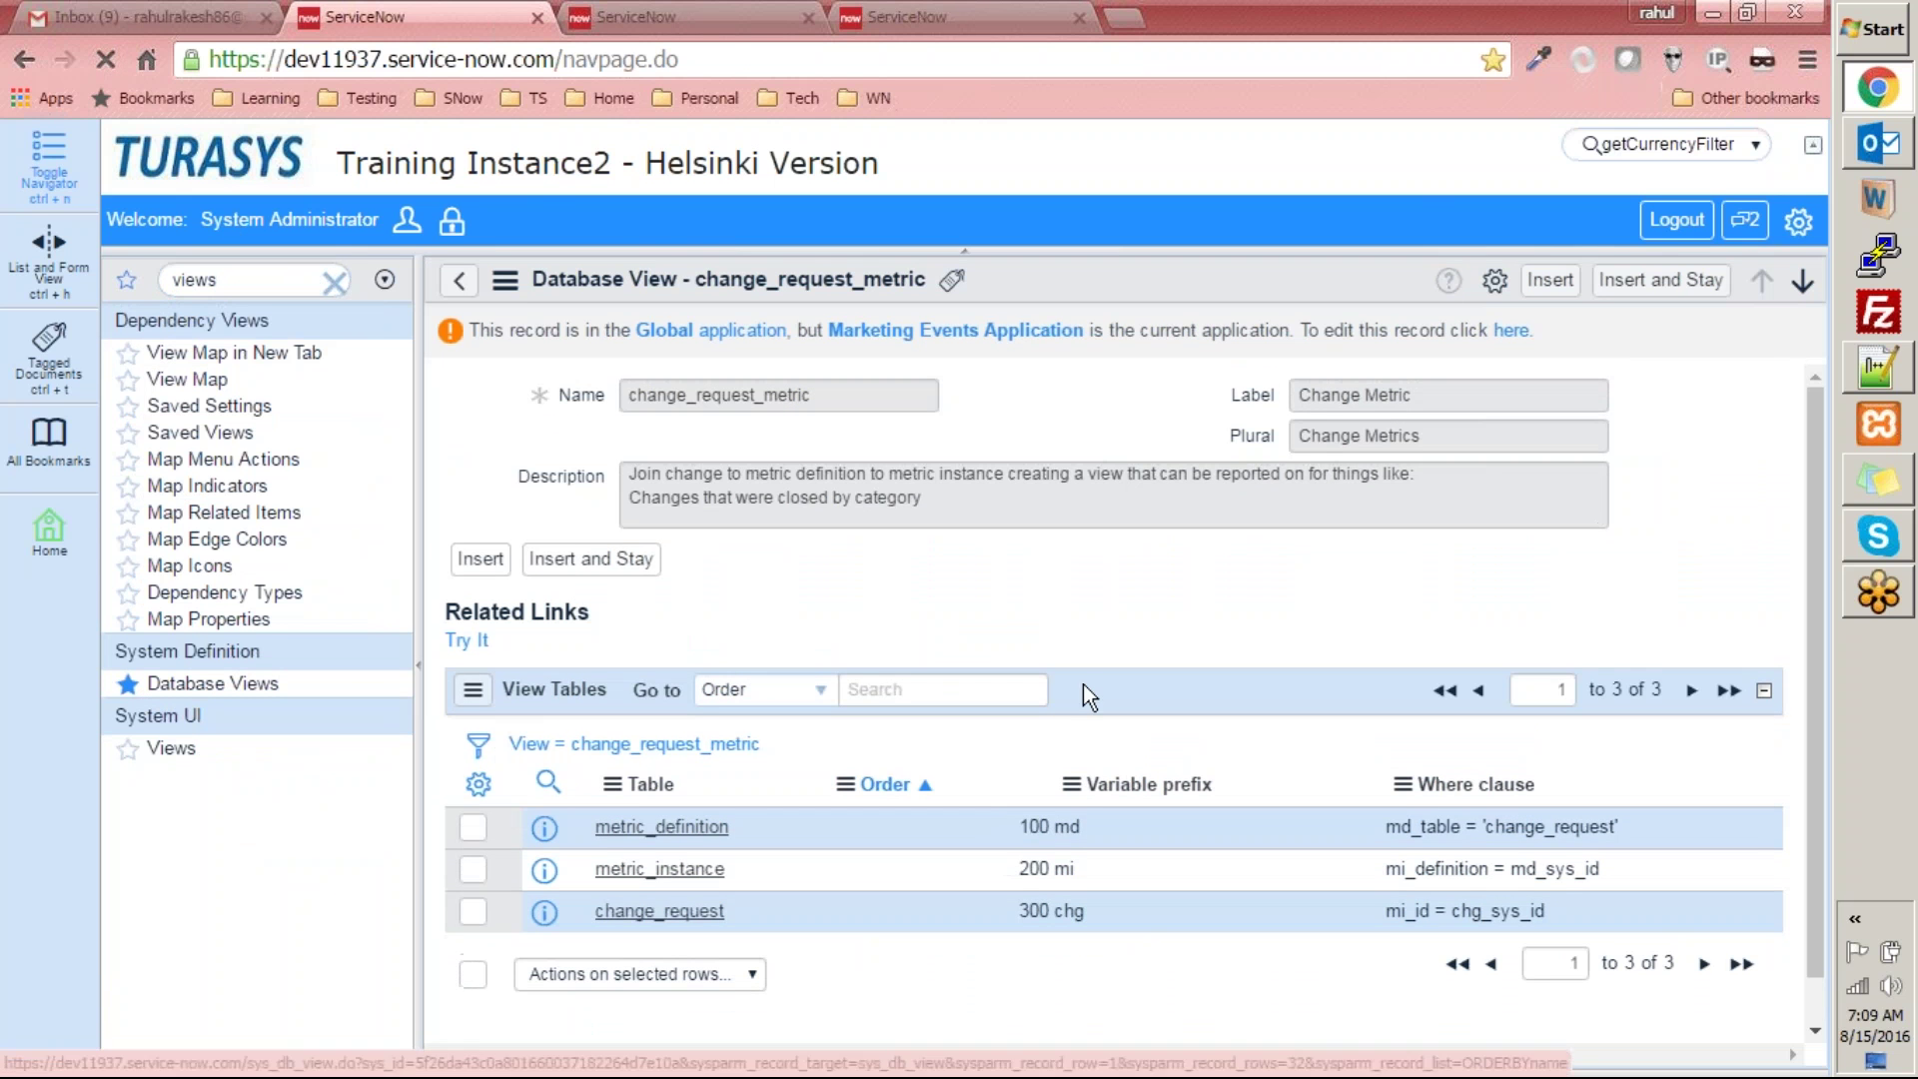
pyautogui.scroll(-1, 1039, 704)
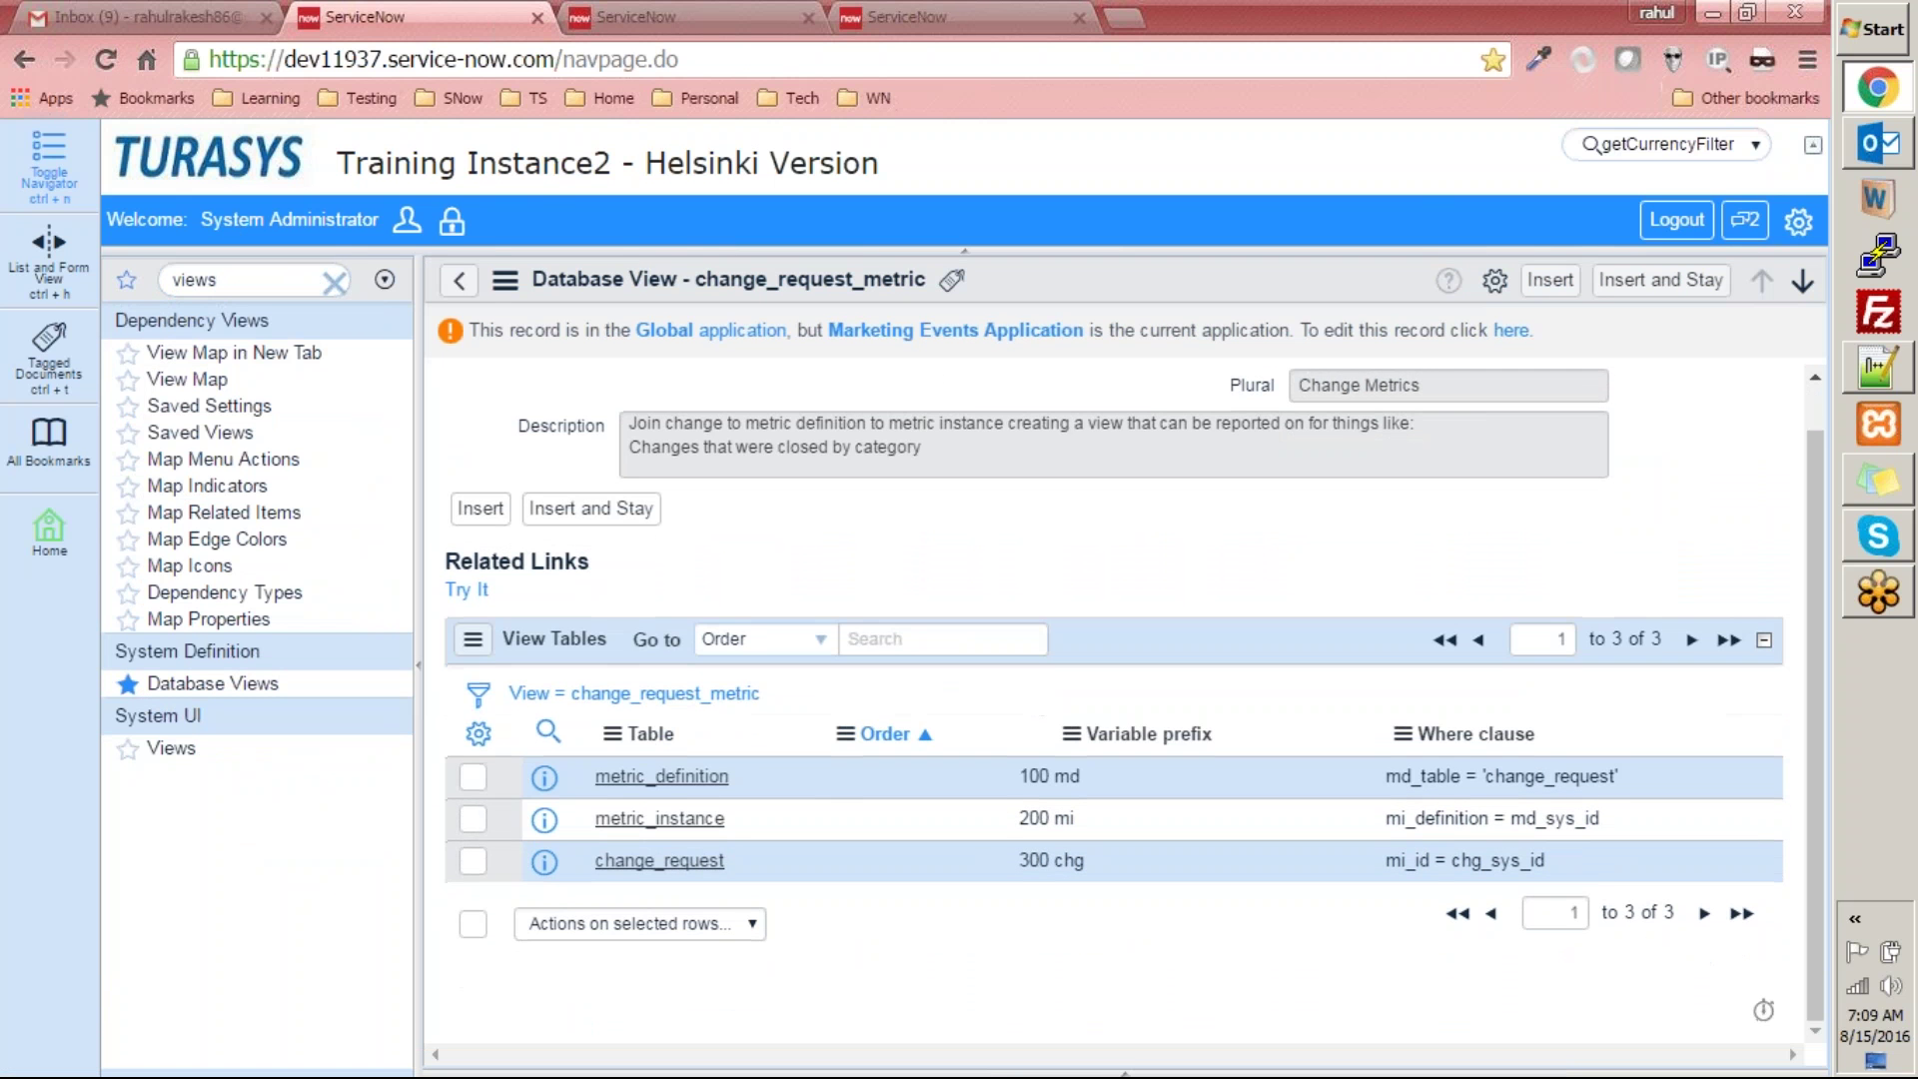
pyautogui.scroll(1, 1039, 705)
# - Go back to the Database Views list, then return to the Marketing Event Report tab
pyautogui.click(459, 281)
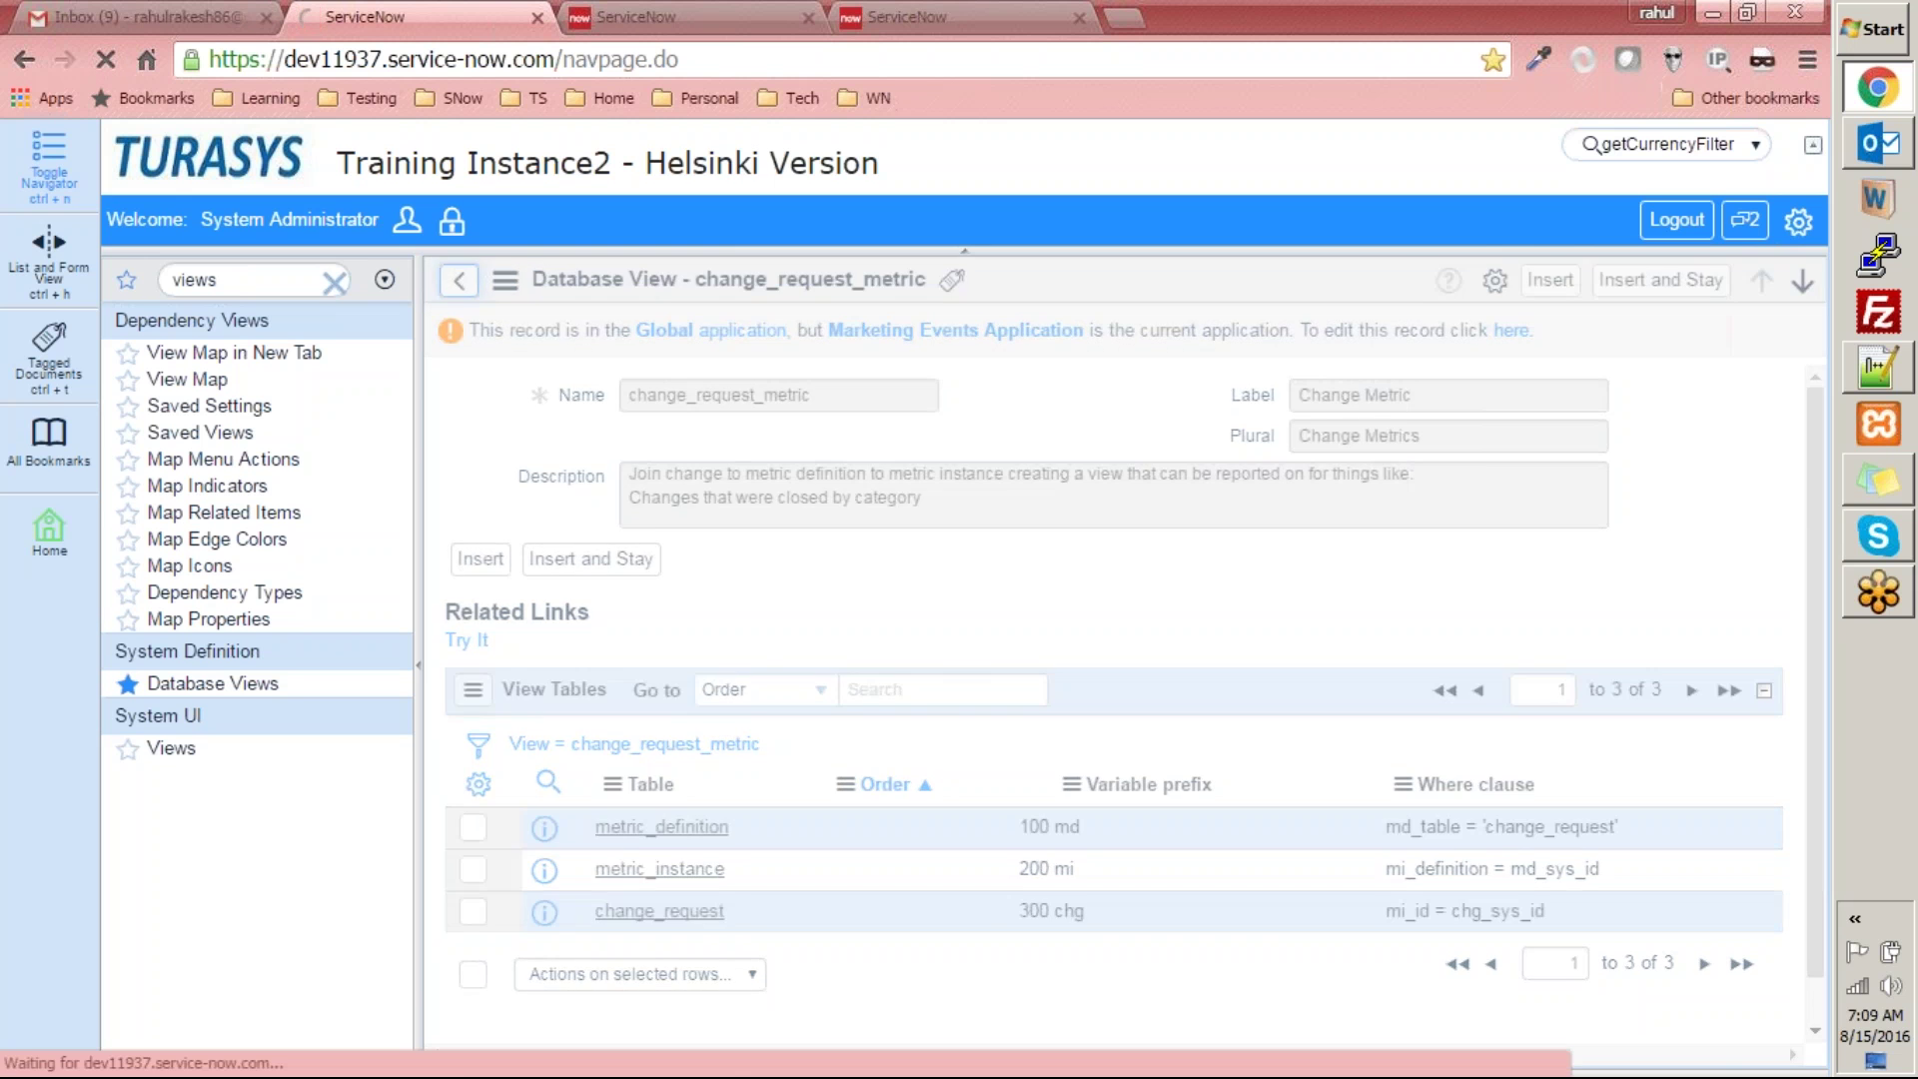
pyautogui.scroll(-3, 642, 800)
pyautogui.scroll(3, 642, 800)
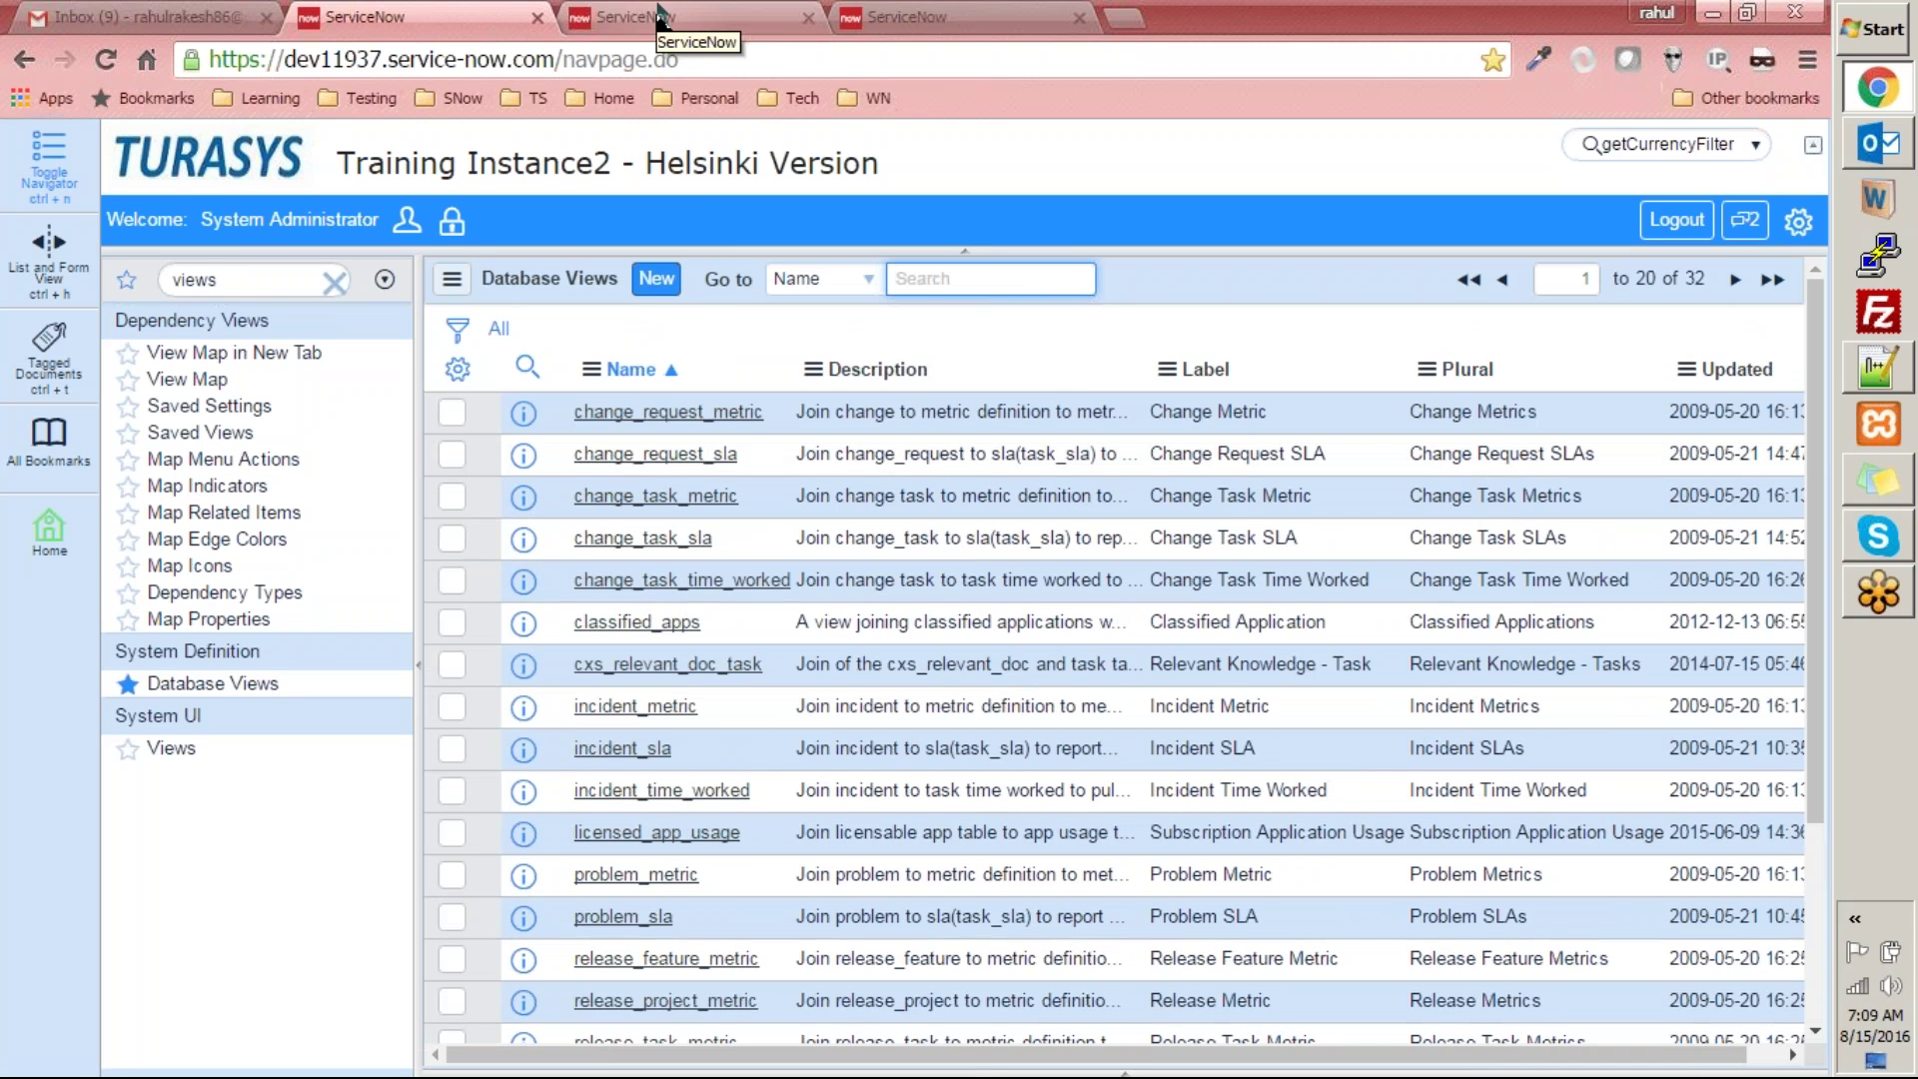
pyautogui.click(658, 14)
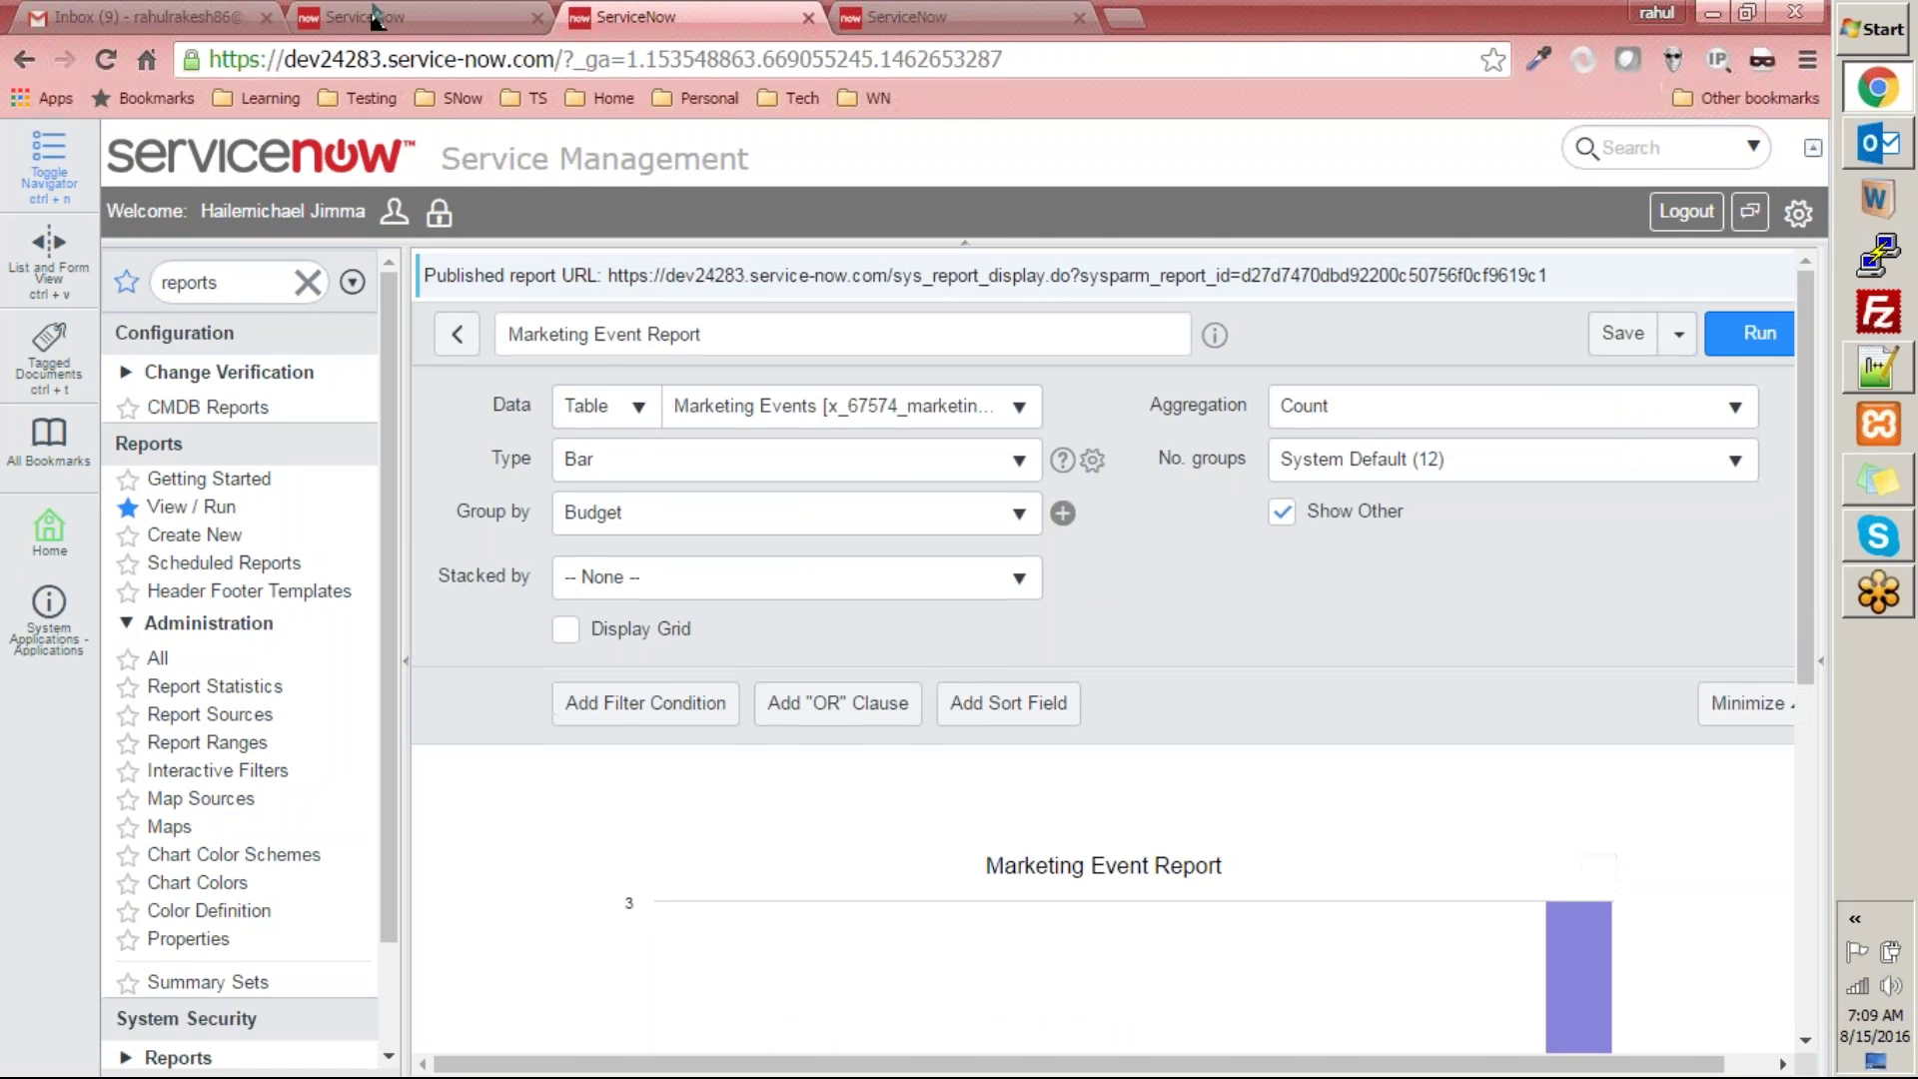
pyautogui.click(380, 17)
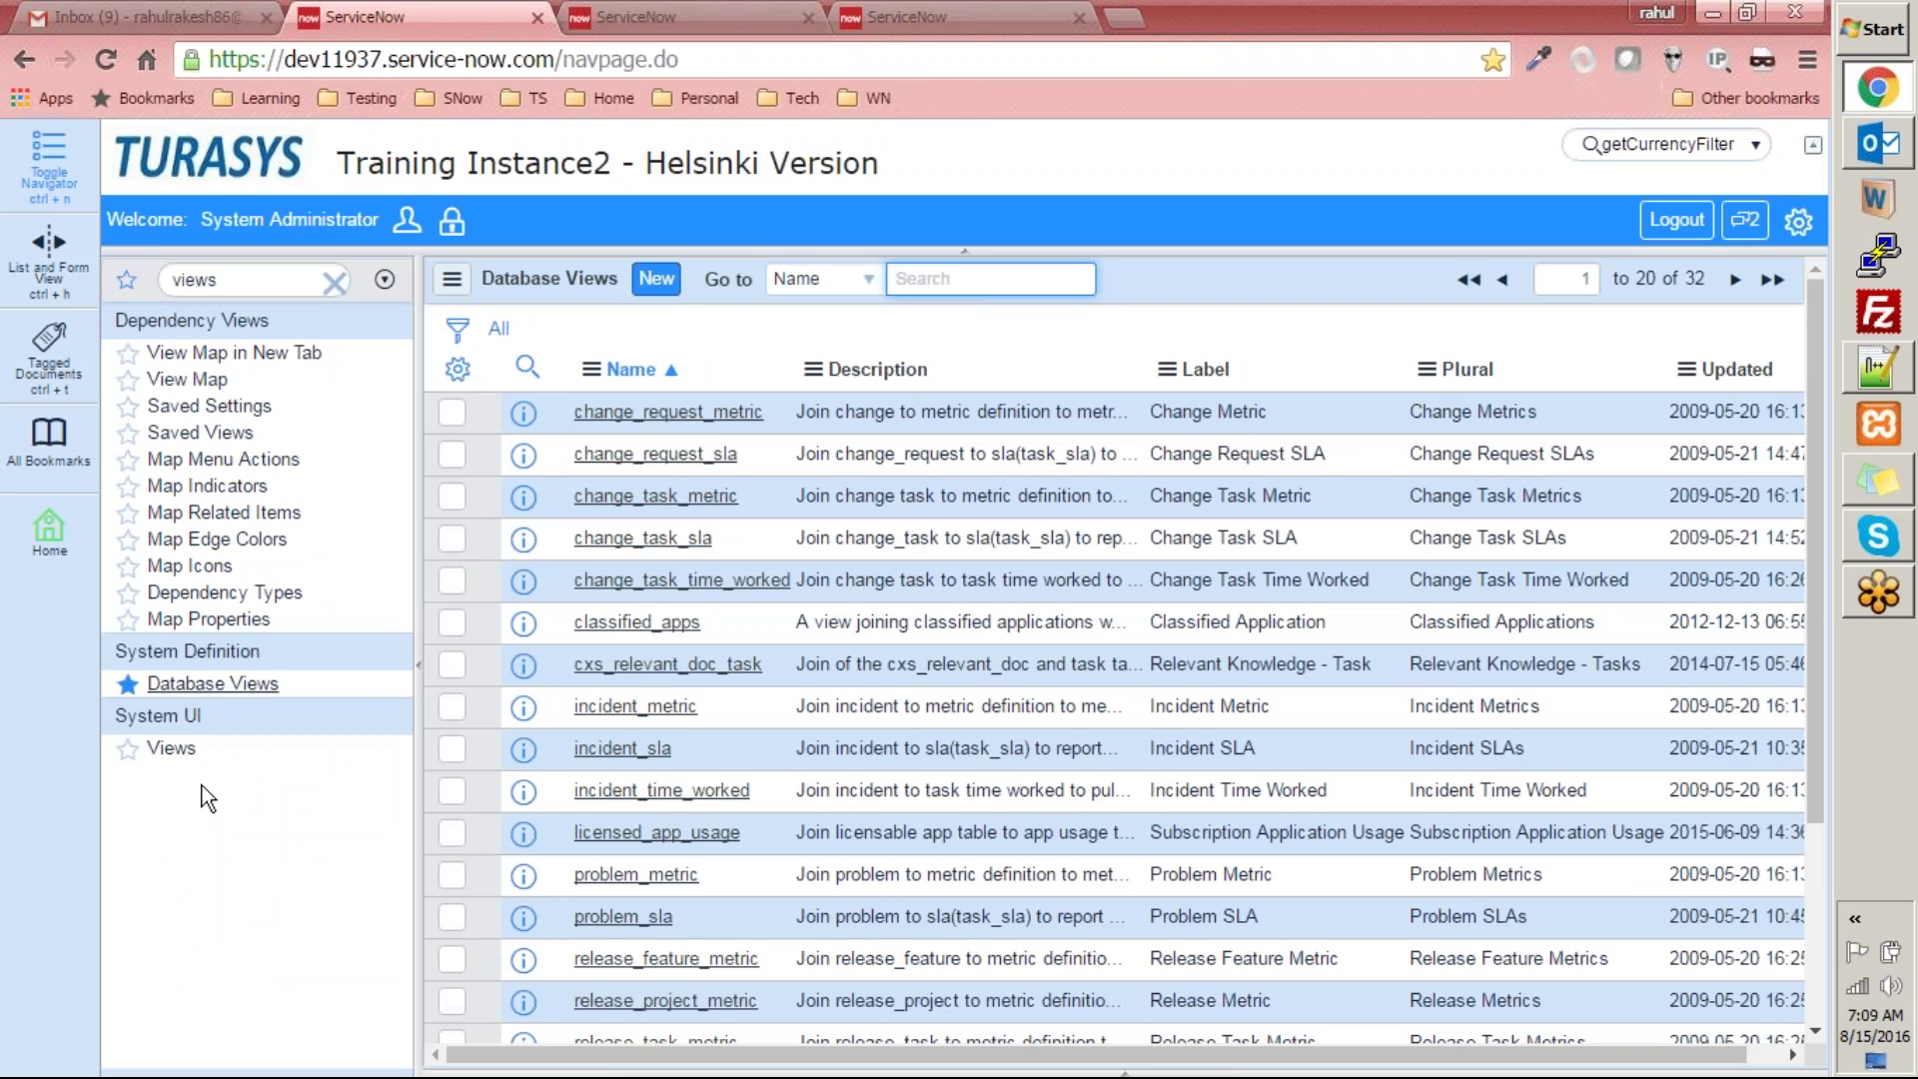
pyautogui.click(640, 17)
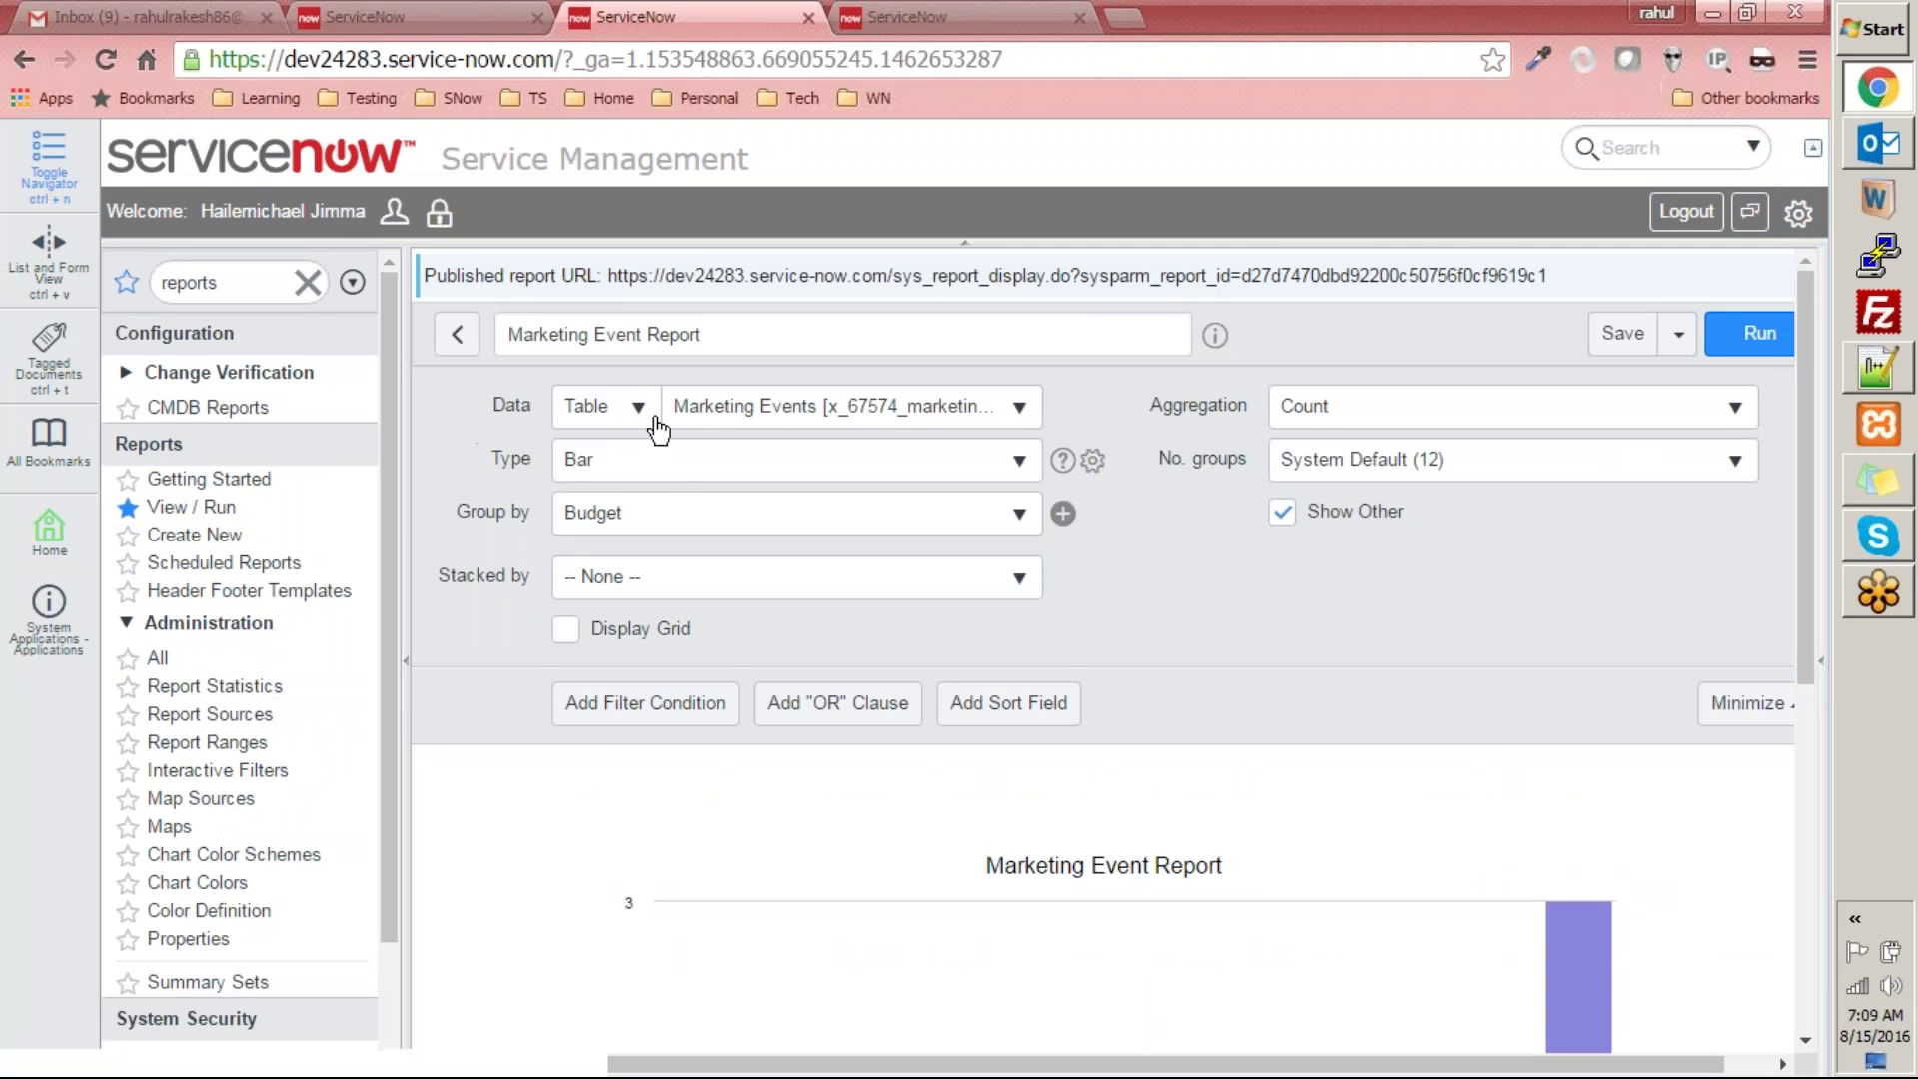
pyautogui.click(617, 406)
pyautogui.click(1142, 567)
pyautogui.click(639, 407)
pyautogui.click(1142, 587)
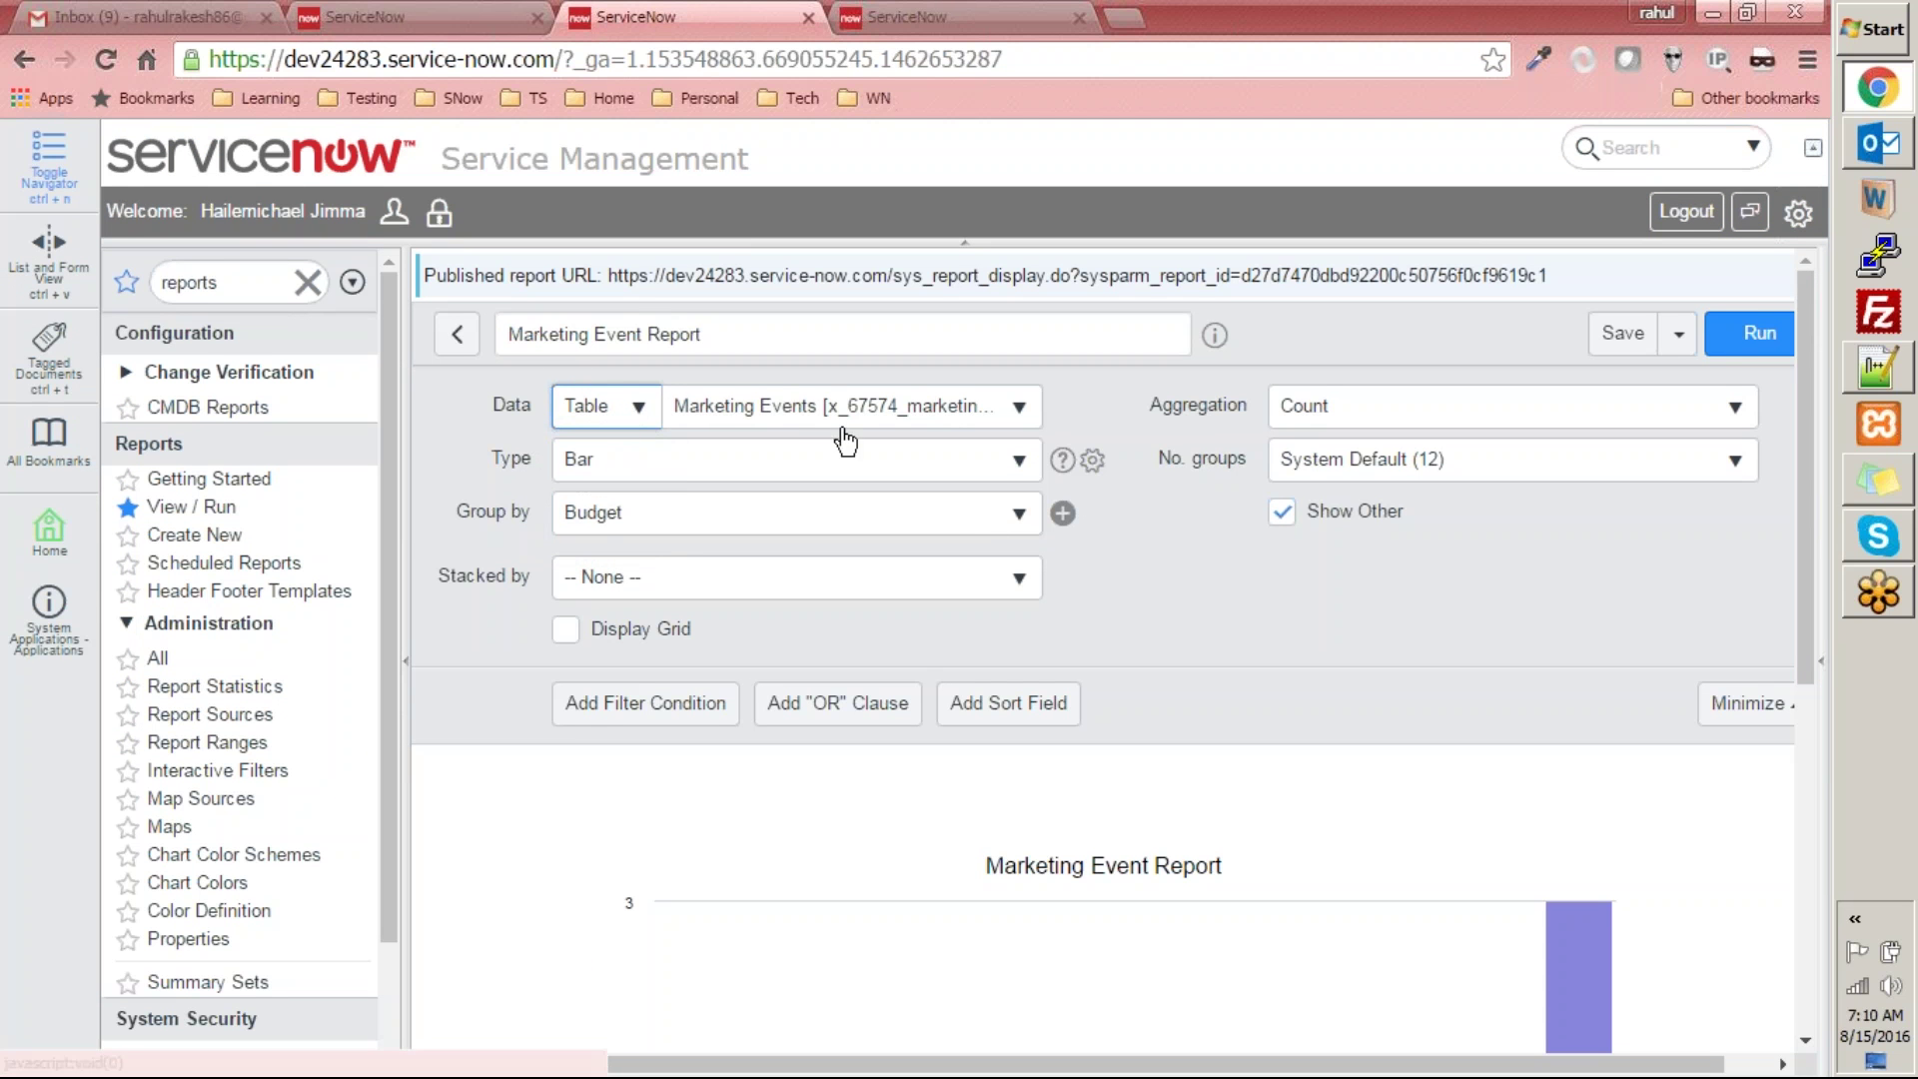
pyautogui.click(589, 397)
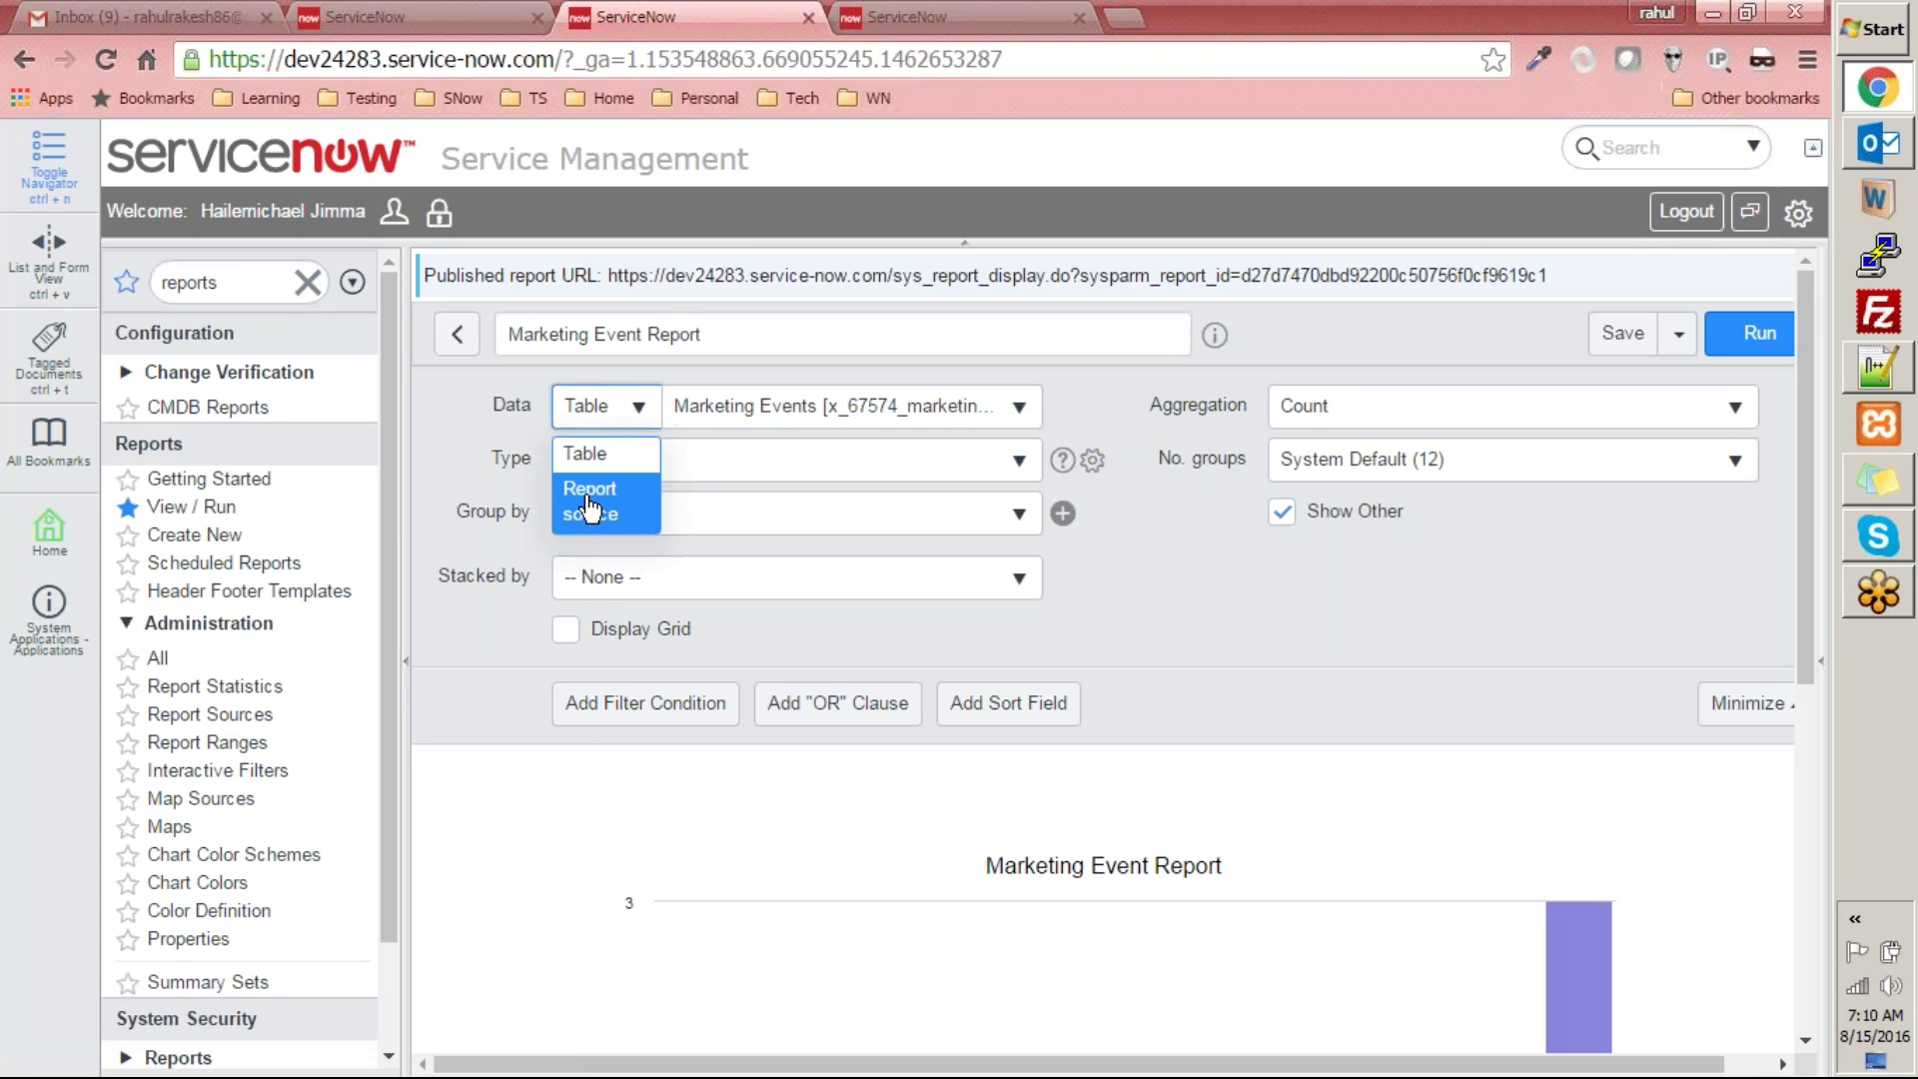
pyautogui.click(1209, 614)
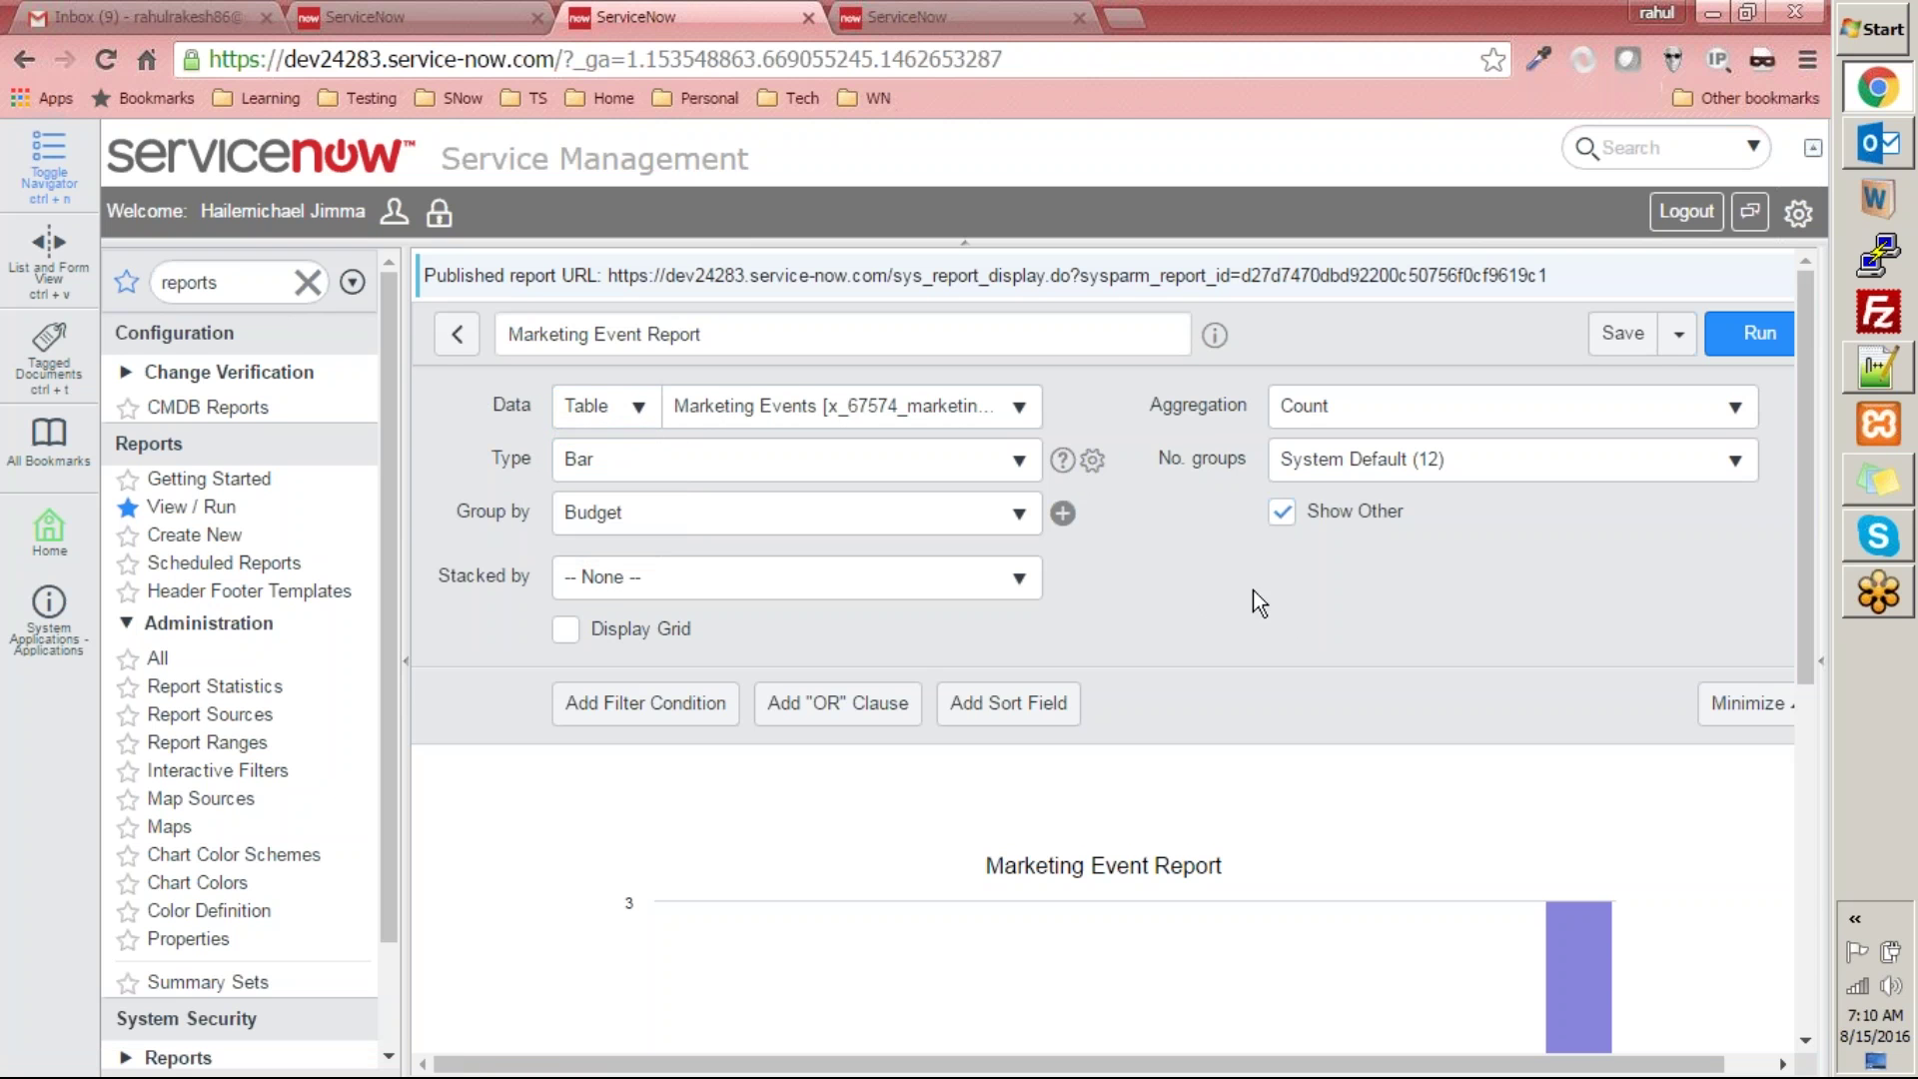
pyautogui.scroll(-5, 1253, 590)
pyautogui.scroll(5, 1253, 589)
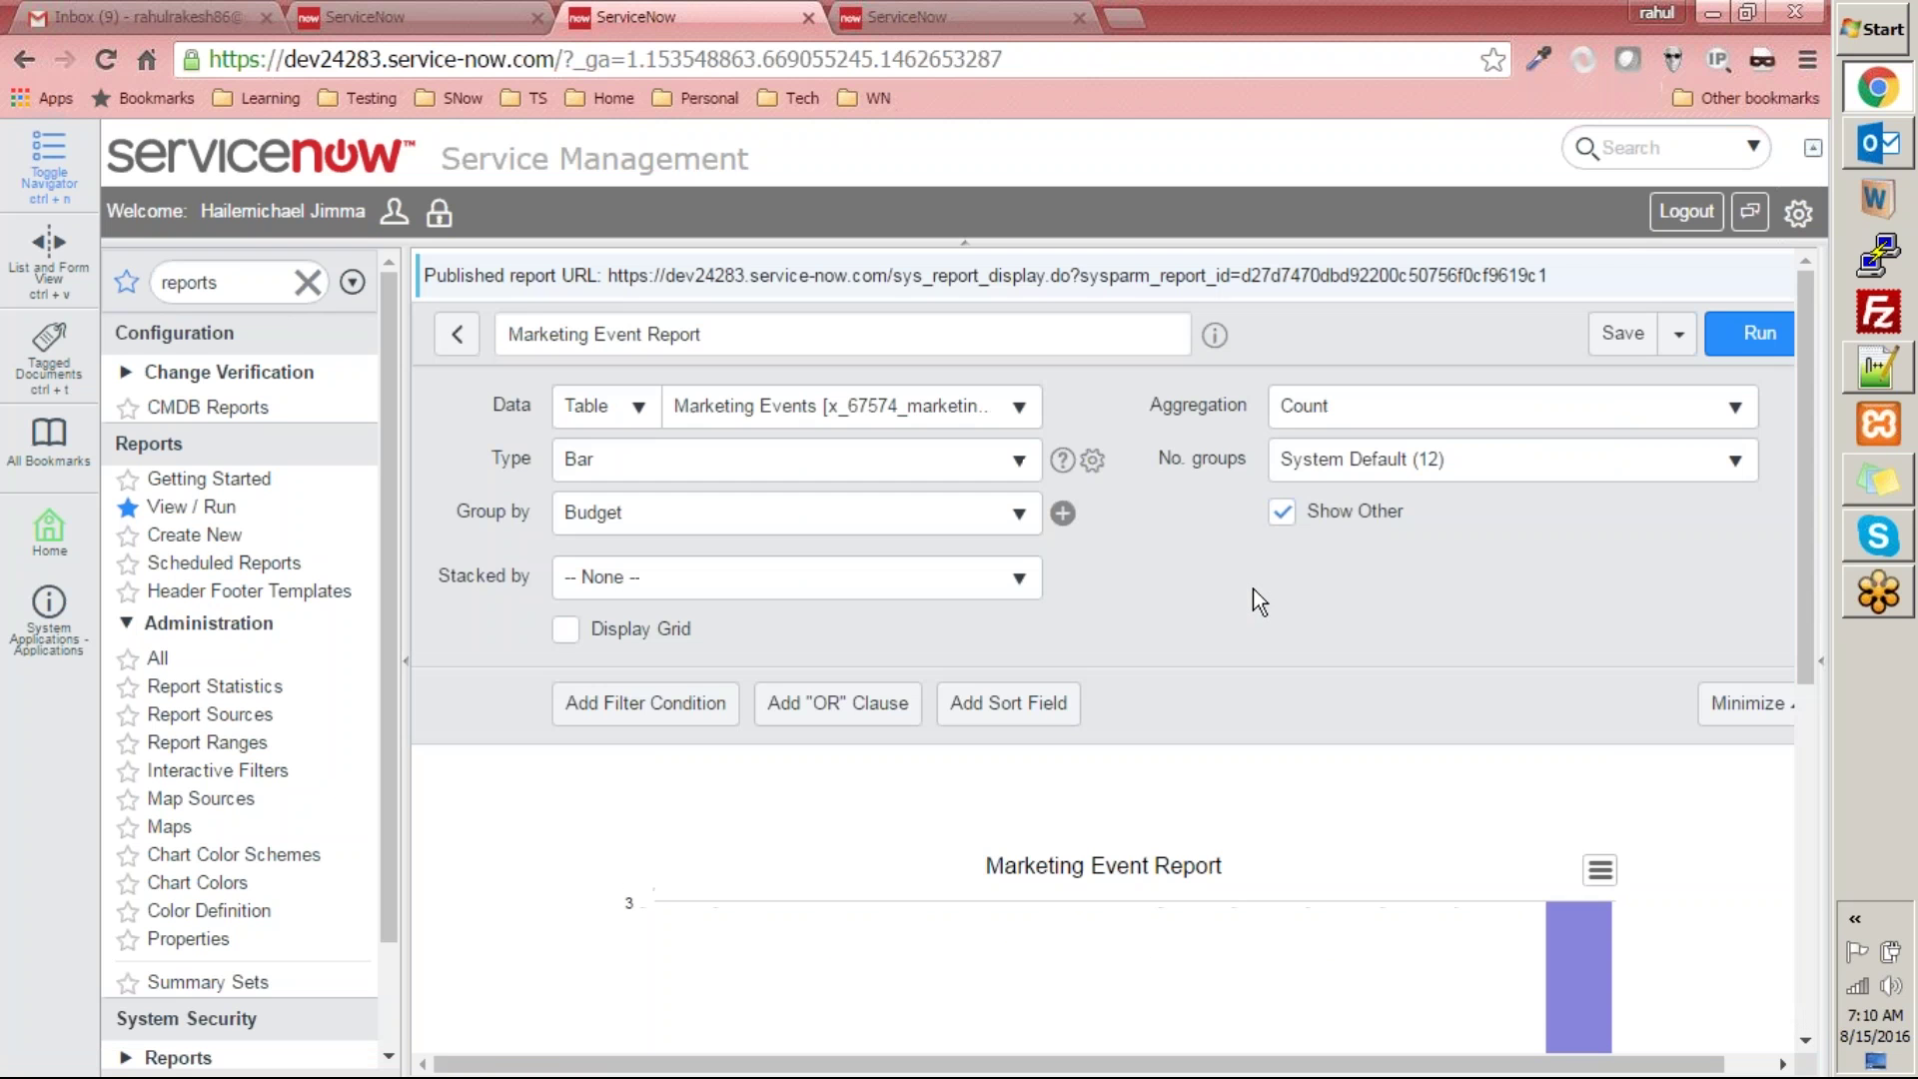
# - Unpublish the Marketing Event Report and reload its public URL to confirm 'The report is not available'
pyautogui.click(1678, 337)
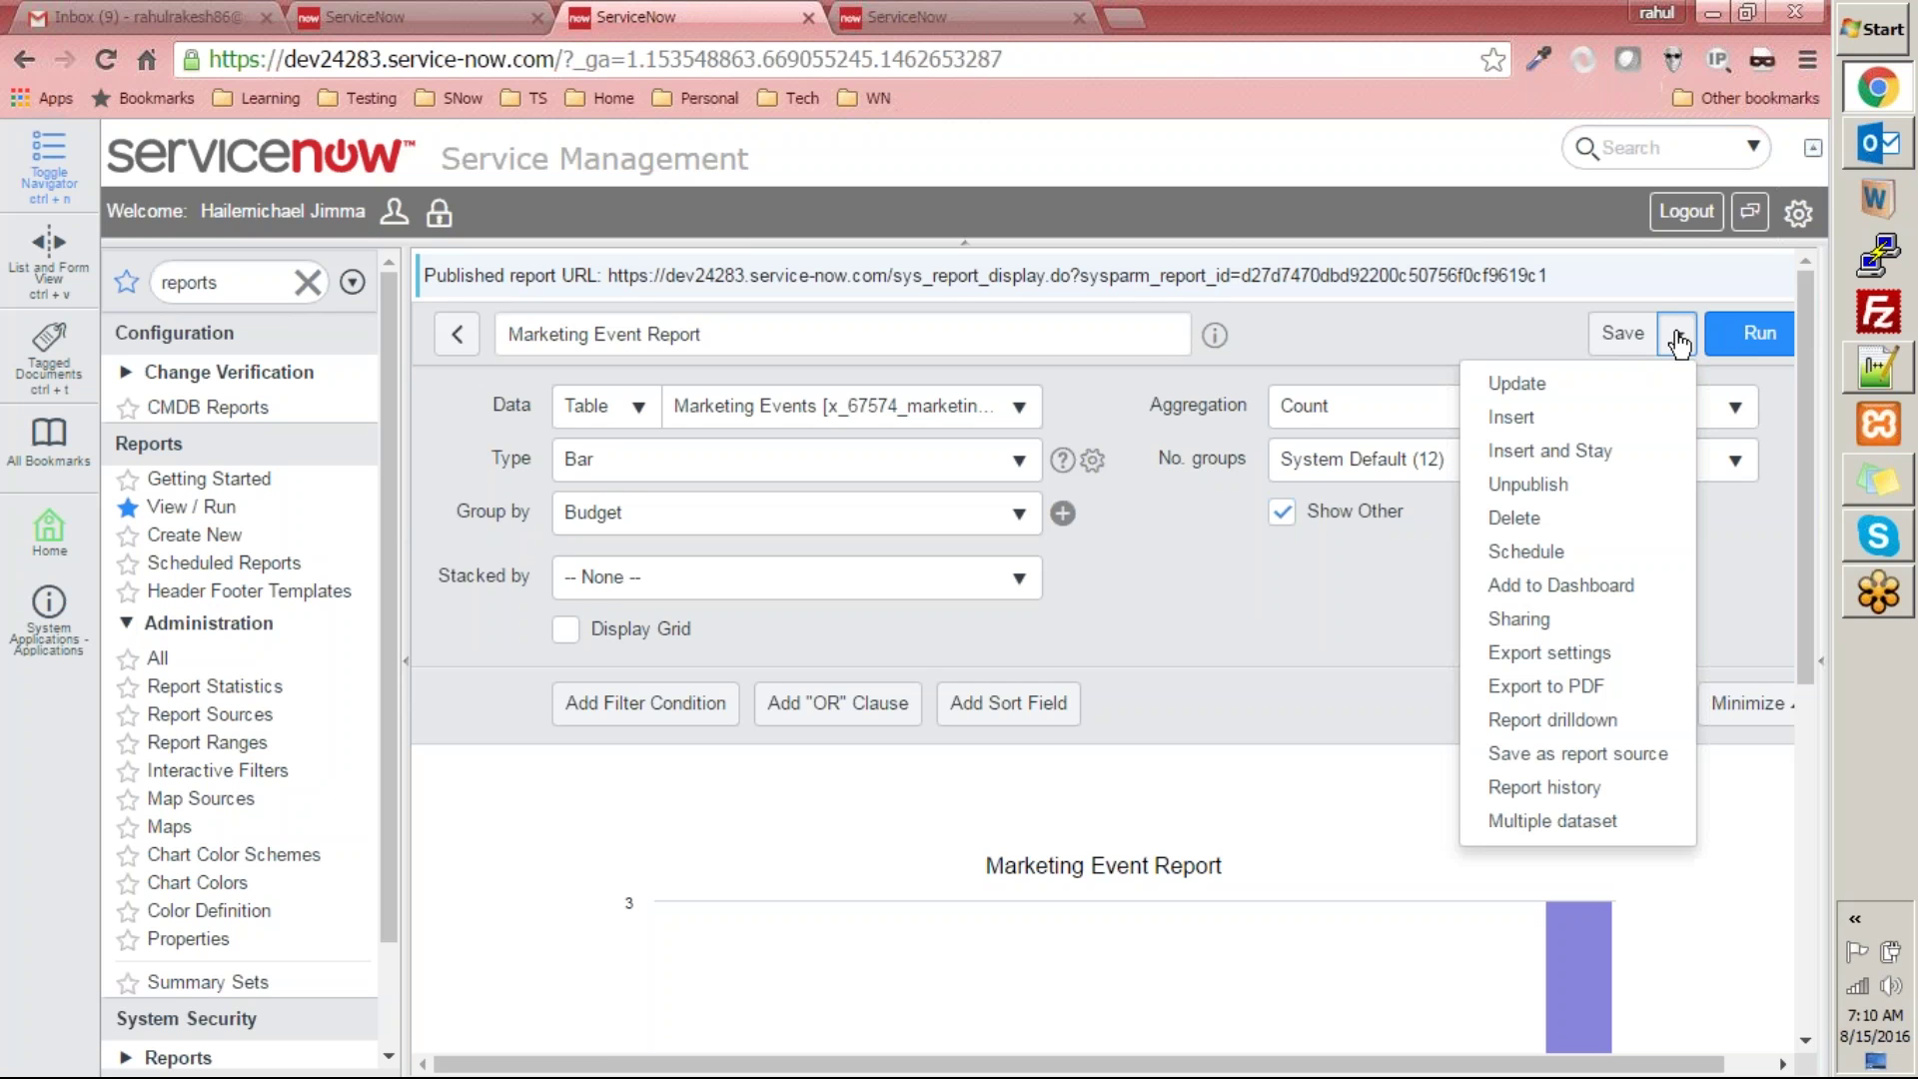
pyautogui.click(1558, 493)
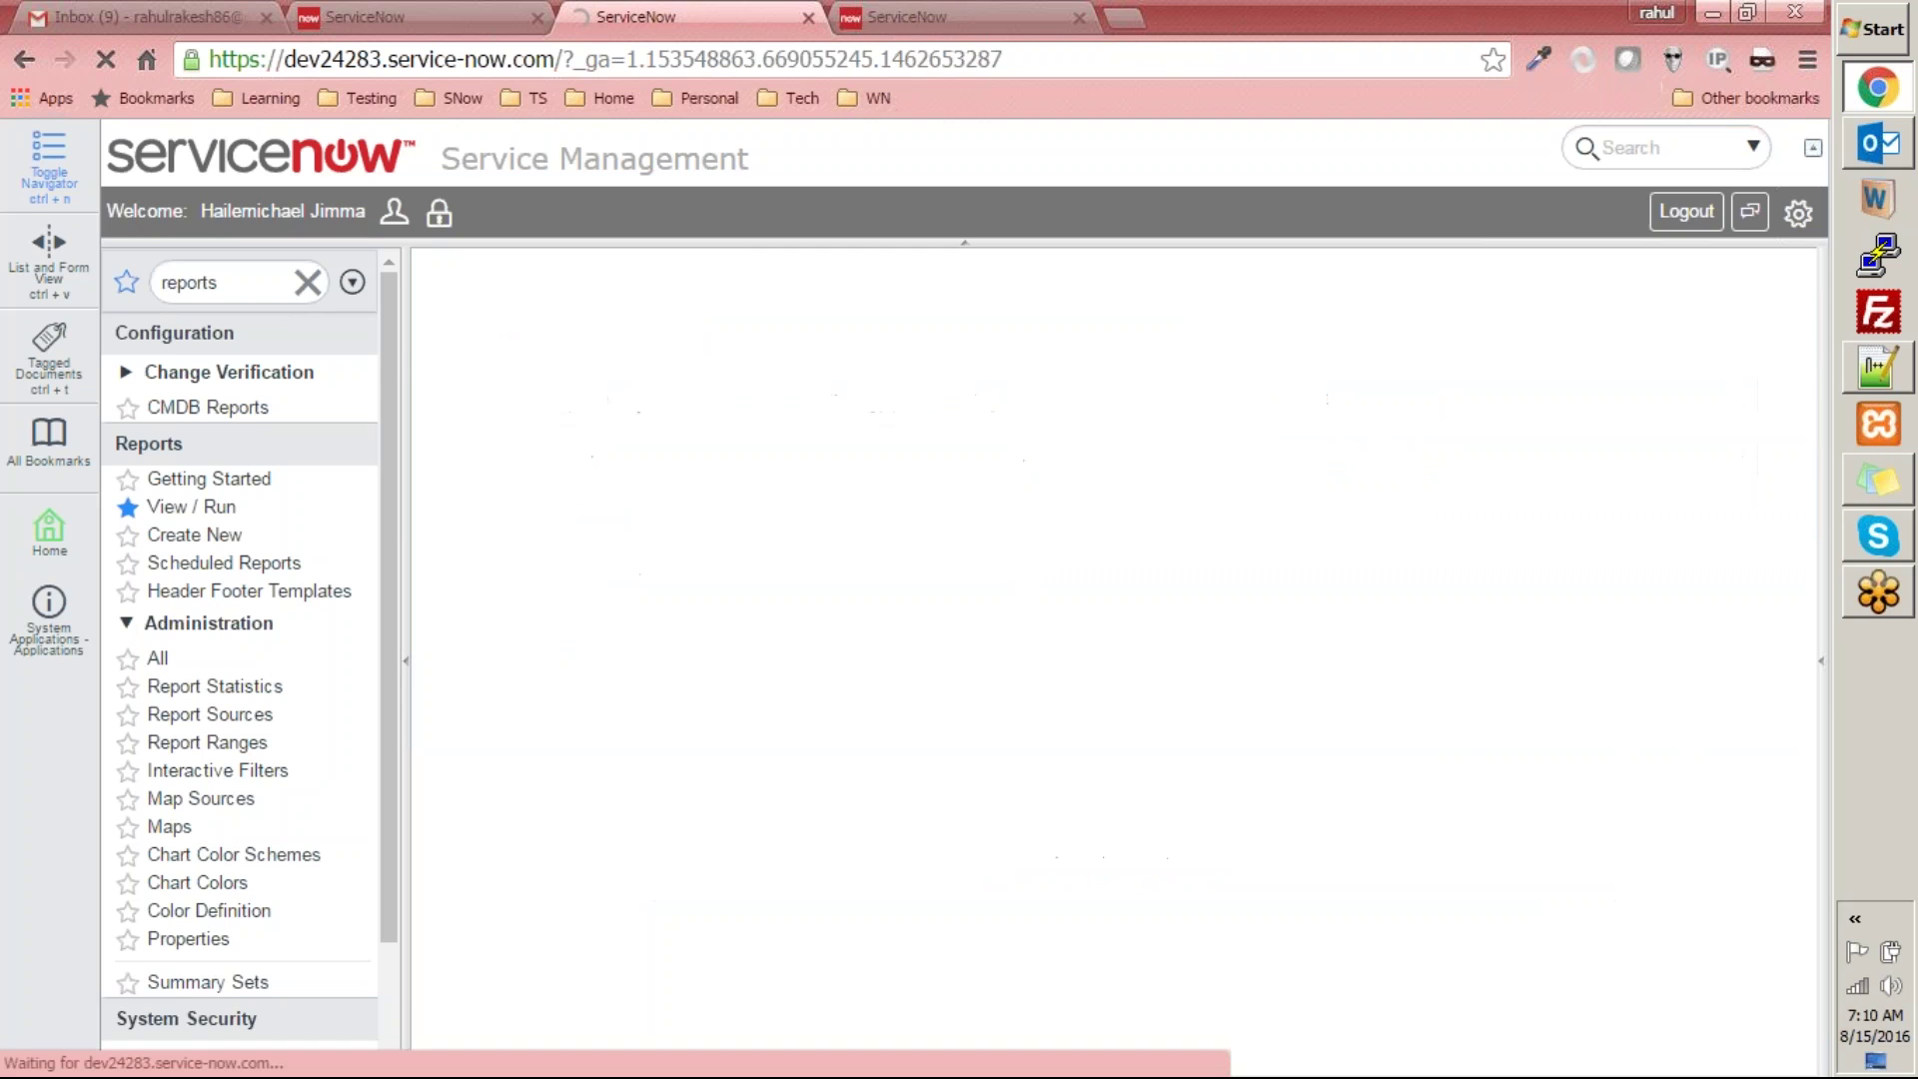
pyautogui.click(899, 17)
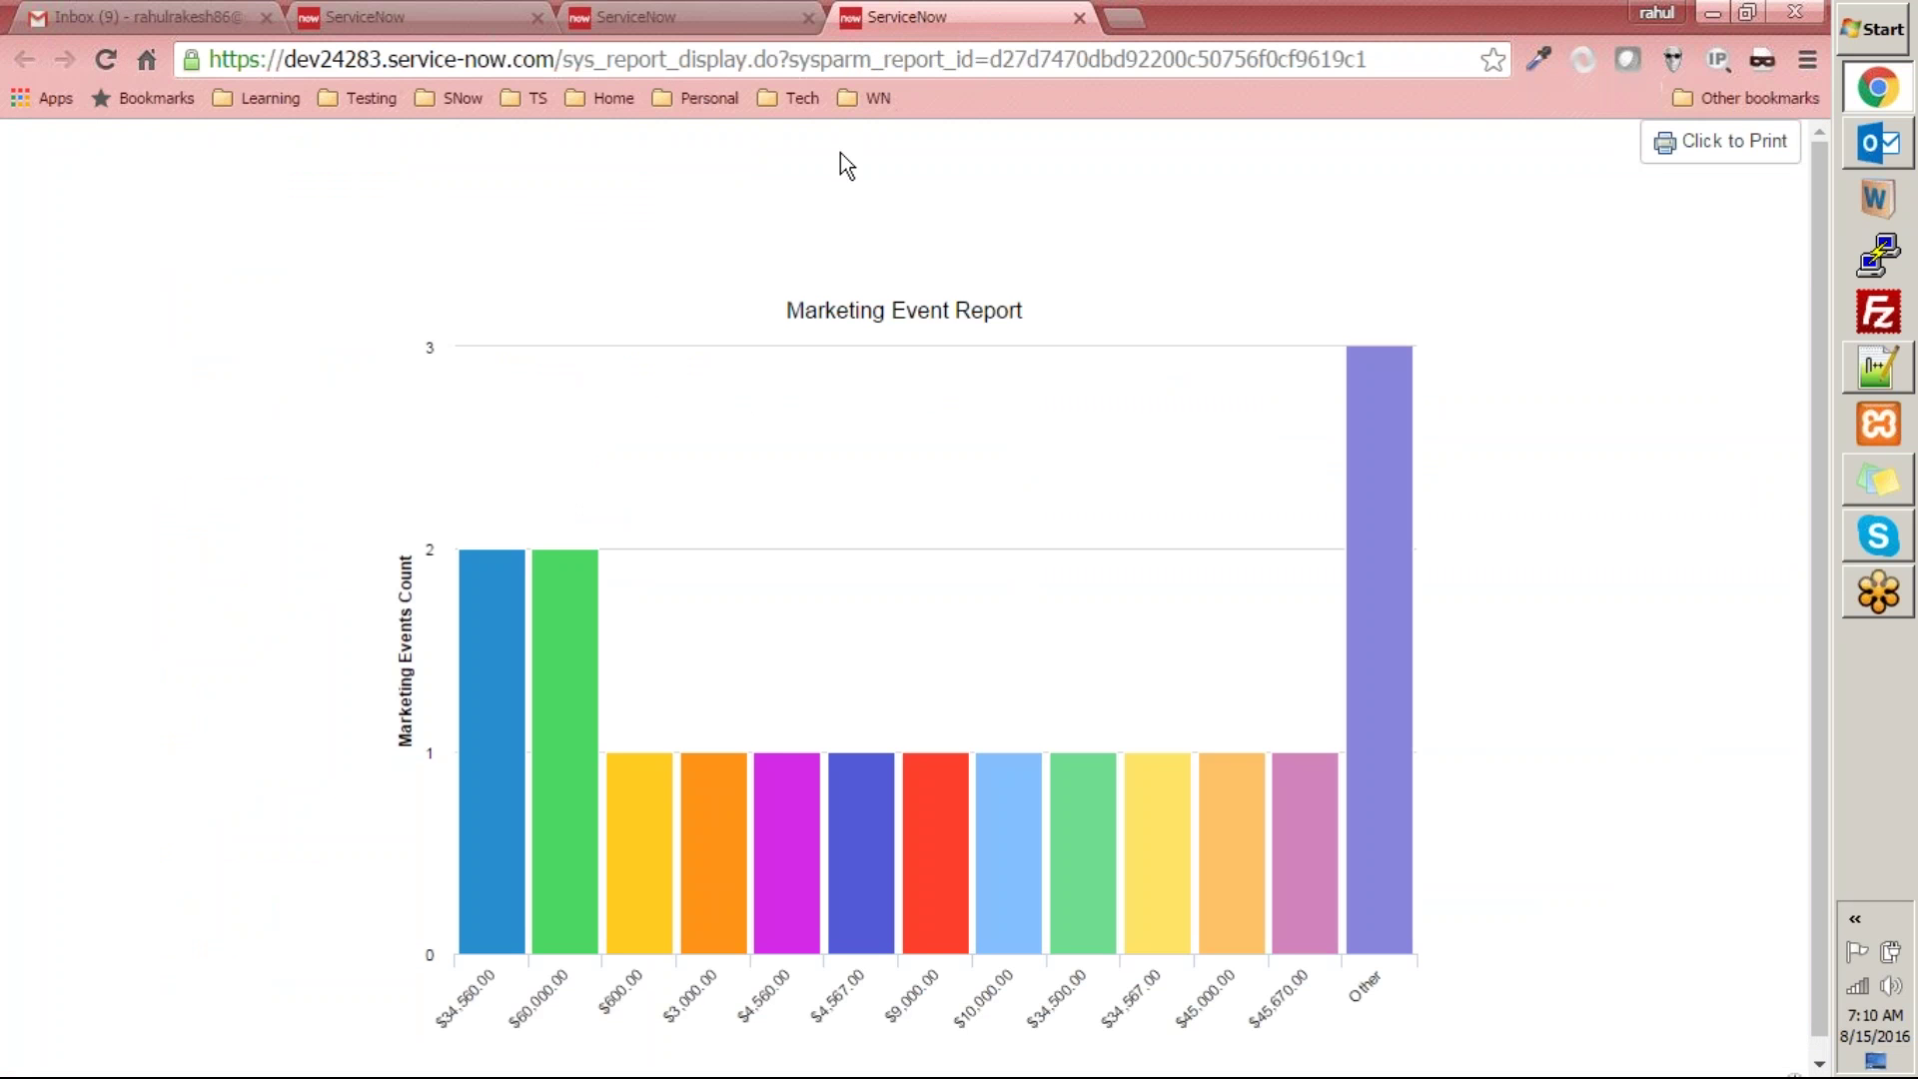
pyautogui.press('F5')
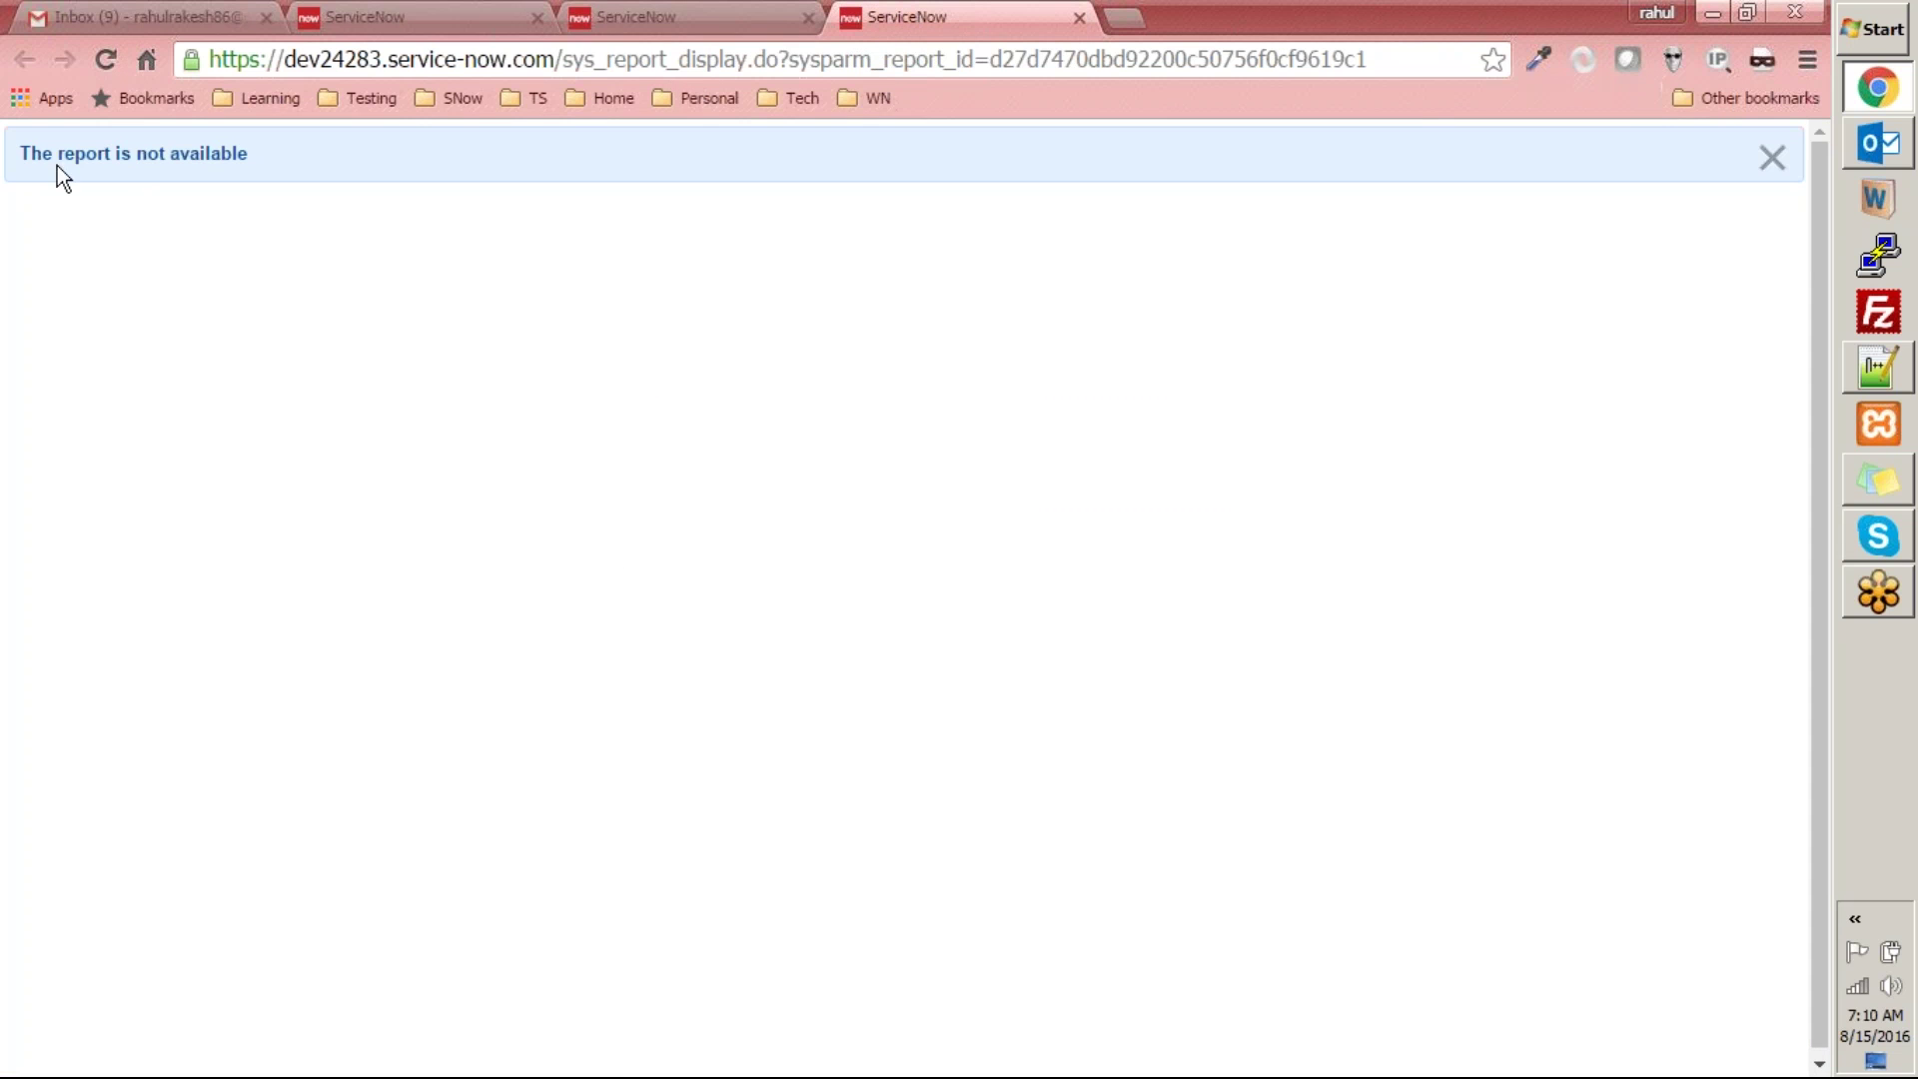
pyautogui.moveTo(22, 158); pyautogui.dragTo(339, 557)
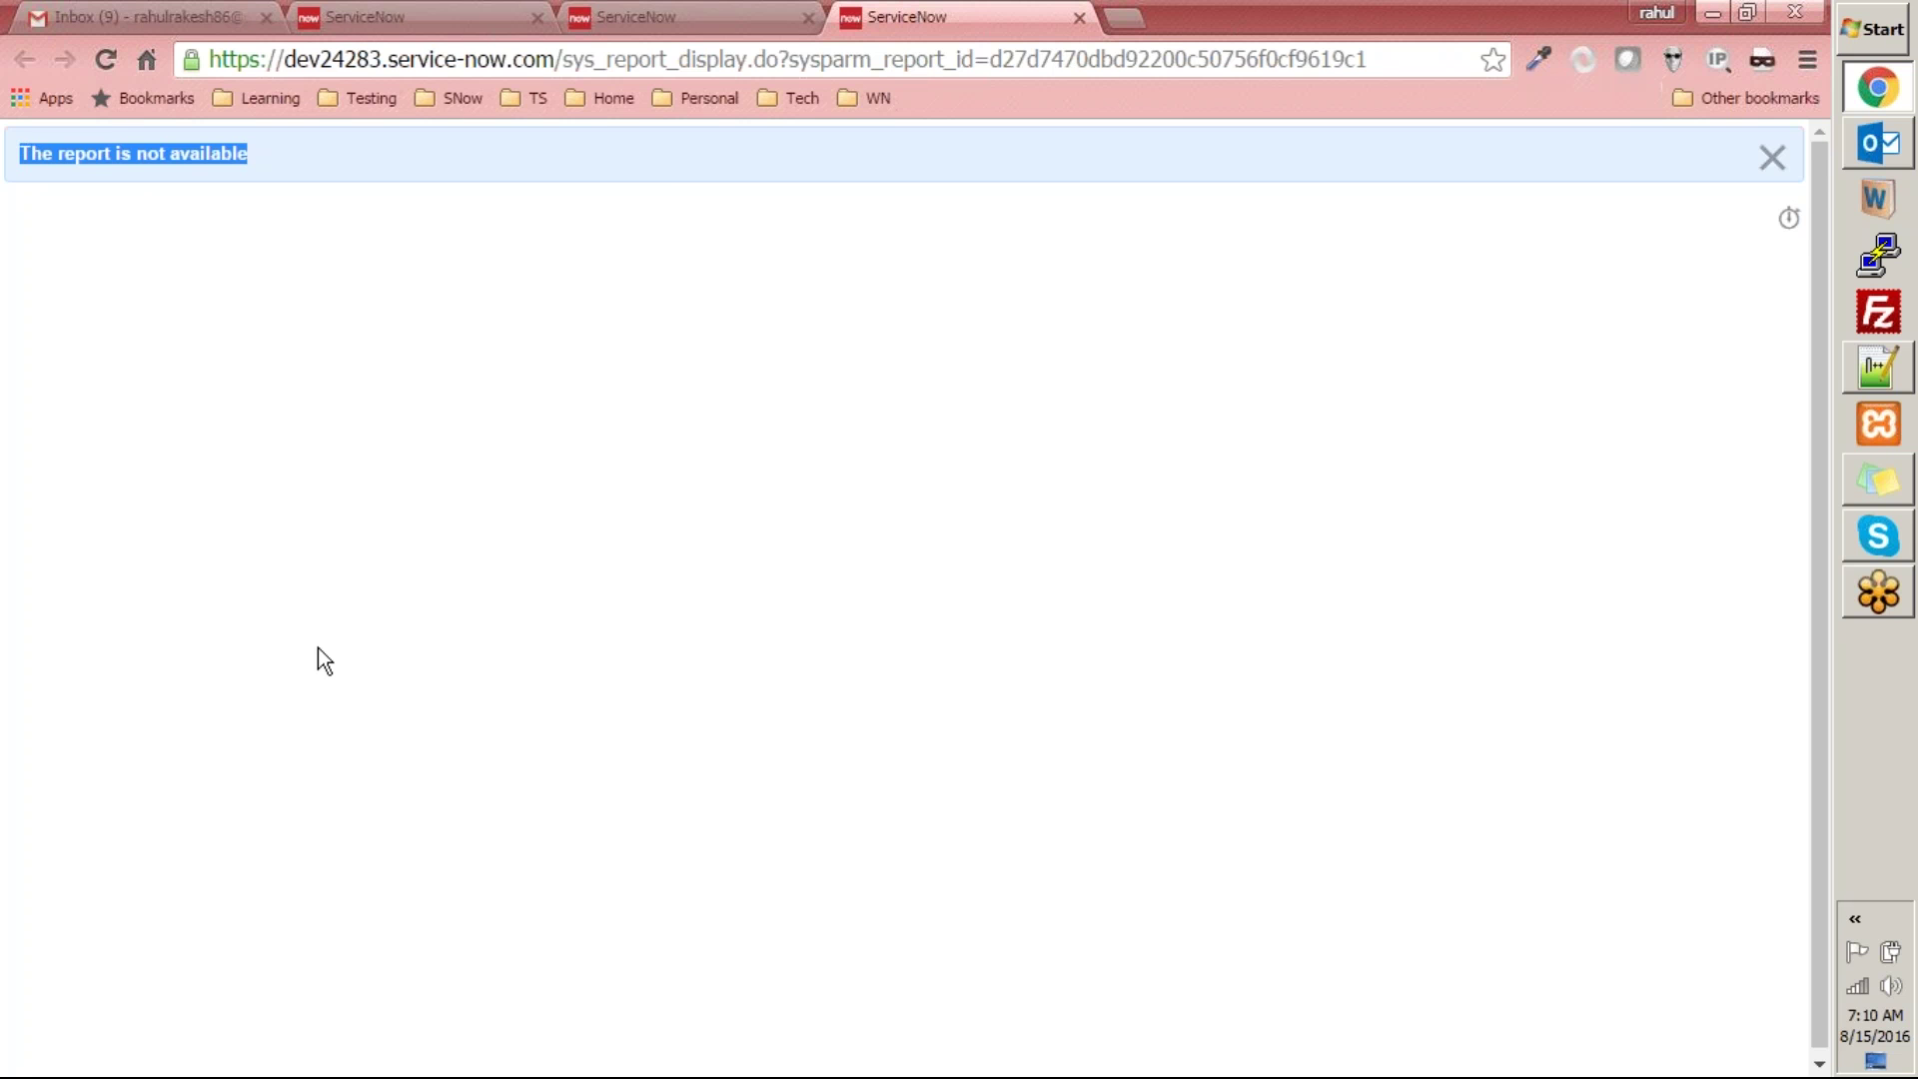
pyautogui.click(744, 17)
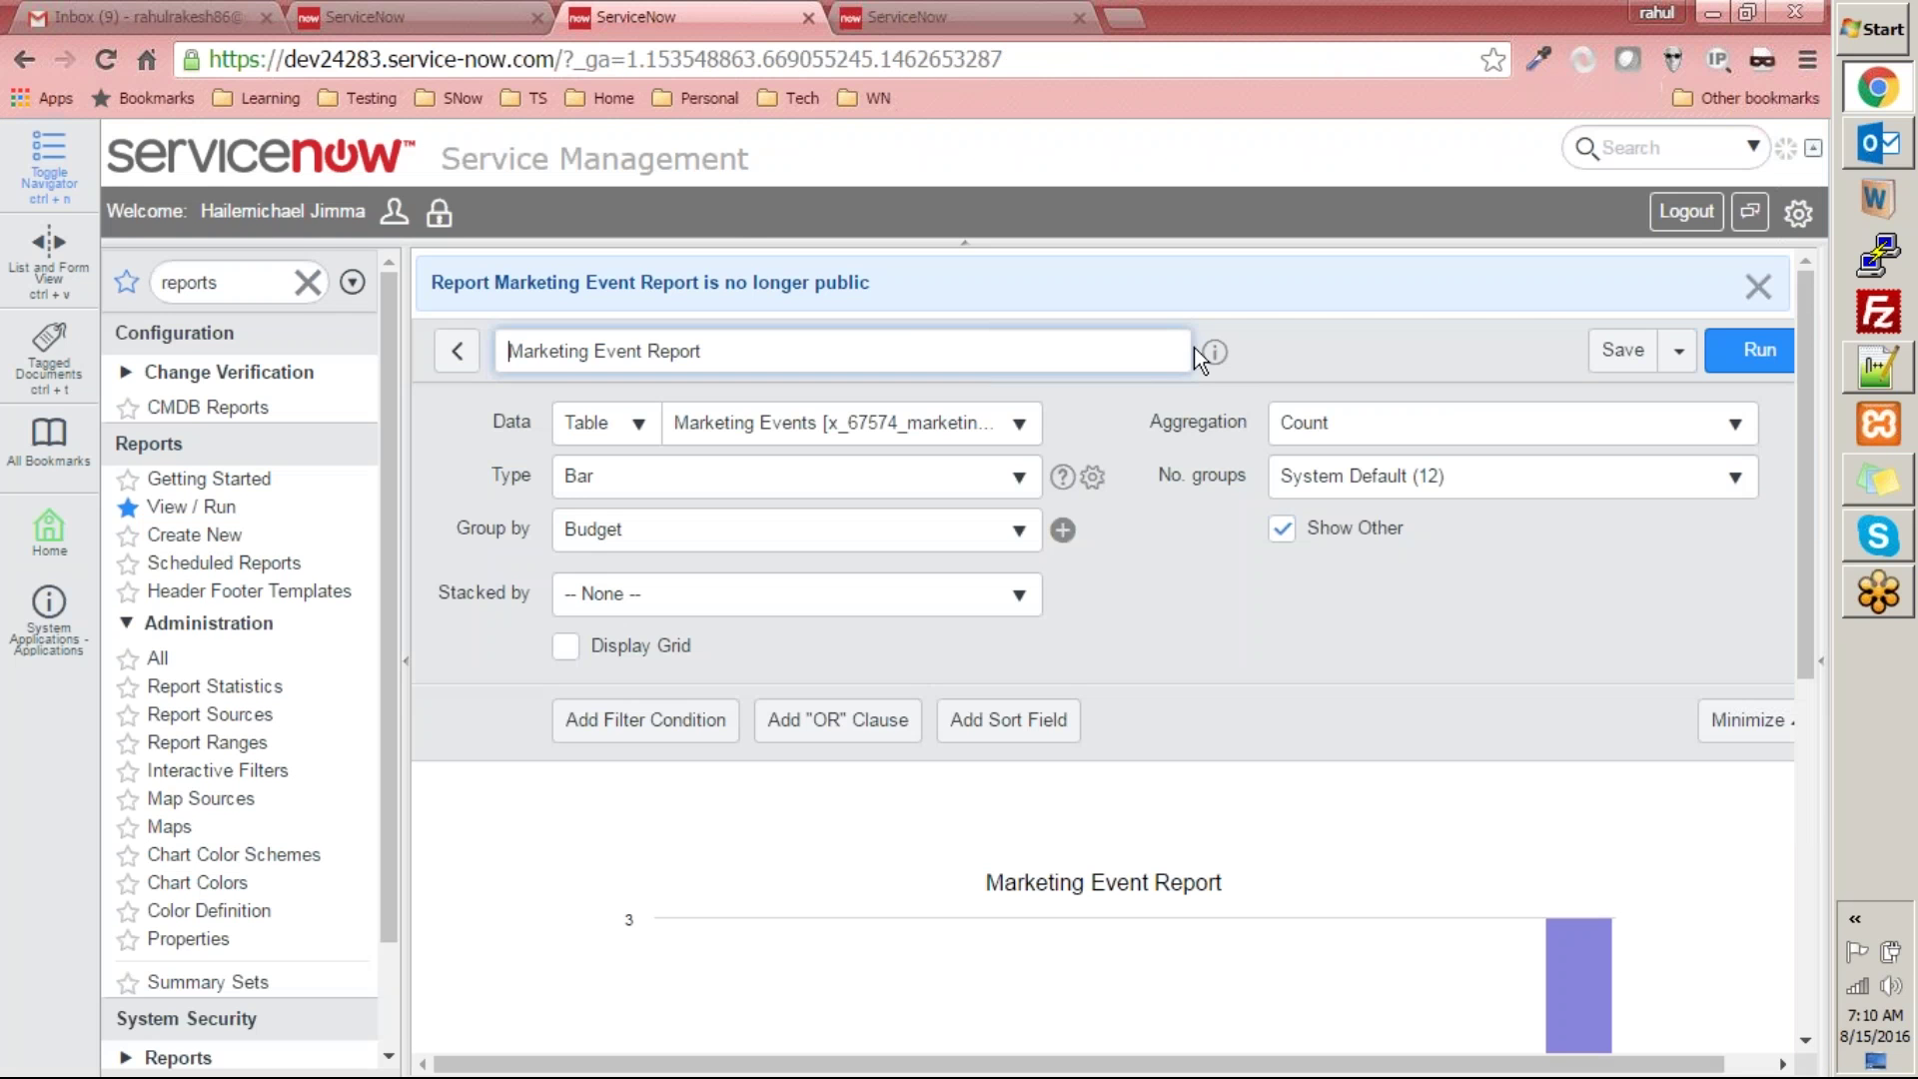
# - Republish the Marketing Event Report and reload its public page so the bar chart shows again
pyautogui.click(1687, 360)
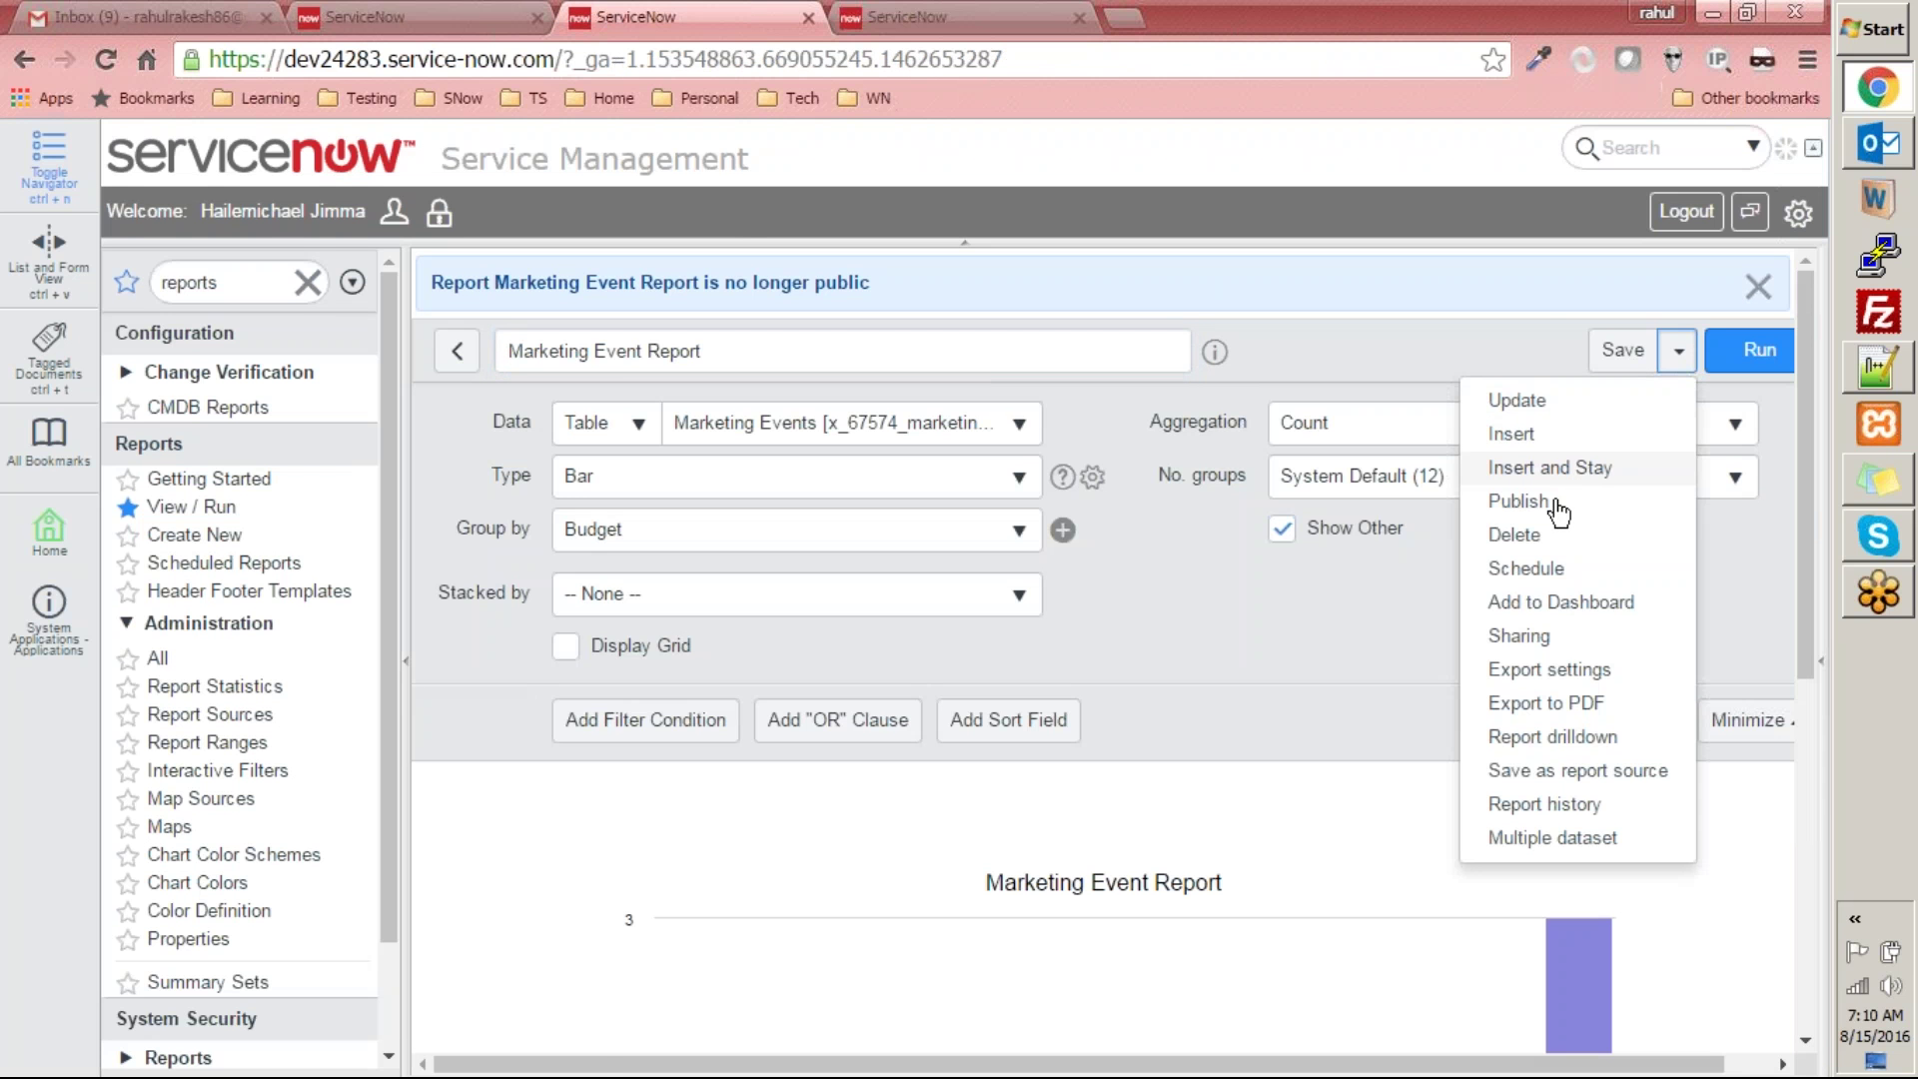
pyautogui.click(1551, 500)
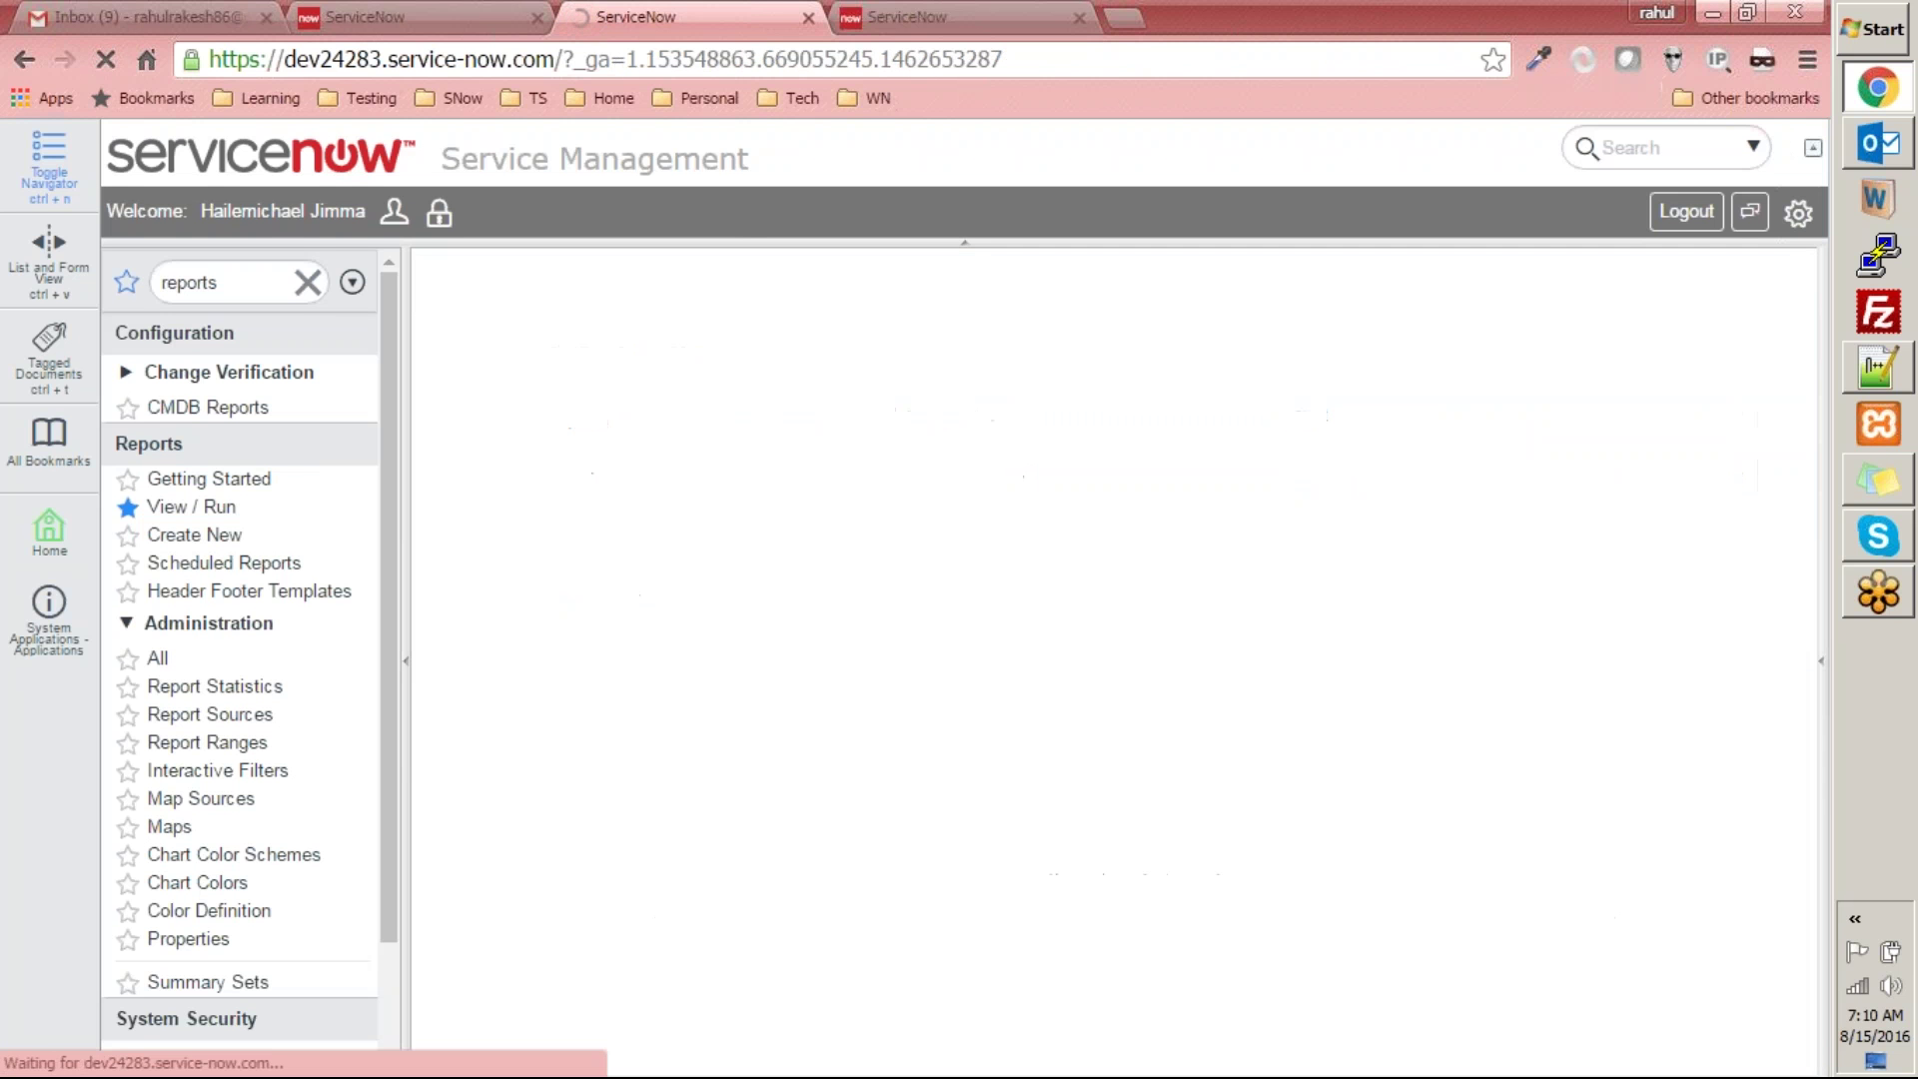
pyautogui.click(1012, 17)
pyautogui.rightClick(655, 446)
pyautogui.click(742, 571)
pyautogui.click(564, 584)
pyautogui.press('F5')
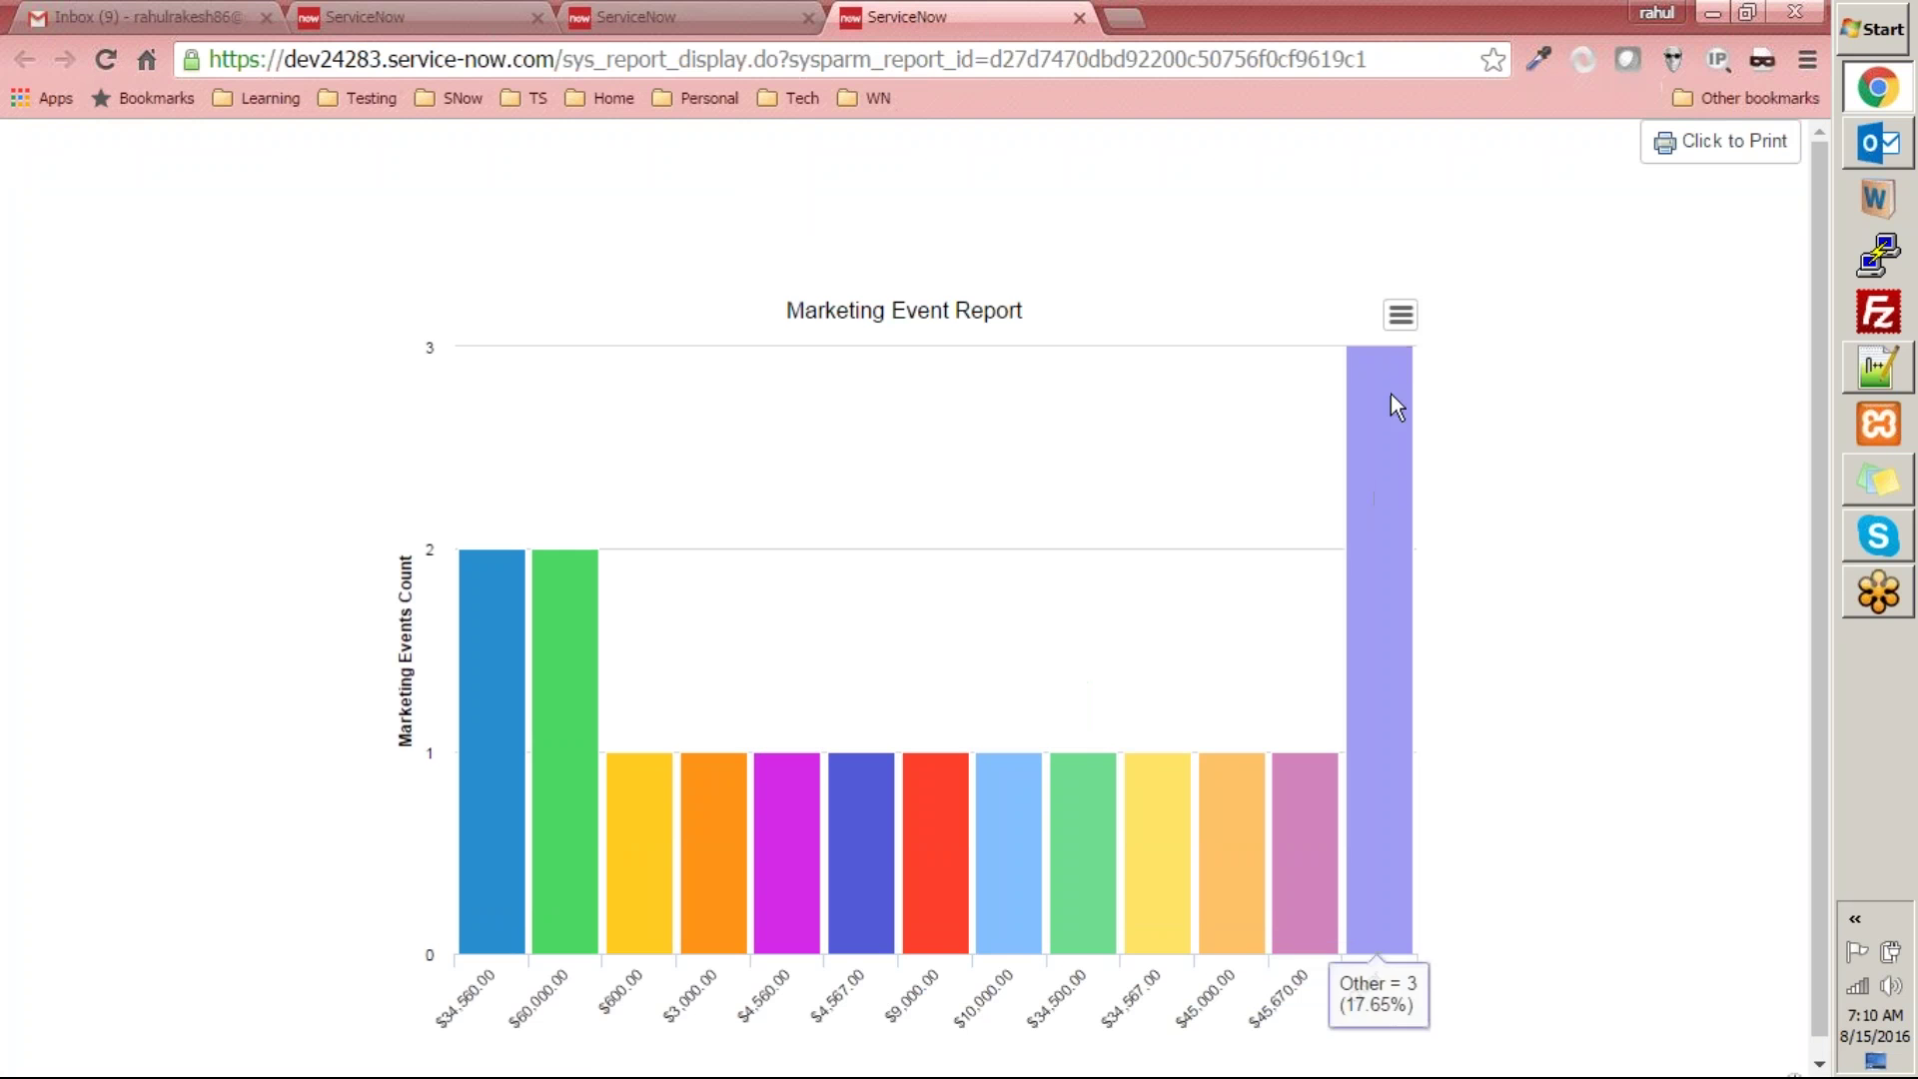
# - Check the chart's PNG/JPEG export options, then return to the report editor
pyautogui.click(1408, 310)
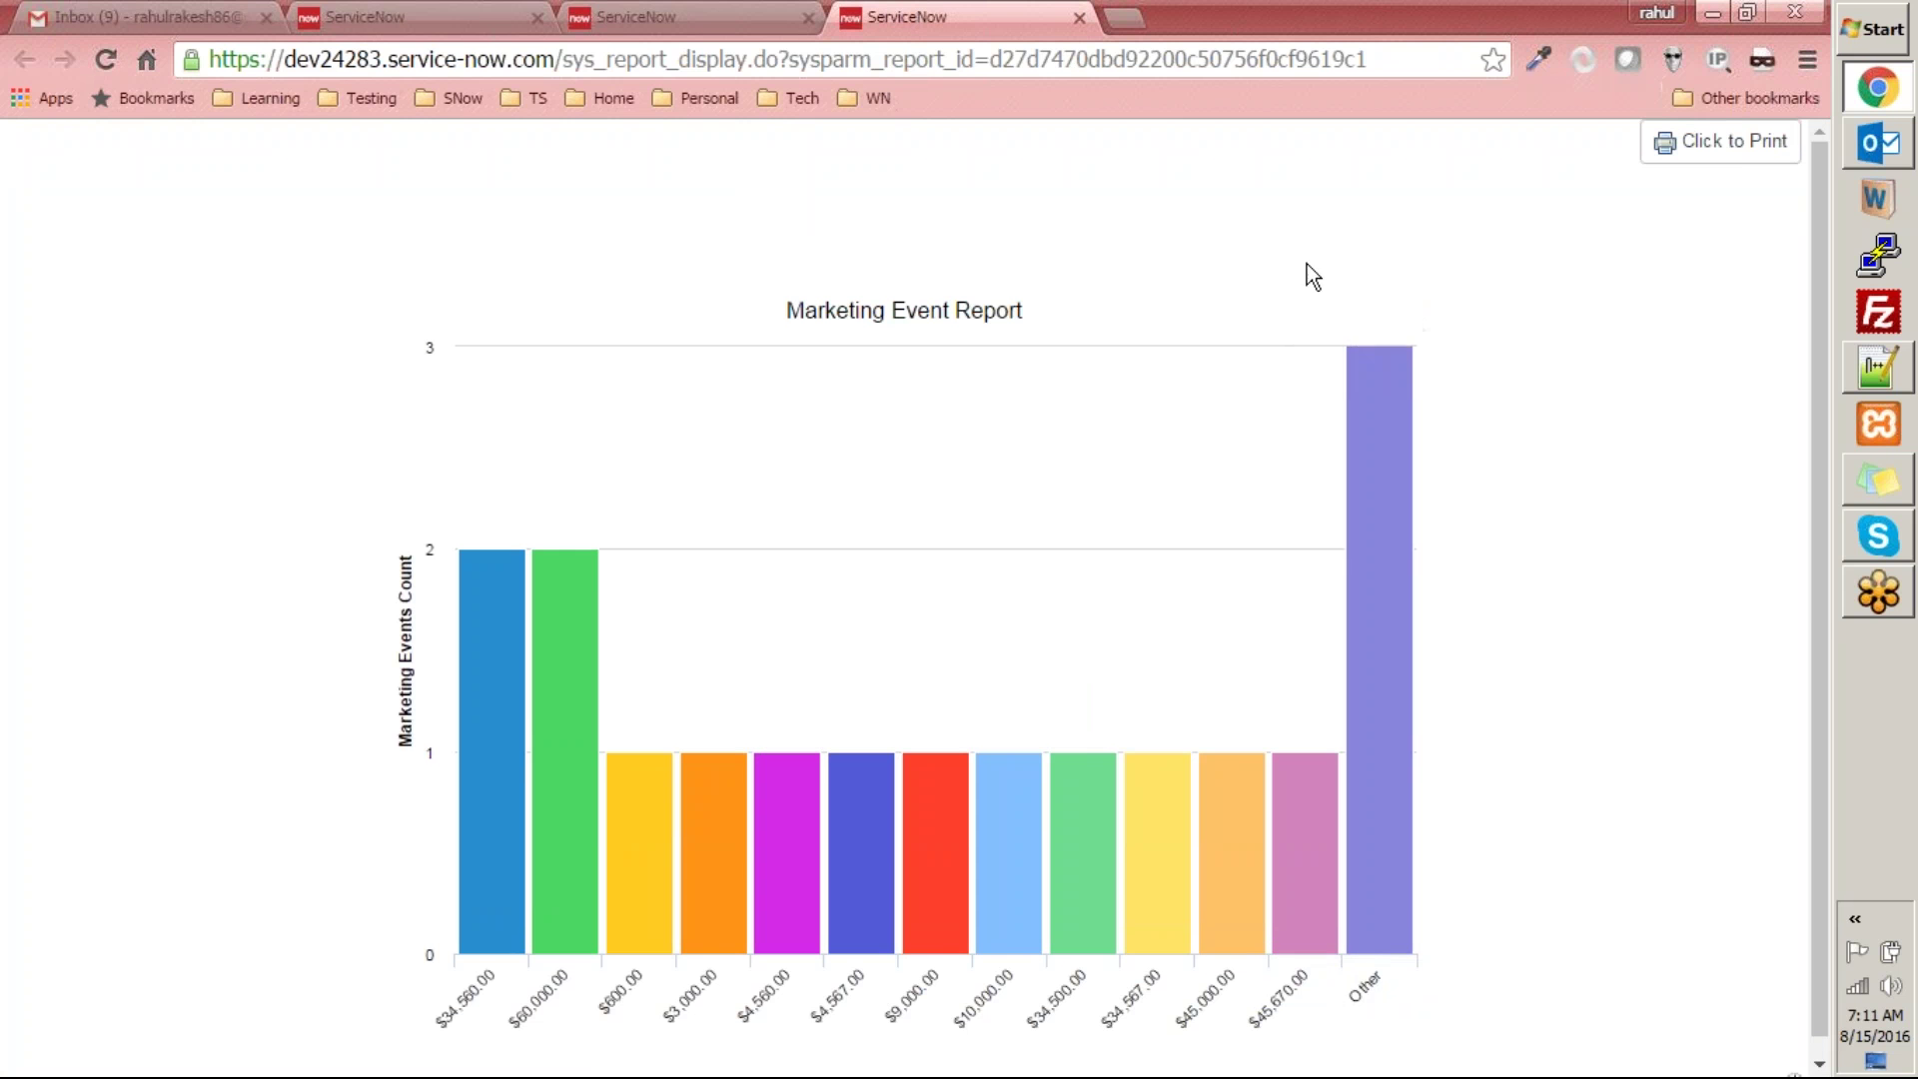
pyautogui.click(637, 17)
pyautogui.click(1678, 338)
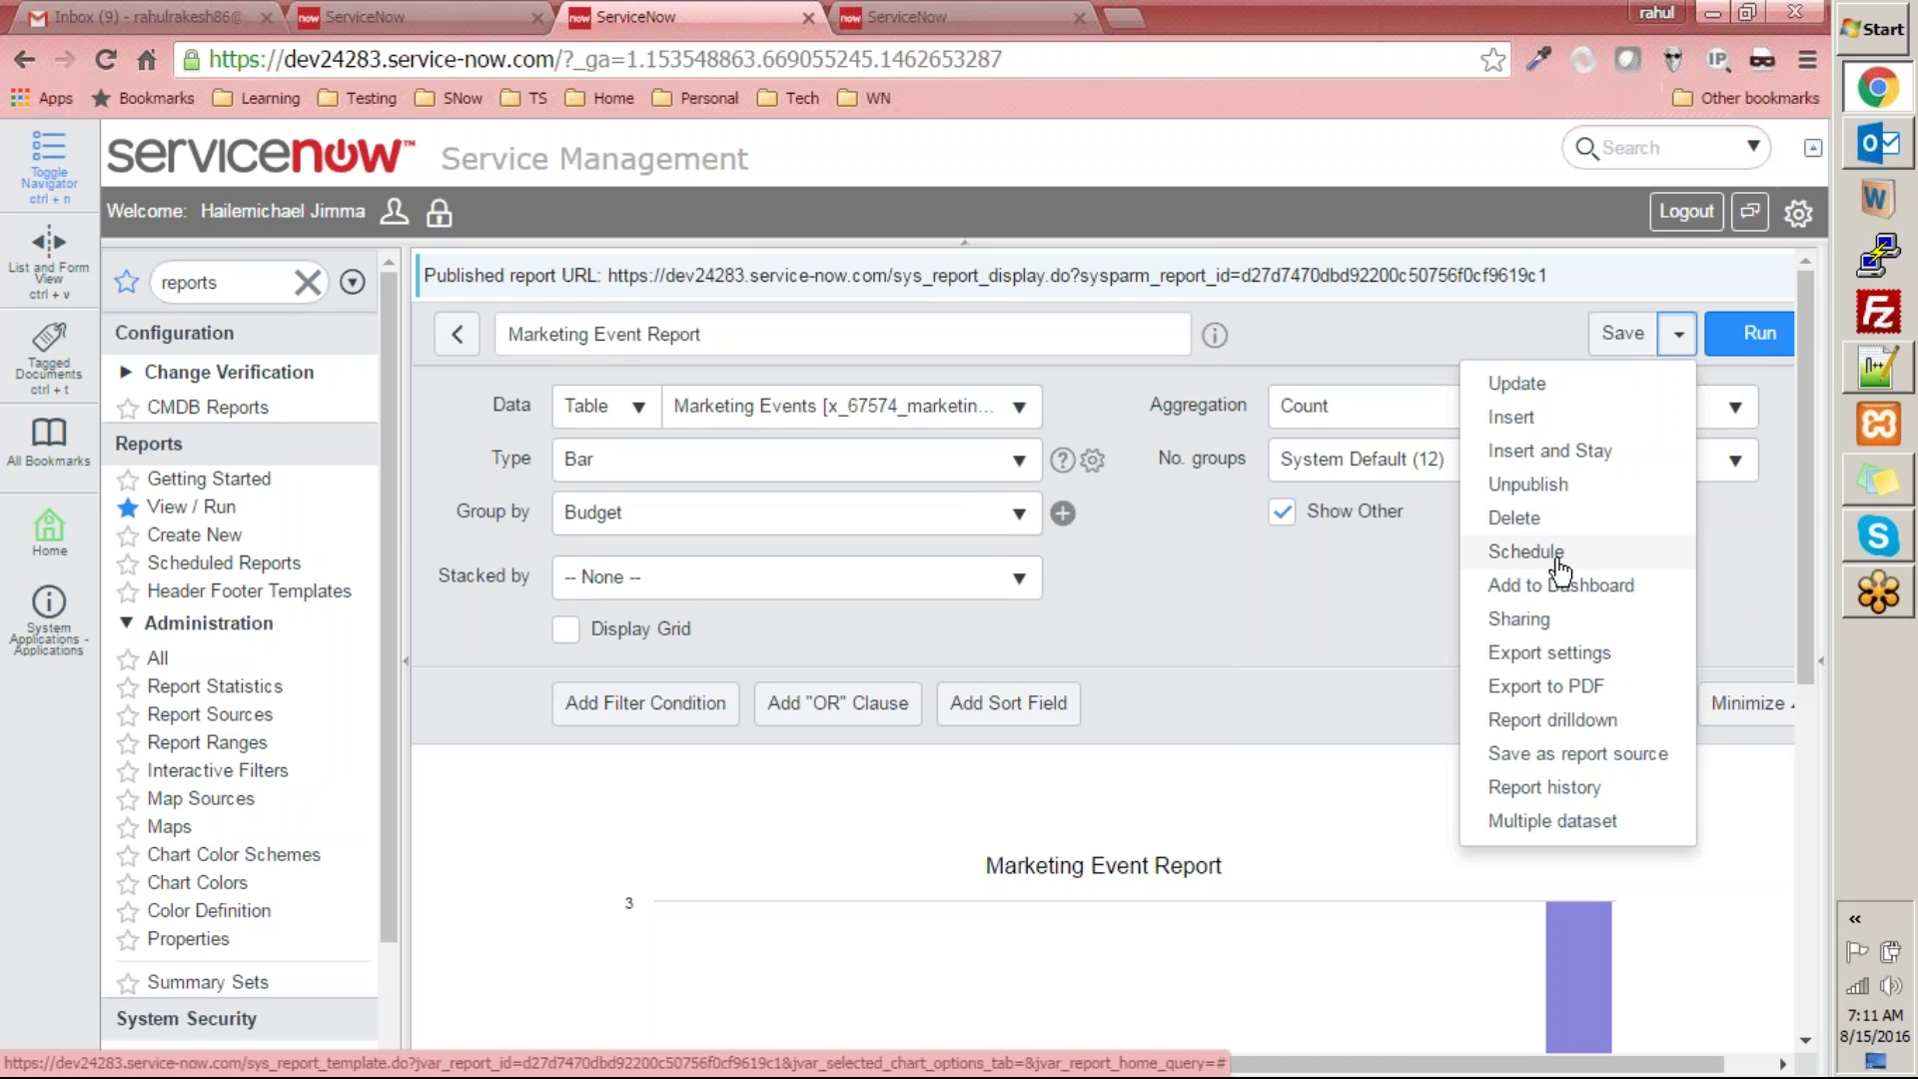
# - Choose Schedule to open a Scheduled Email of Report form for Marketing Event Report and review its fields
pyautogui.click(1559, 571)
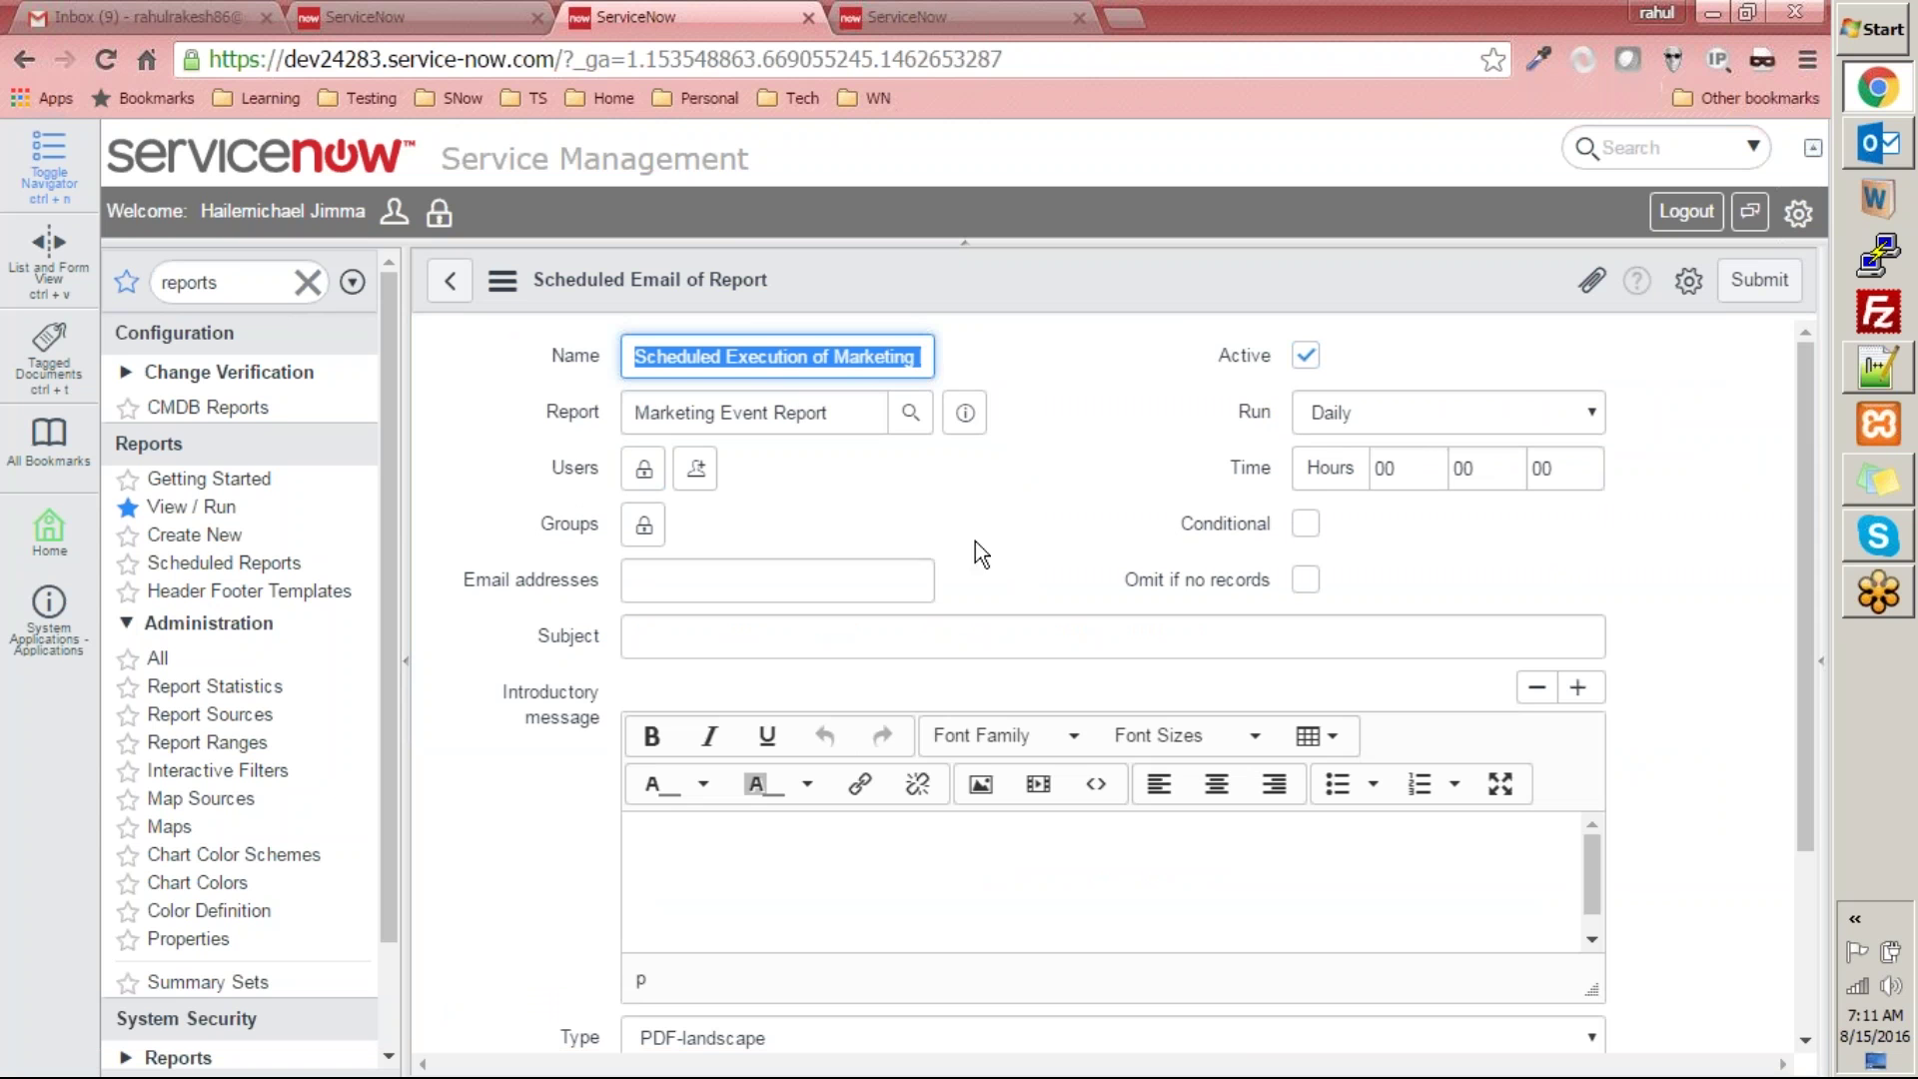
pyautogui.click(1089, 412)
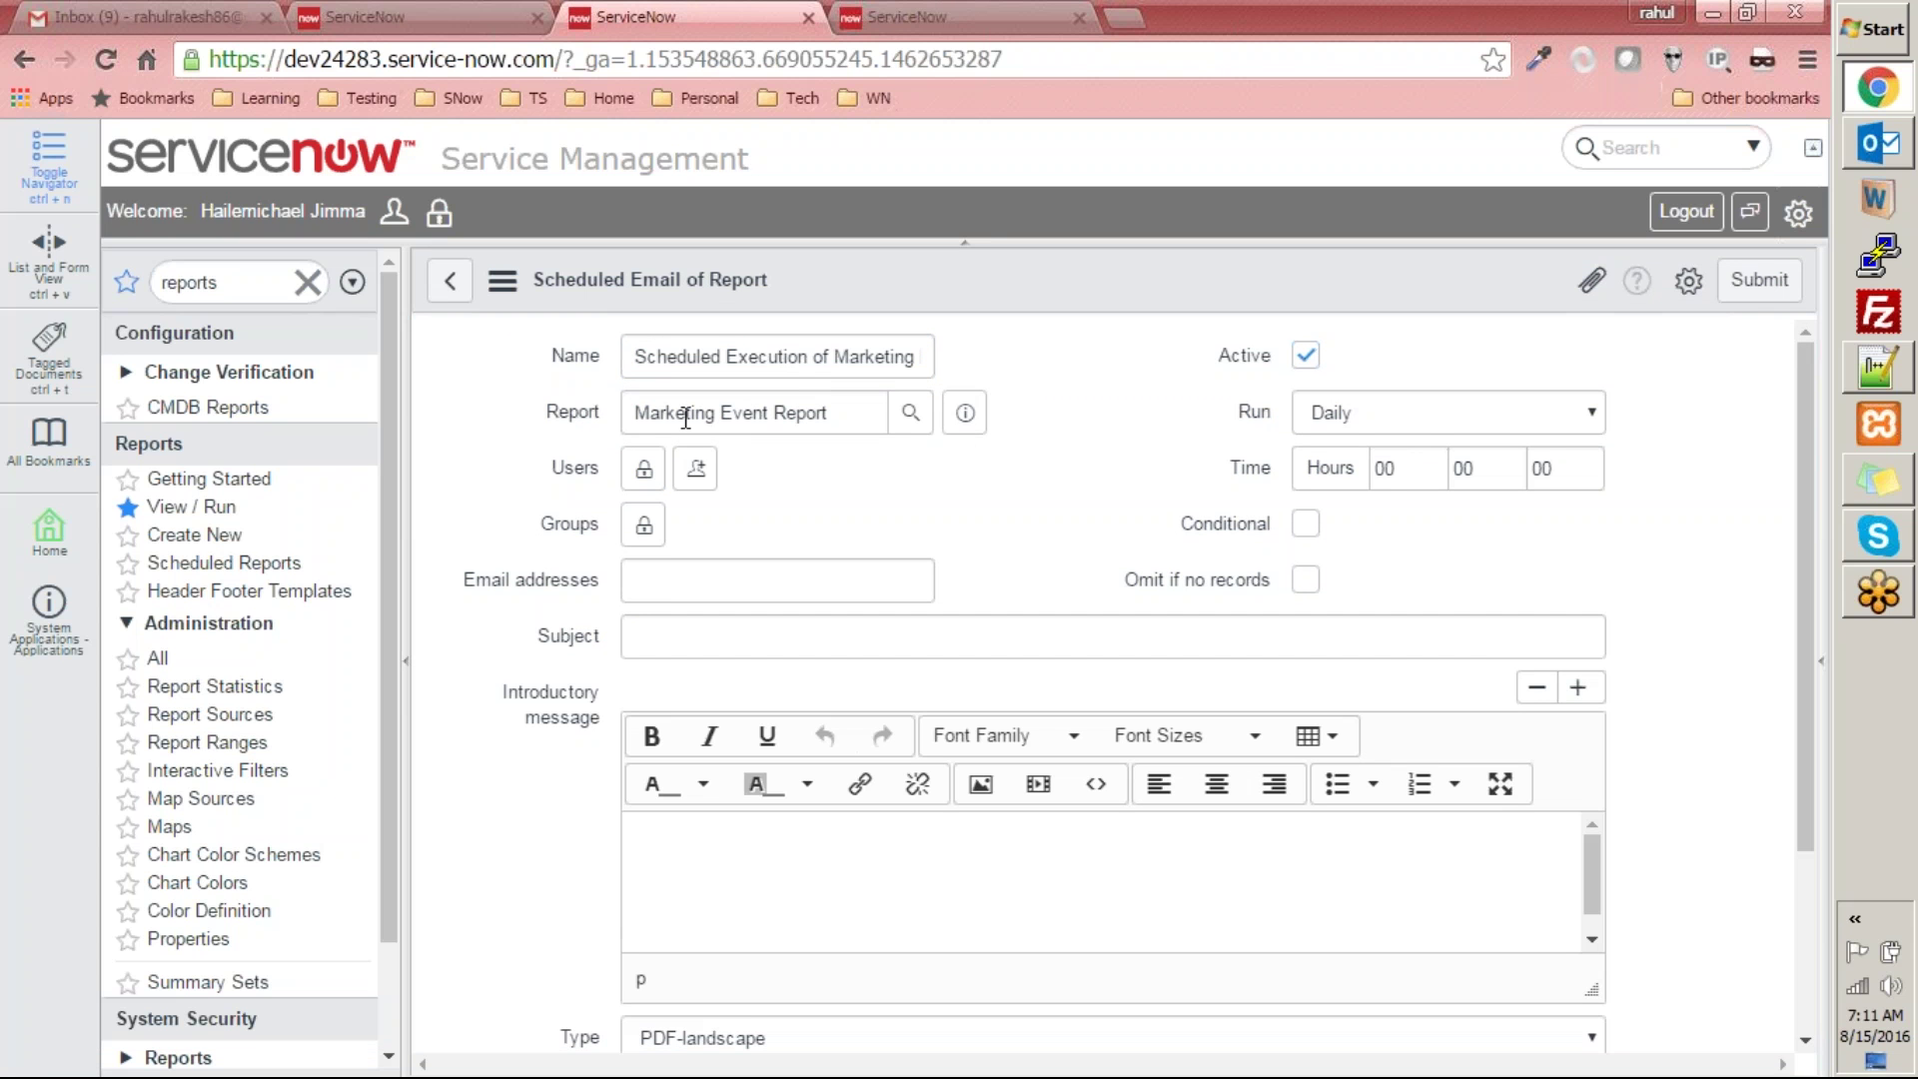
pyautogui.tripleClick(640, 416)
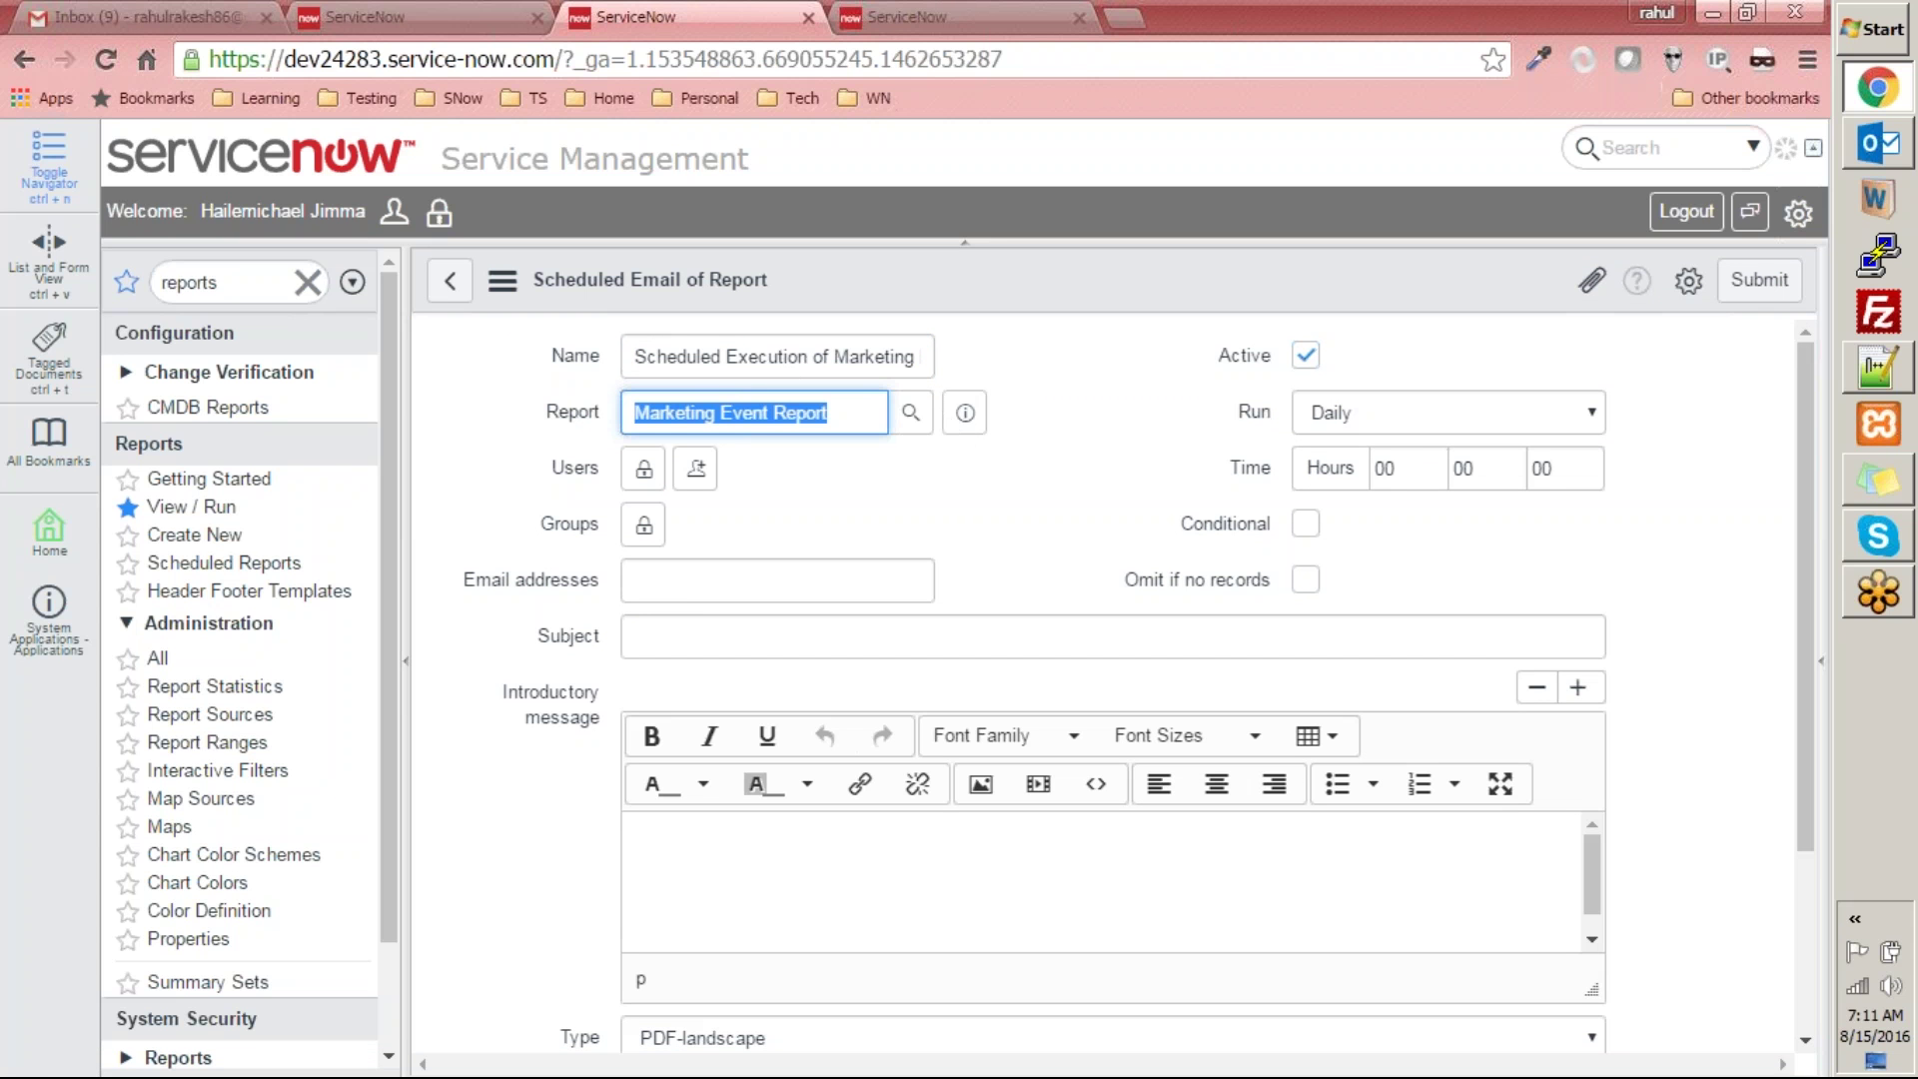
pyautogui.click(1067, 508)
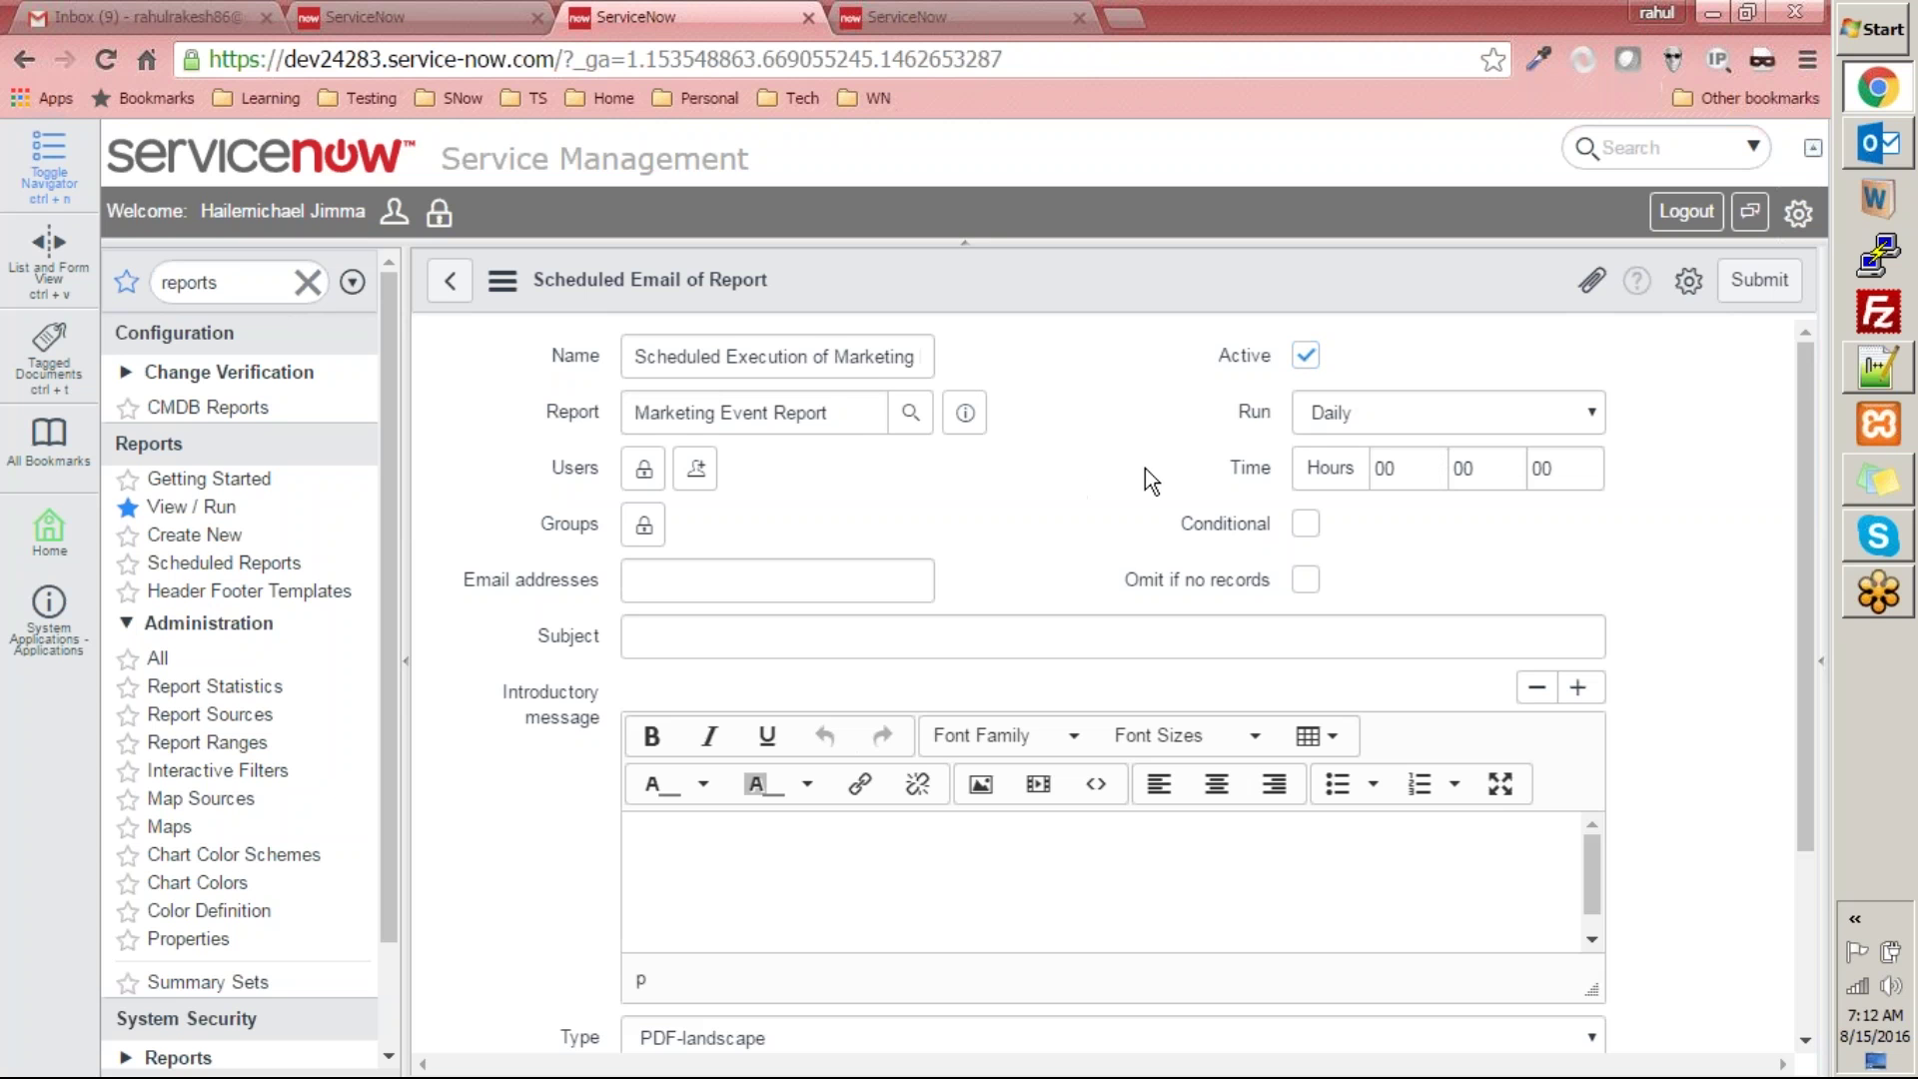
pyautogui.click(1331, 415)
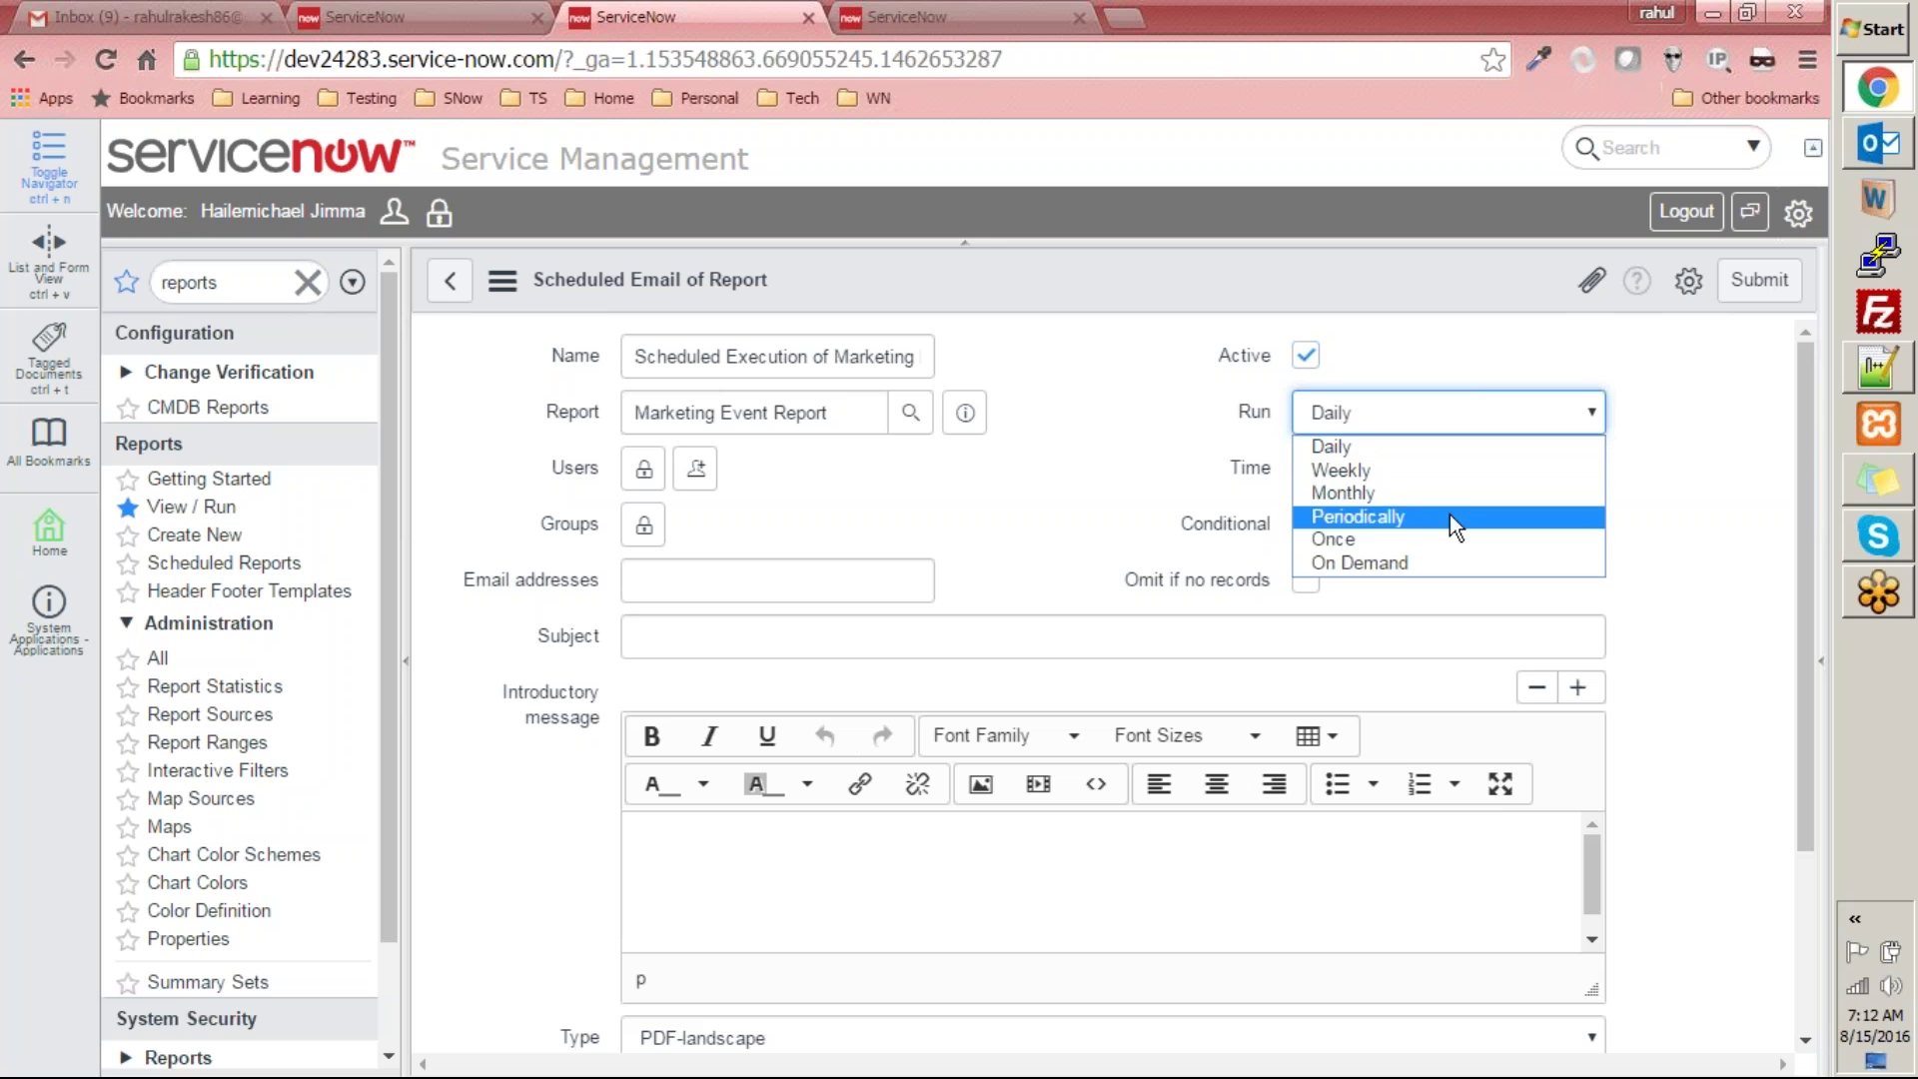
# - Set Run to On Demand and add a Gmail address plus a matching user as recipients
pyautogui.click(1407, 561)
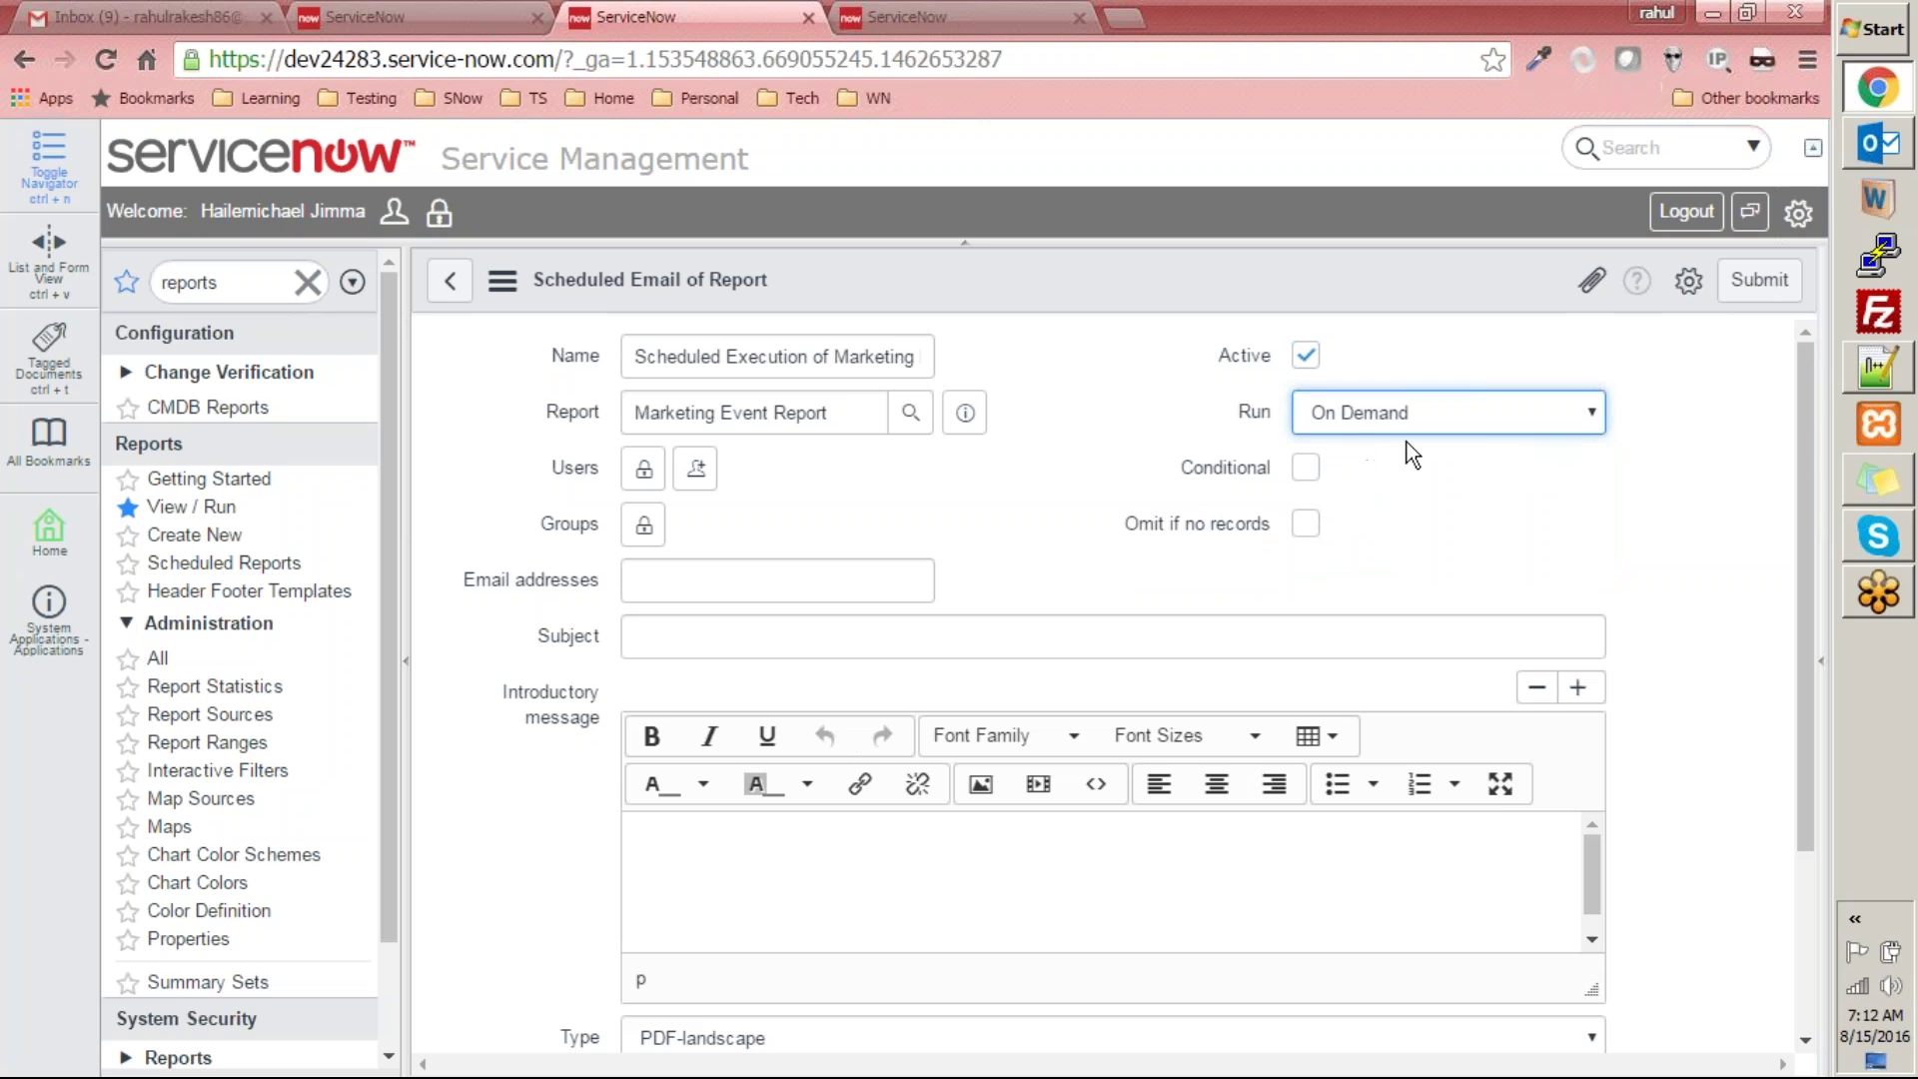
pyautogui.click(648, 473)
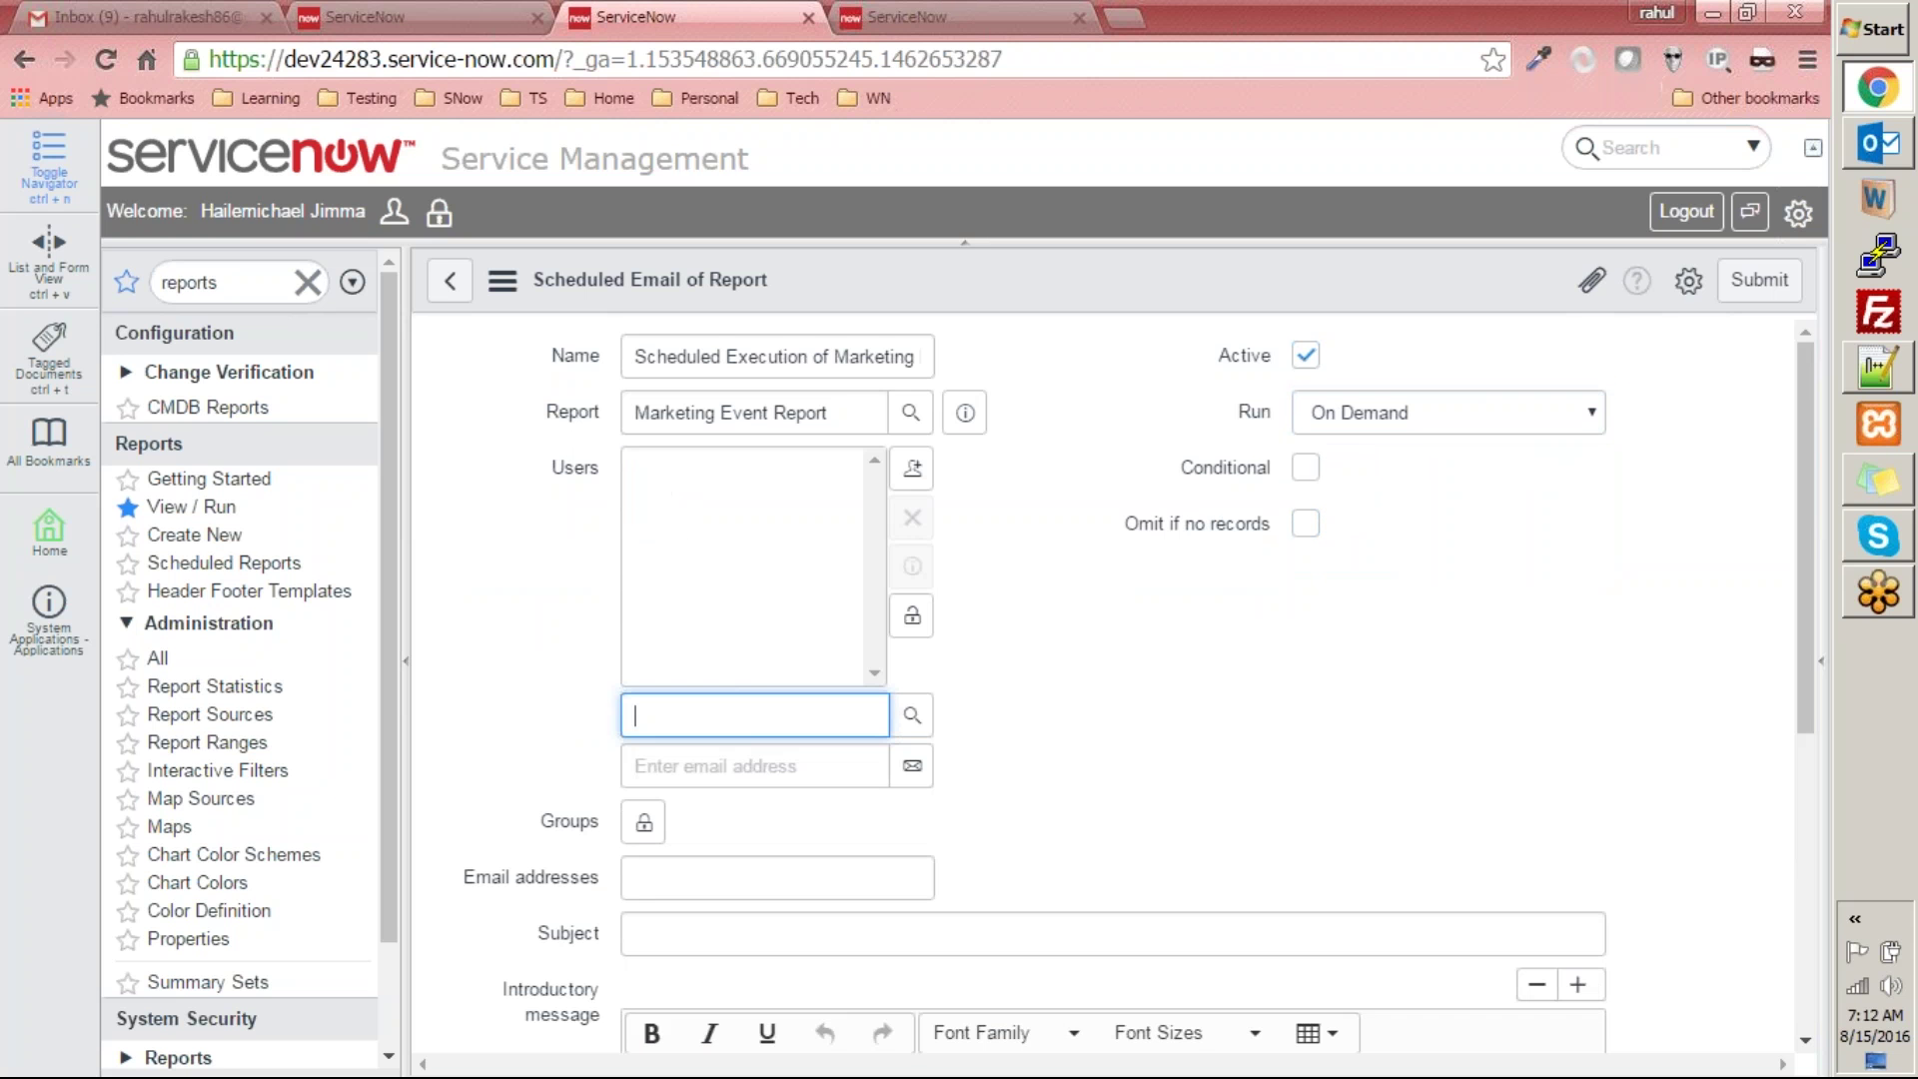
pyautogui.click(832, 761)
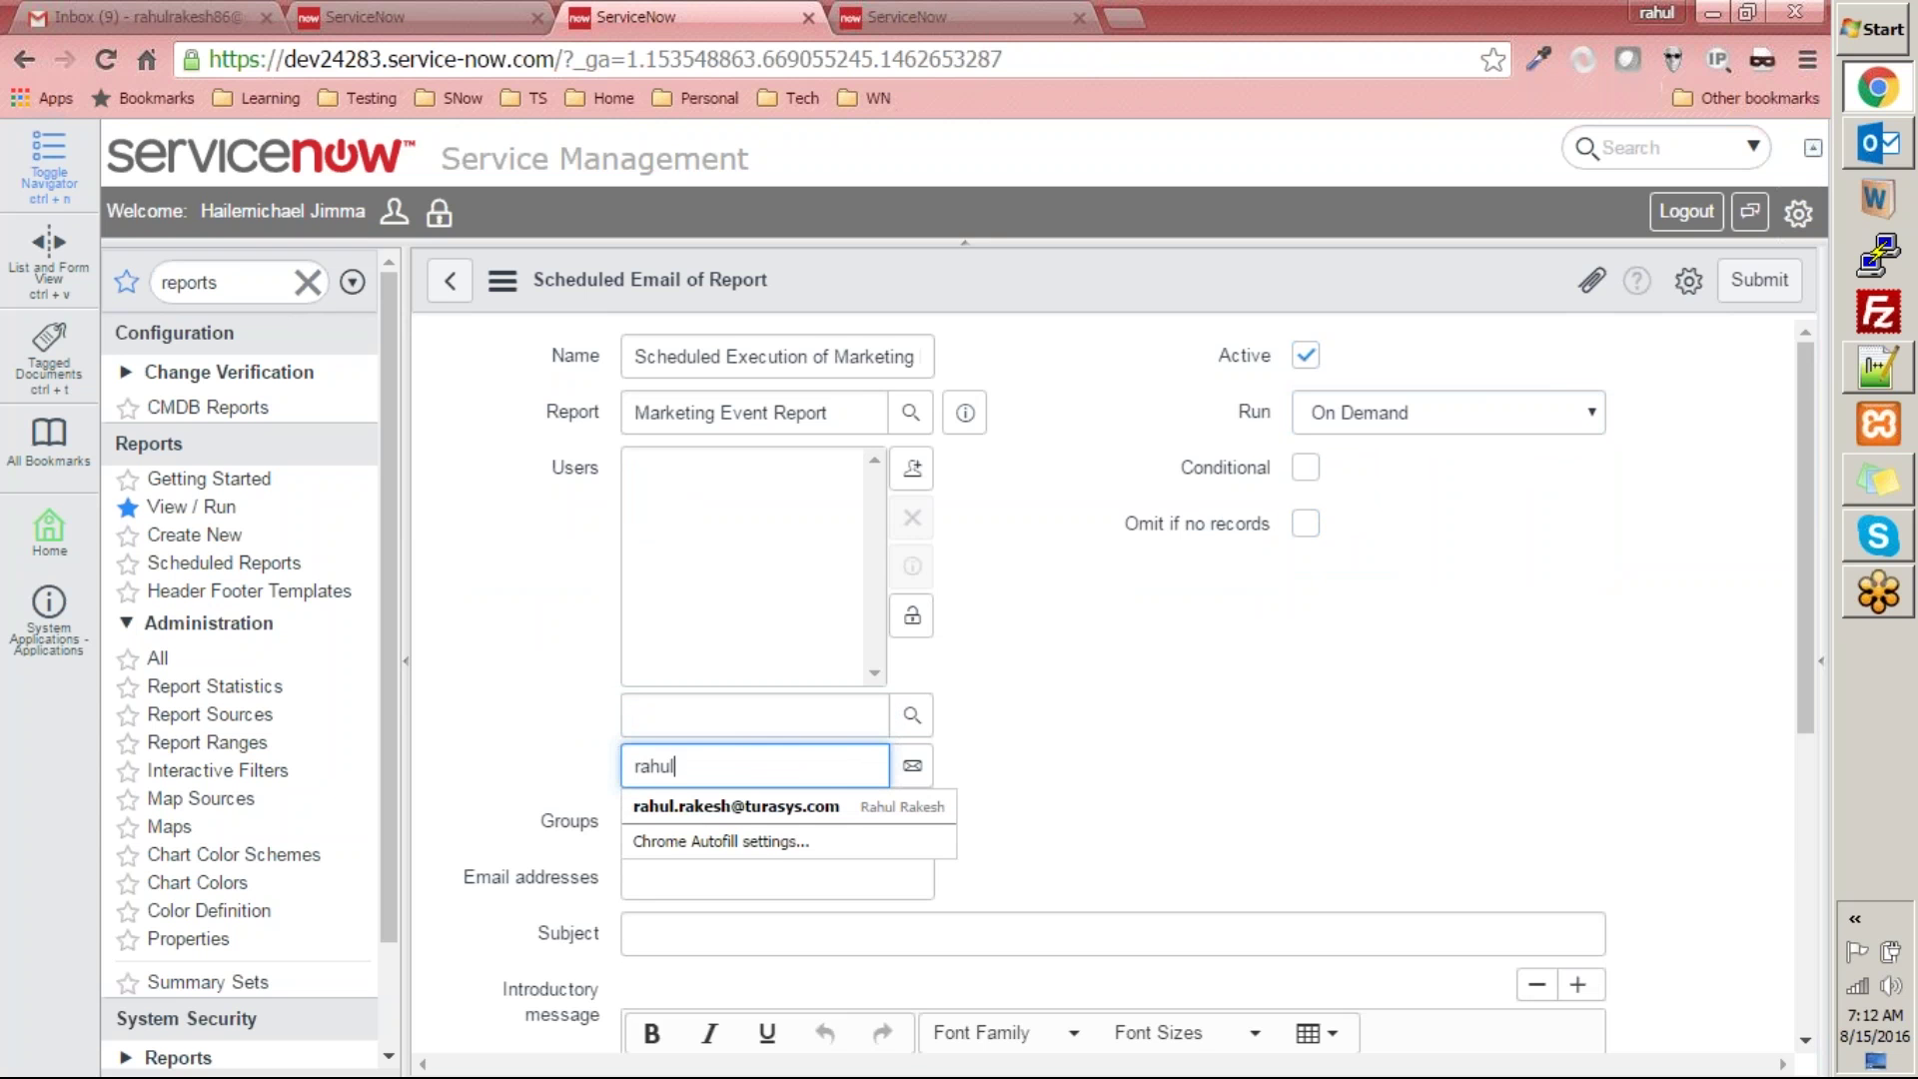
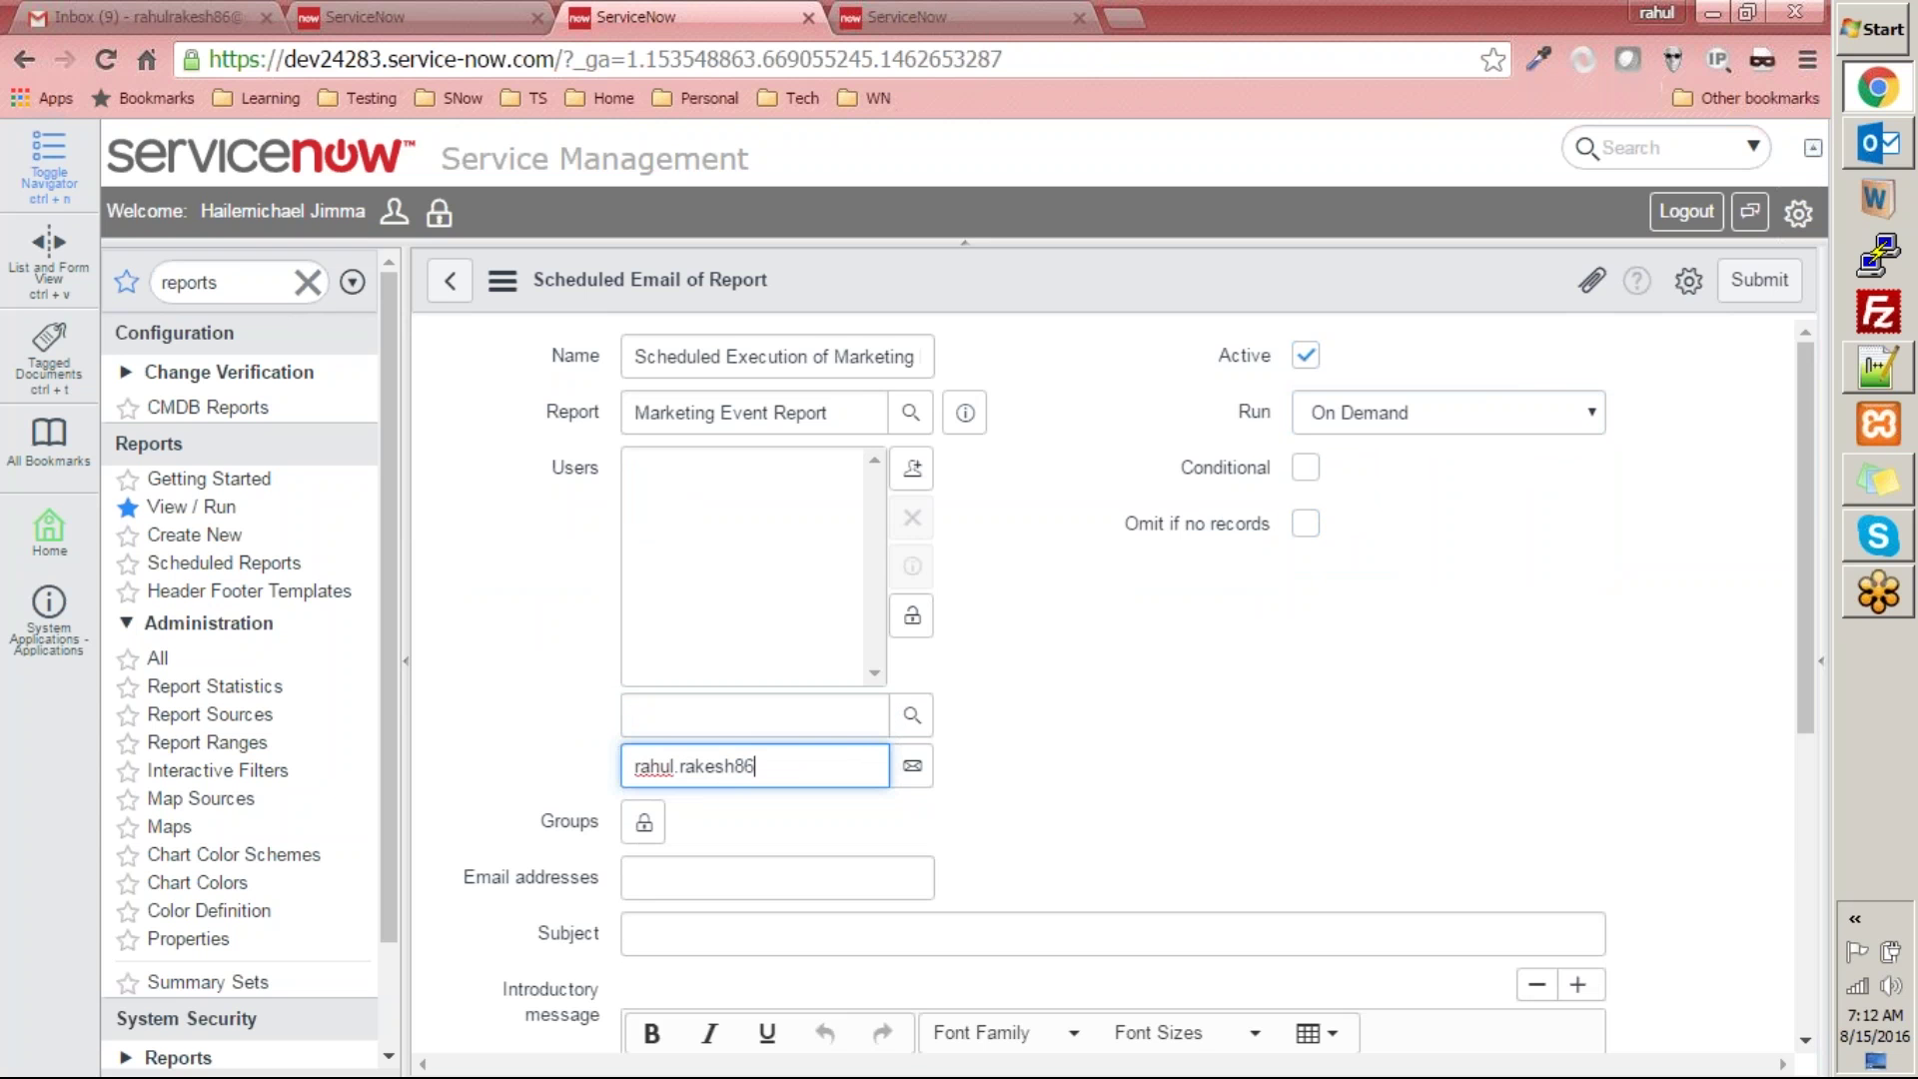
pyautogui.click(912, 766)
pyautogui.click(770, 723)
pyautogui.write('h')
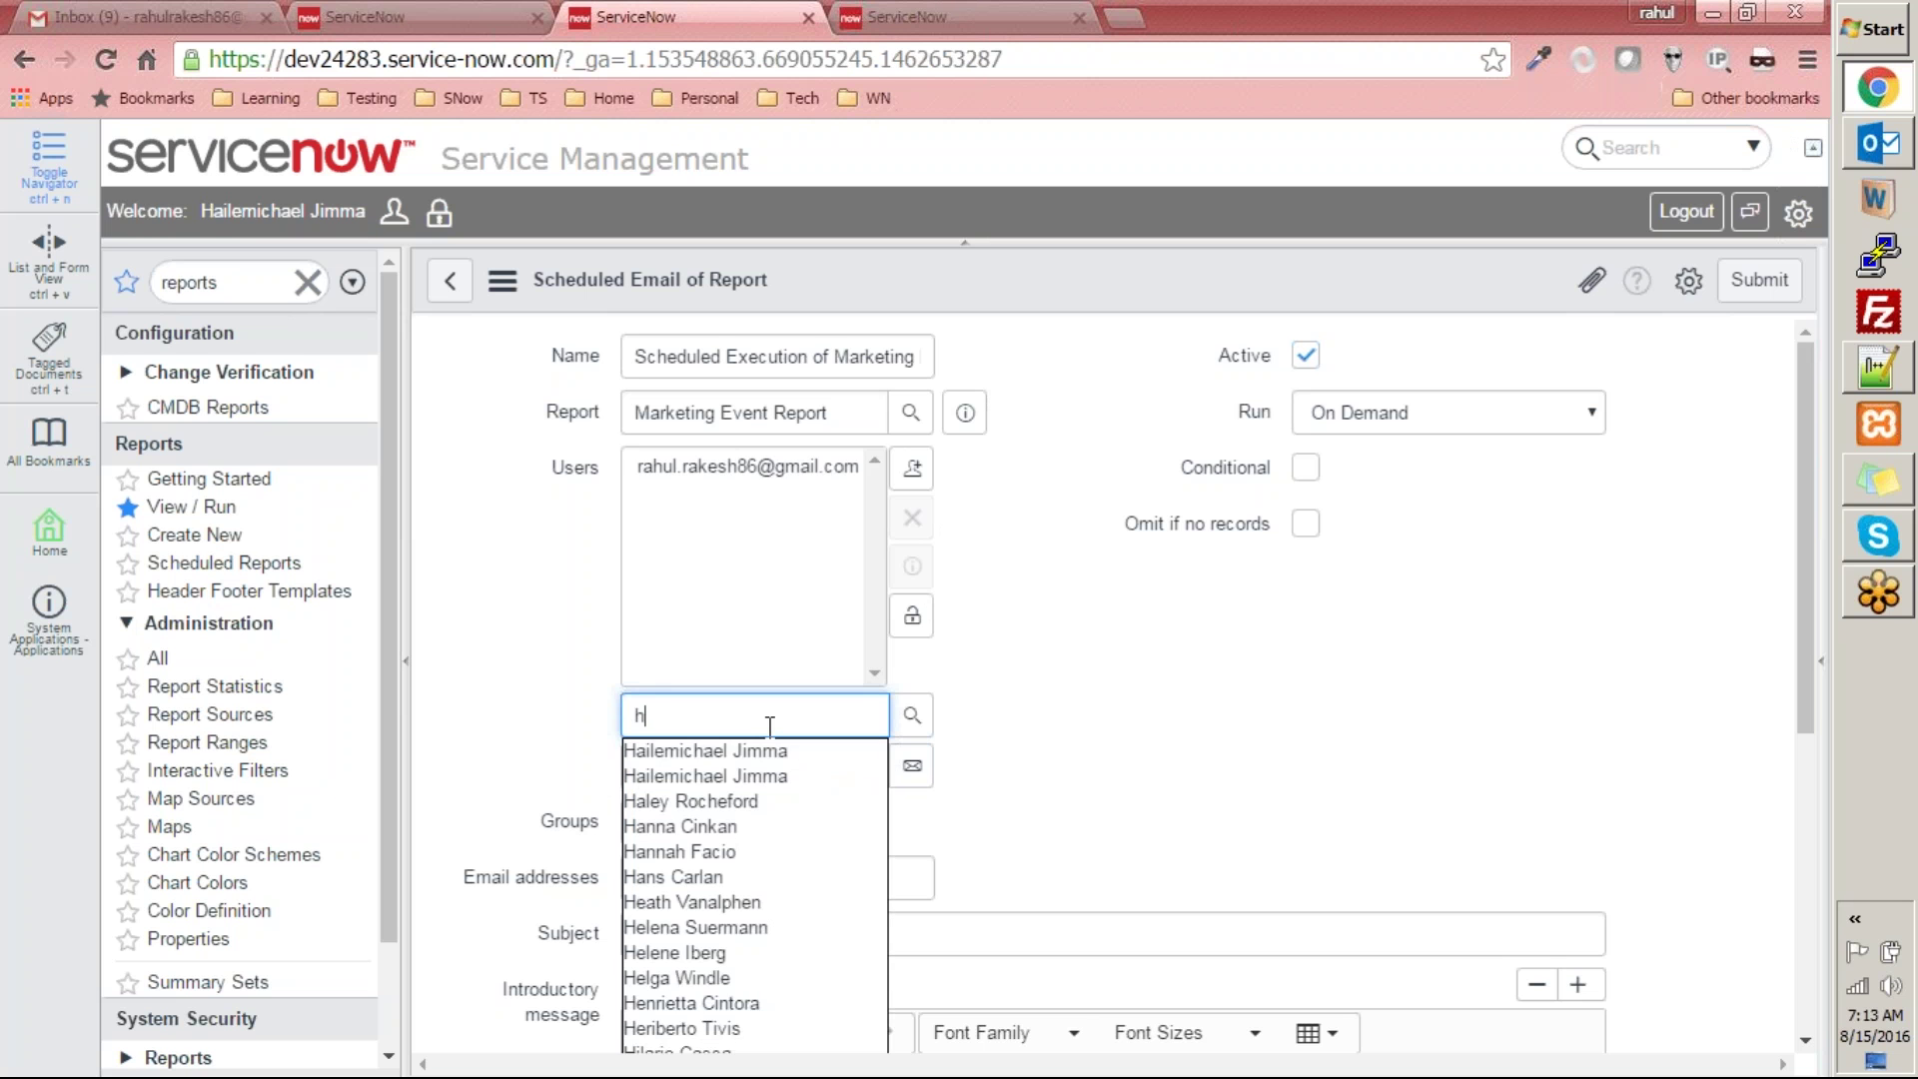
pyautogui.click(768, 750)
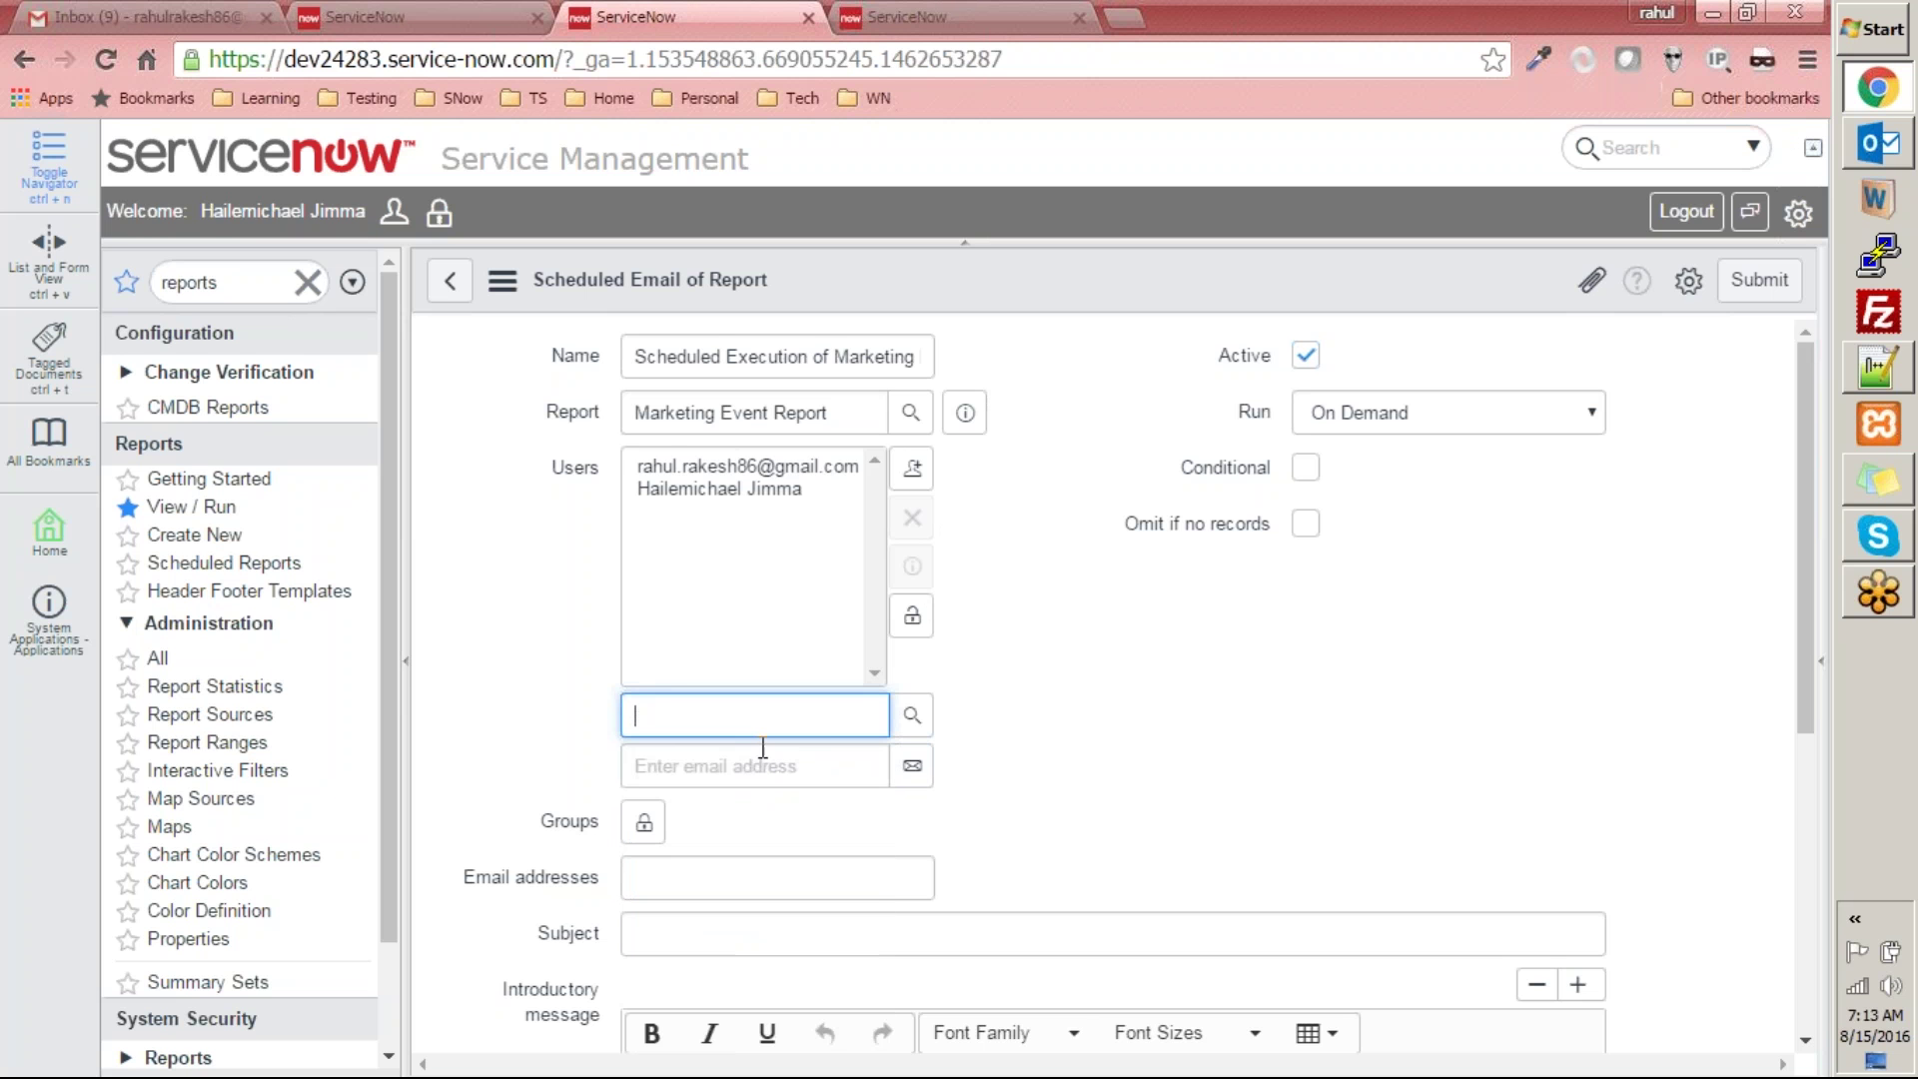
pyautogui.click(909, 618)
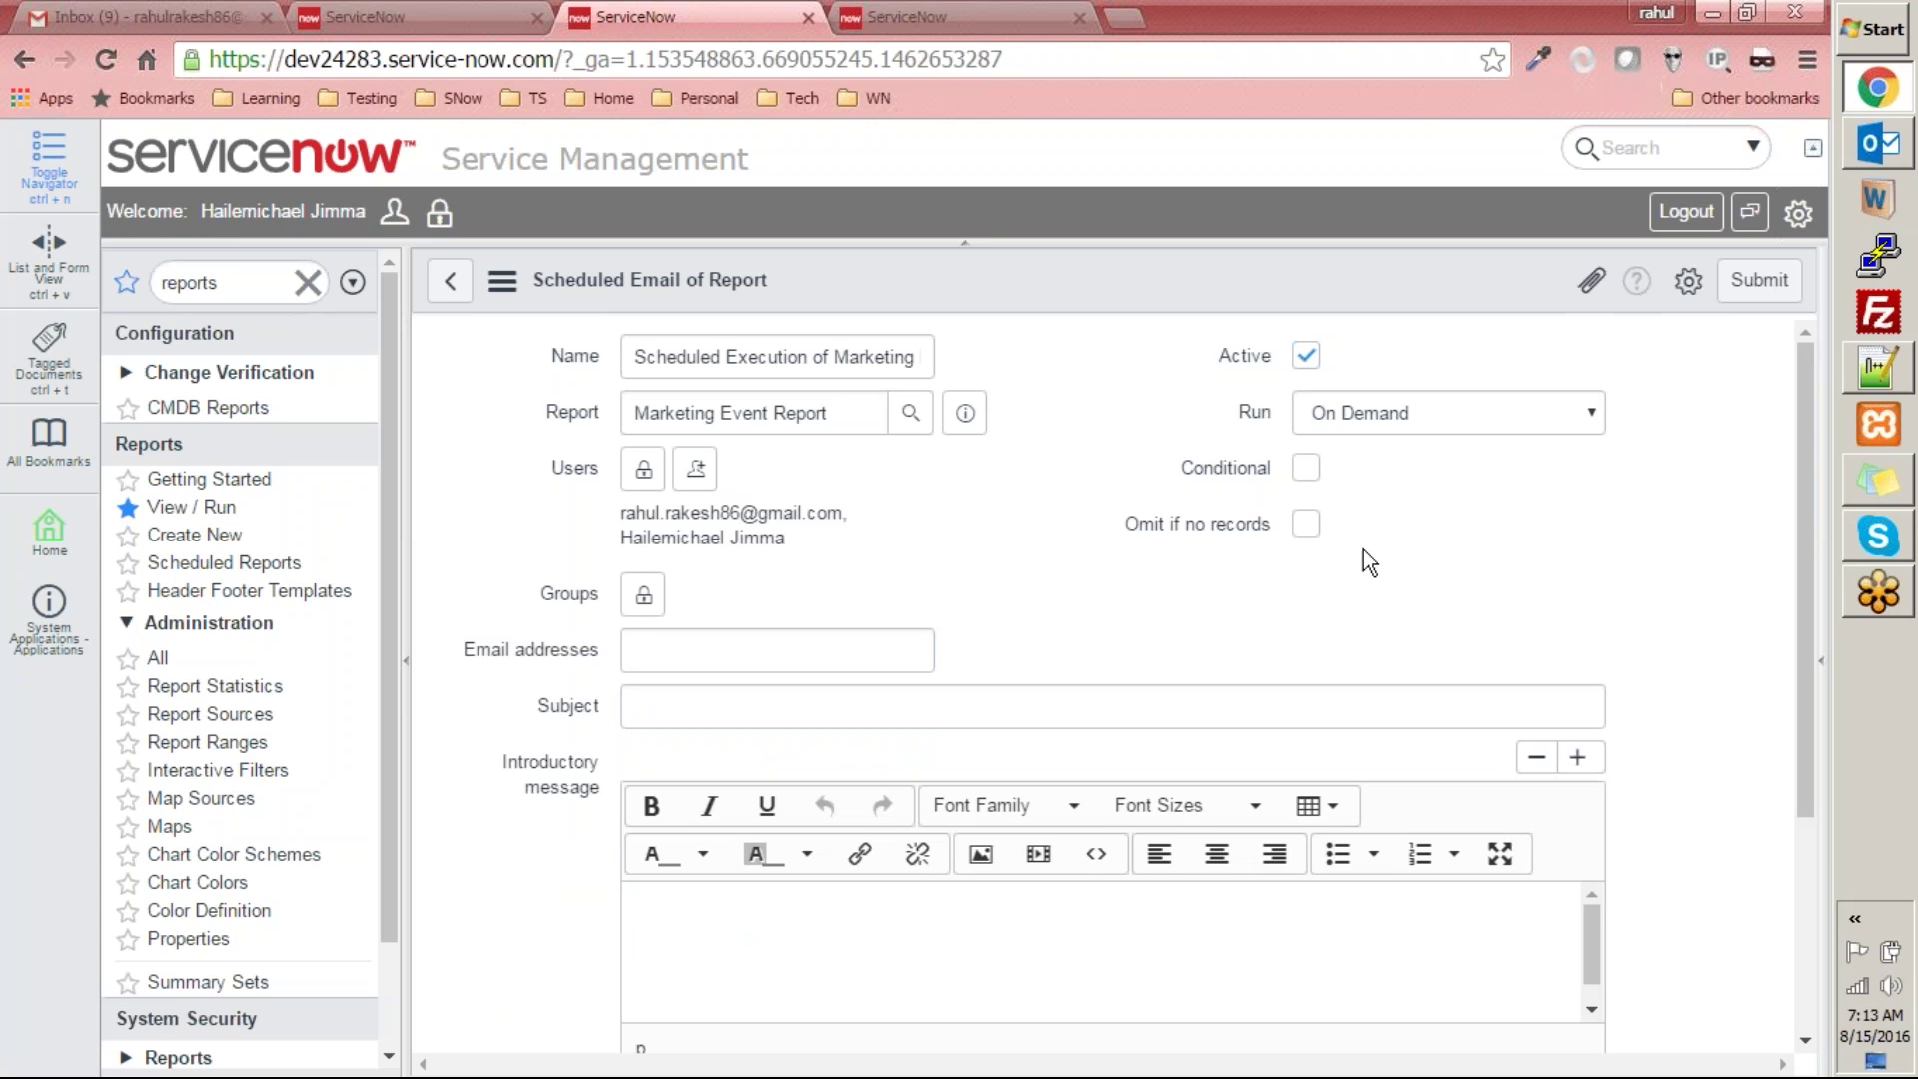
# - Leave Conditional unchecked and turn on 'Omit if no records'
pyautogui.click(1306, 468)
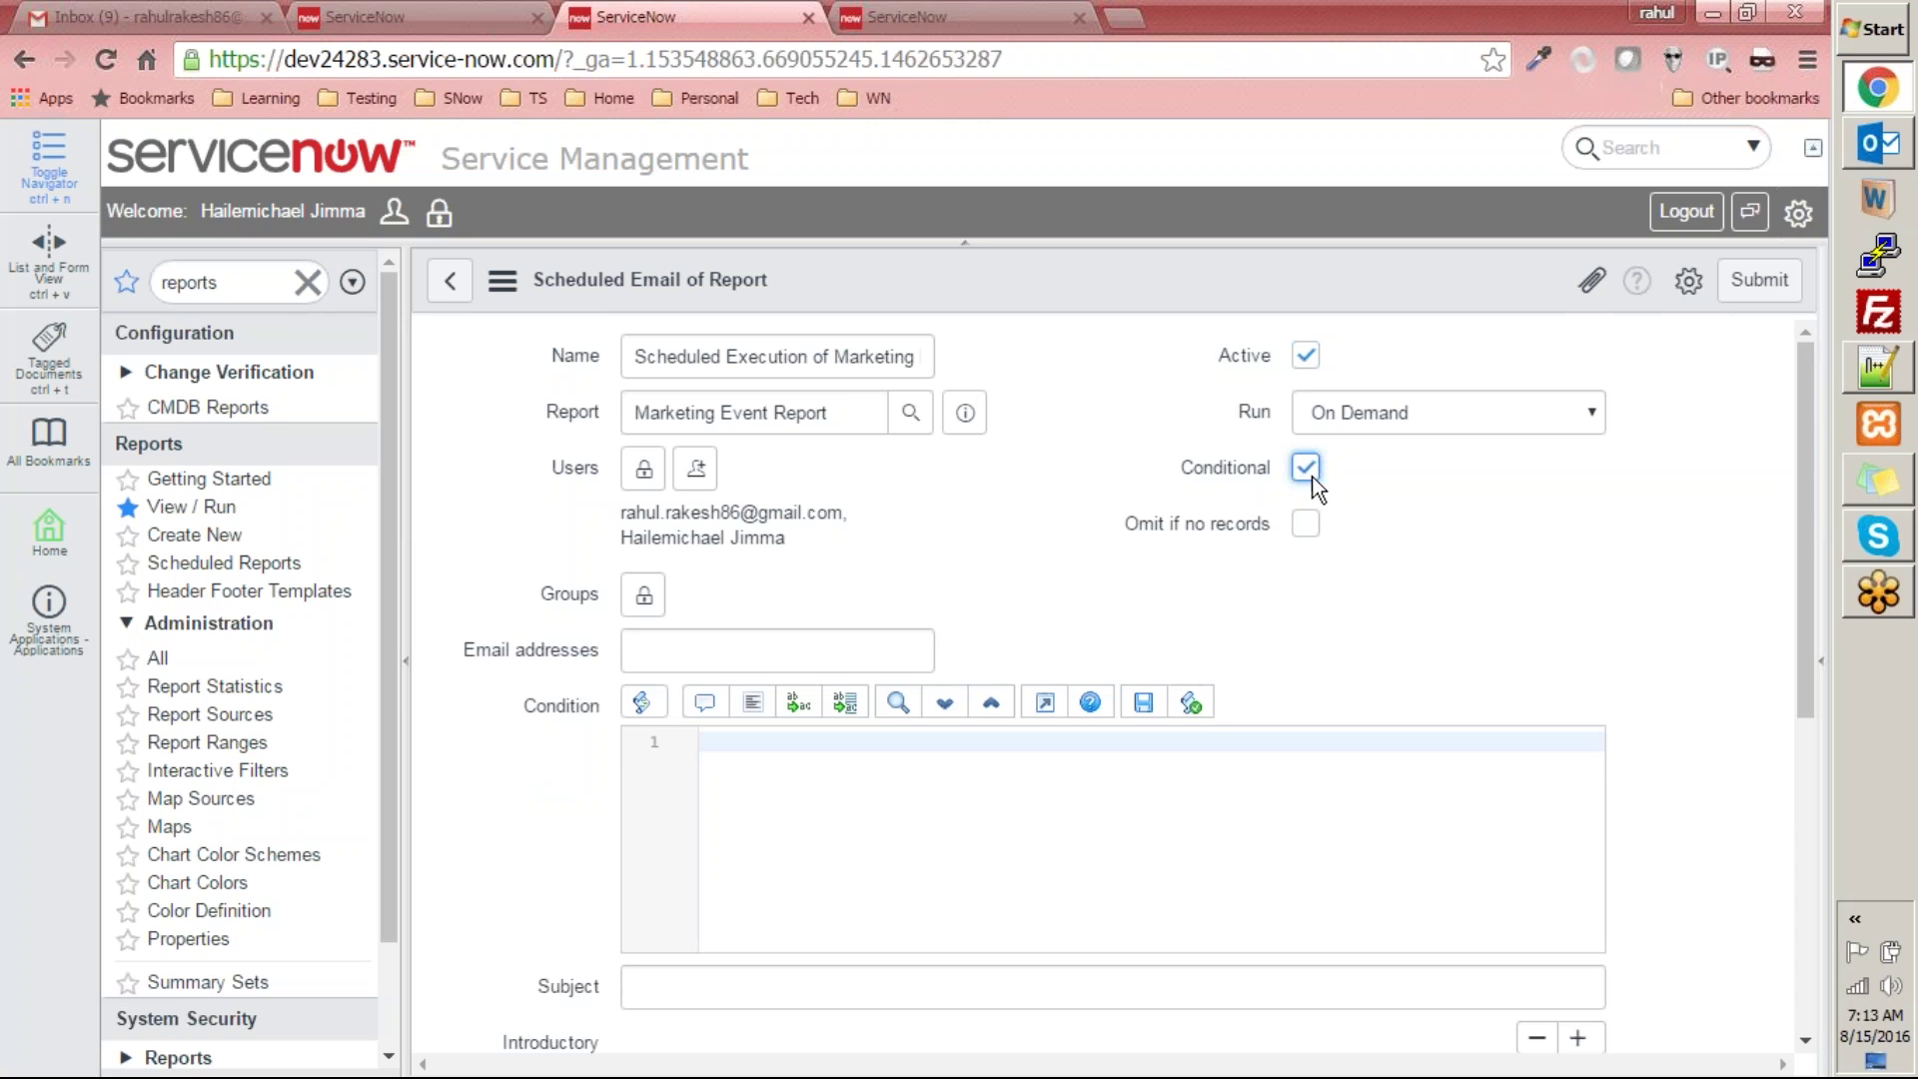
pyautogui.click(1315, 475)
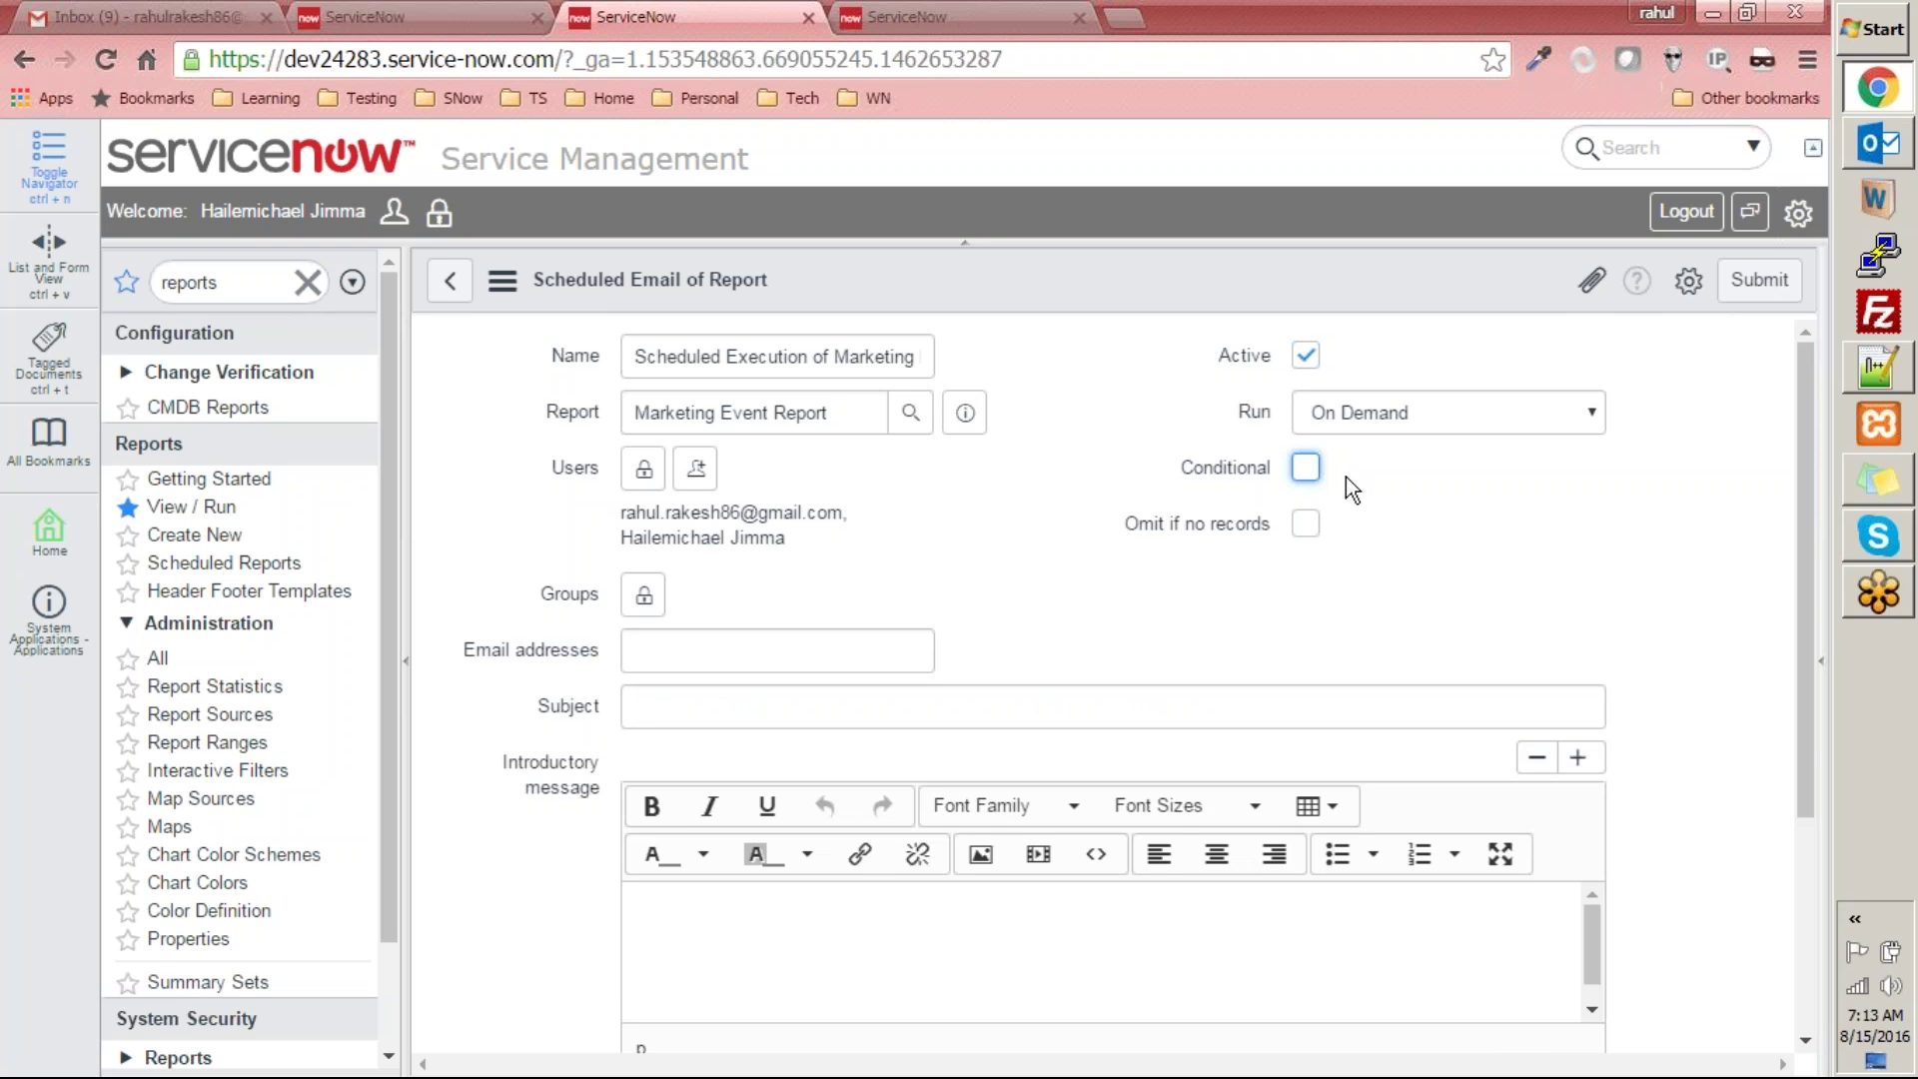
pyautogui.click(1305, 528)
pyautogui.scroll(-1, 1363, 614)
# - Enter the subject 'Sample report from ServiceNow' and set the attachment Type to PNG
pyautogui.click(839, 572)
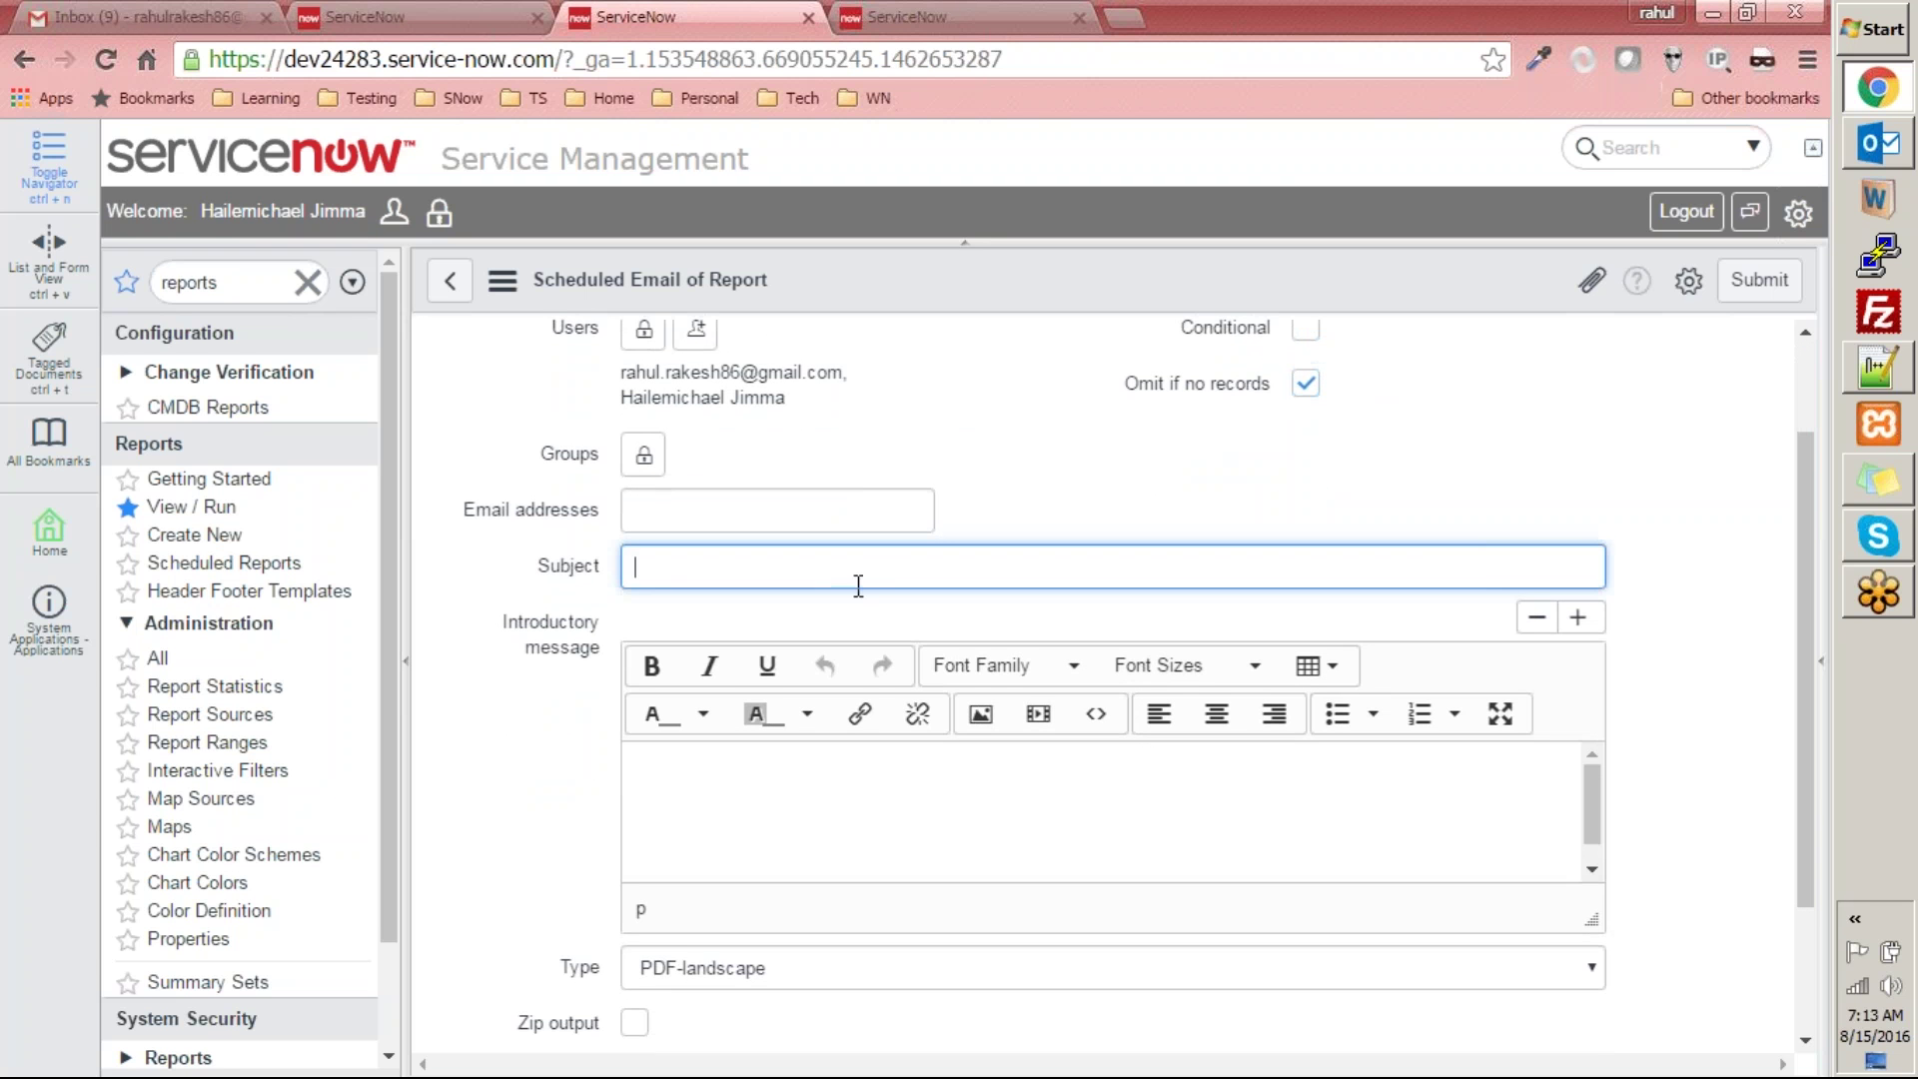
pyautogui.write('S')
pyautogui.press('BackSpace')
pyautogui.write('Sample report from ServiceNow')
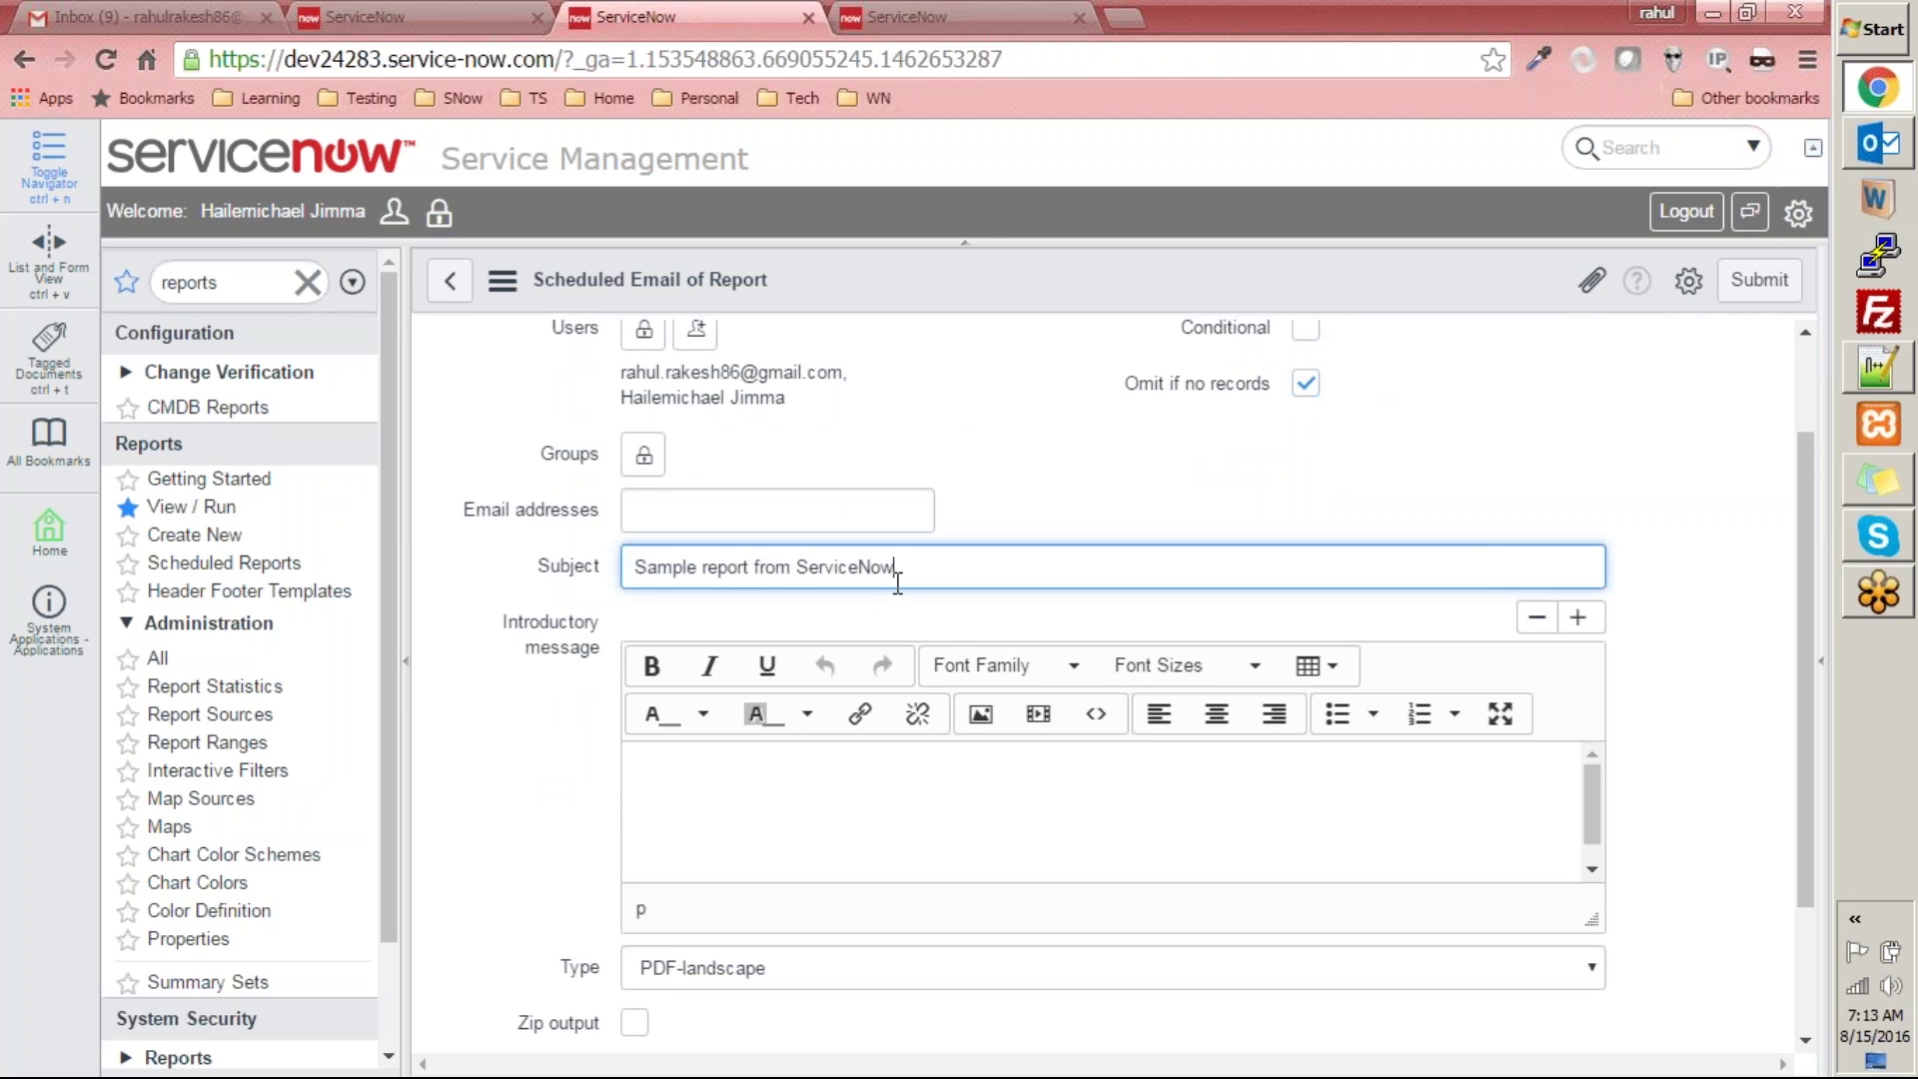
pyautogui.click(860, 791)
pyautogui.scroll(-2, 860, 788)
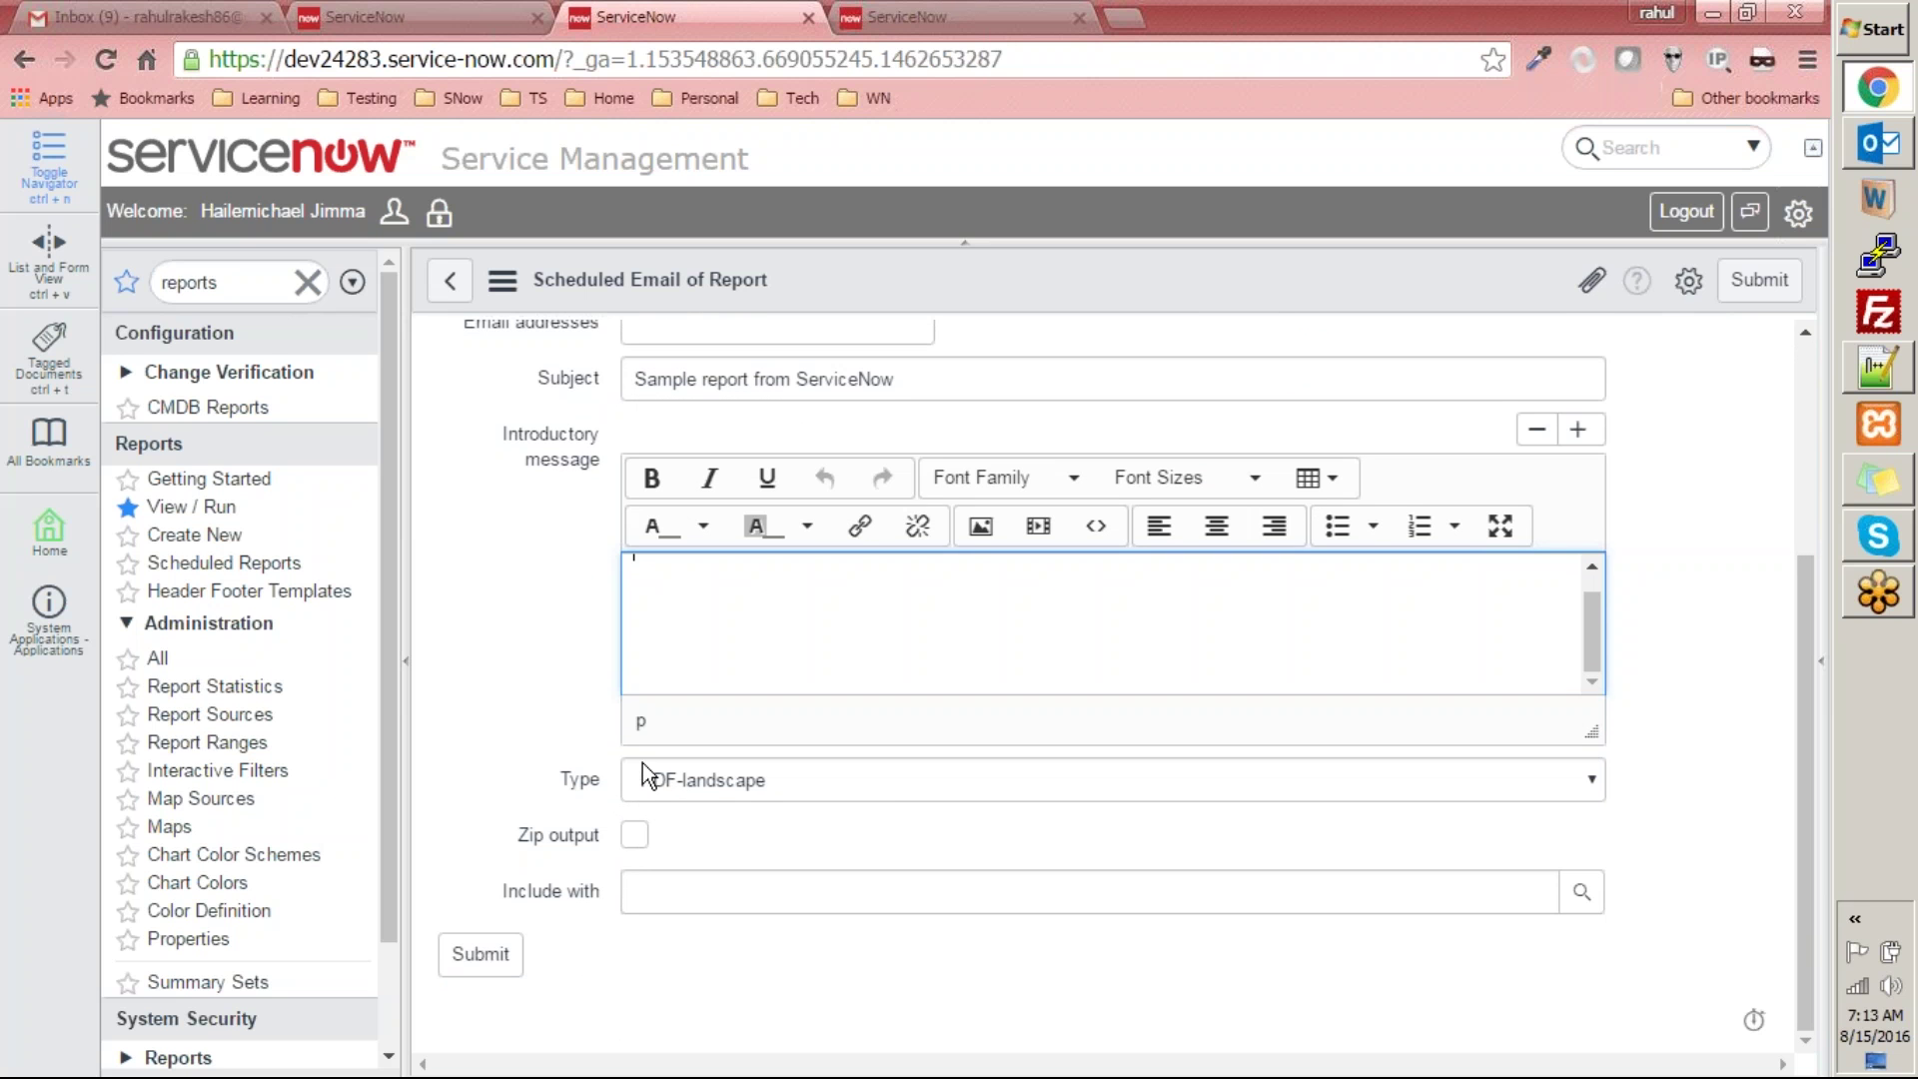
pyautogui.click(734, 791)
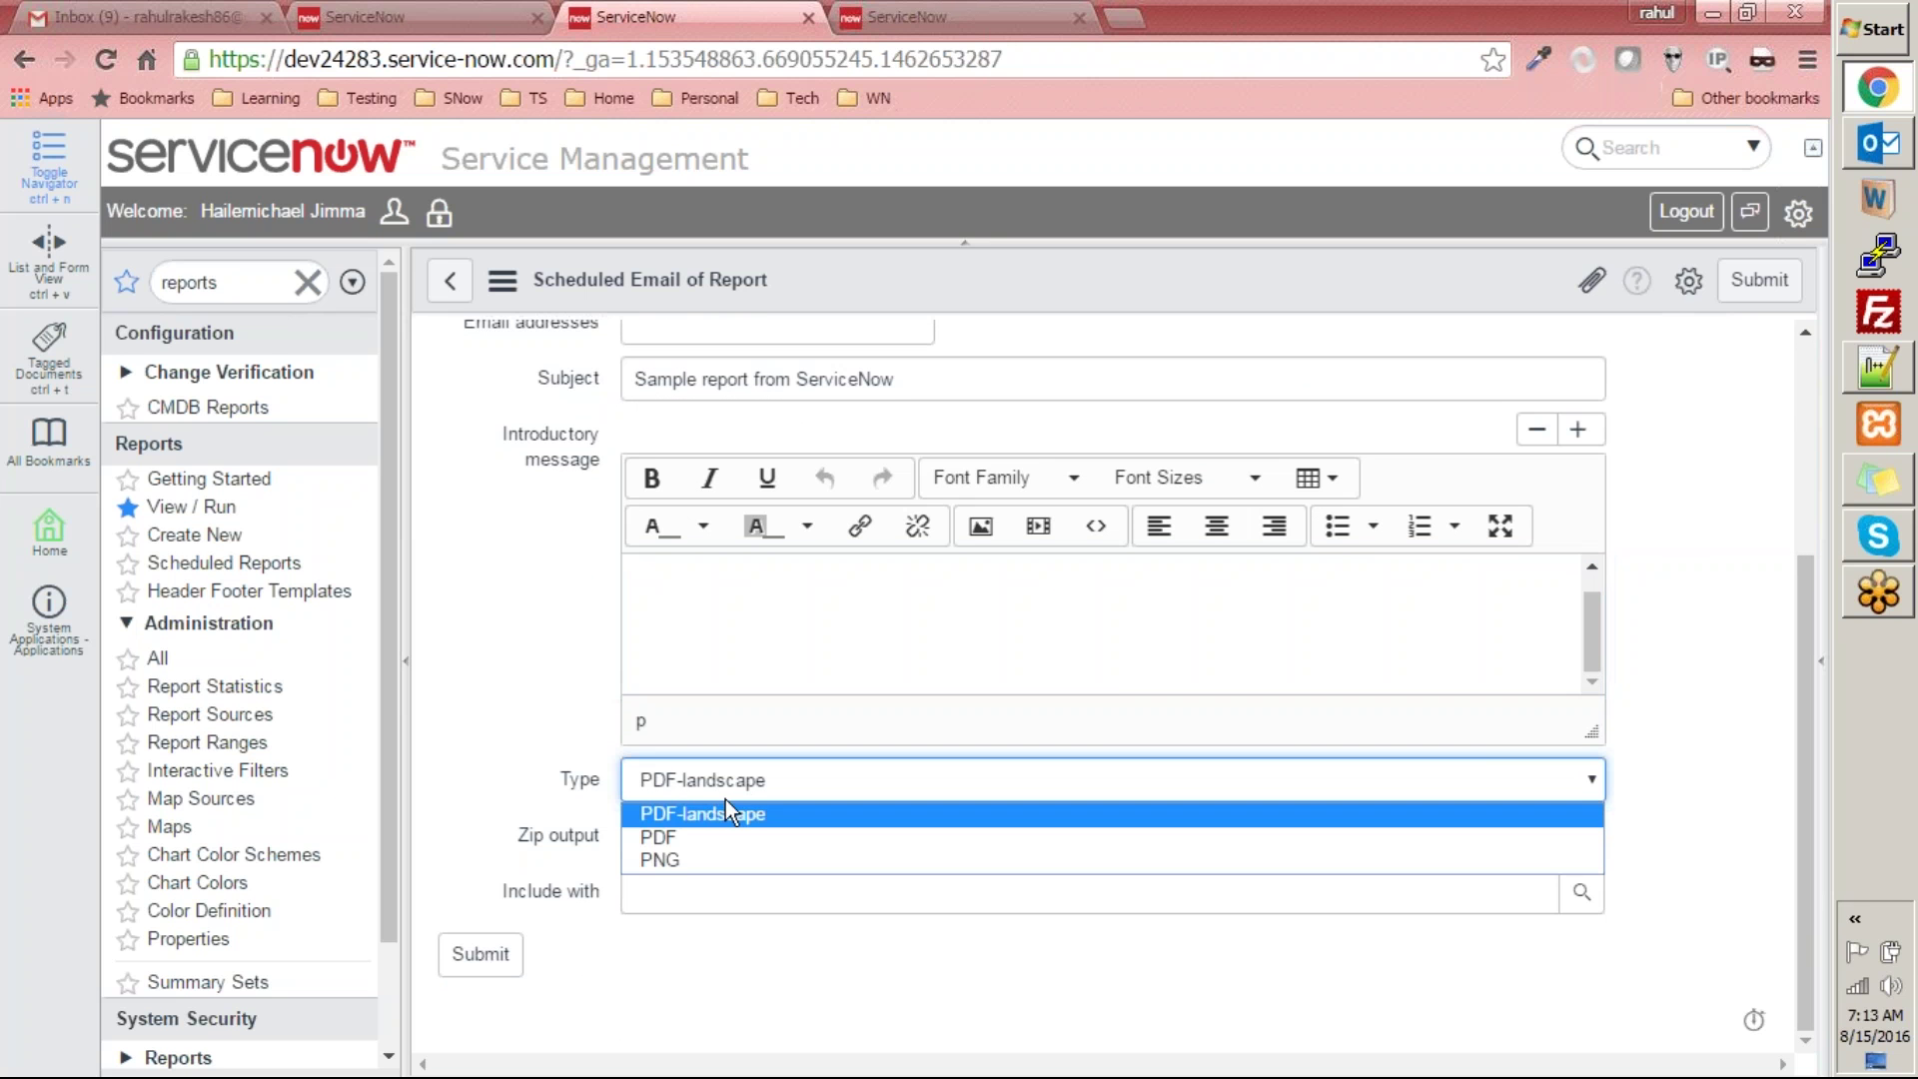
pyautogui.click(716, 861)
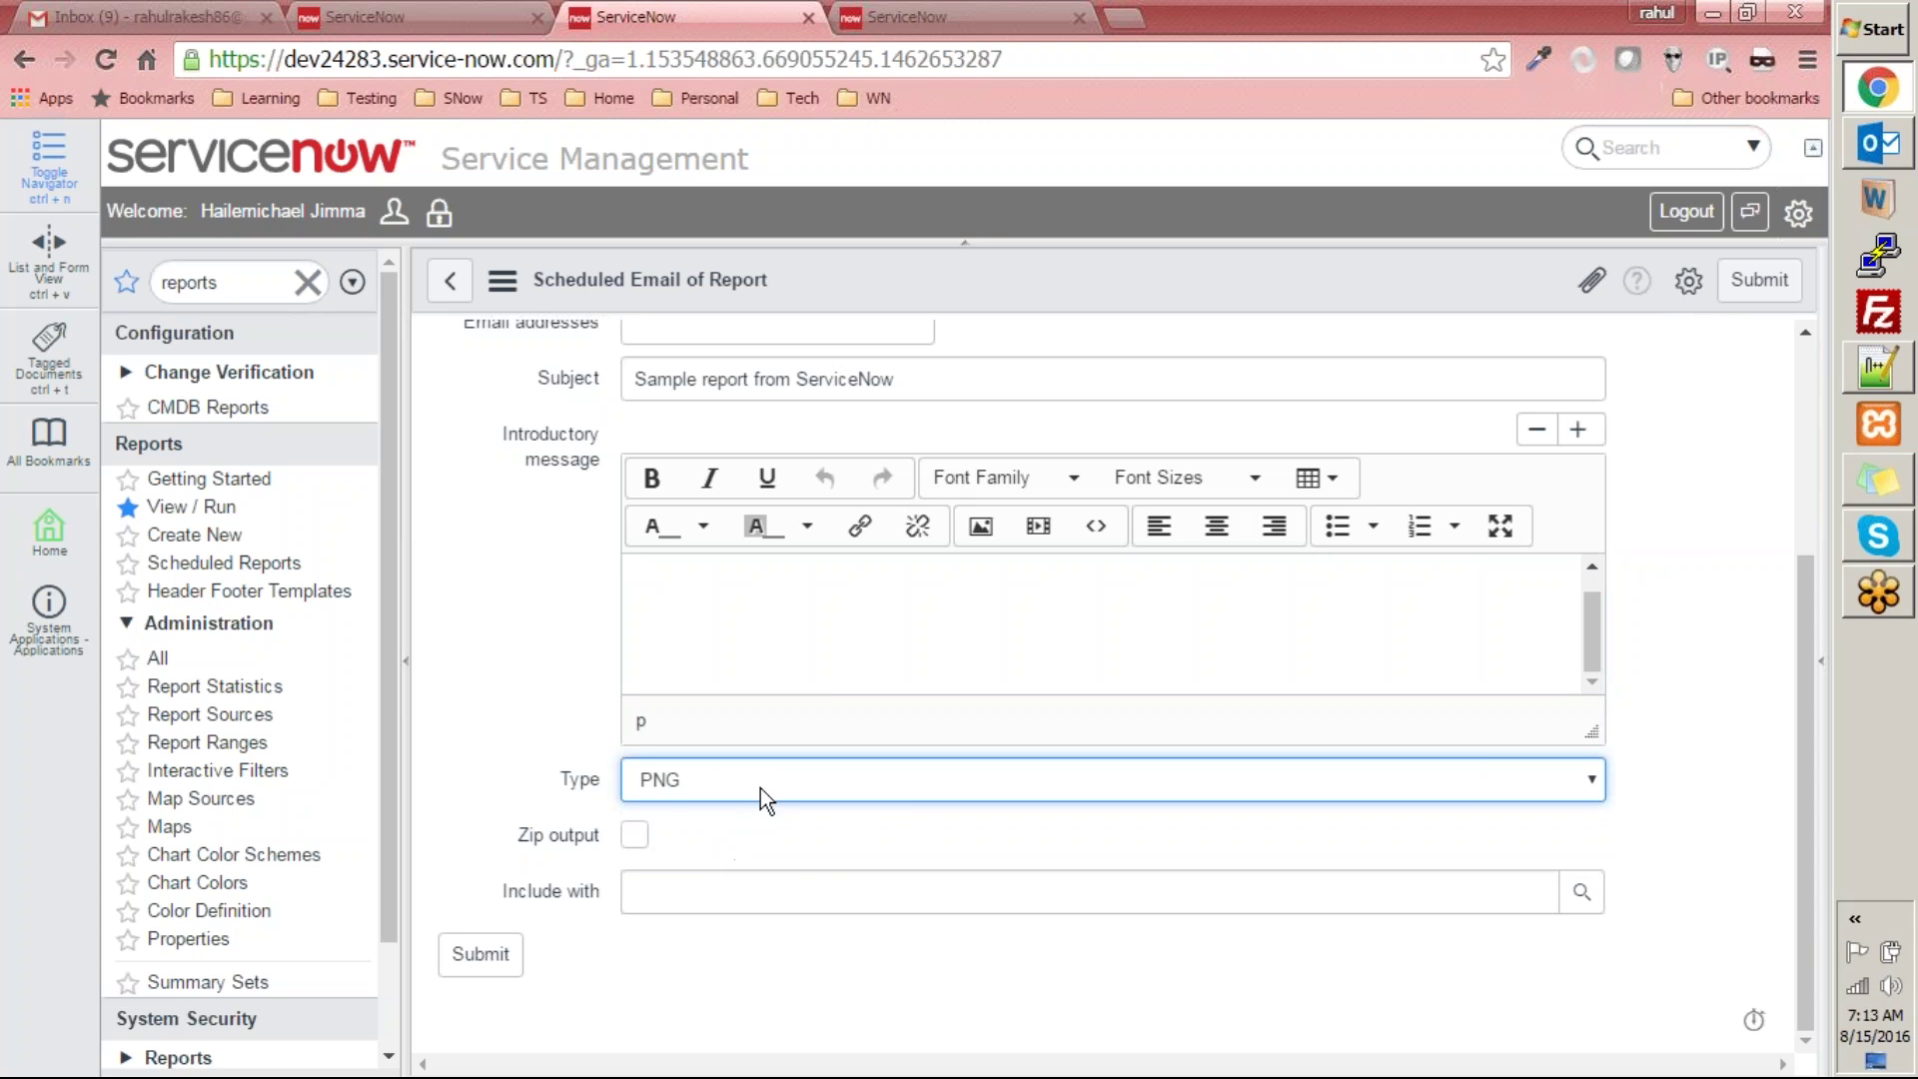
# - Write a short introductory message calling it a sample report from ServiceNow, signed 'Regards, Report admin'
pyautogui.click(804, 627)
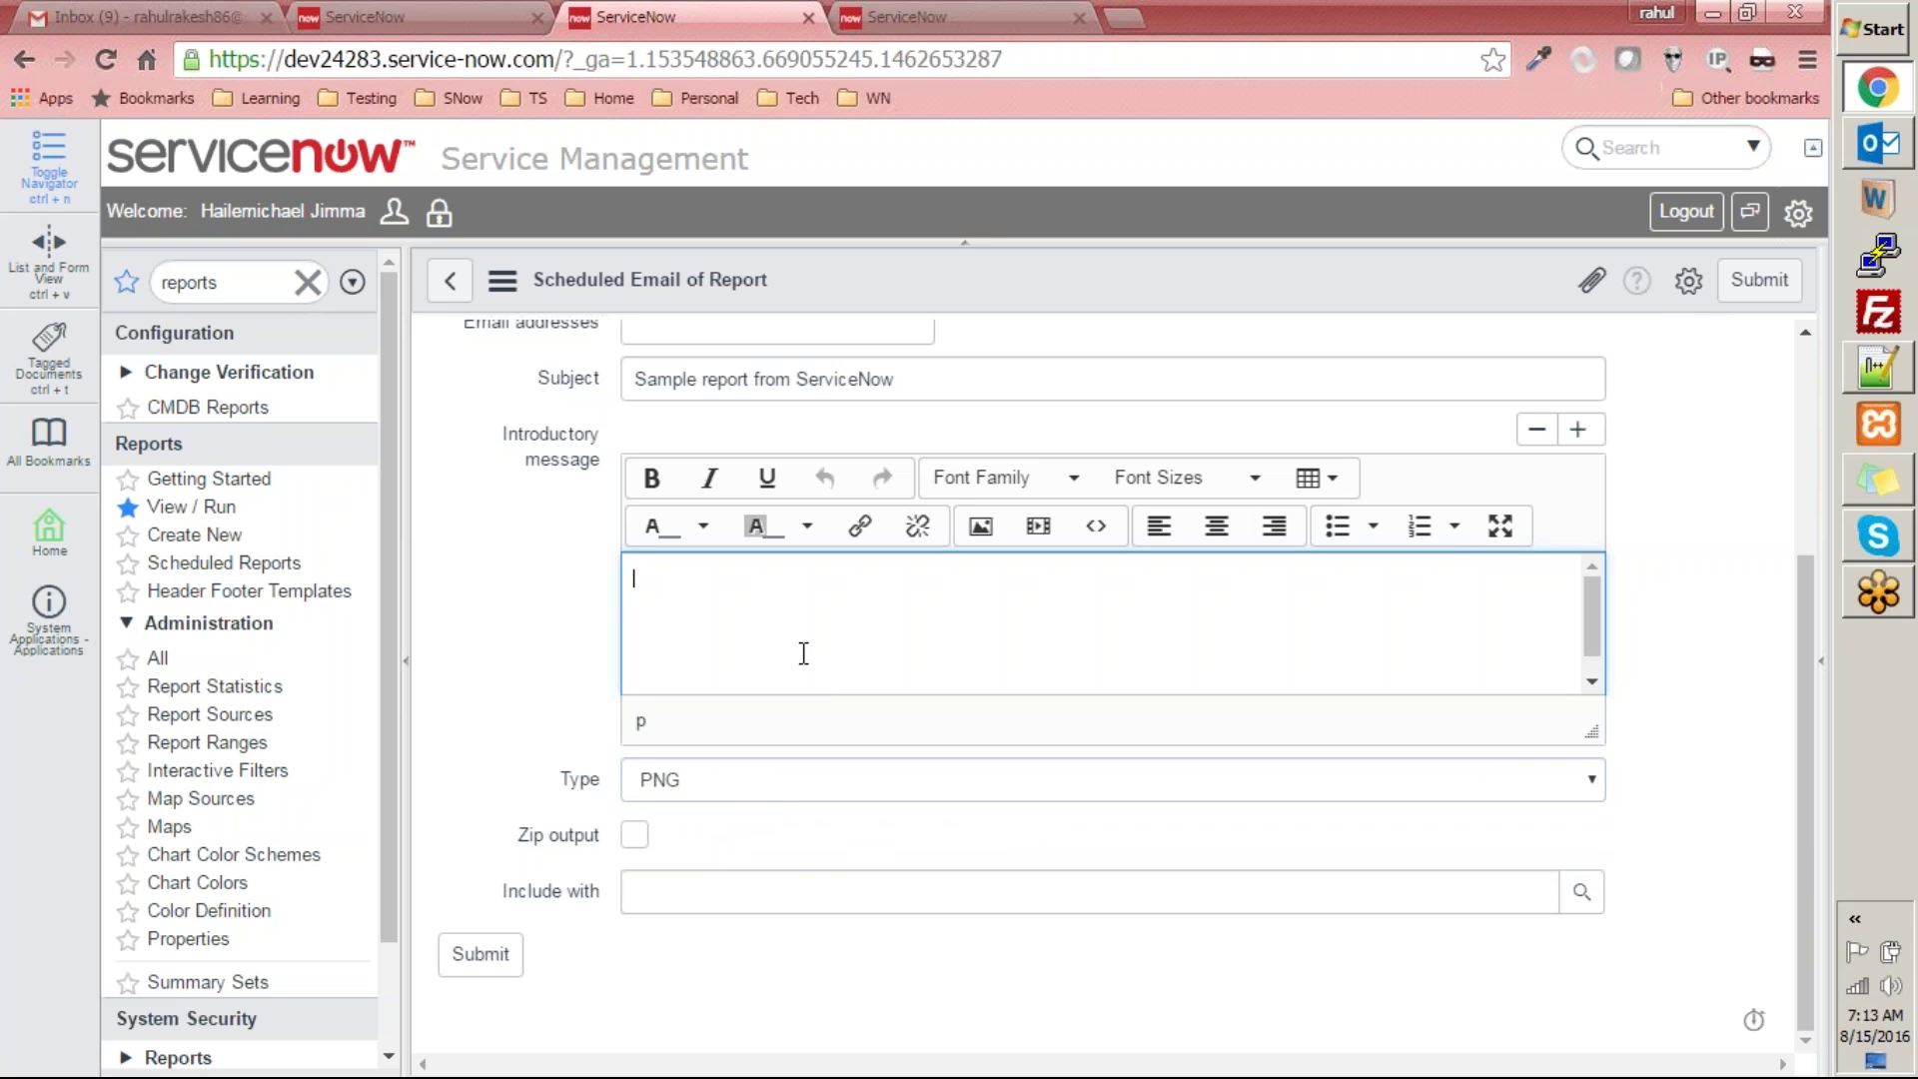
pyautogui.write('HII')
pyautogui.press('BackSpace')
pyautogui.write('i, ')
pyautogui.write('This is a s')
pyautogui.write('ampler')
pyautogui.press('BackSpace')
pyautogui.write('rep')
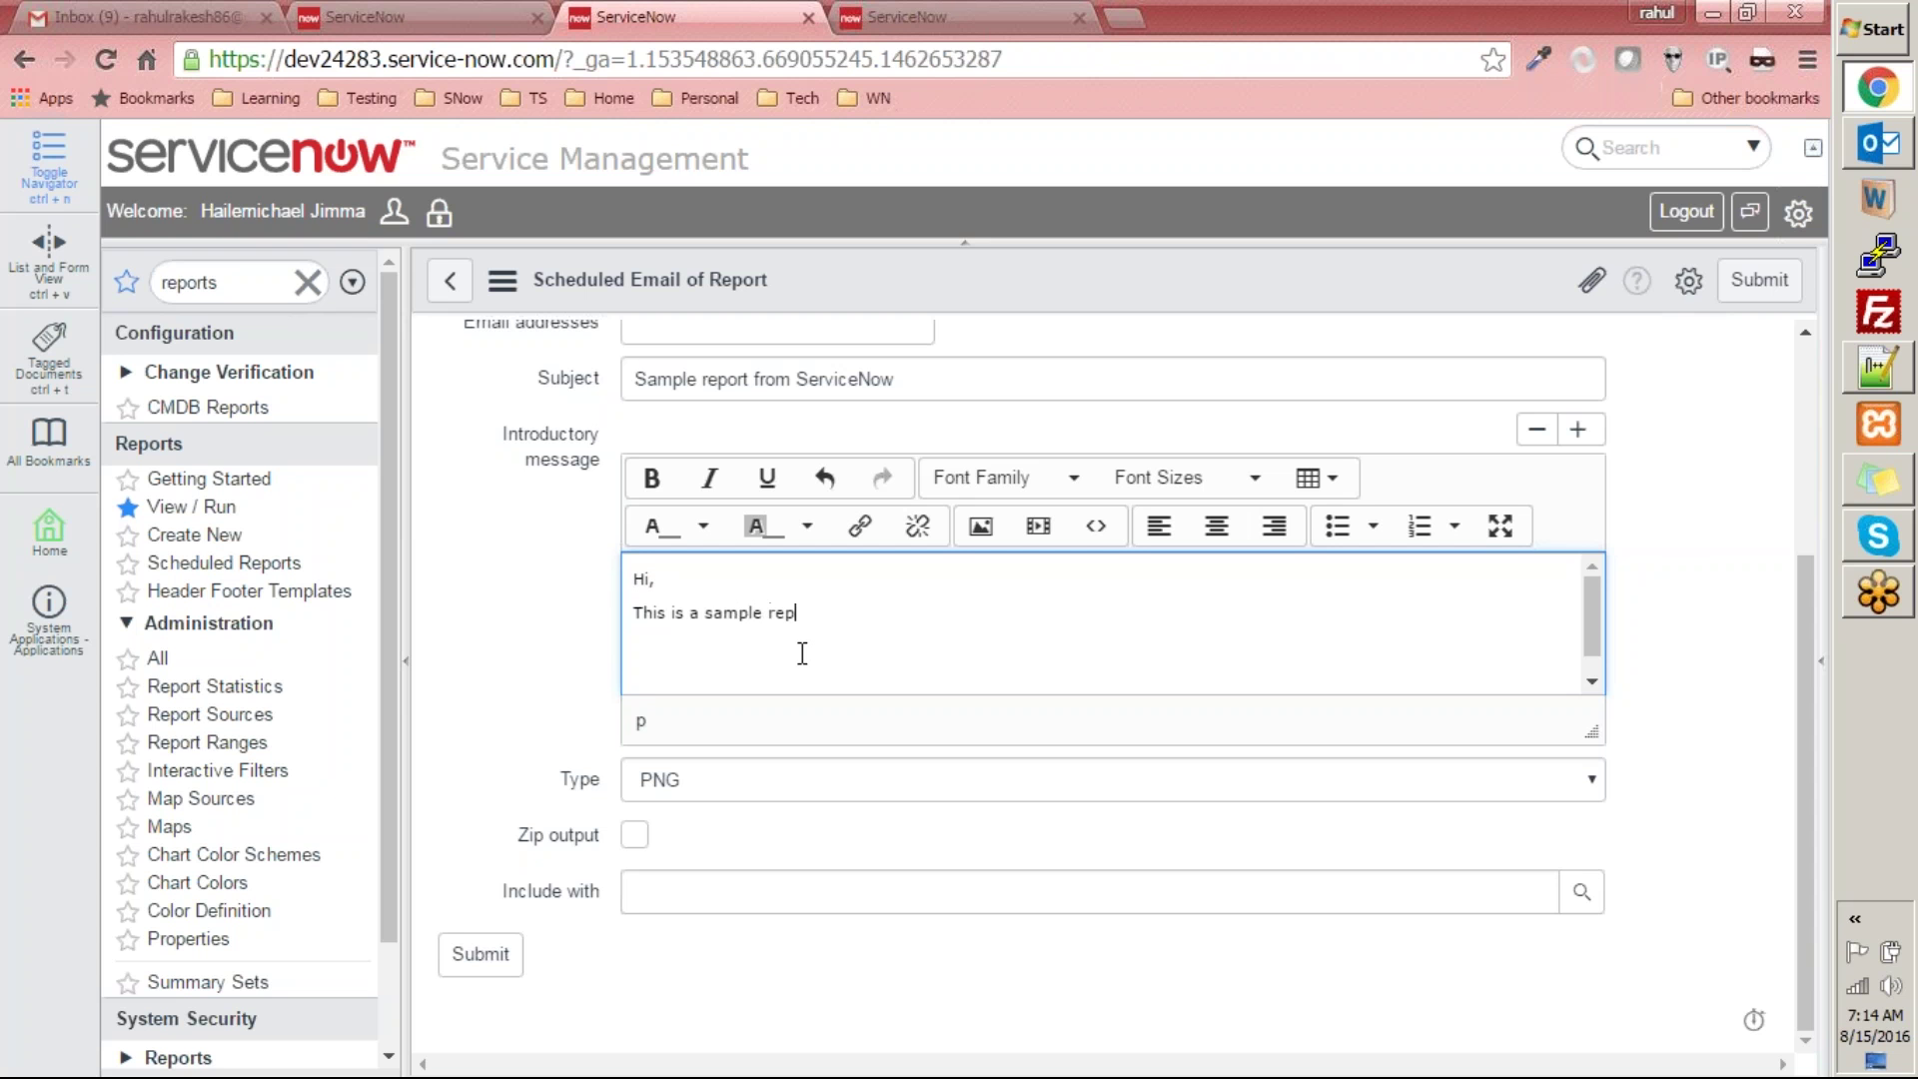
pyautogui.write('ort from ServiceNow.')
pyautogui.press('Return')
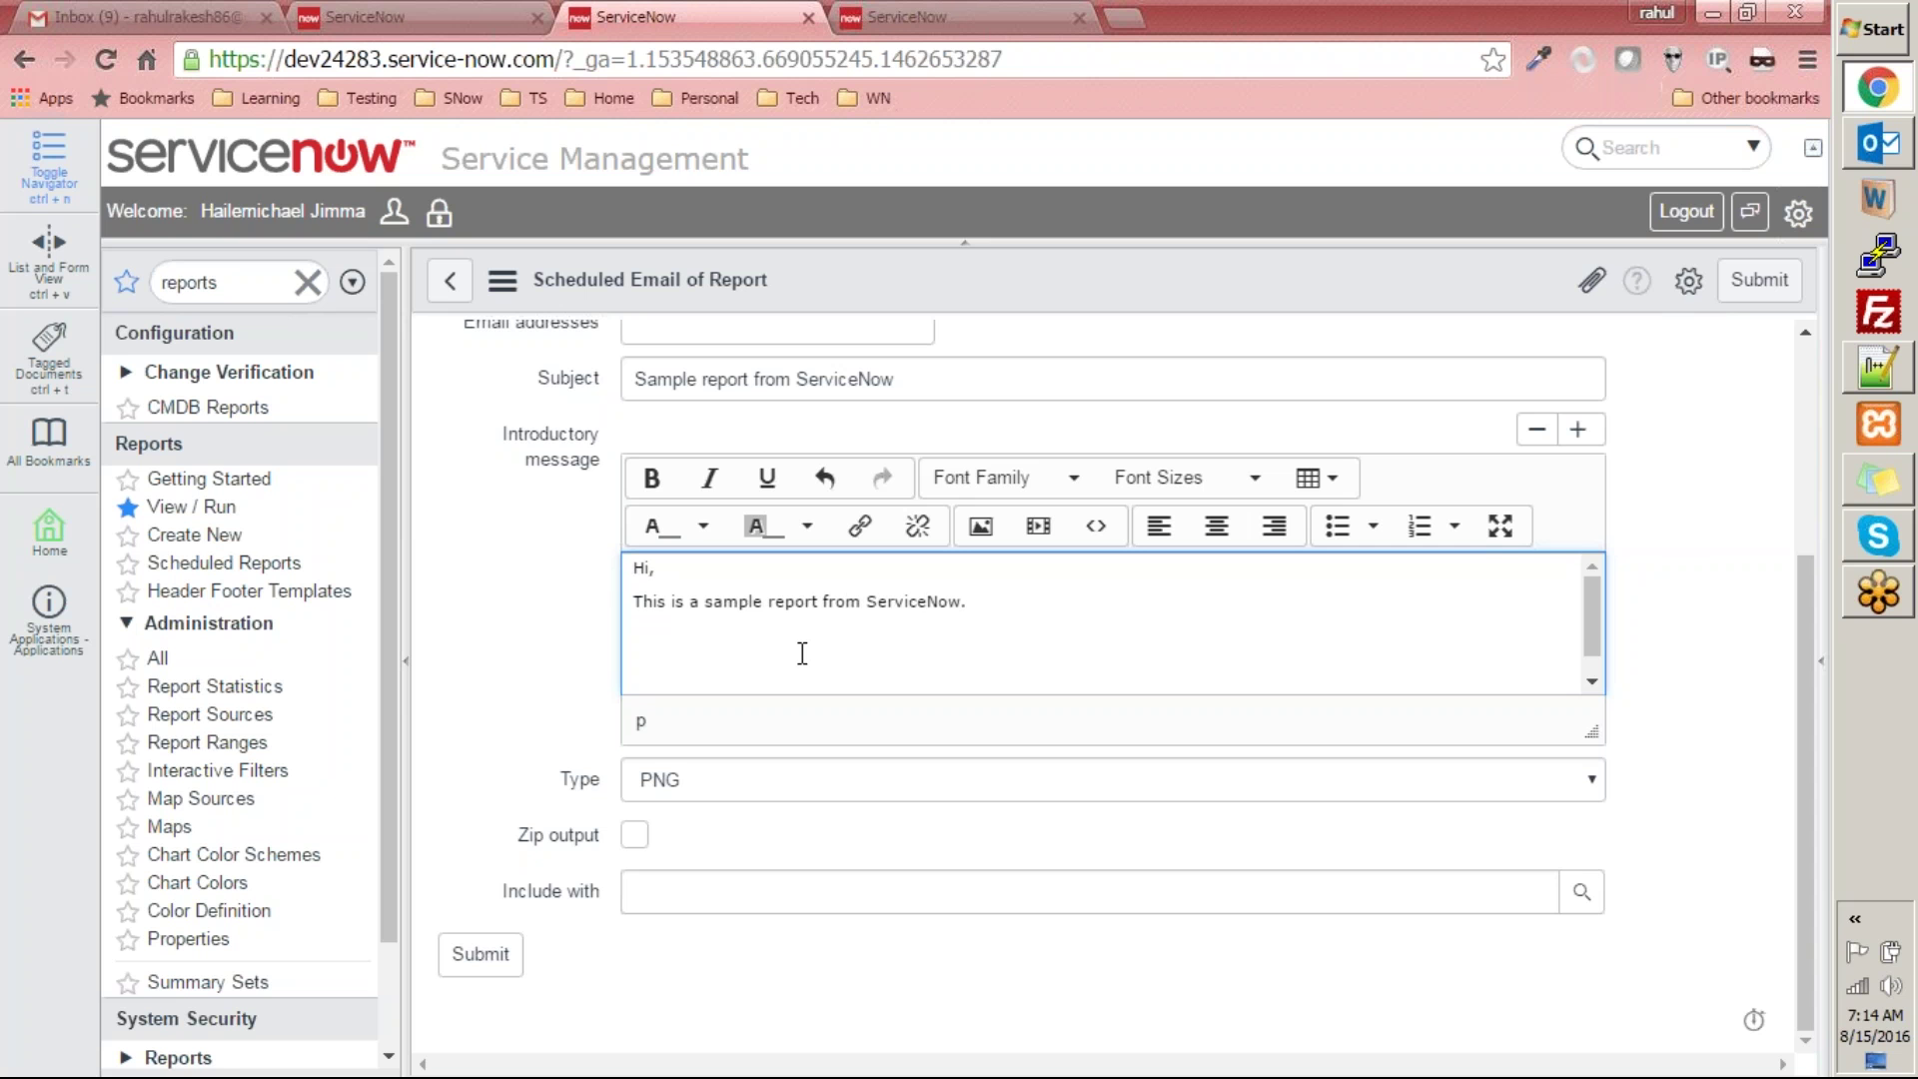
pyautogui.write('Regards,')
pyautogui.press('Return')
pyautogui.write('Repor')
pyautogui.press('BackSpace')
pyautogui.press('BackSpace')
pyautogui.write('or')
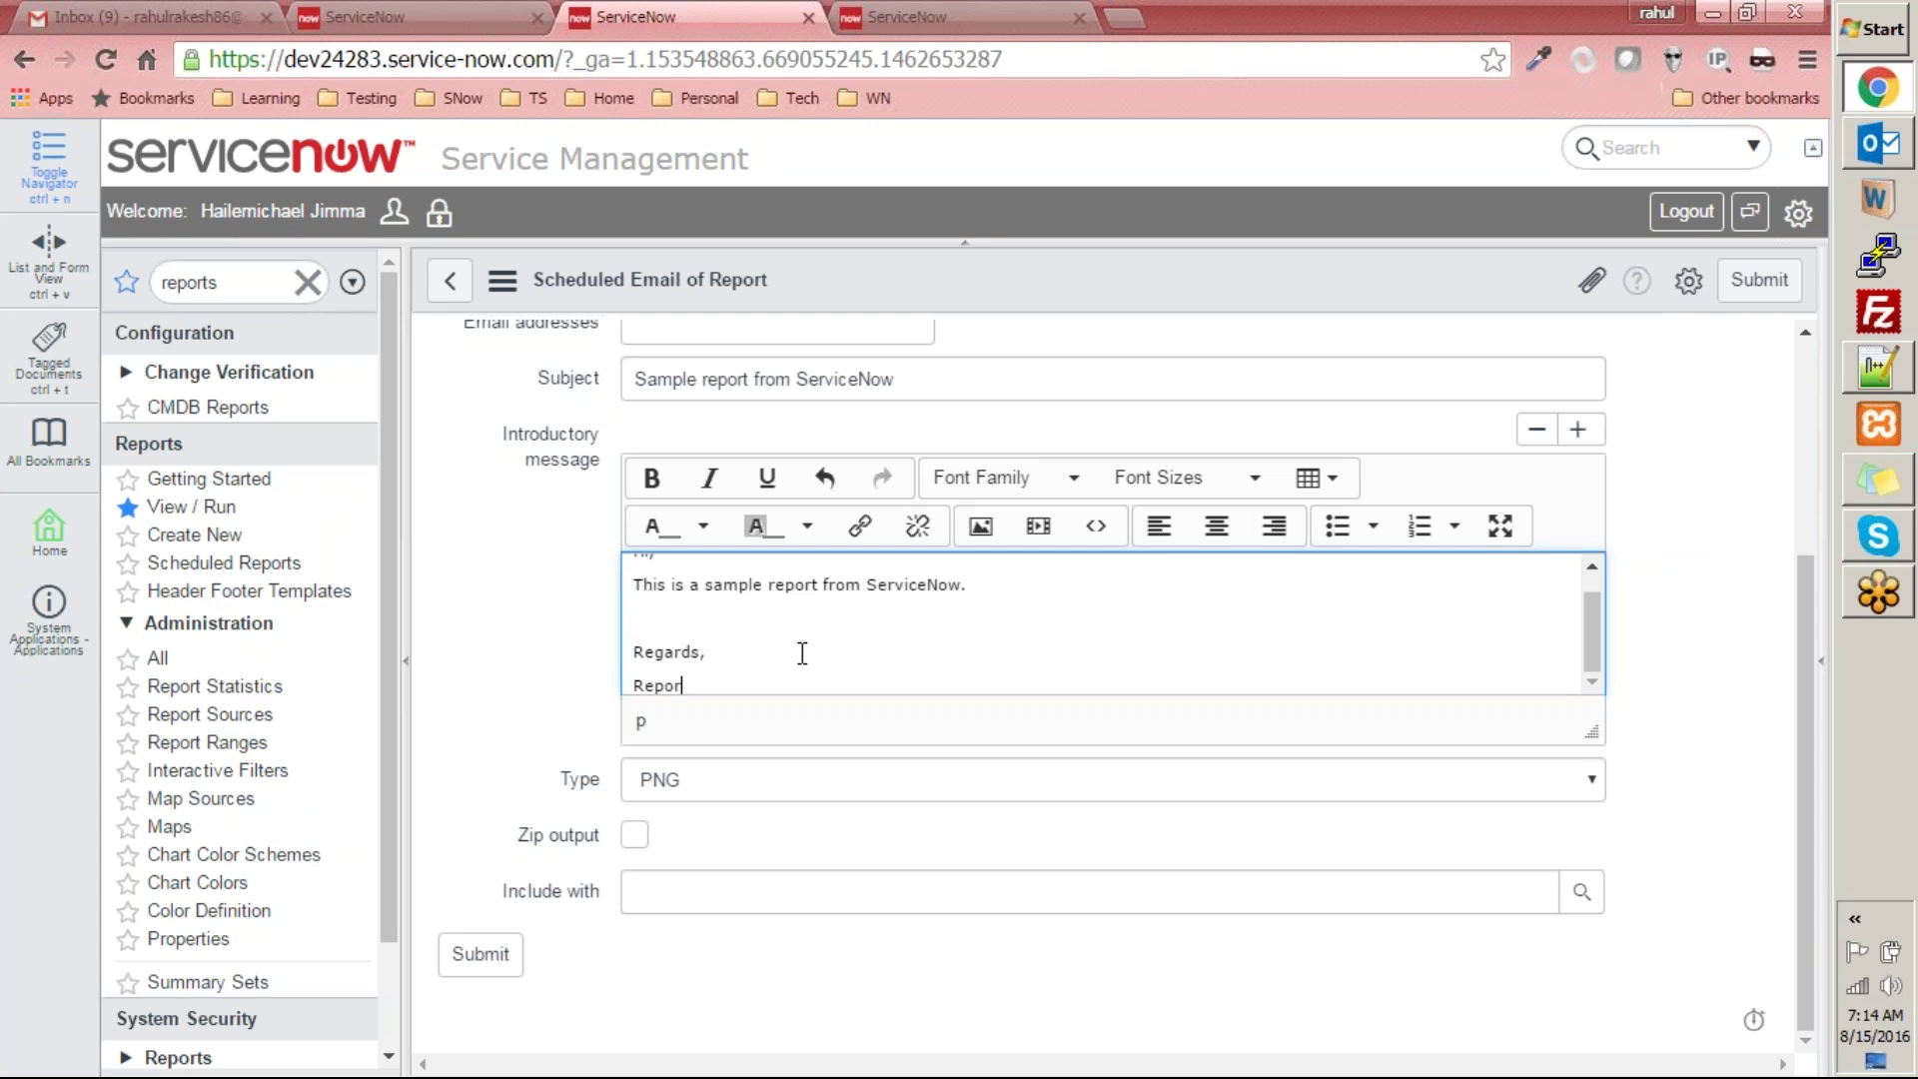
pyautogui.write('t admin')
# - Set Run to Daily and submit the scheduled email
pyautogui.scroll(3, 595, 621)
pyautogui.scroll(4, 475, 605)
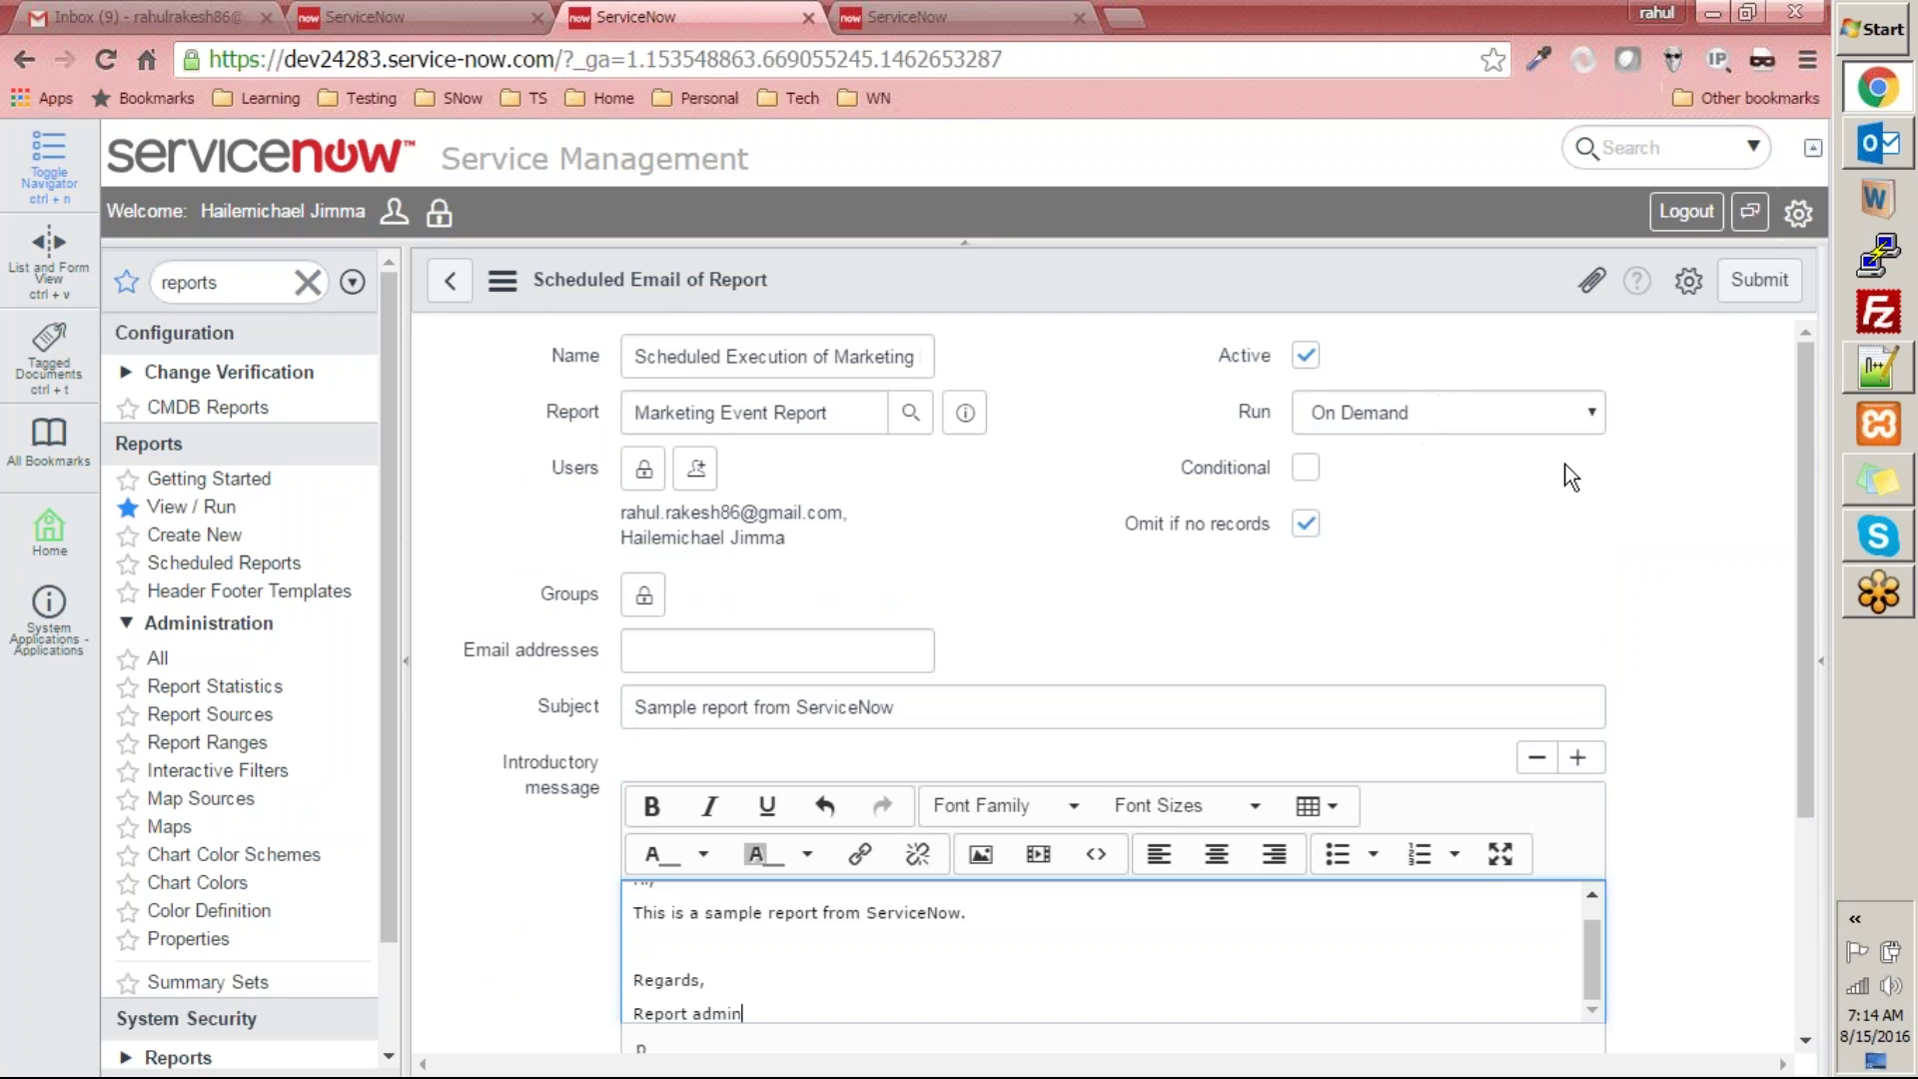
pyautogui.click(1434, 415)
pyautogui.click(1380, 452)
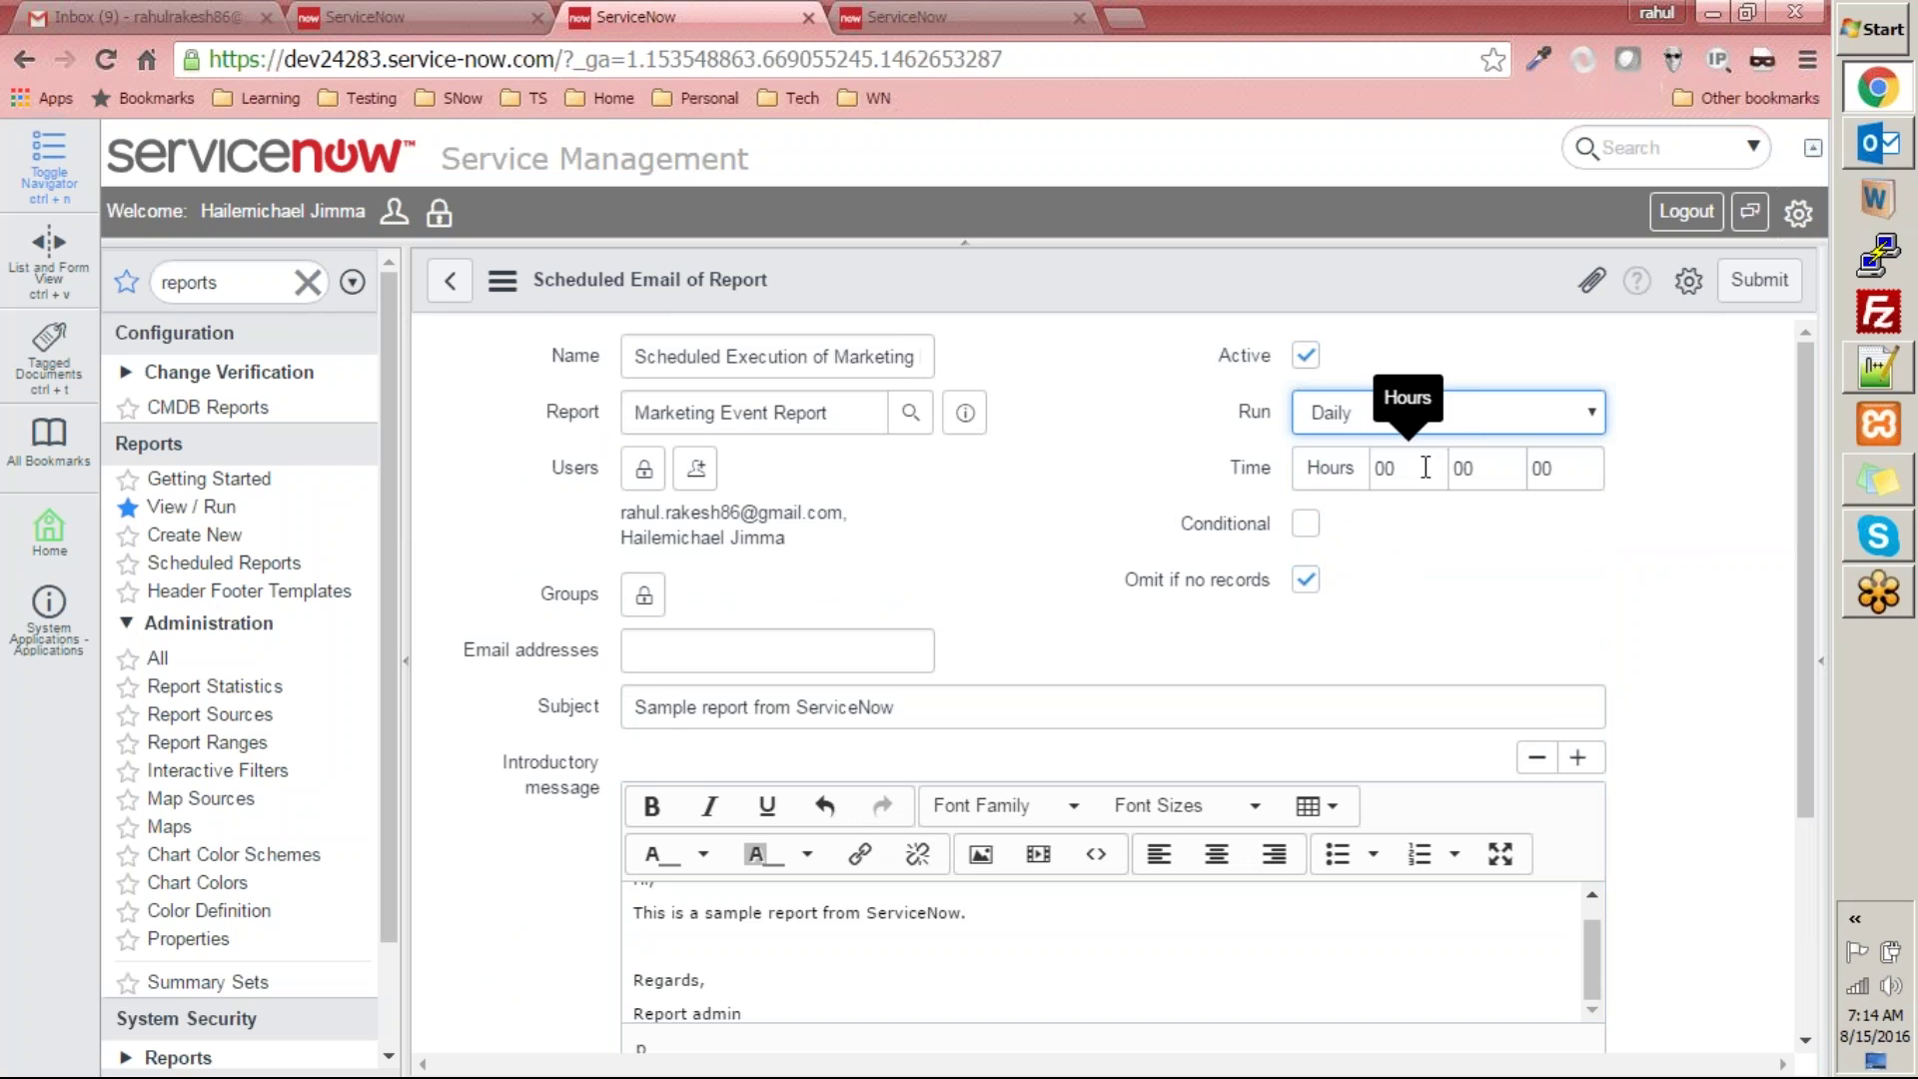
pyautogui.scroll(-3, 999, 699)
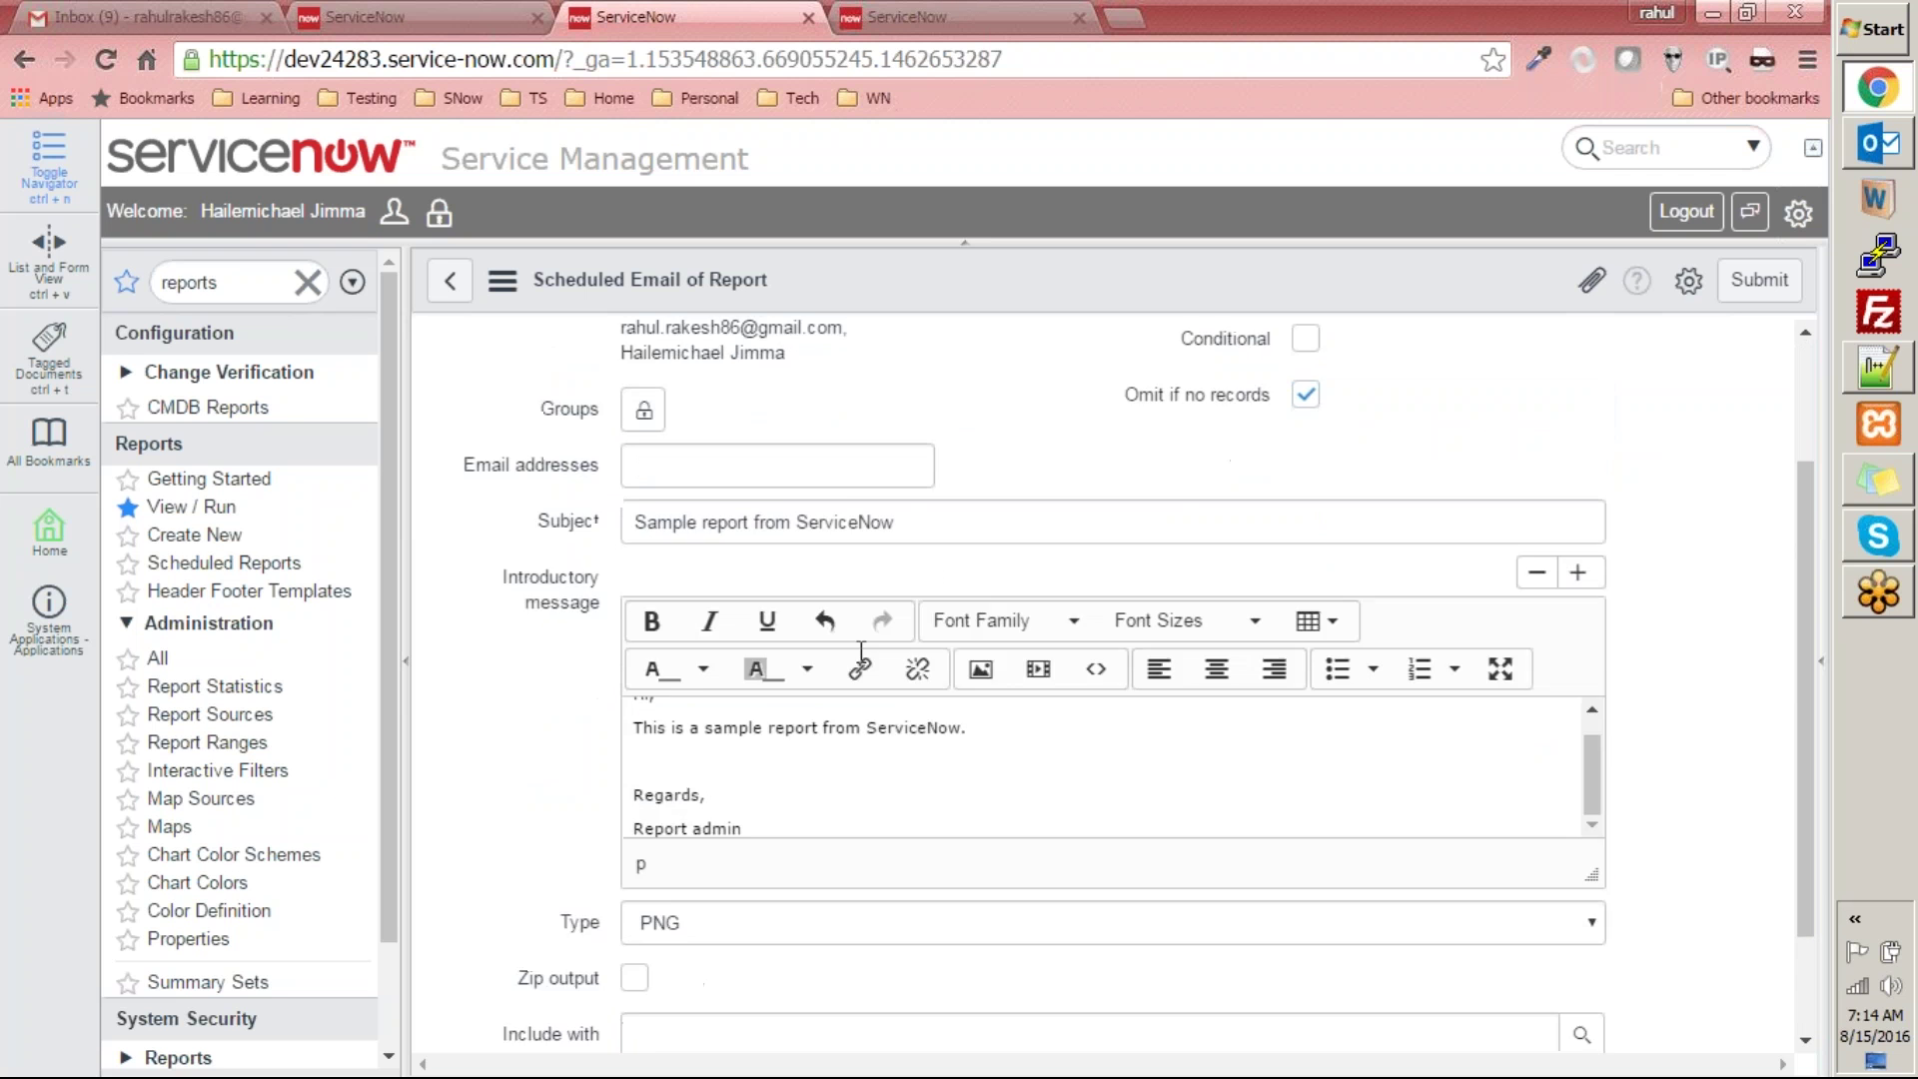
pyautogui.click(484, 951)
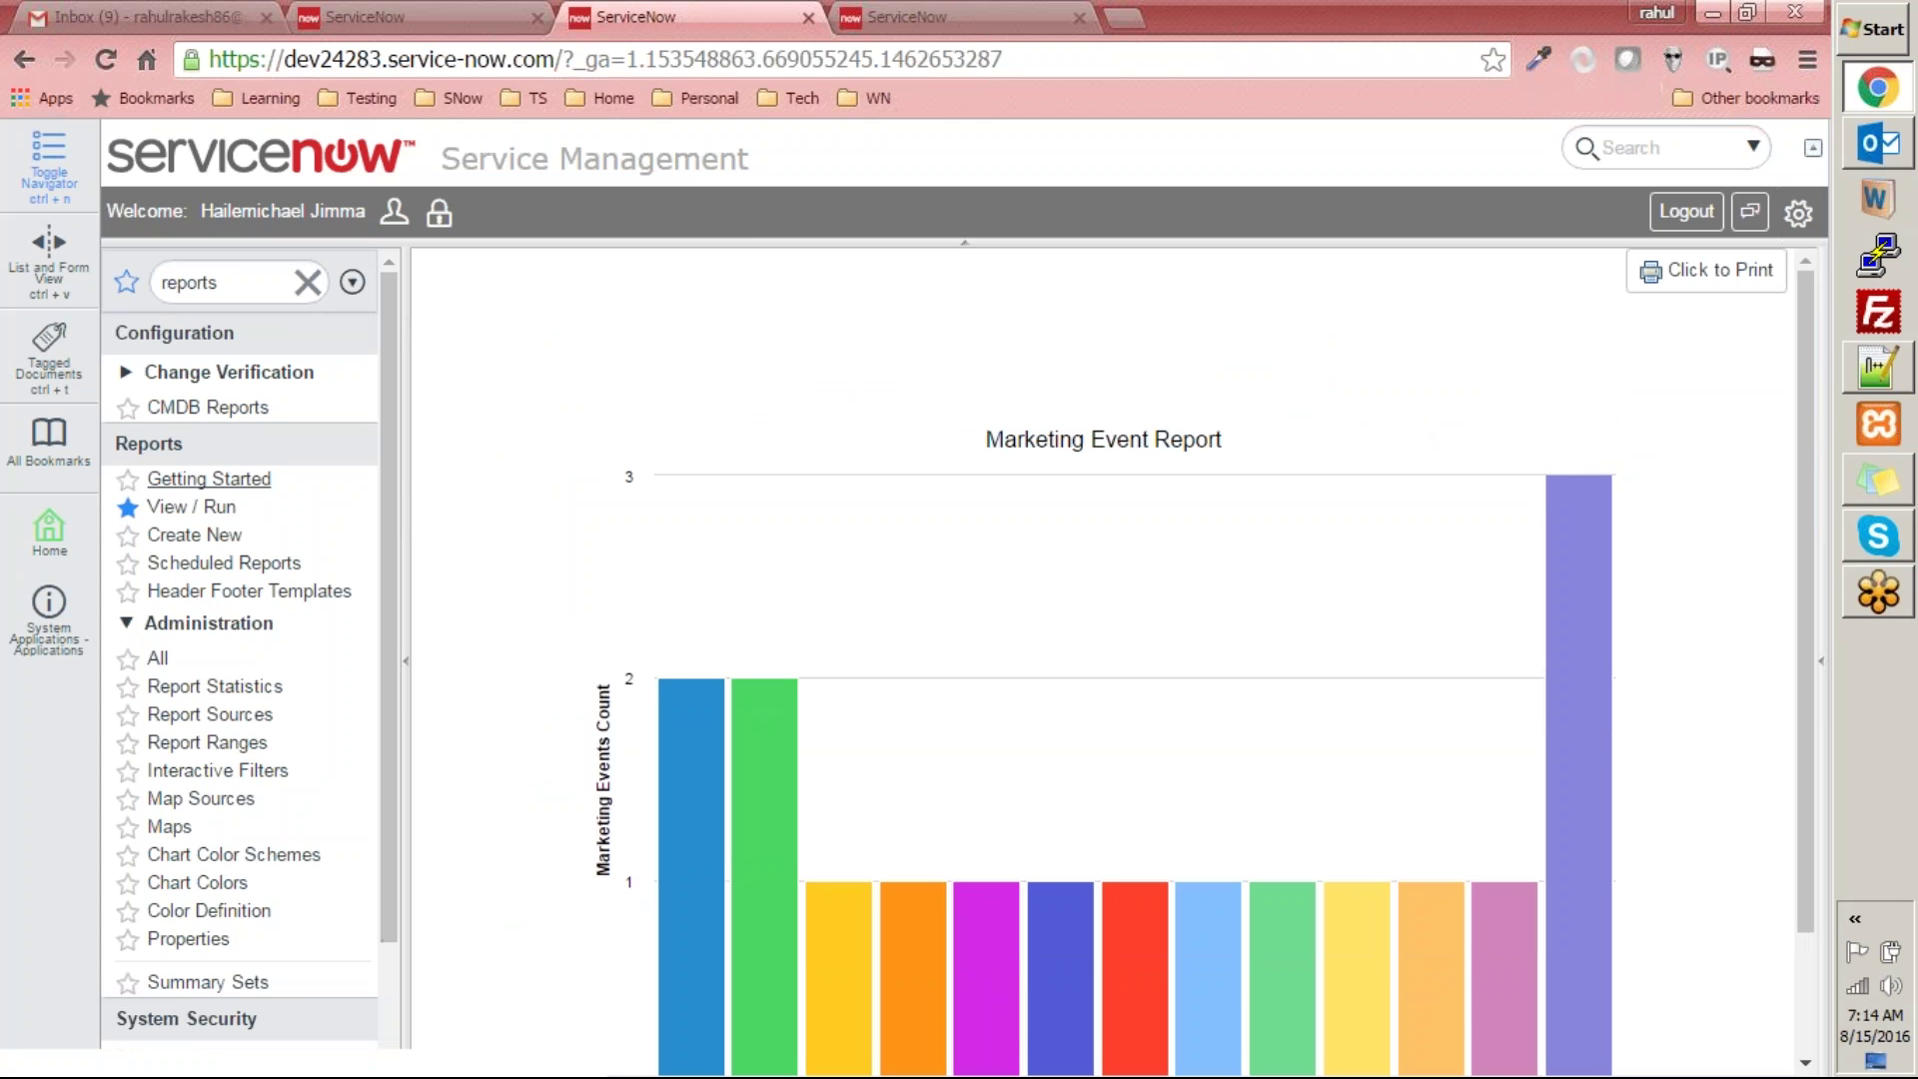
# - Open the Marketing Event Report schedule from Scheduled Reports, choose Execute Now, and switch to Gmail
pyautogui.click(230, 564)
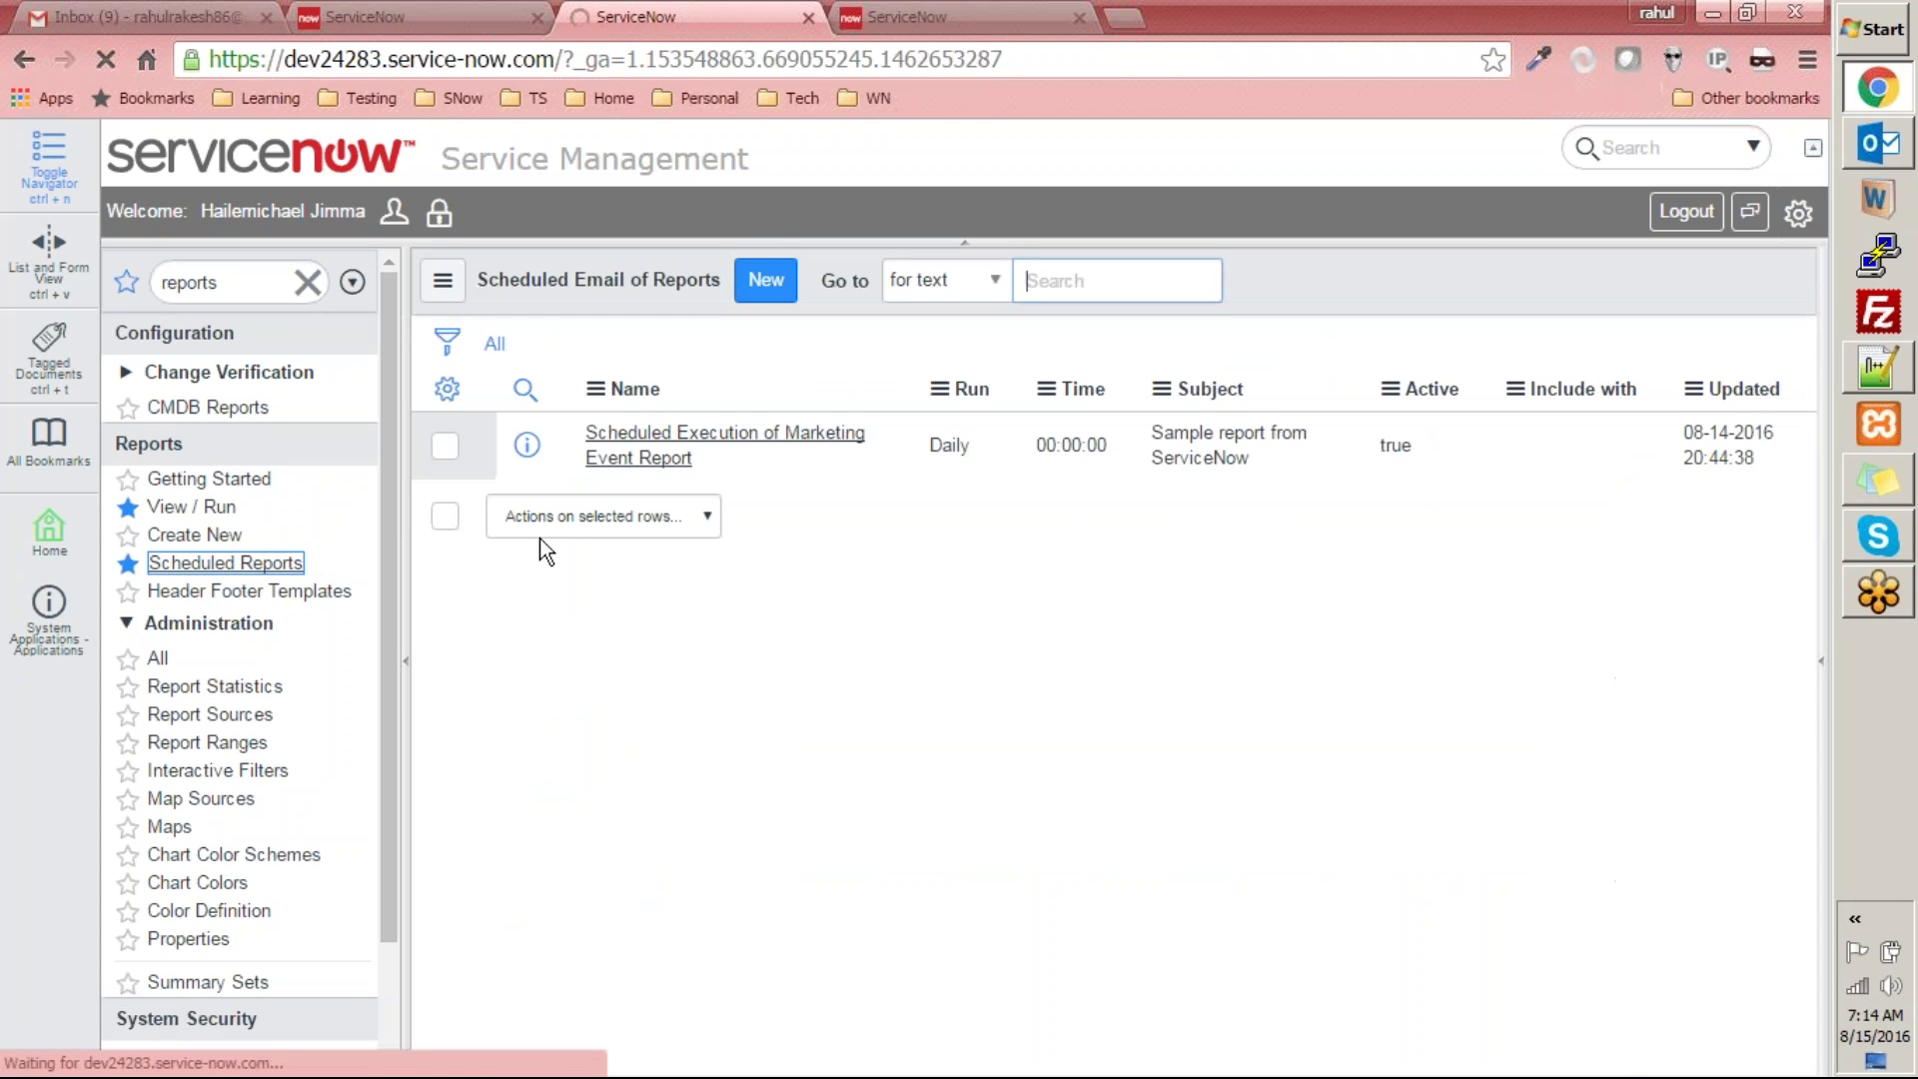
pyautogui.click(704, 446)
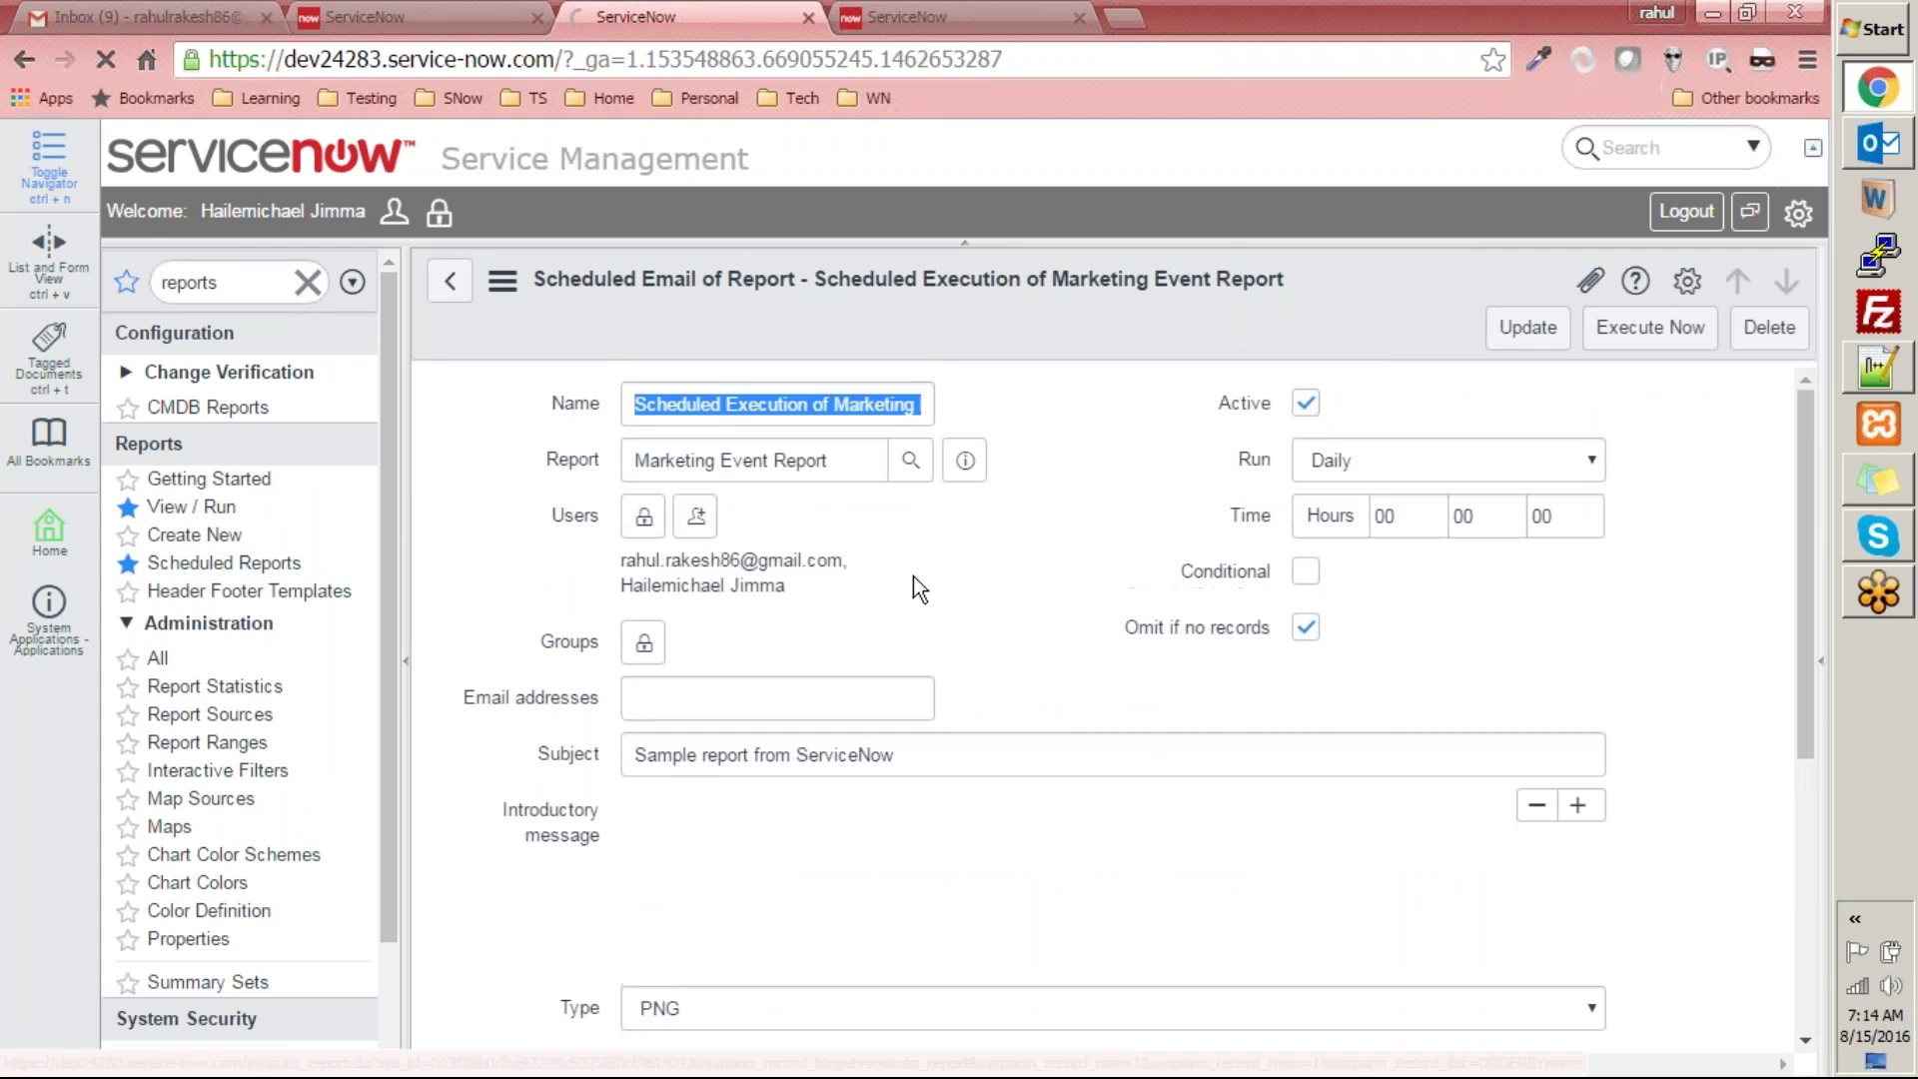
pyautogui.click(1648, 342)
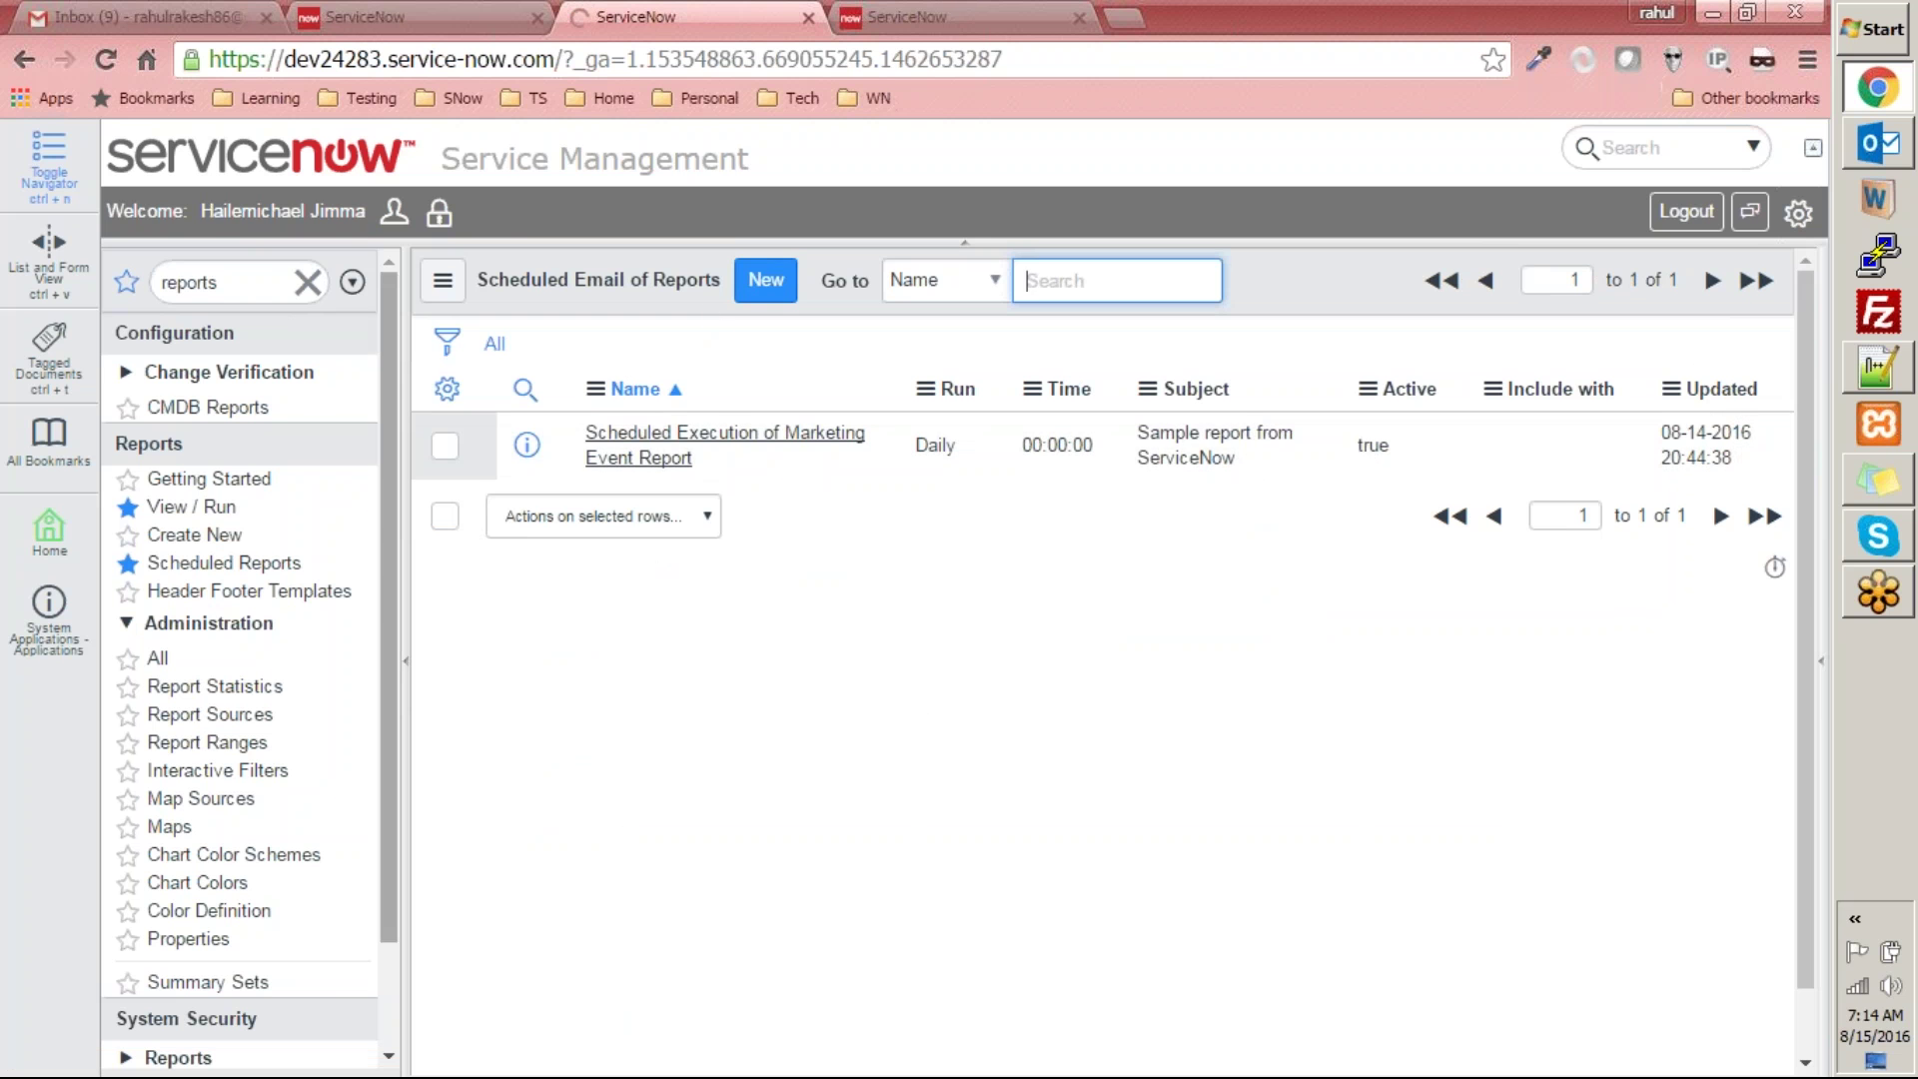
pyautogui.click(190, 22)
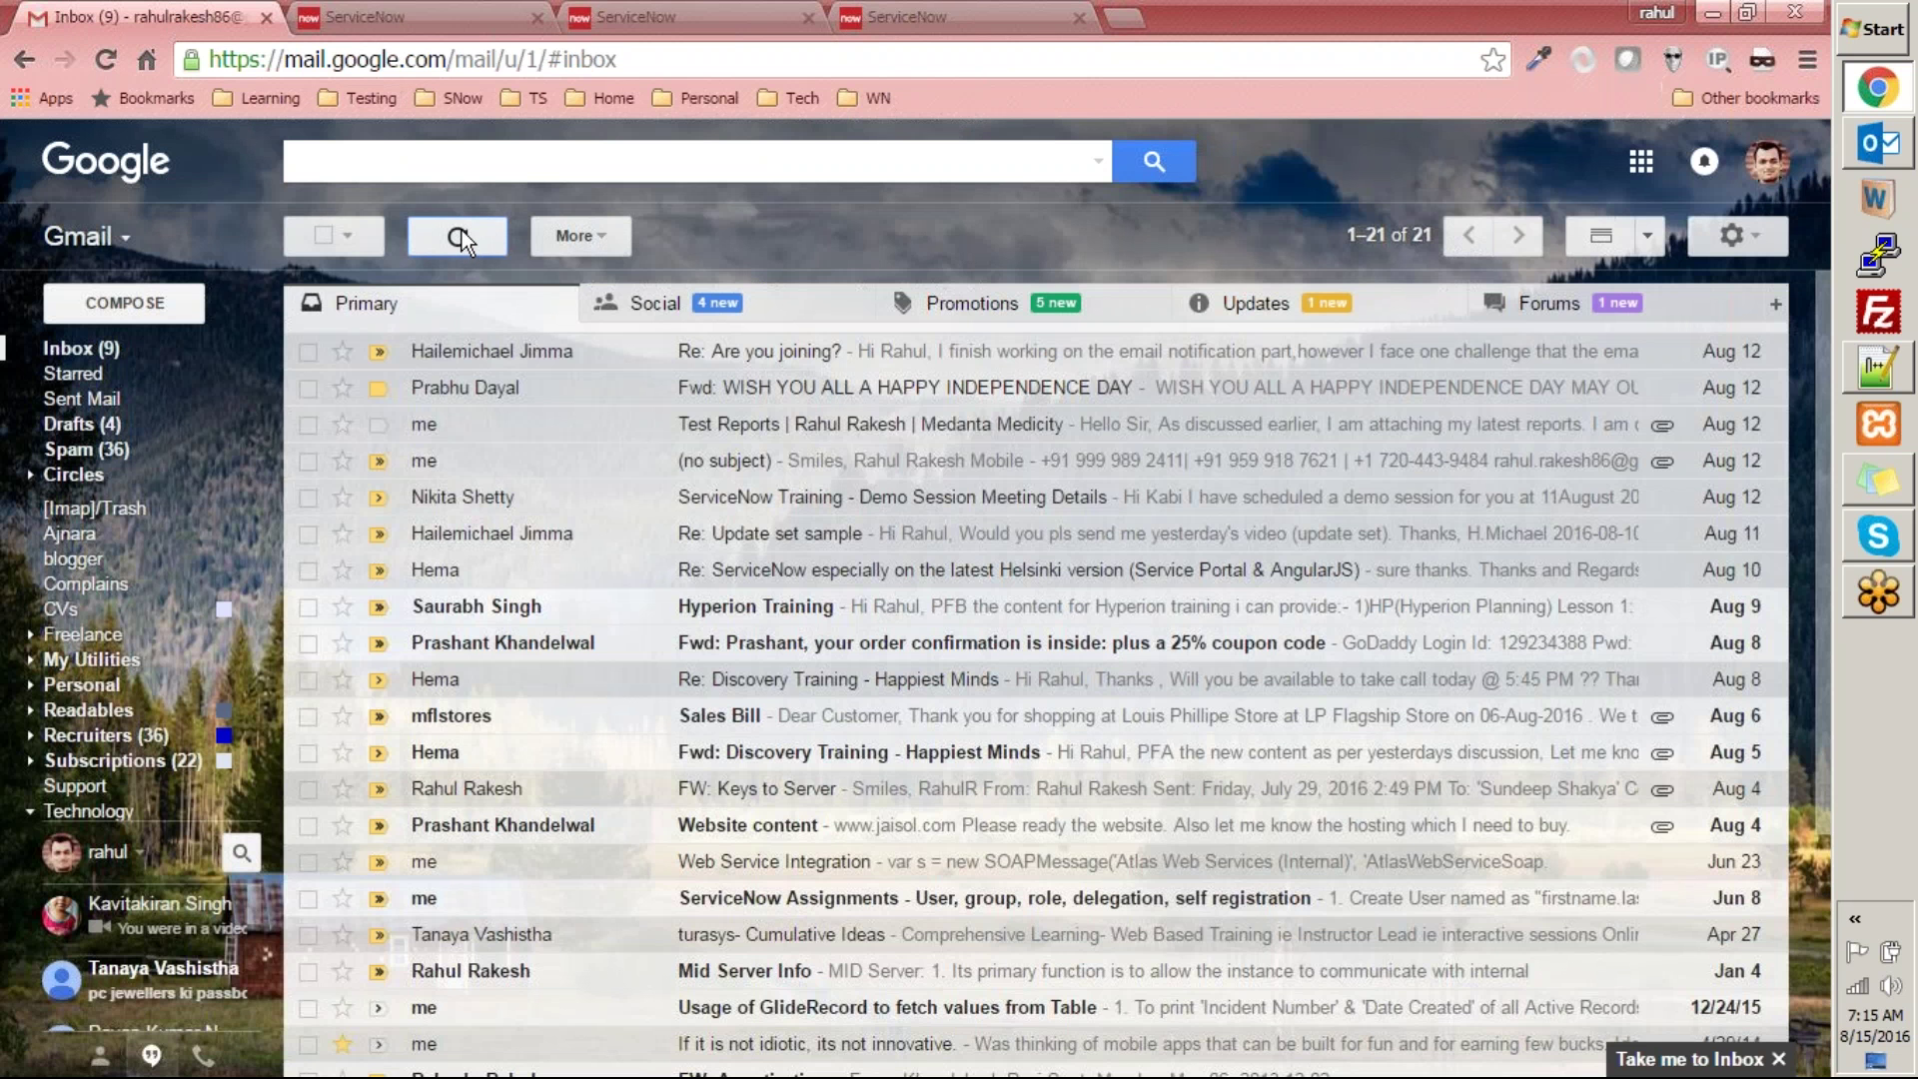
# - Refresh Gmail, then in ServiceNow filter the navigator for 'logs' and open System Logs > Emails
pyautogui.click(461, 232)
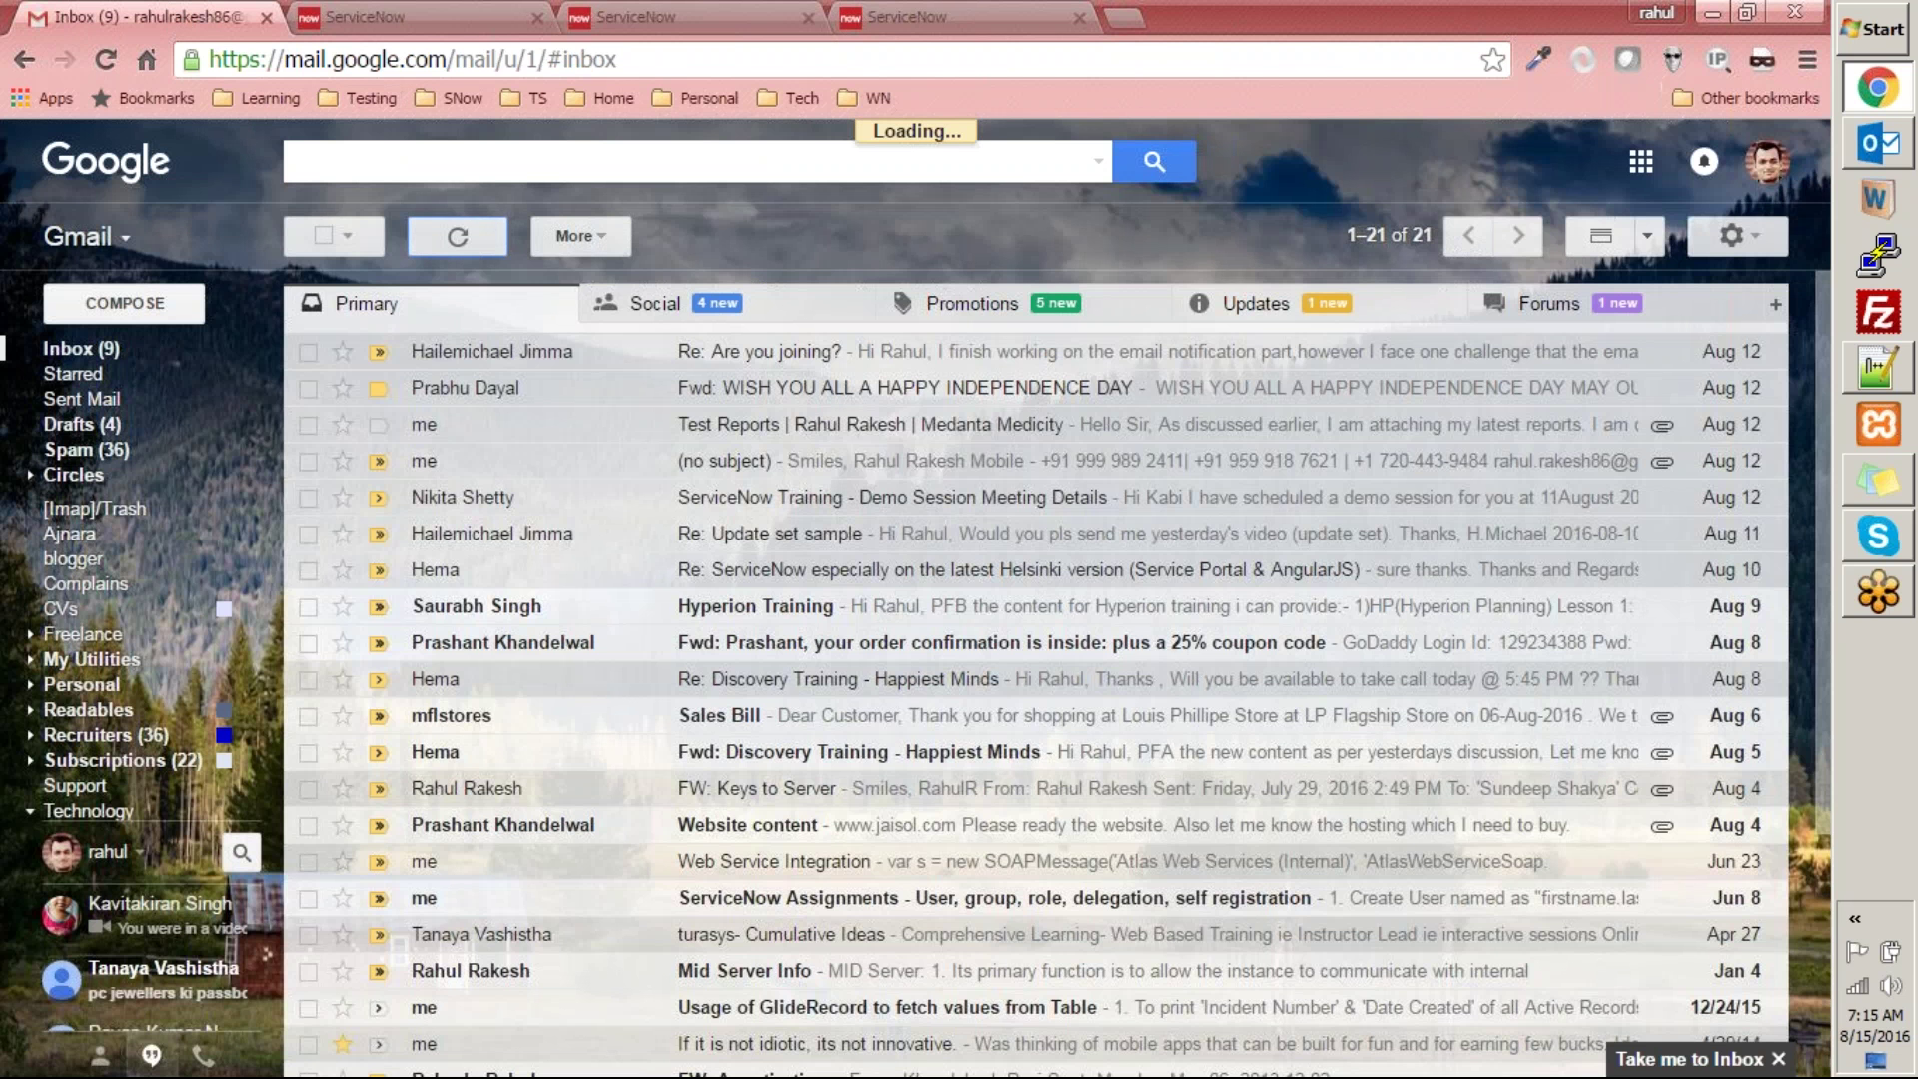
pyautogui.click(1044, 17)
pyautogui.click(649, 17)
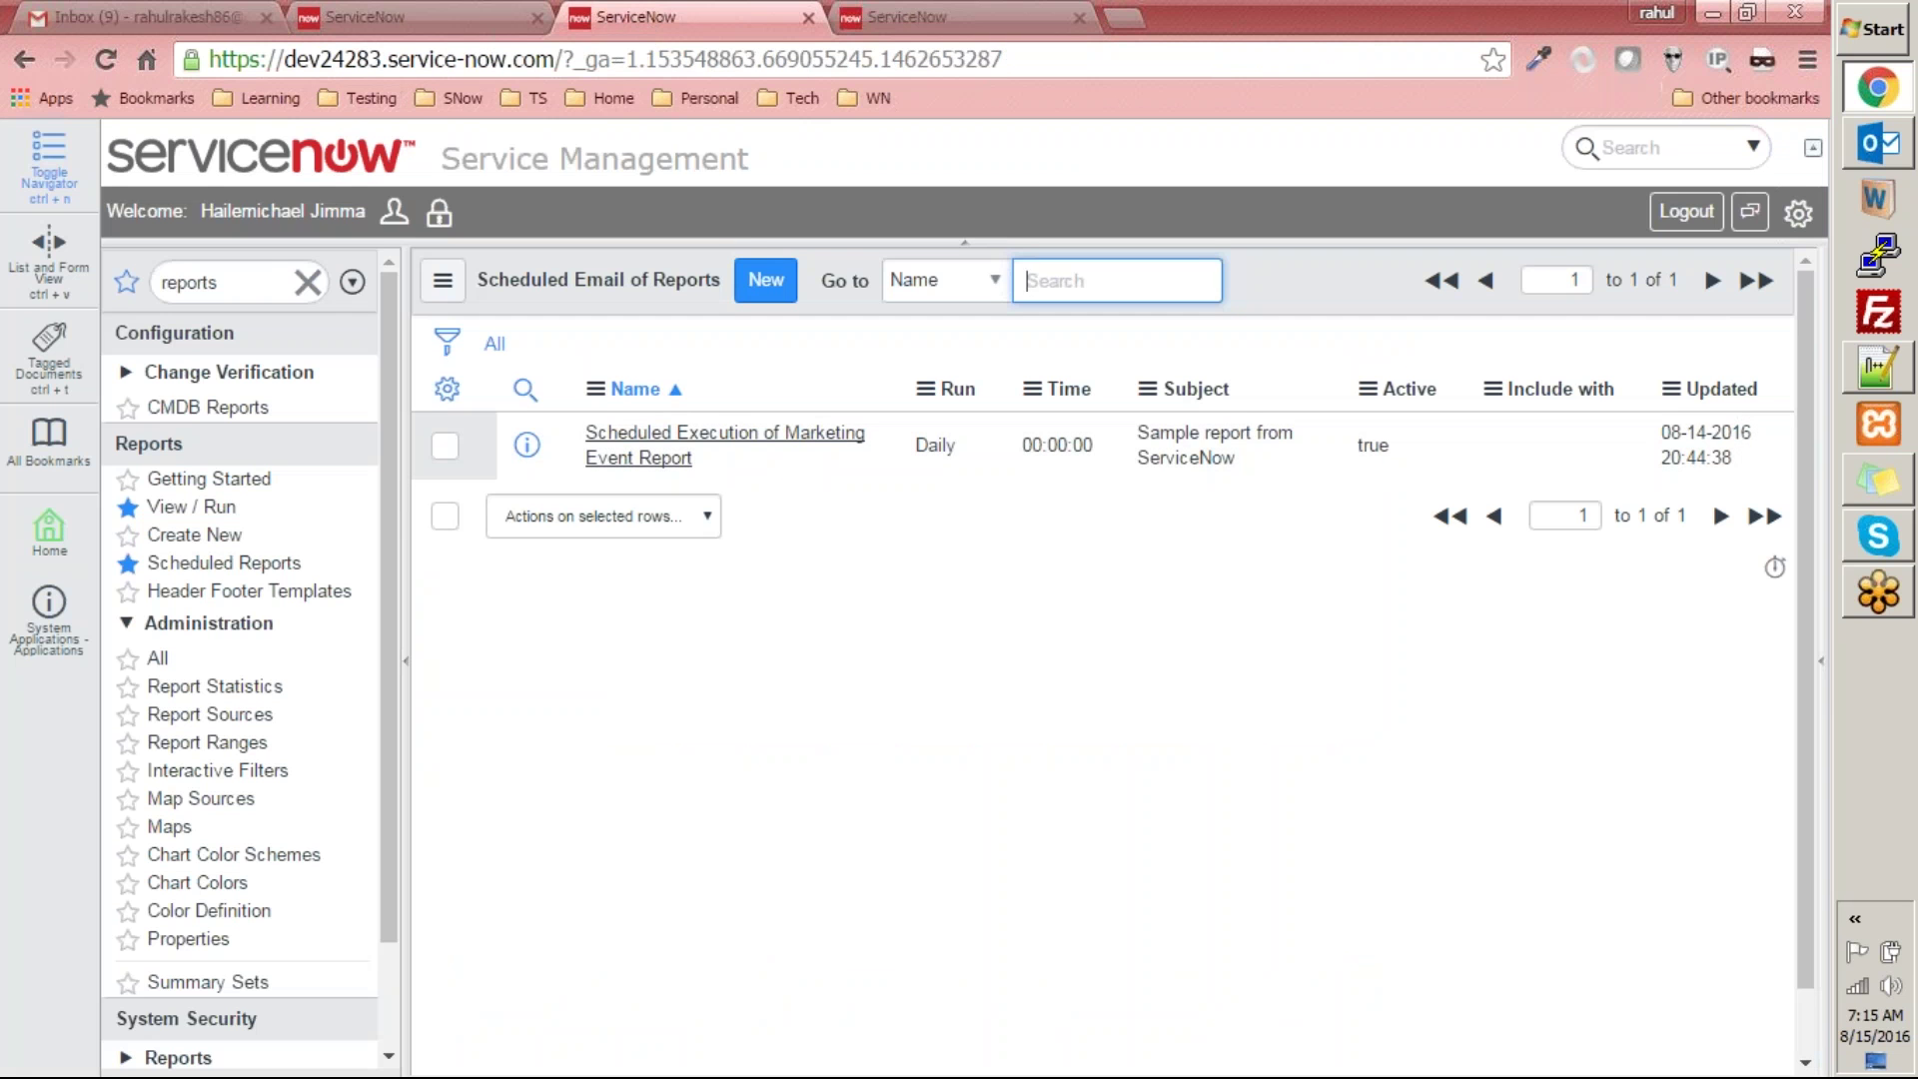
pyautogui.doubleClick(264, 276)
pyautogui.press('BackSpace')
pyautogui.write('logs')
pyautogui.scroll(-4, 185, 799)
pyautogui.click(175, 783)
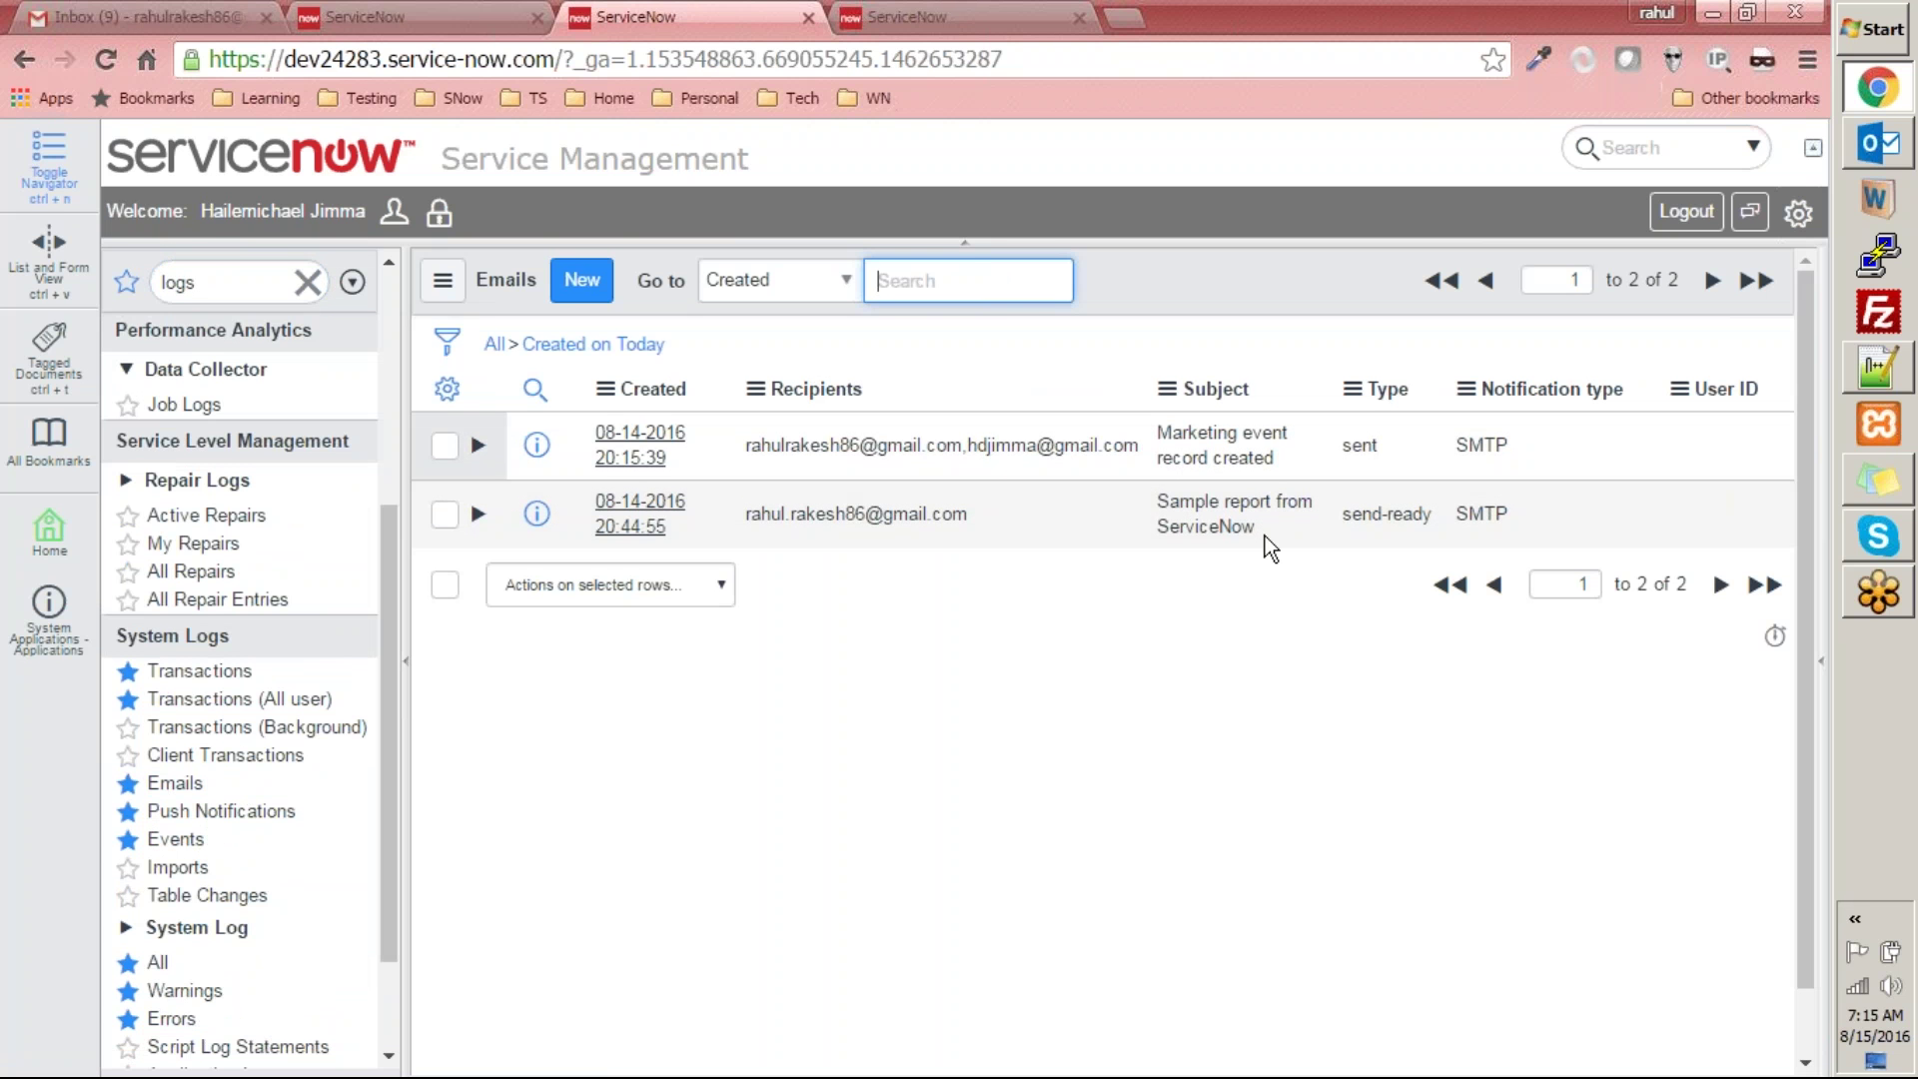
# - Reload the email log until 'Sample report from ServiceNow' shows sent, then return to Gmail
pyautogui.click(140, 17)
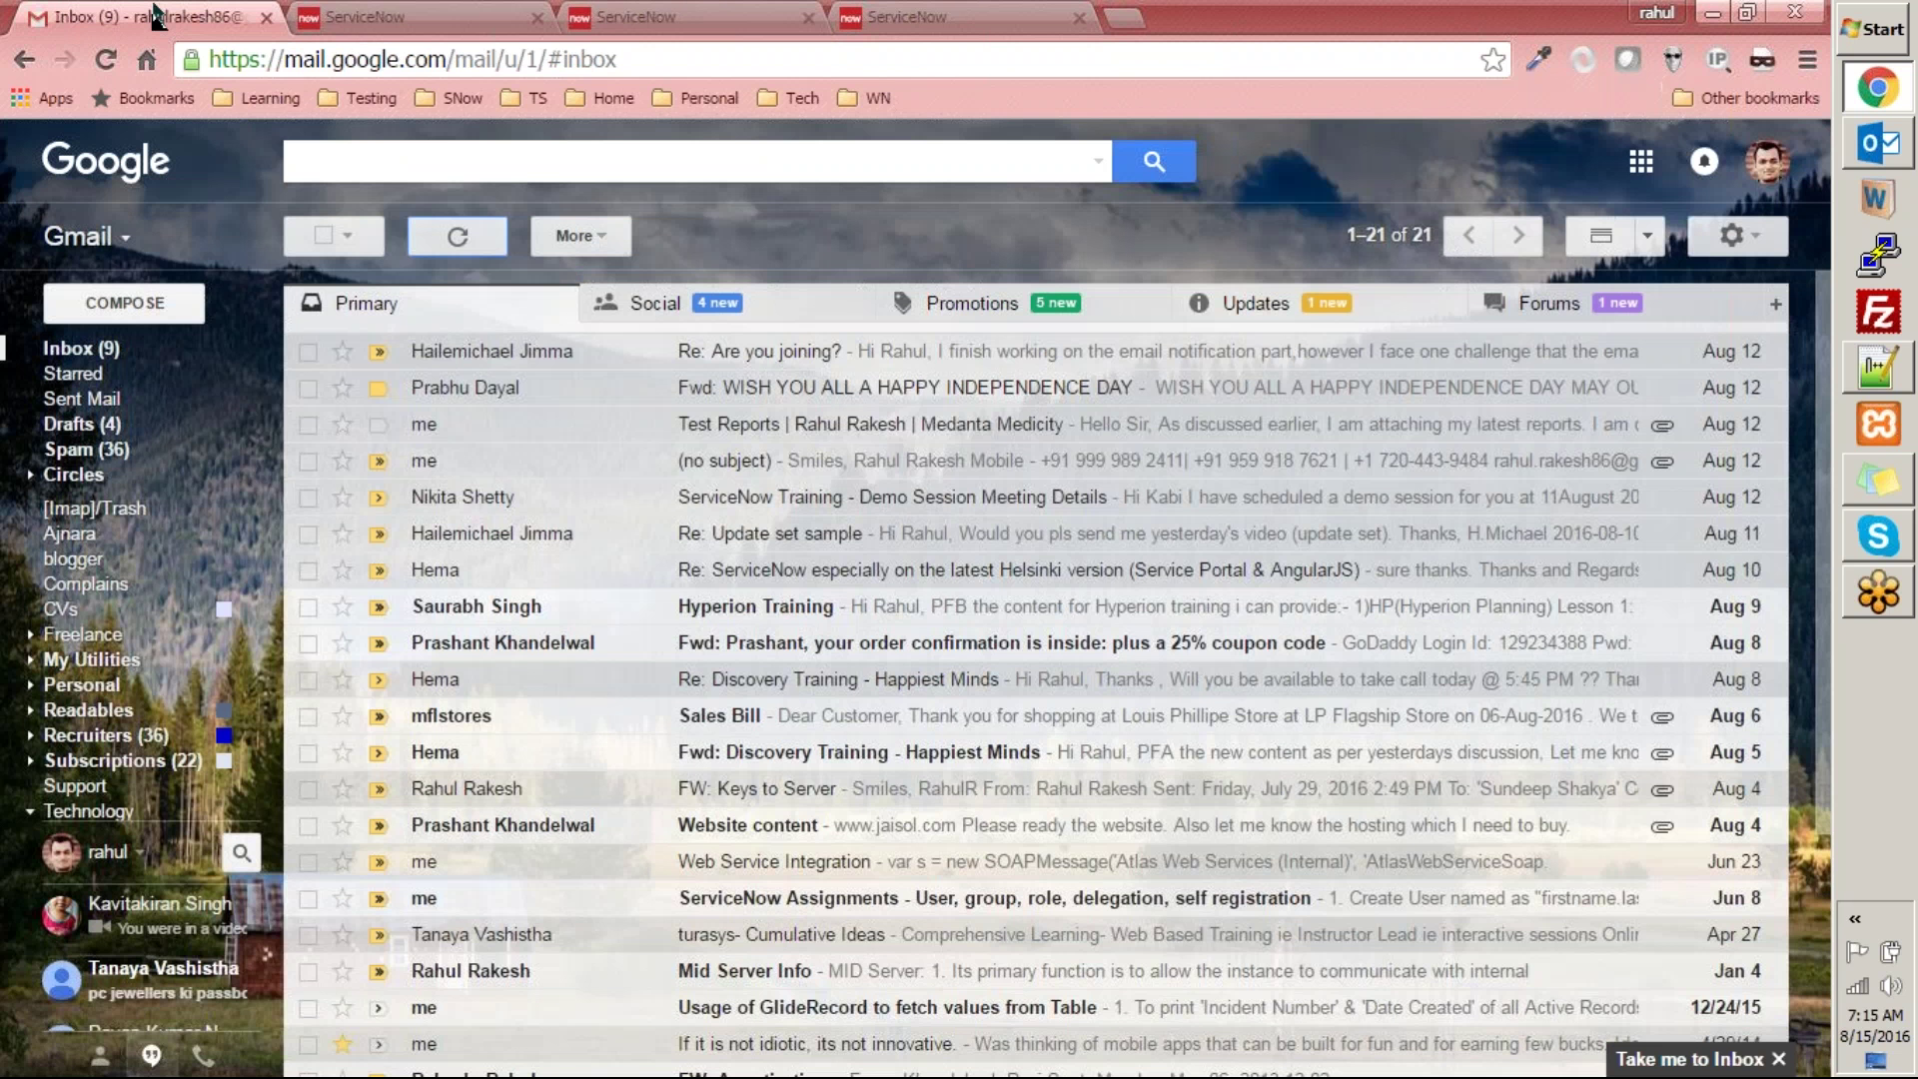
pyautogui.click(659, 17)
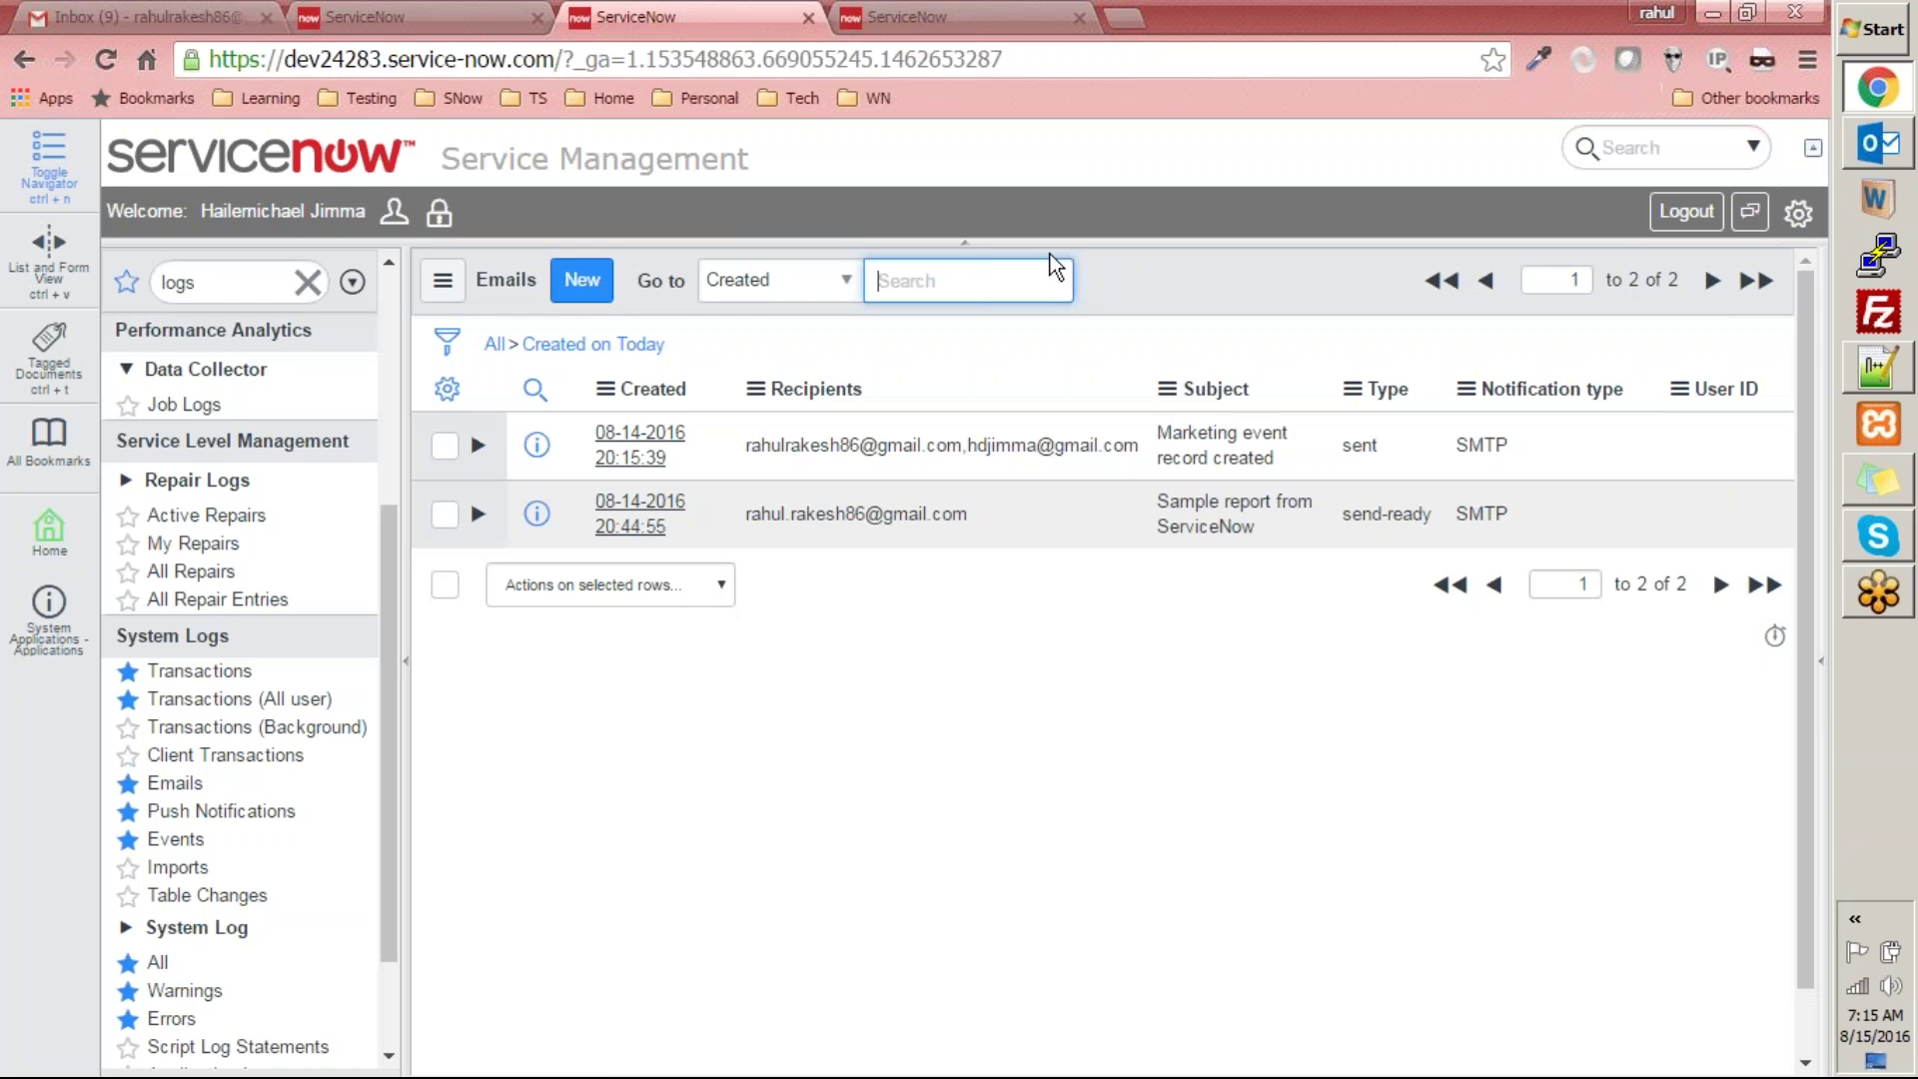
pyautogui.click(635, 343)
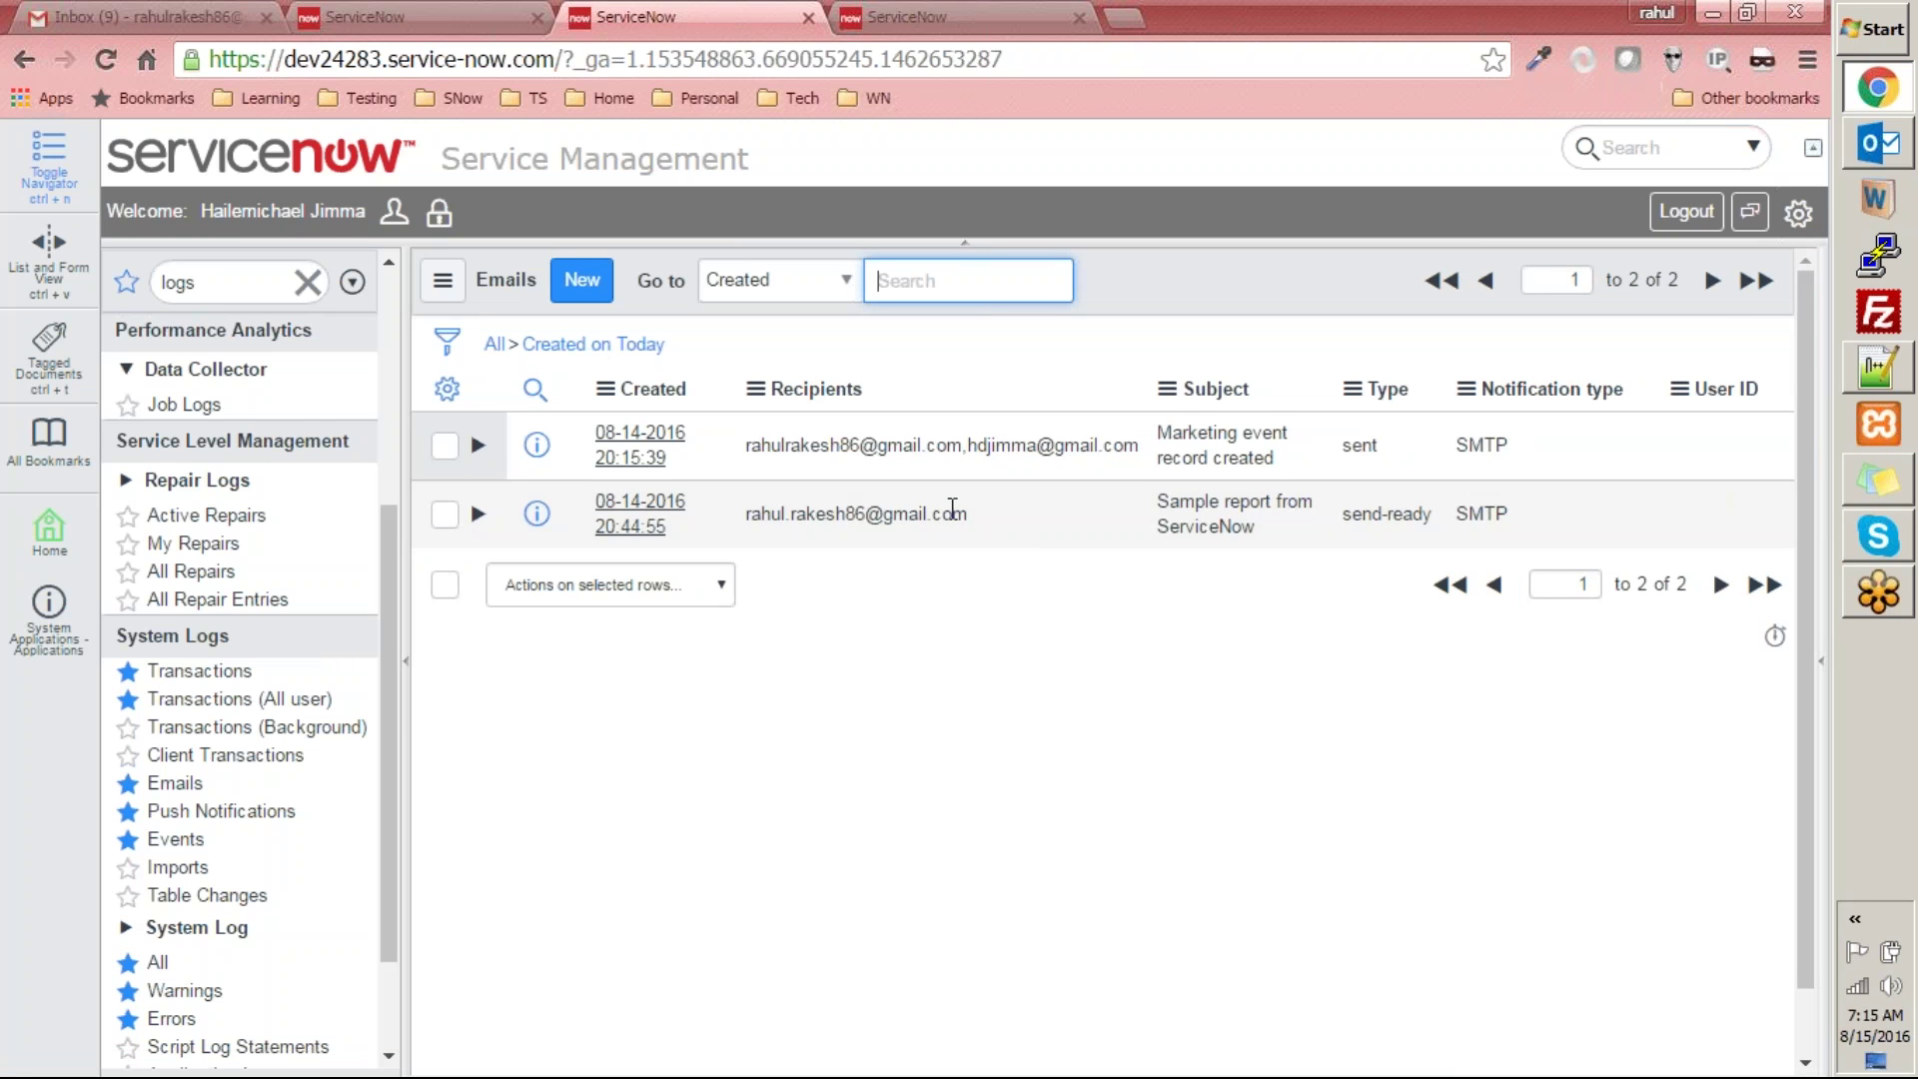
pyautogui.click(985, 514)
pyautogui.doubleClick(765, 517)
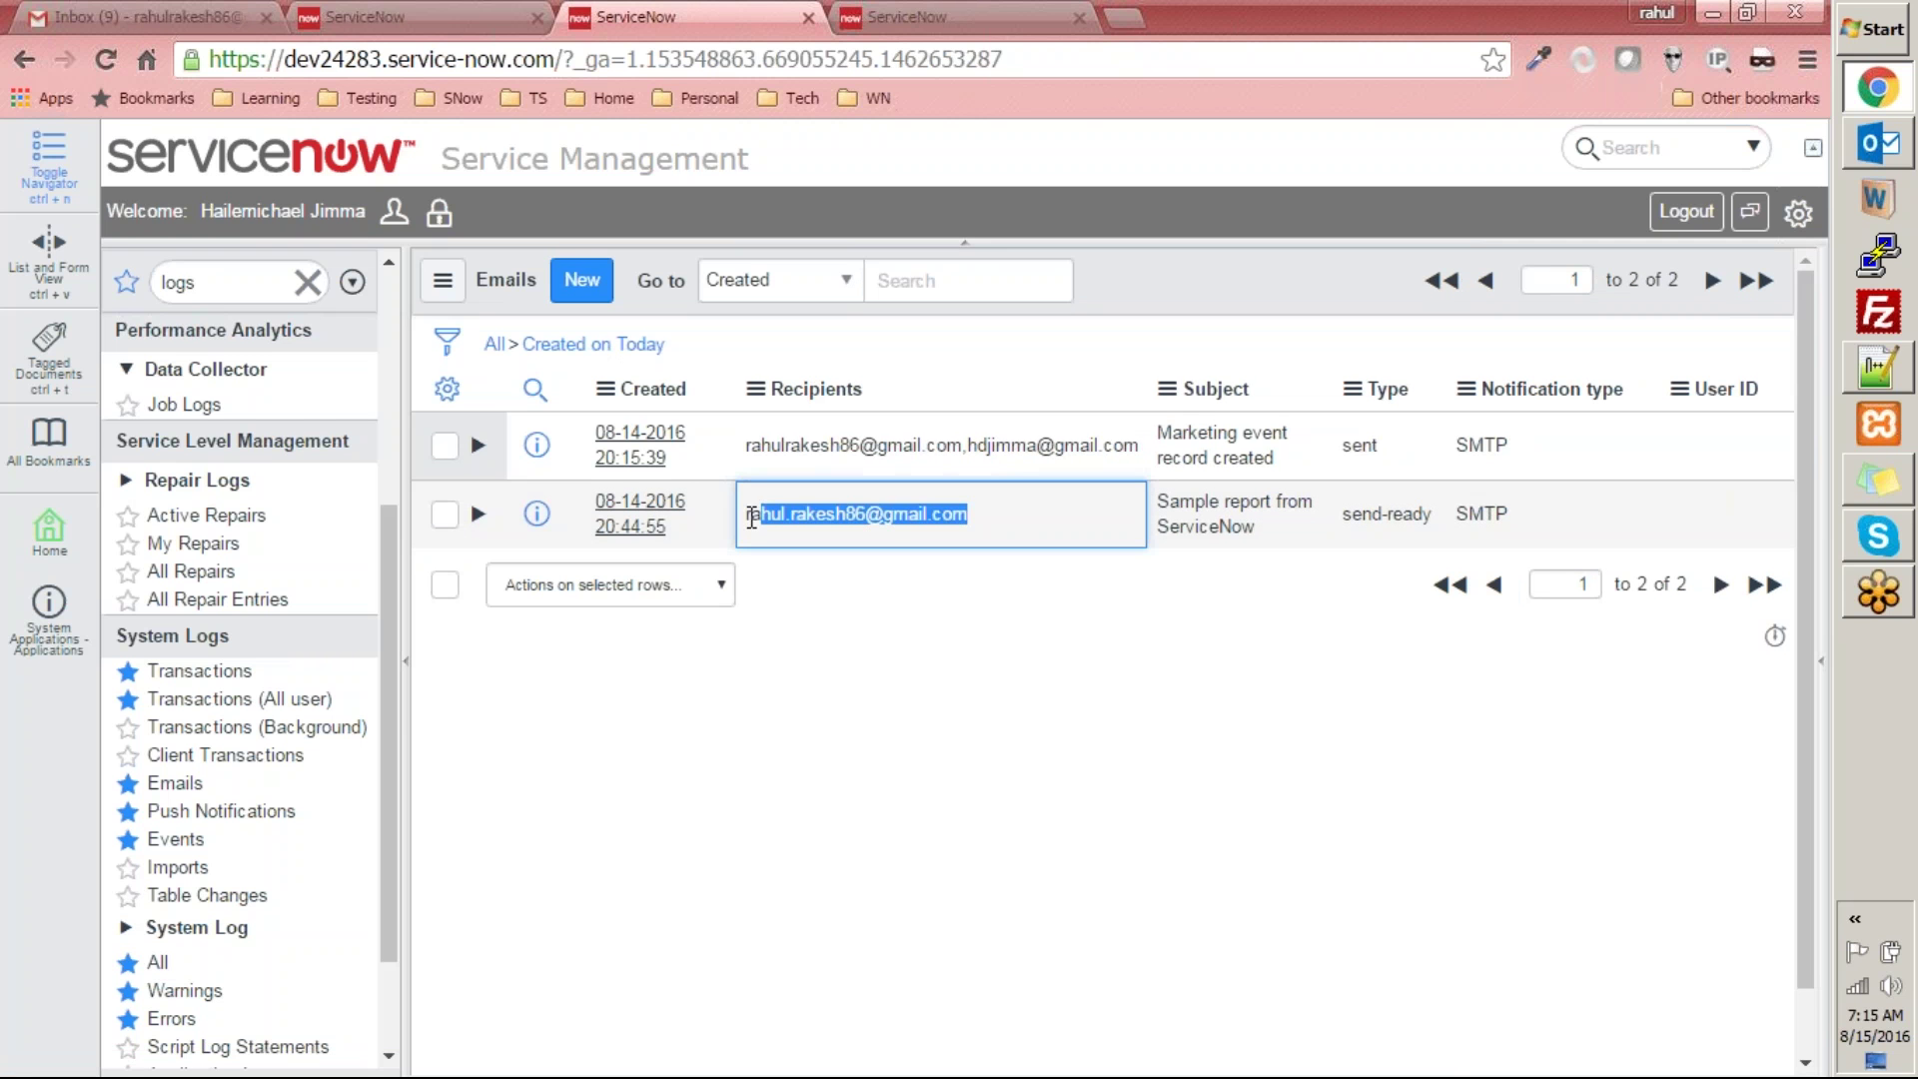
pyautogui.moveTo(747, 514); pyautogui.dragTo(1010, 534)
pyautogui.click(608, 527)
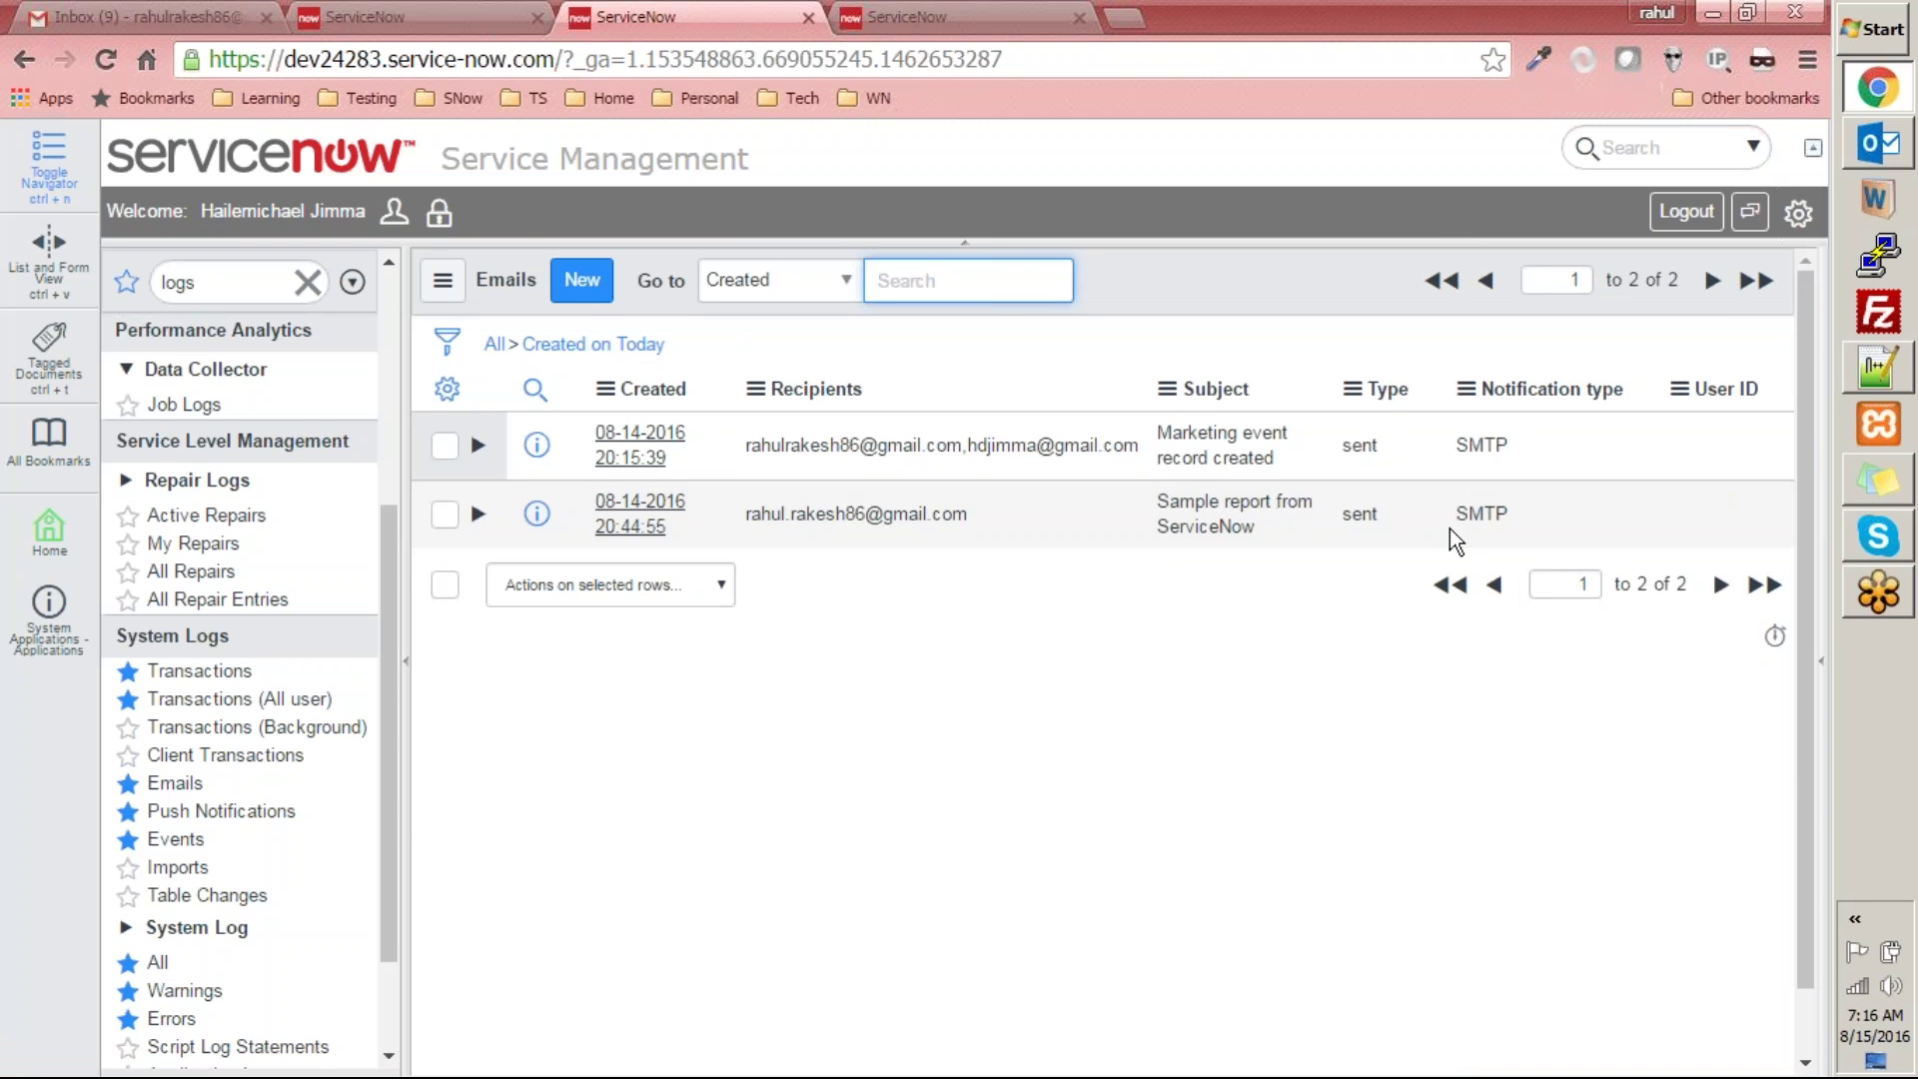
pyautogui.click(183, 15)
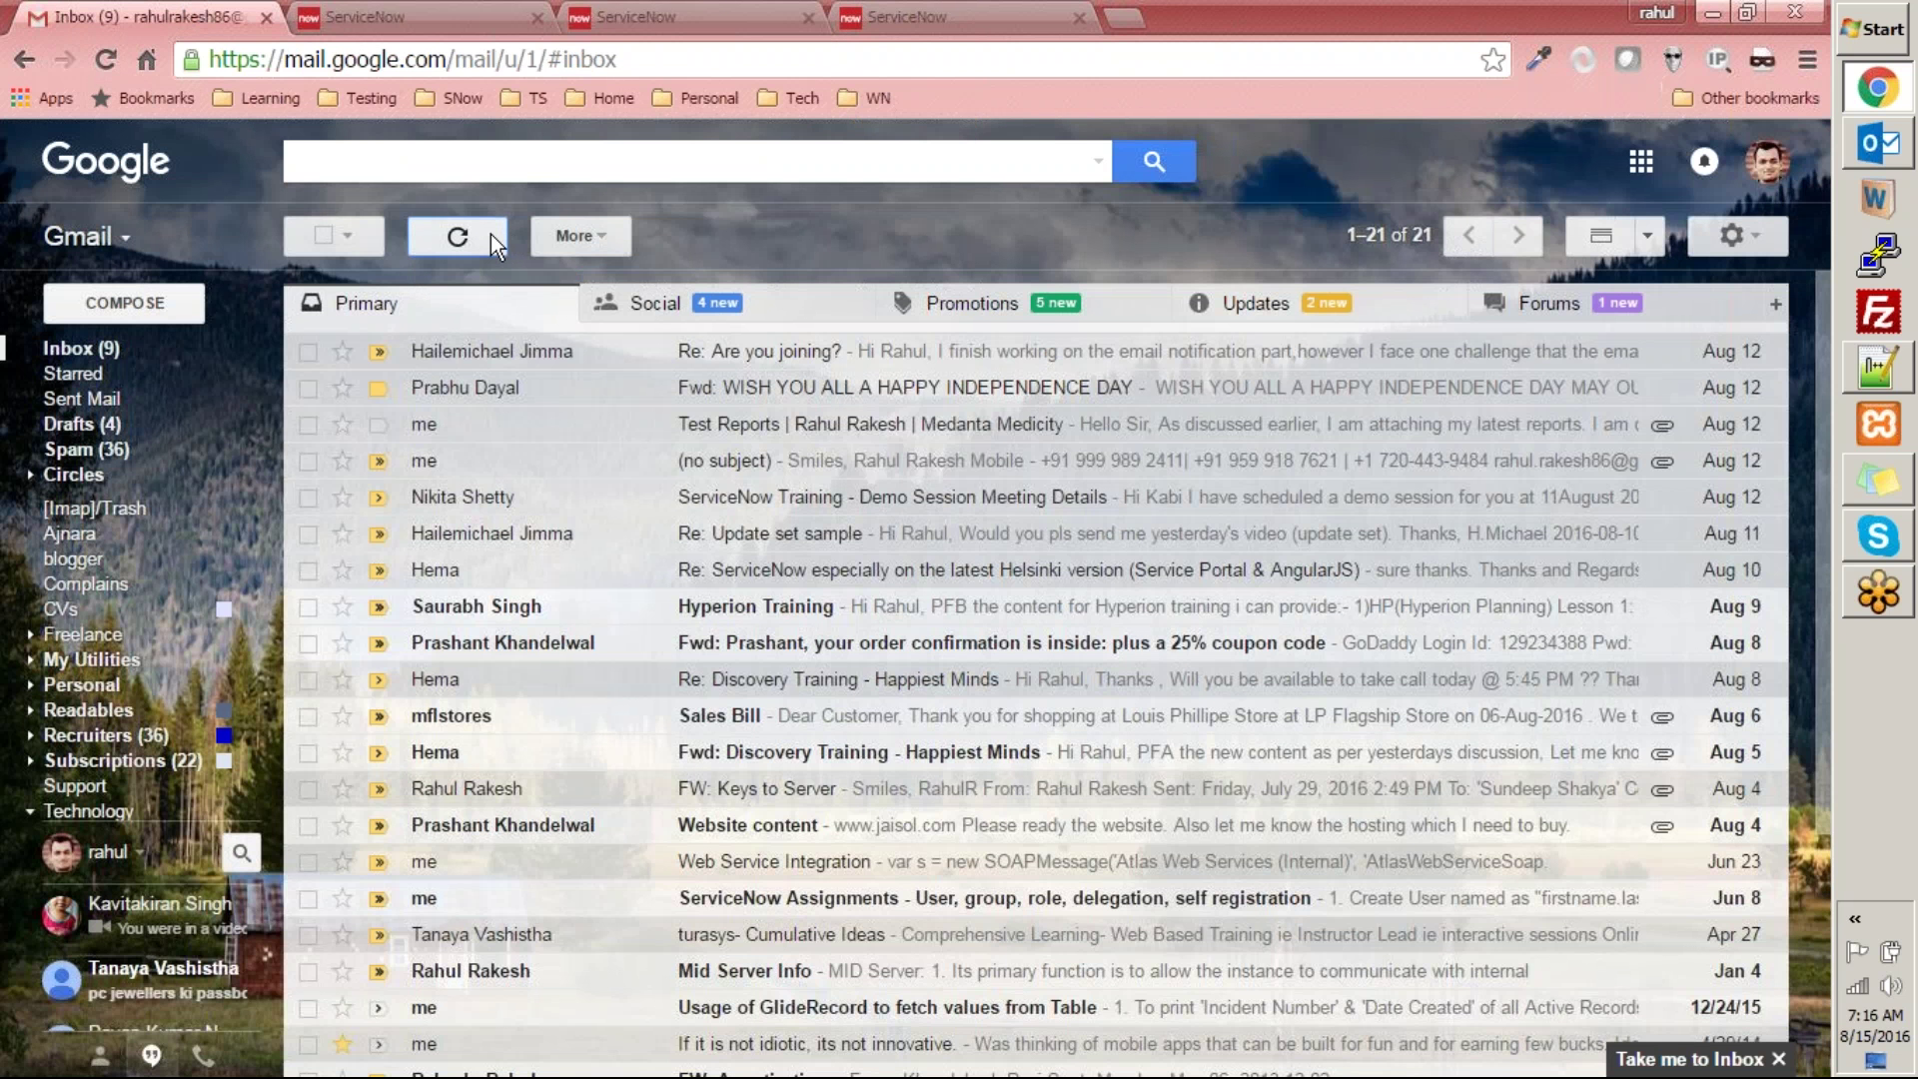
pyautogui.click(490, 236)
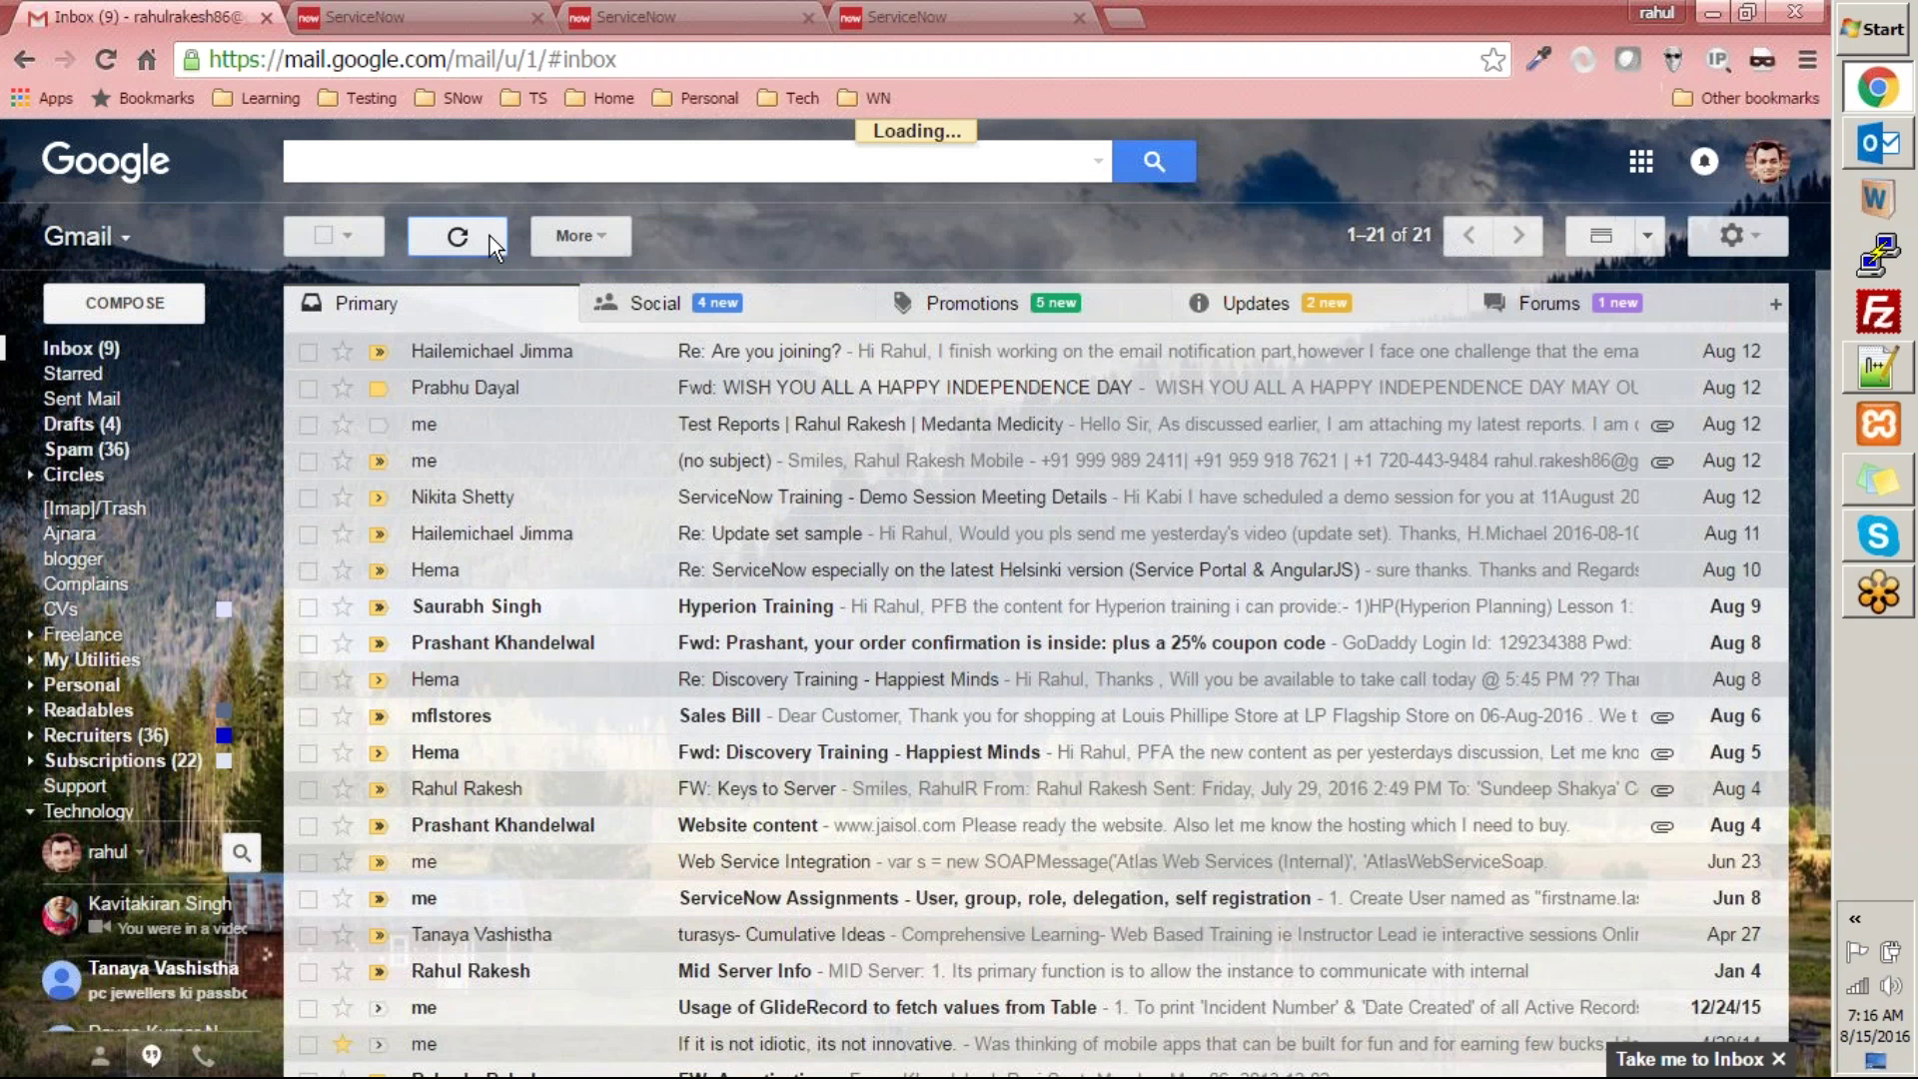
pyautogui.click(1341, 314)
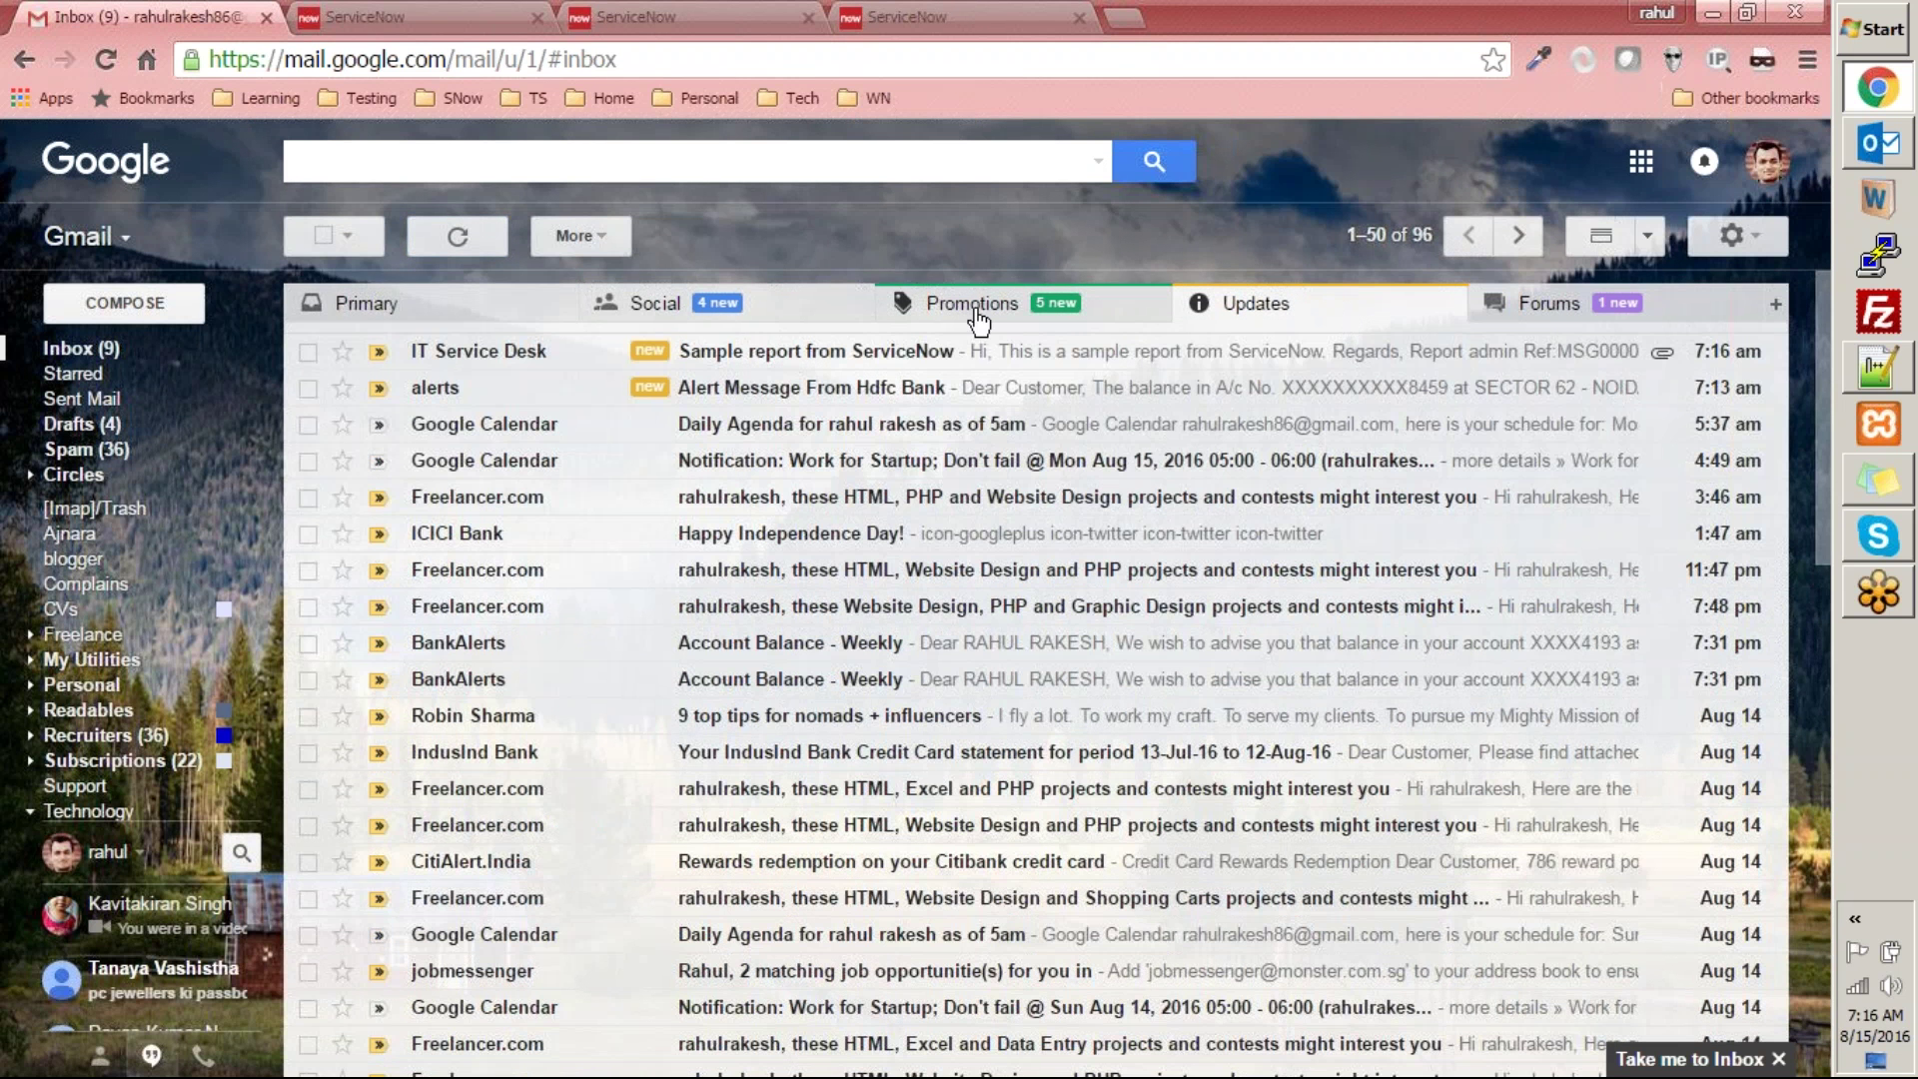
pyautogui.click(739, 355)
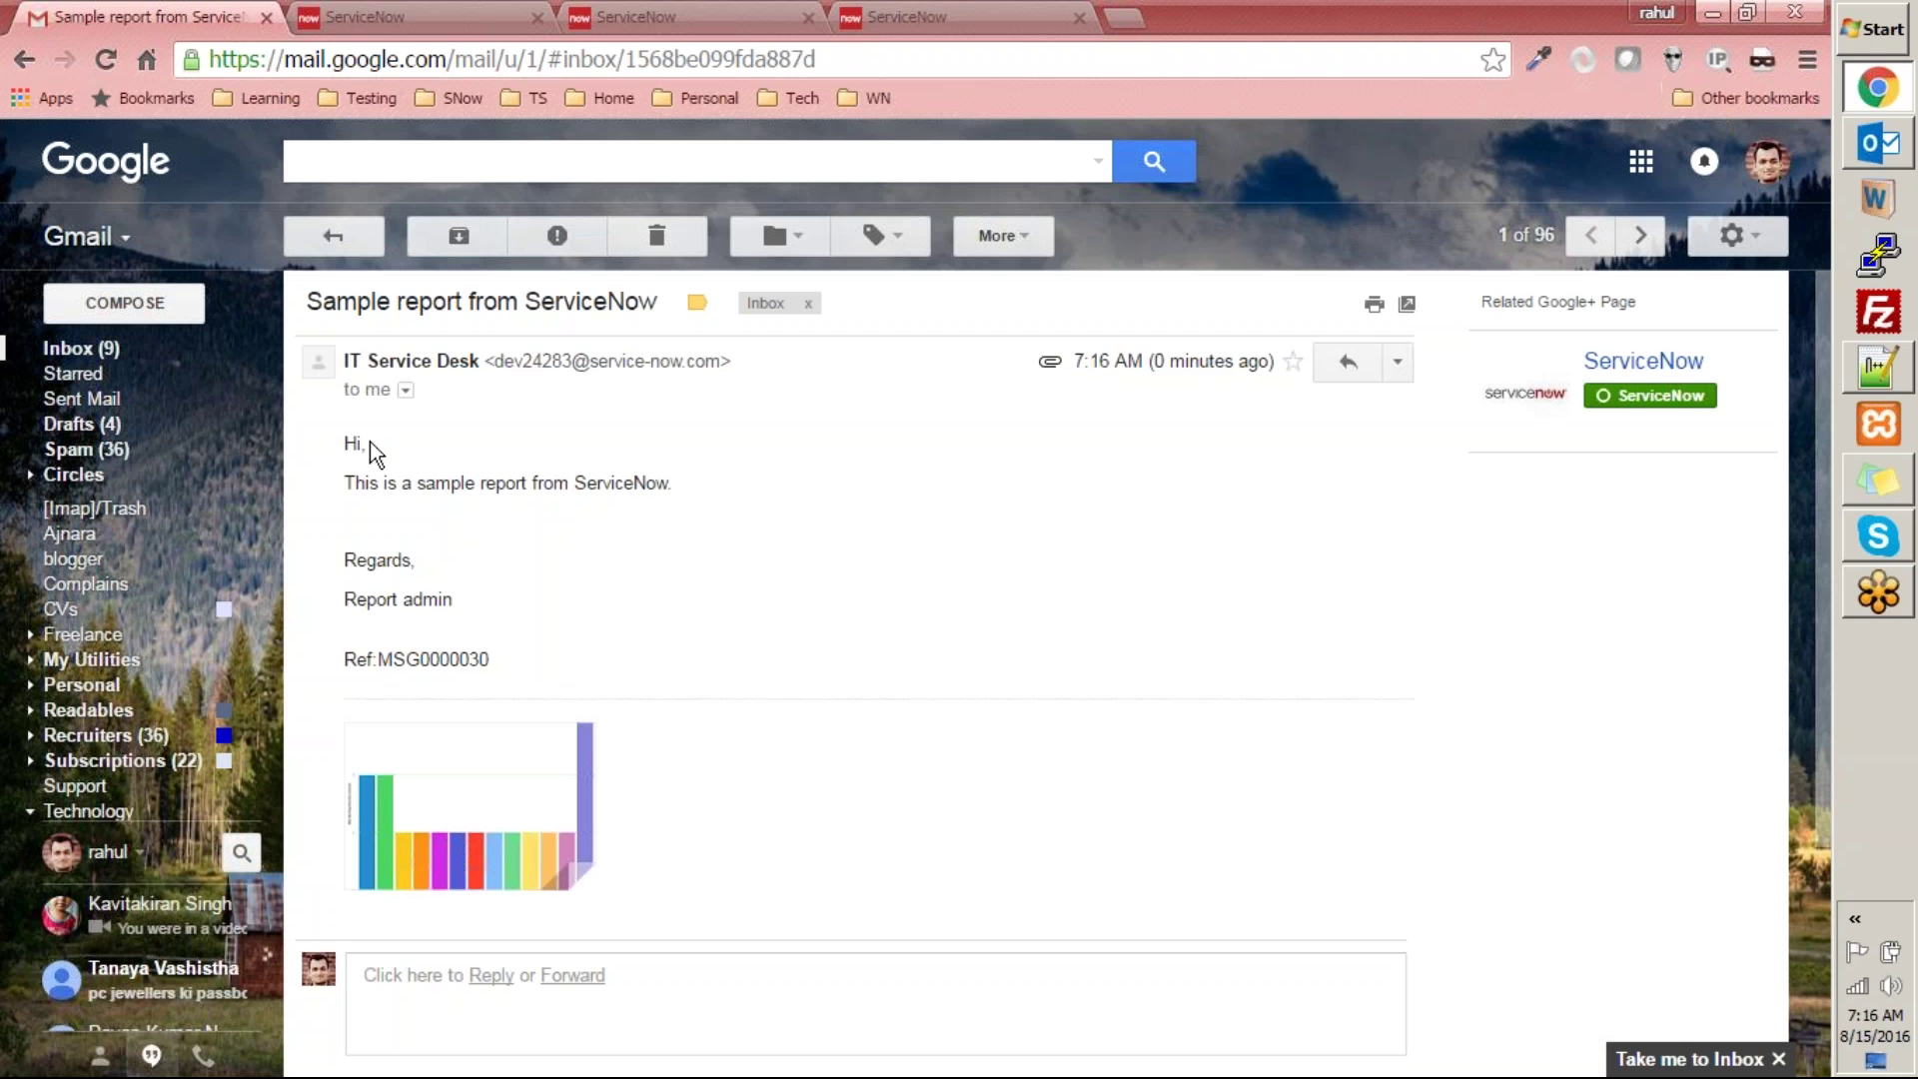
pyautogui.click(474, 789)
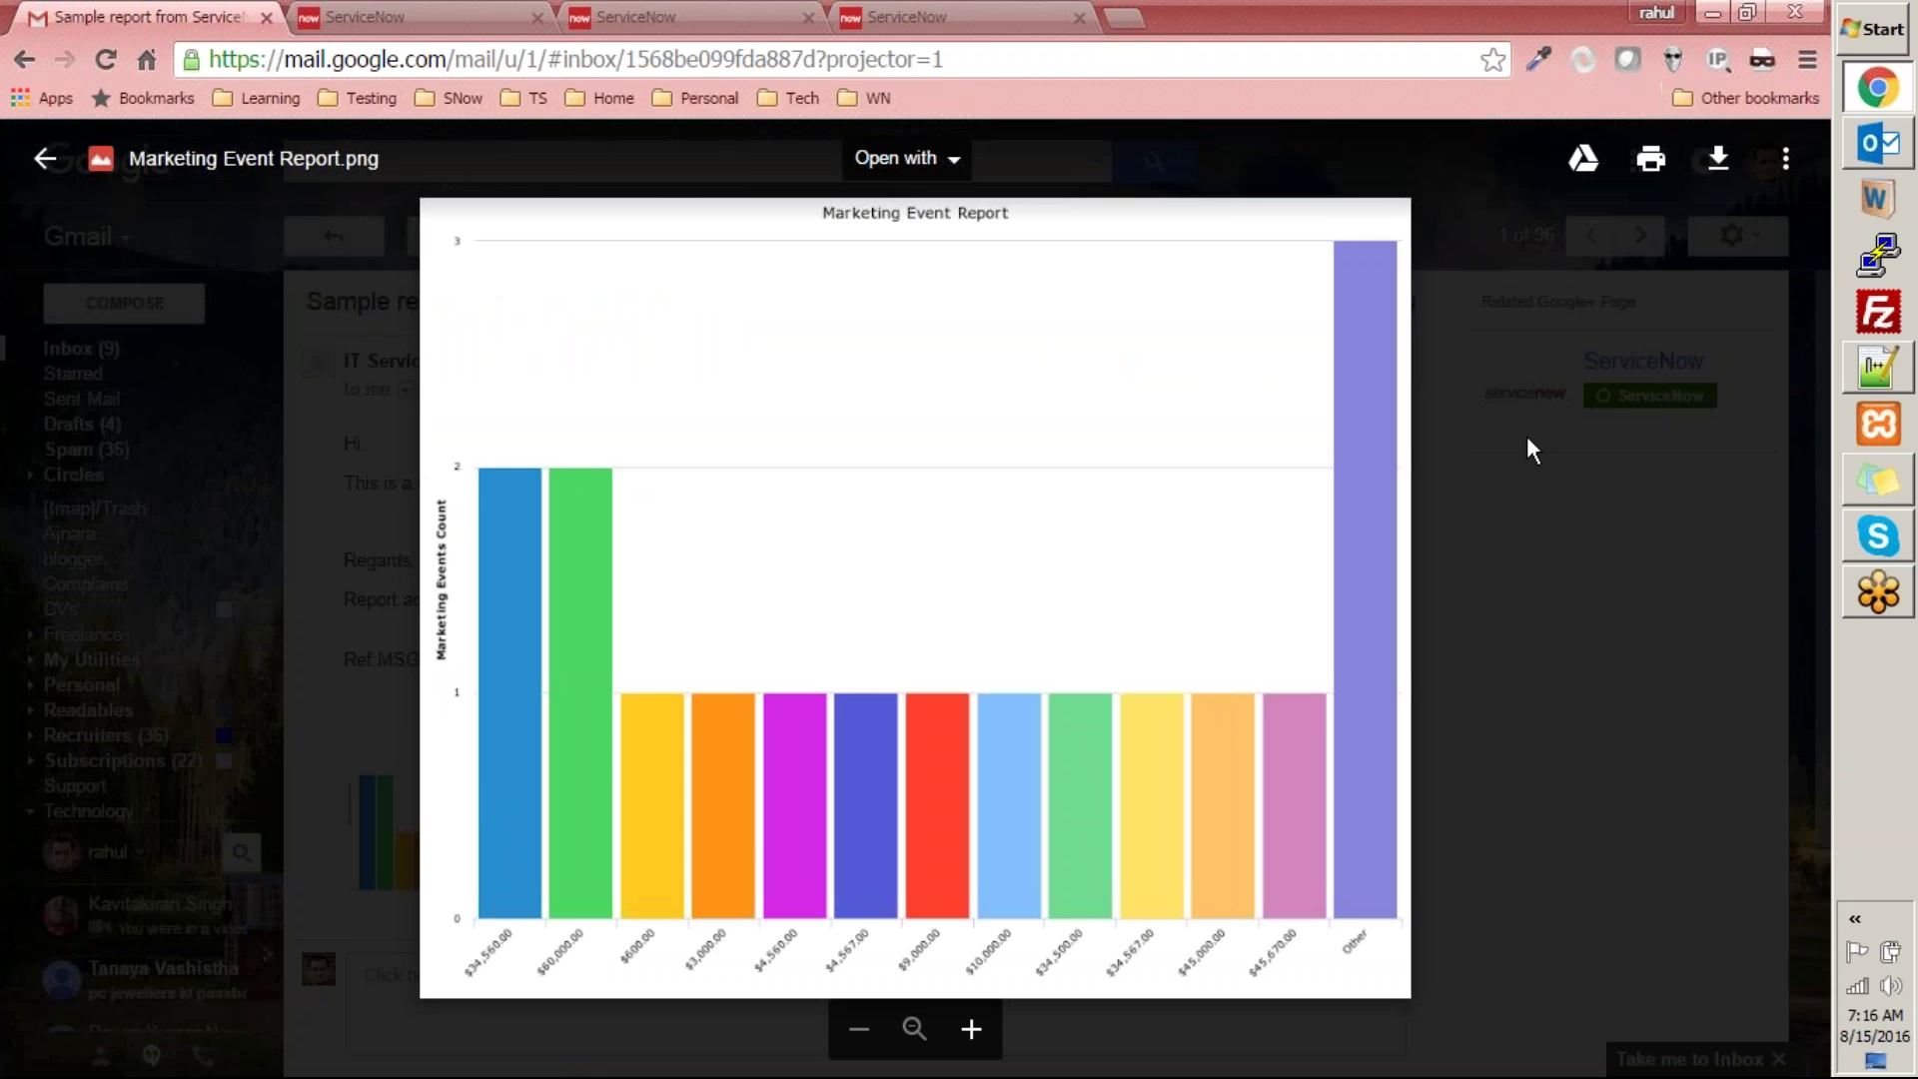
pyautogui.click(374, 355)
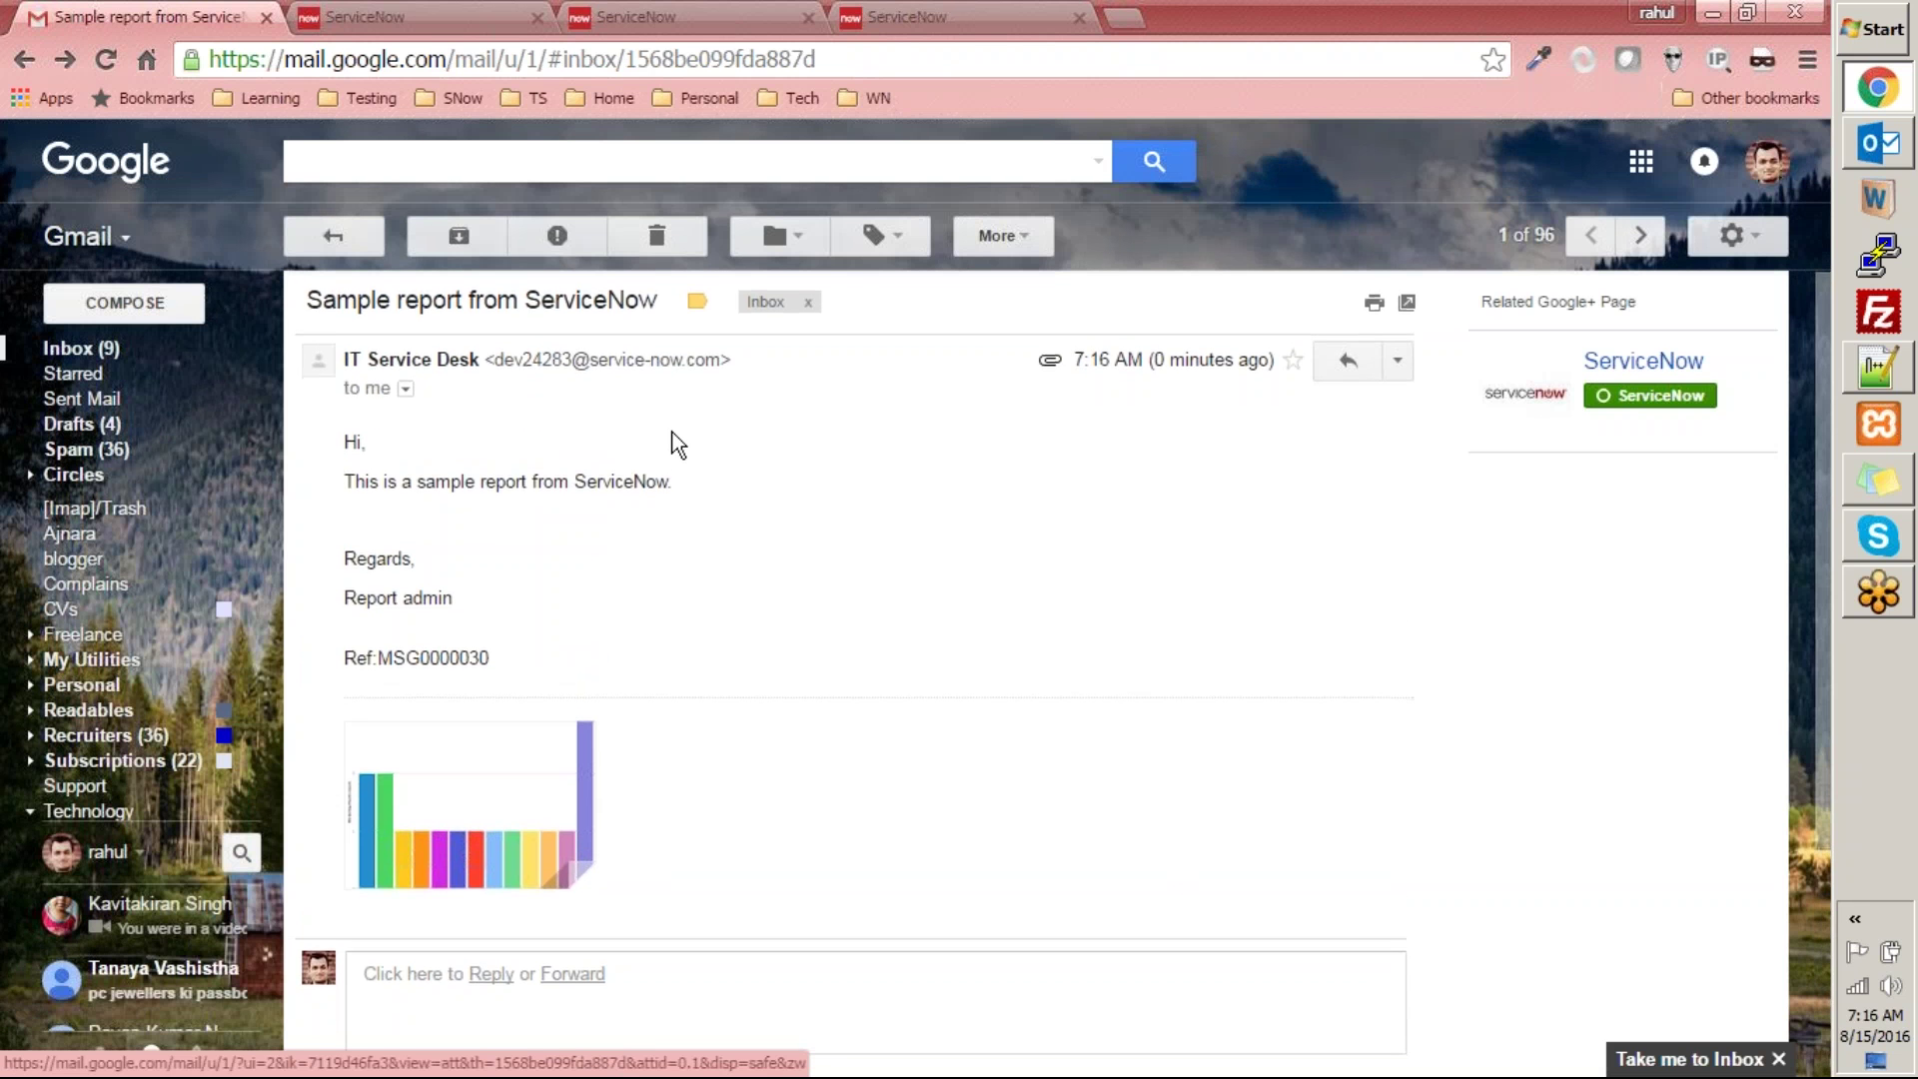
pyautogui.scroll(-3, 672, 442)
pyautogui.scroll(3, 675, 443)
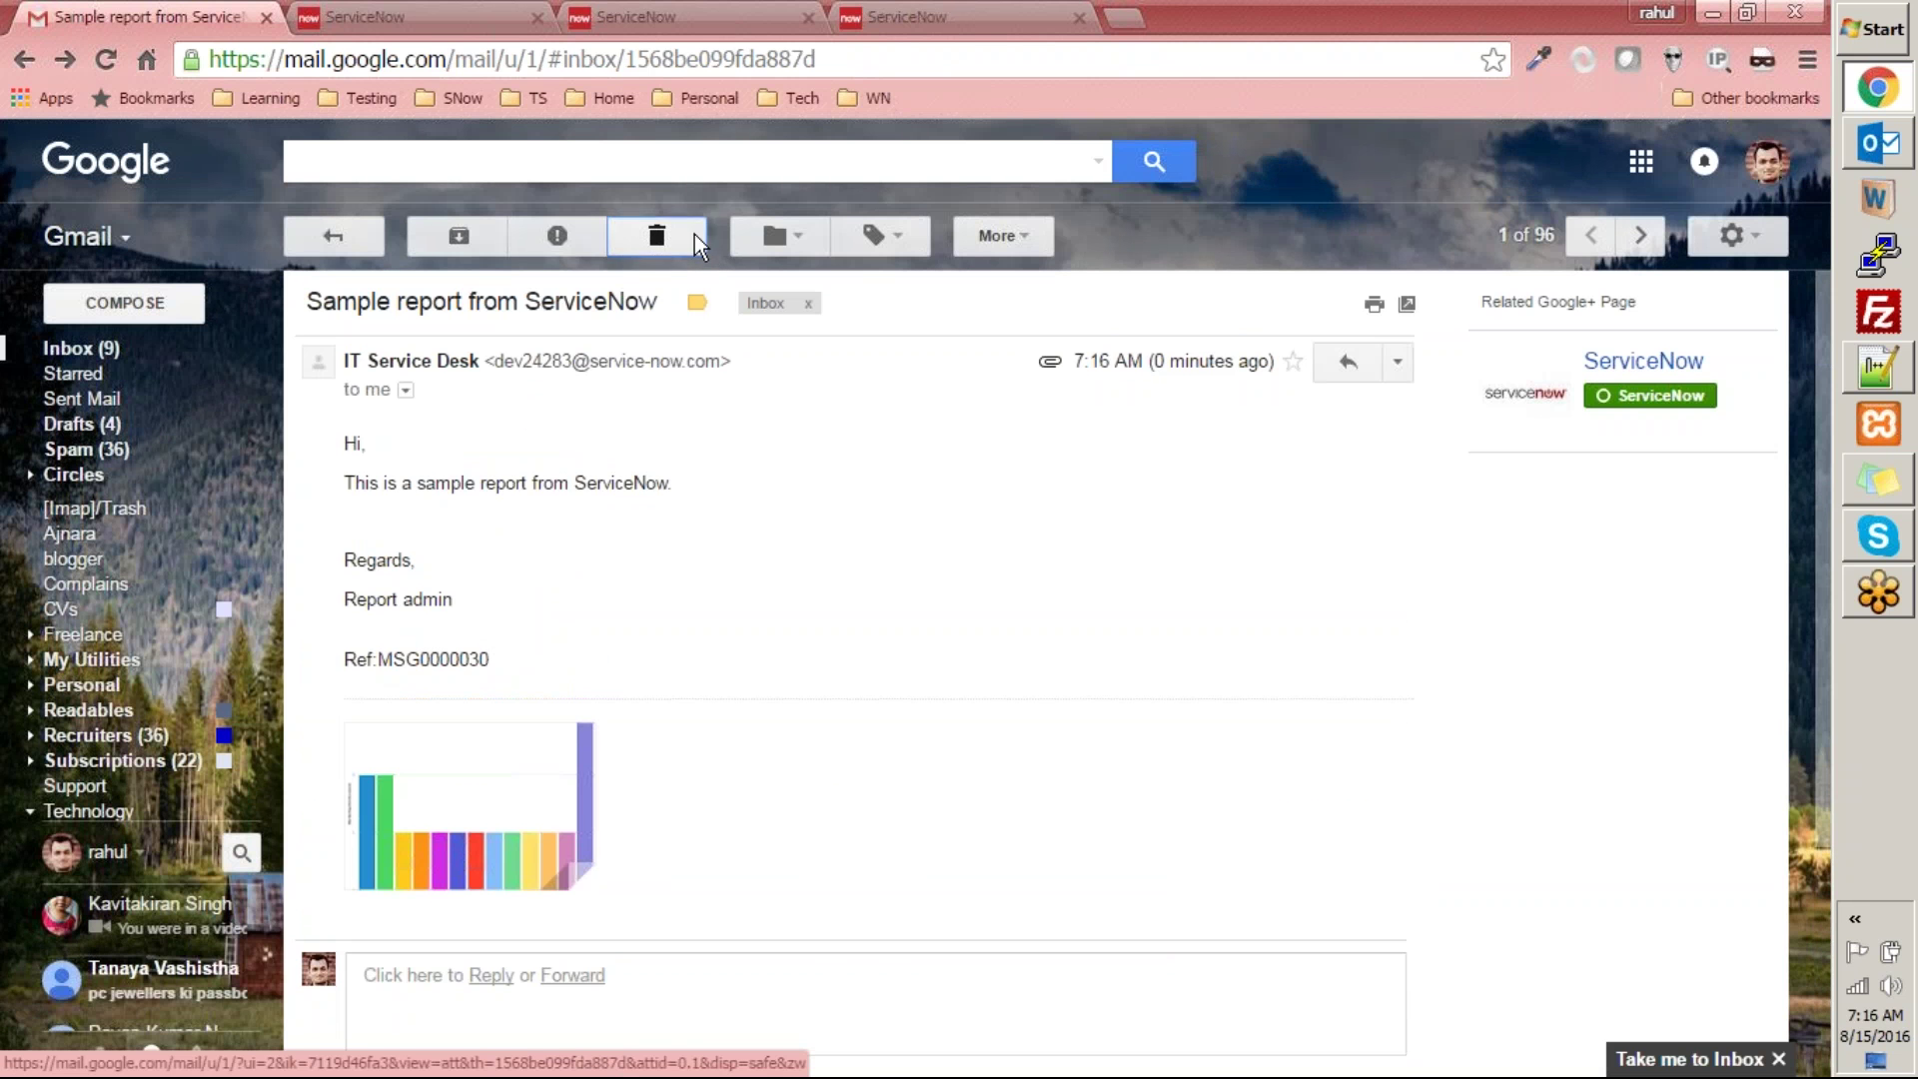
# - Delete the report email in Gmail and go back to the ServiceNow tab
pyautogui.click(694, 234)
pyautogui.click(465, 304)
pyautogui.click(432, 15)
pyautogui.click(705, 15)
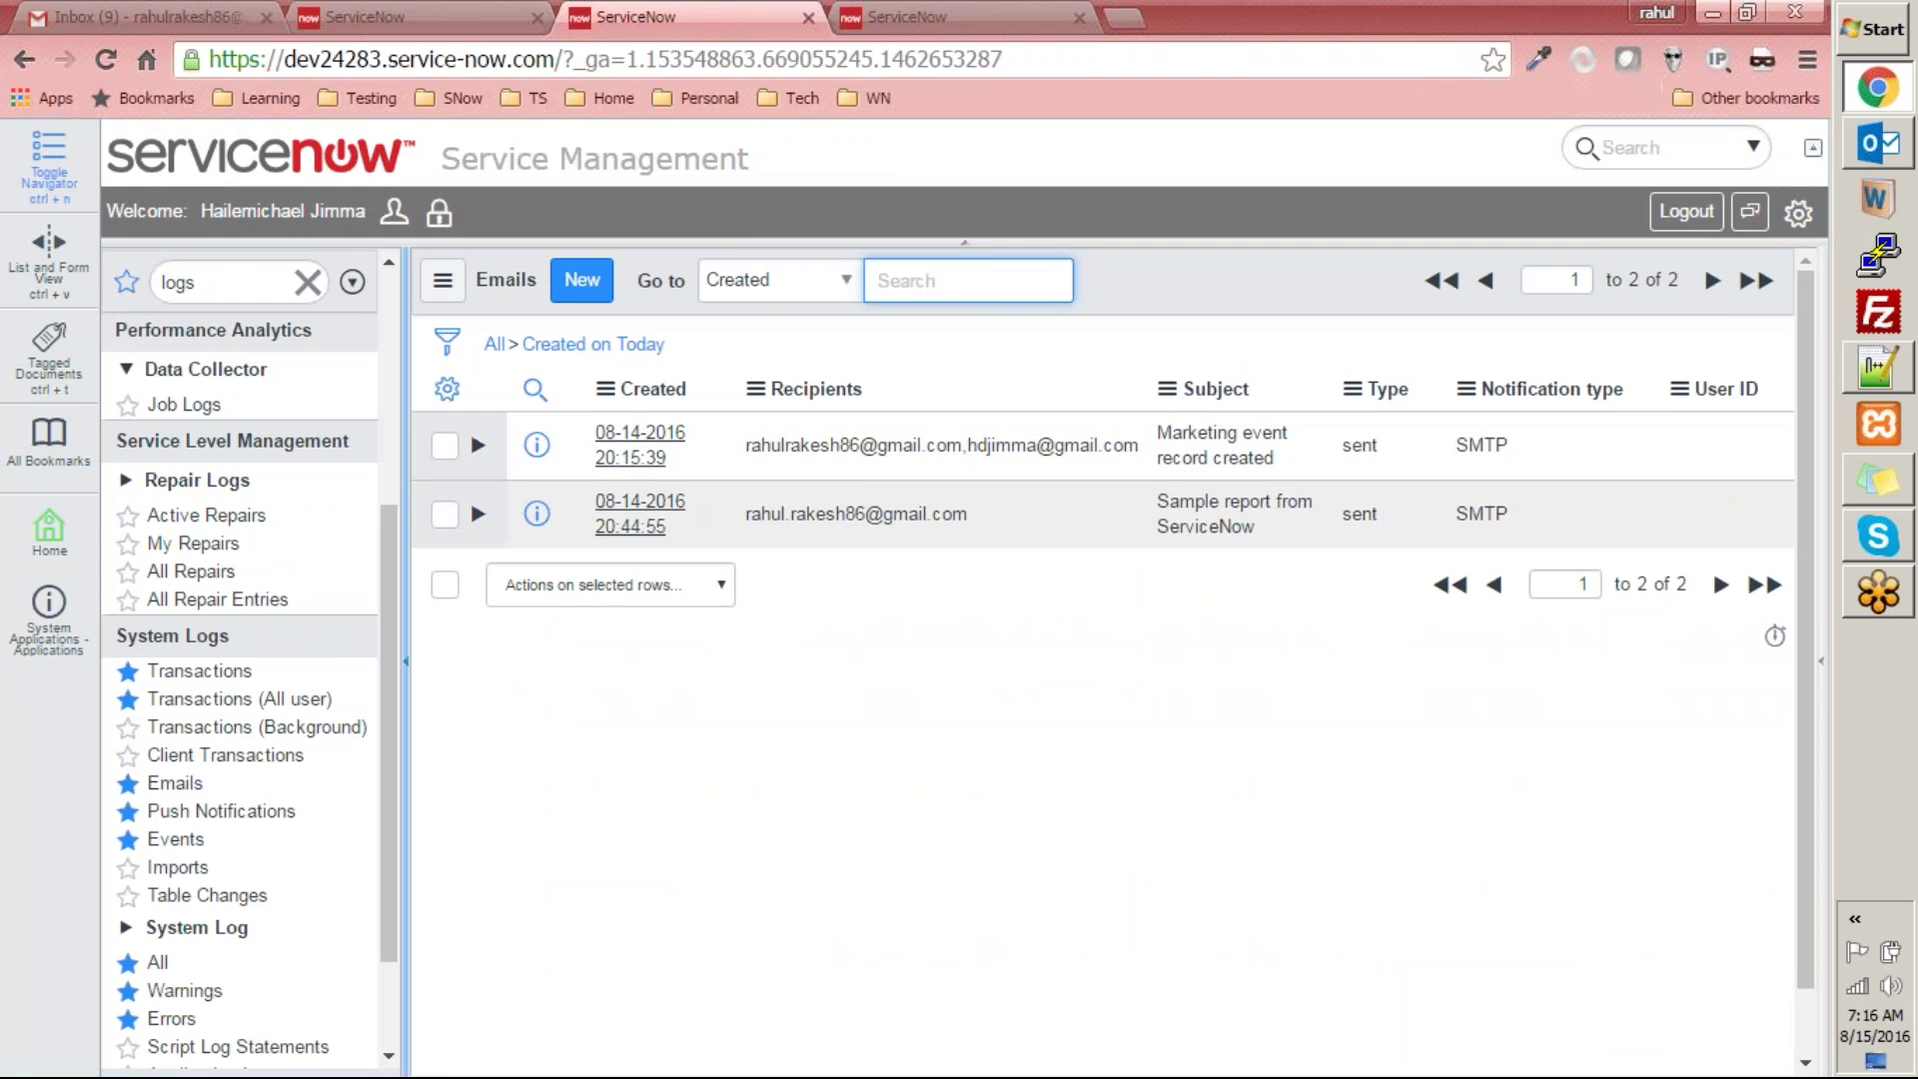
# - Filter the navigator for 'reports', sort all reports by Scheduled, and open Marketing Event Report
pyautogui.doubleClick(244, 280)
pyautogui.write('reports')
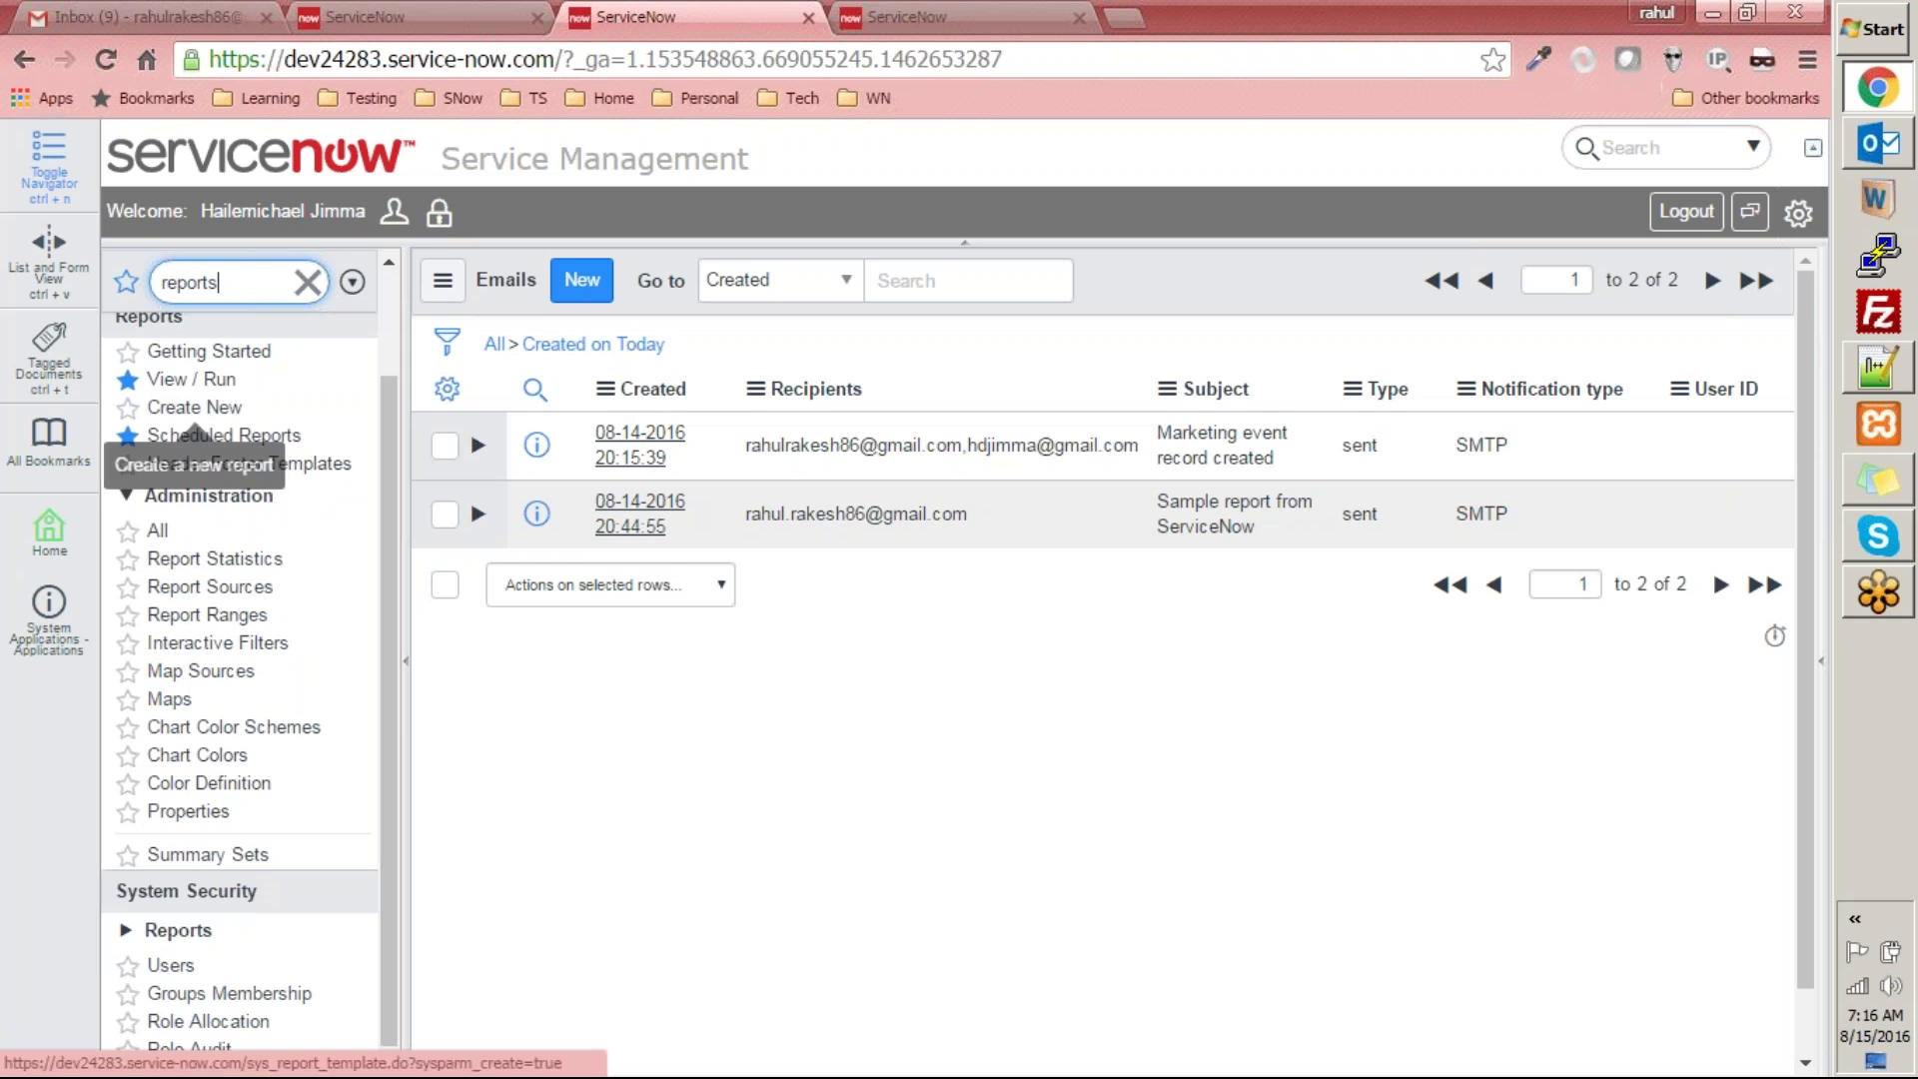
pyautogui.click(203, 381)
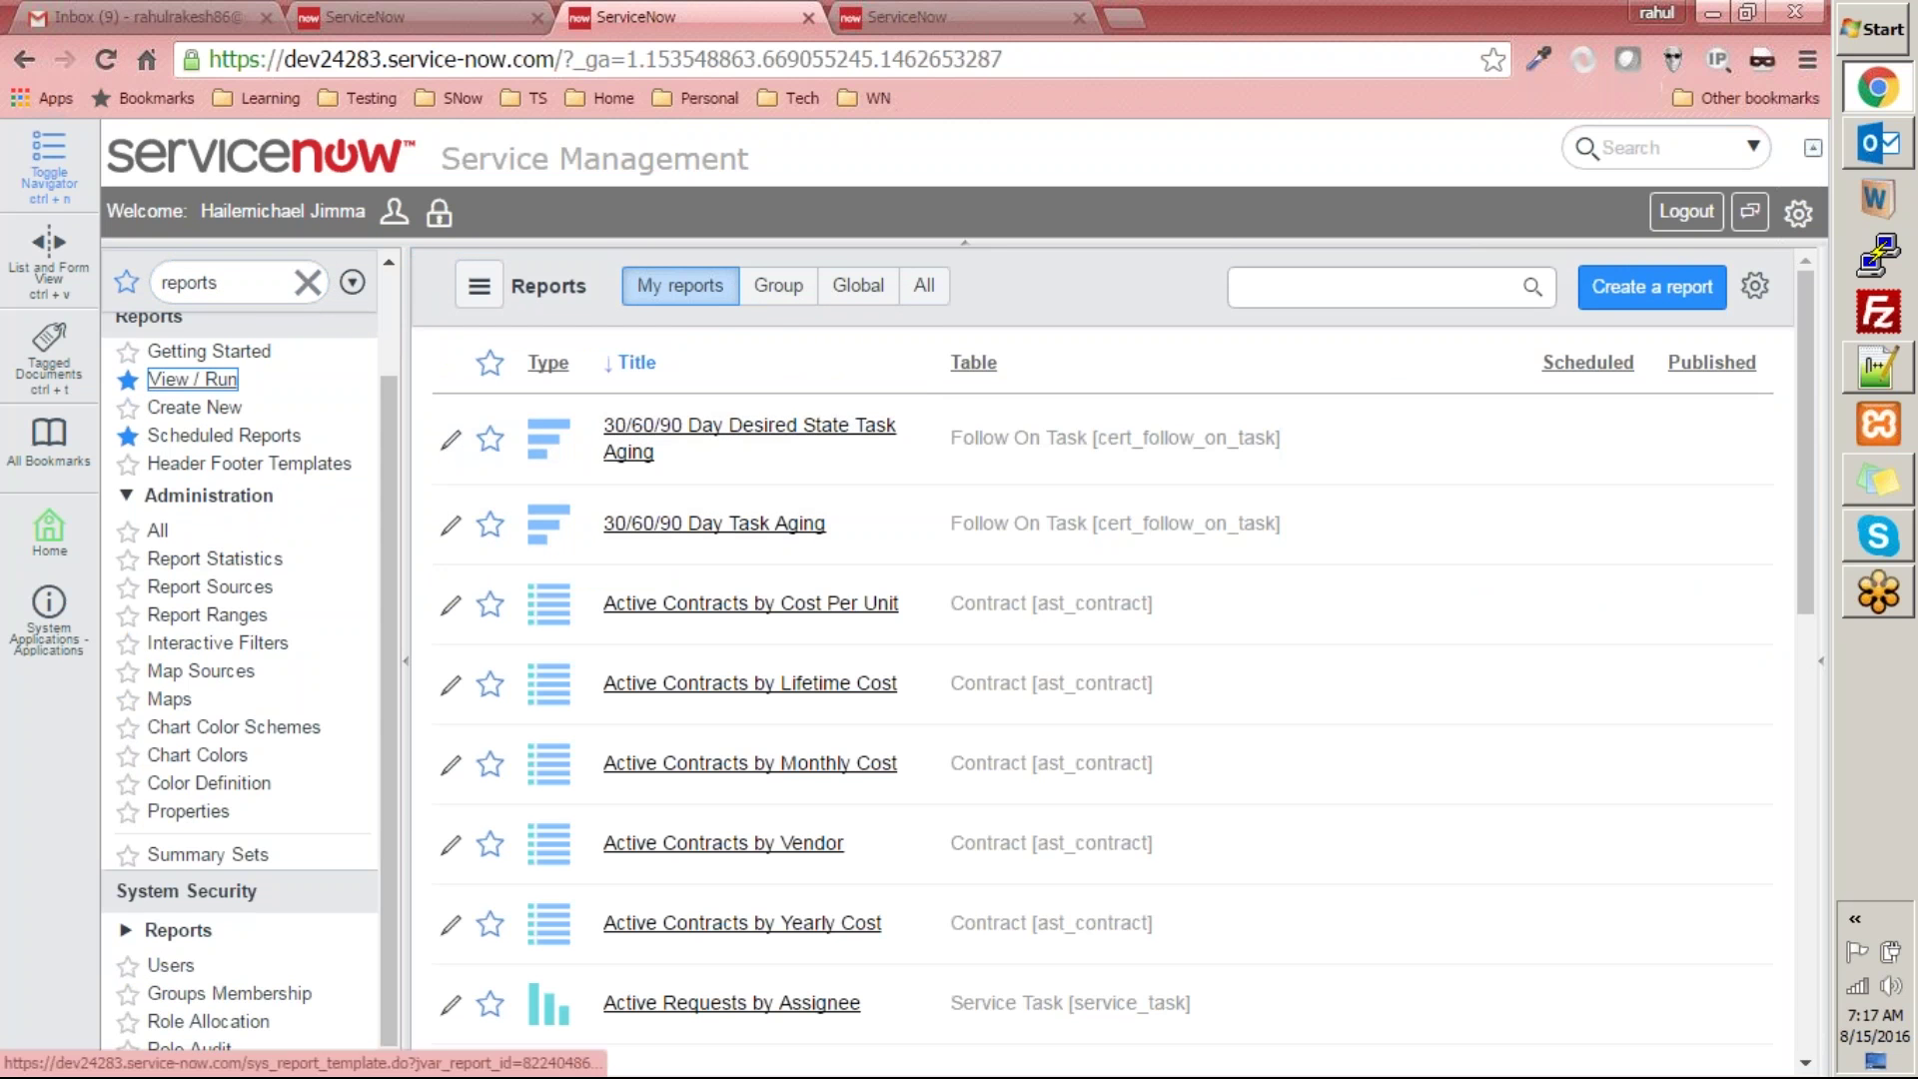
pyautogui.click(1604, 369)
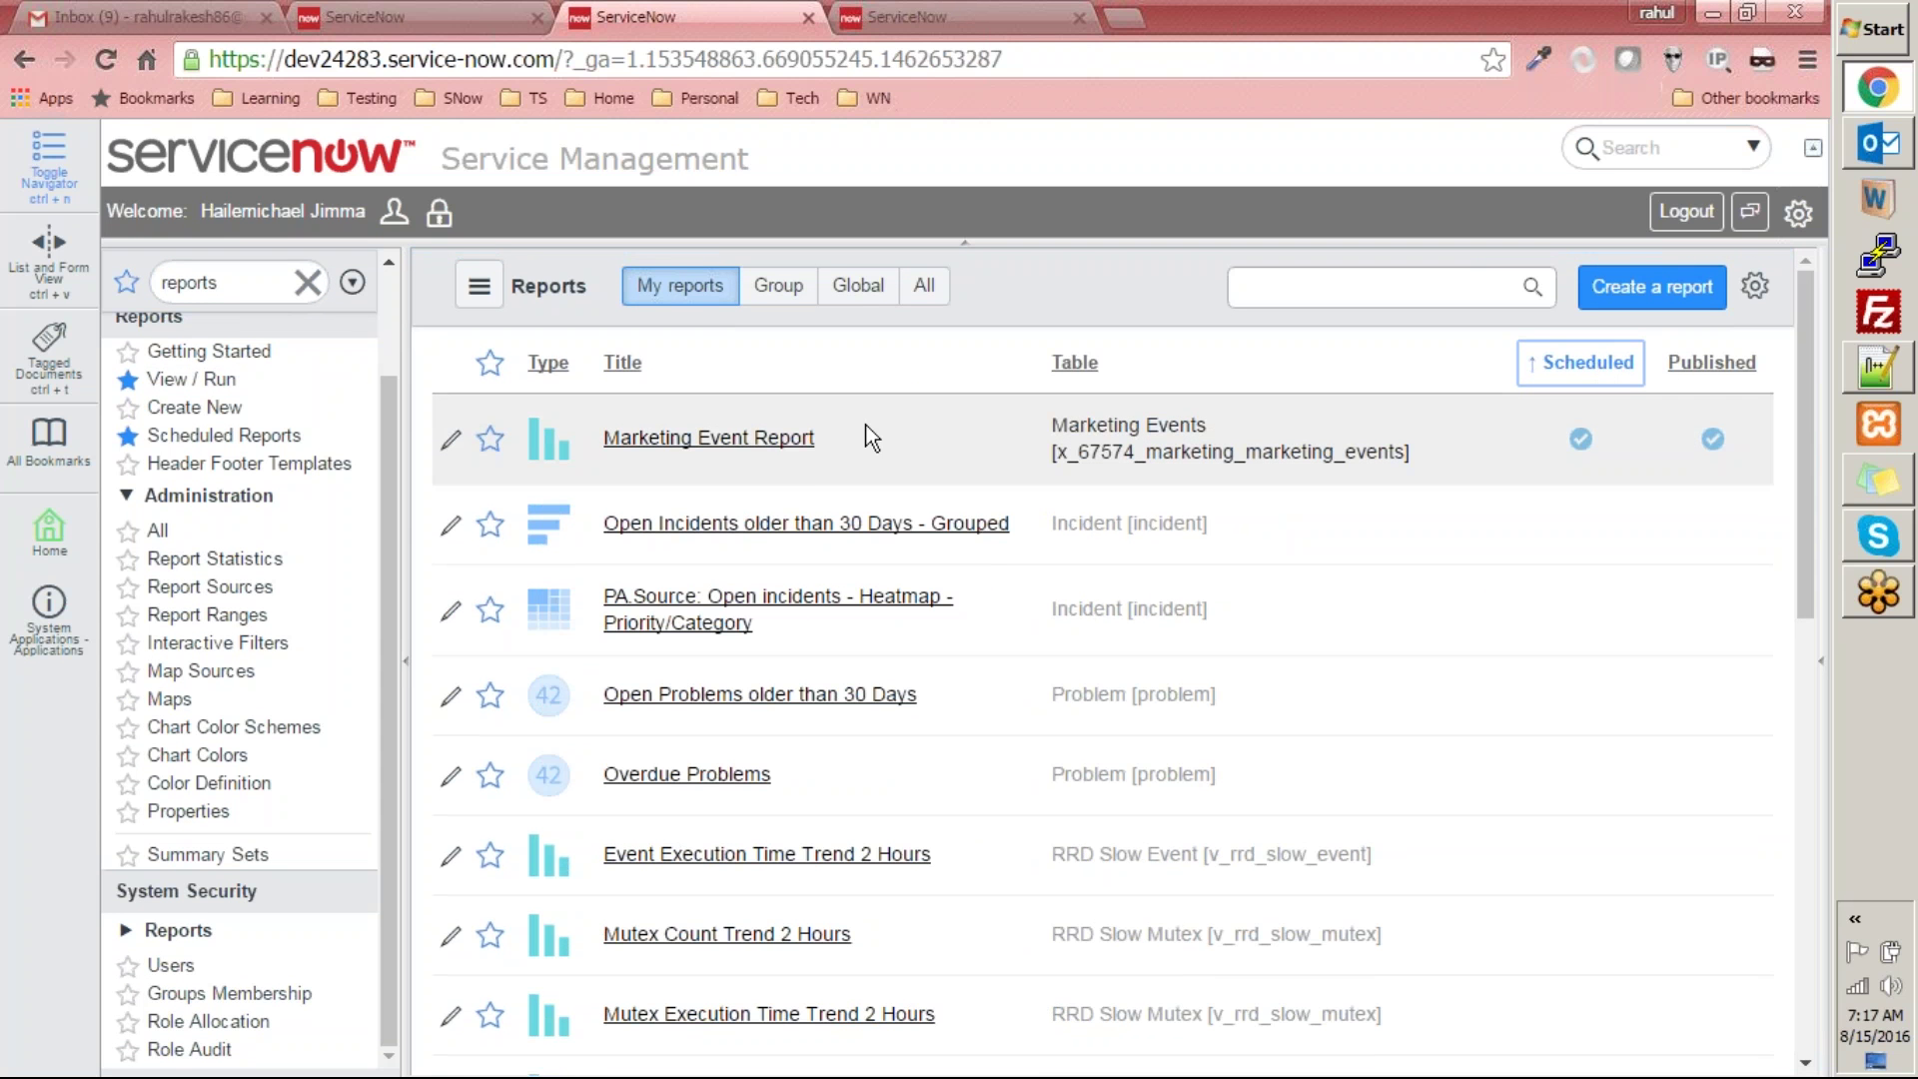
pyautogui.click(752, 439)
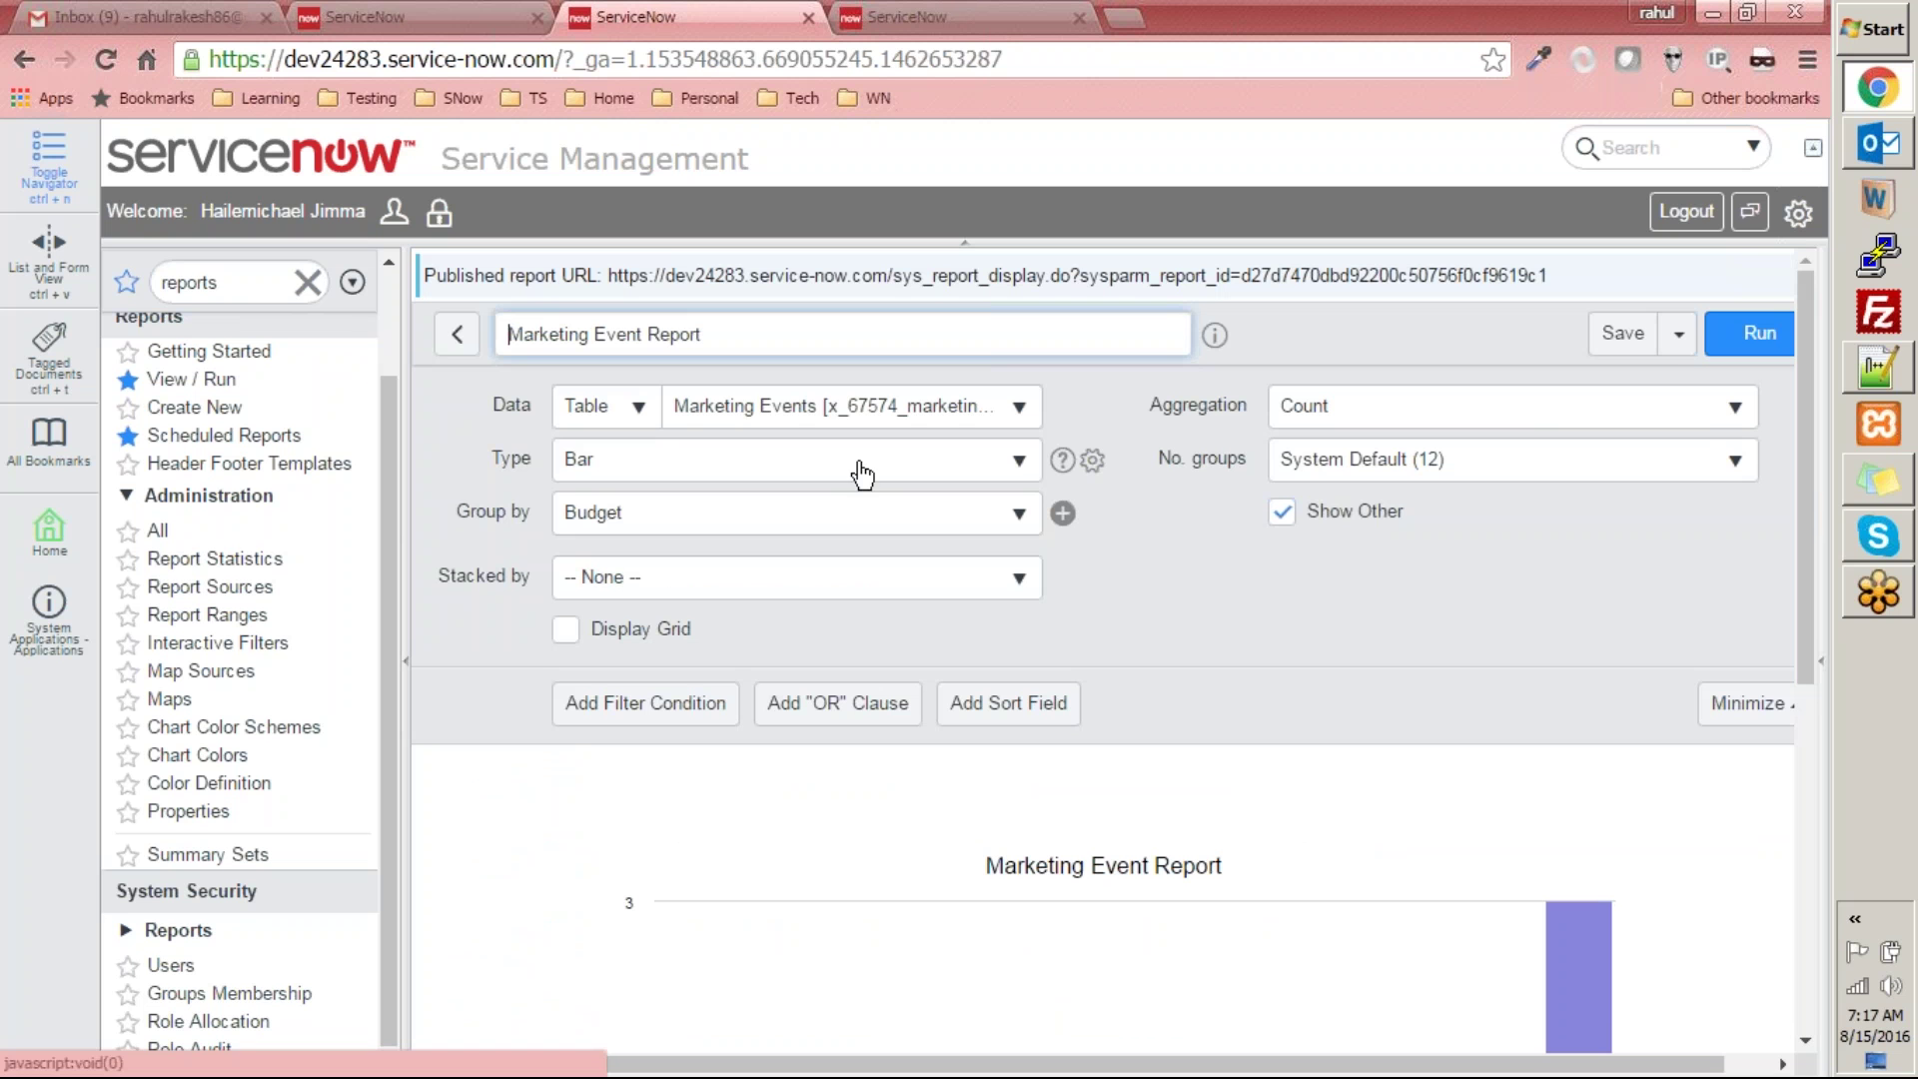
# - Add the Marketing Event Report chart to the System Administration homepage
pyautogui.click(1680, 334)
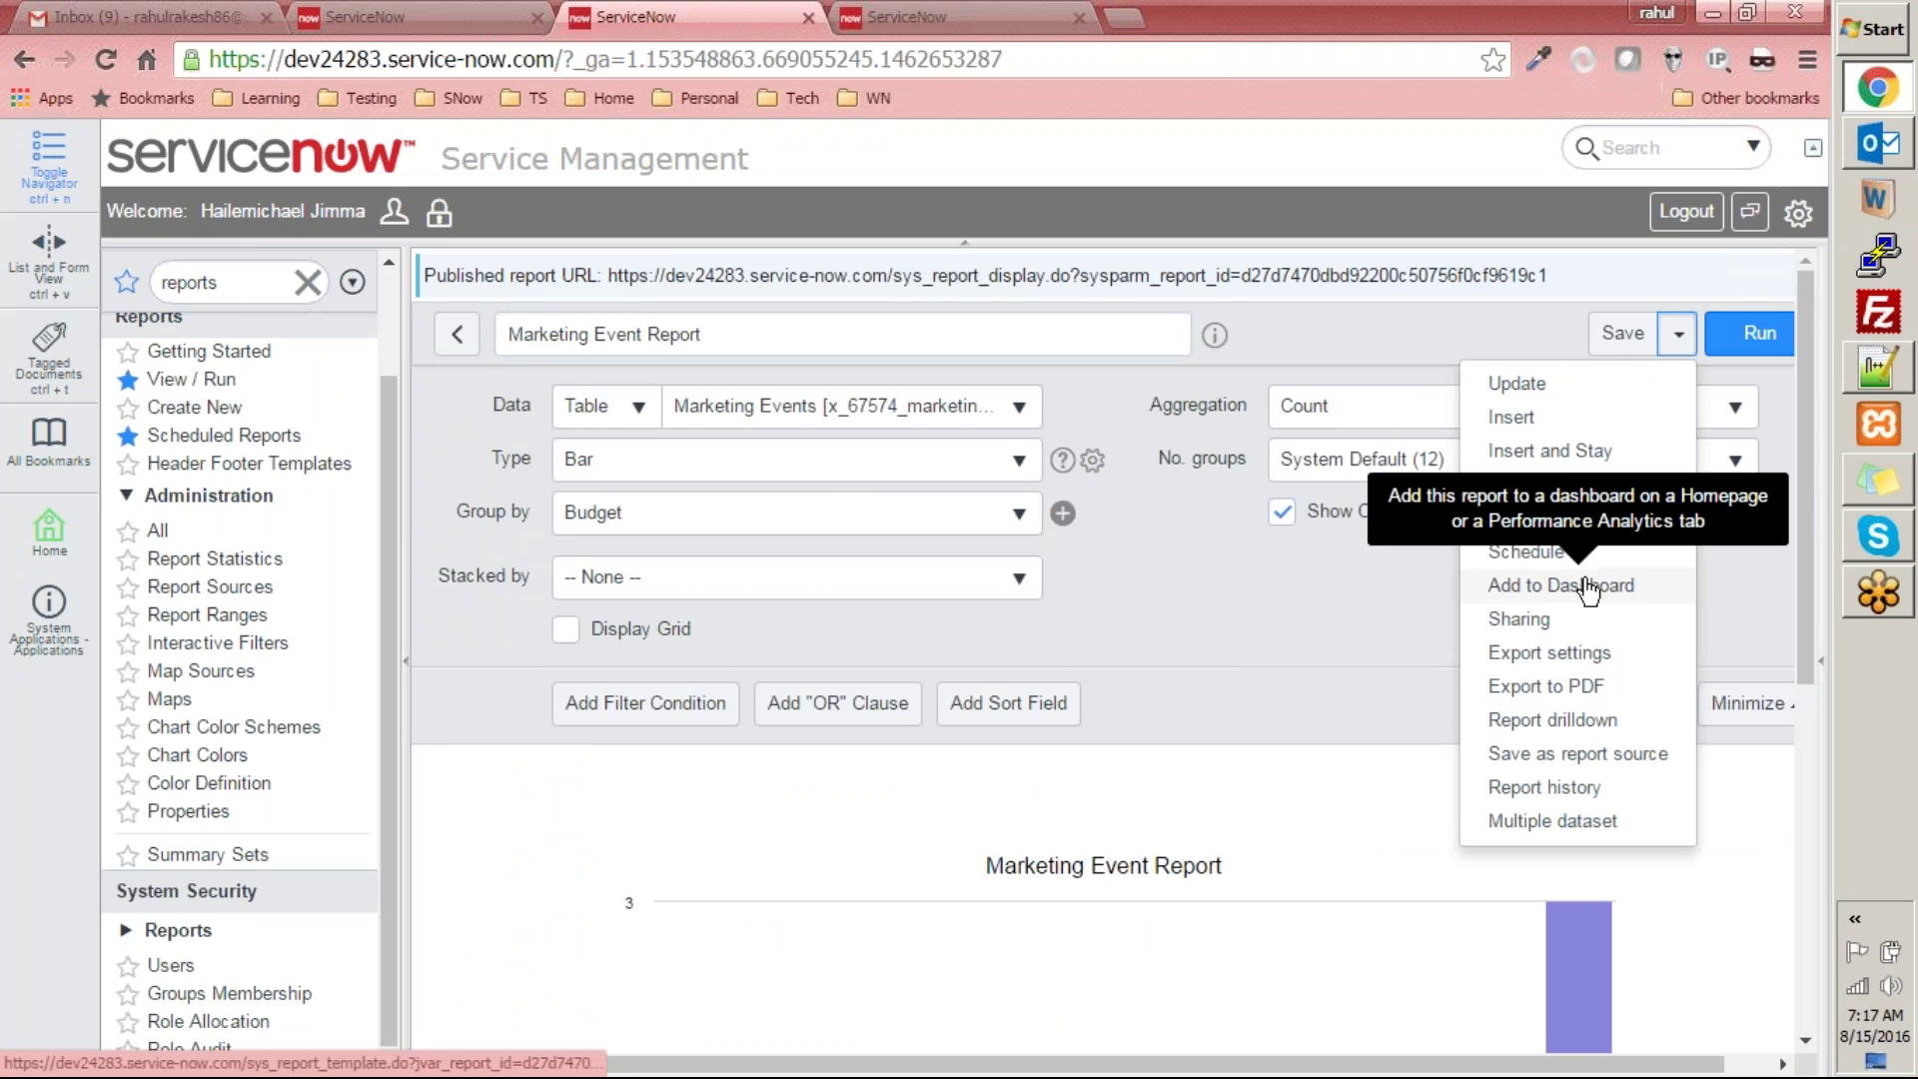
pyautogui.click(1549, 590)
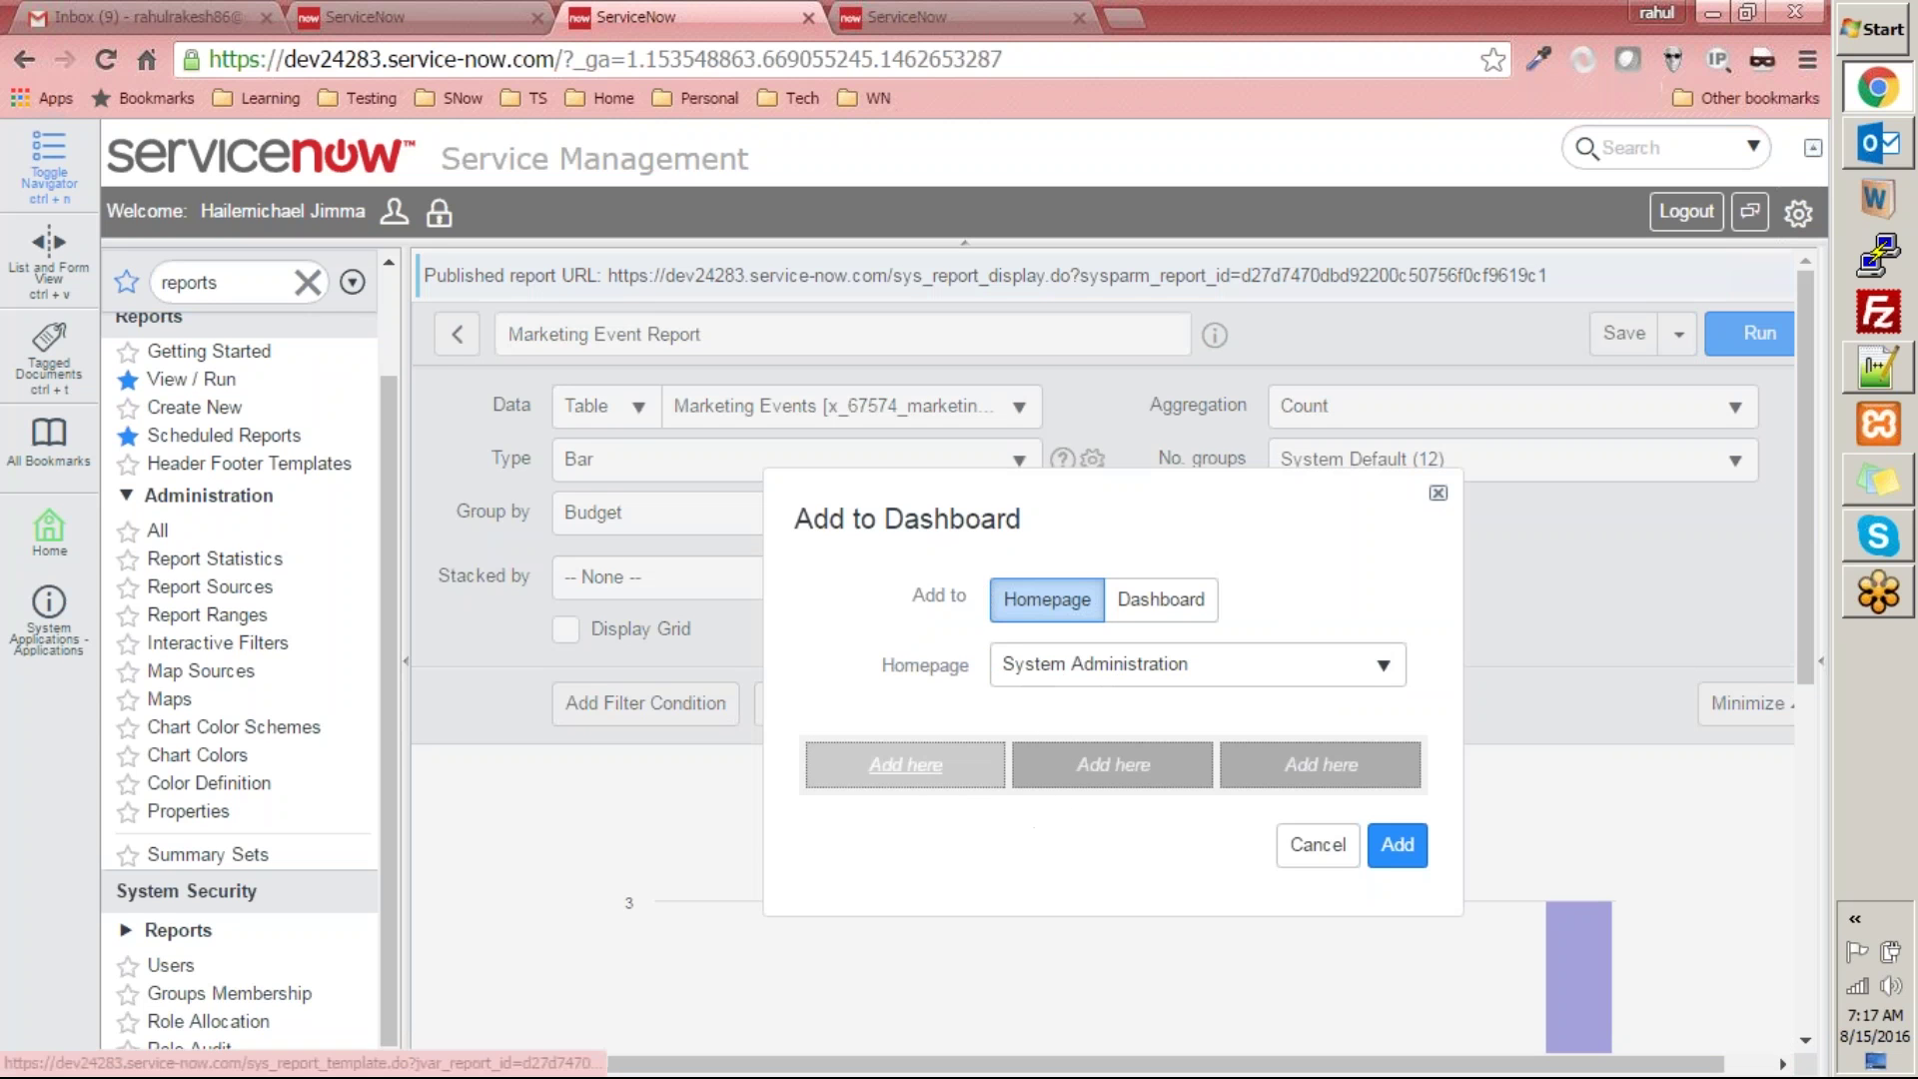
pyautogui.click(906, 765)
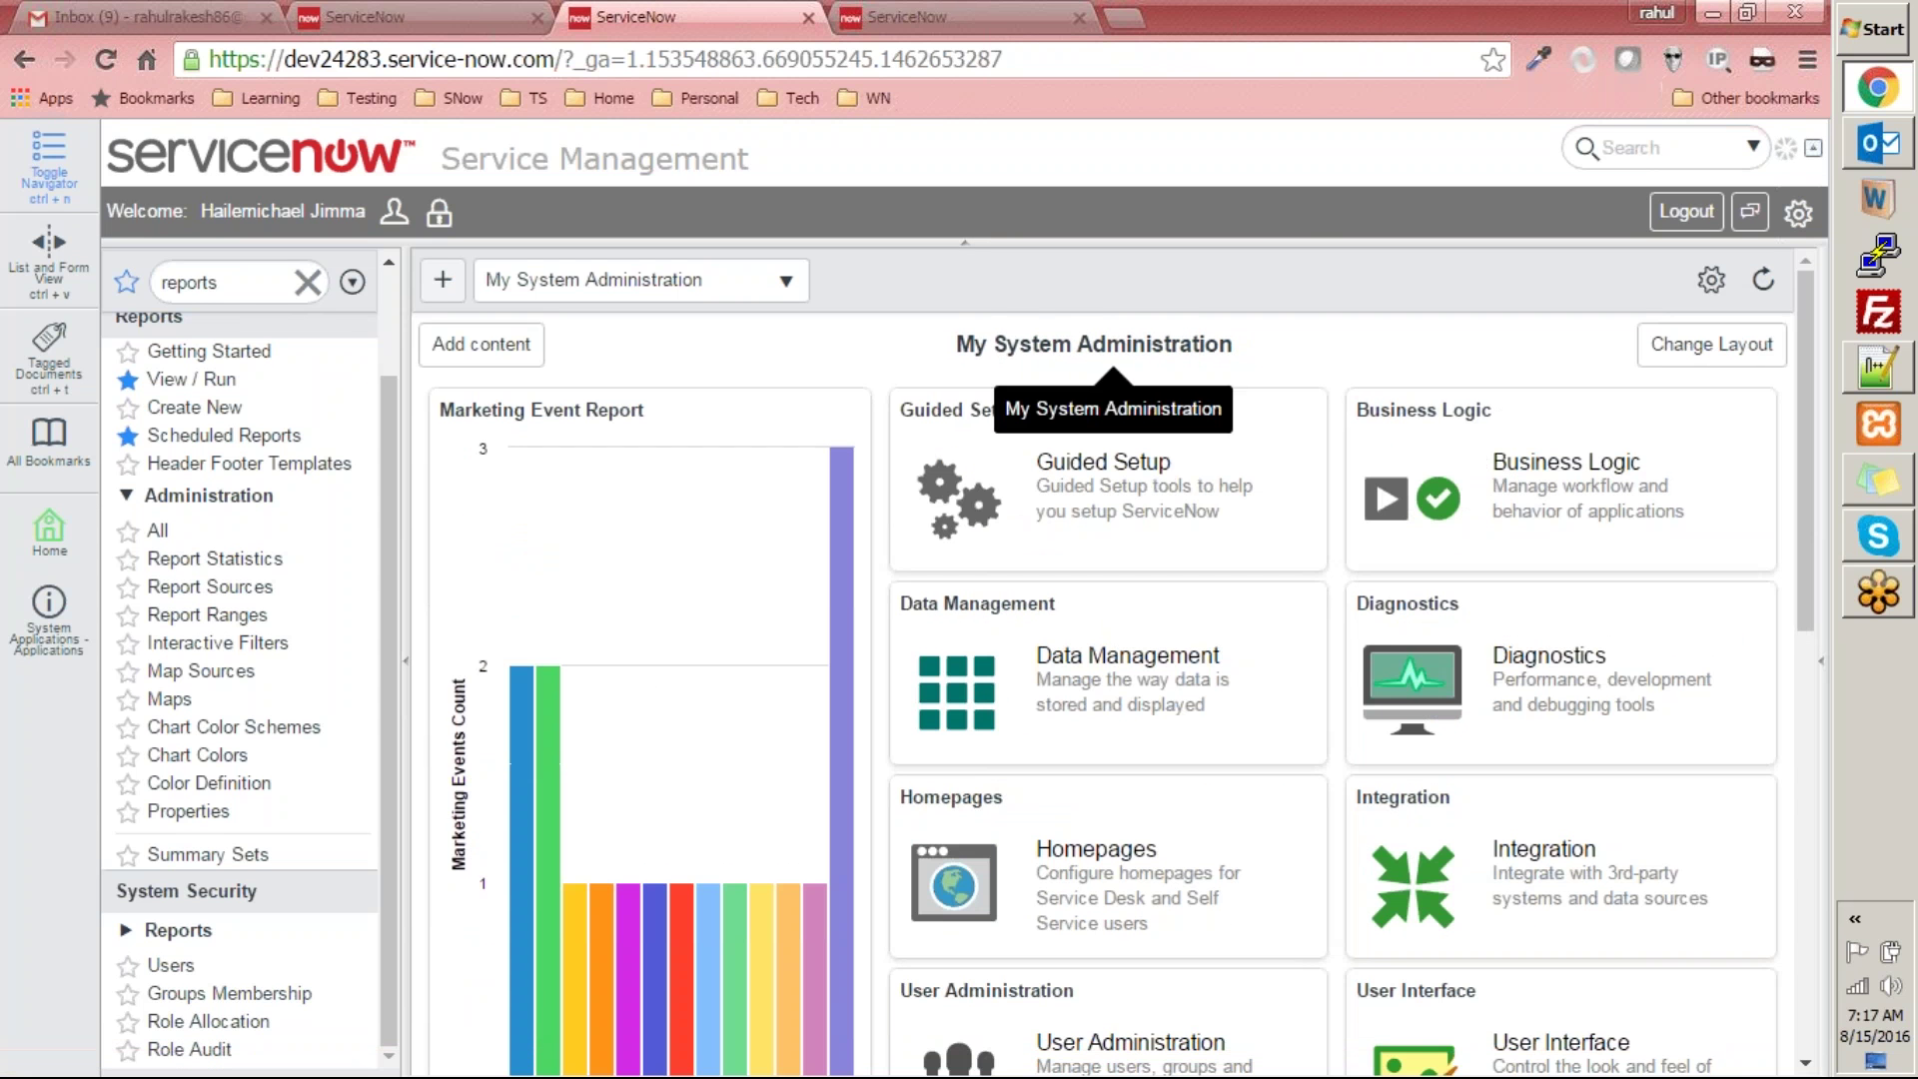
pyautogui.scroll(-7, 539, 460)
pyautogui.scroll(7, 602, 508)
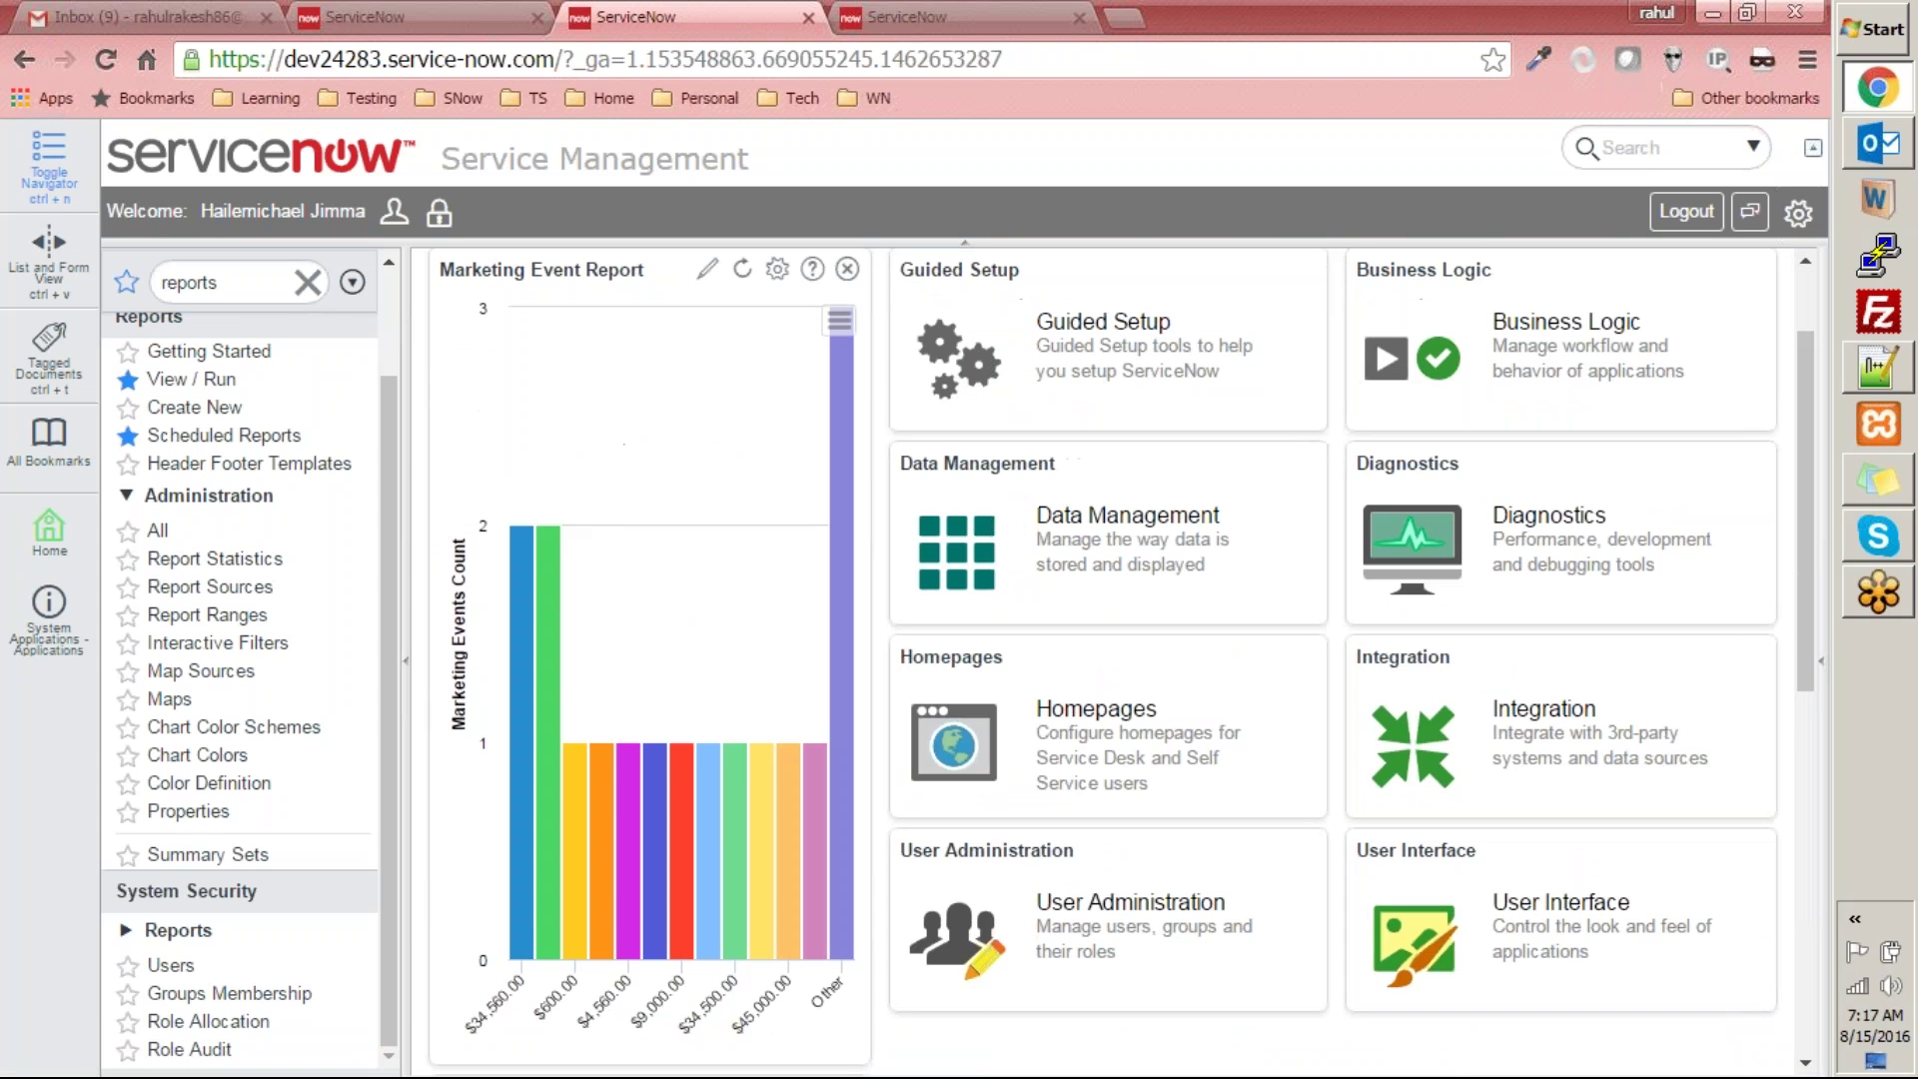
# - Remove the chart from the homepage and go back to the reports list
pyautogui.moveTo(682, 855)
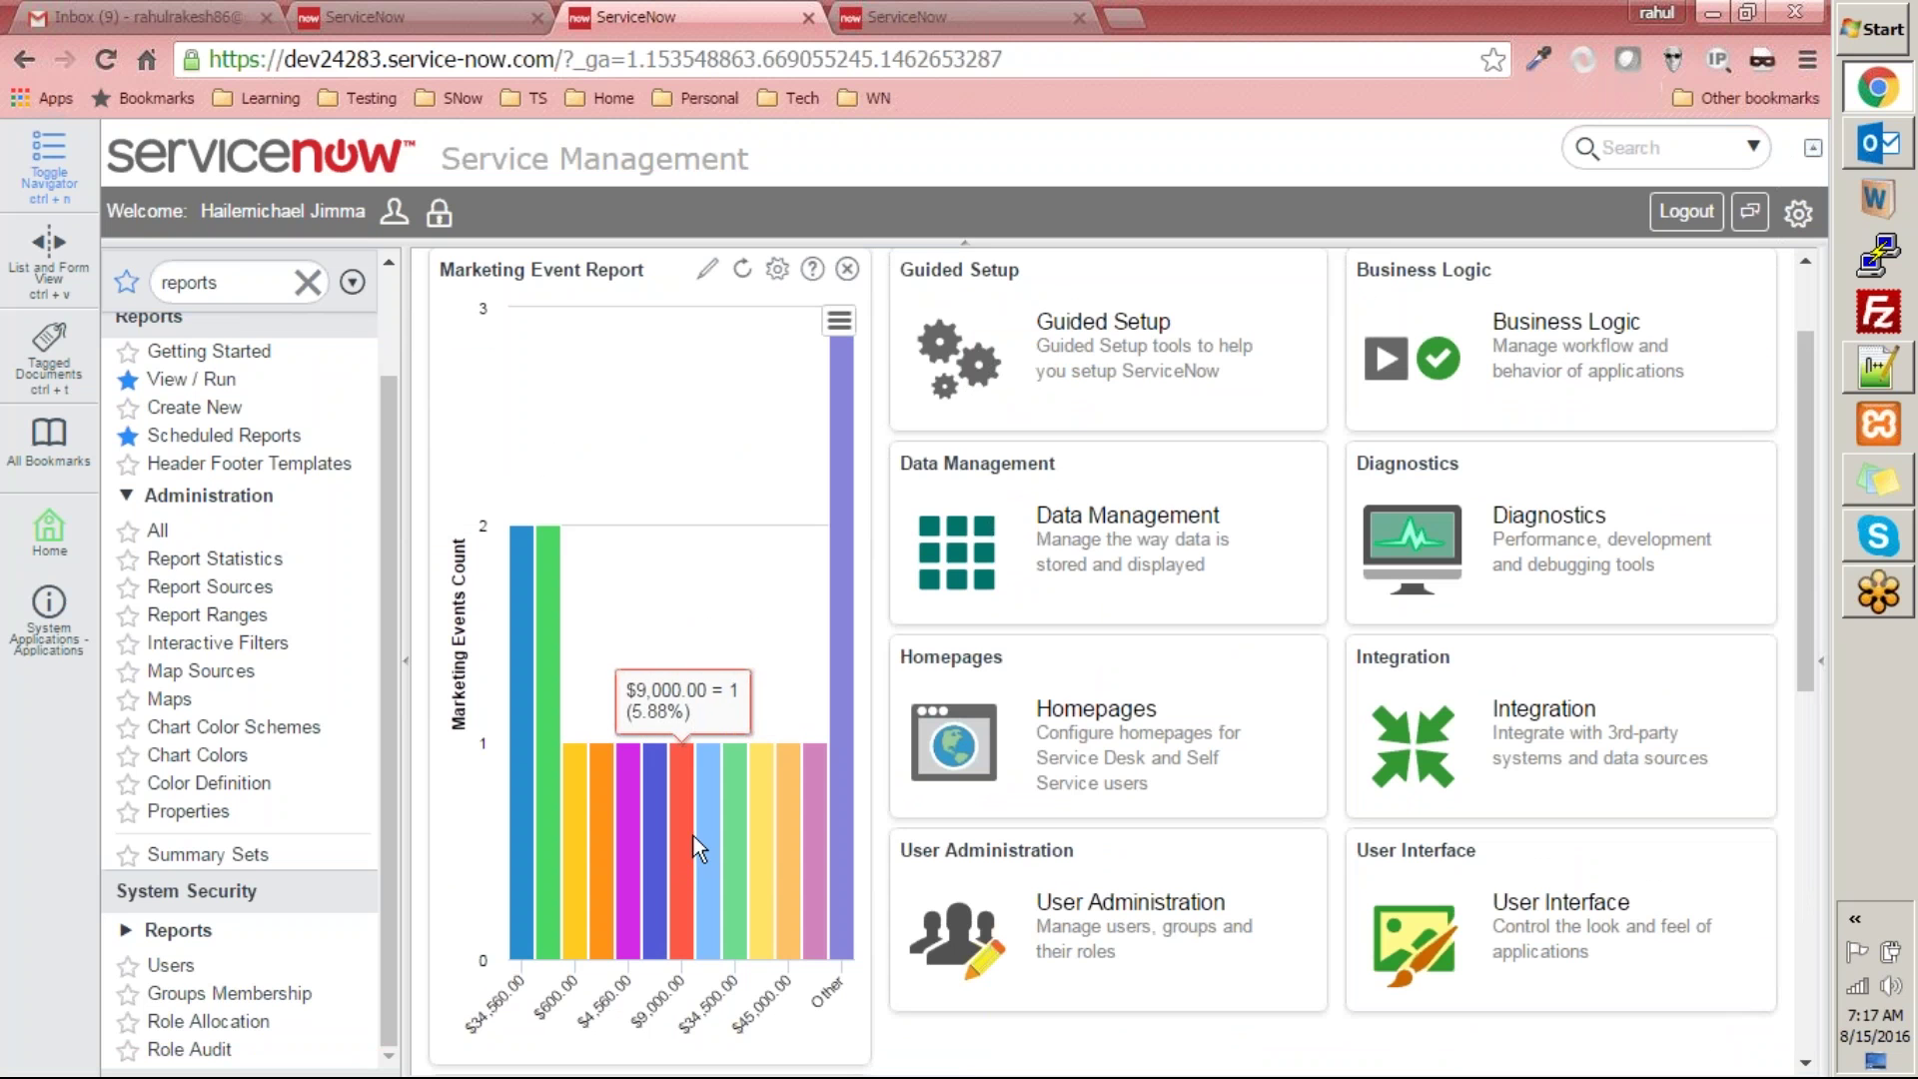
pyautogui.click(847, 270)
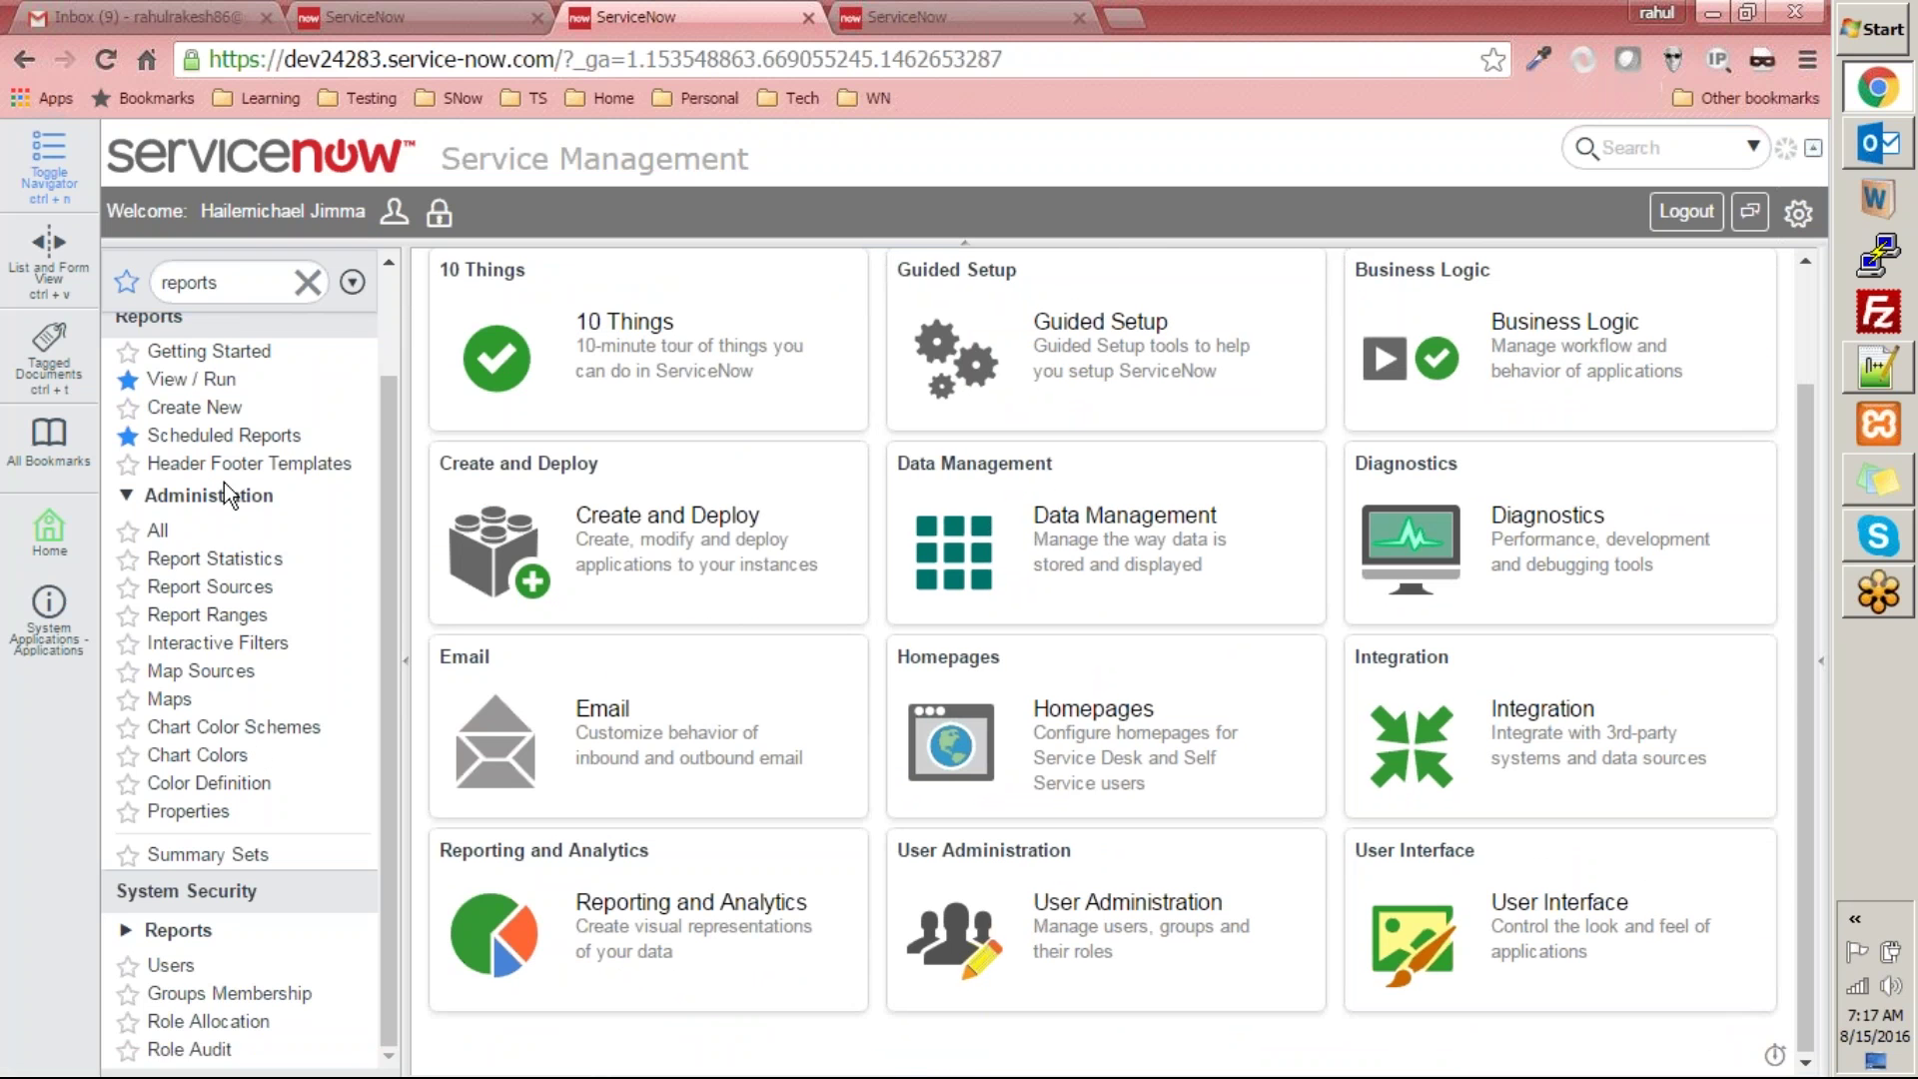
pyautogui.click(212, 381)
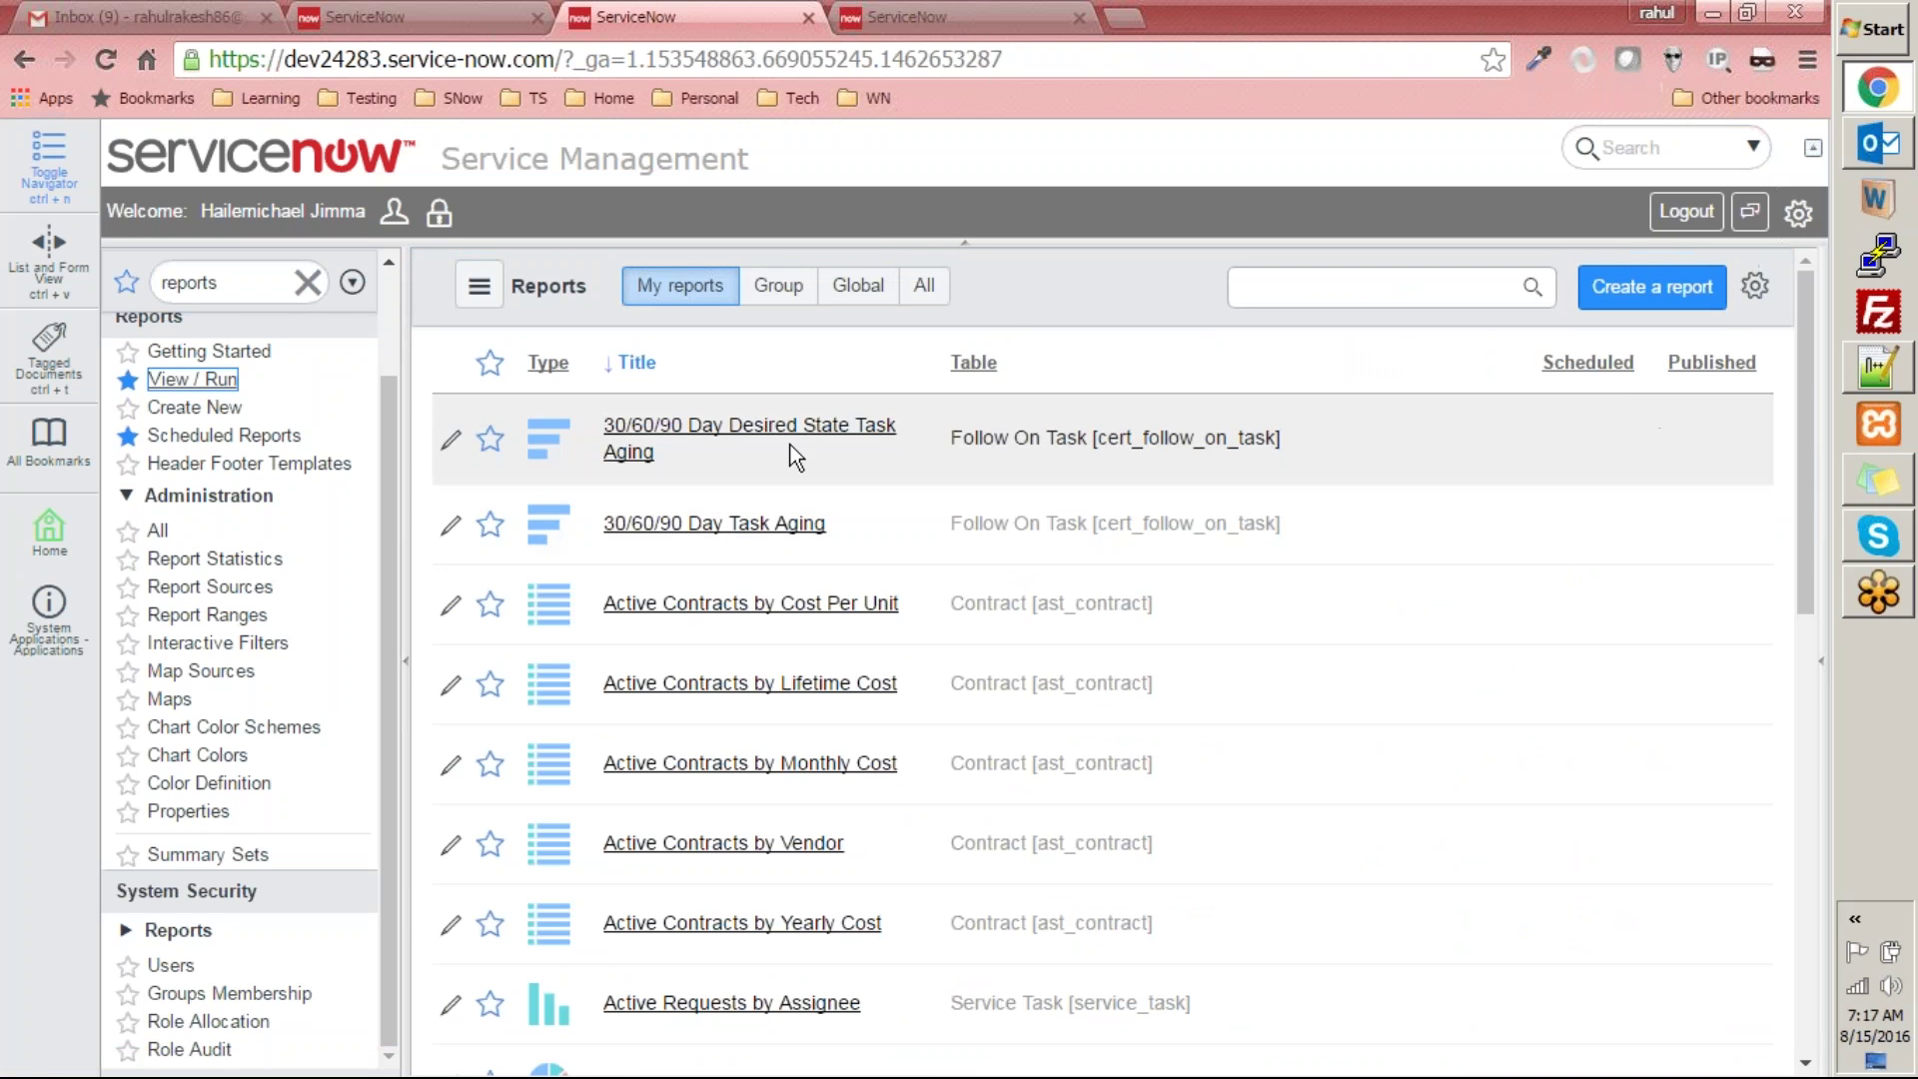
# - Open Marketing Event Report from the Scheduled-sorted list and place its chart in the ITIL Homepage's top slot
pyautogui.click(1582, 364)
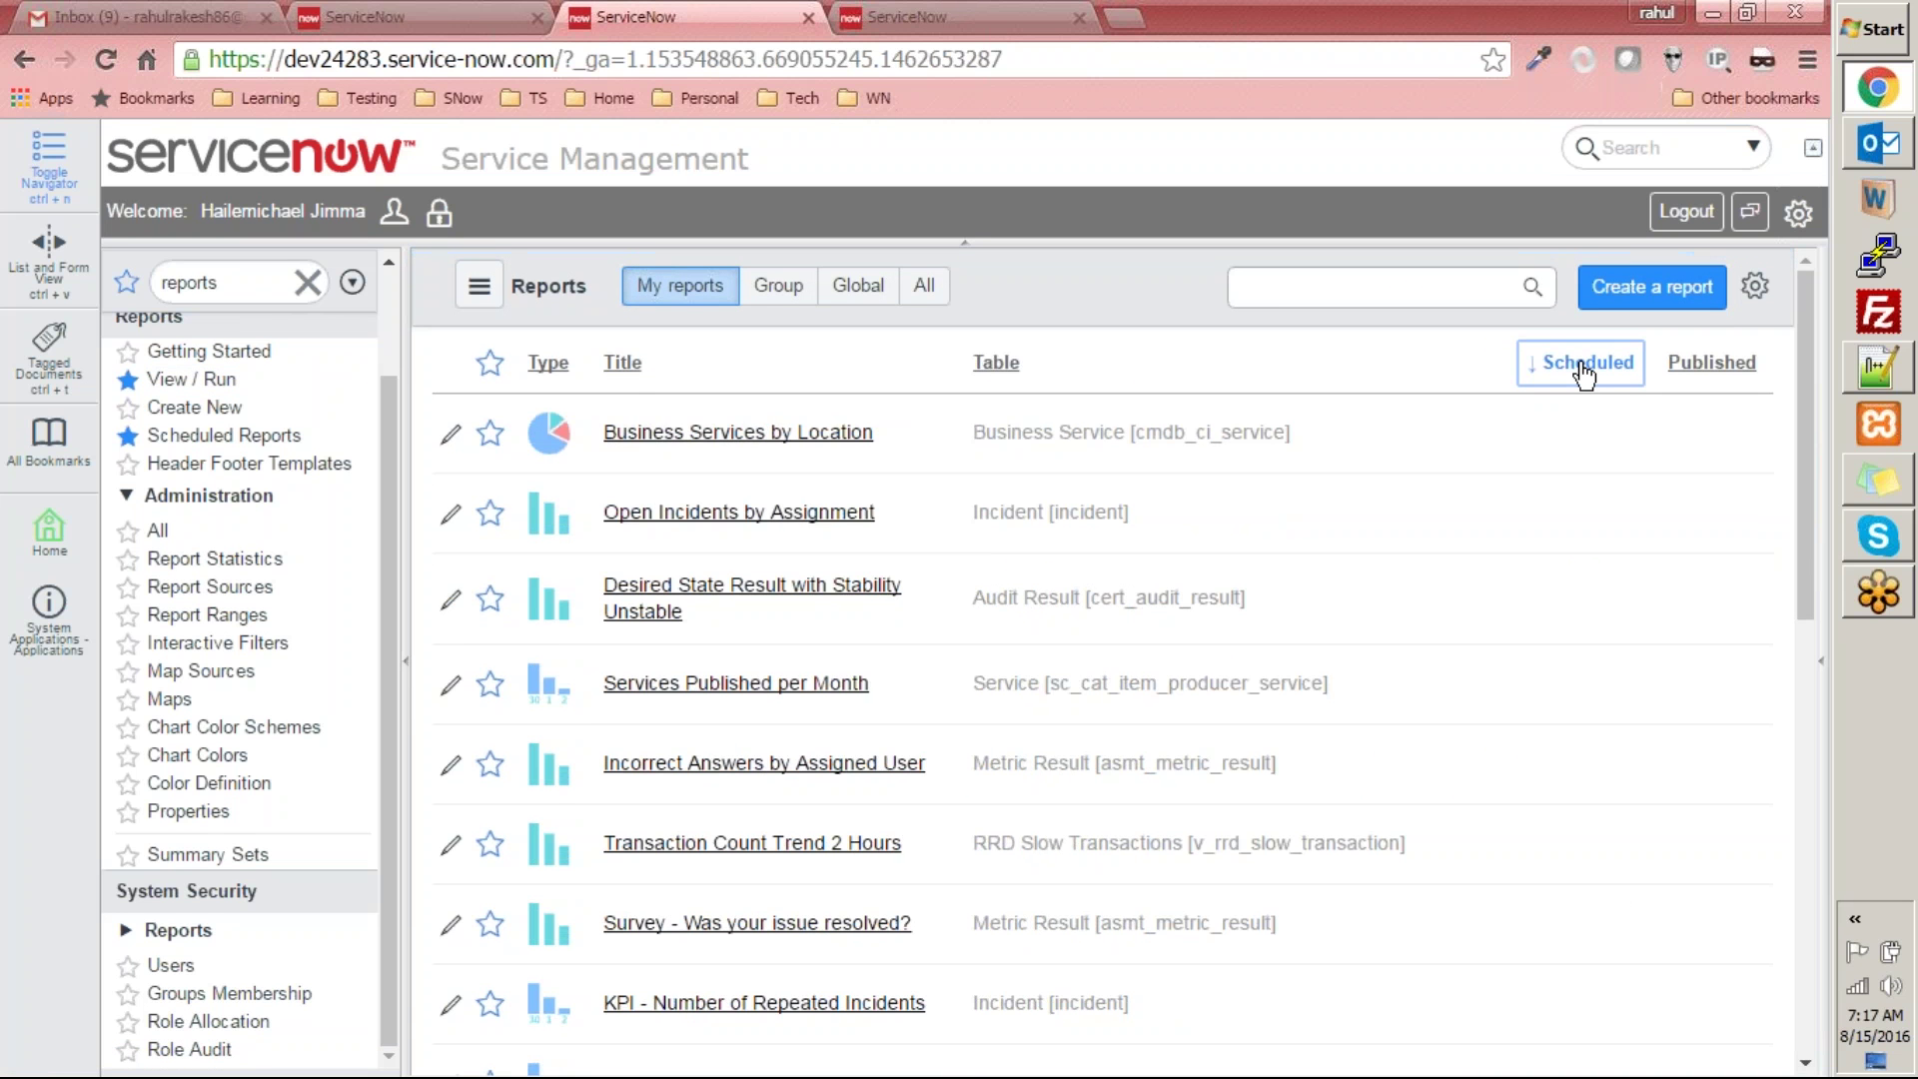
pyautogui.click(667, 438)
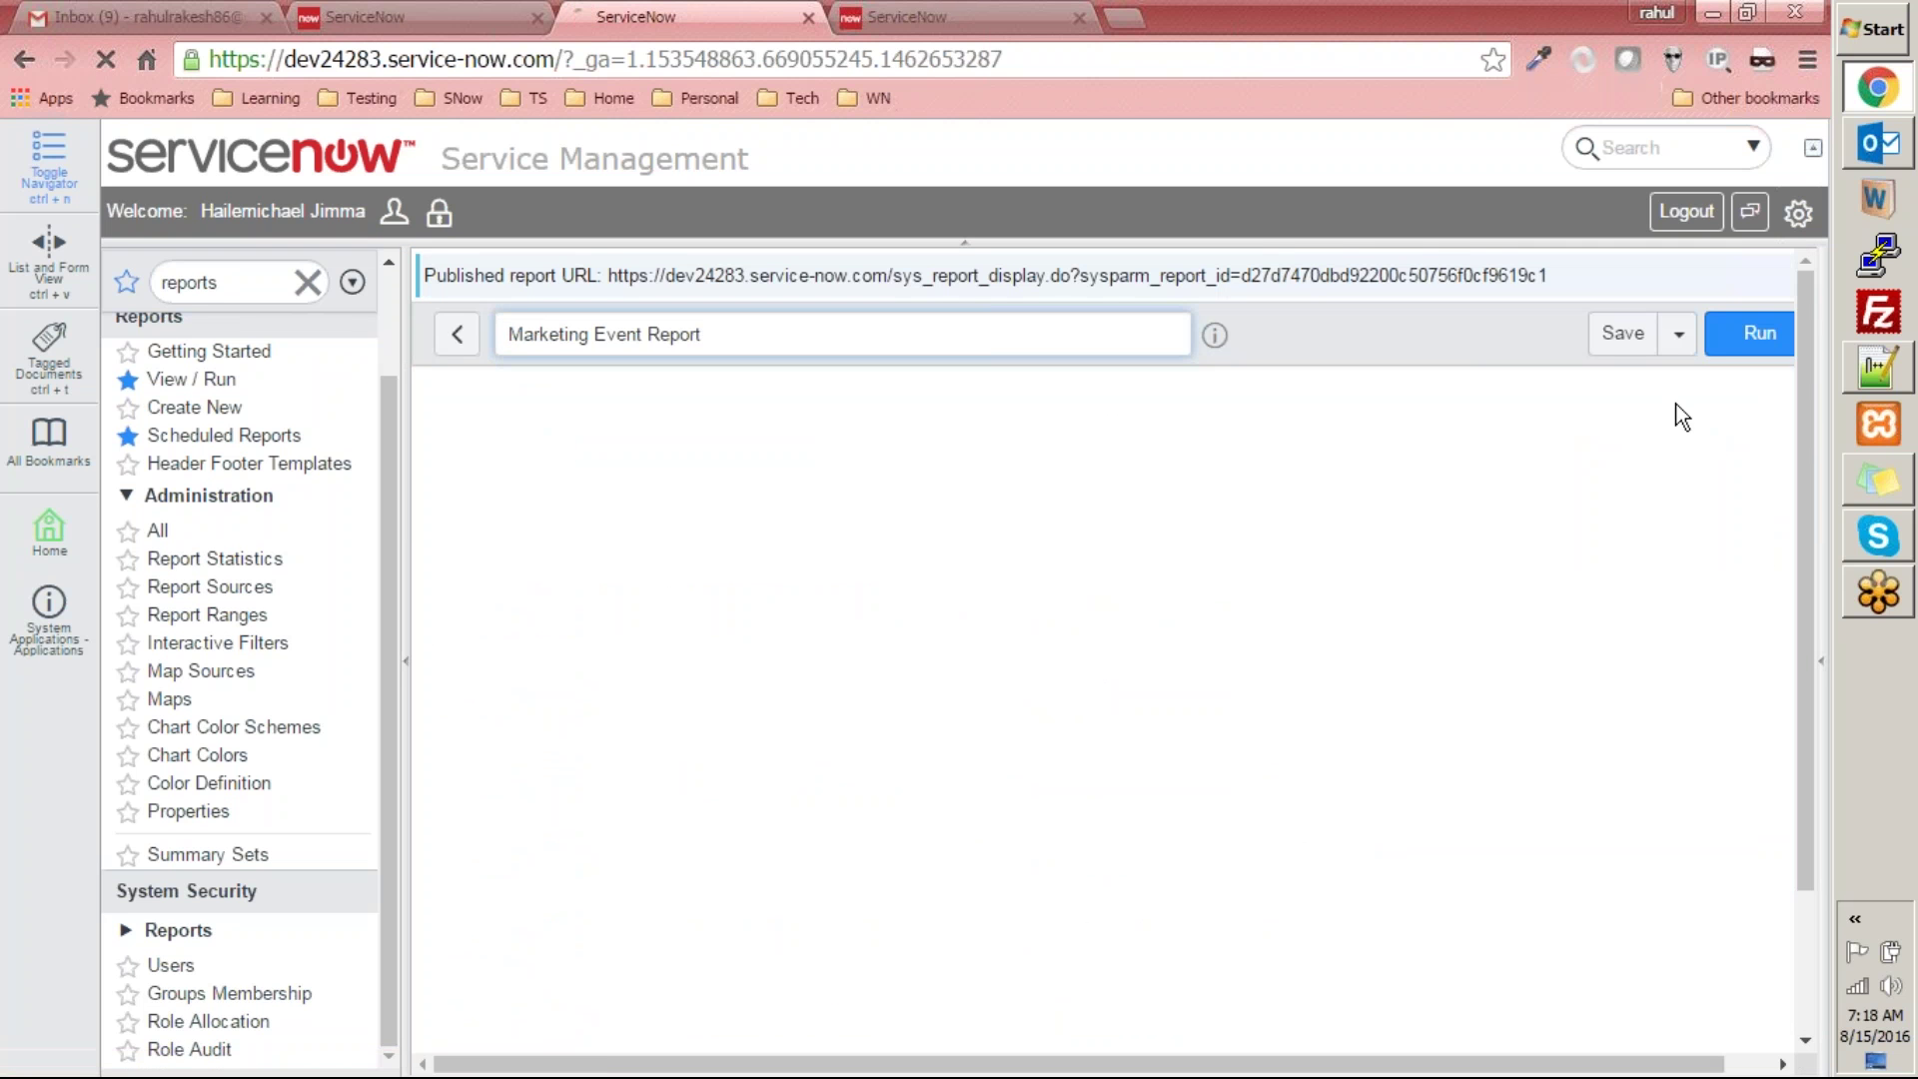
pyautogui.click(1678, 333)
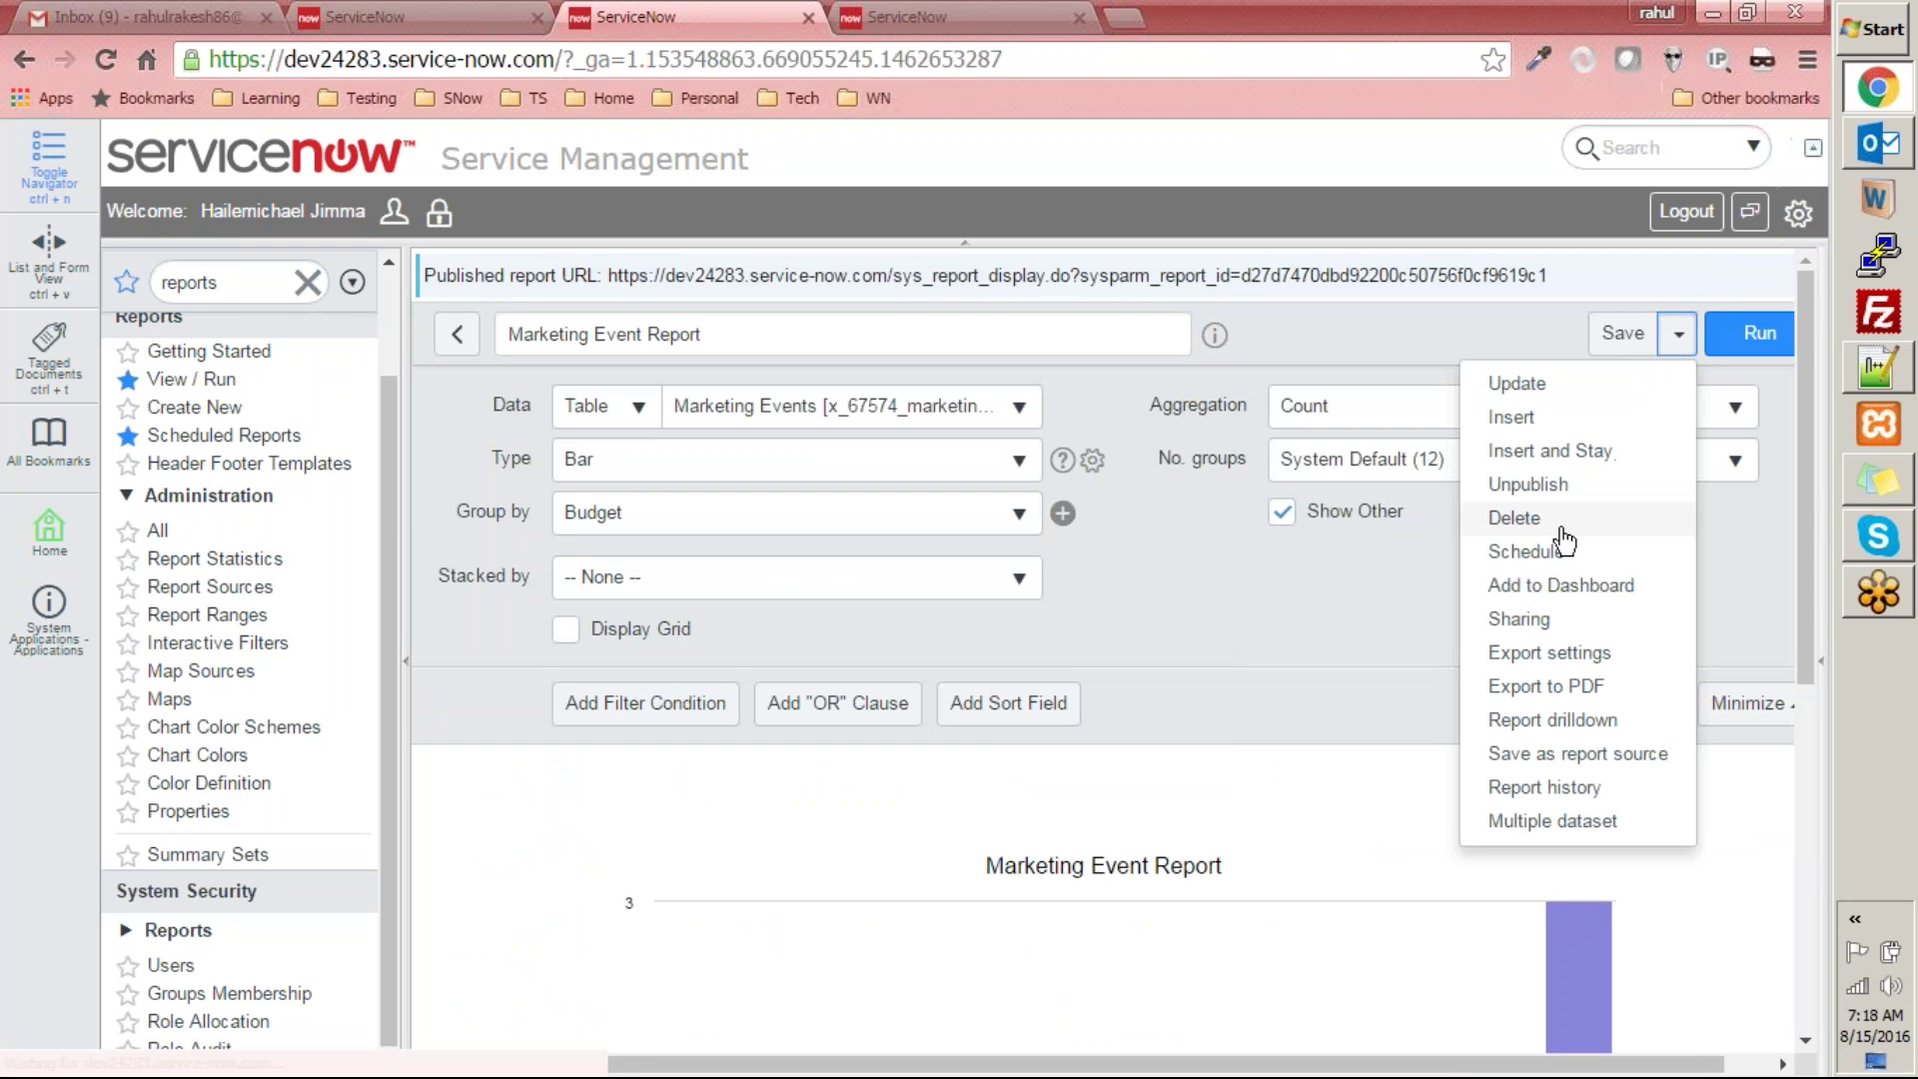
pyautogui.click(1590, 586)
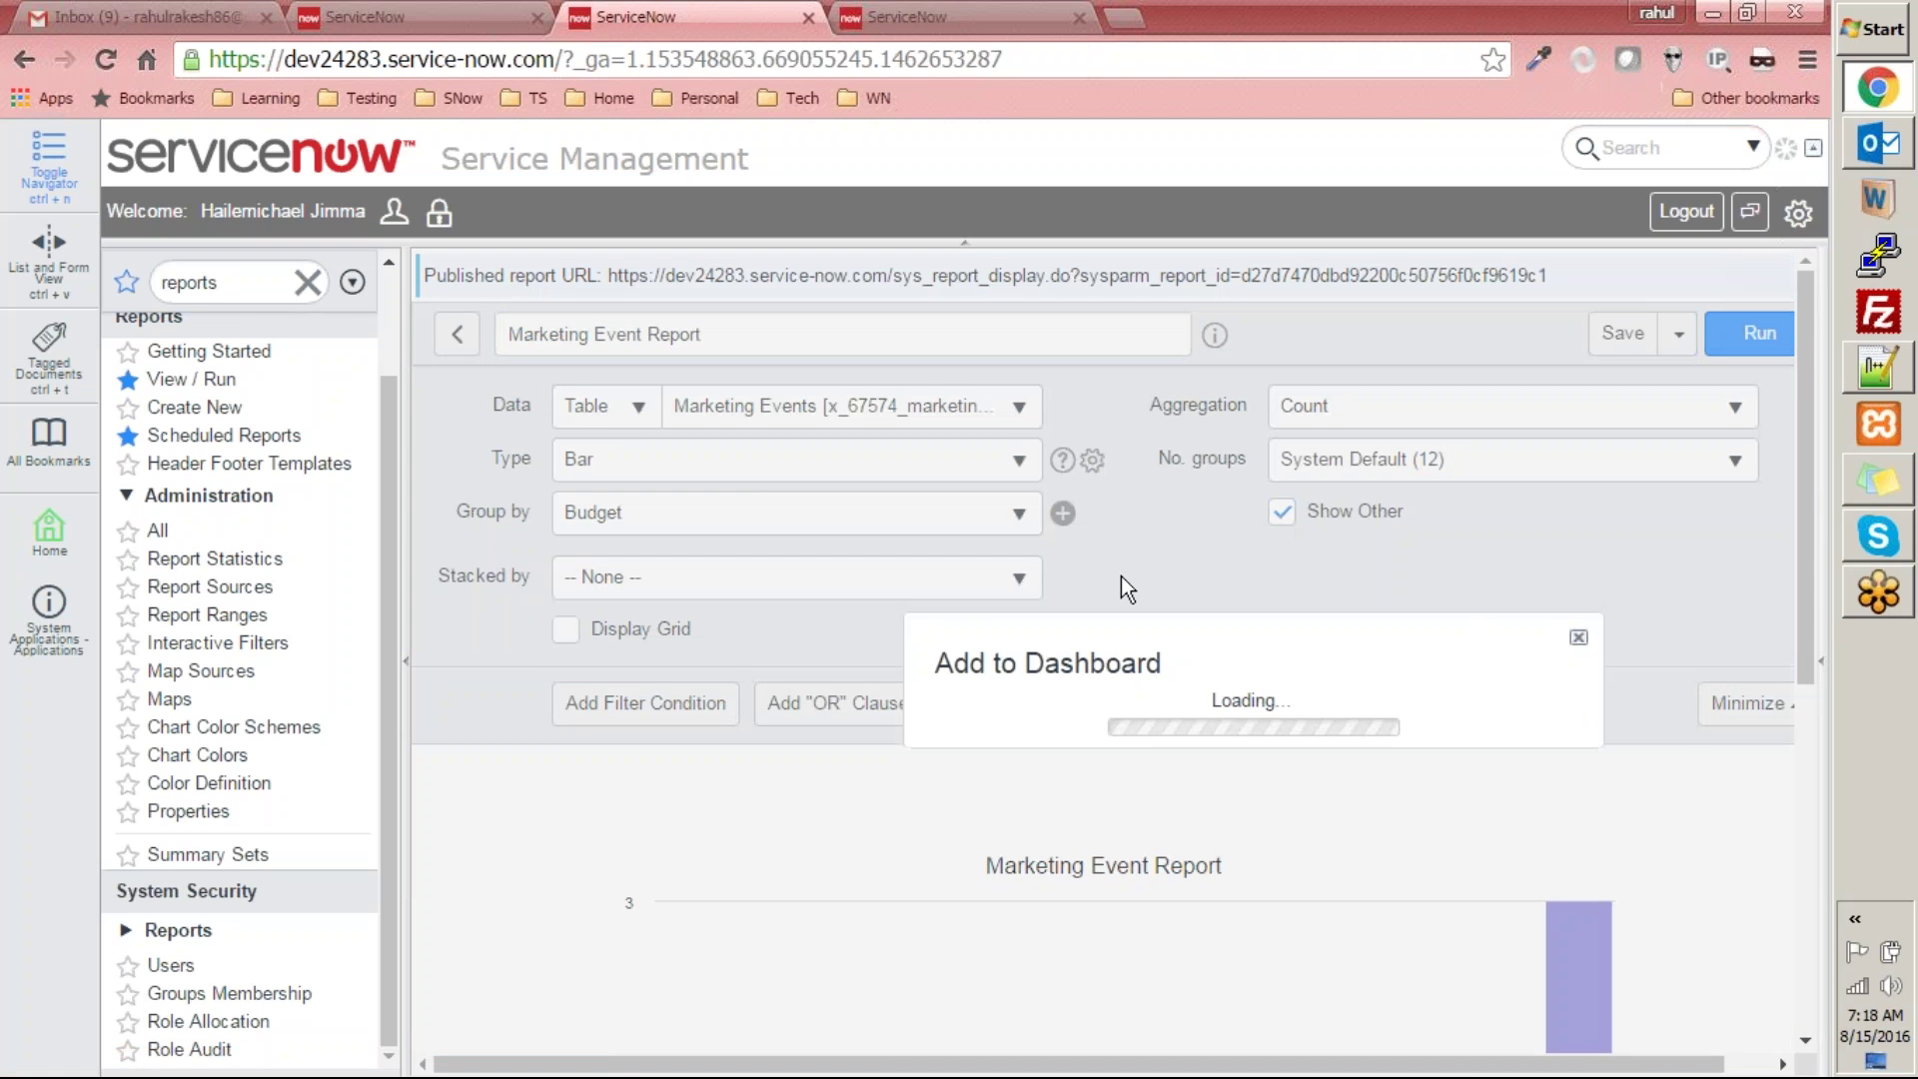
pyautogui.click(1136, 662)
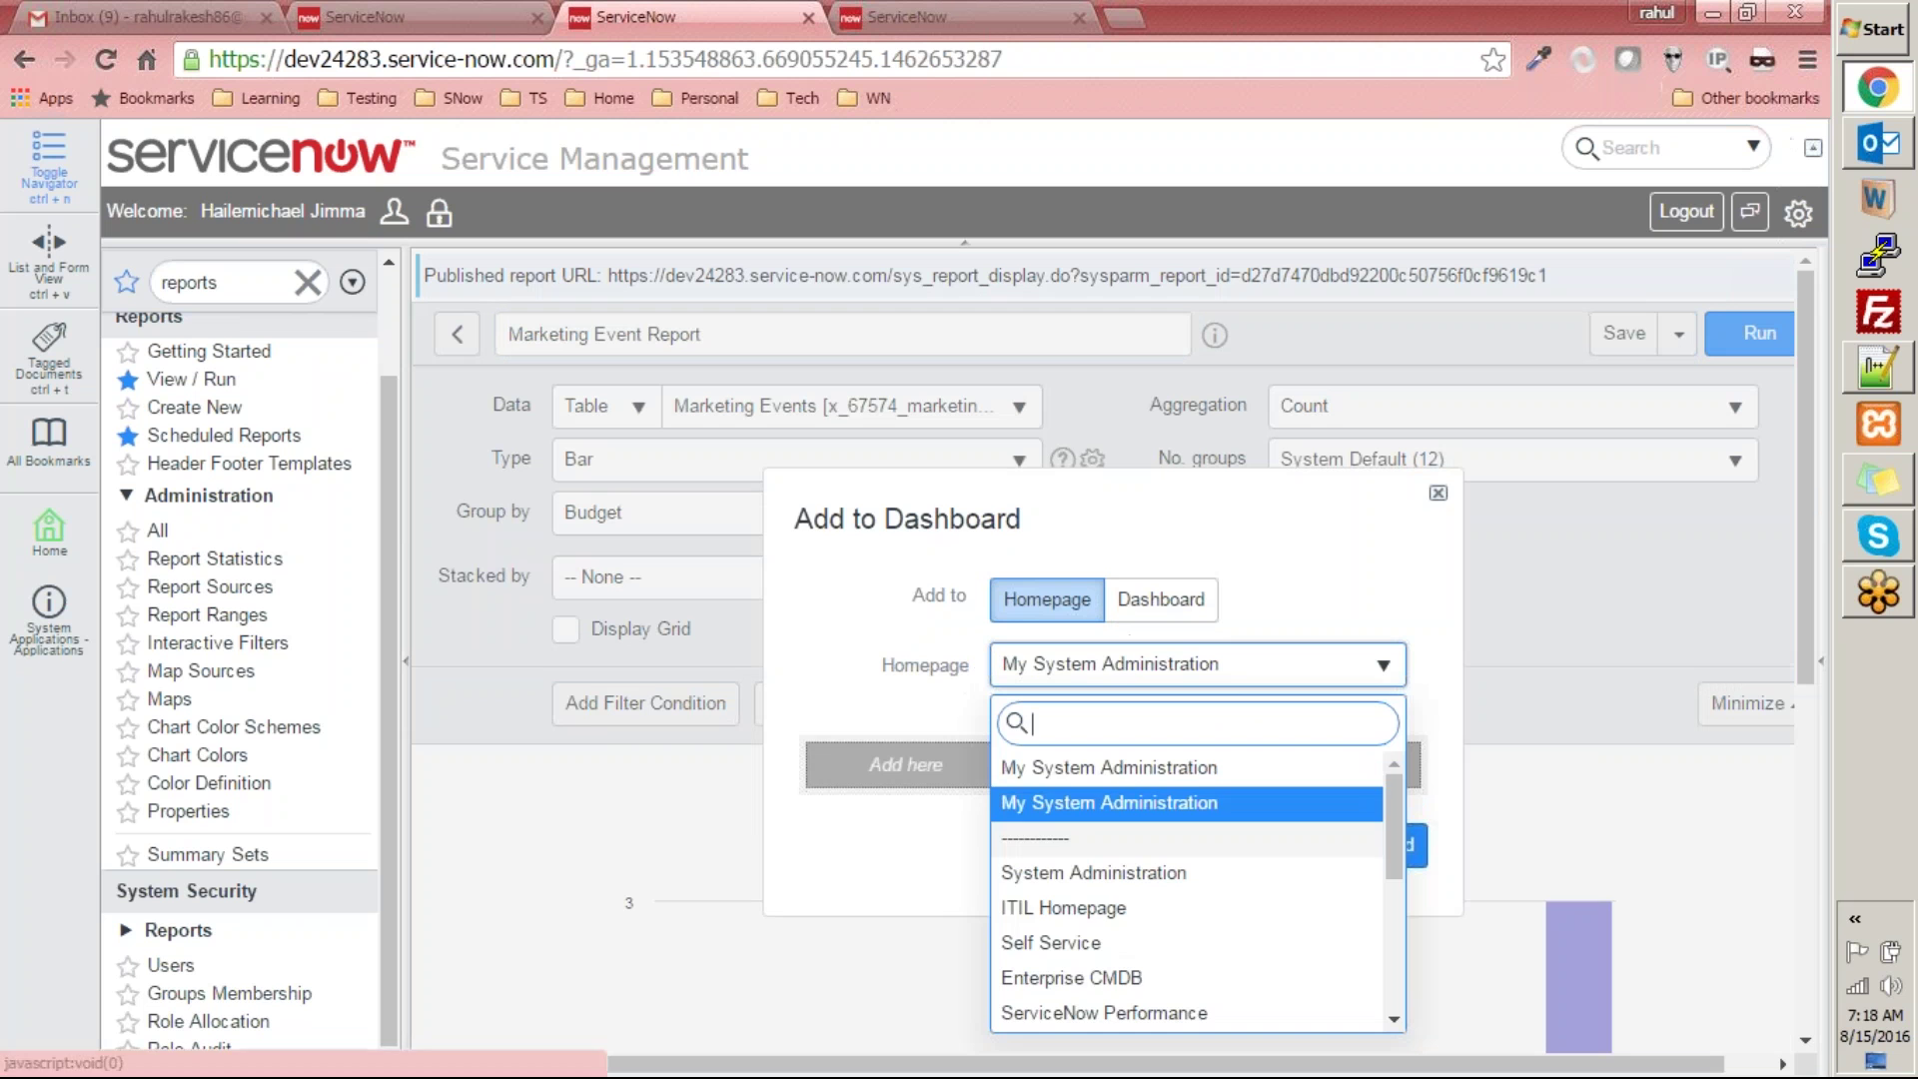
pyautogui.click(1146, 912)
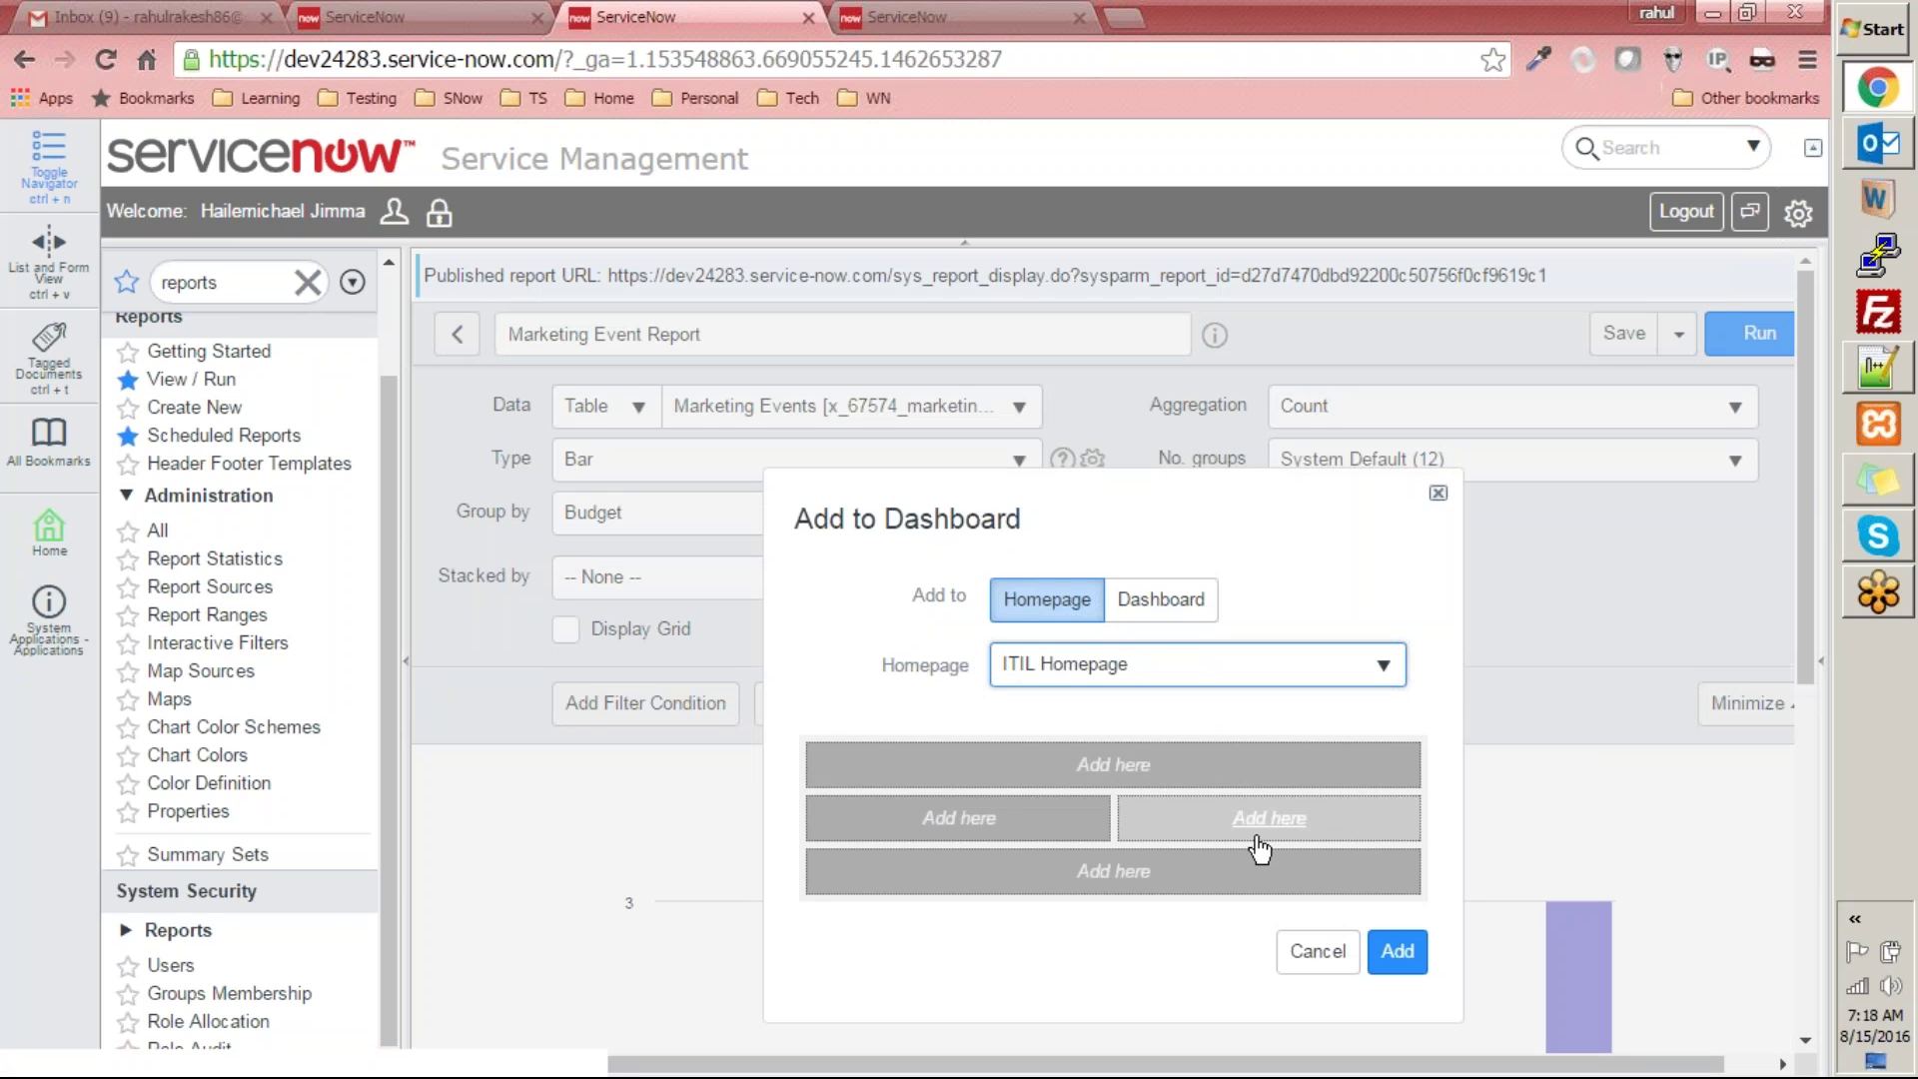
pyautogui.click(1119, 769)
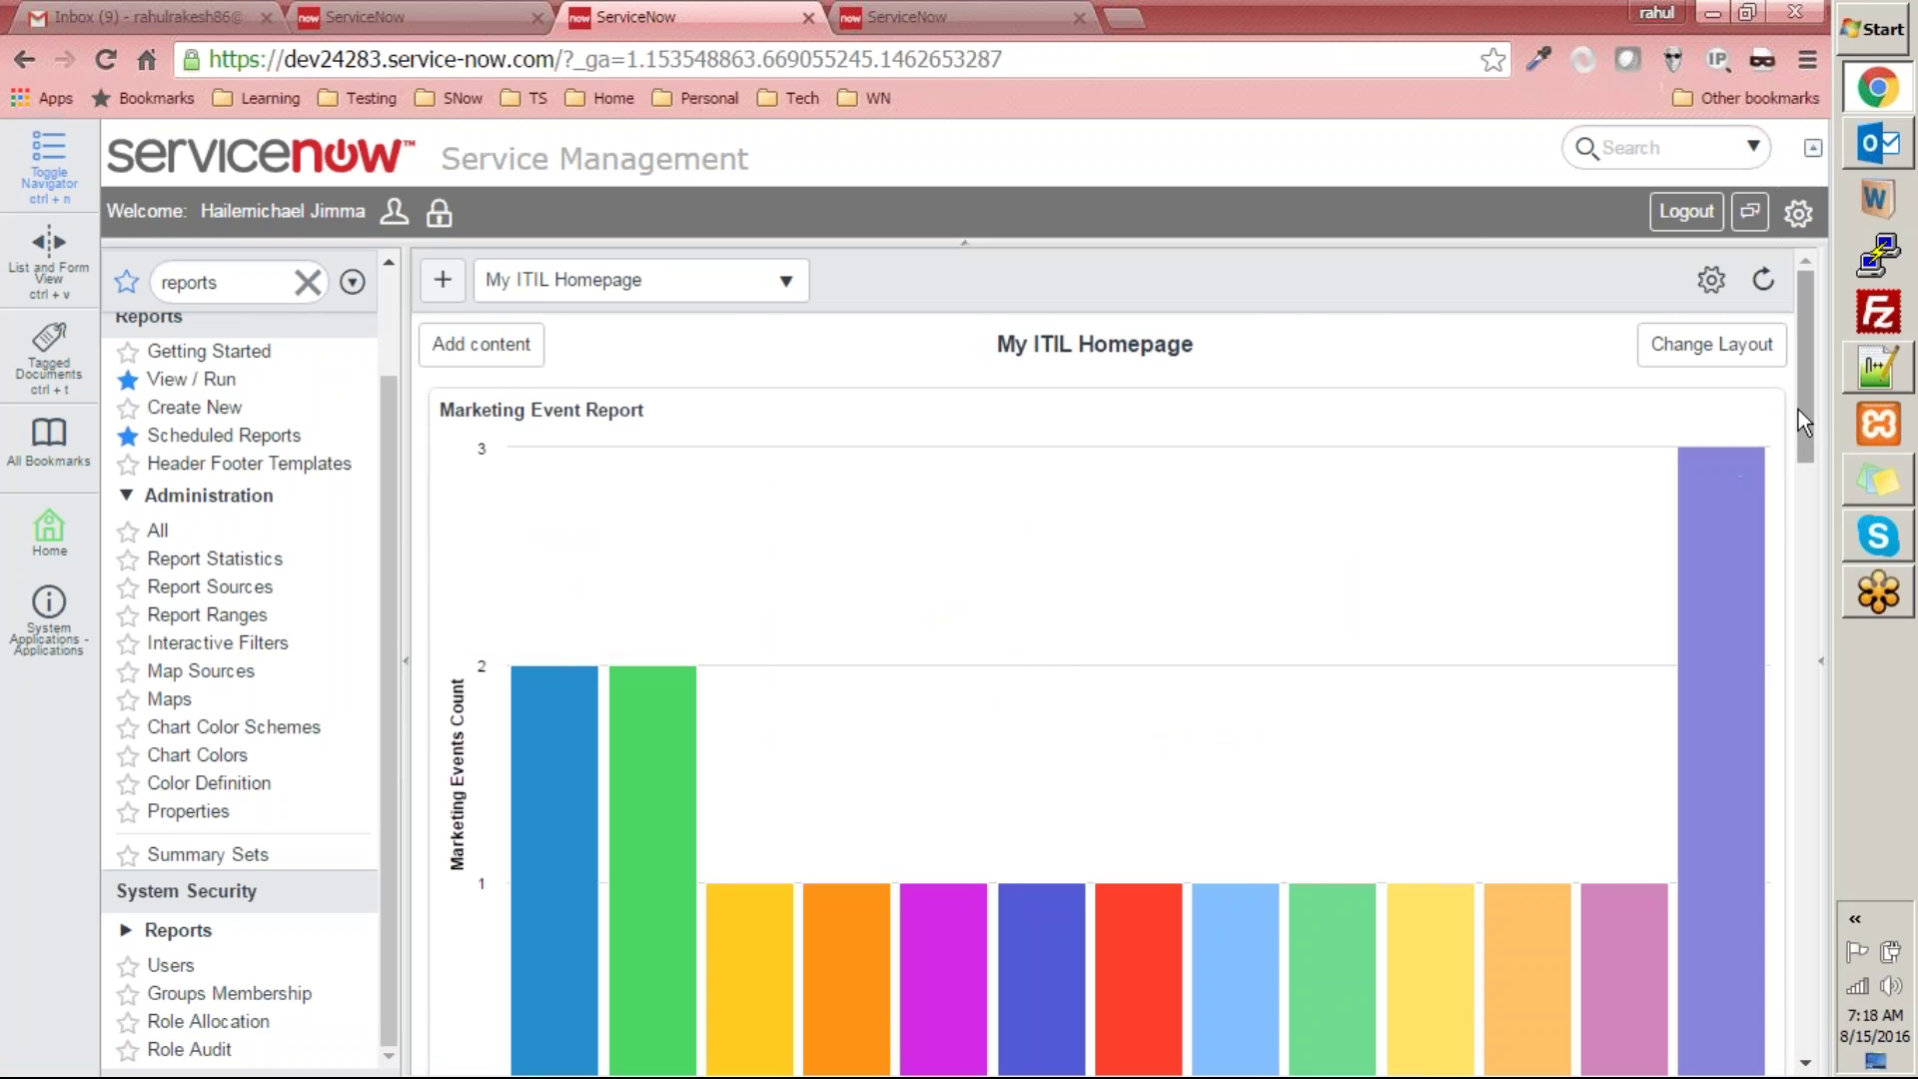
pyautogui.moveTo(1799, 410); pyautogui.dragTo(1864, 335)
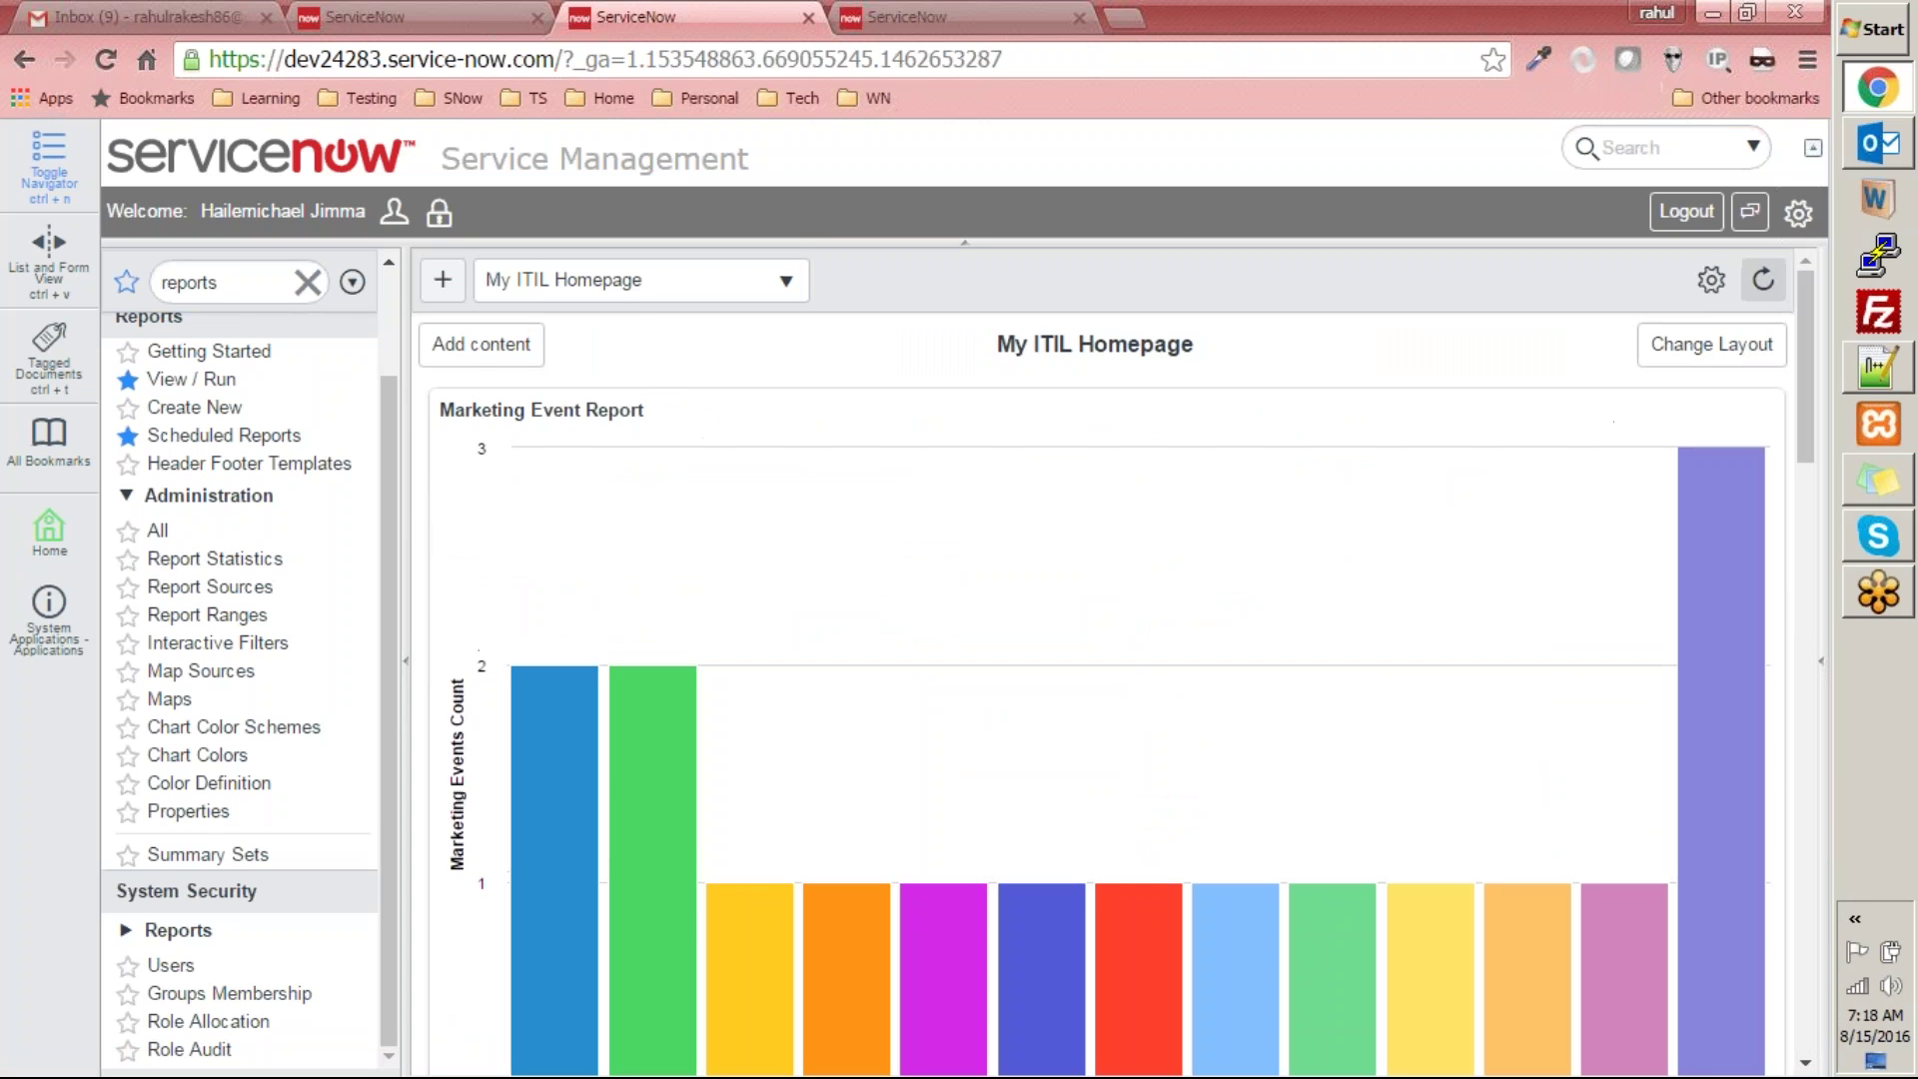
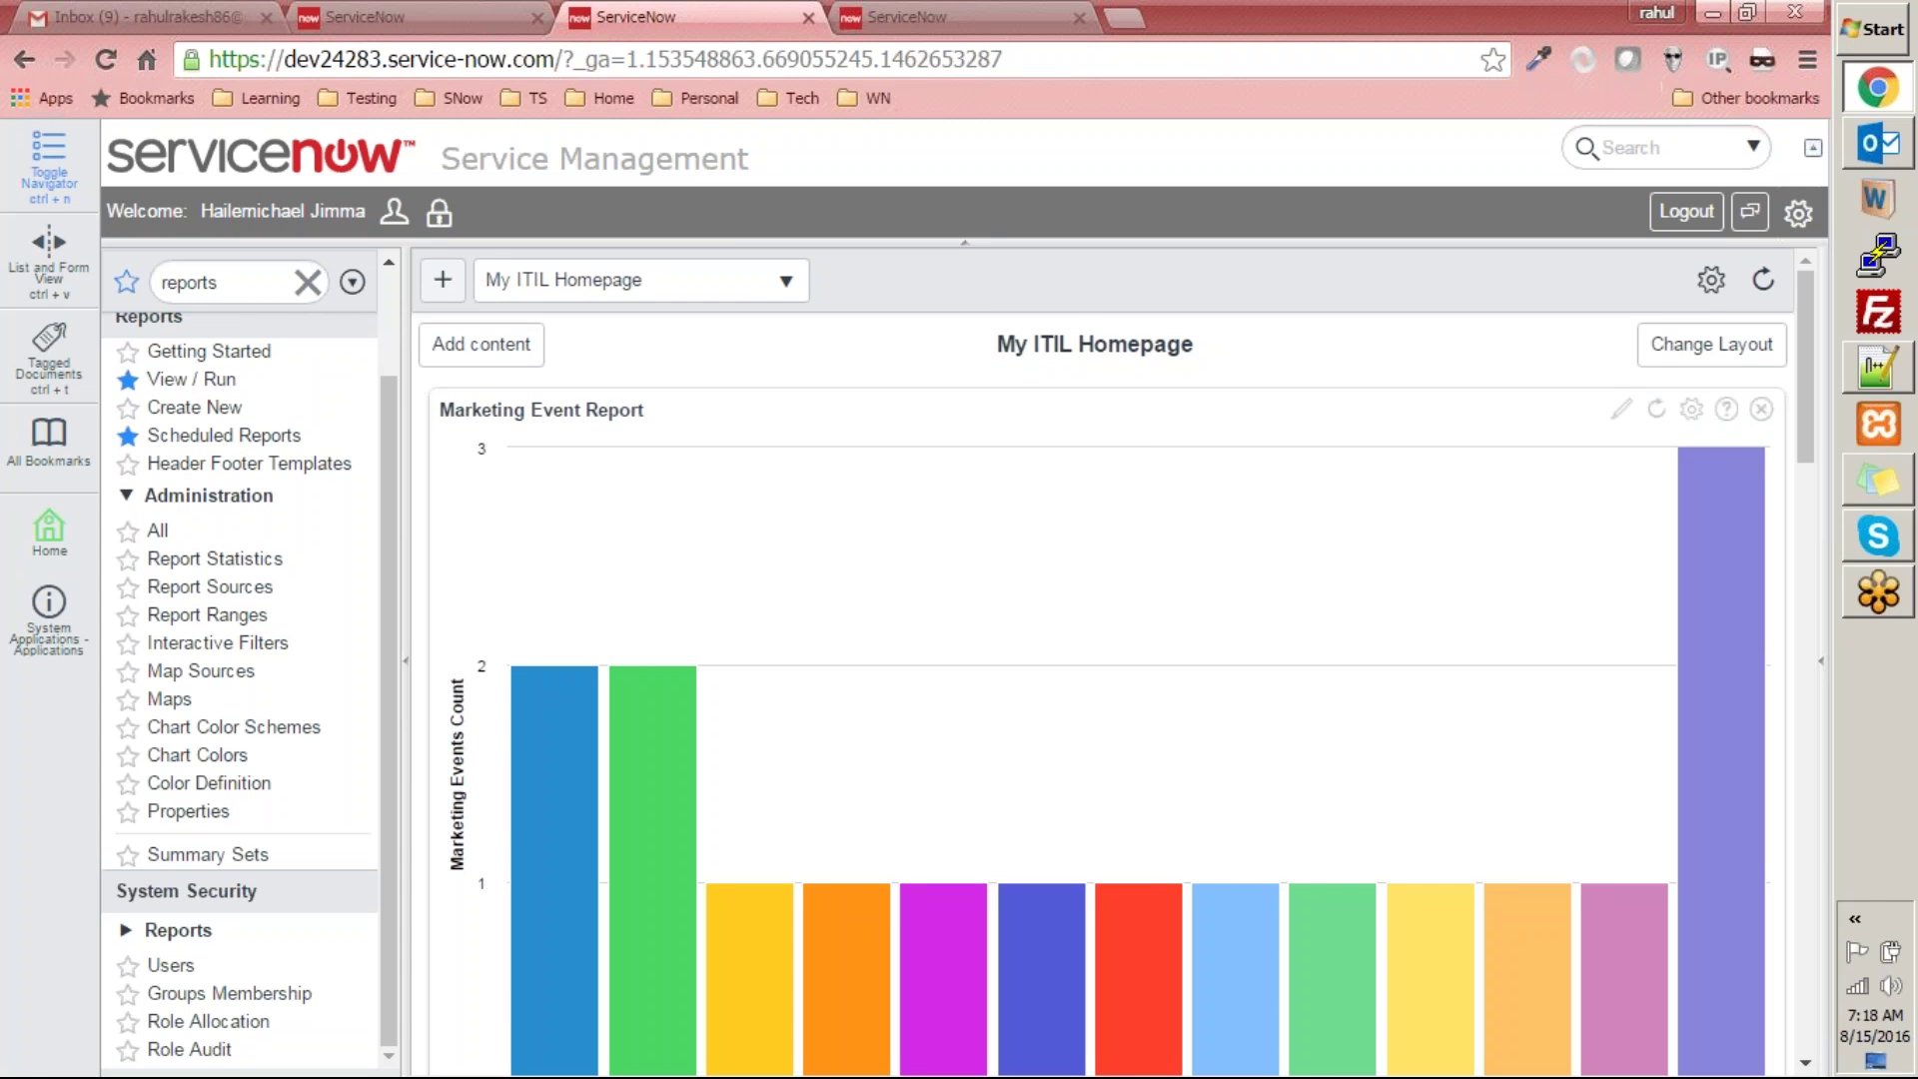
# - Refresh the Marketing Event Report chart on the homepage
pyautogui.click(1657, 411)
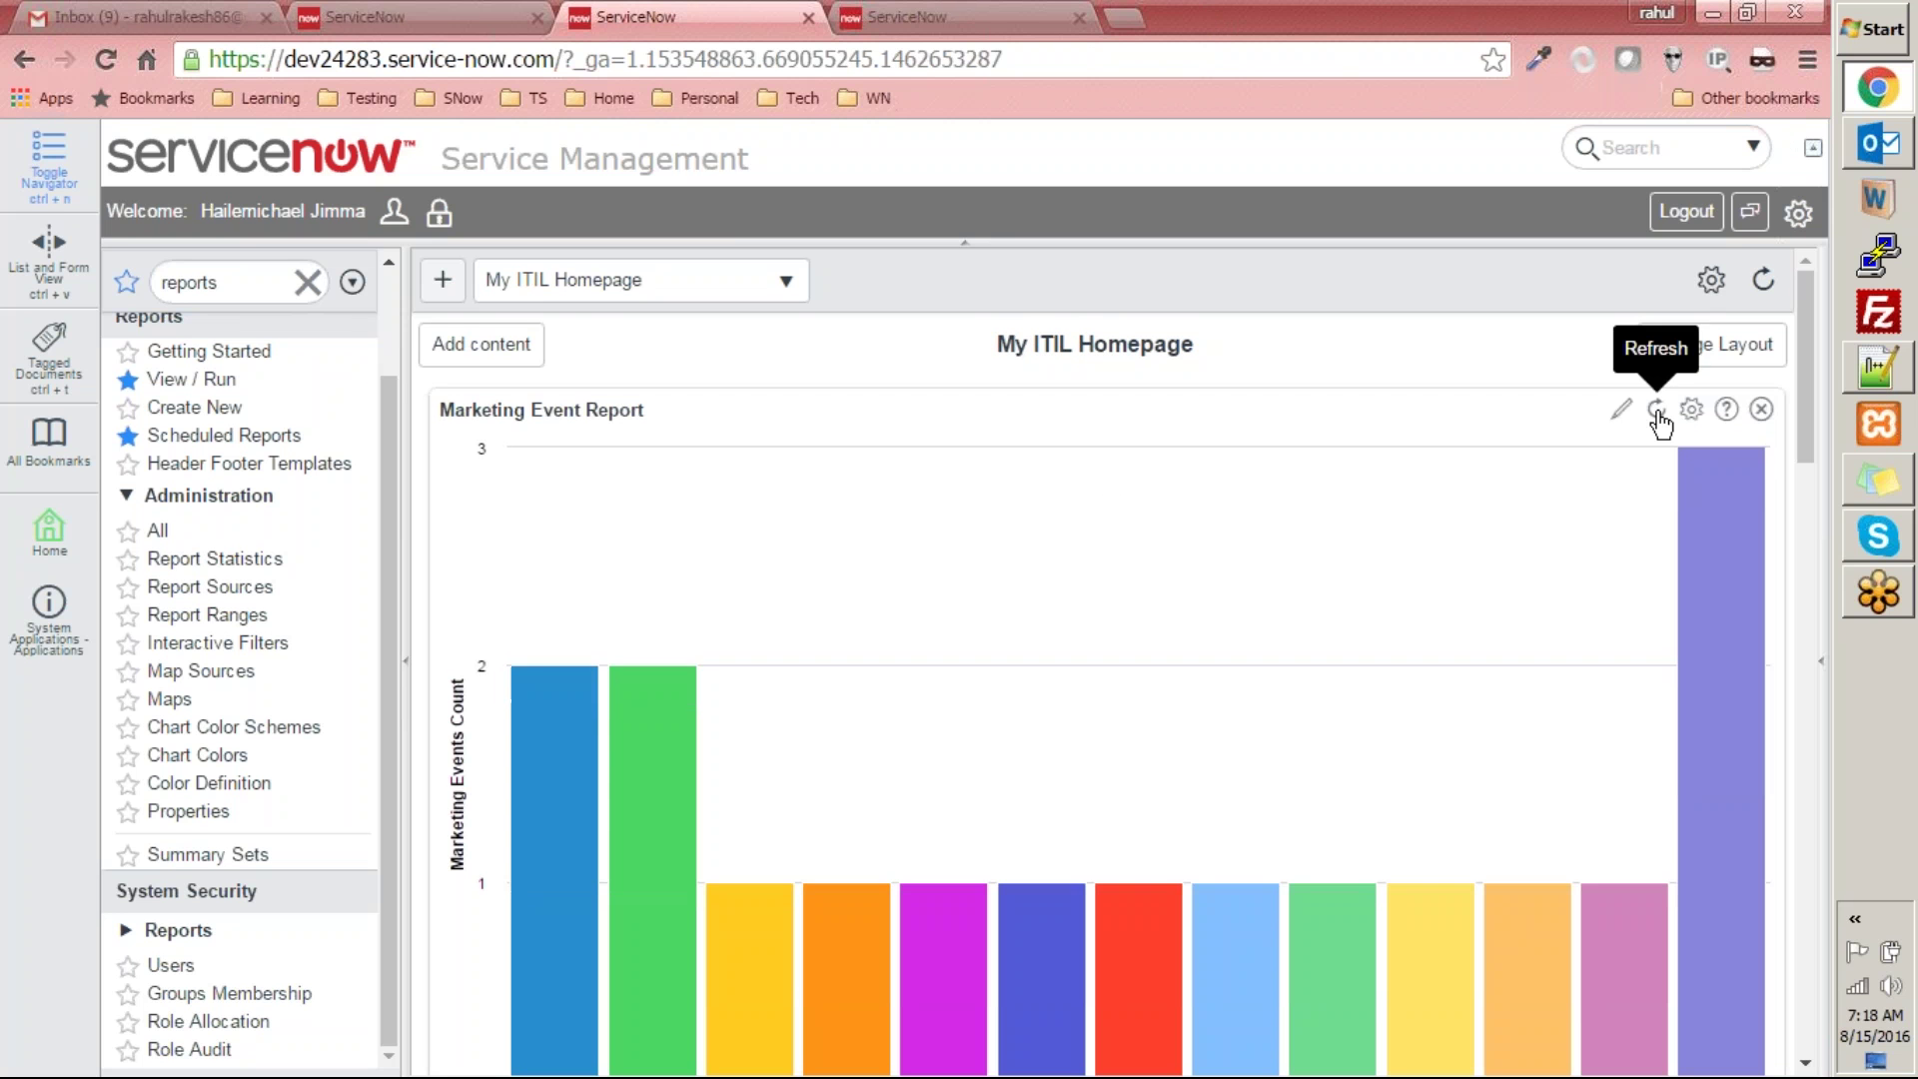
pyautogui.scroll(-10, 1660, 421)
pyautogui.scroll(2, 1657, 404)
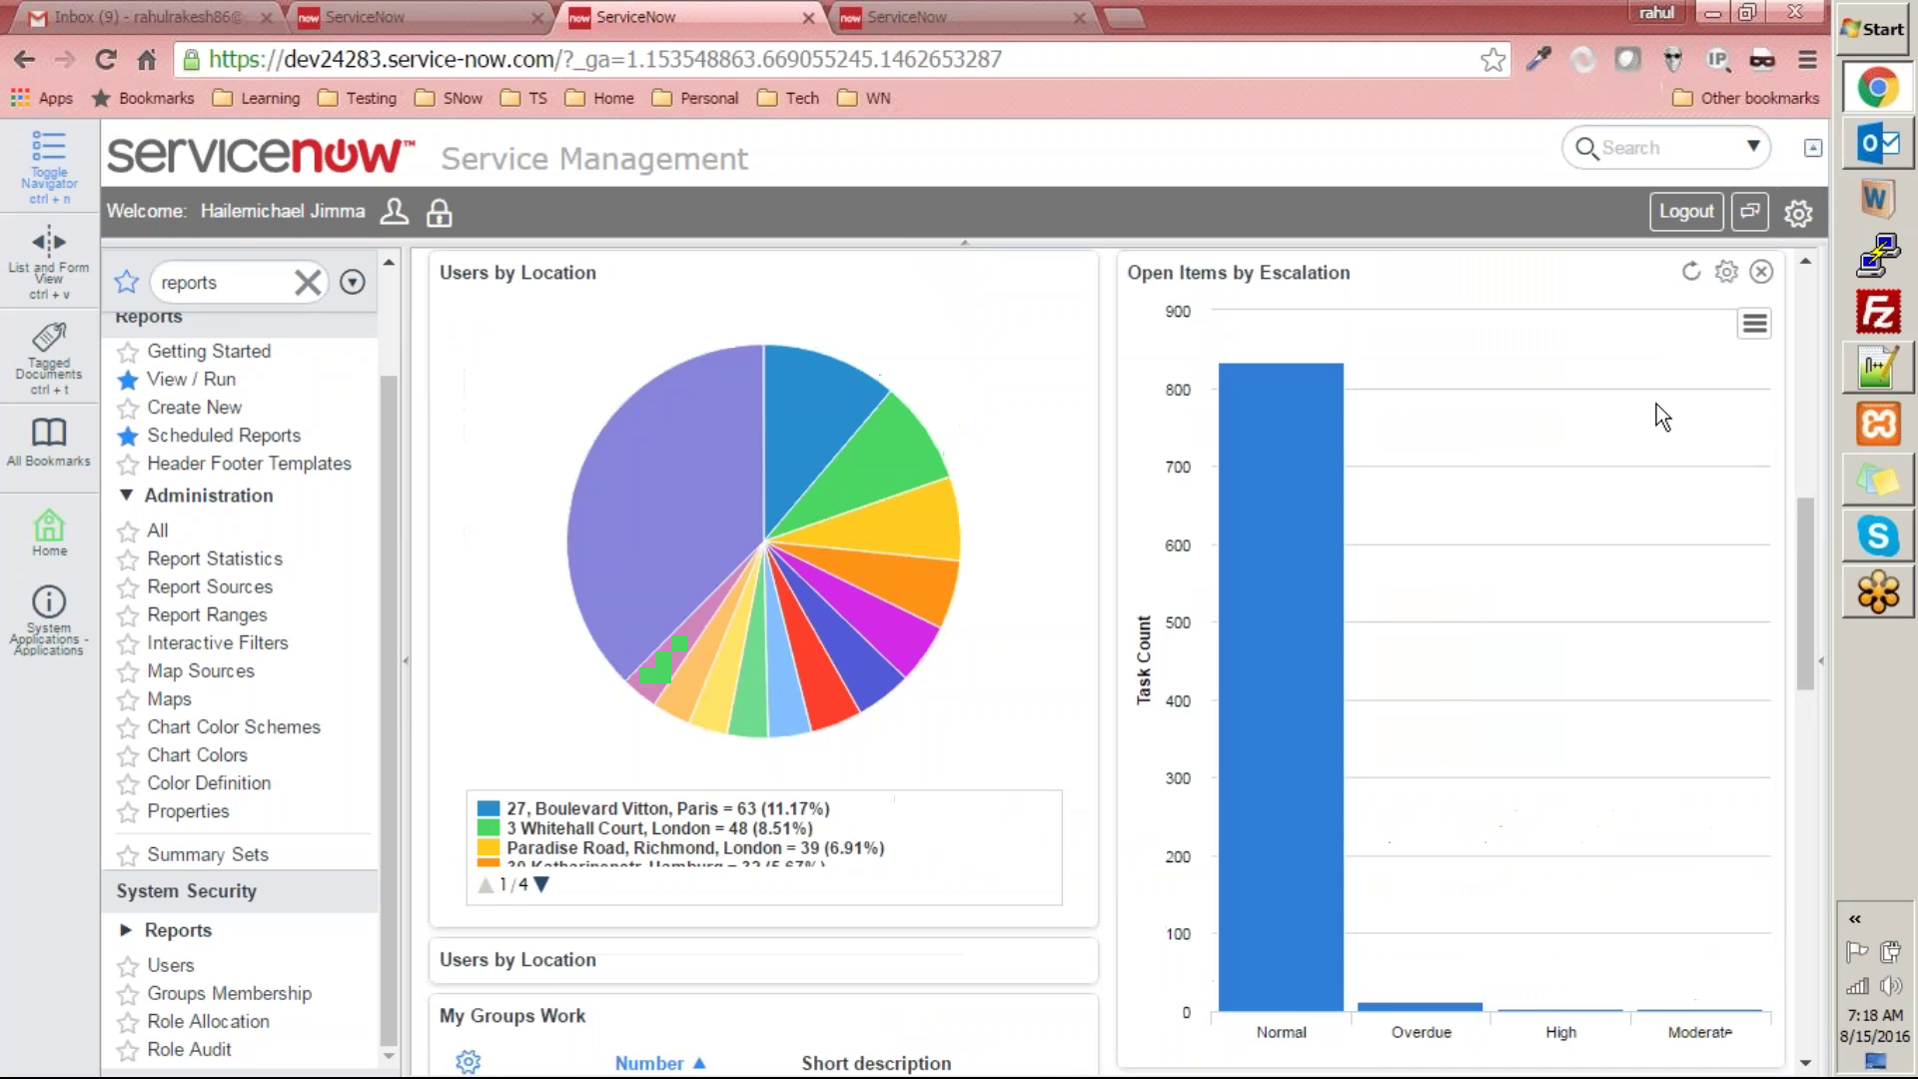
pyautogui.scroll(8, 1656, 404)
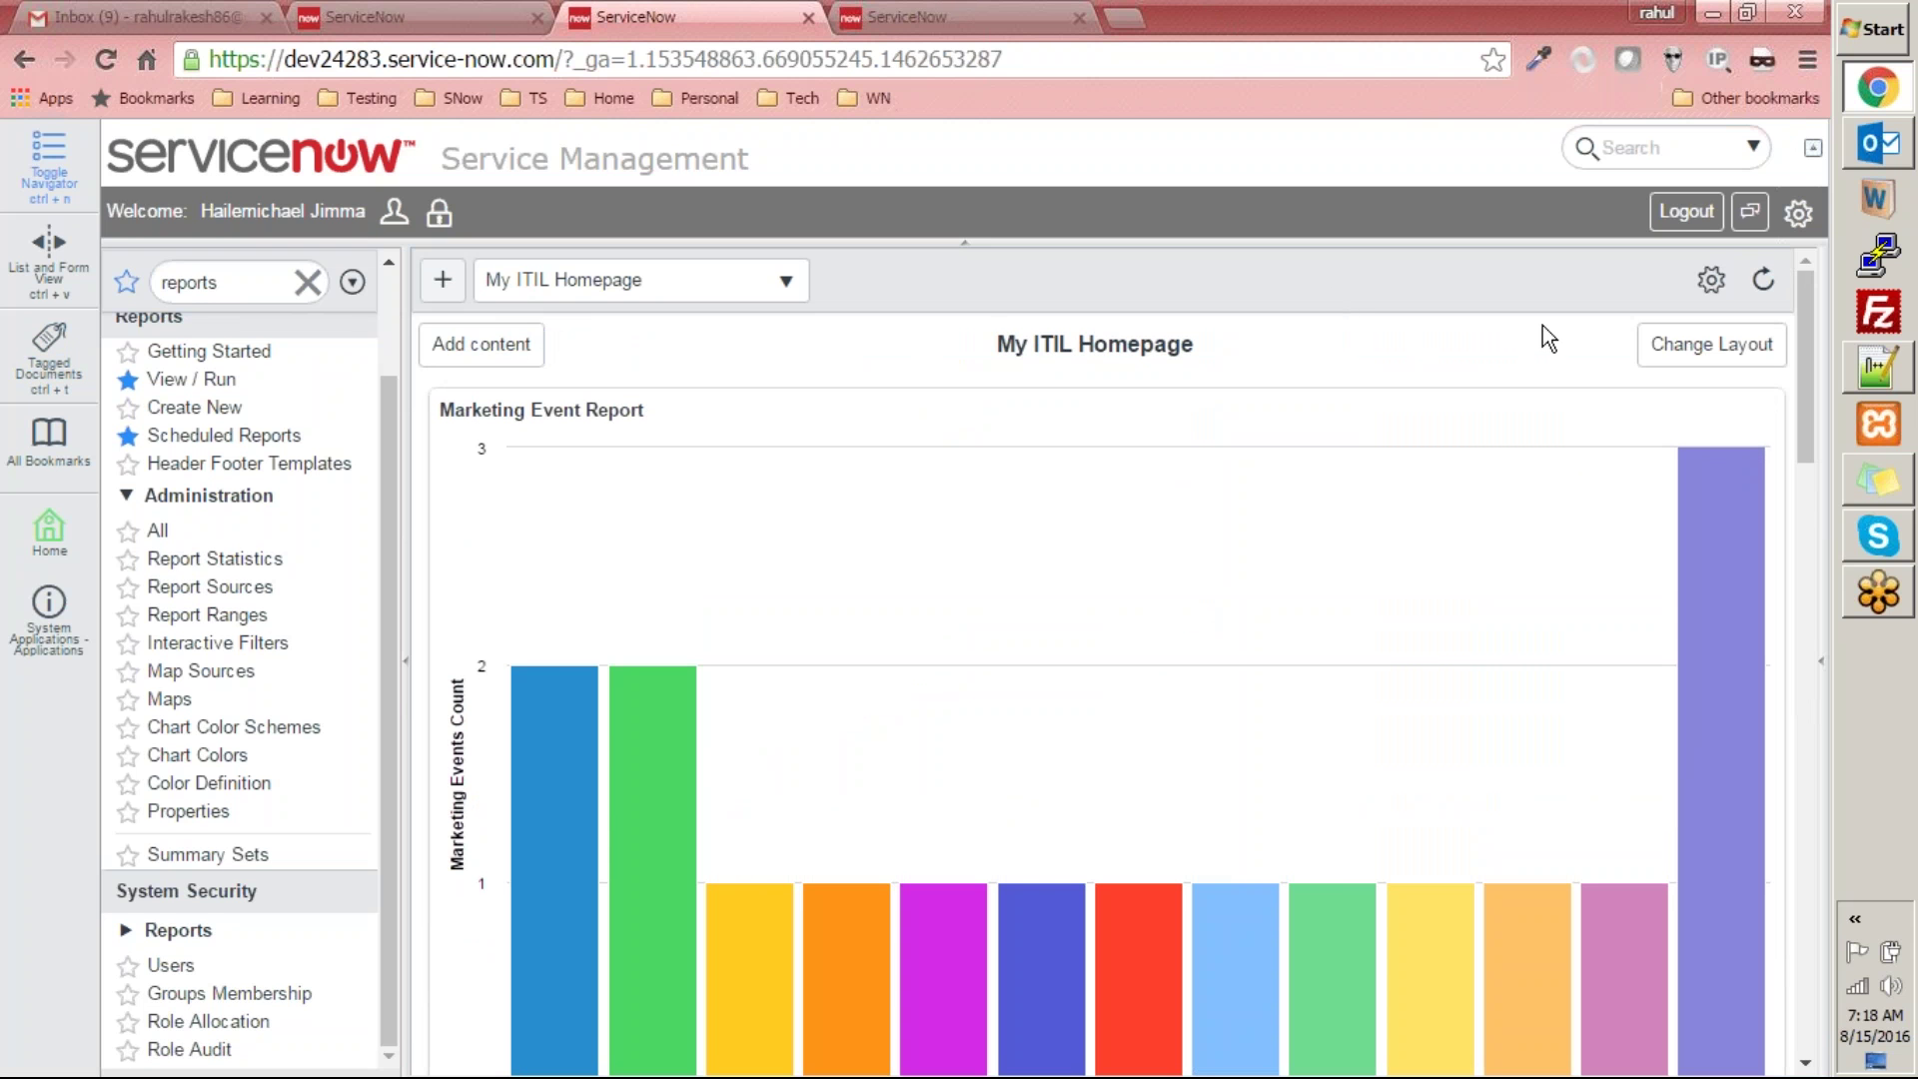
# - Sort all reports by Scheduled descending, open Marketing Event Report and show its save options
pyautogui.click(193, 388)
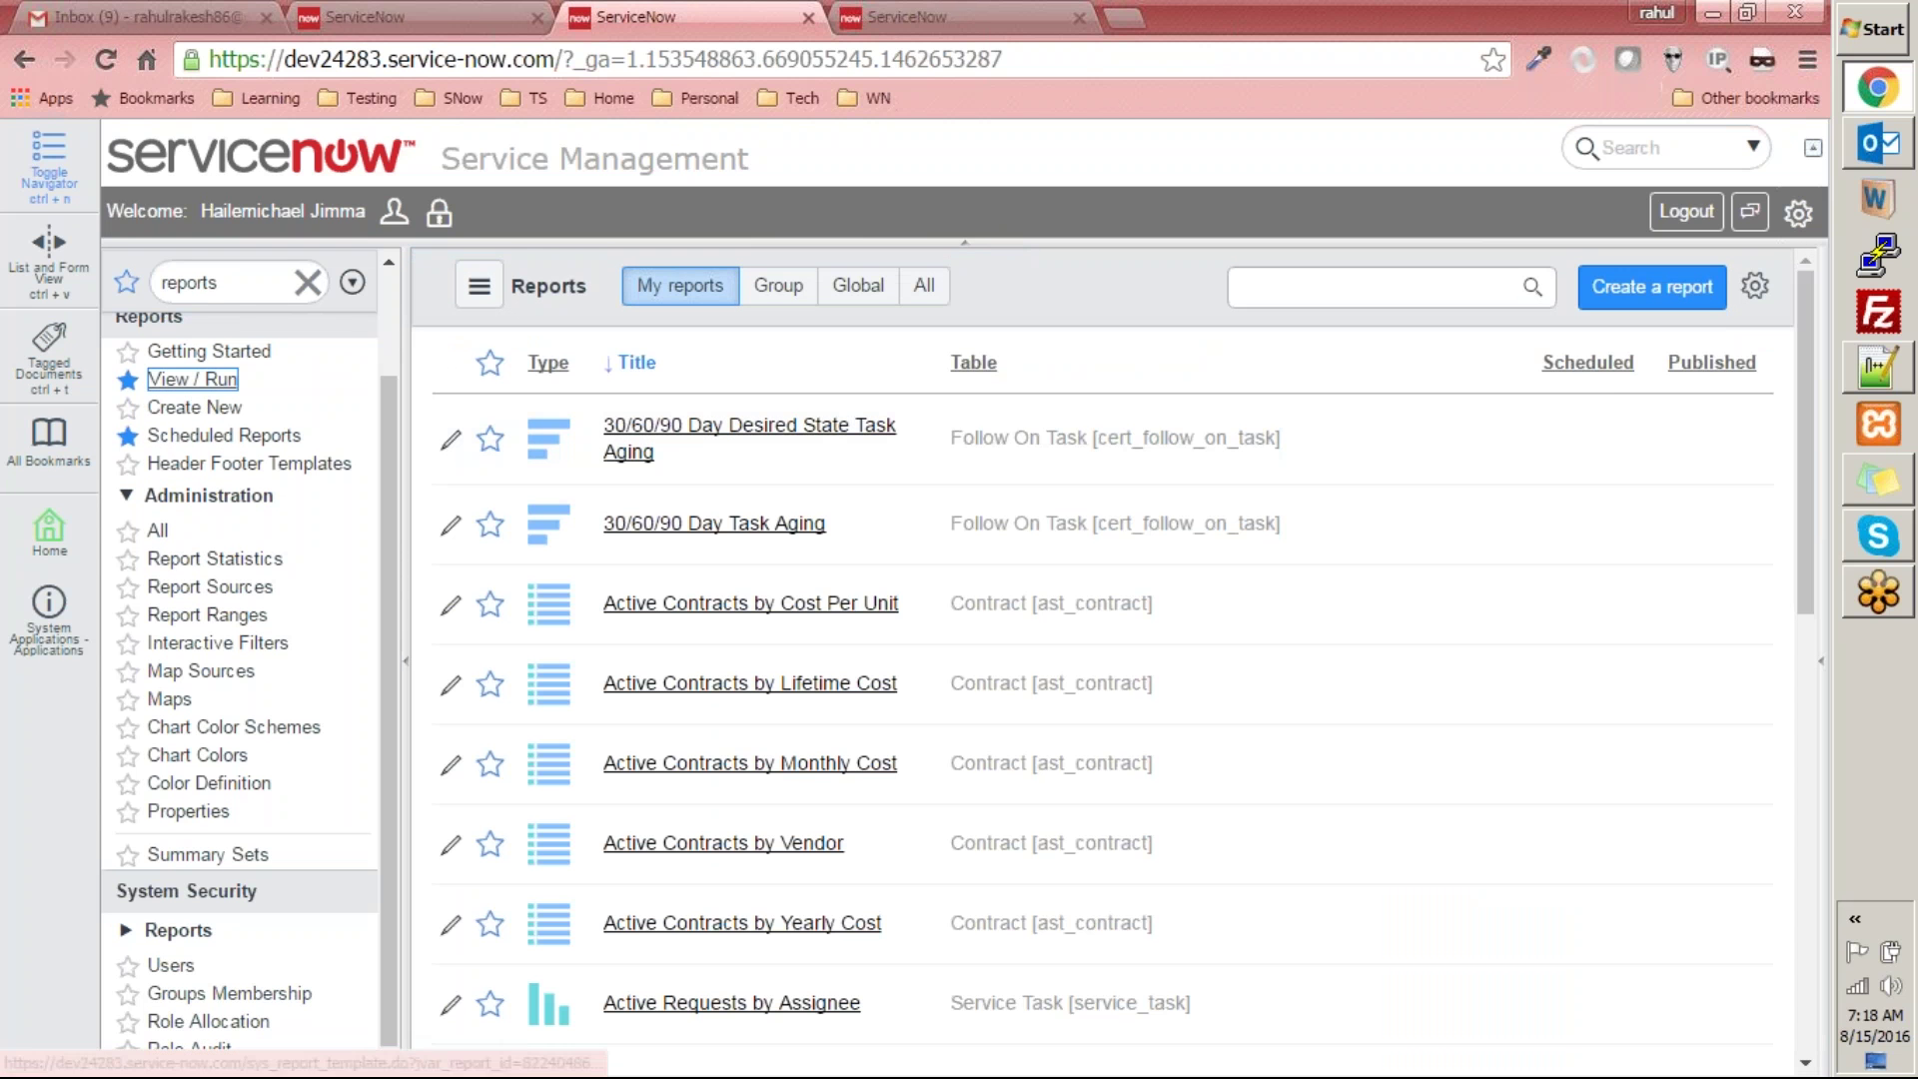
pyautogui.click(1609, 365)
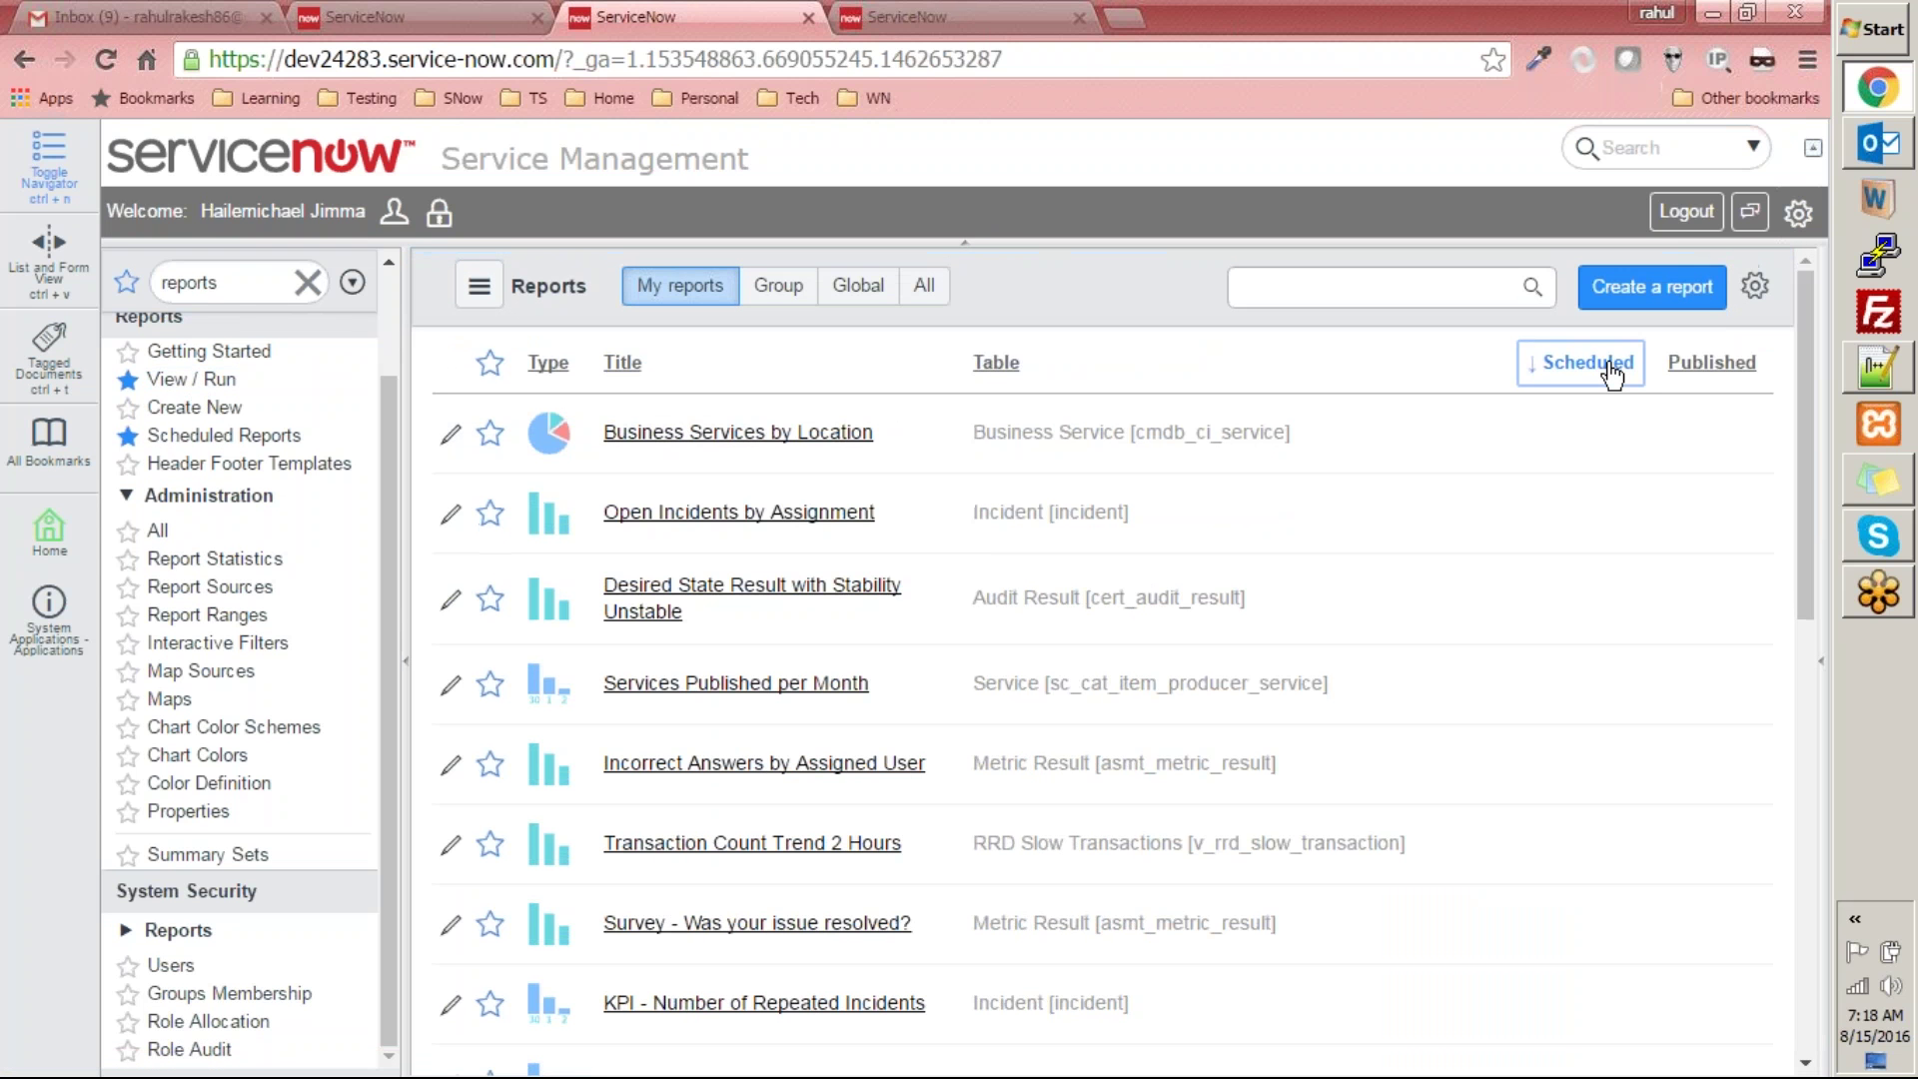
pyautogui.click(1609, 364)
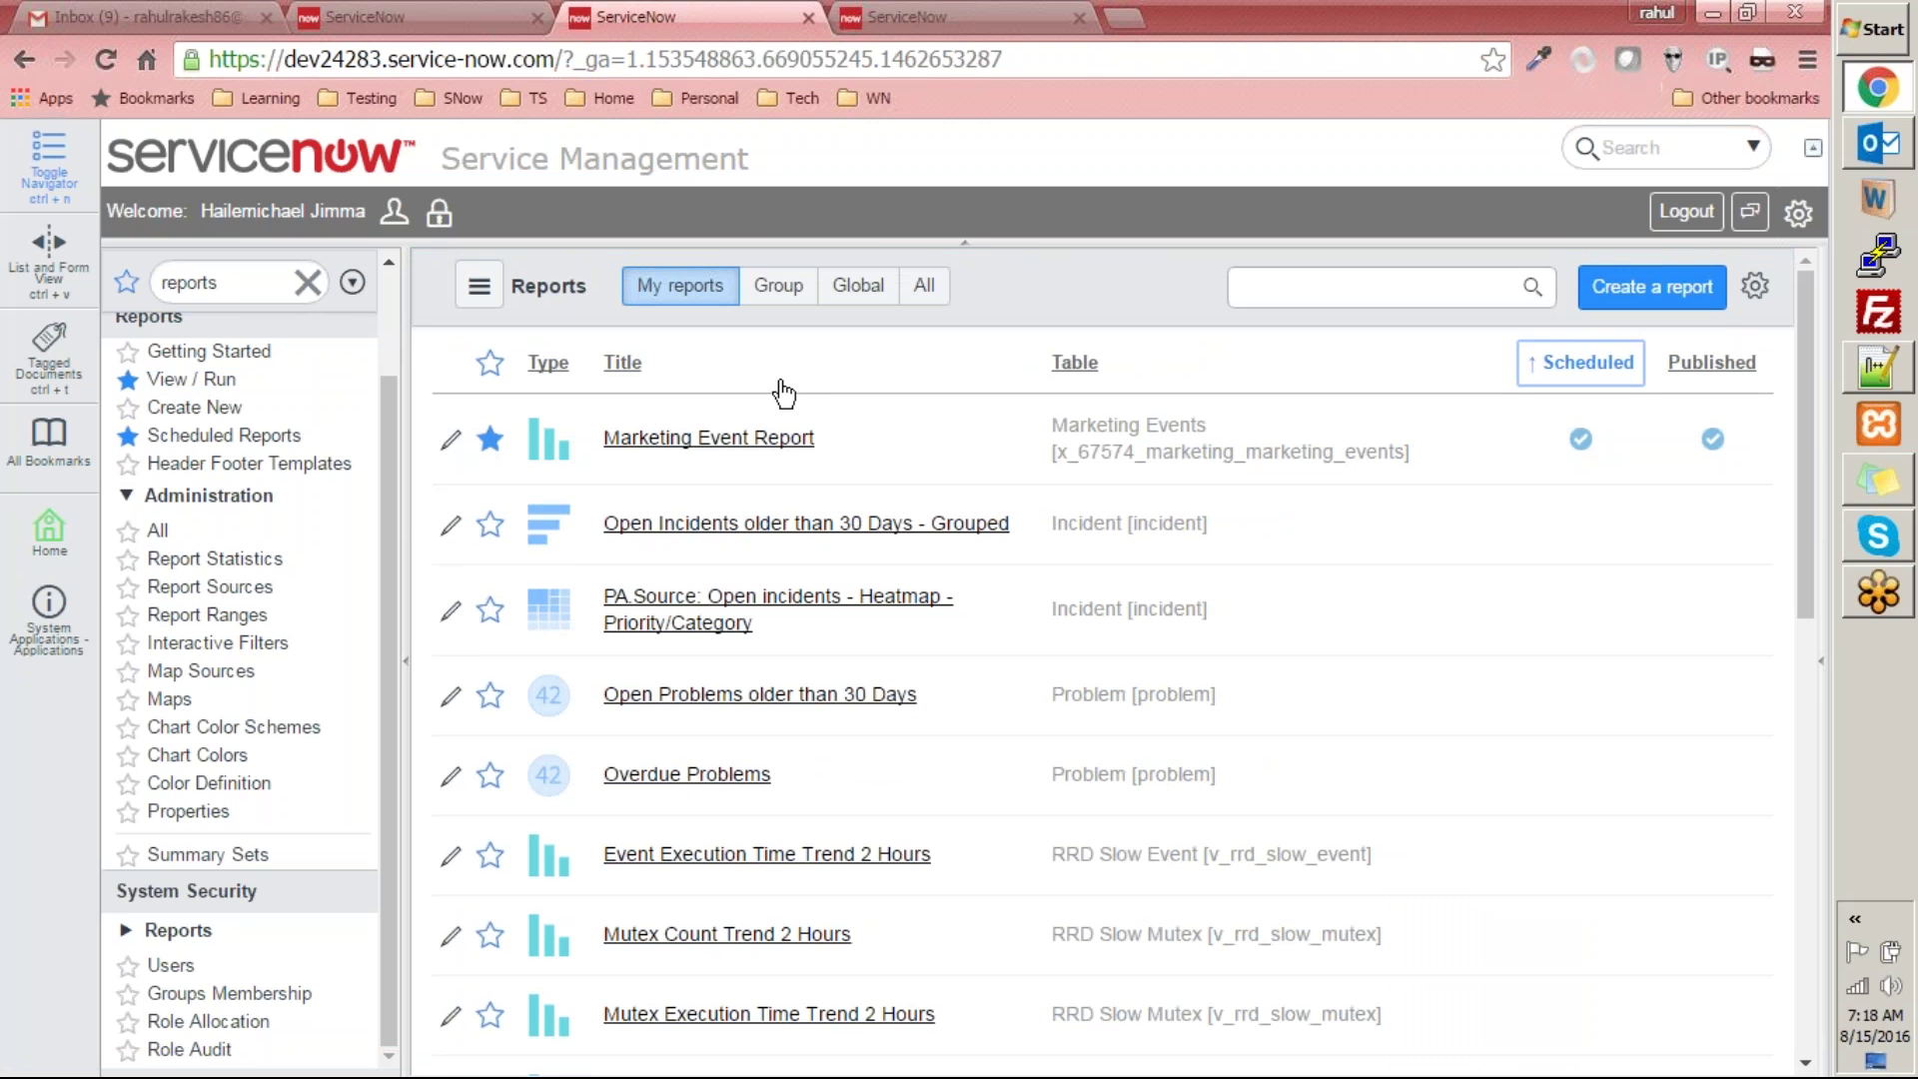
pyautogui.click(788, 442)
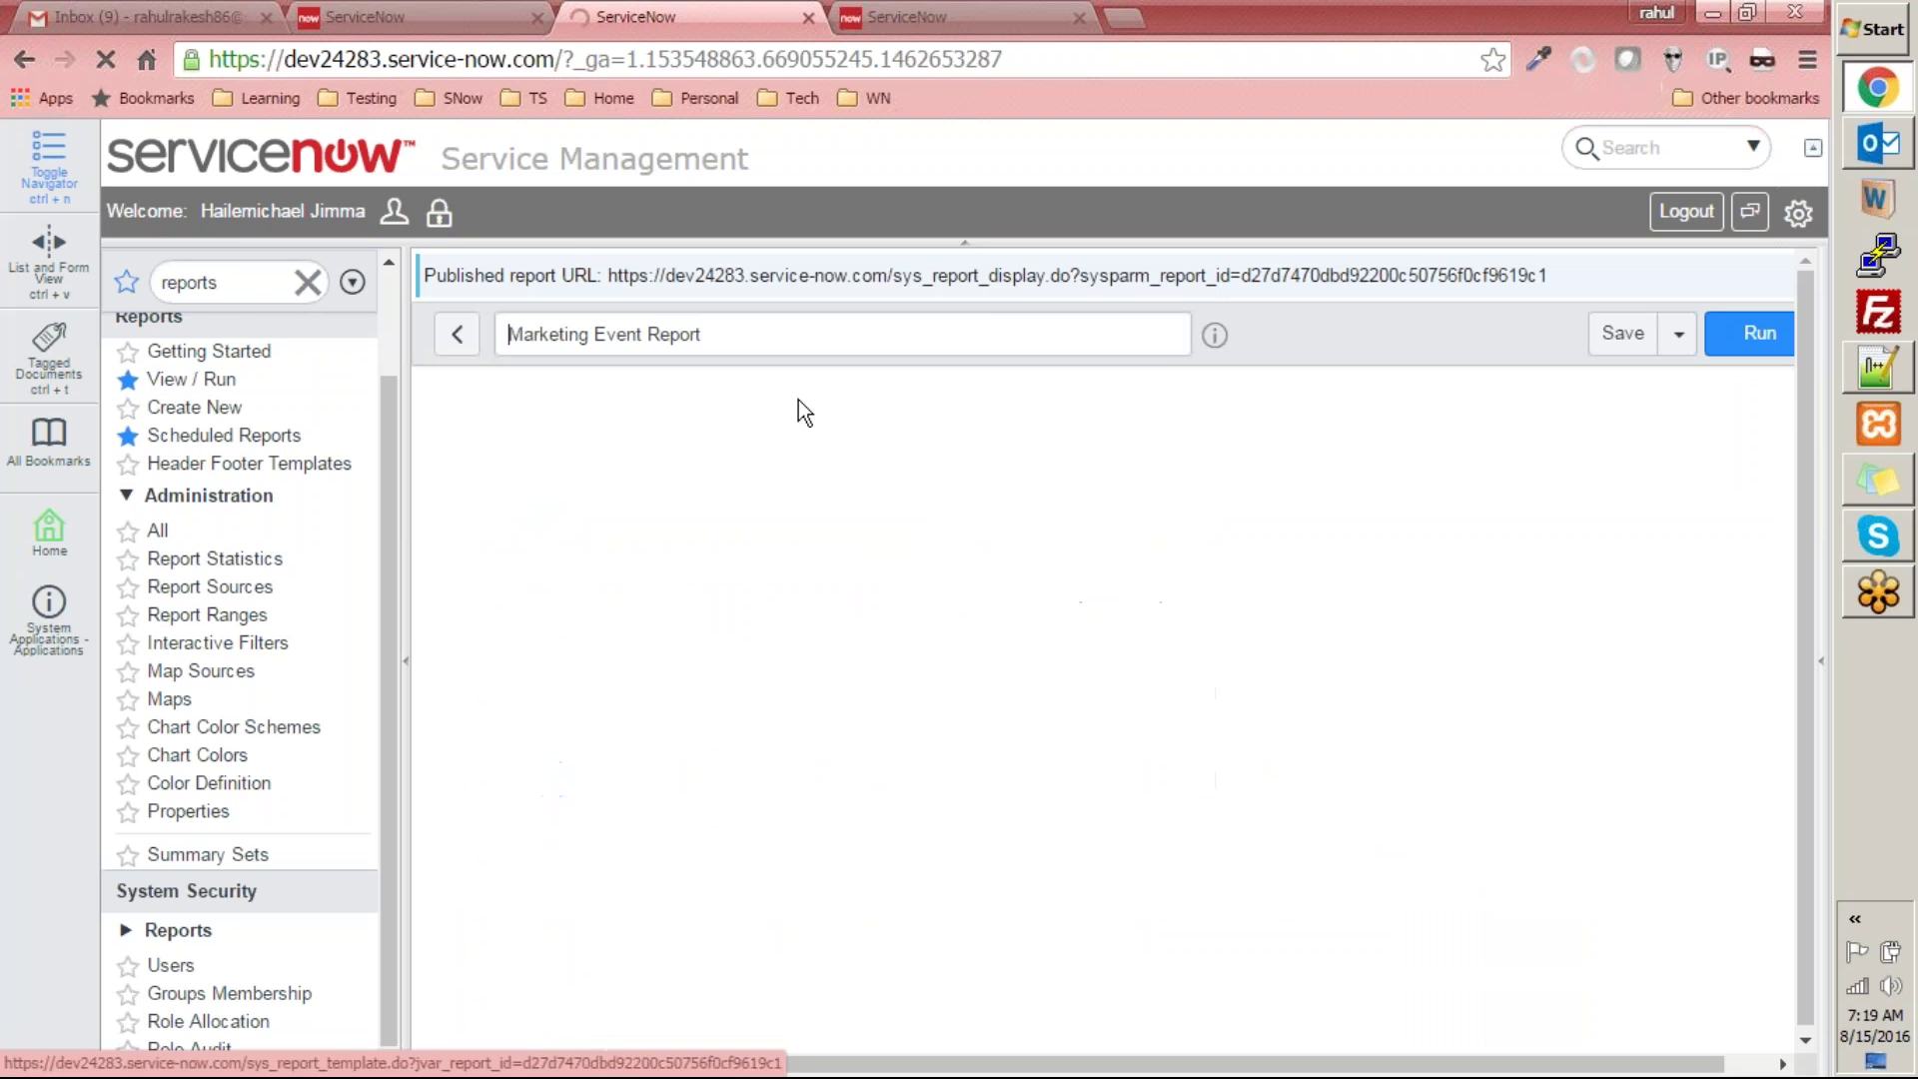
pyautogui.moveTo(1807, 456); pyautogui.dragTo(1822, 343)
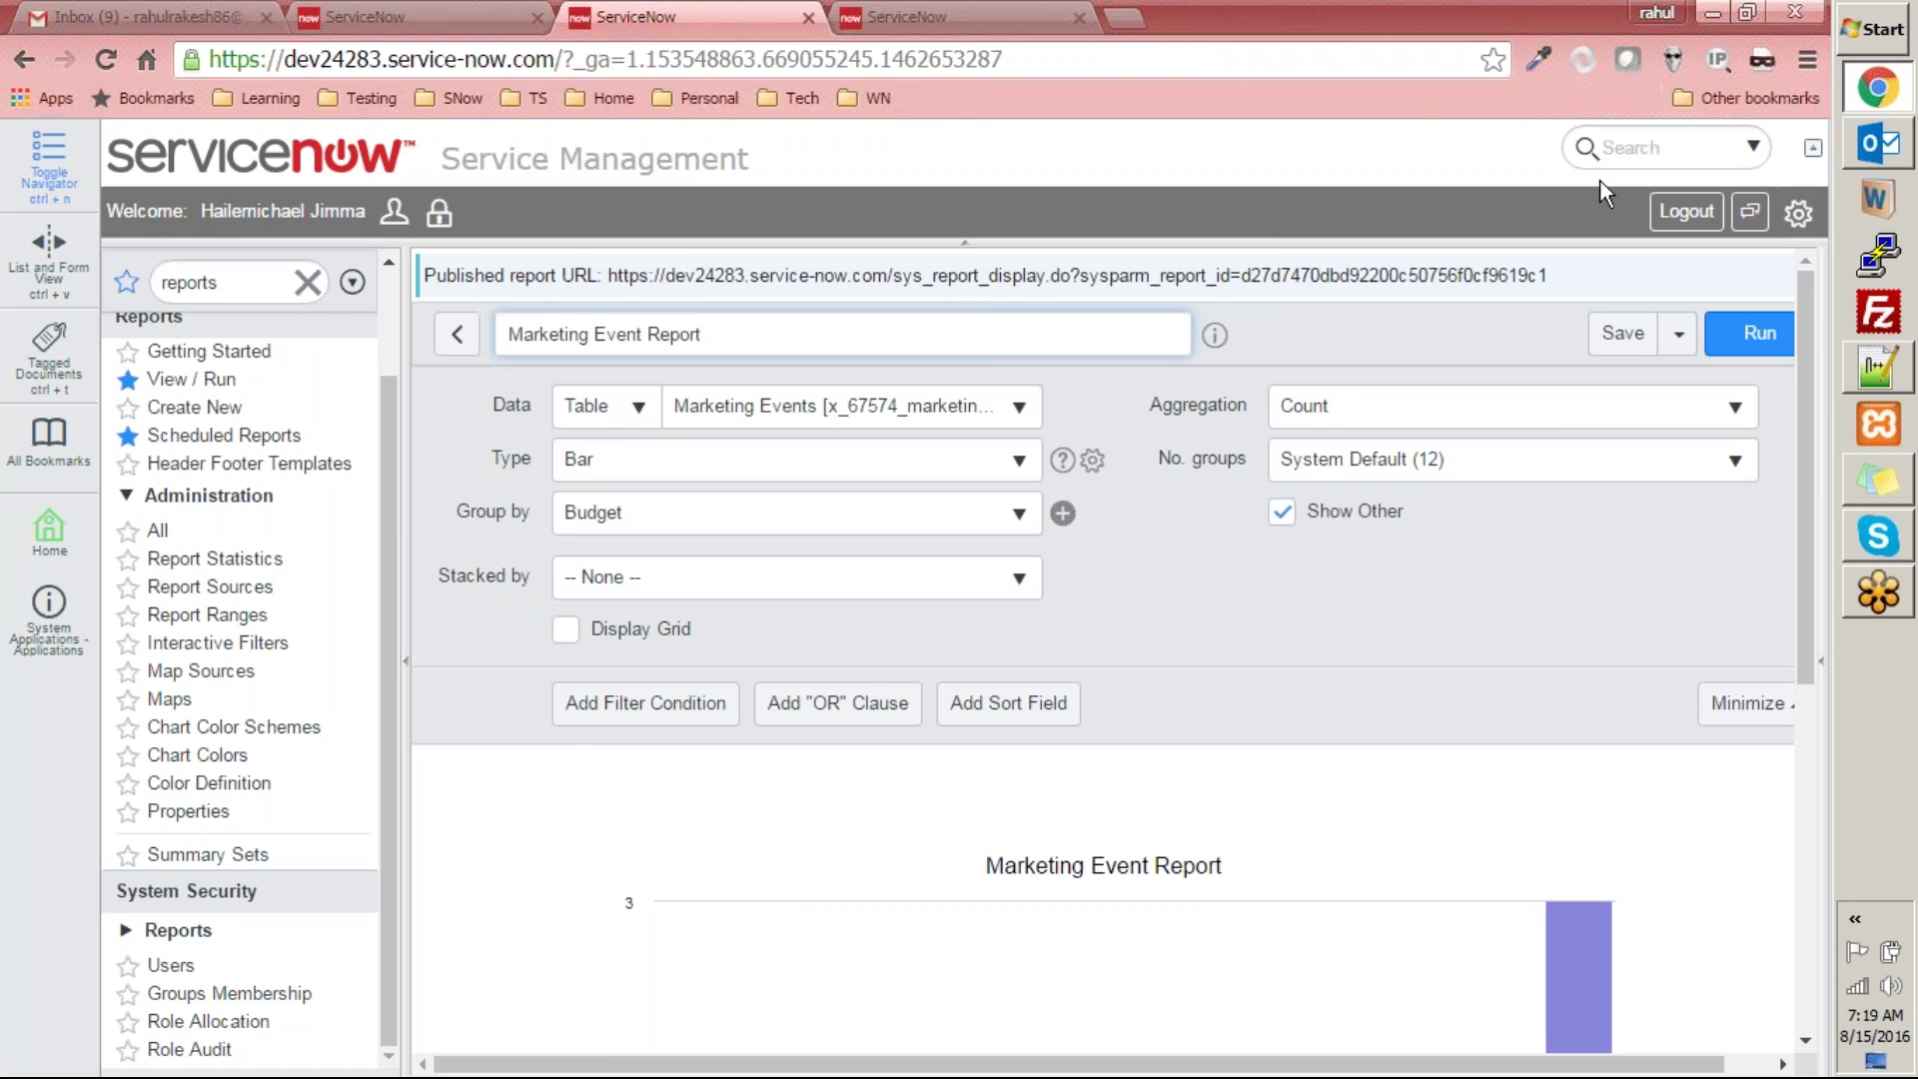
pyautogui.click(1691, 340)
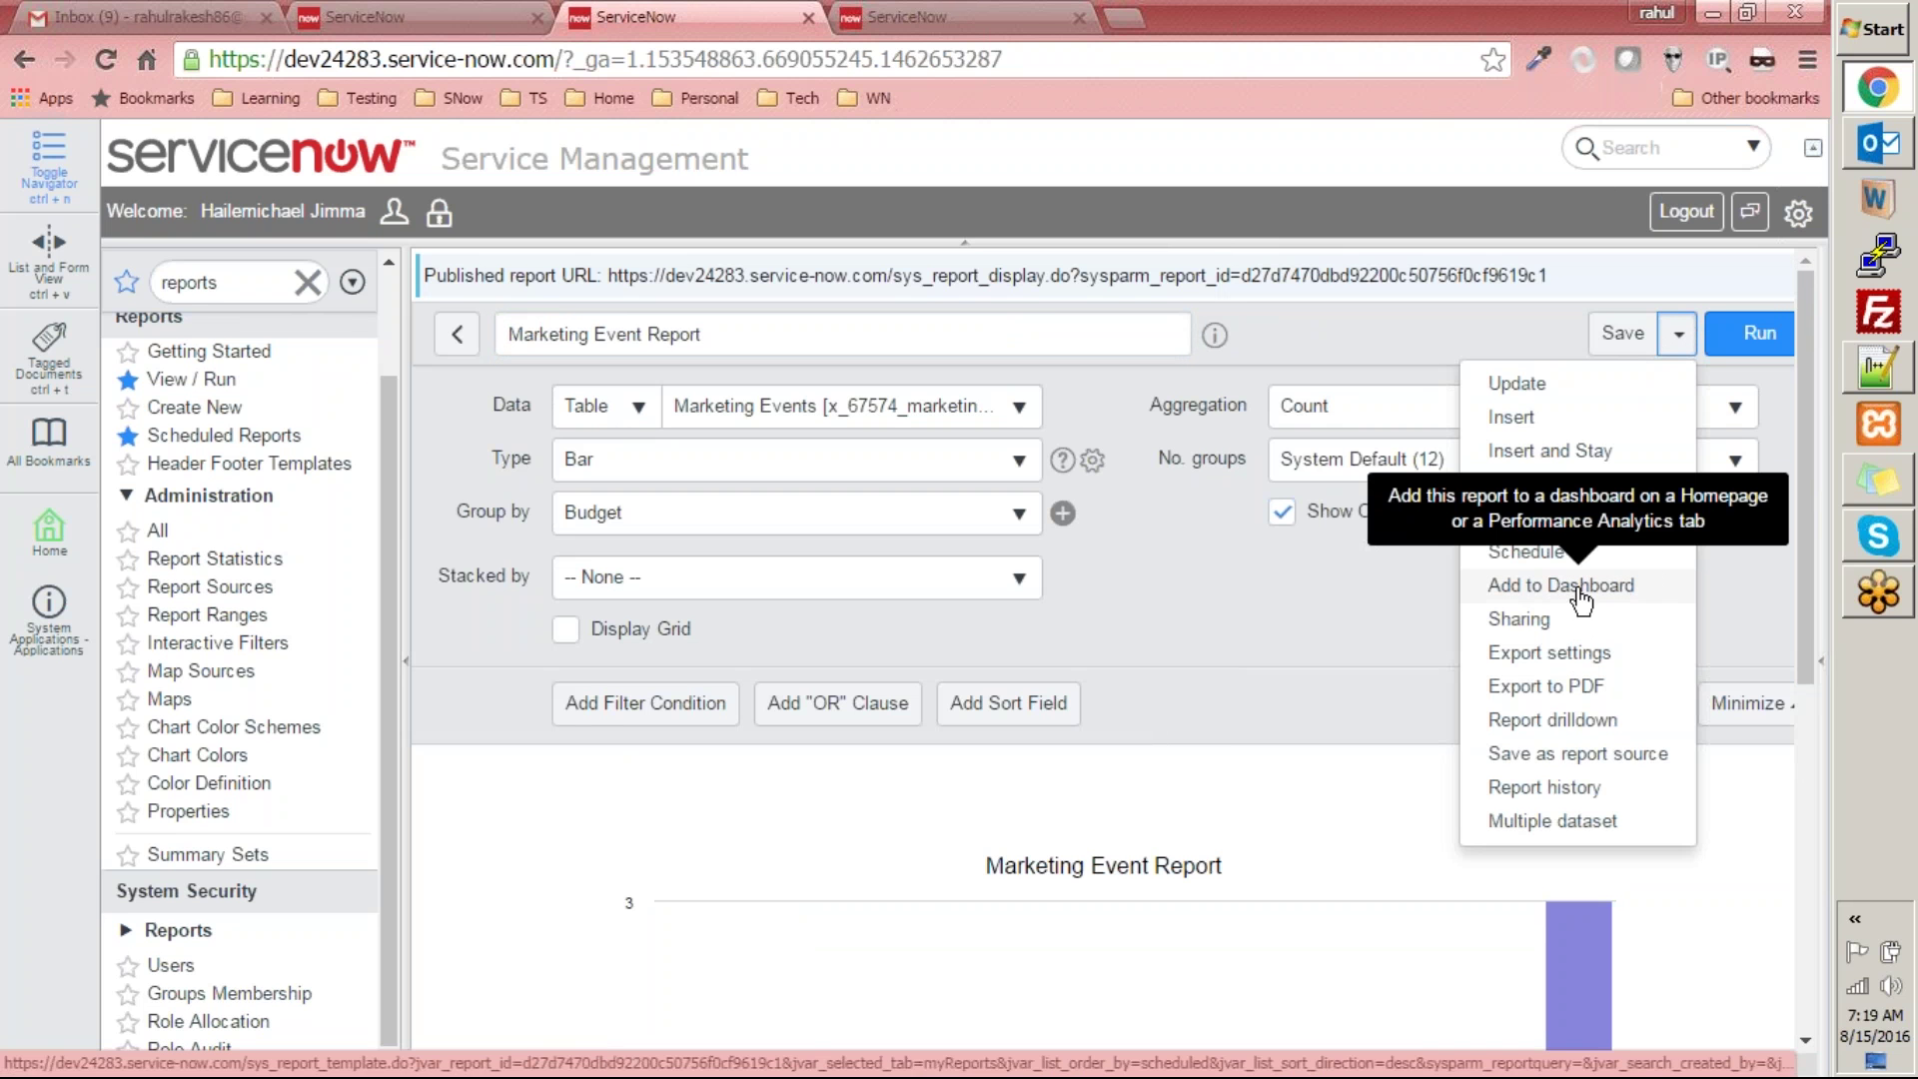
pyautogui.click(1534, 619)
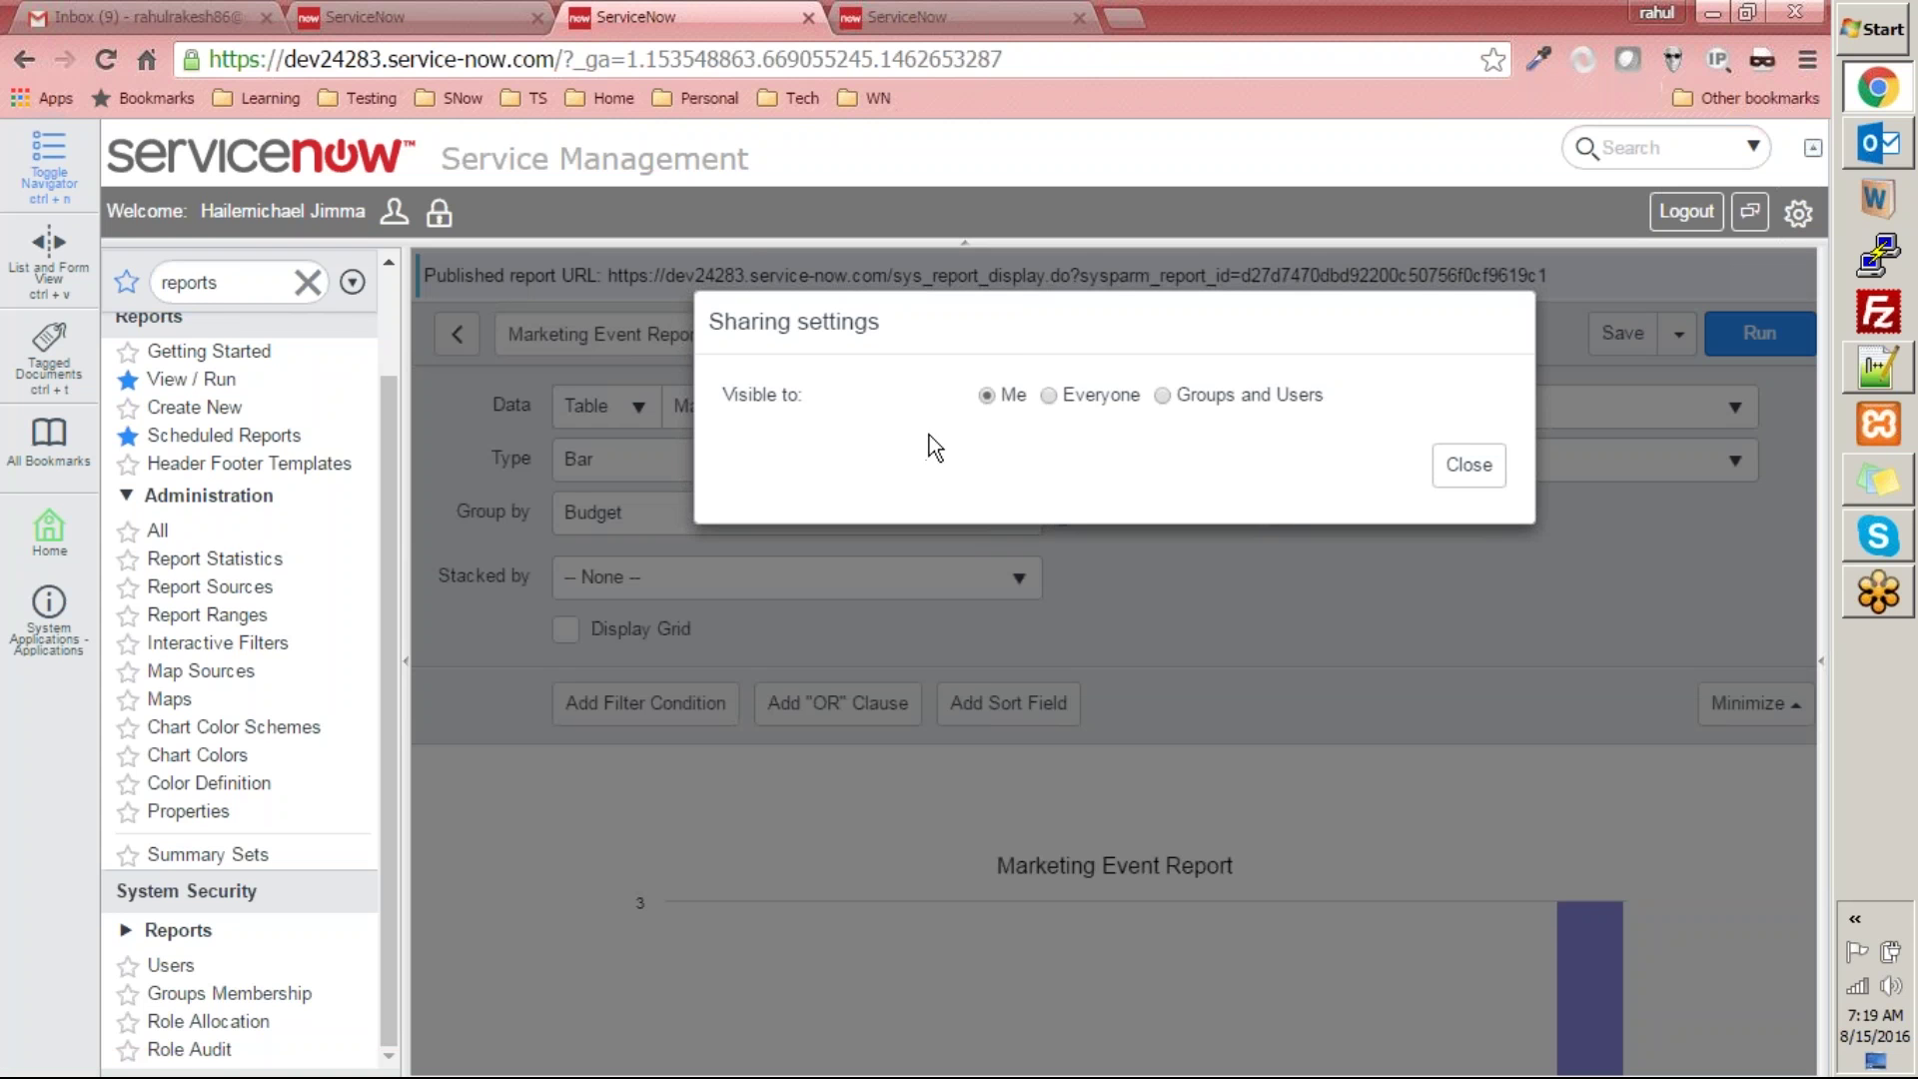
pyautogui.click(1051, 397)
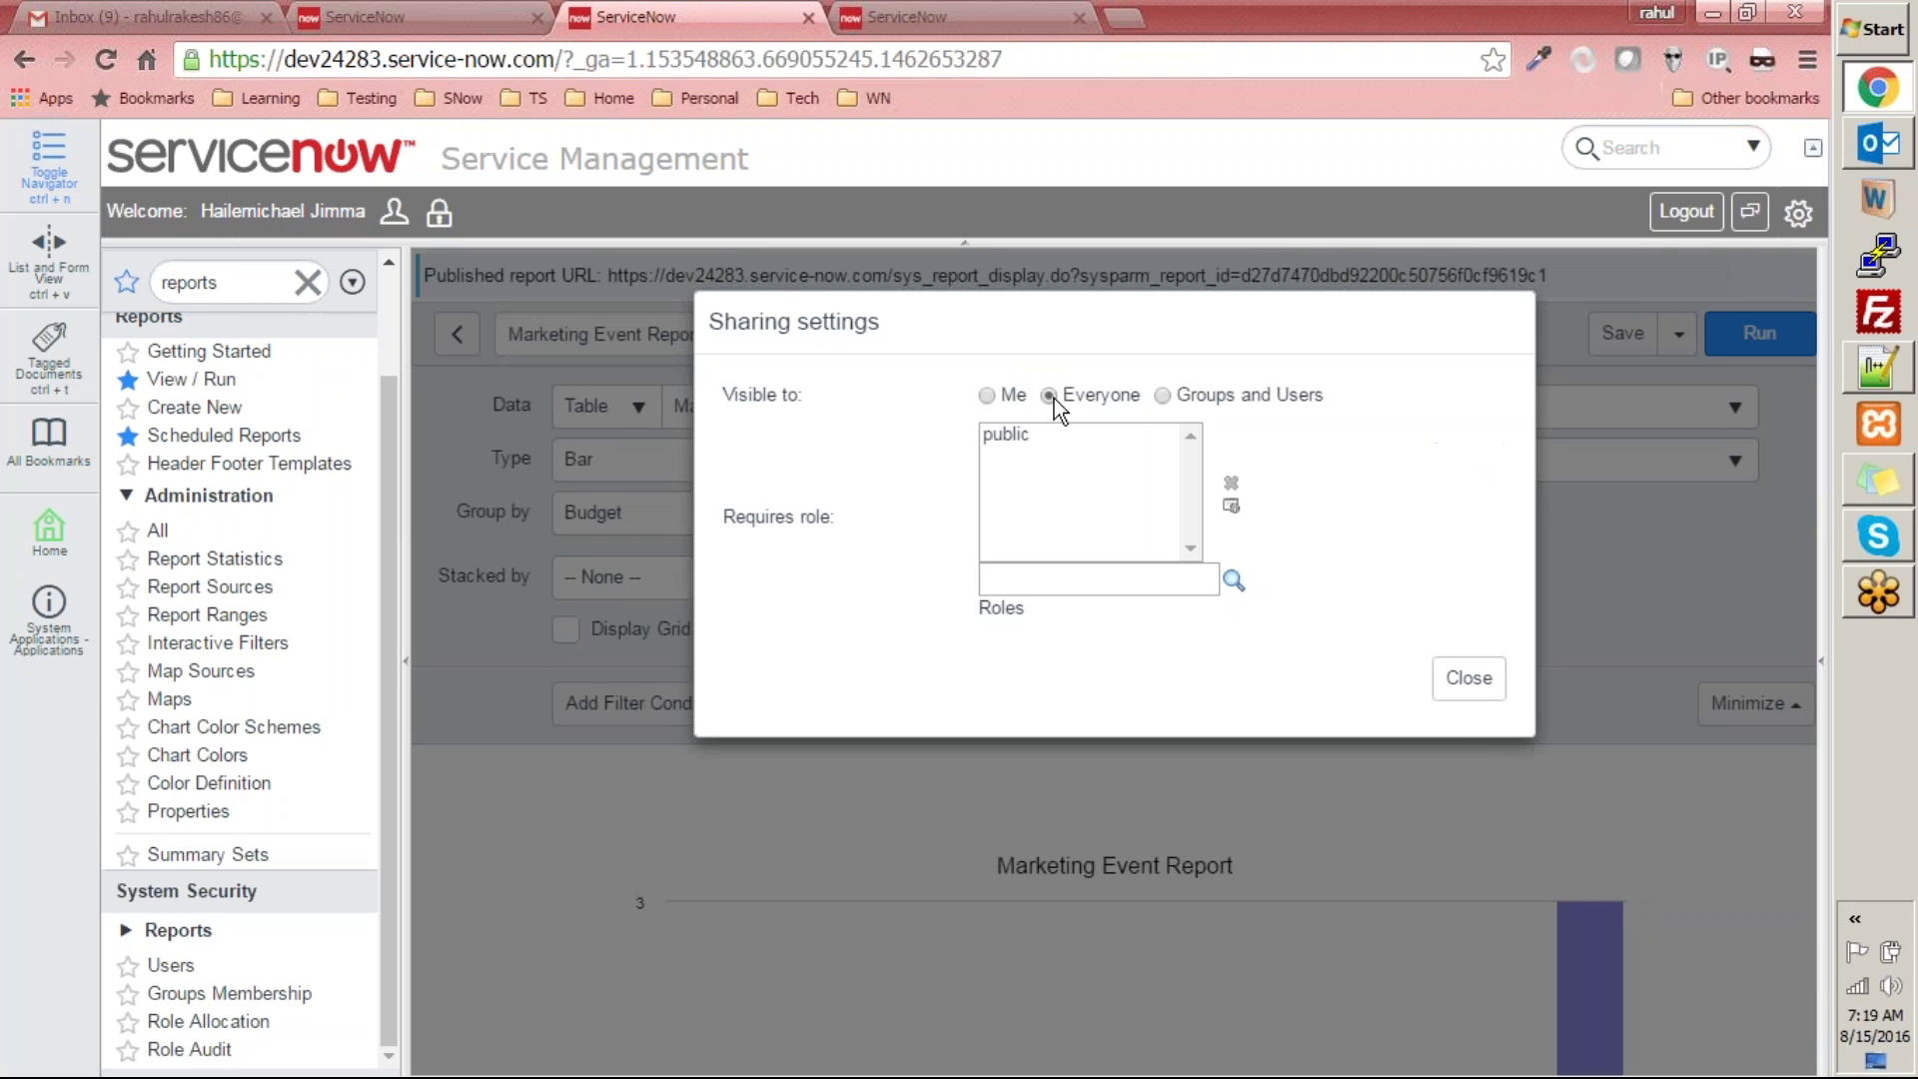
pyautogui.click(1163, 395)
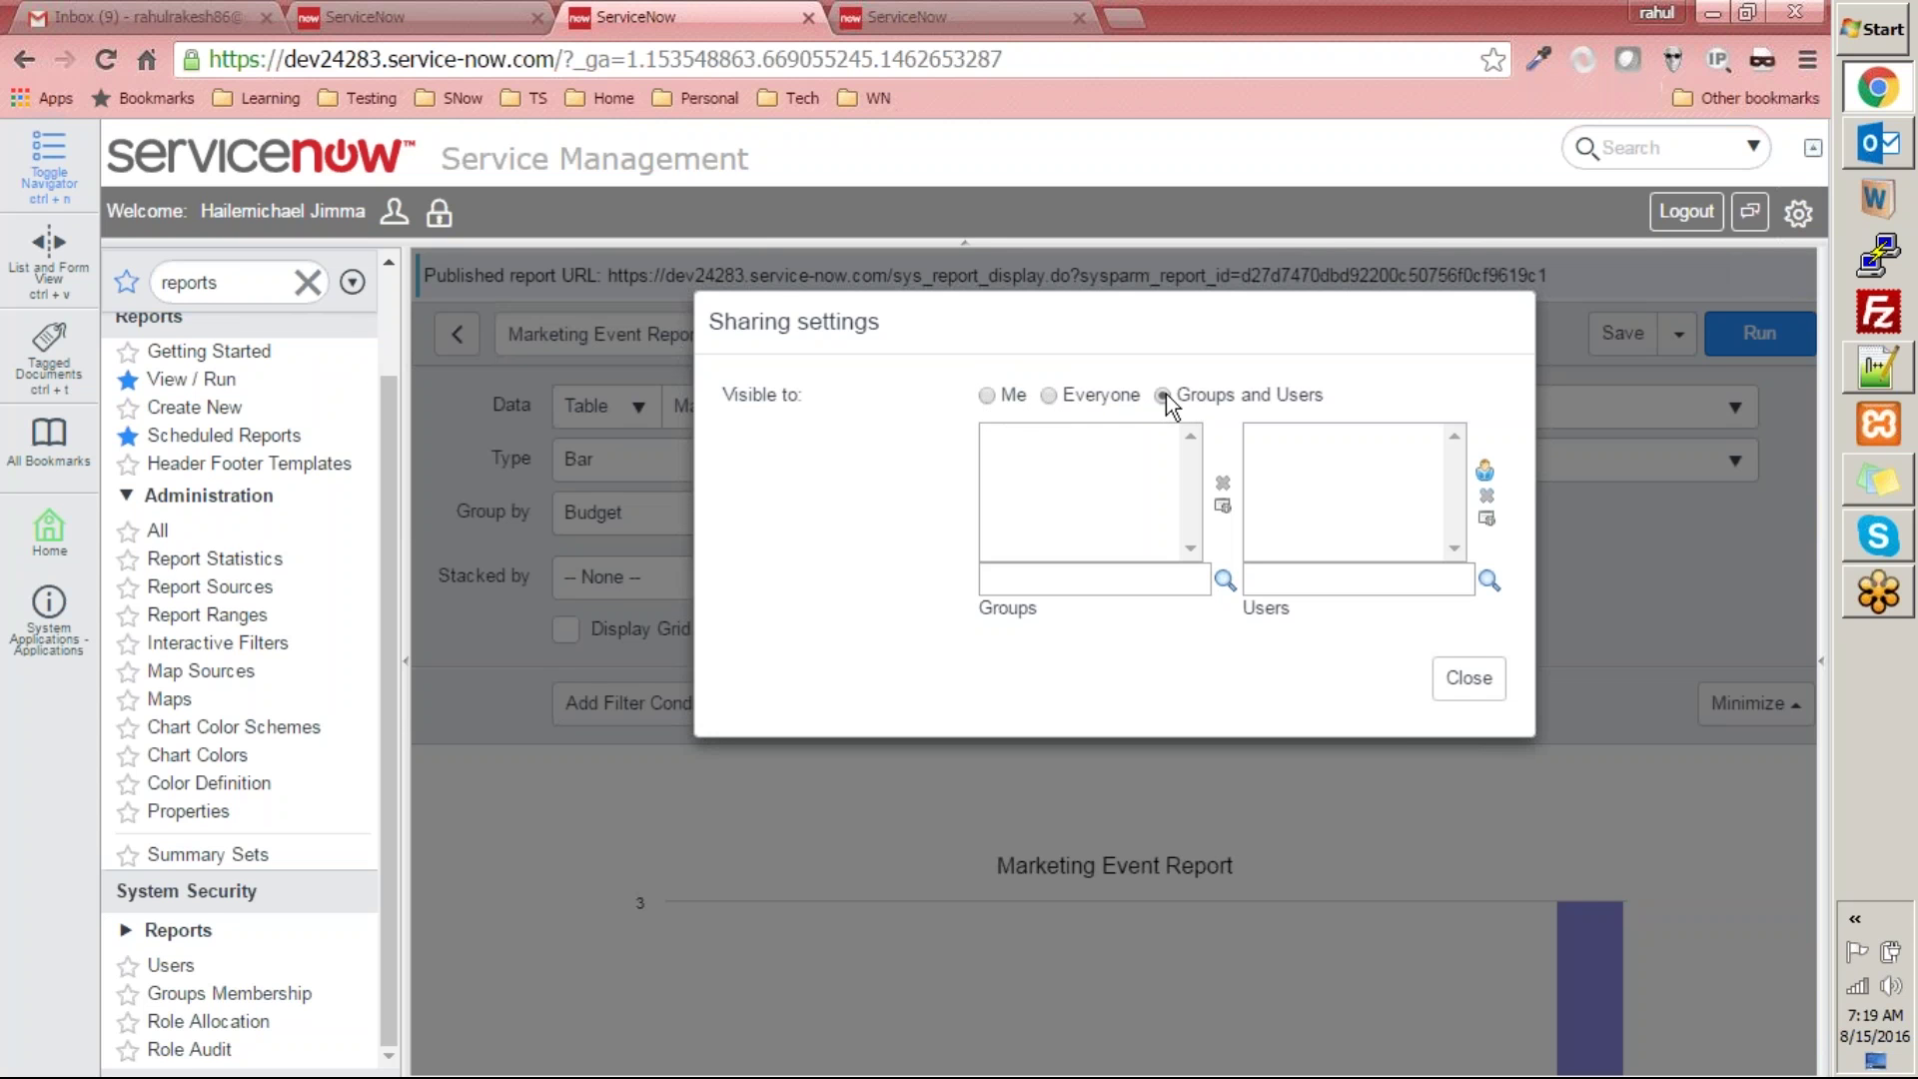
pyautogui.click(1048, 394)
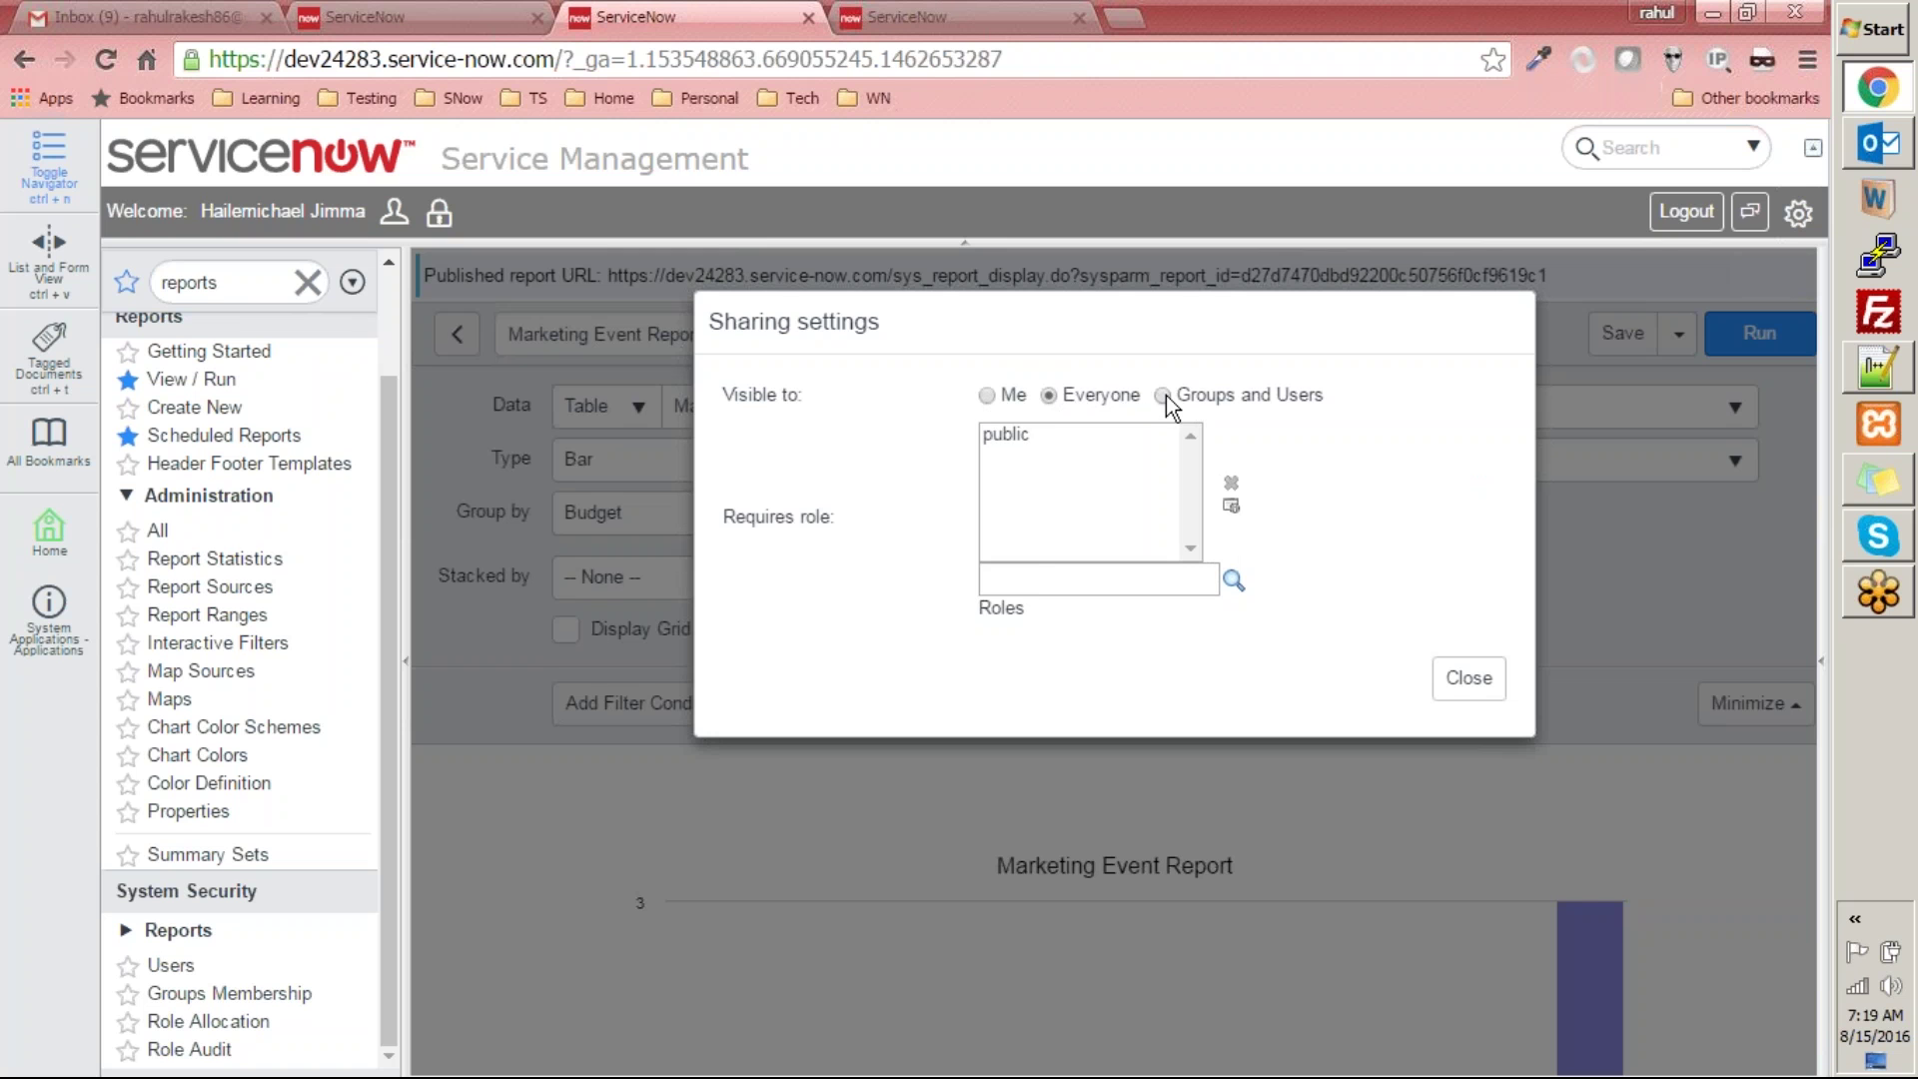
pyautogui.click(1165, 395)
pyautogui.click(1048, 395)
pyautogui.click(983, 394)
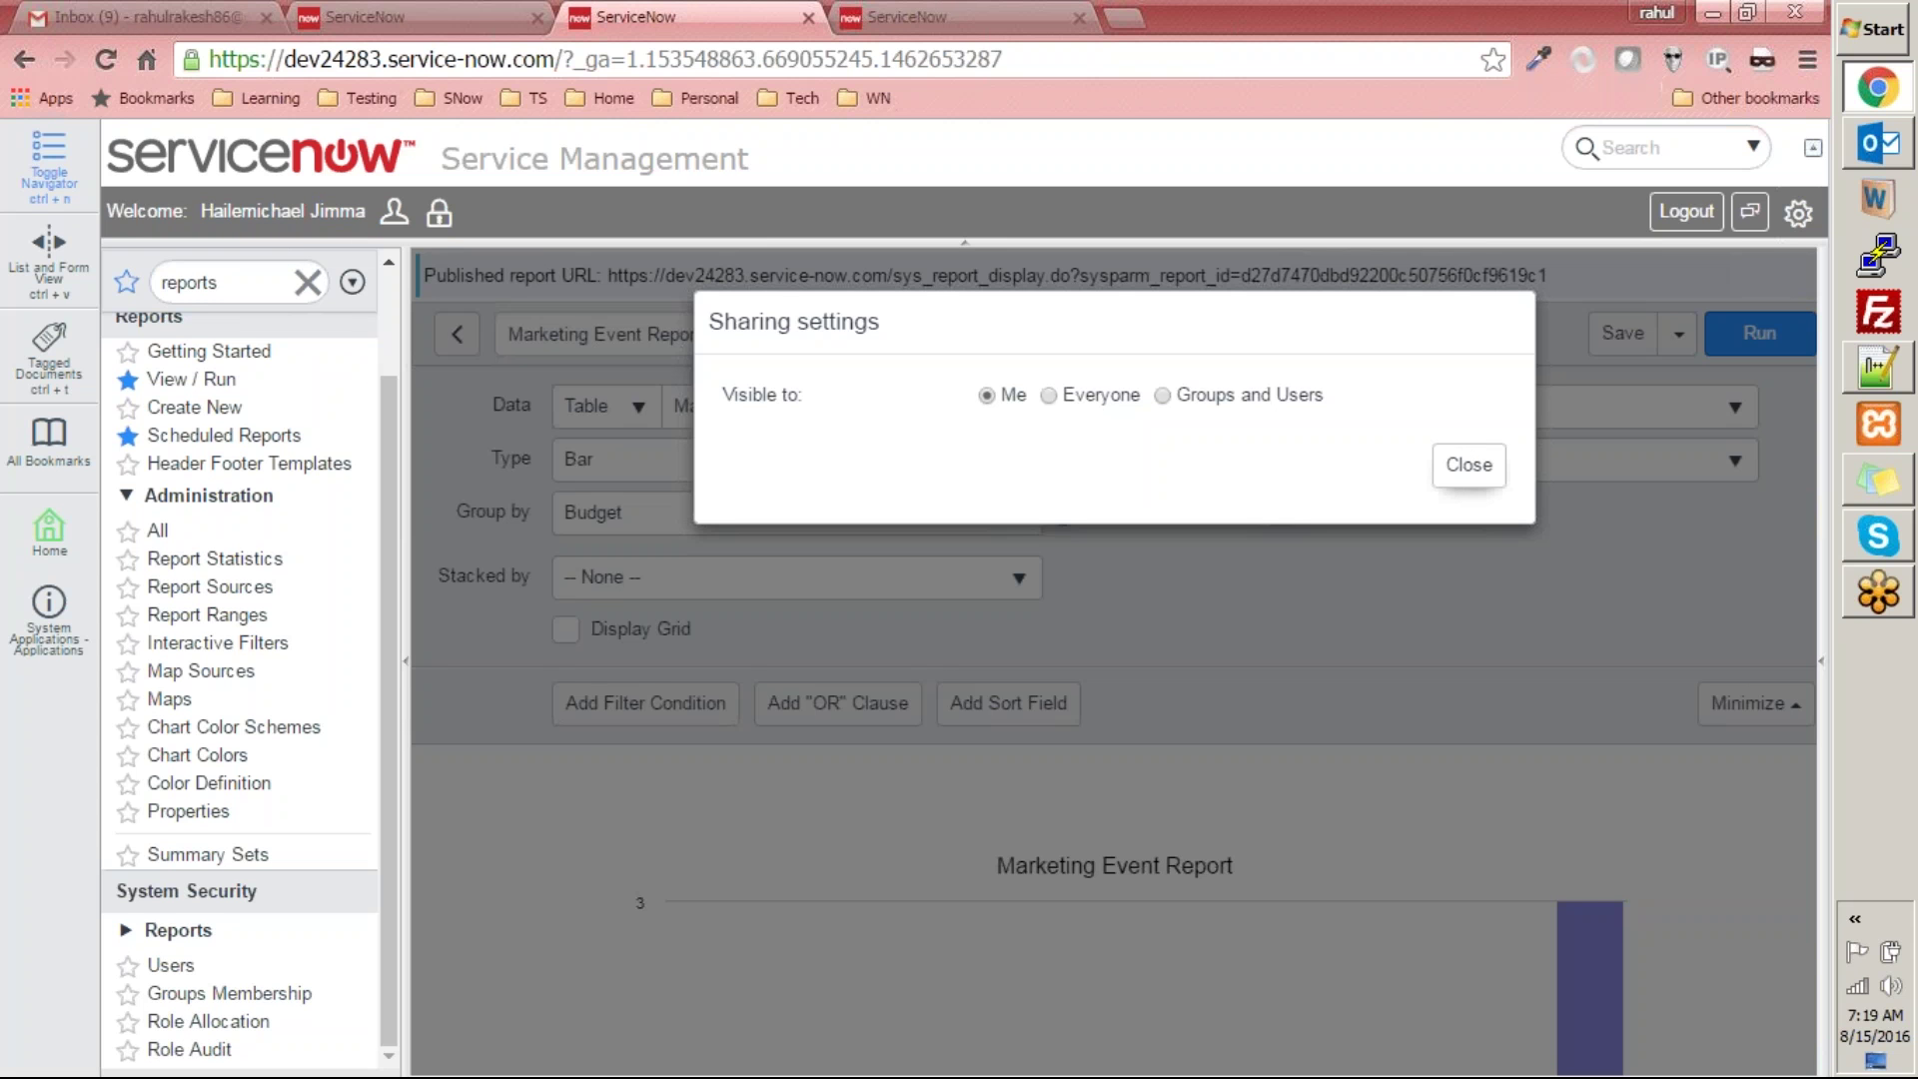
pyautogui.click(1476, 478)
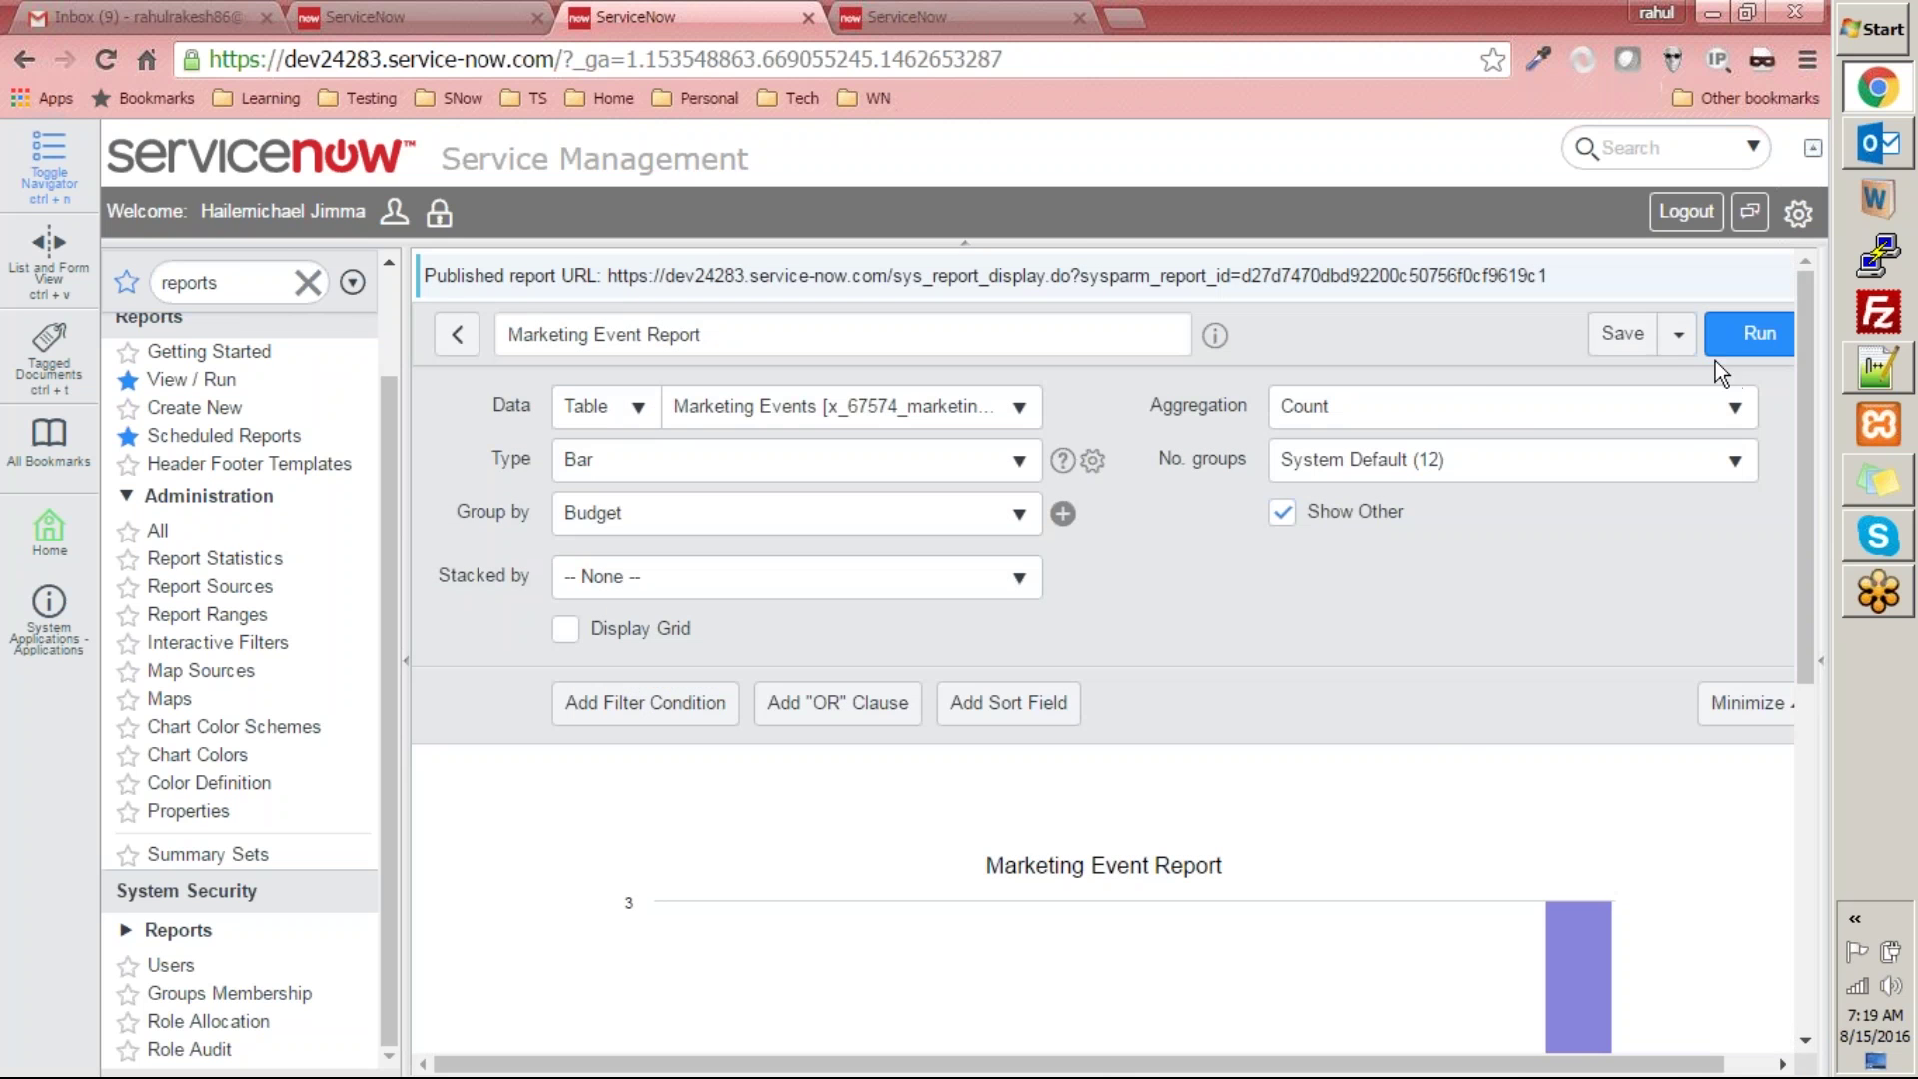
pyautogui.click(1680, 340)
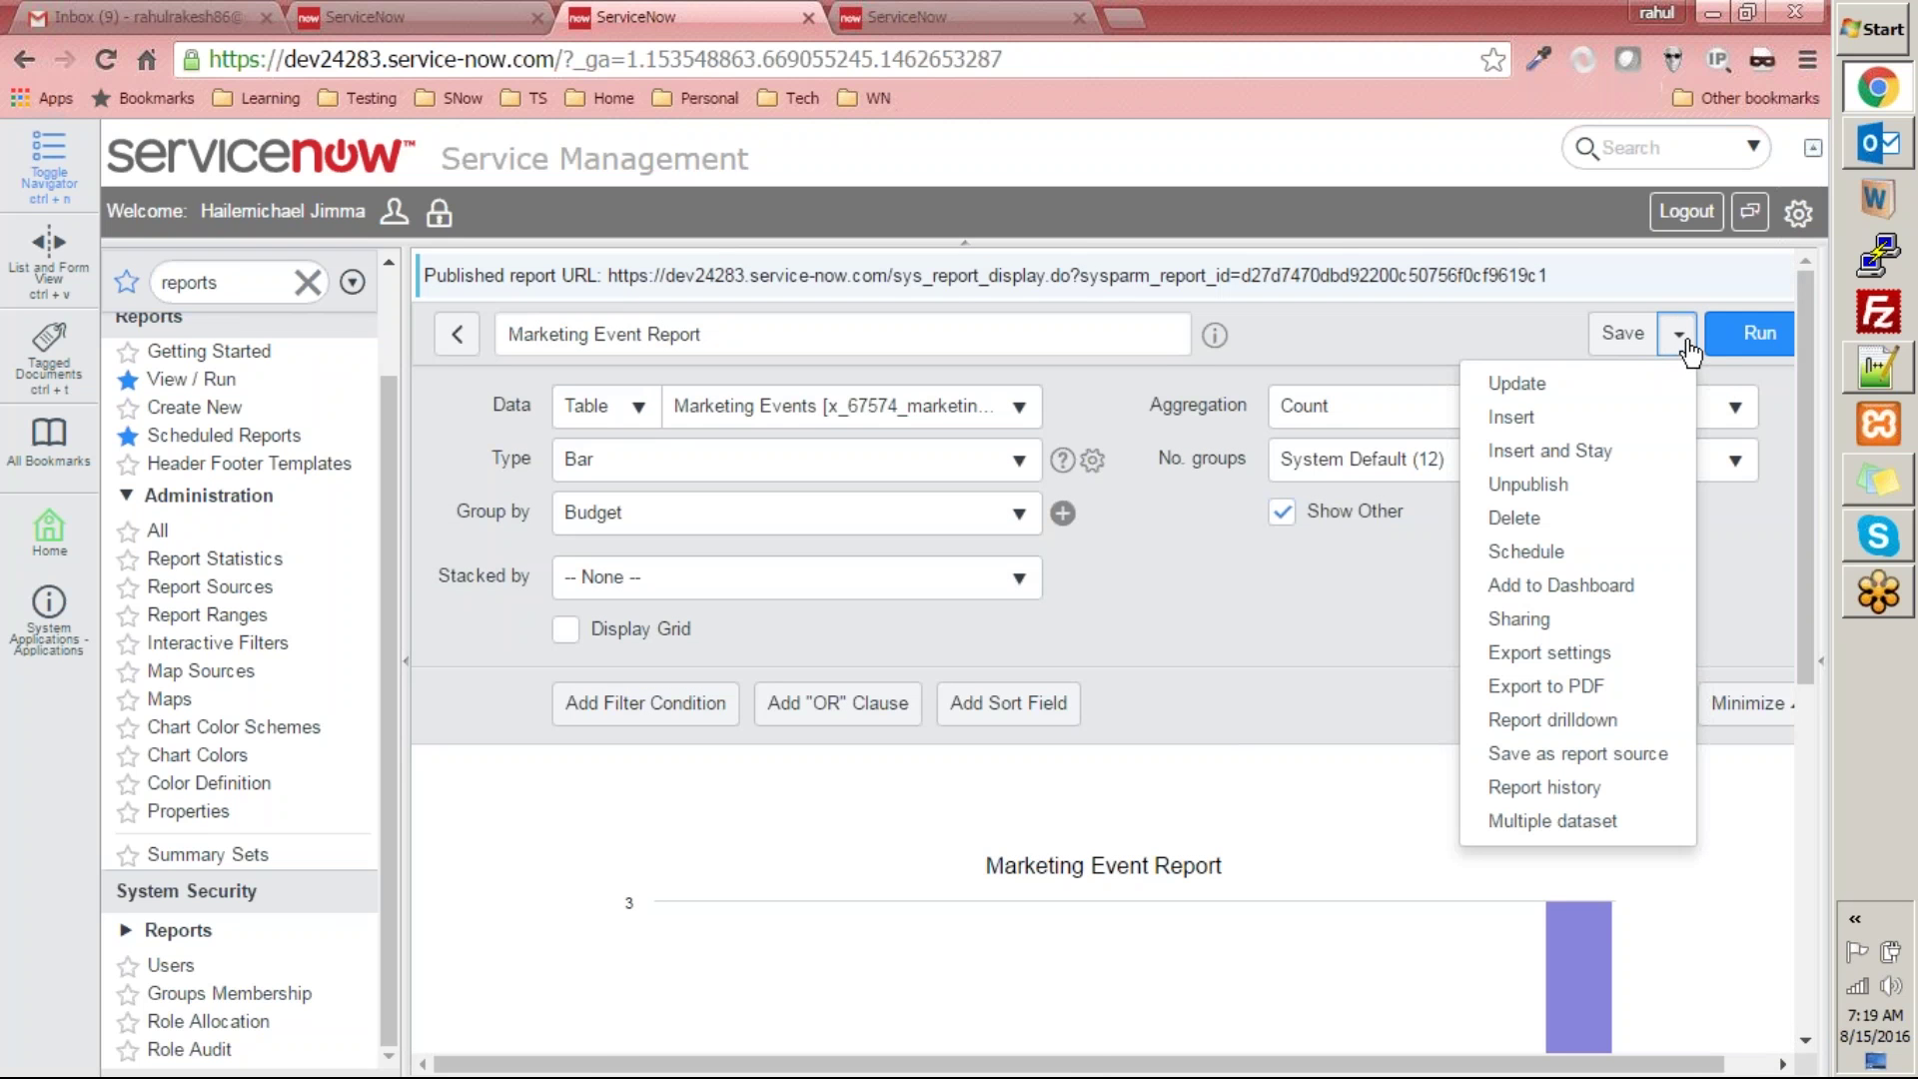
pyautogui.click(1585, 664)
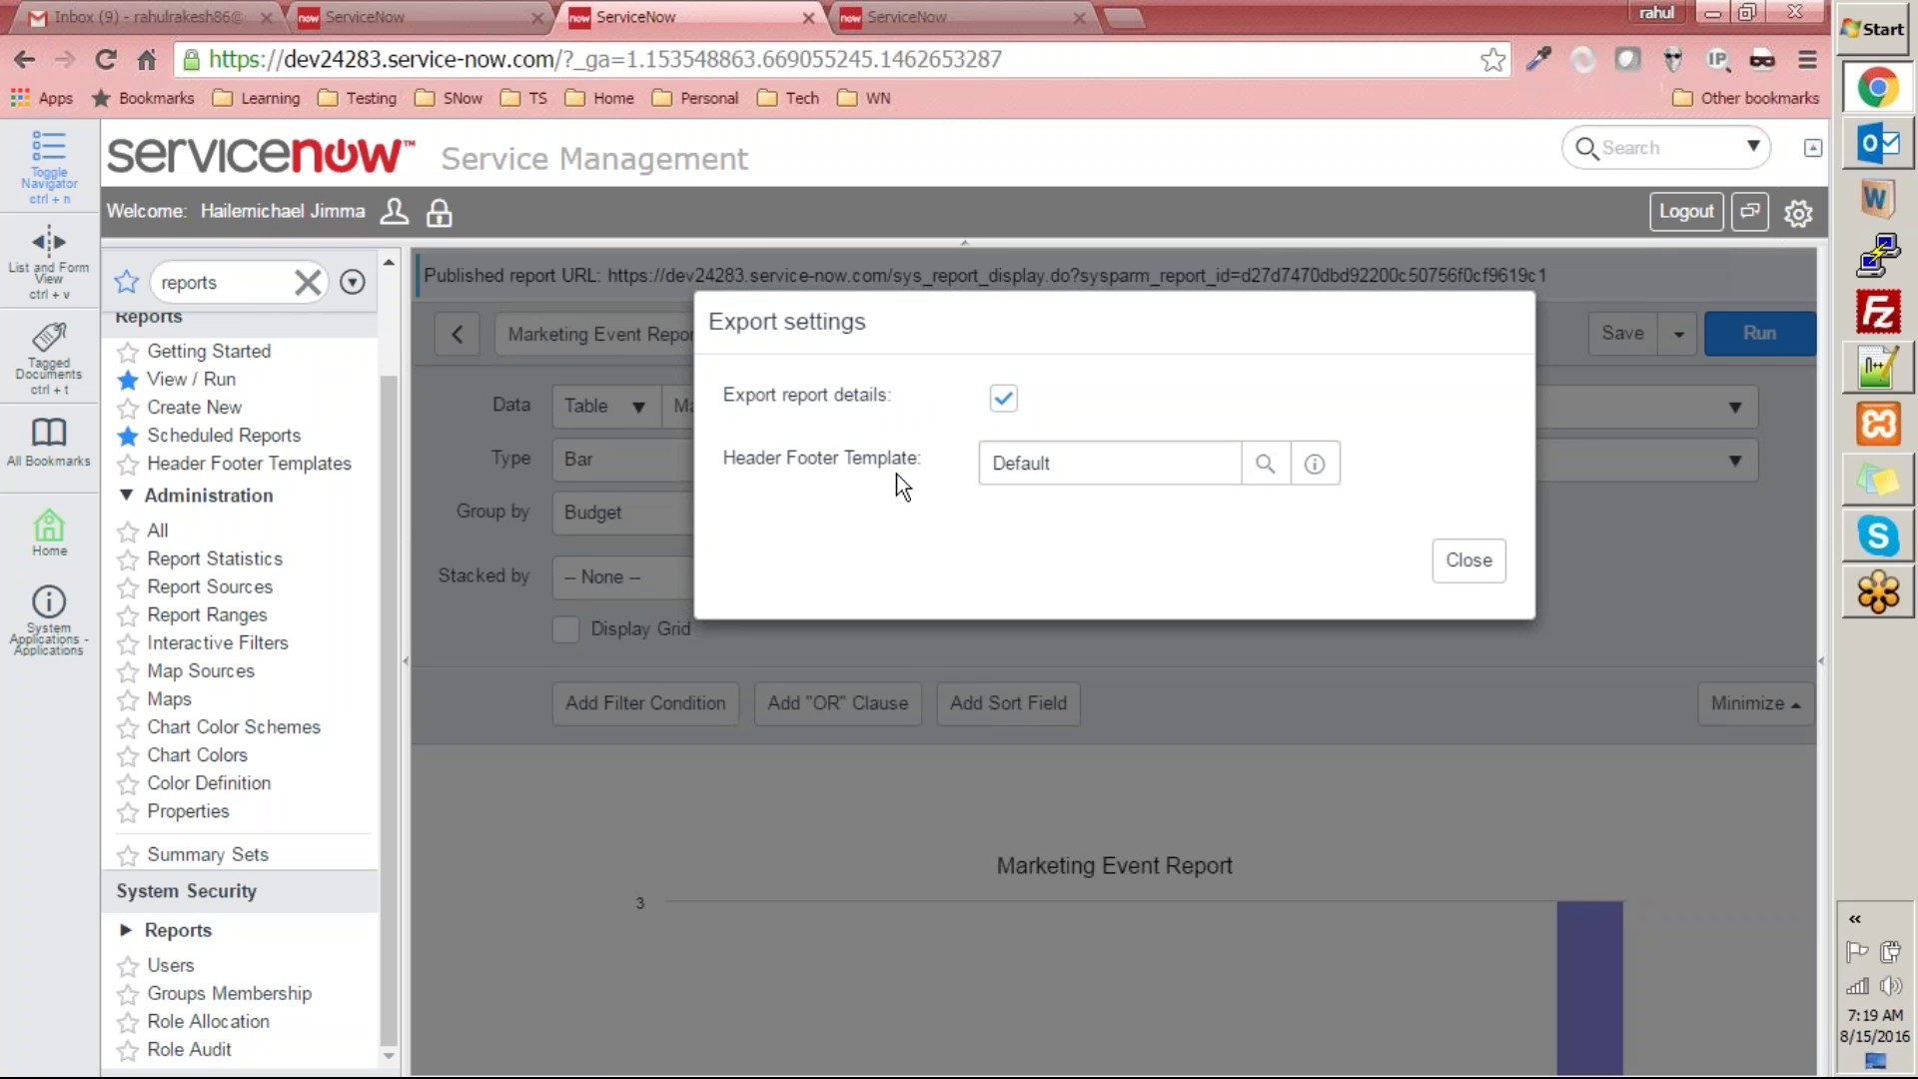
pyautogui.moveTo(883, 467)
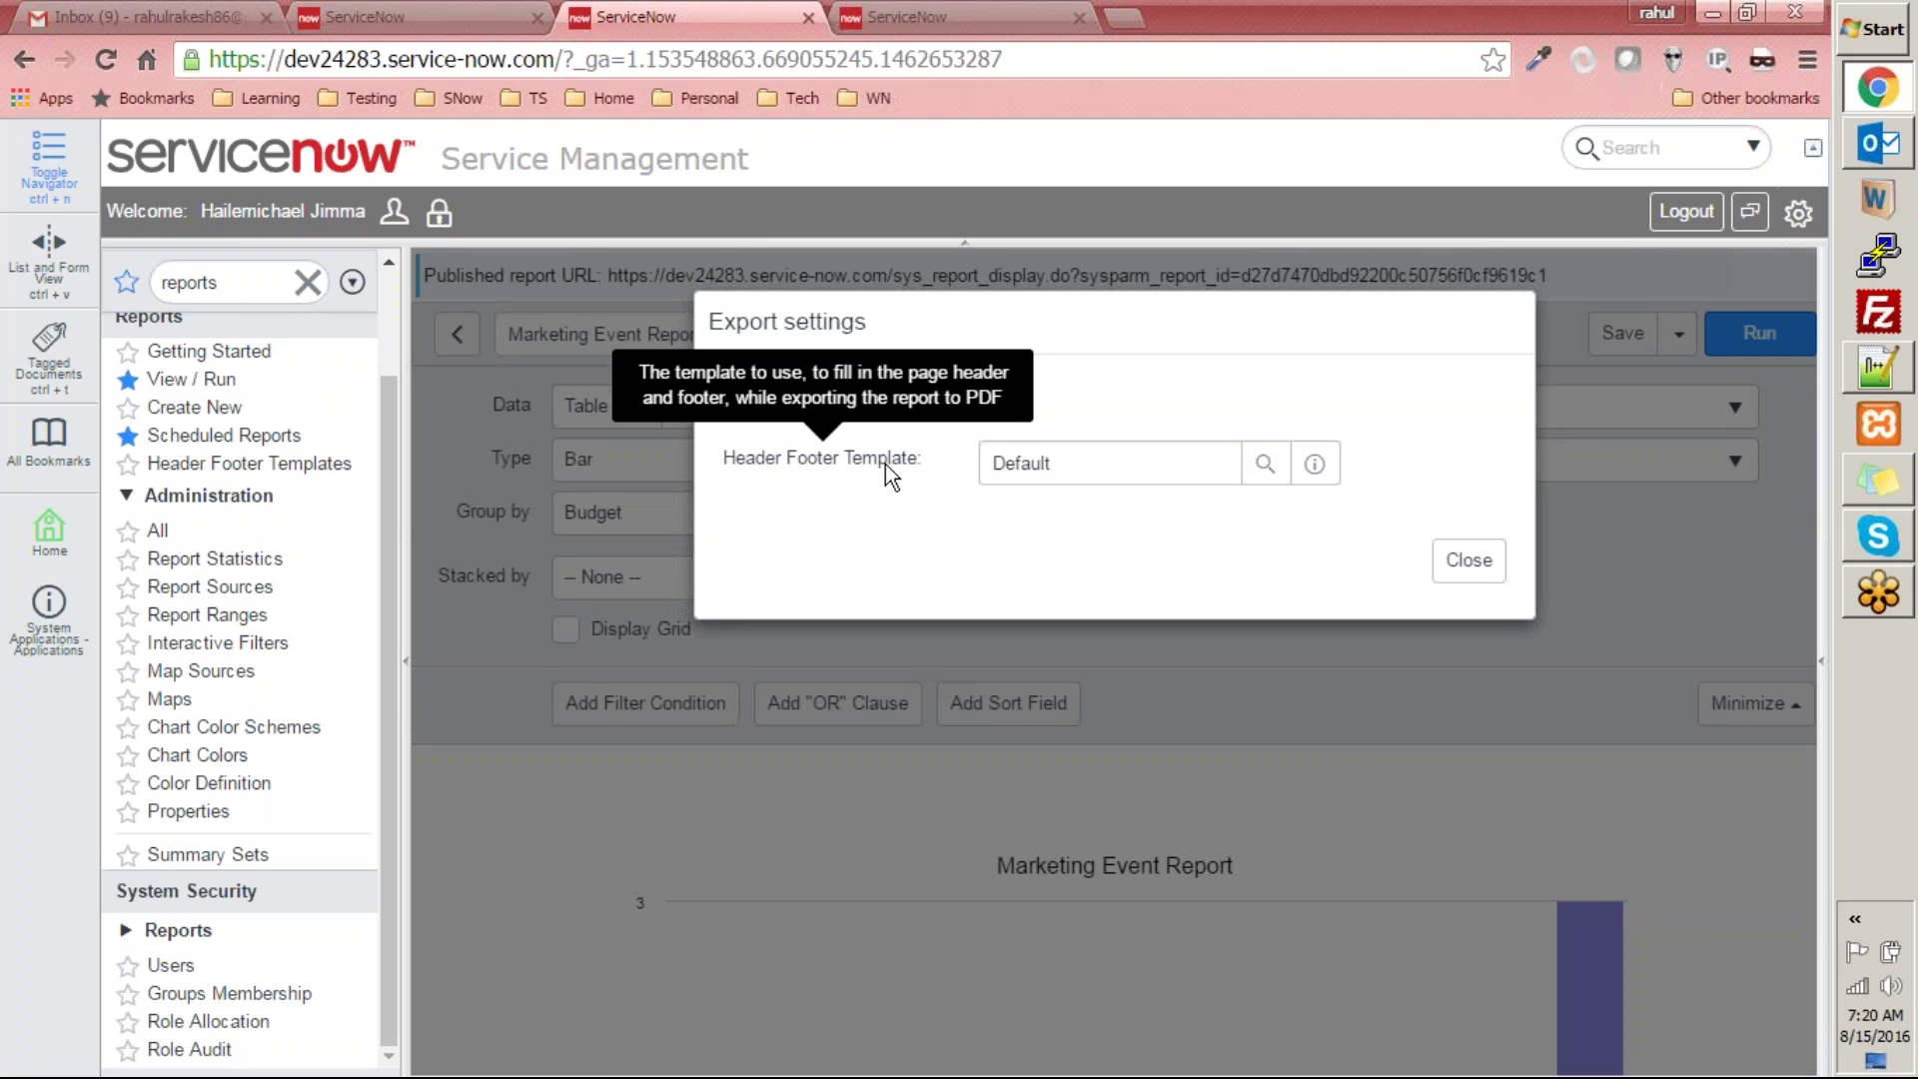
pyautogui.click(1493, 562)
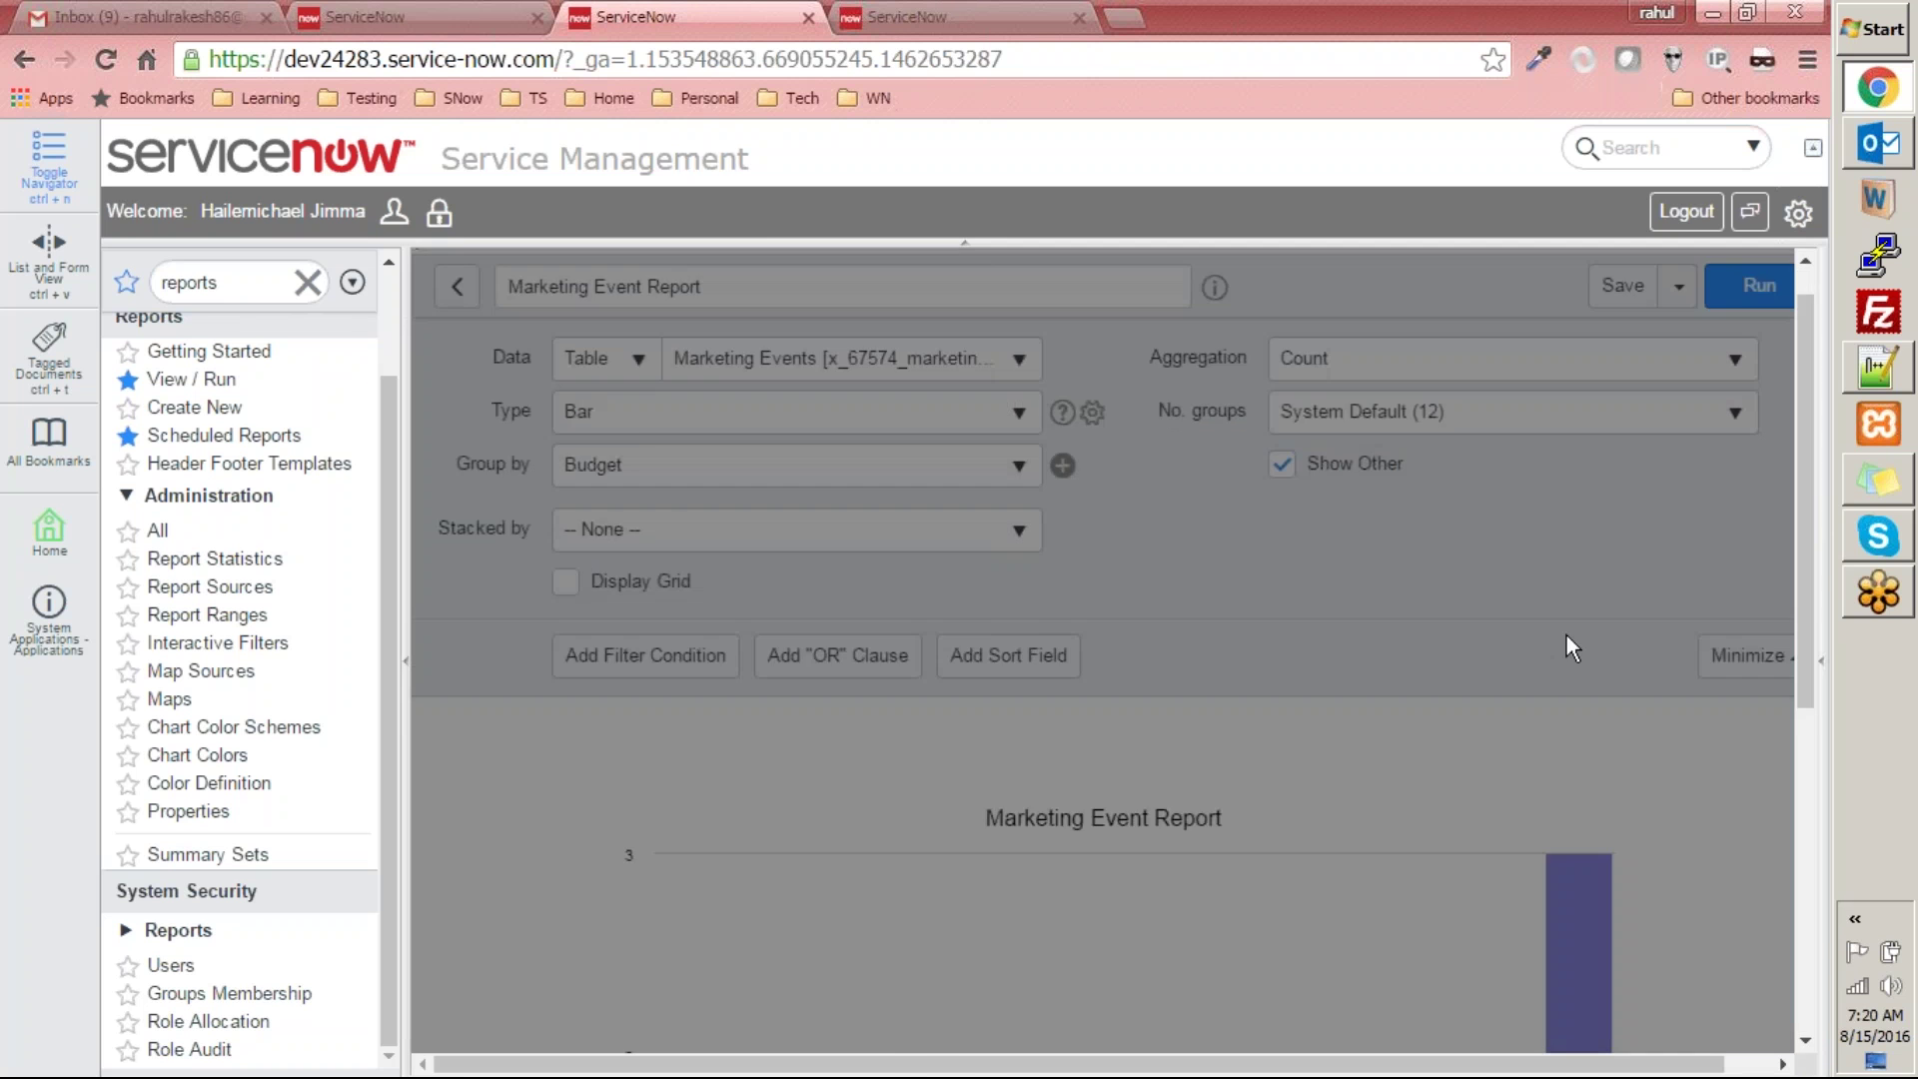
pyautogui.scroll(-5, 1566, 647)
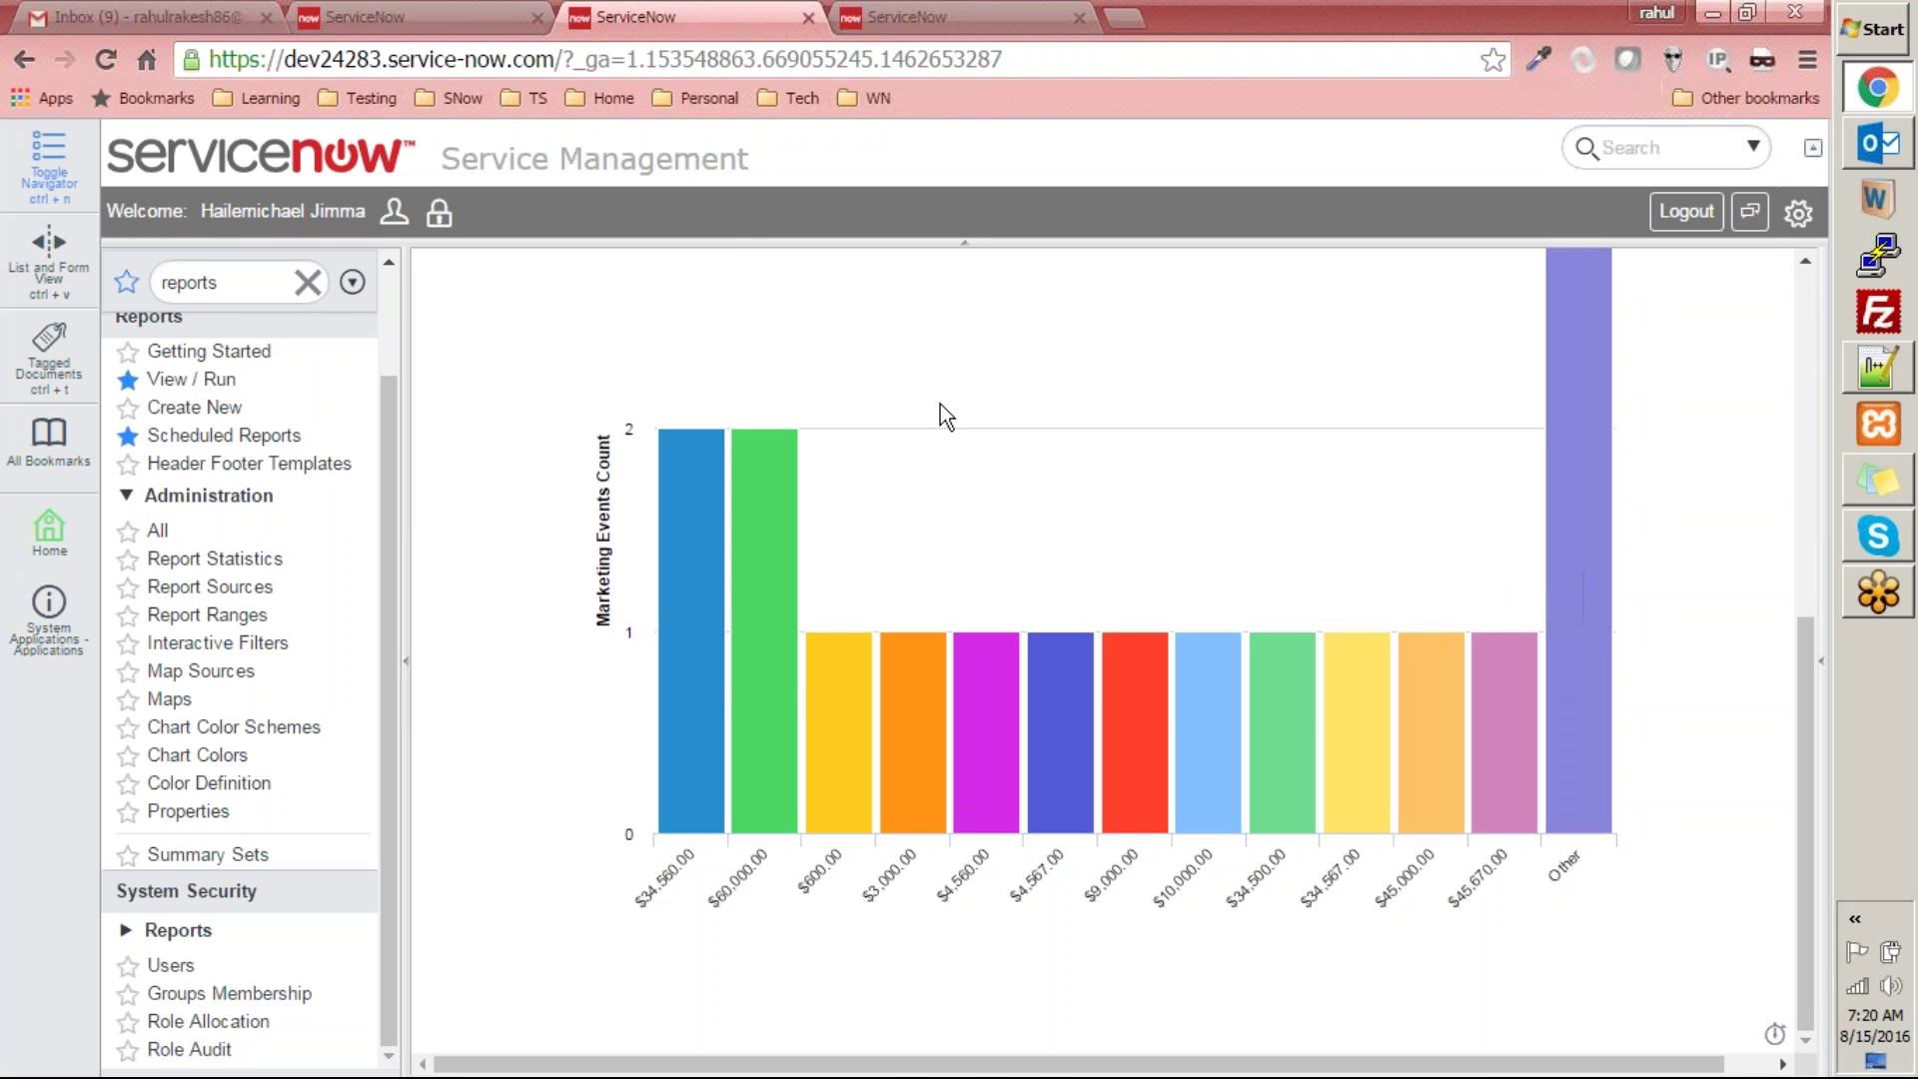
pyautogui.click(989, 17)
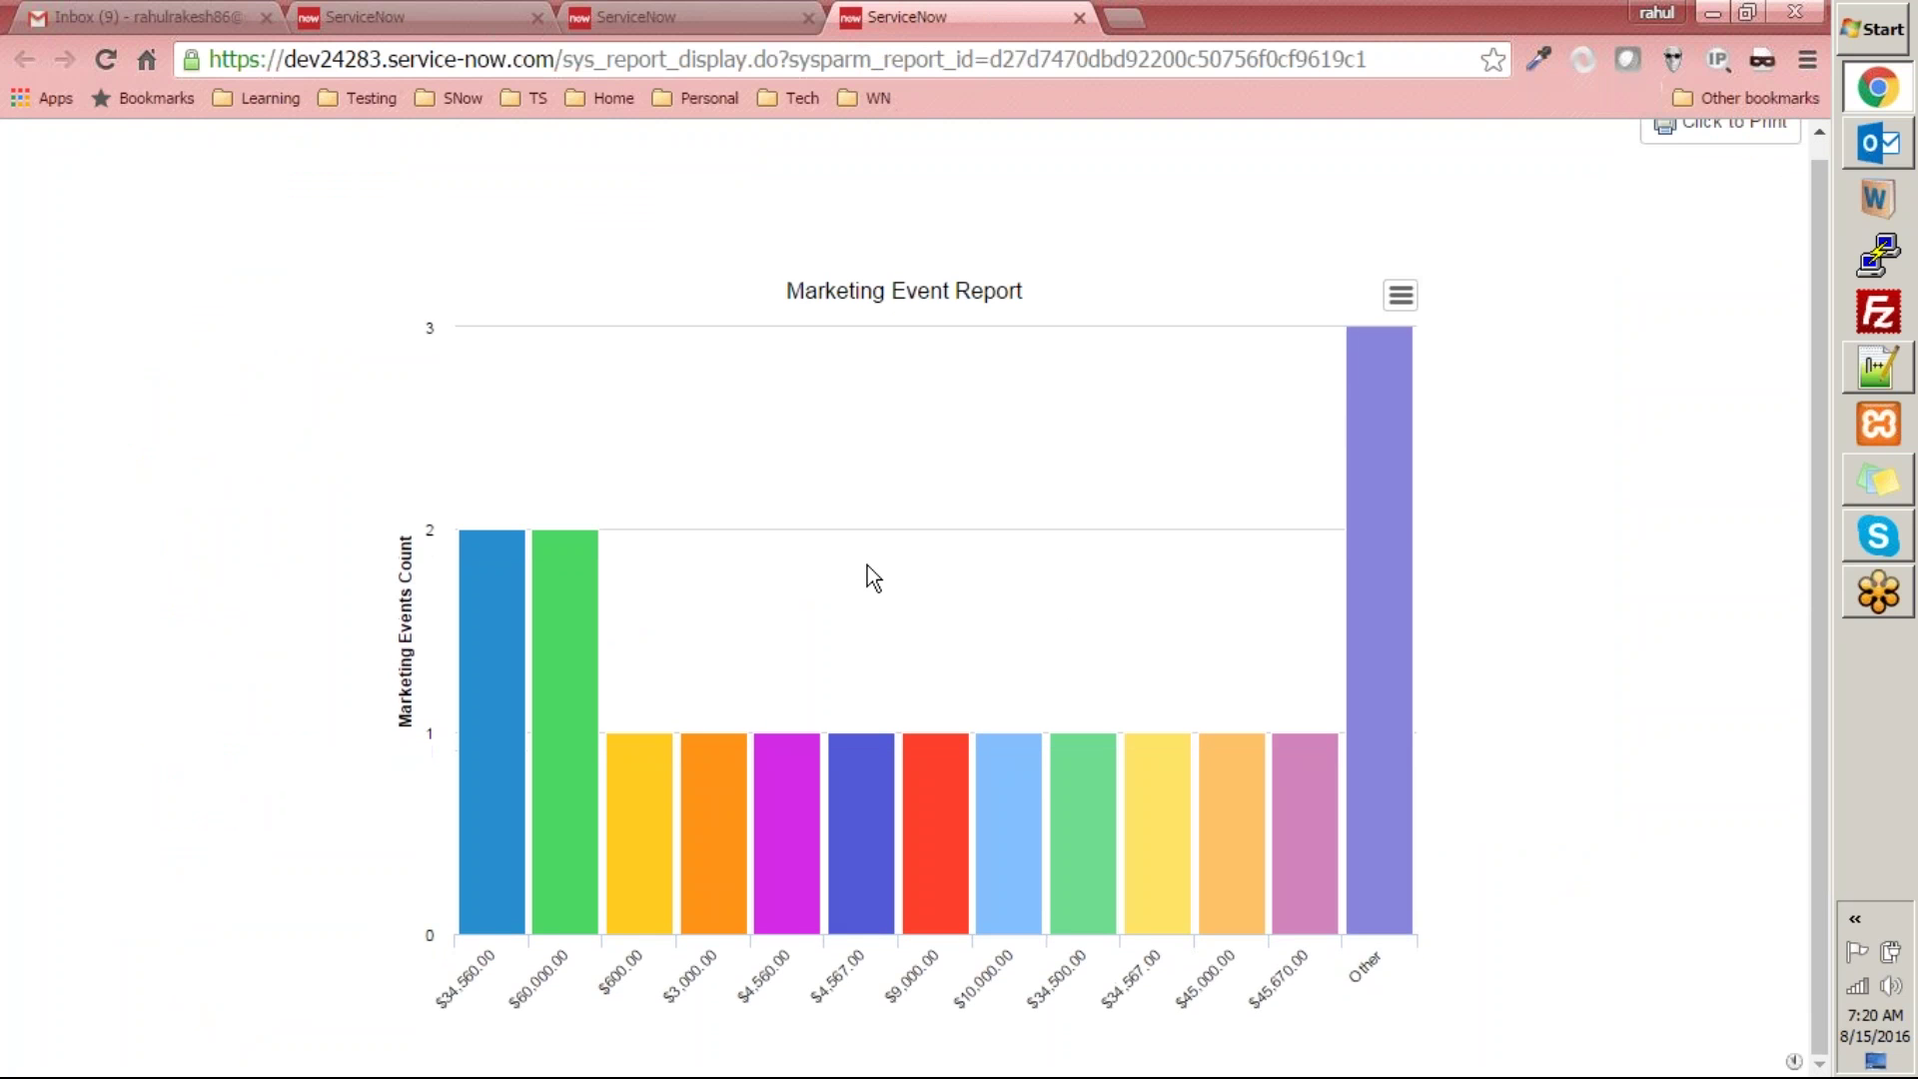
pyautogui.scroll(1, 867, 566)
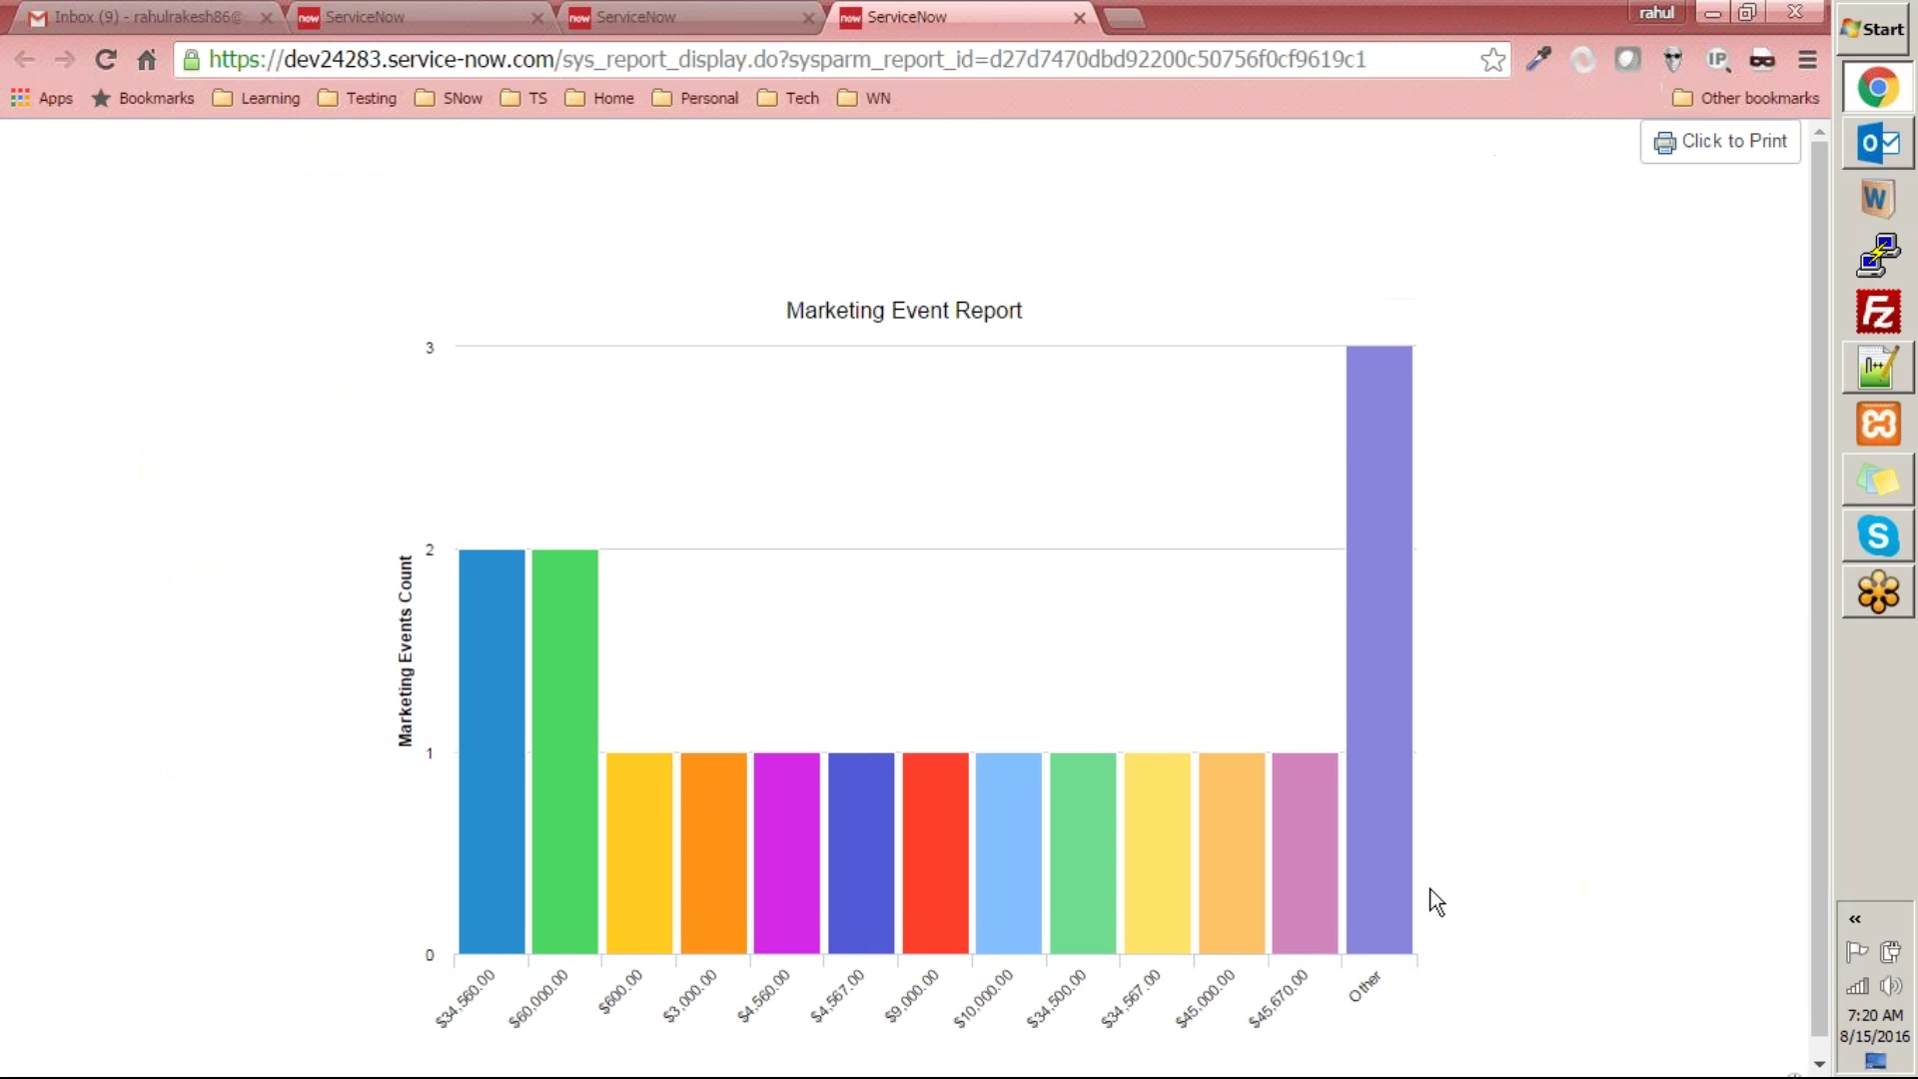
pyautogui.scroll(-1, 587, 943)
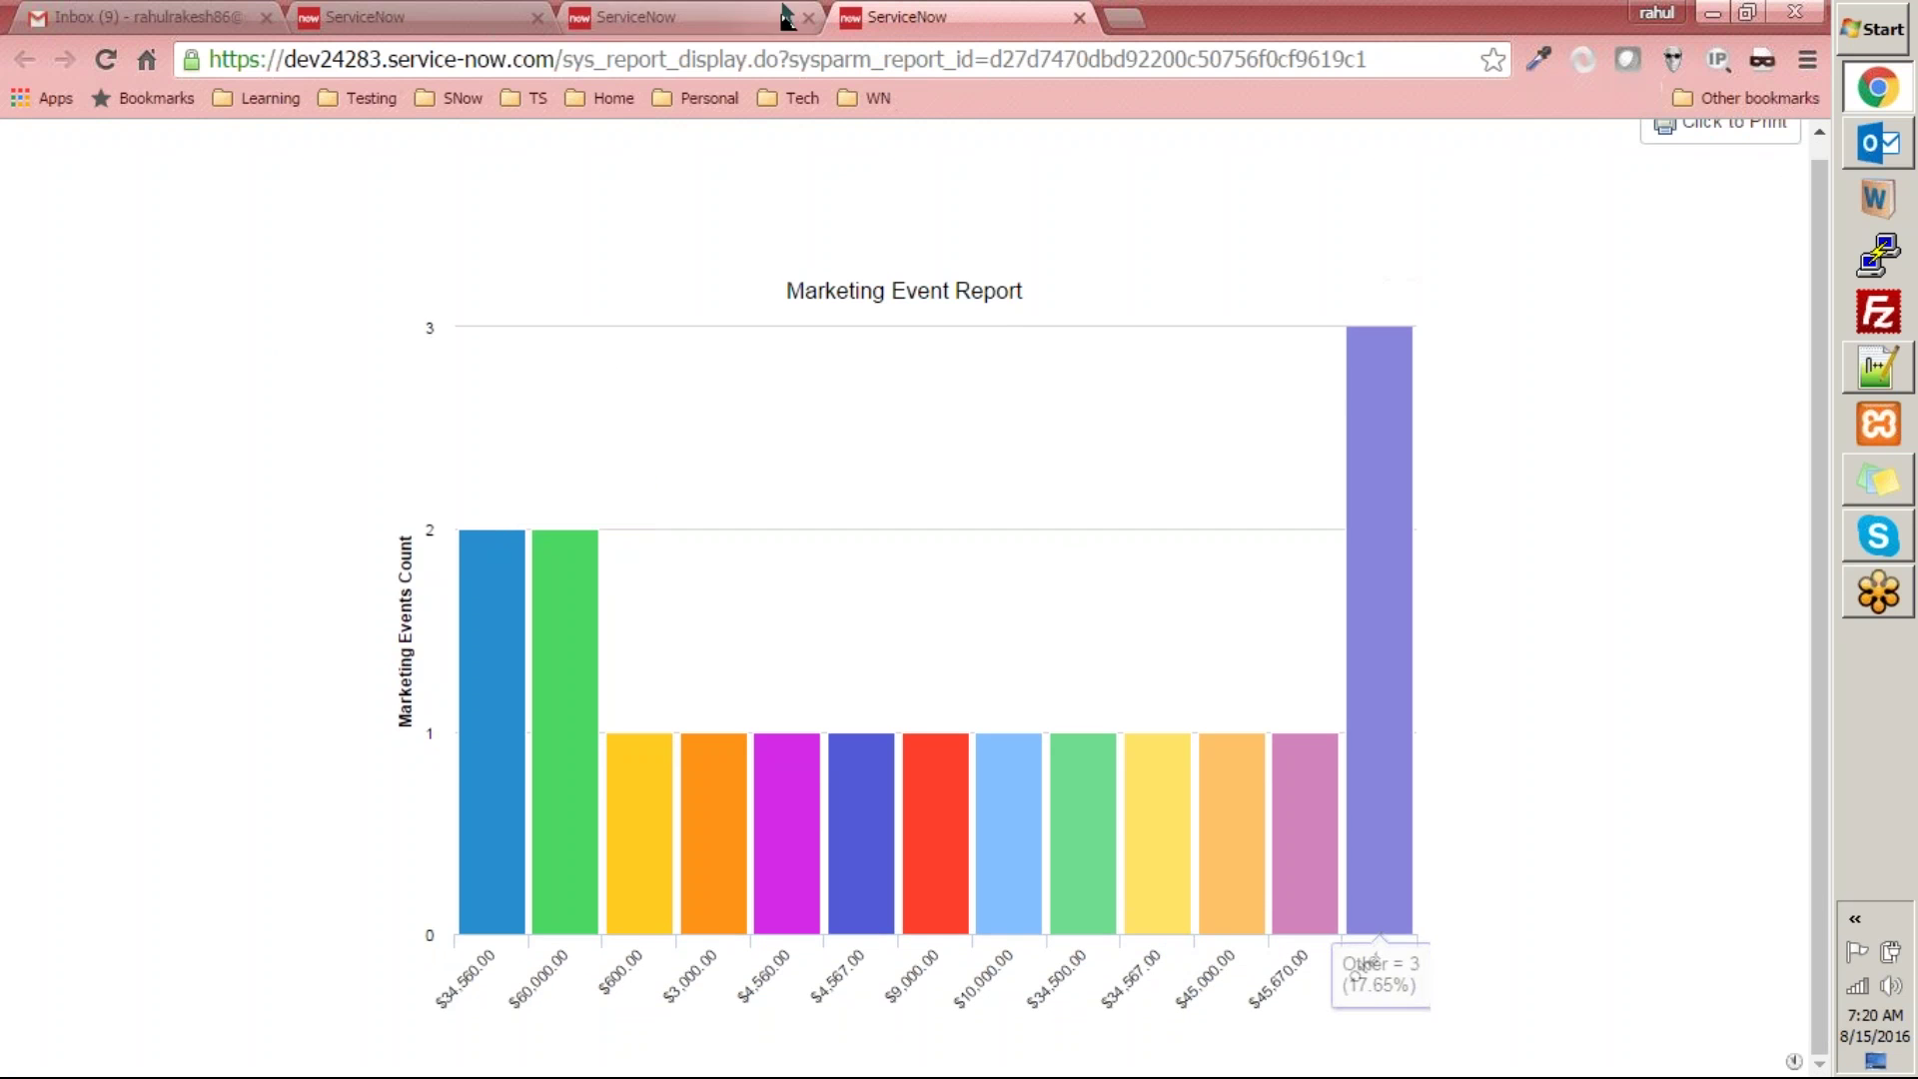
pyautogui.click(787, 14)
pyautogui.scroll(3, 1828, 525)
pyautogui.scroll(4, 1704, 433)
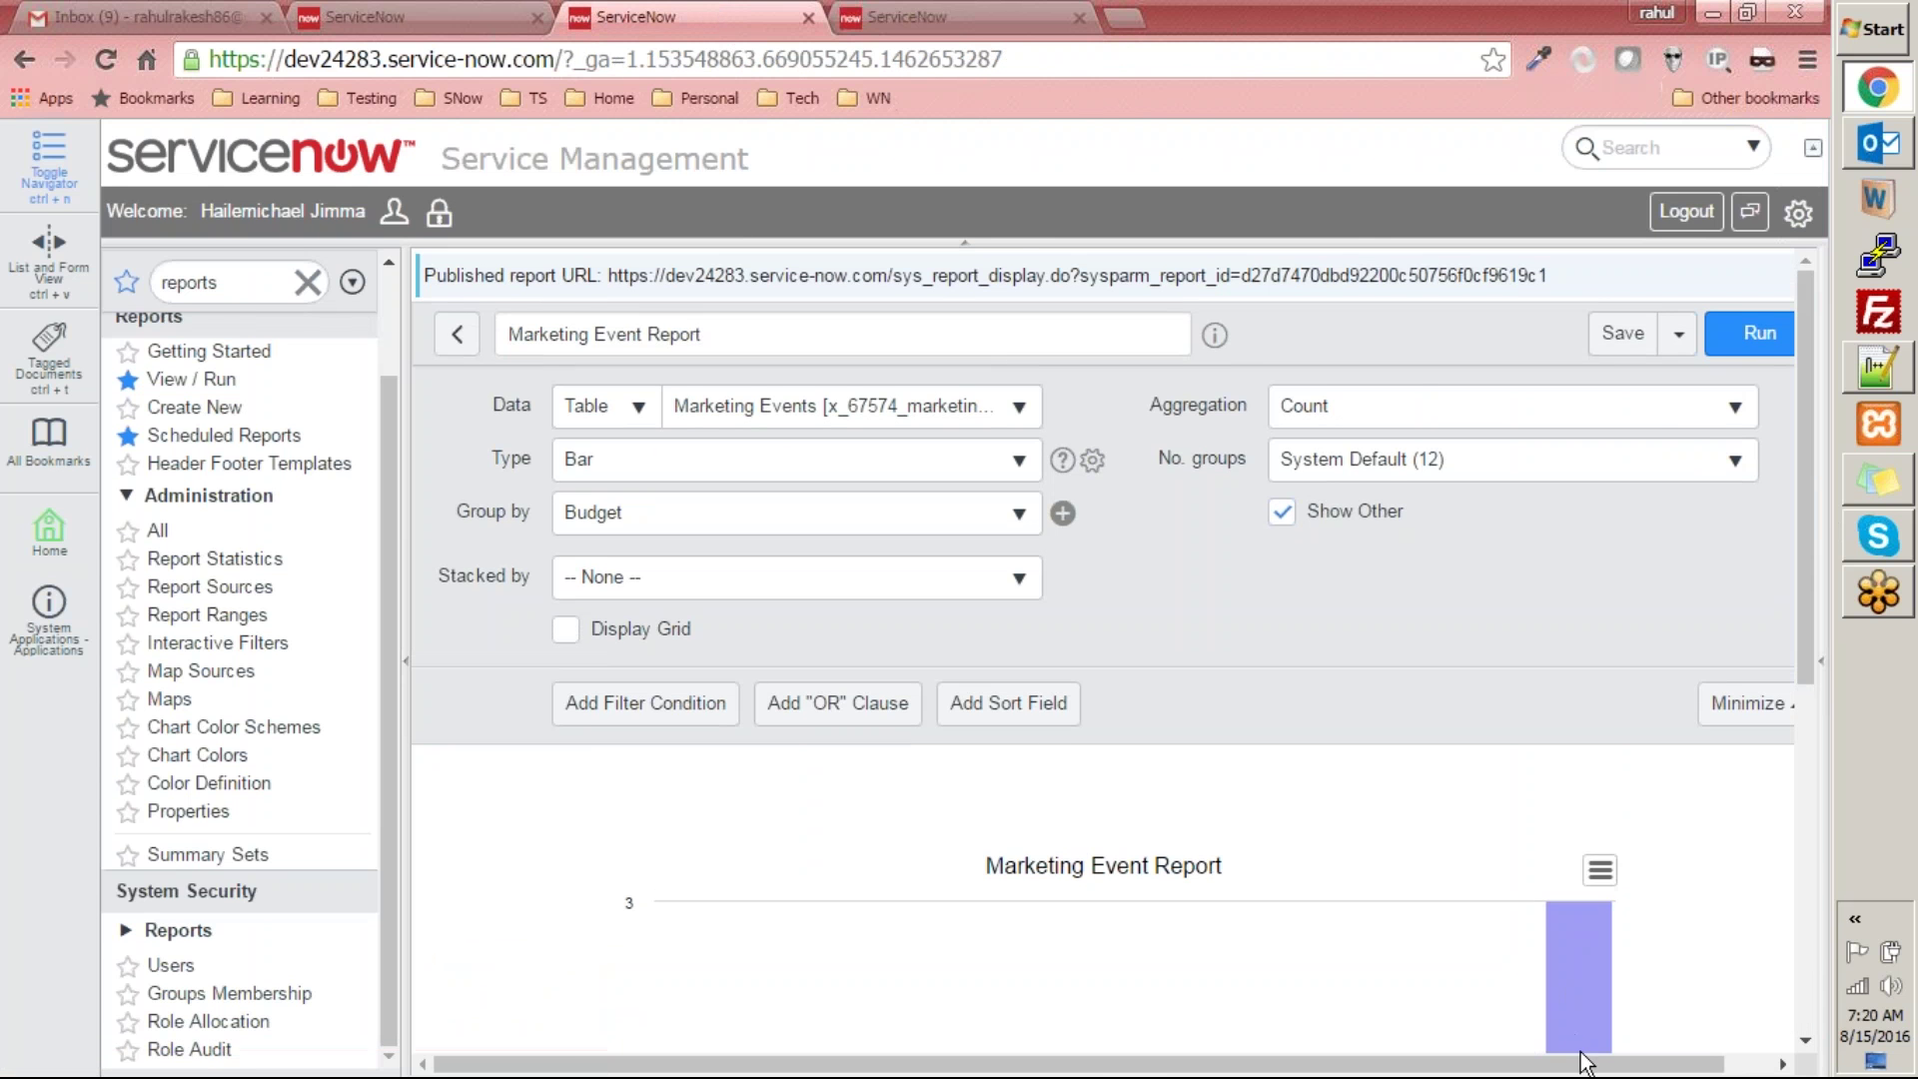
# - Open the report's export settings and look up header footer templates
pyautogui.moveTo(1575, 1063); pyautogui.dragTo(1626, 1063)
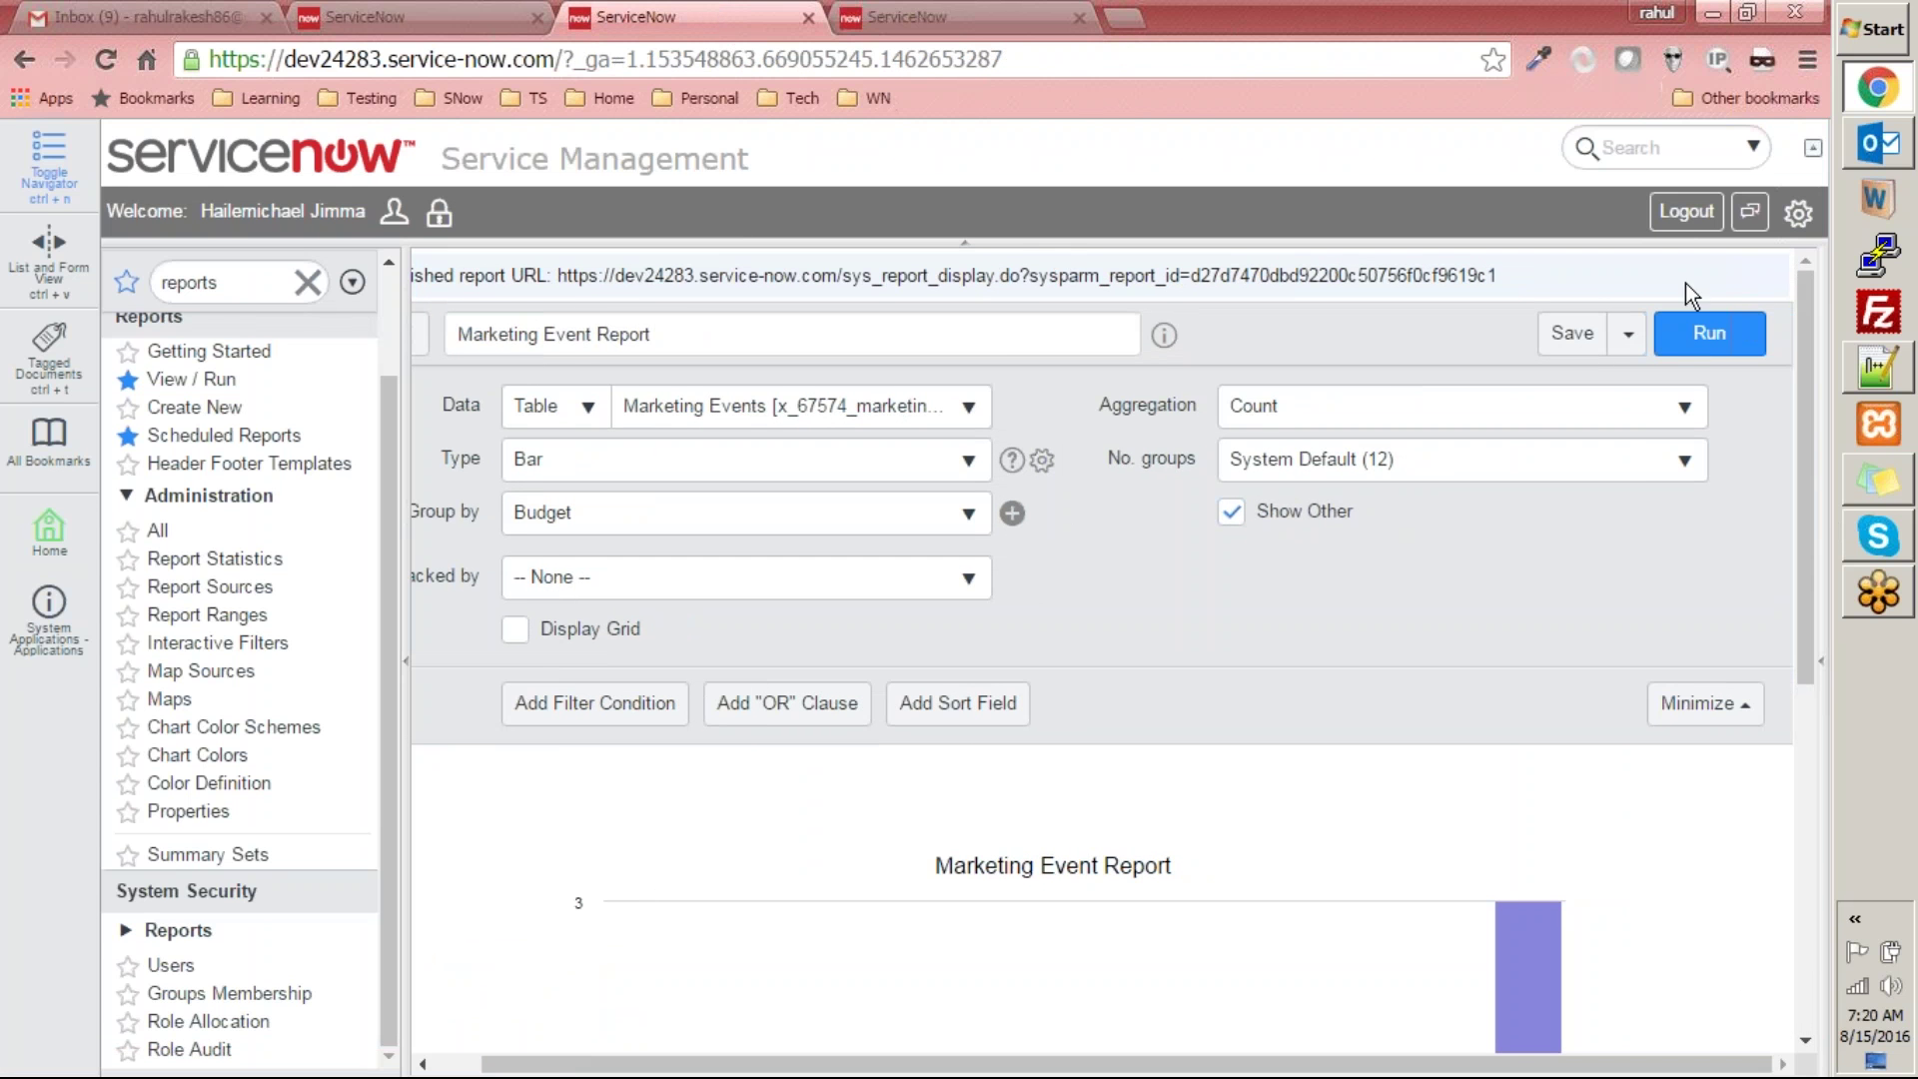
pyautogui.click(1629, 334)
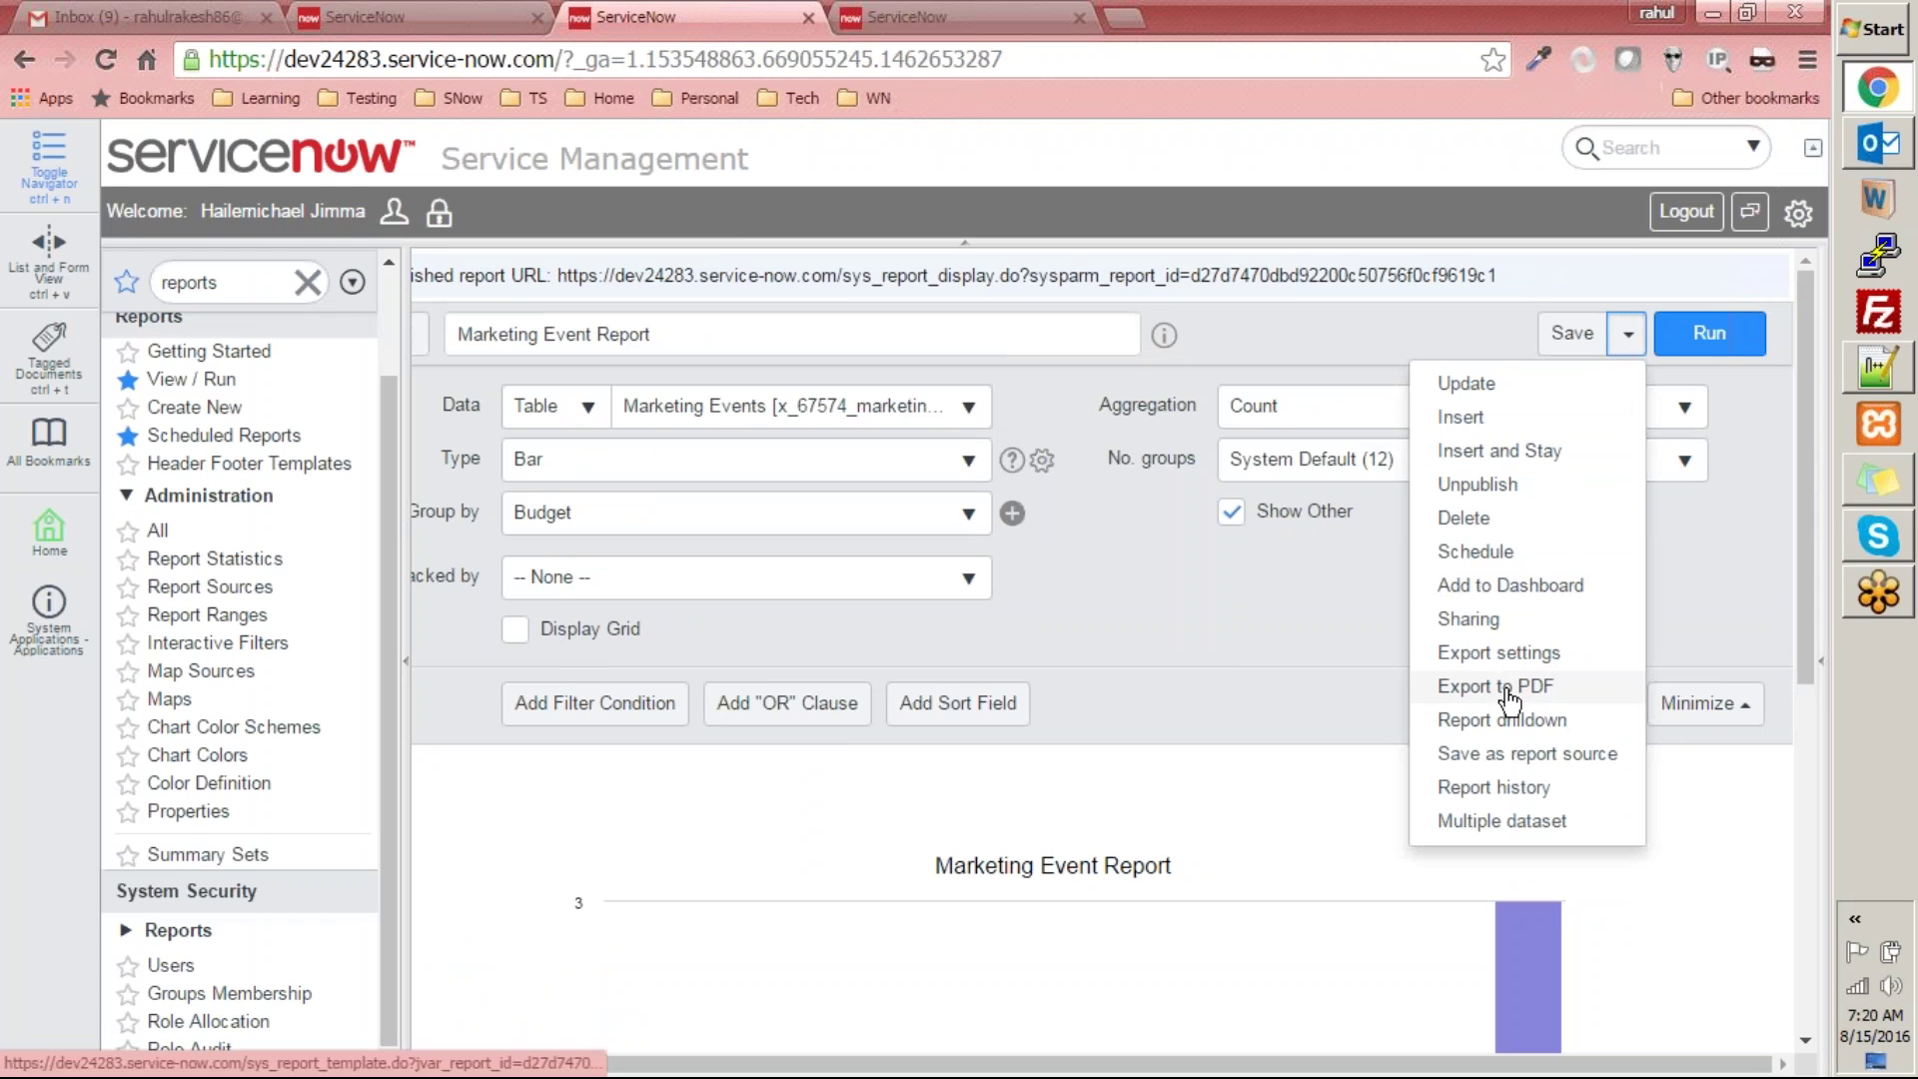
pyautogui.click(1513, 652)
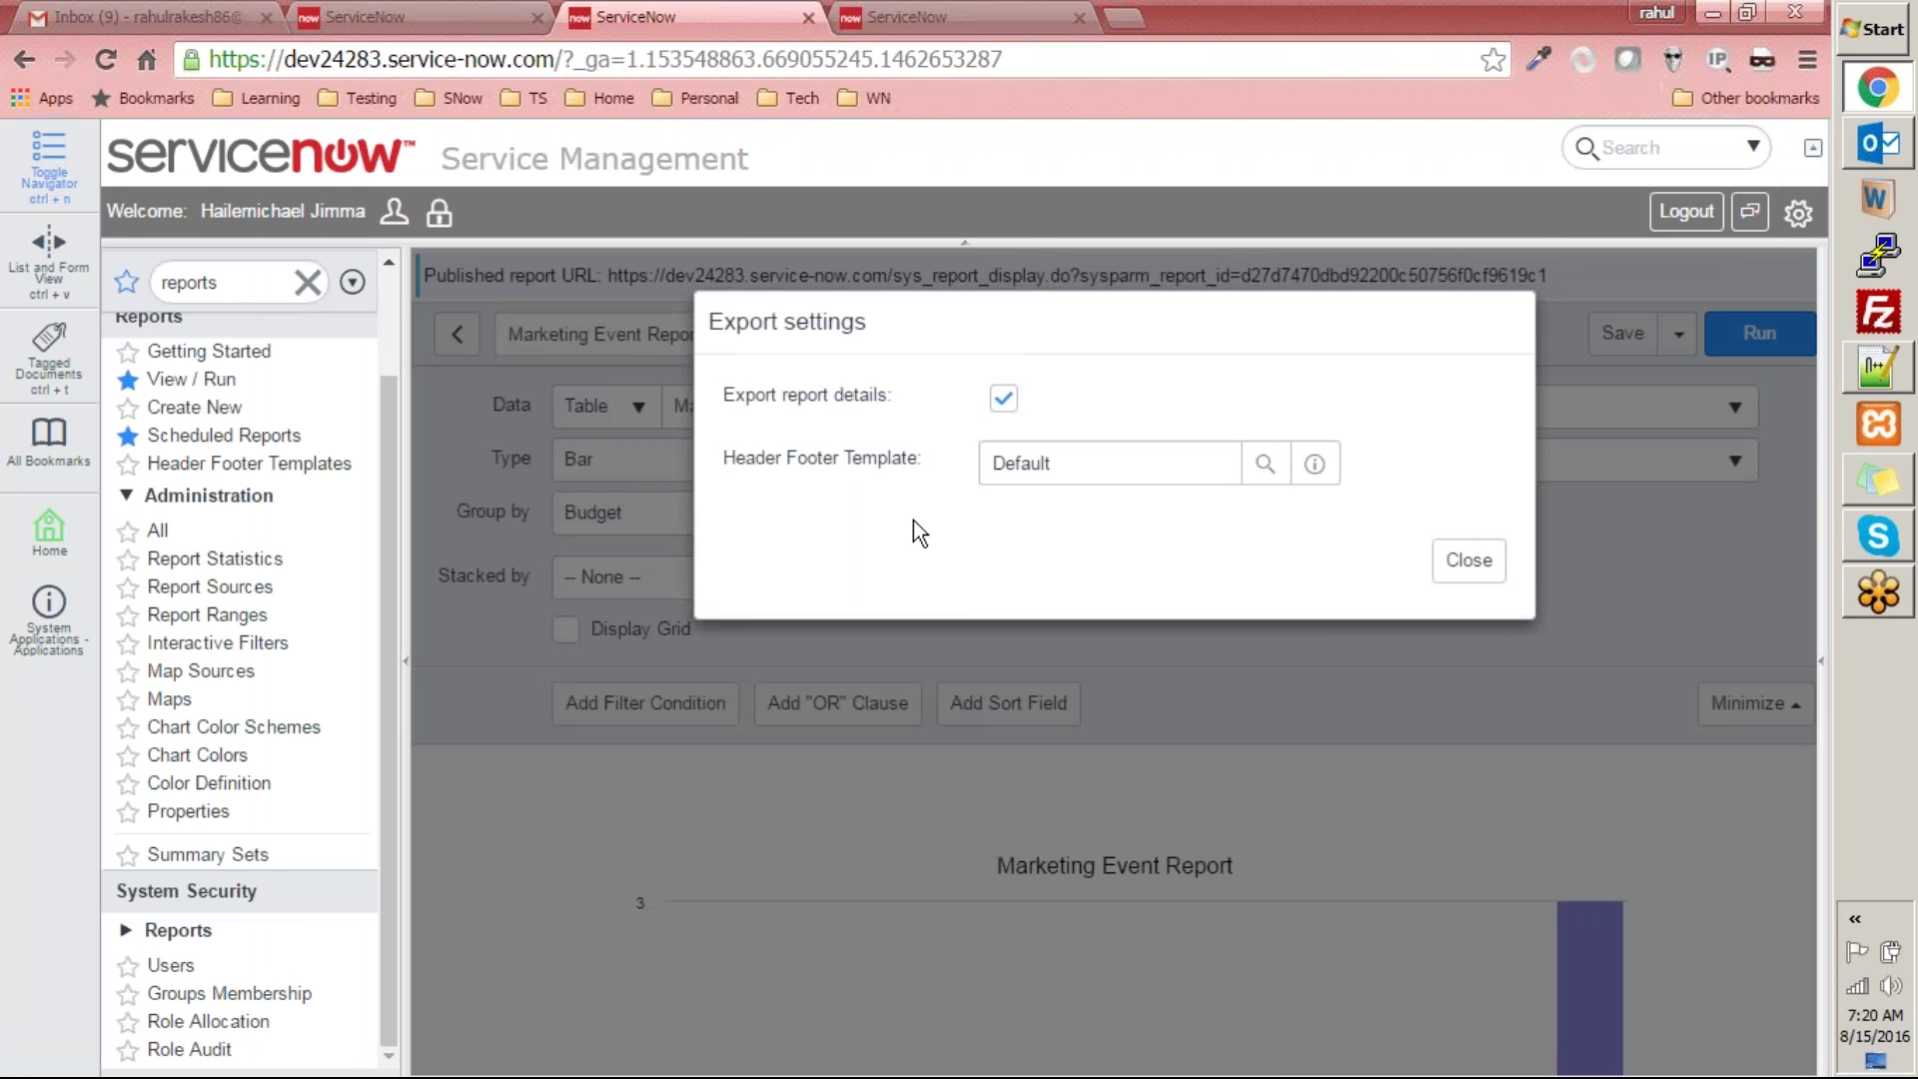
pyautogui.click(1264, 464)
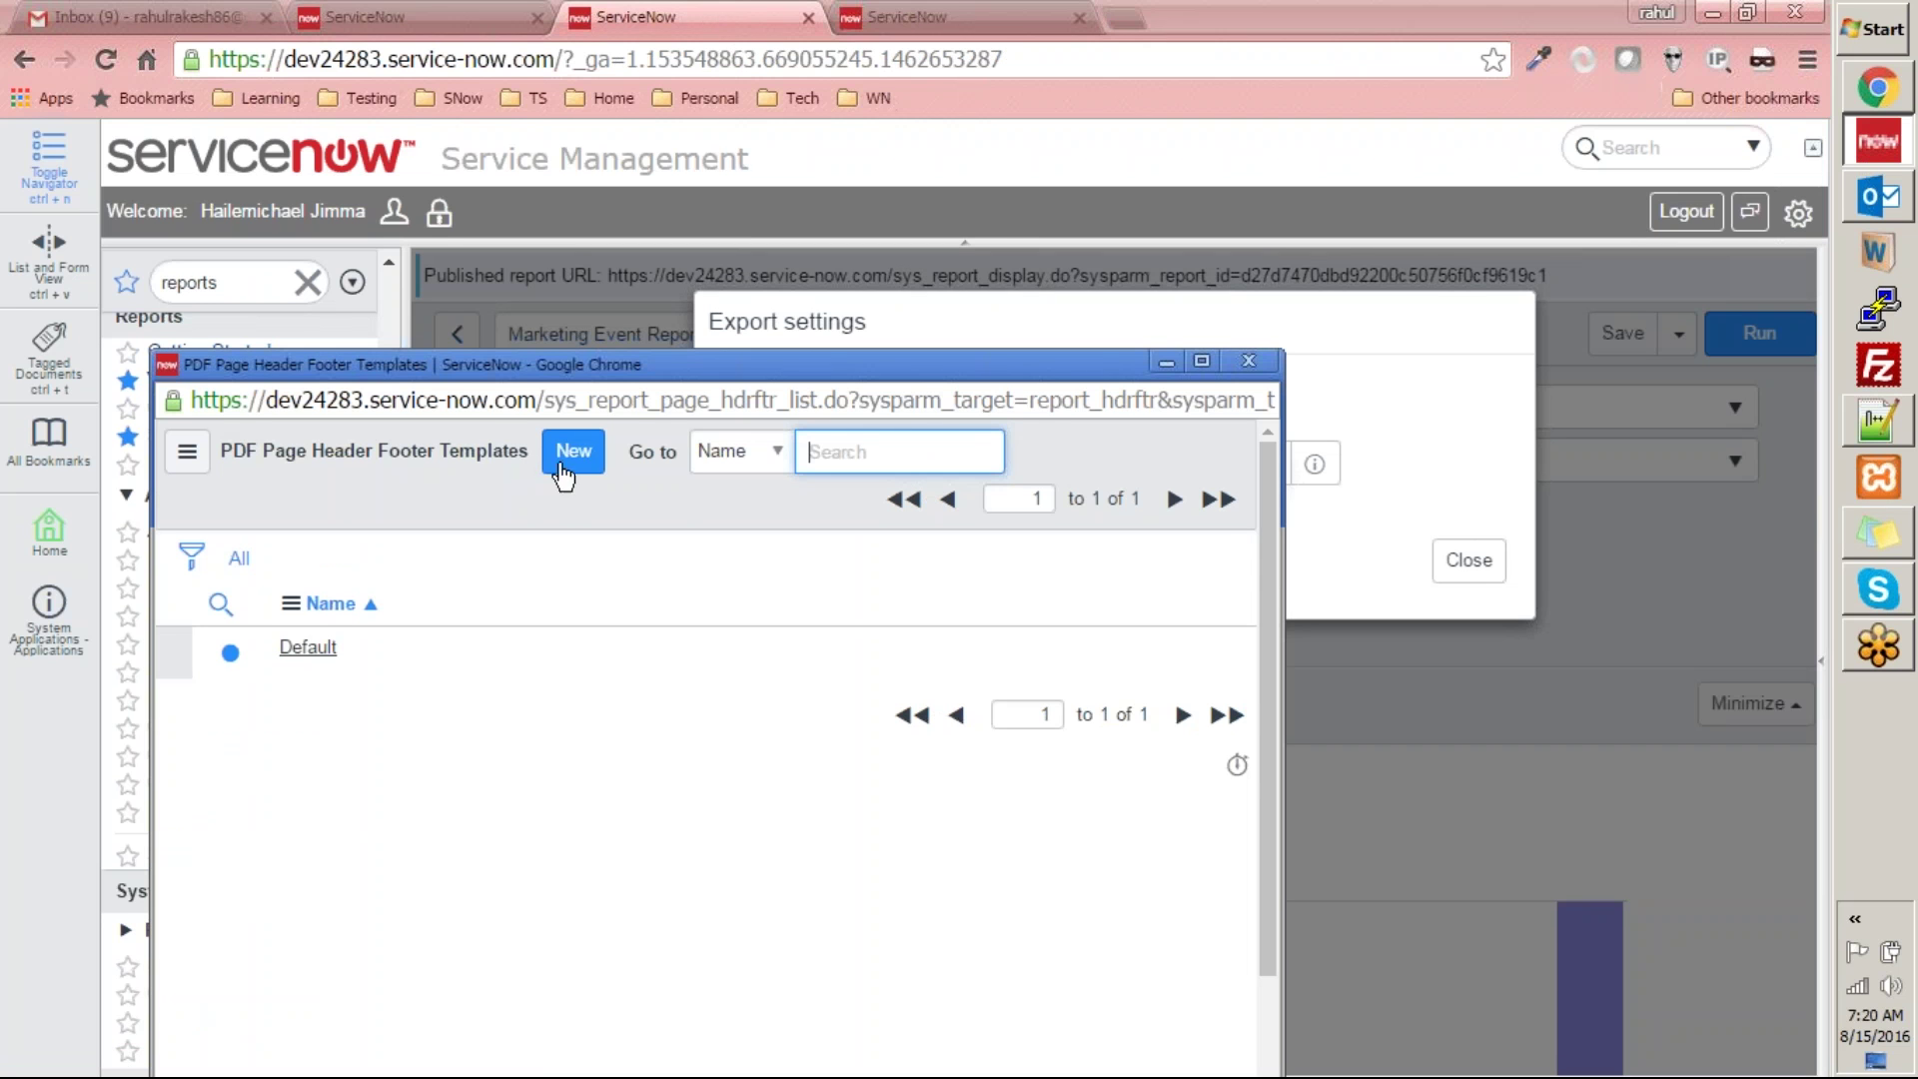
# - Start a new PDF template named 'Header Foor', then abandon it and close export settings
pyautogui.click(591, 460)
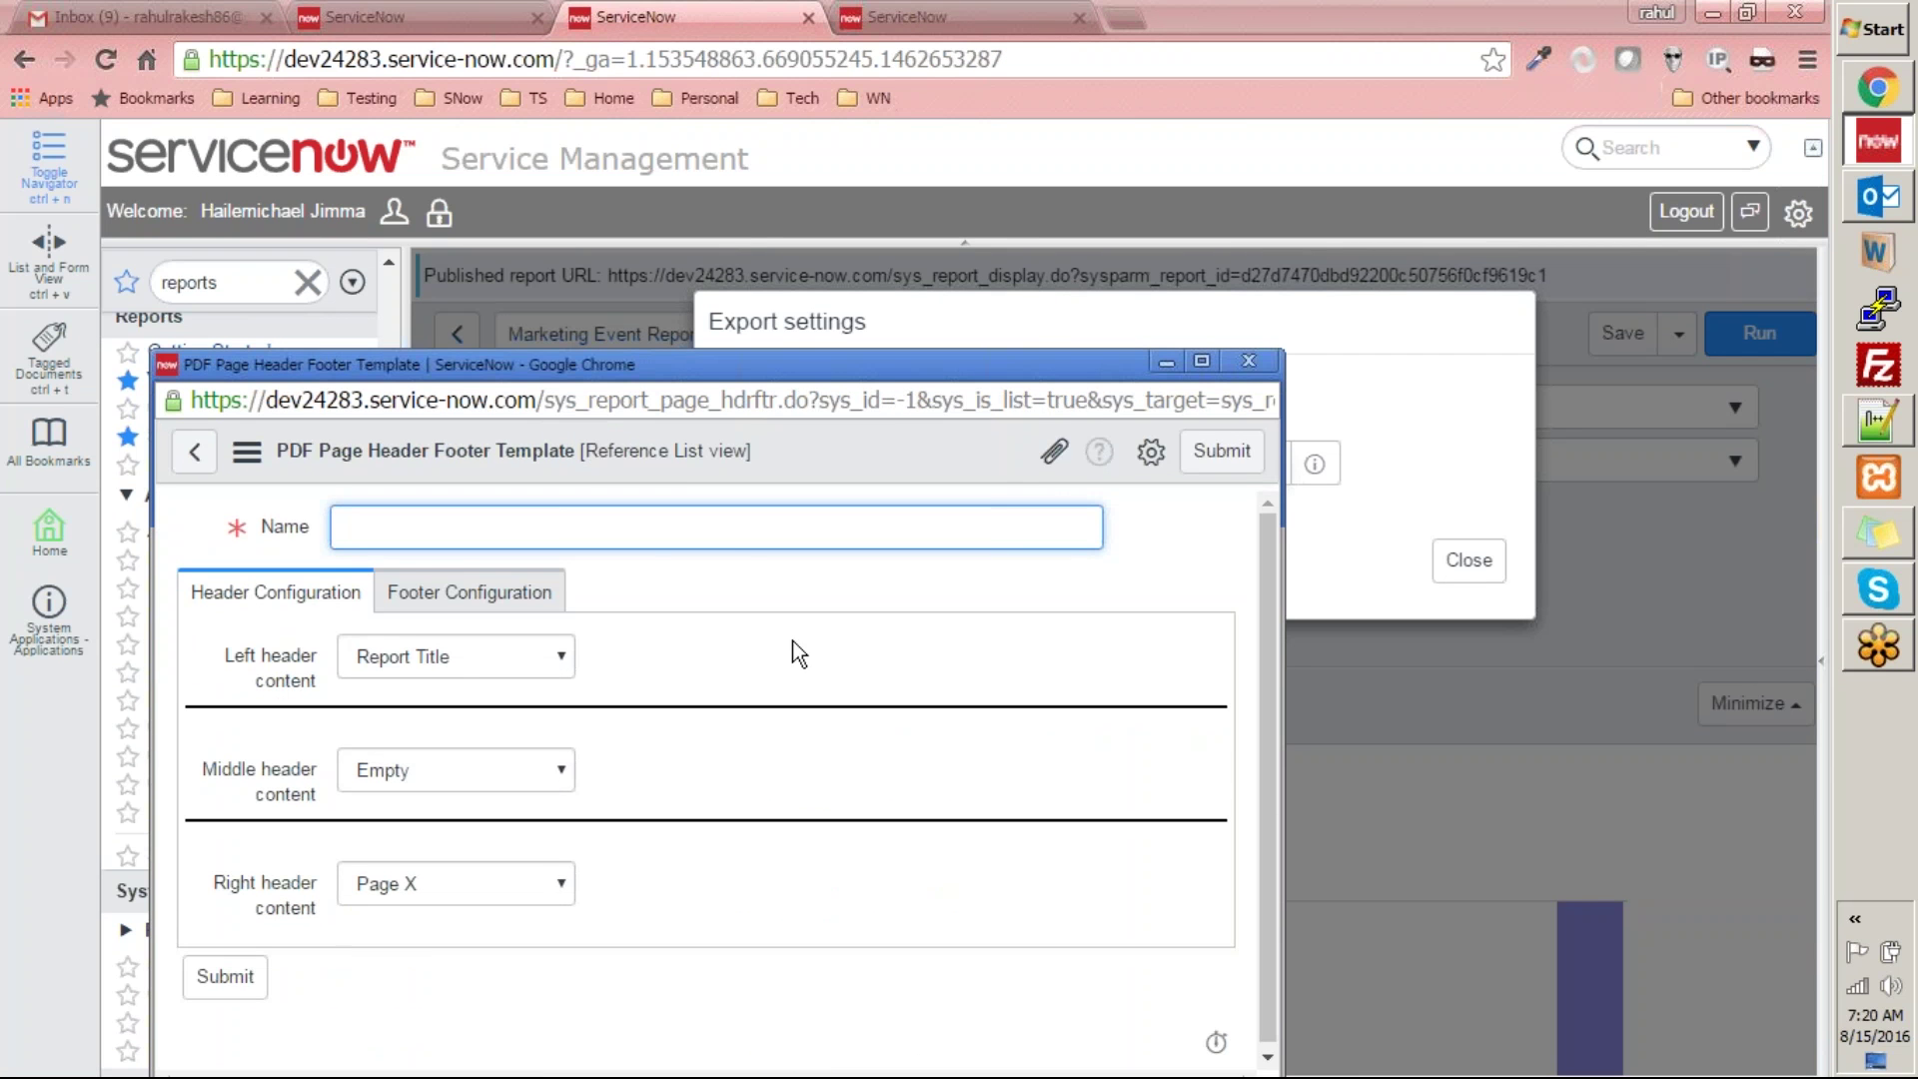
pyautogui.write('Header Foor')
pyautogui.click(1247, 362)
pyautogui.click(1464, 559)
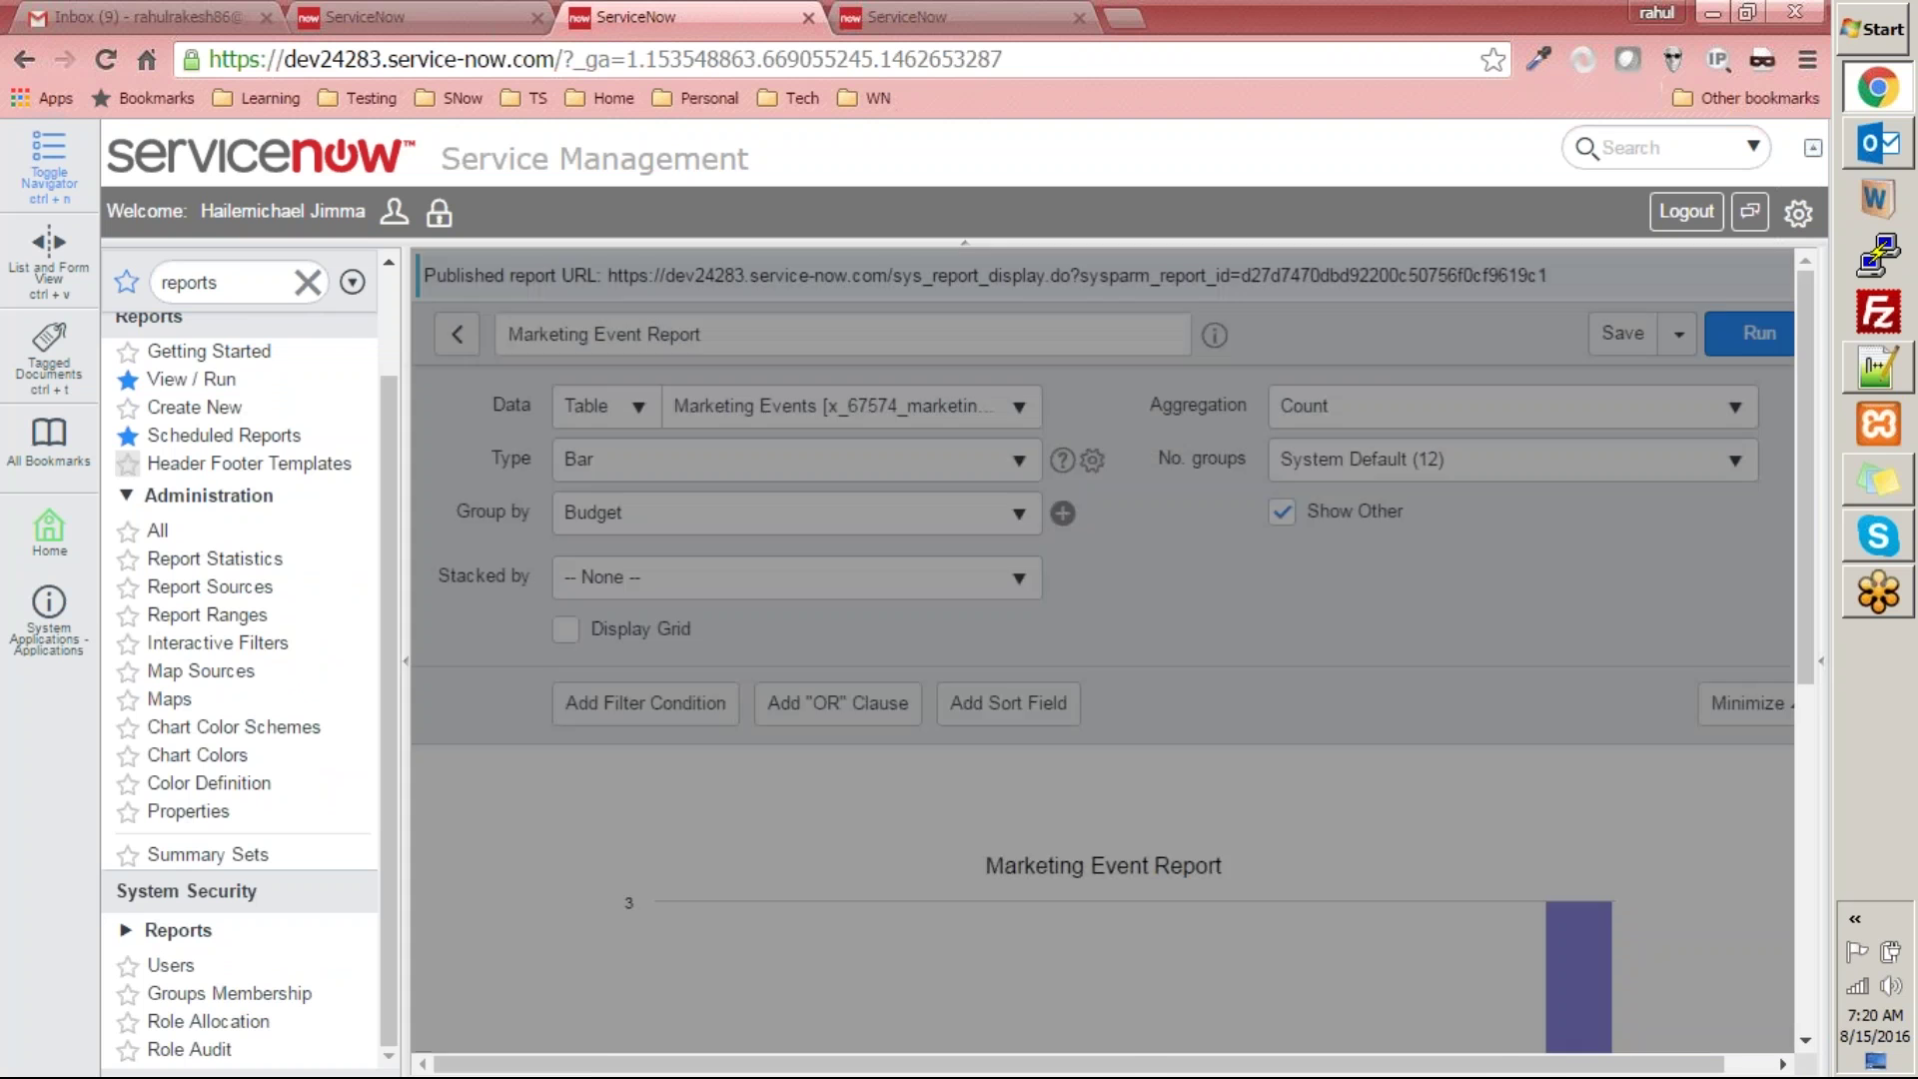
pyautogui.scroll(1, 268, 390)
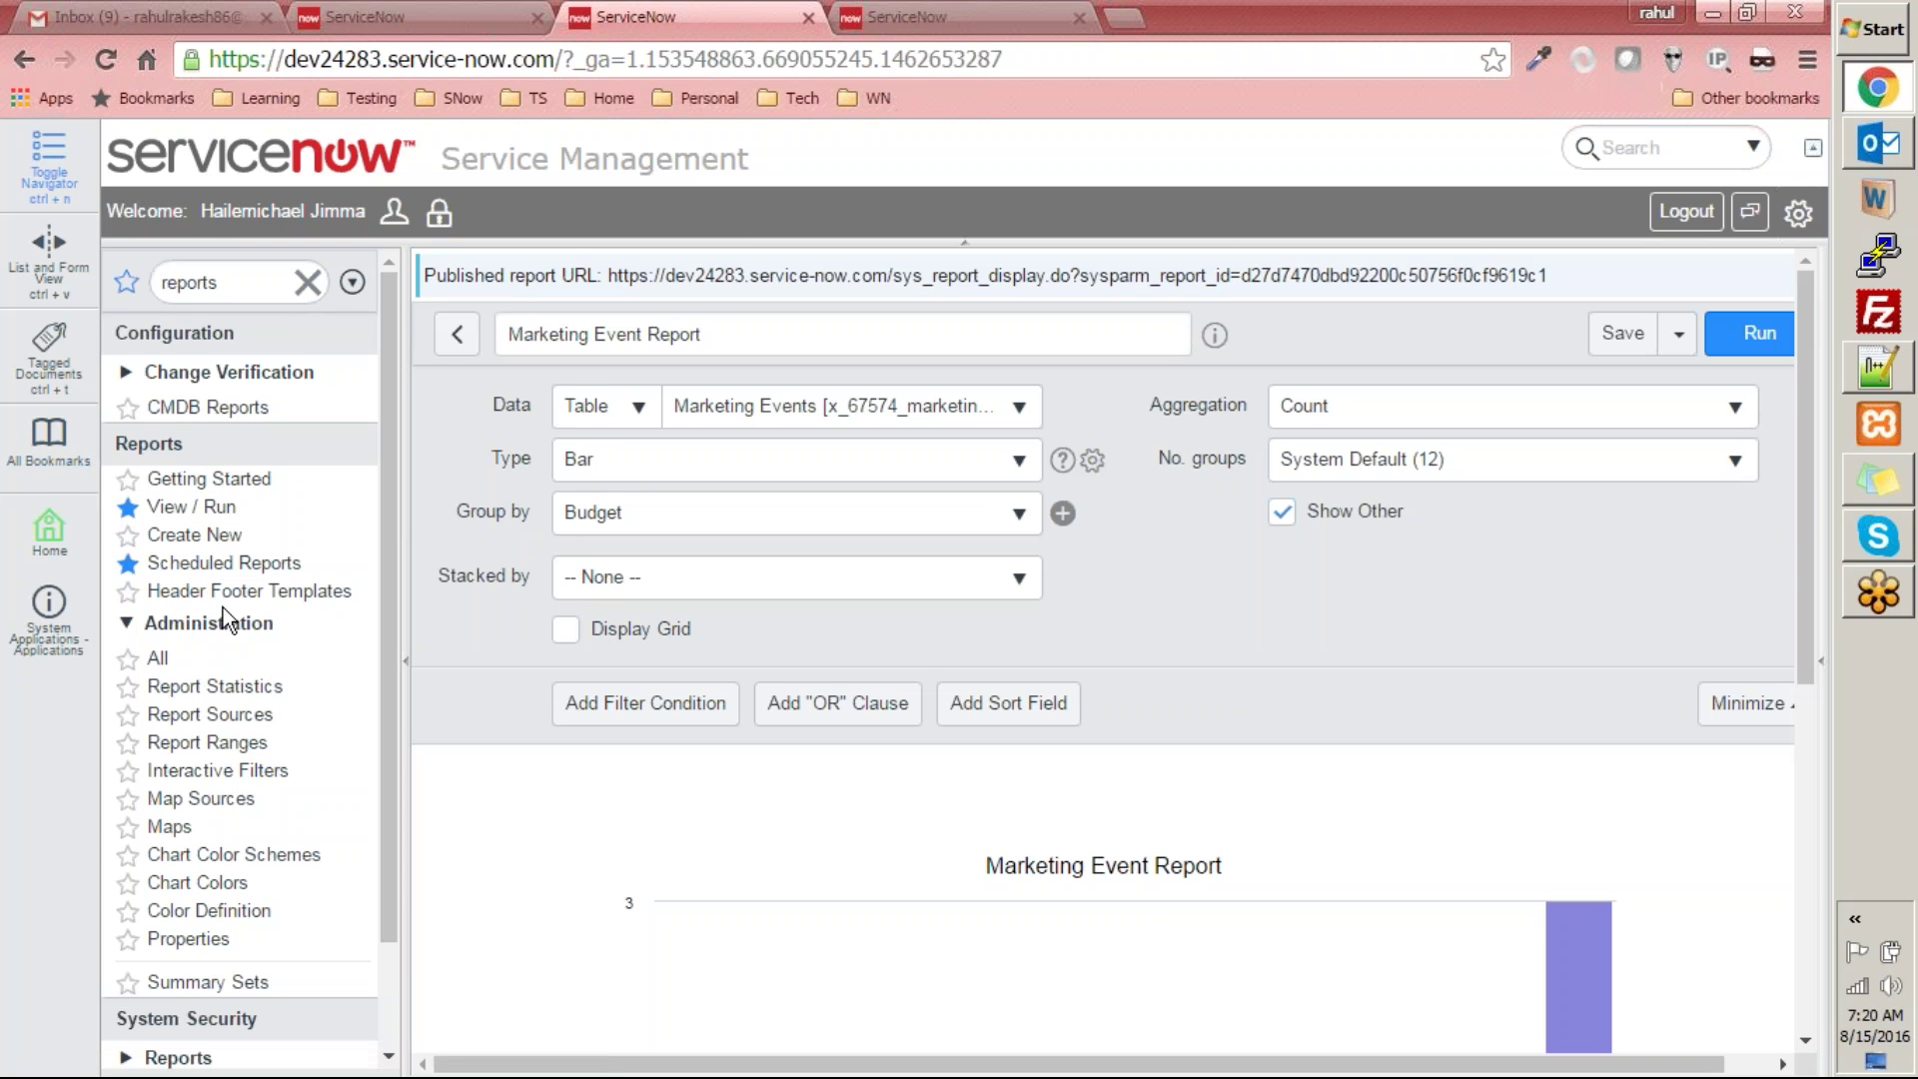
# - Create a new header footer template named with the author's name plus 'Template's'
pyautogui.click(180, 593)
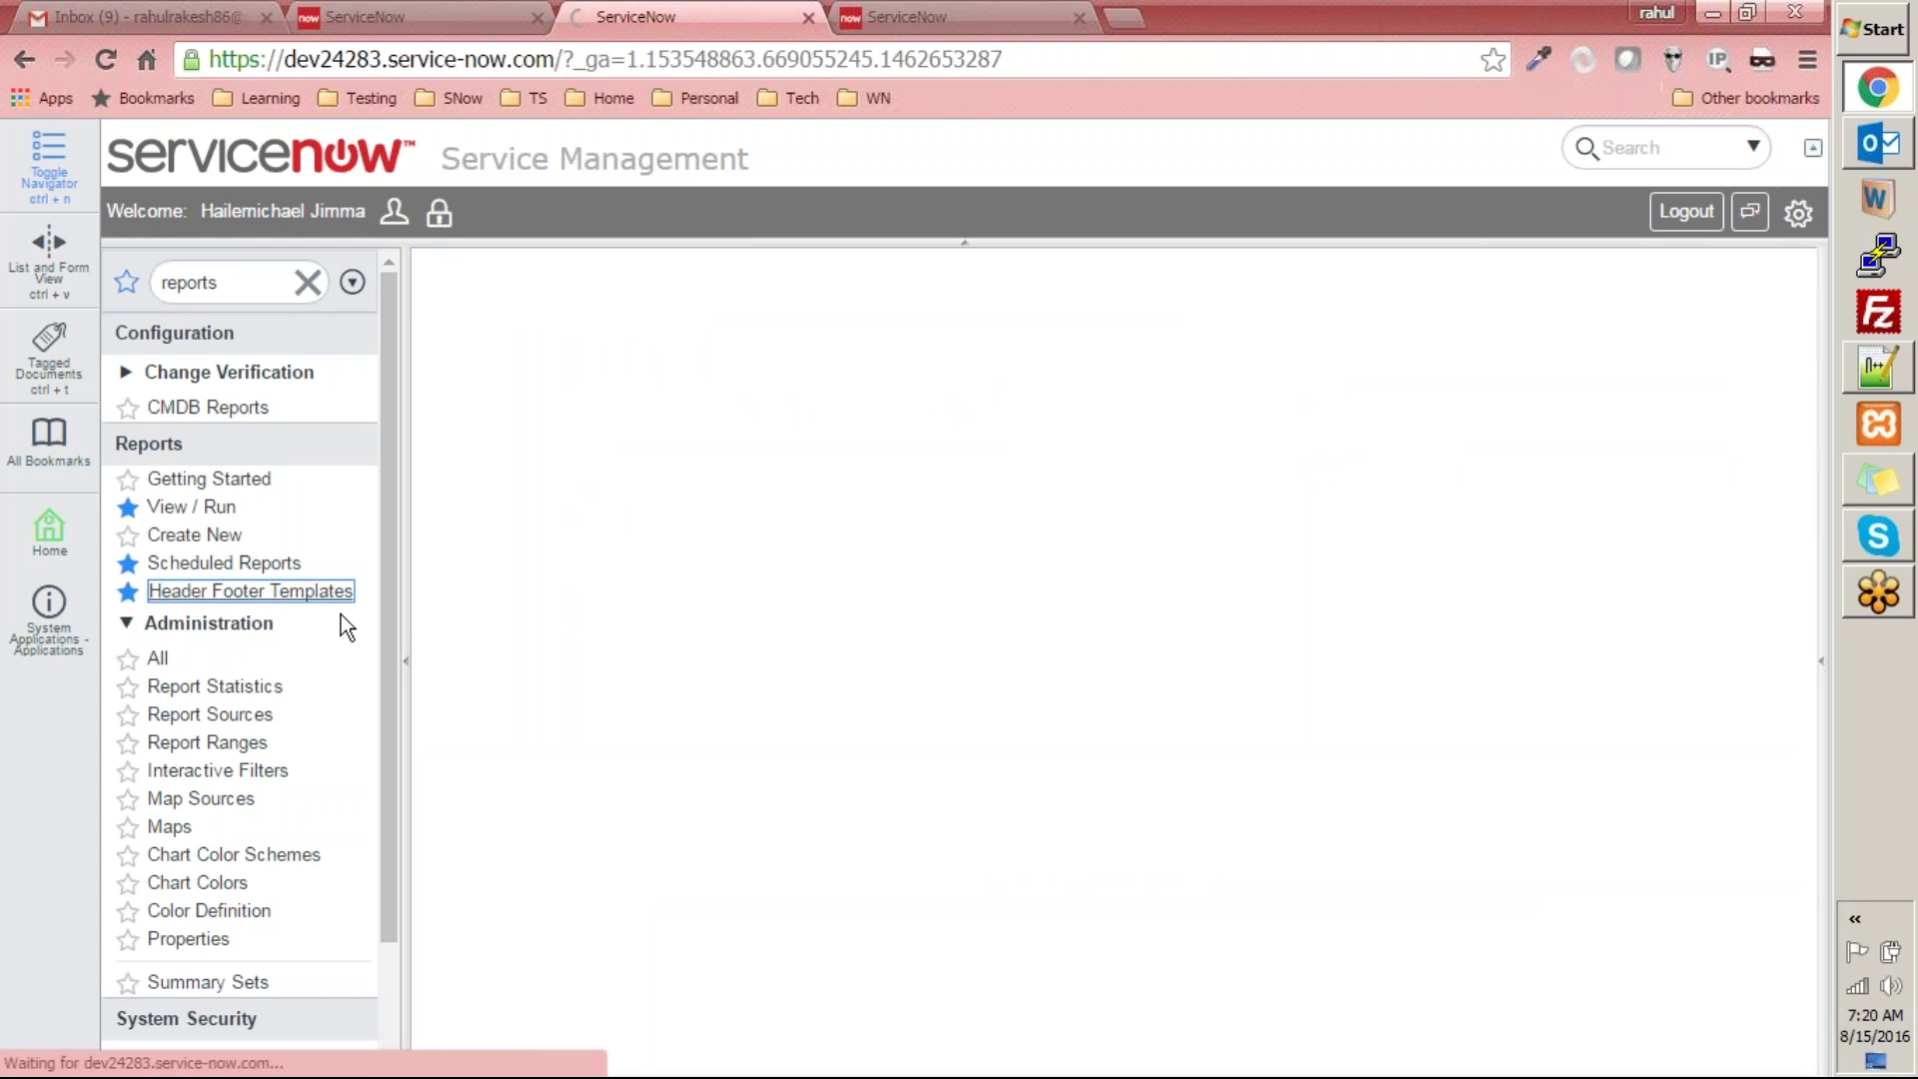
pyautogui.click(837, 282)
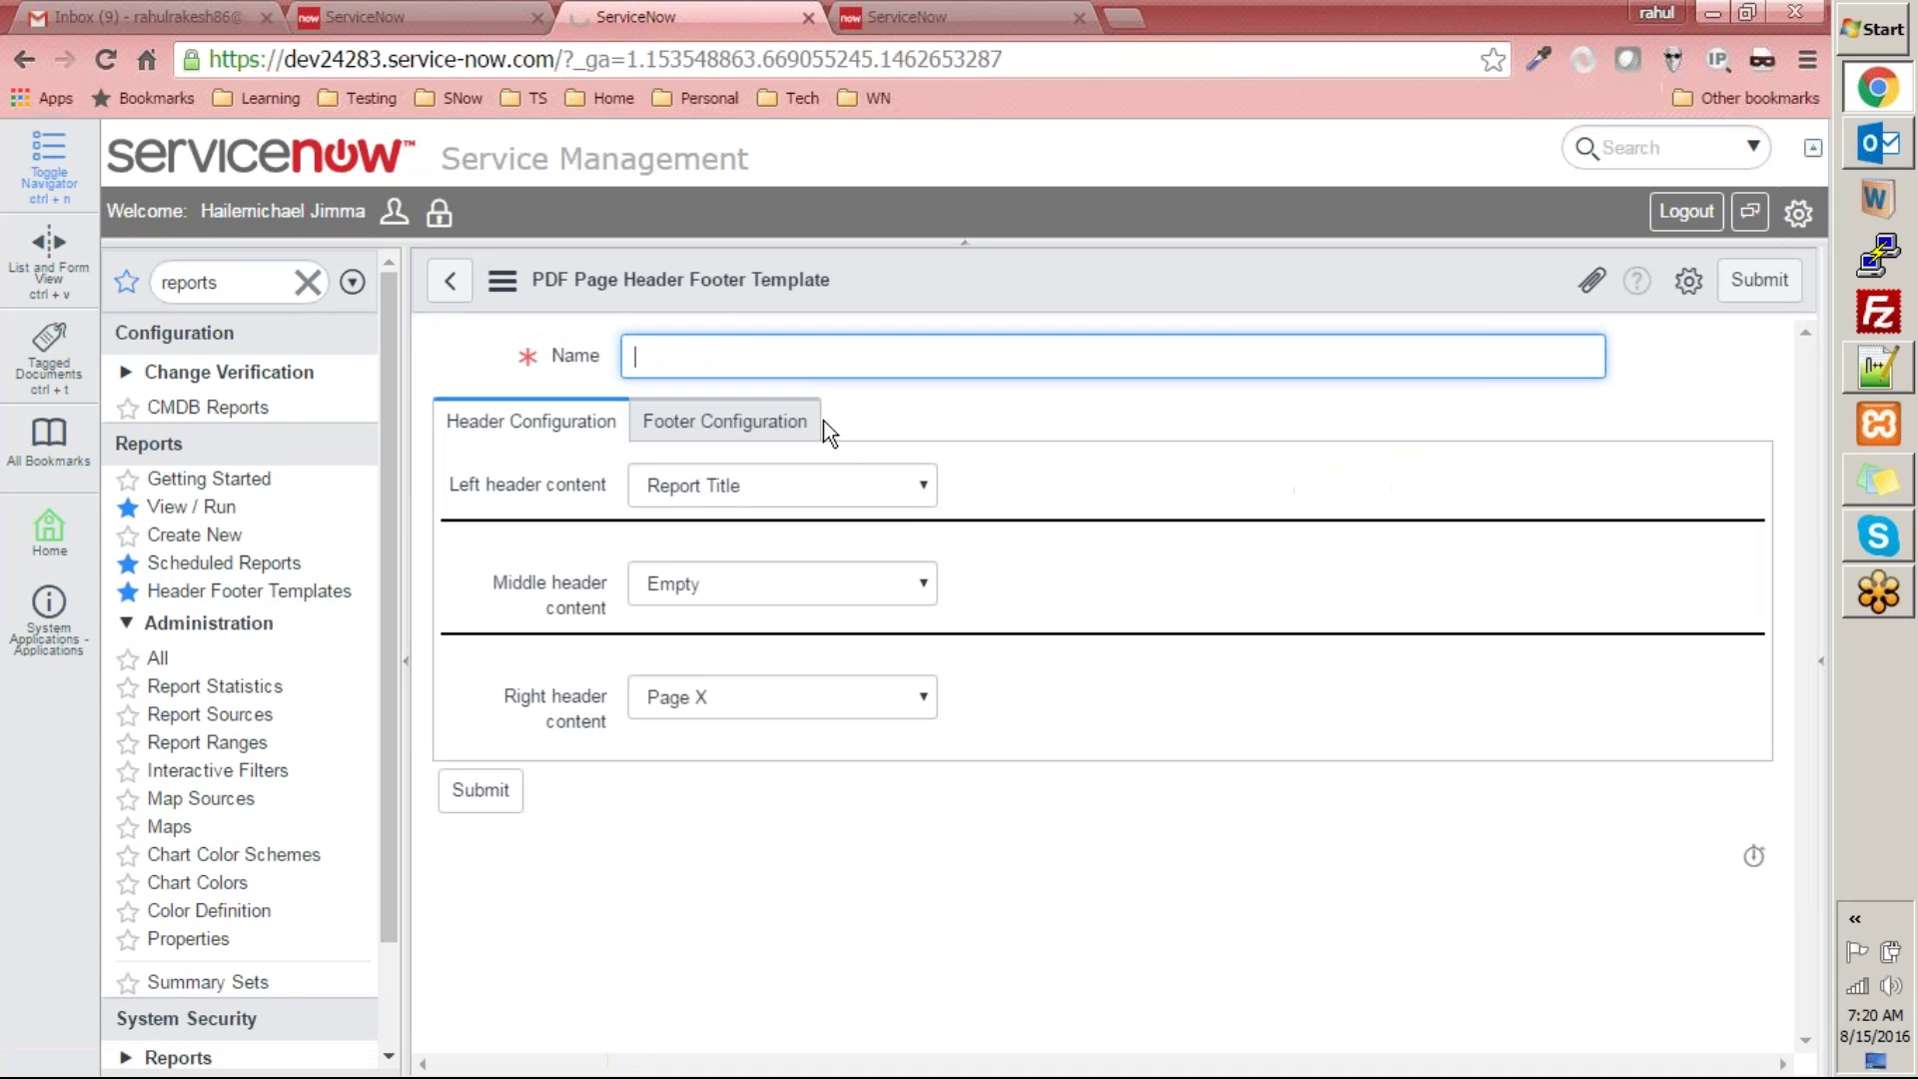
pyautogui.write('Michael Template;s')
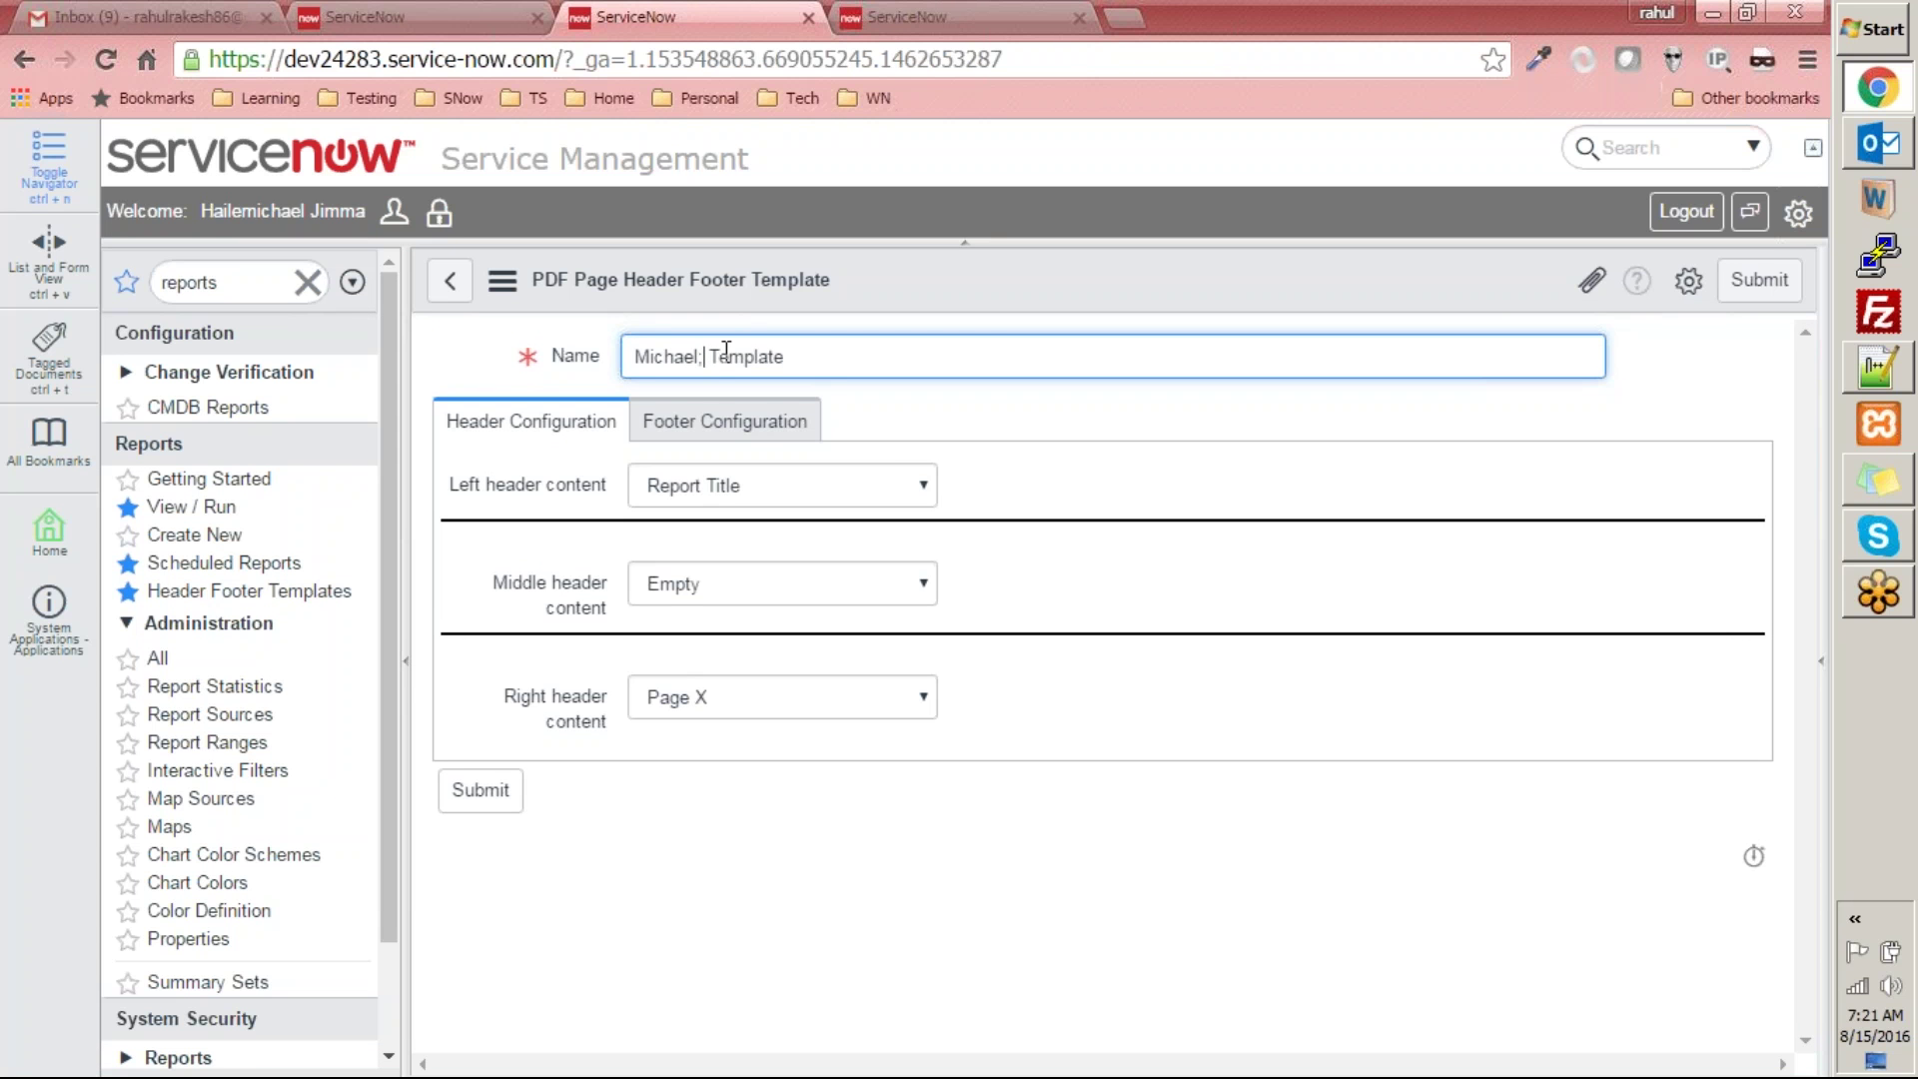
pyautogui.press('BackSpace')
pyautogui.press('BackSpace')
pyautogui.write("'s")
# - Set the left header content to Image and bring up the image file chooser
pyautogui.click(747, 494)
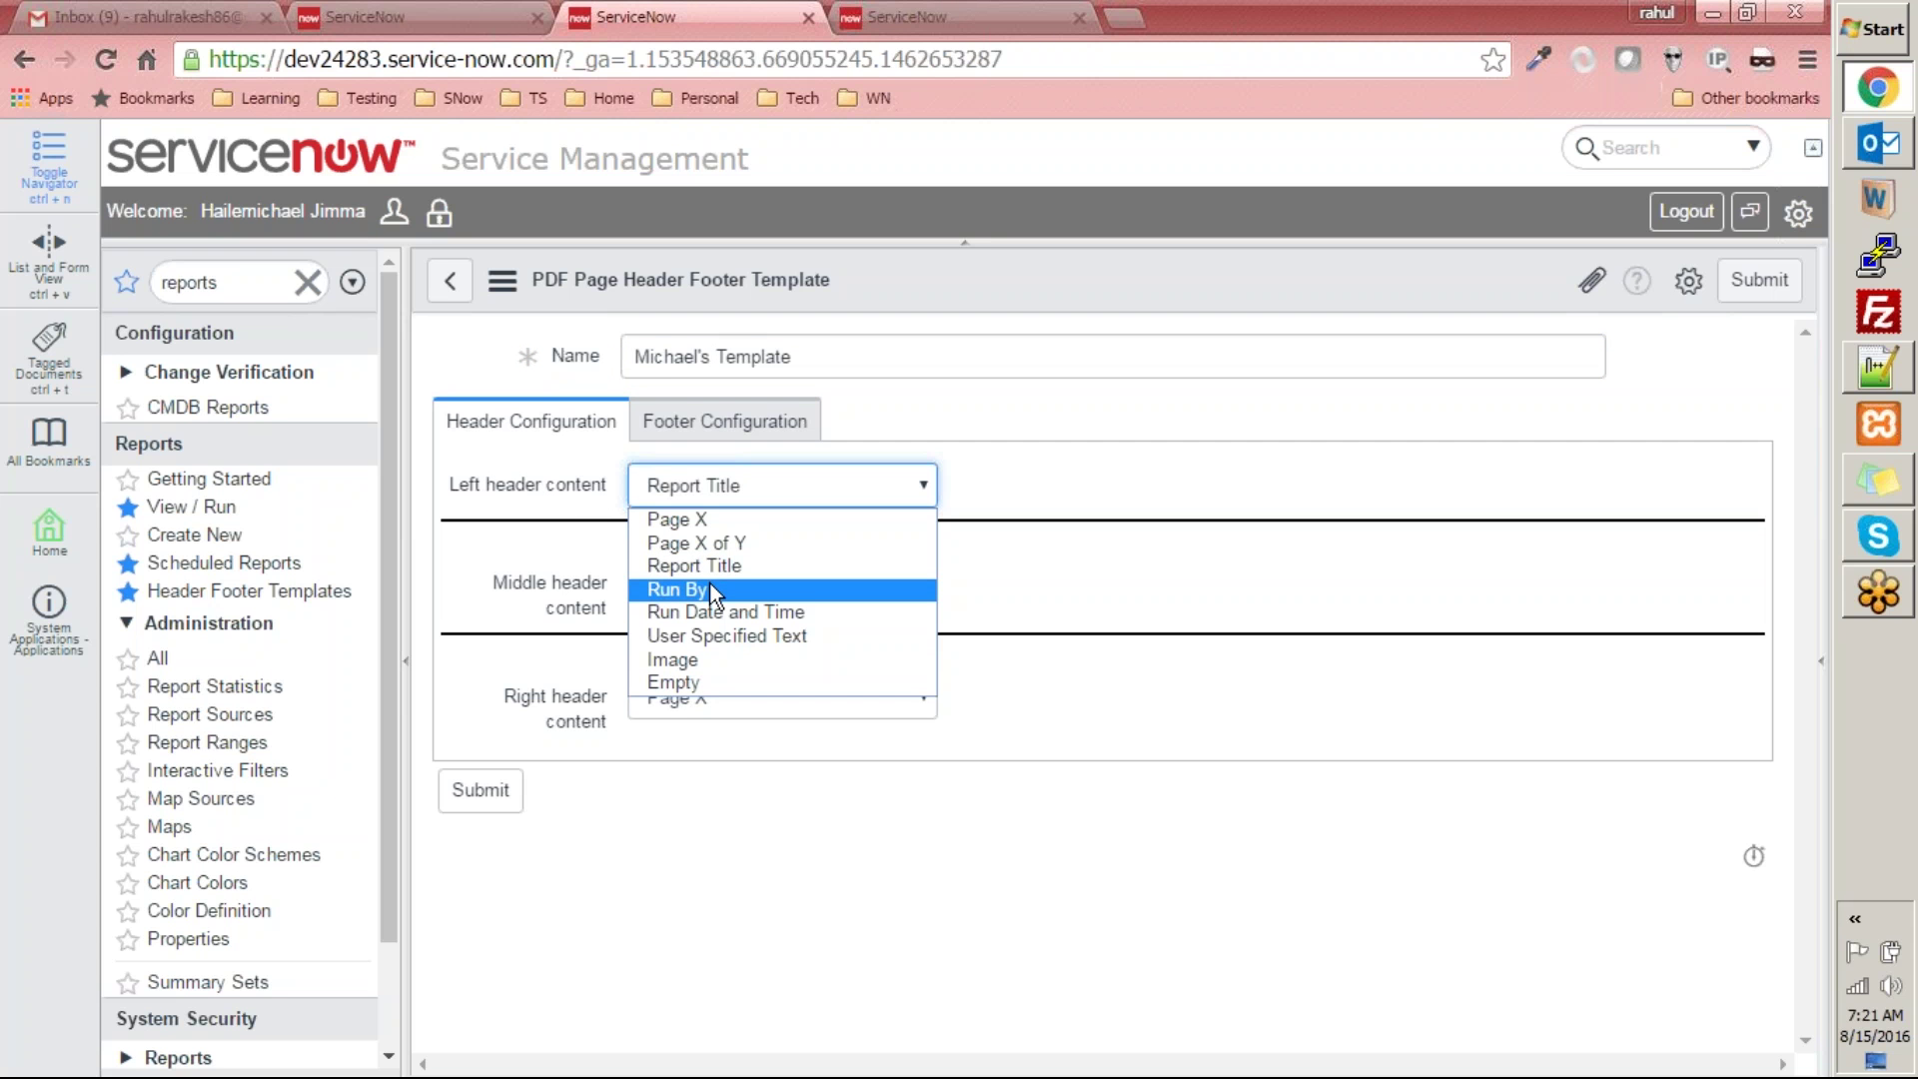
pyautogui.click(698, 659)
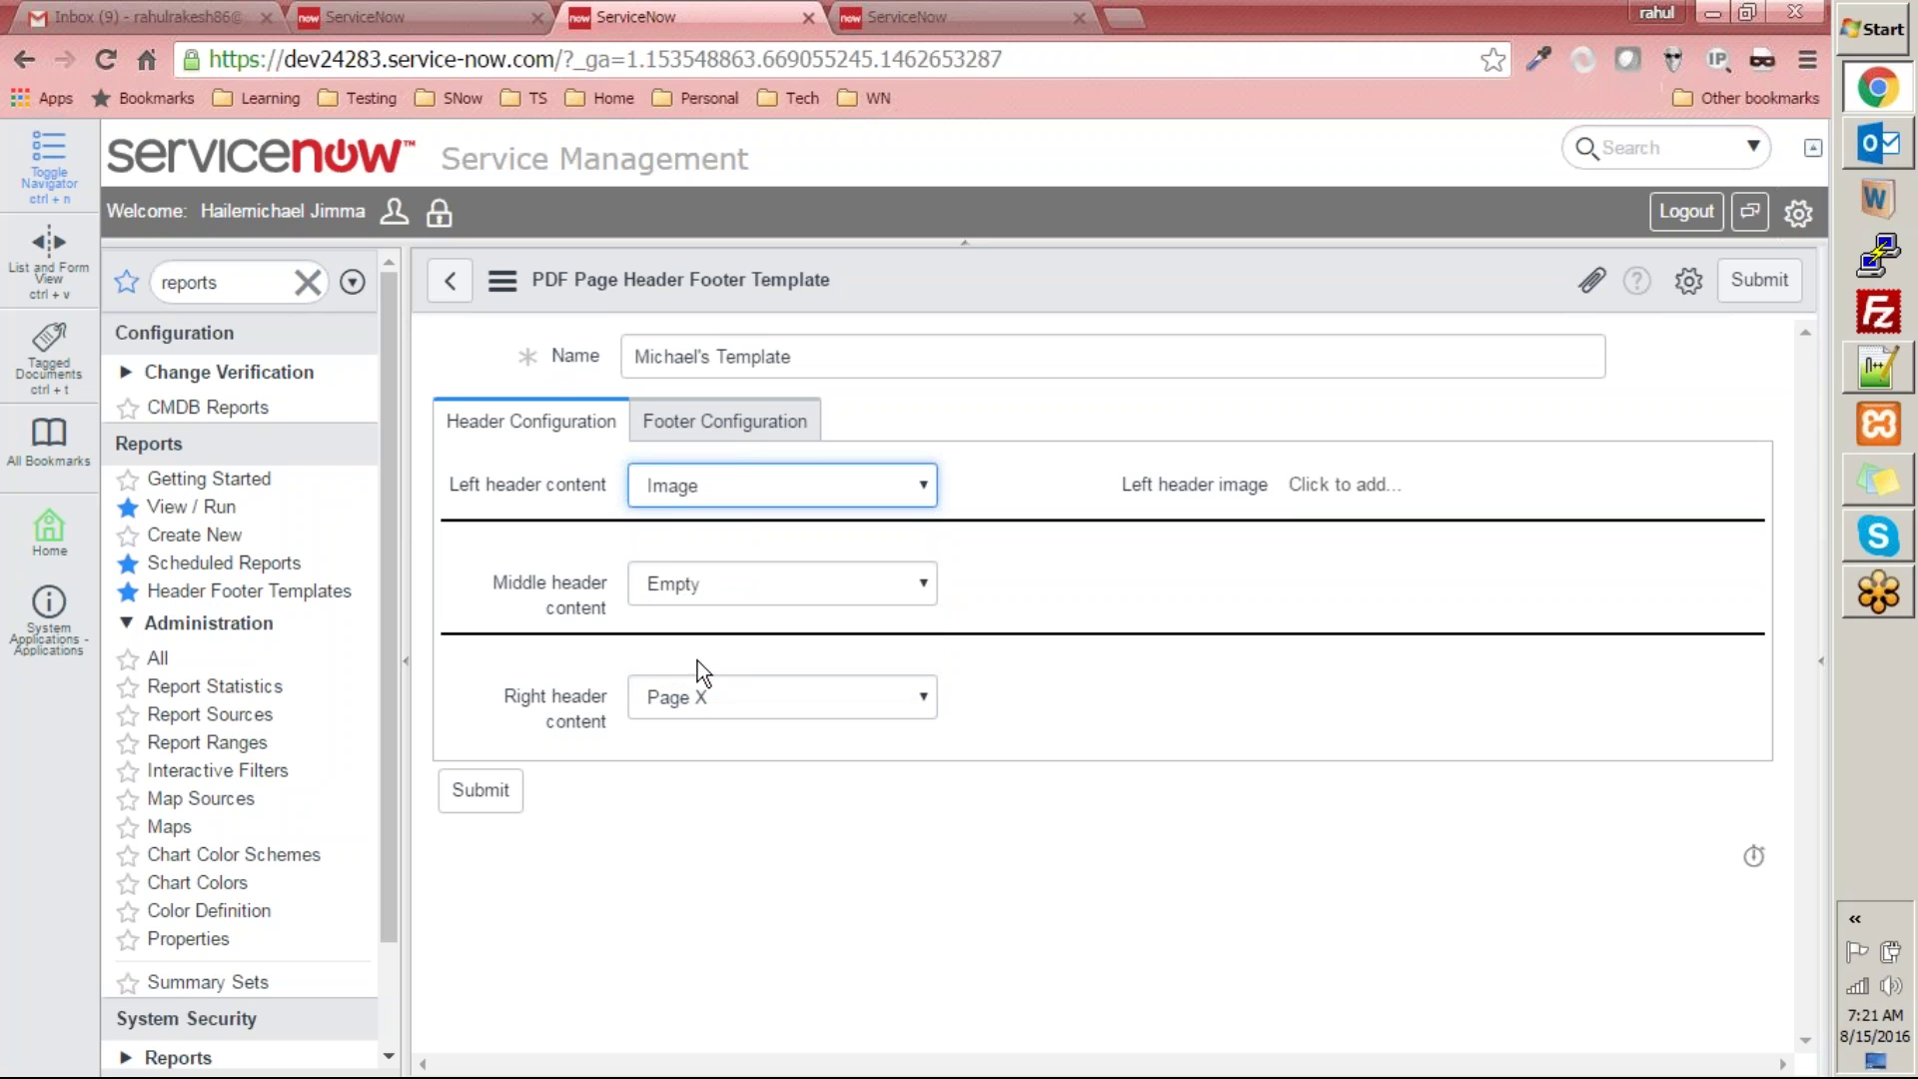
pyautogui.click(1339, 487)
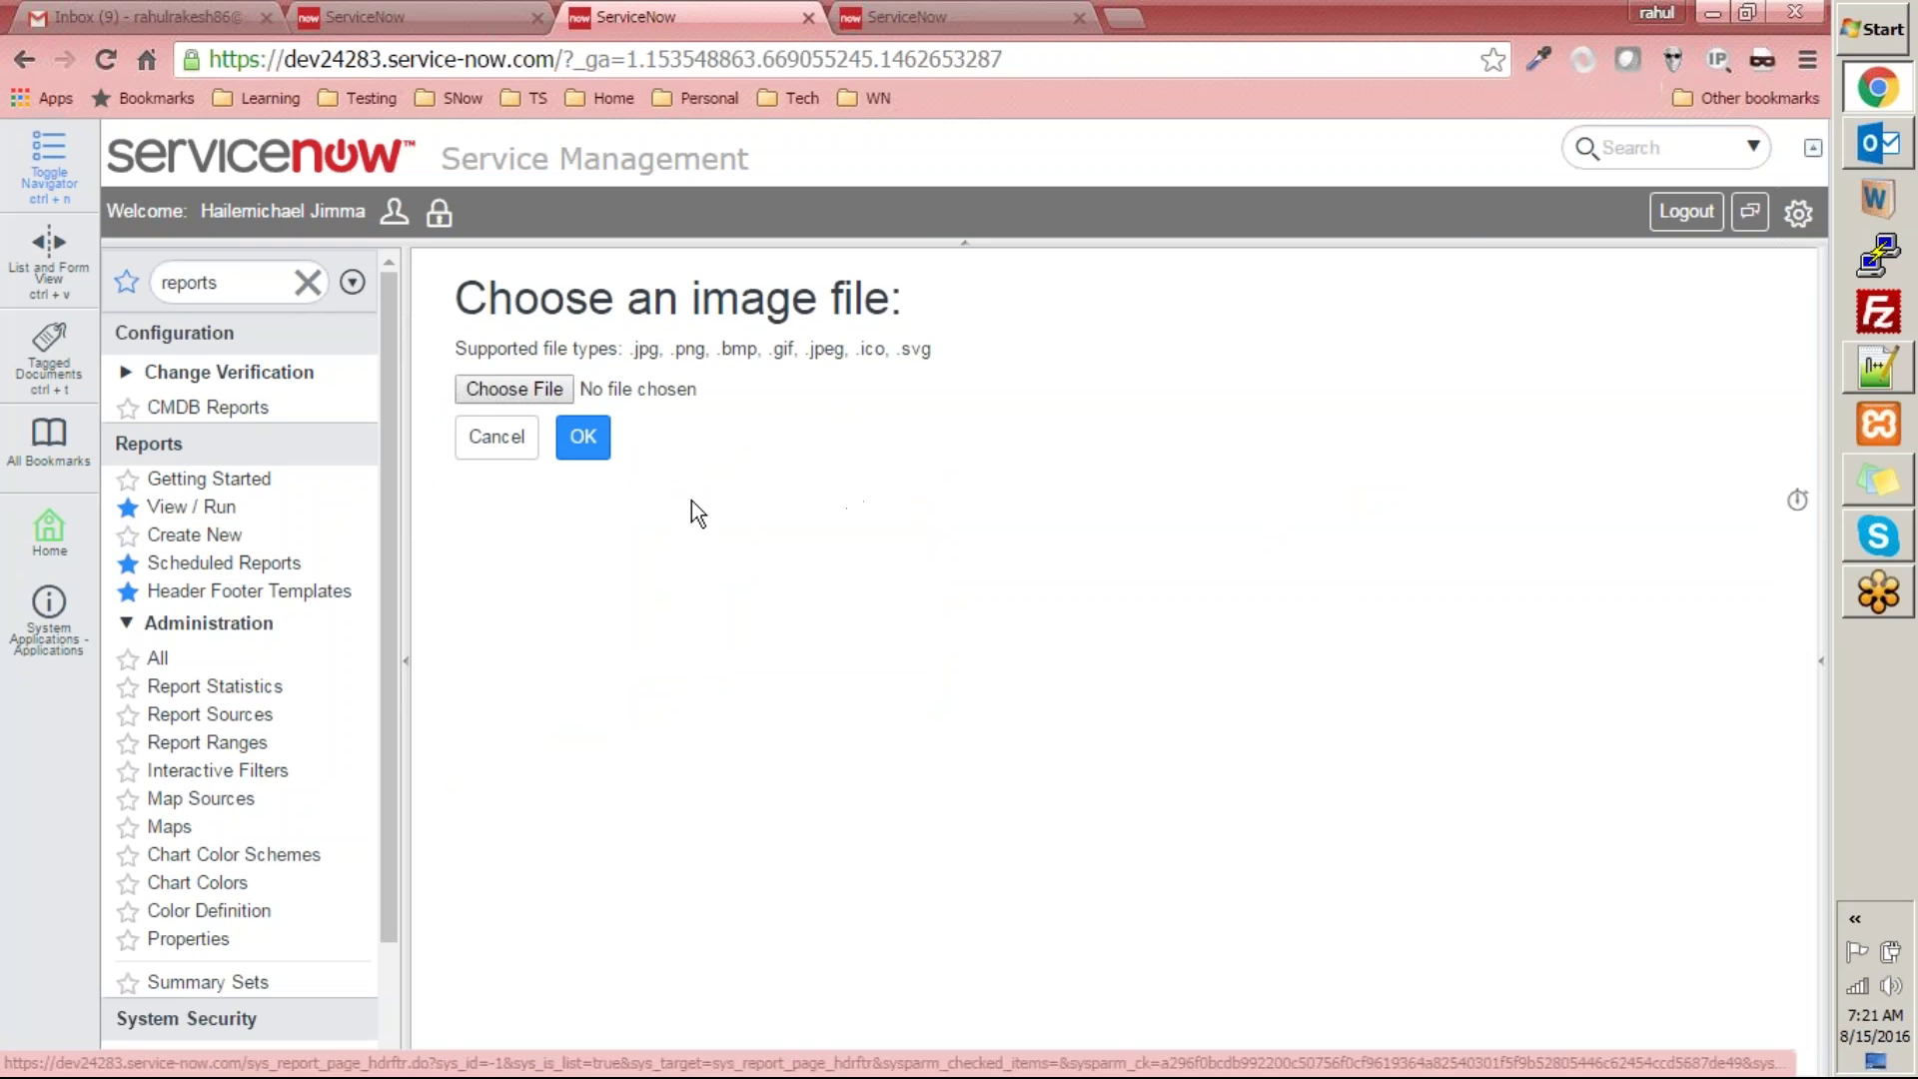
pyautogui.click(552, 389)
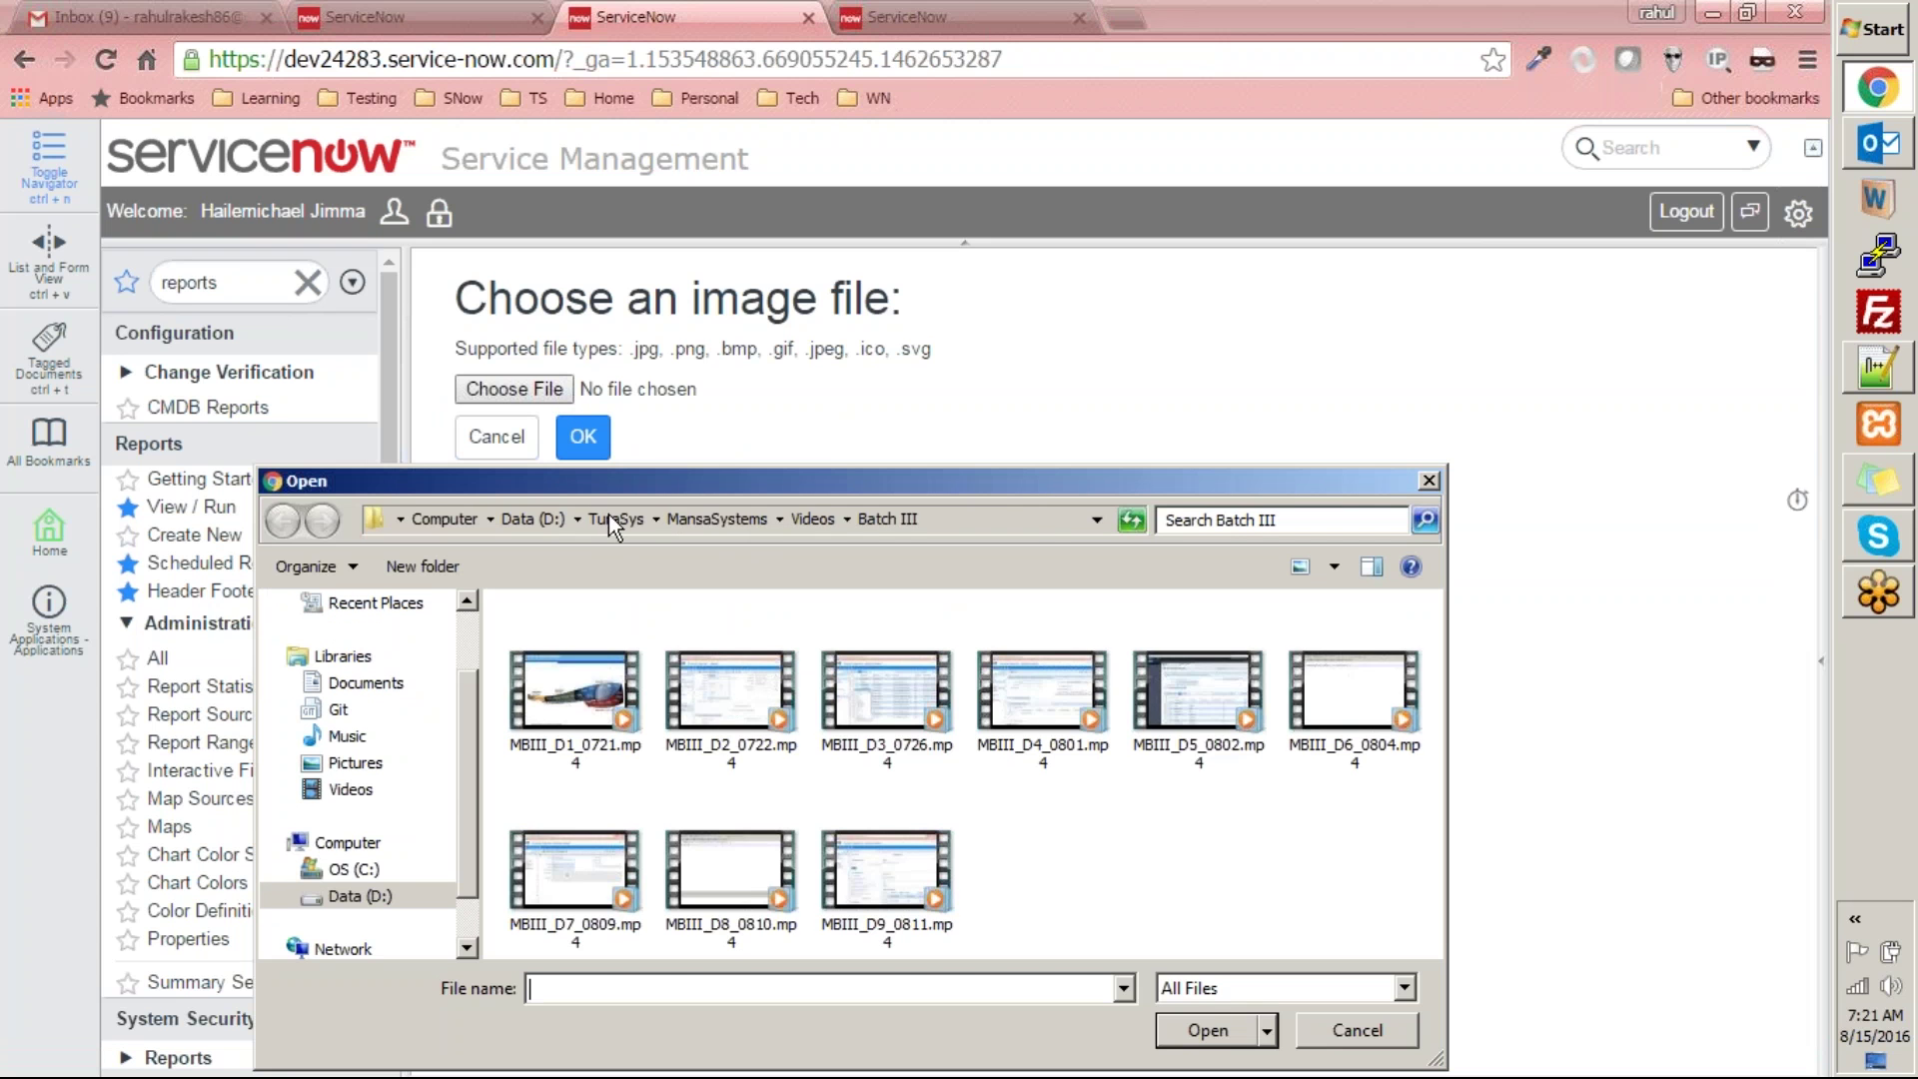
# - Upload ts-logo.PNG from the TuraSys ts-images folder as the left header image
pyautogui.click(609, 519)
pyautogui.scroll(-3, 588, 799)
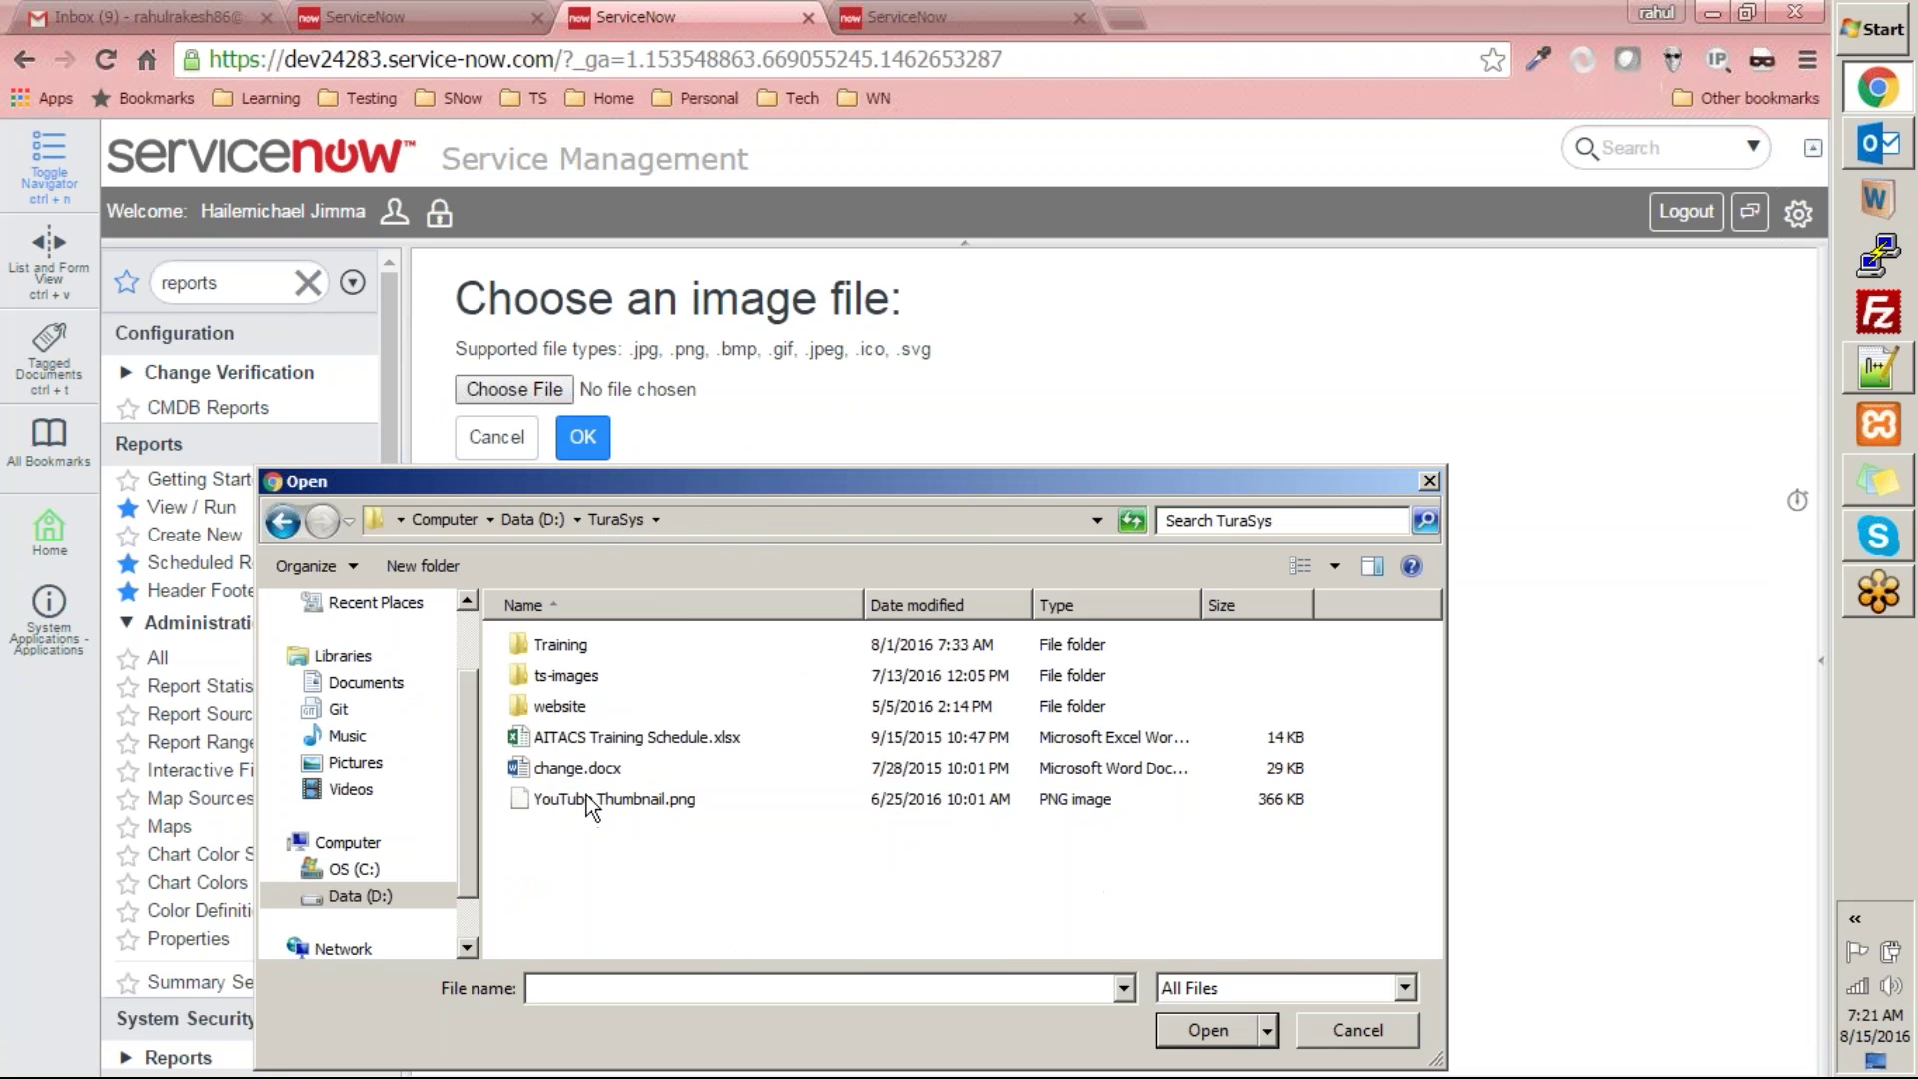
pyautogui.doubleClick(591, 681)
pyautogui.scroll(-5, 913, 817)
pyautogui.scroll(5, 913, 817)
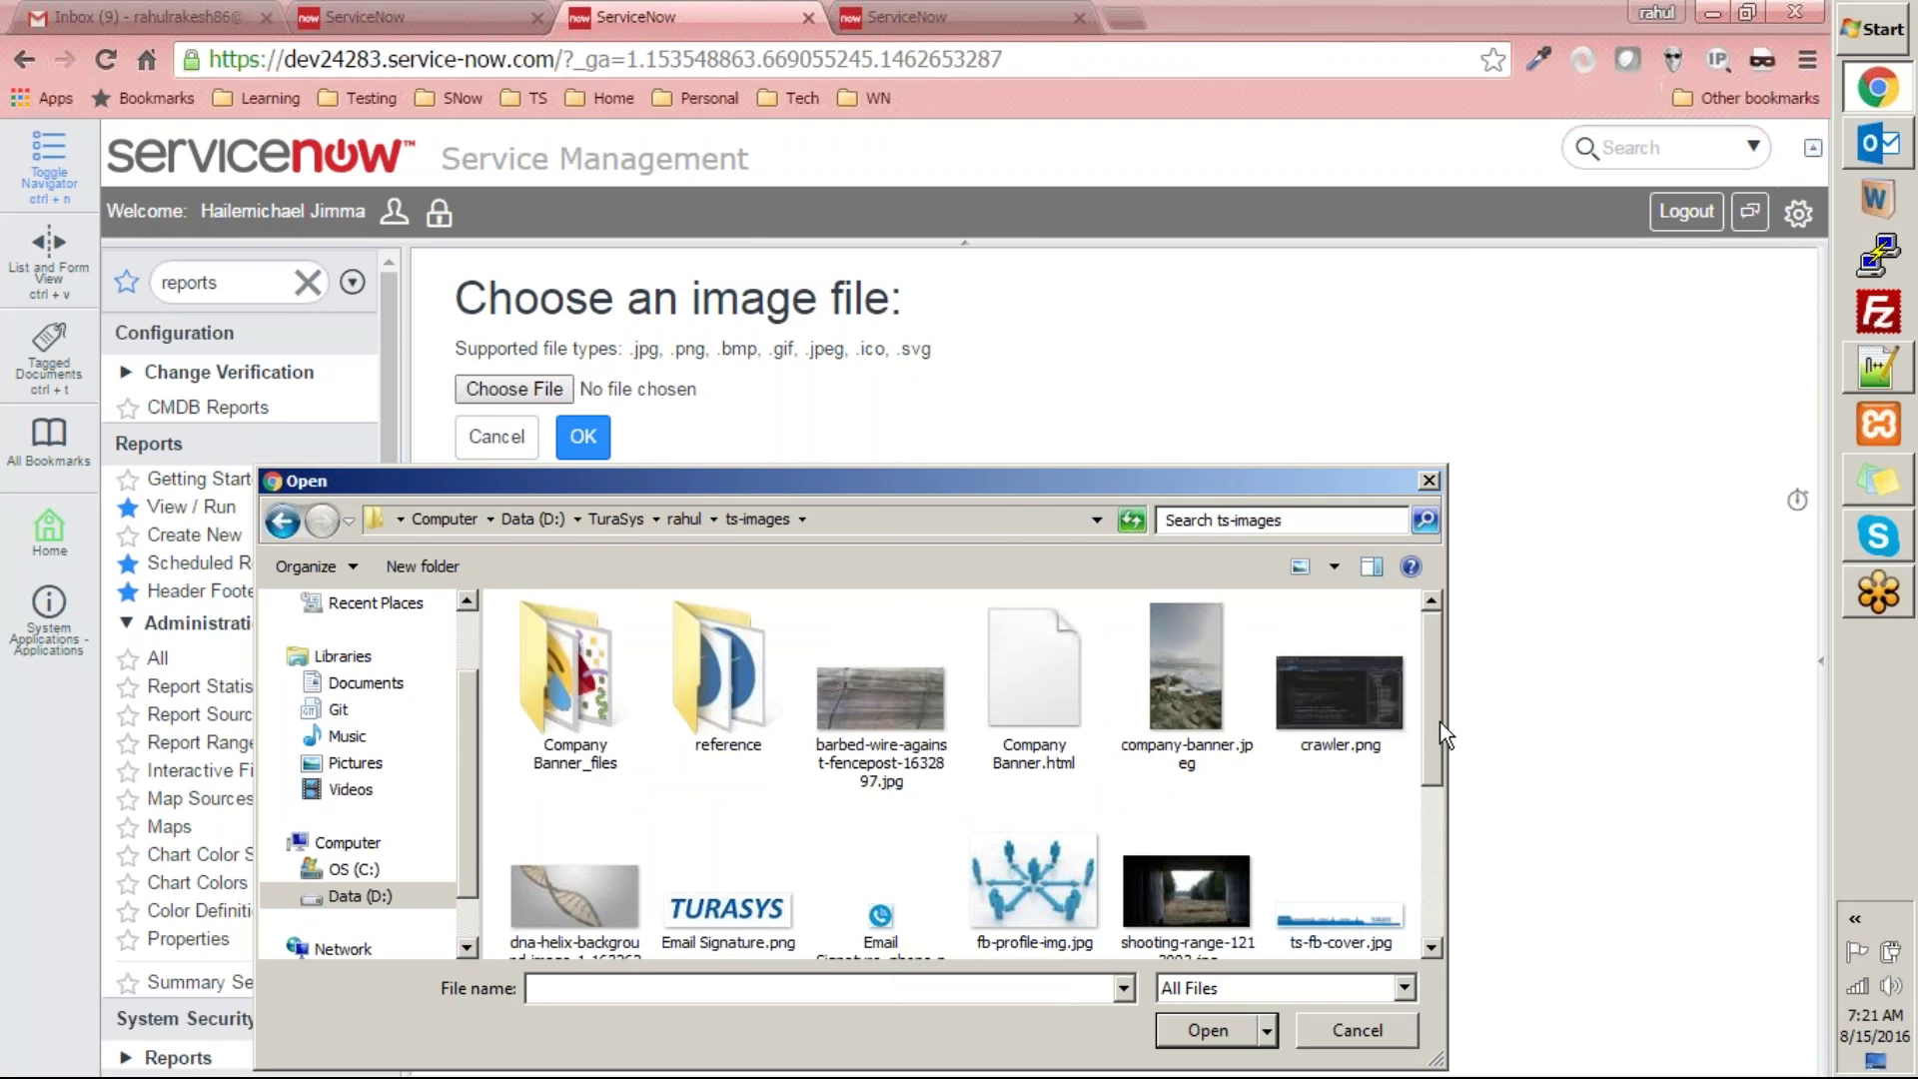
pyautogui.moveTo(1446, 790); pyautogui.dragTo(1431, 798)
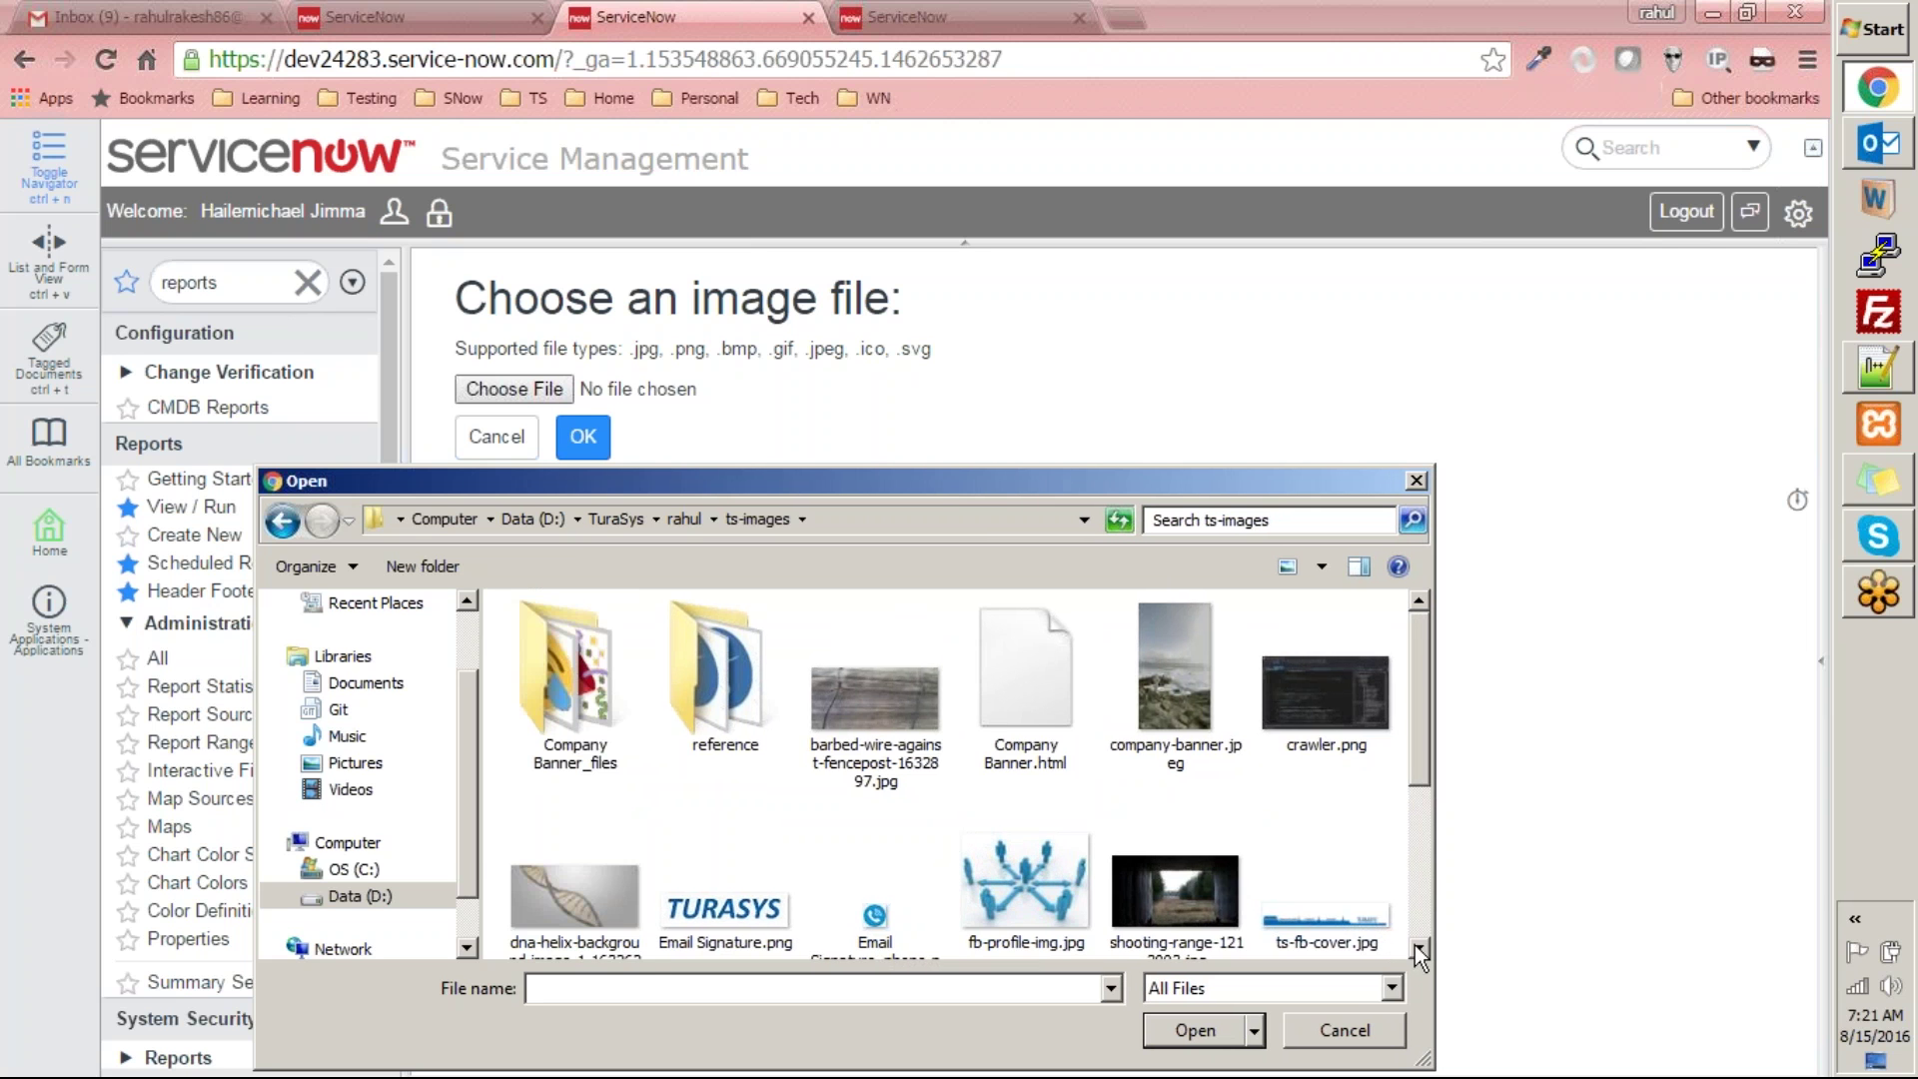
pyautogui.click(1419, 948)
pyautogui.click(1418, 949)
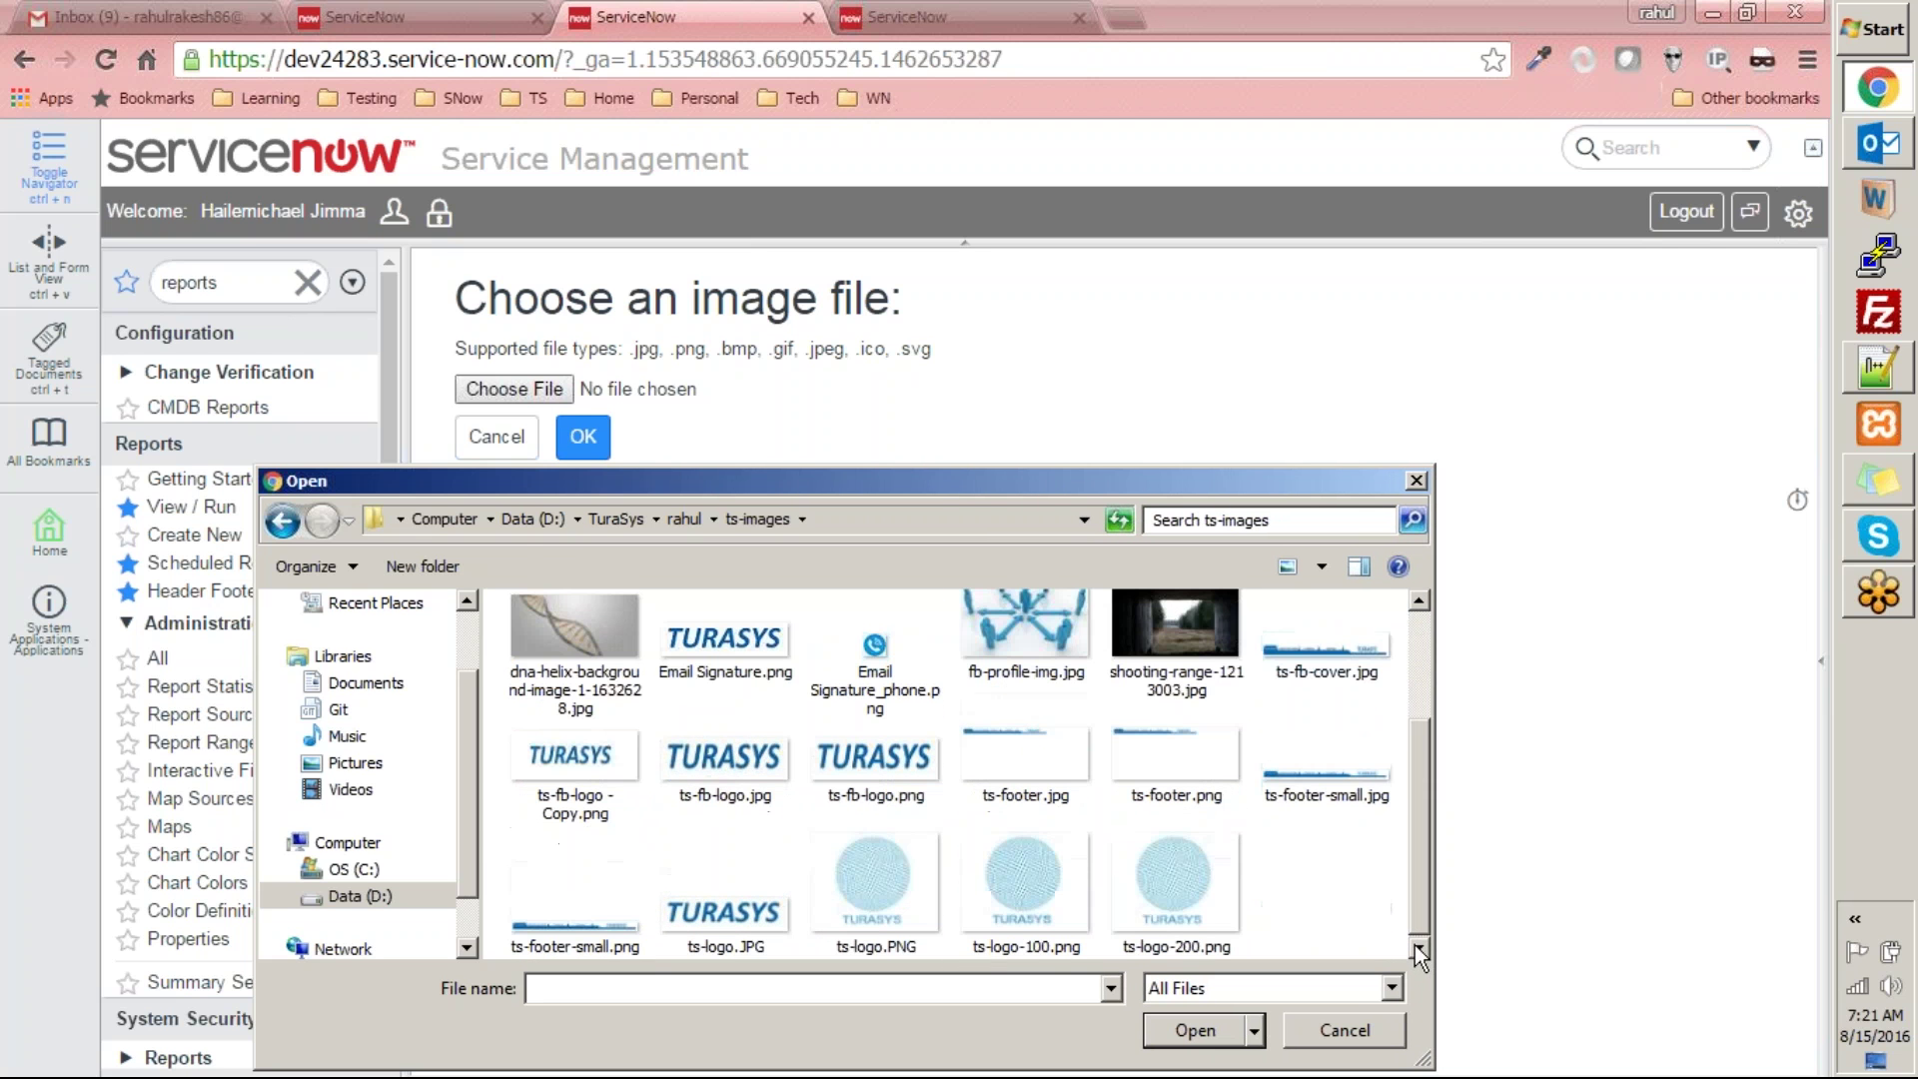
pyautogui.doubleClick(894, 861)
pyautogui.click(577, 440)
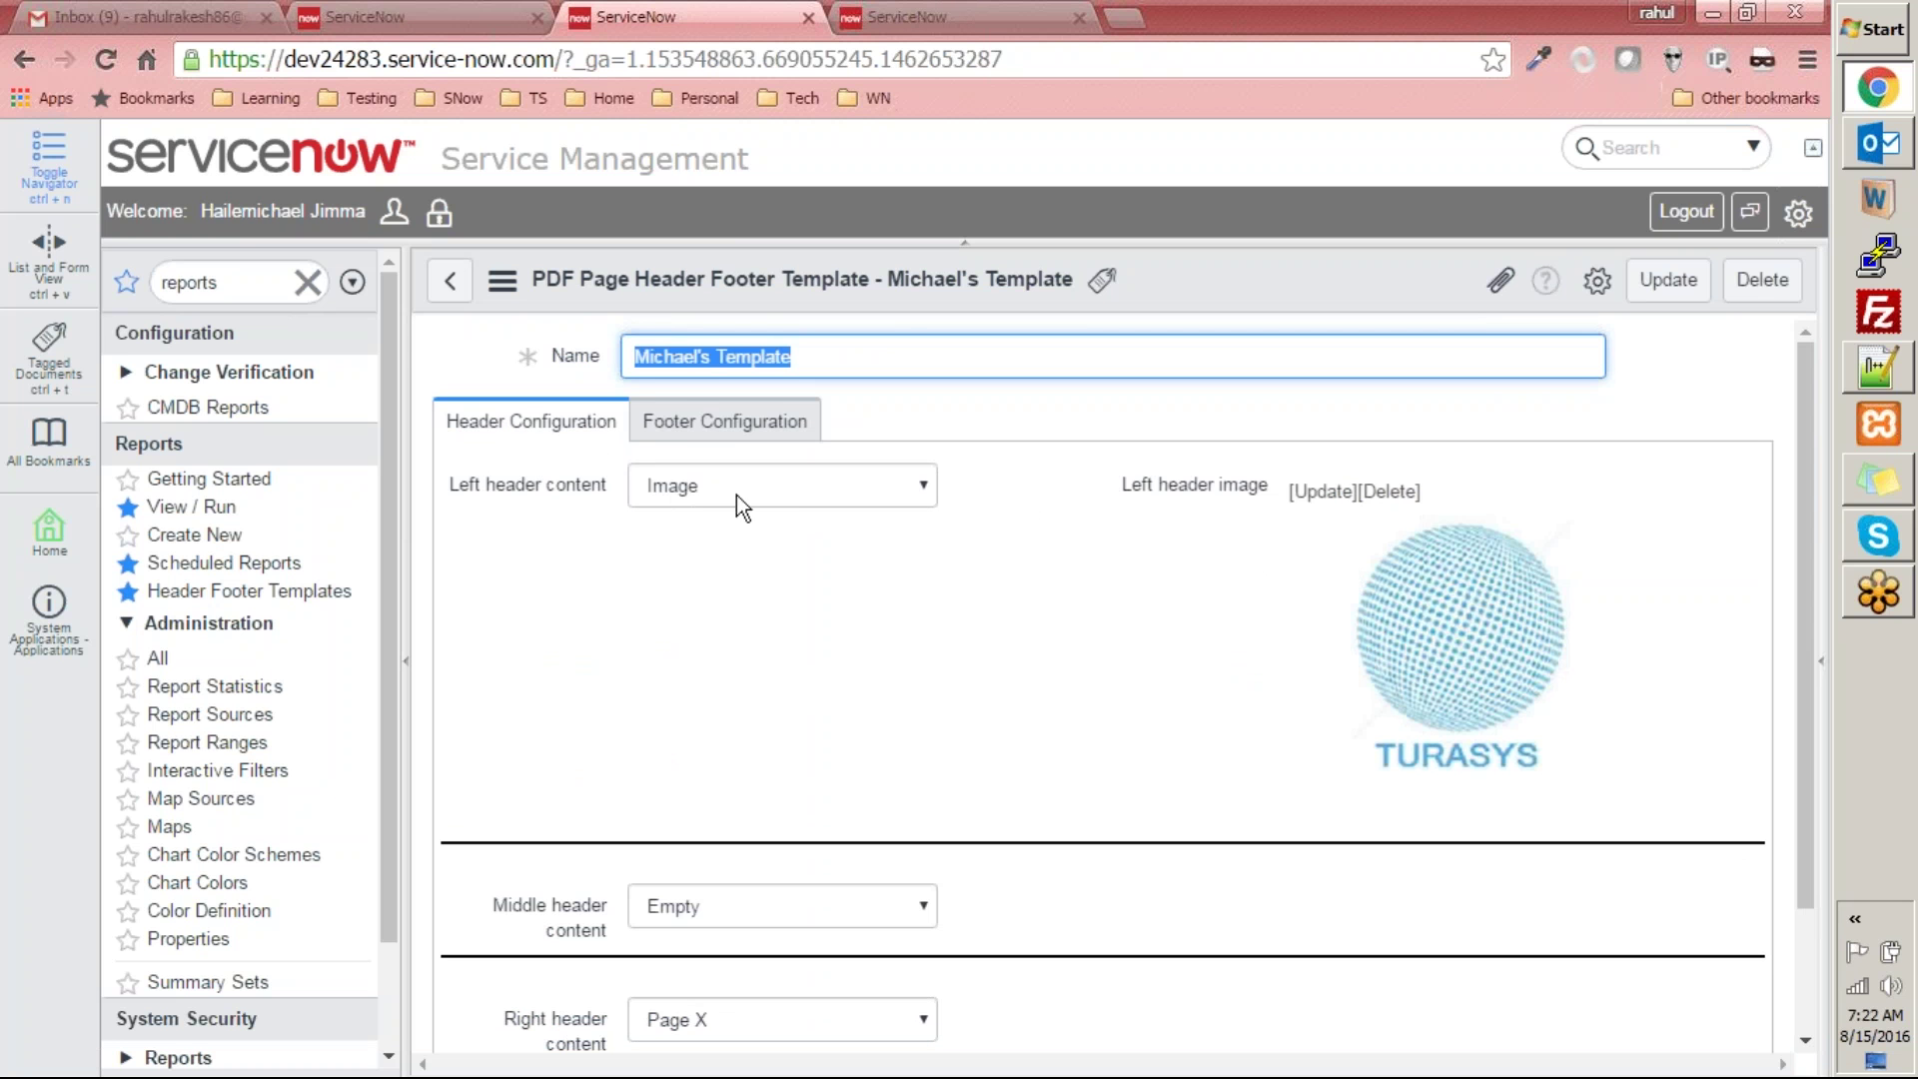
# - Keep Run By as the template's left footer content
pyautogui.scroll(-2, 879, 549)
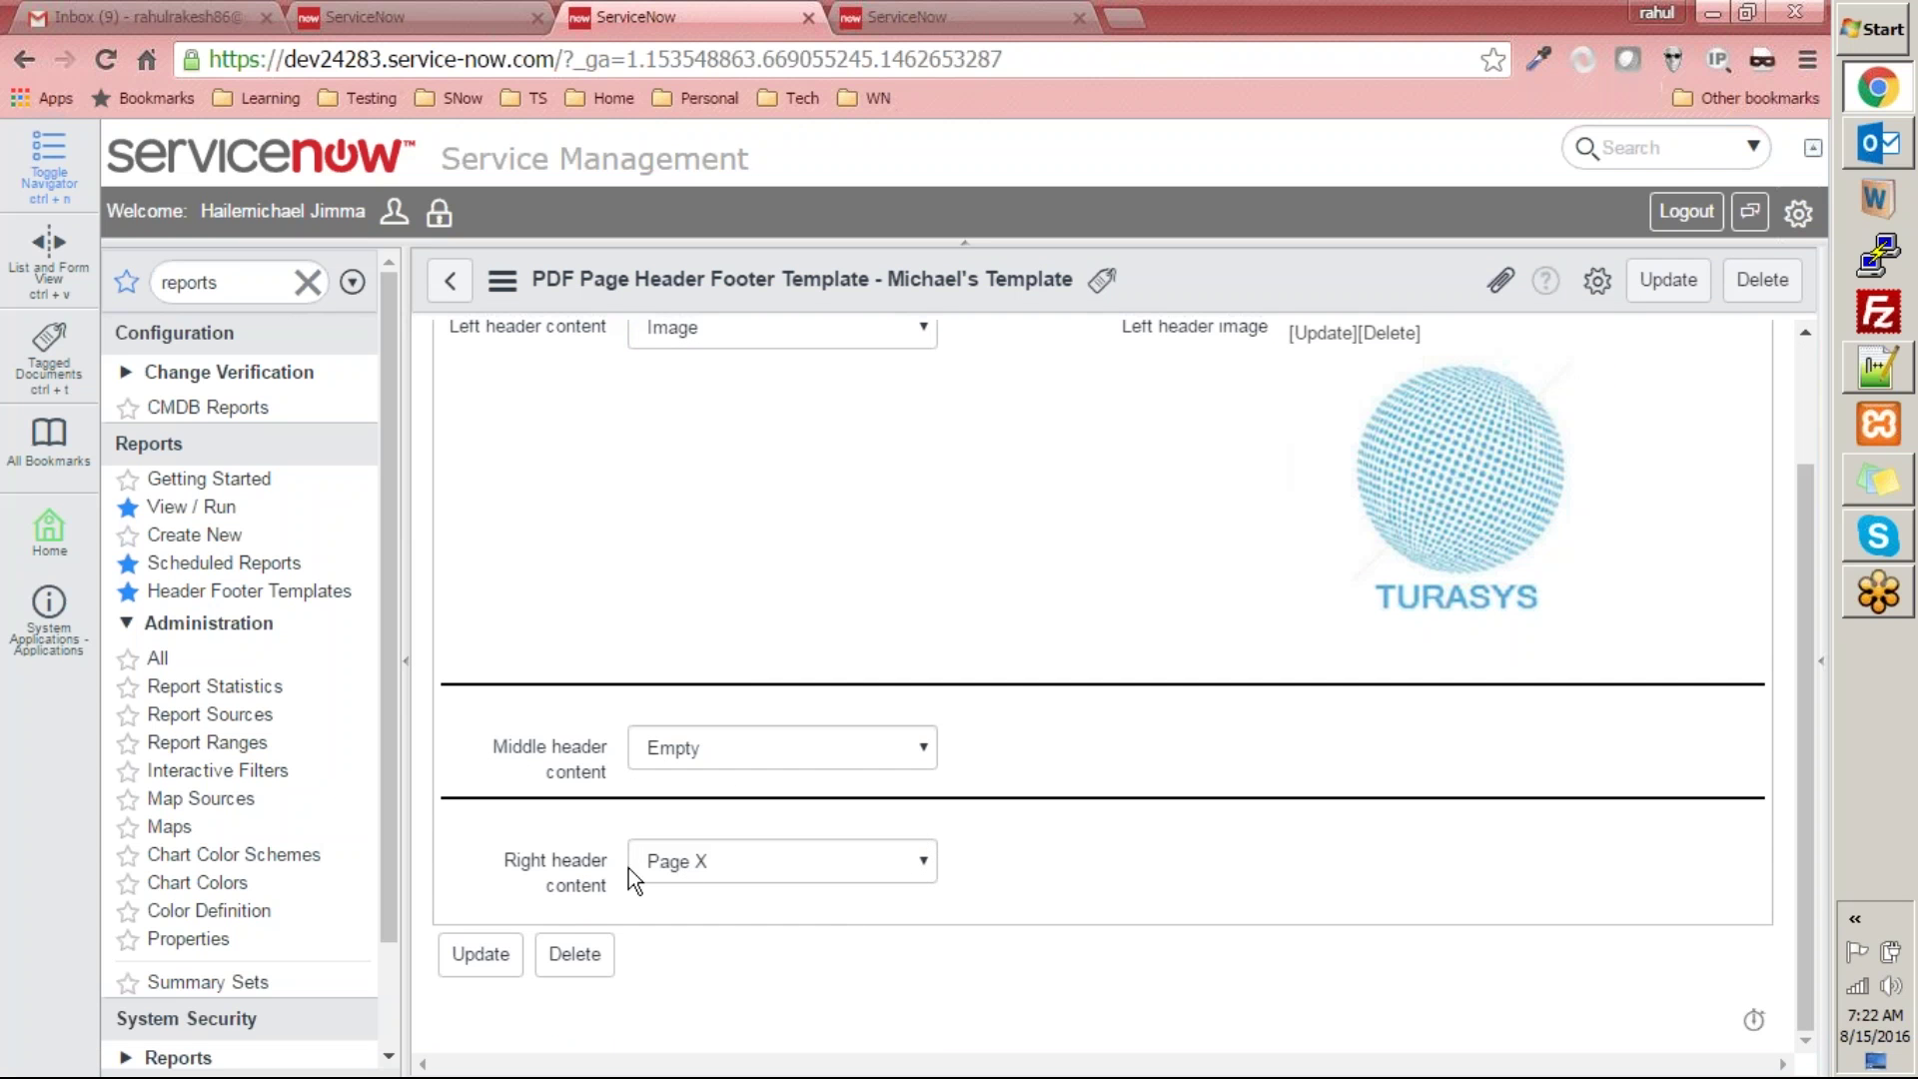
pyautogui.scroll(2, 739, 869)
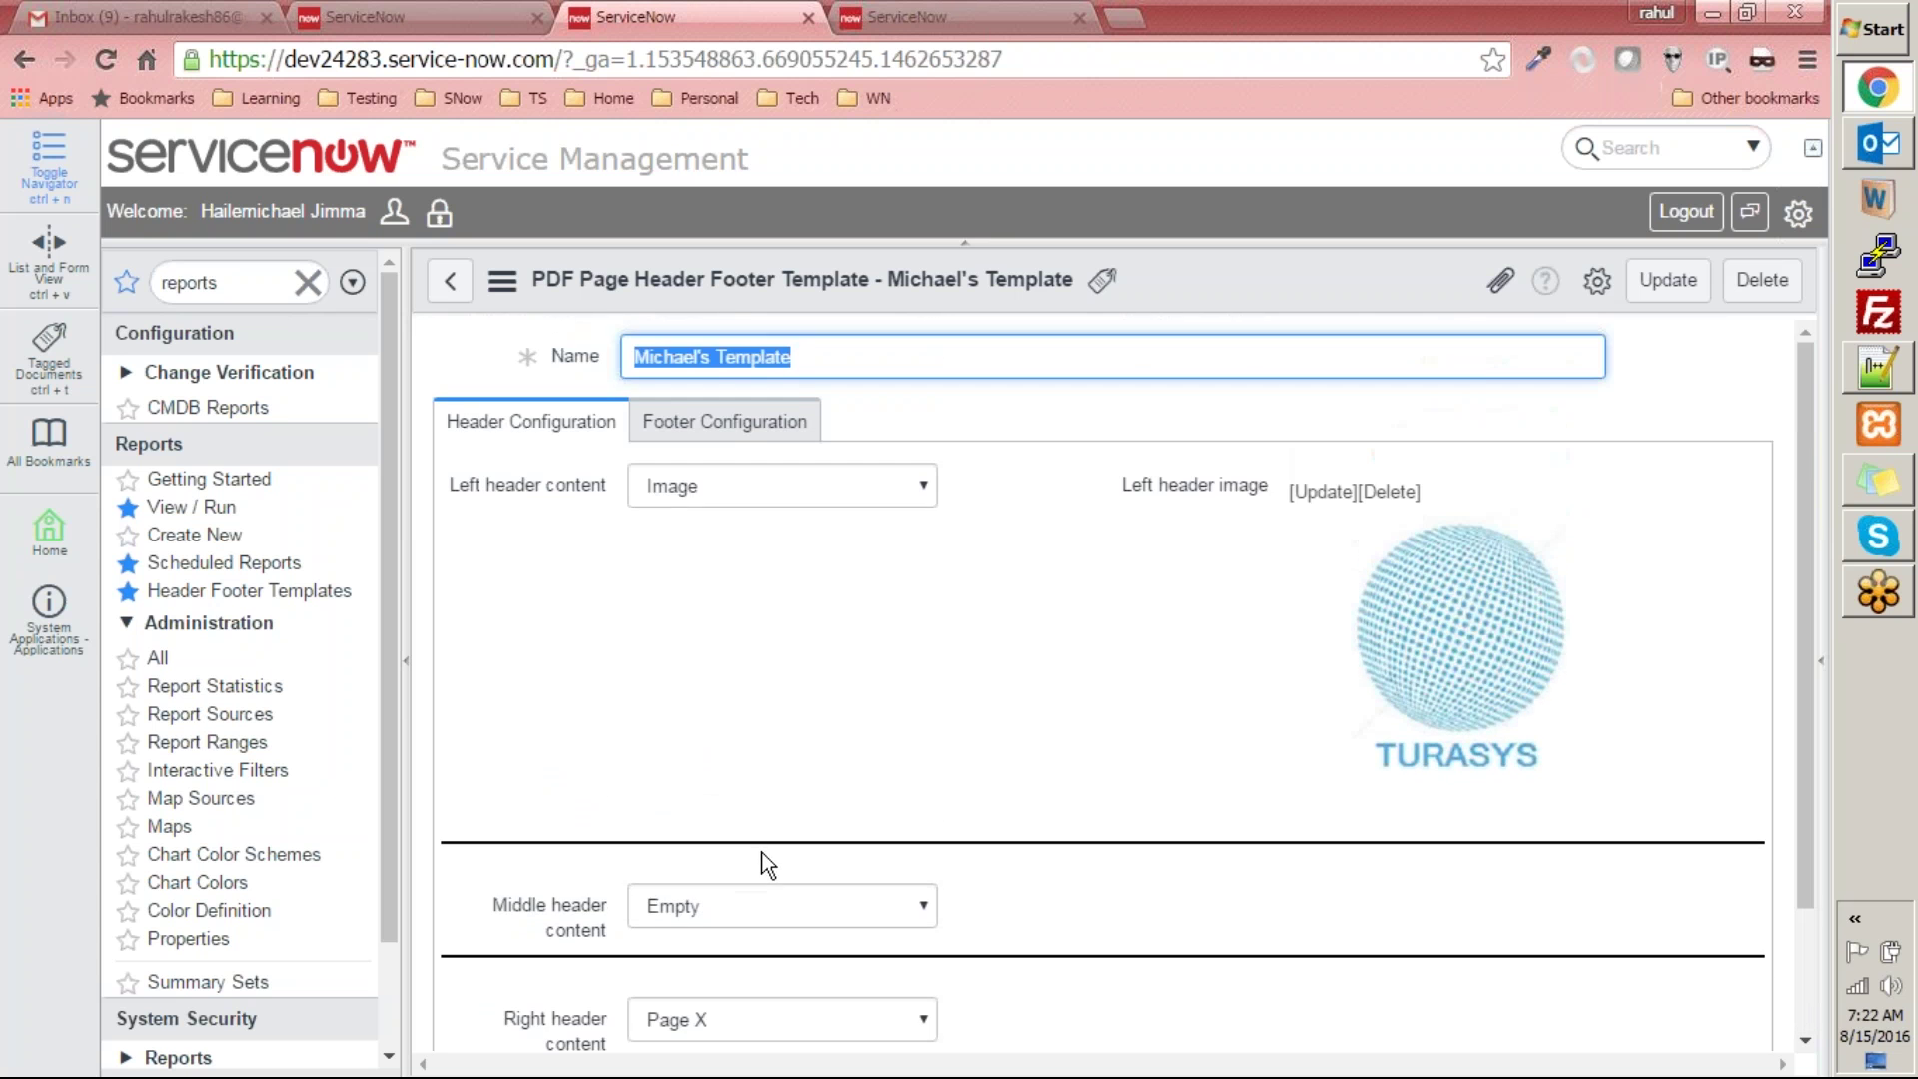
pyautogui.click(734, 437)
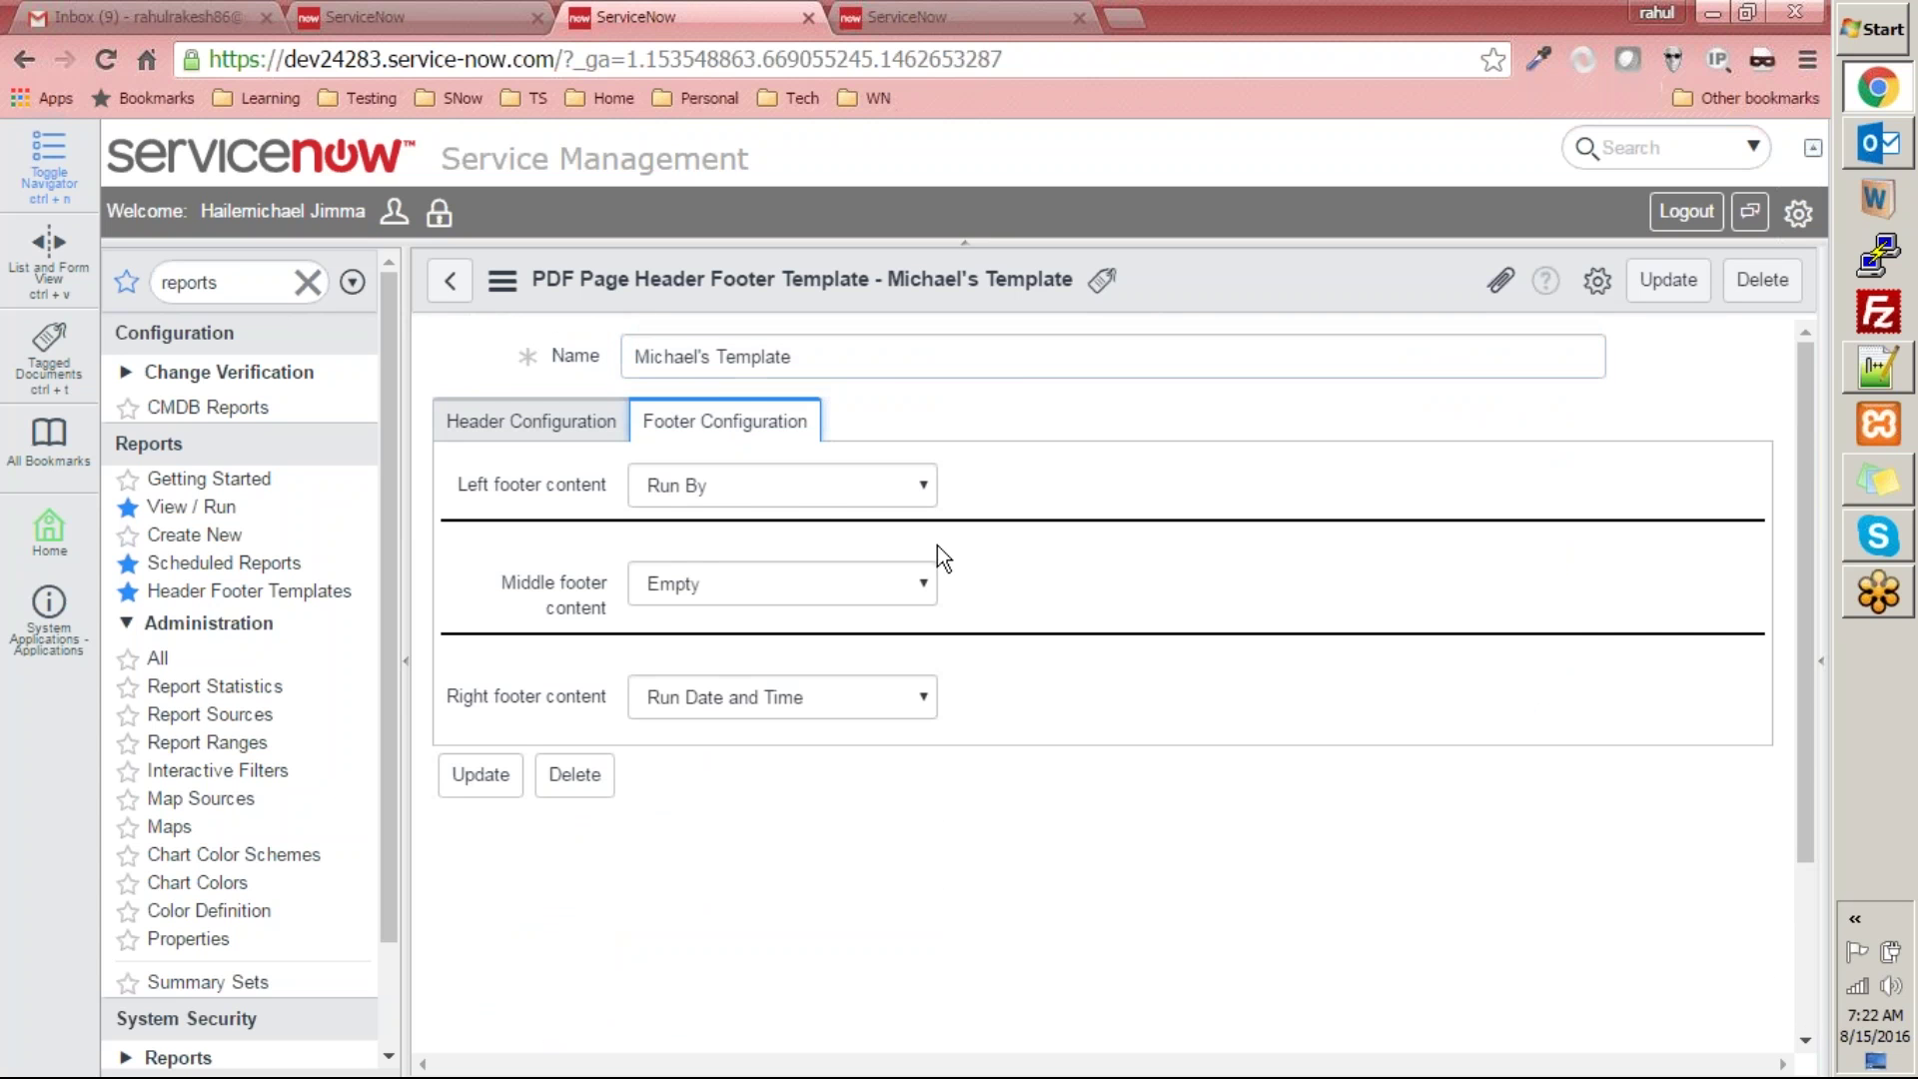
pyautogui.click(783, 489)
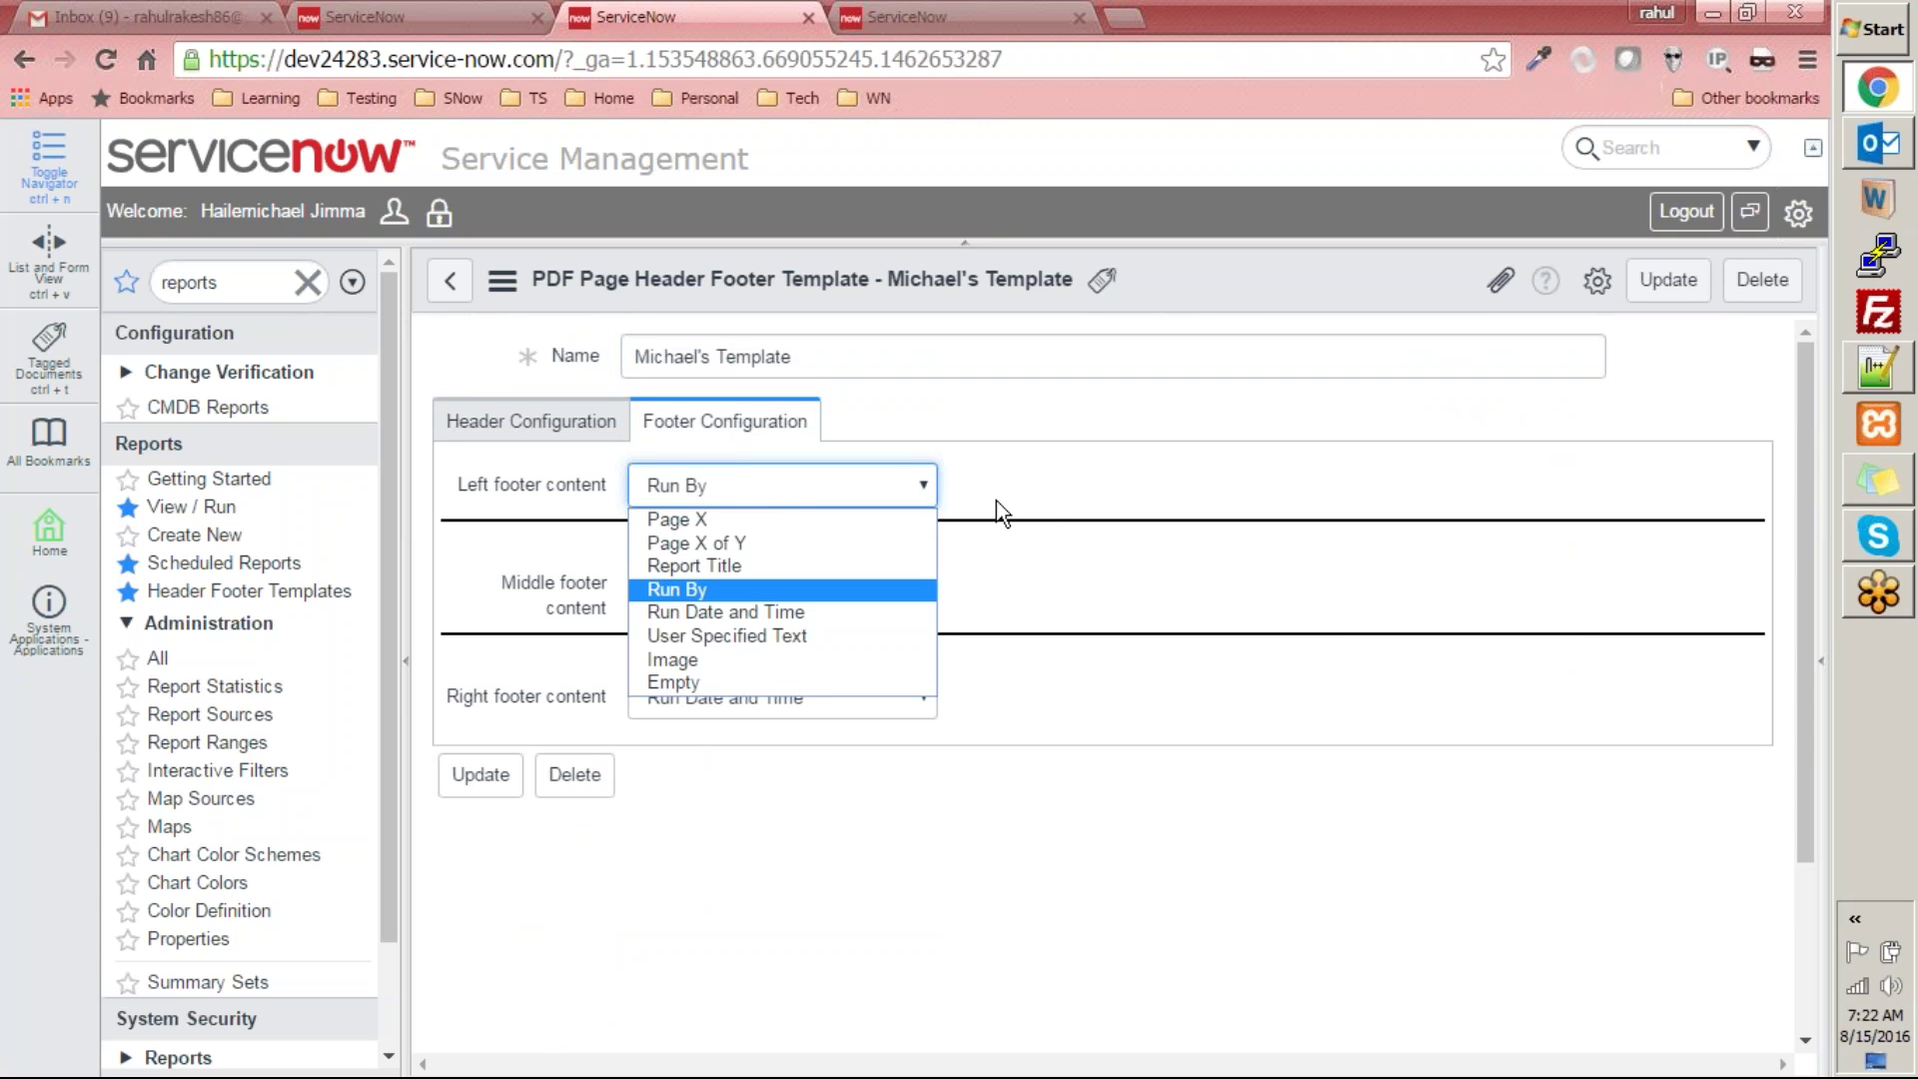
pyautogui.click(1038, 477)
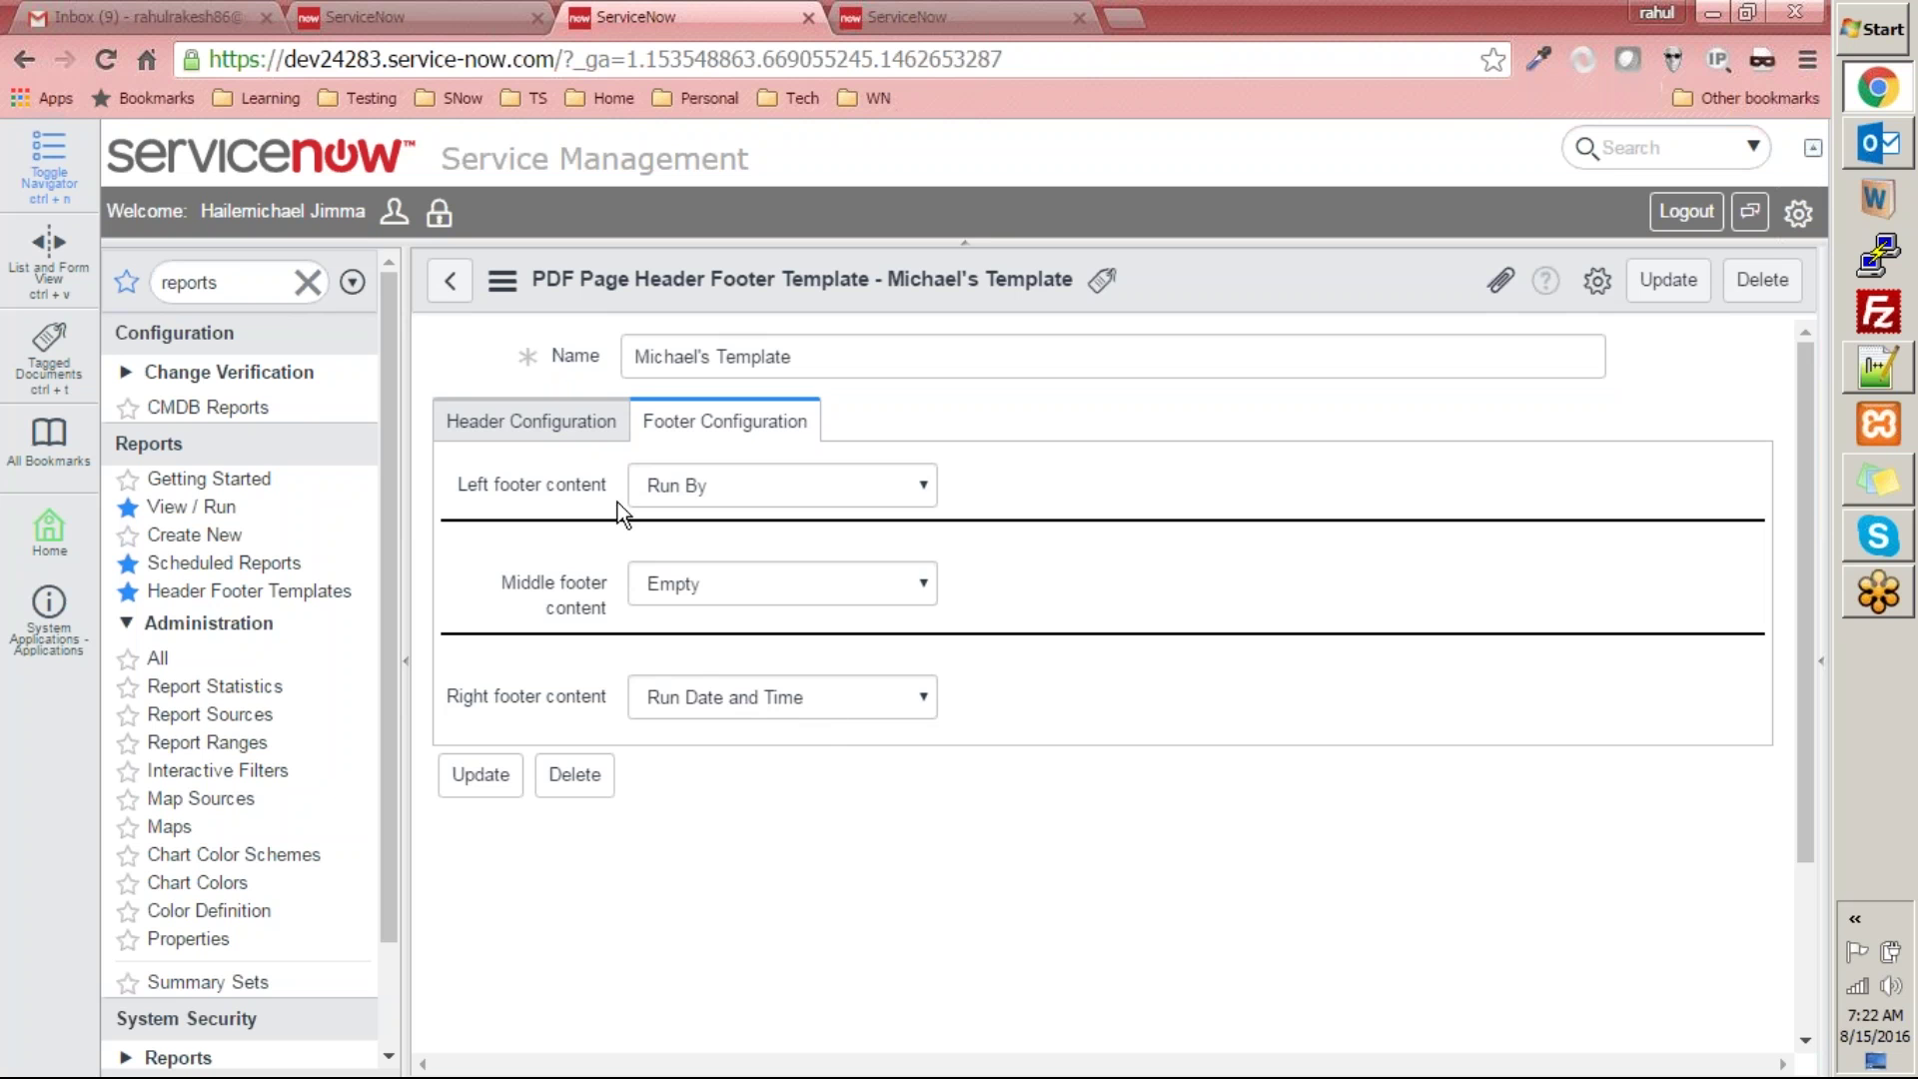
# - Put Run Date and Time in the right header
pyautogui.click(539, 421)
pyautogui.scroll(-5, 1009, 831)
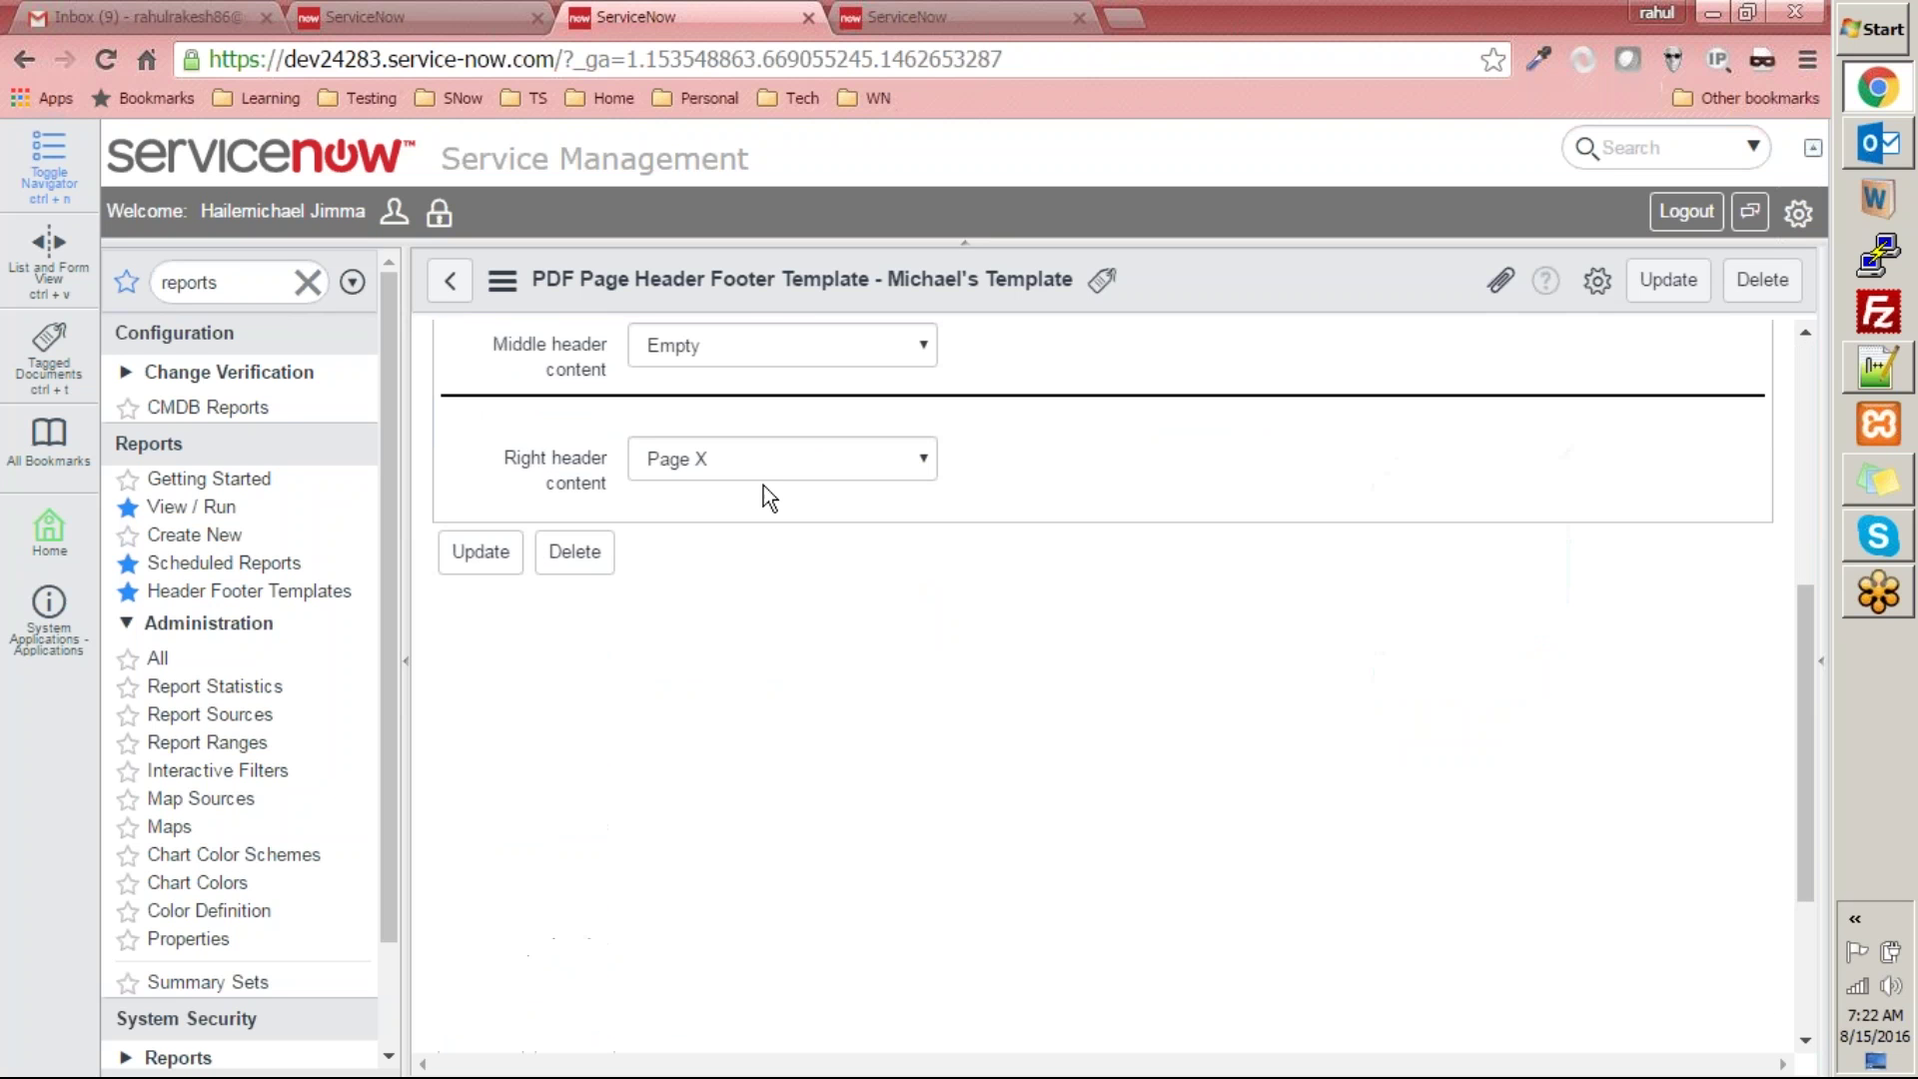
pyautogui.click(759, 458)
pyautogui.click(745, 585)
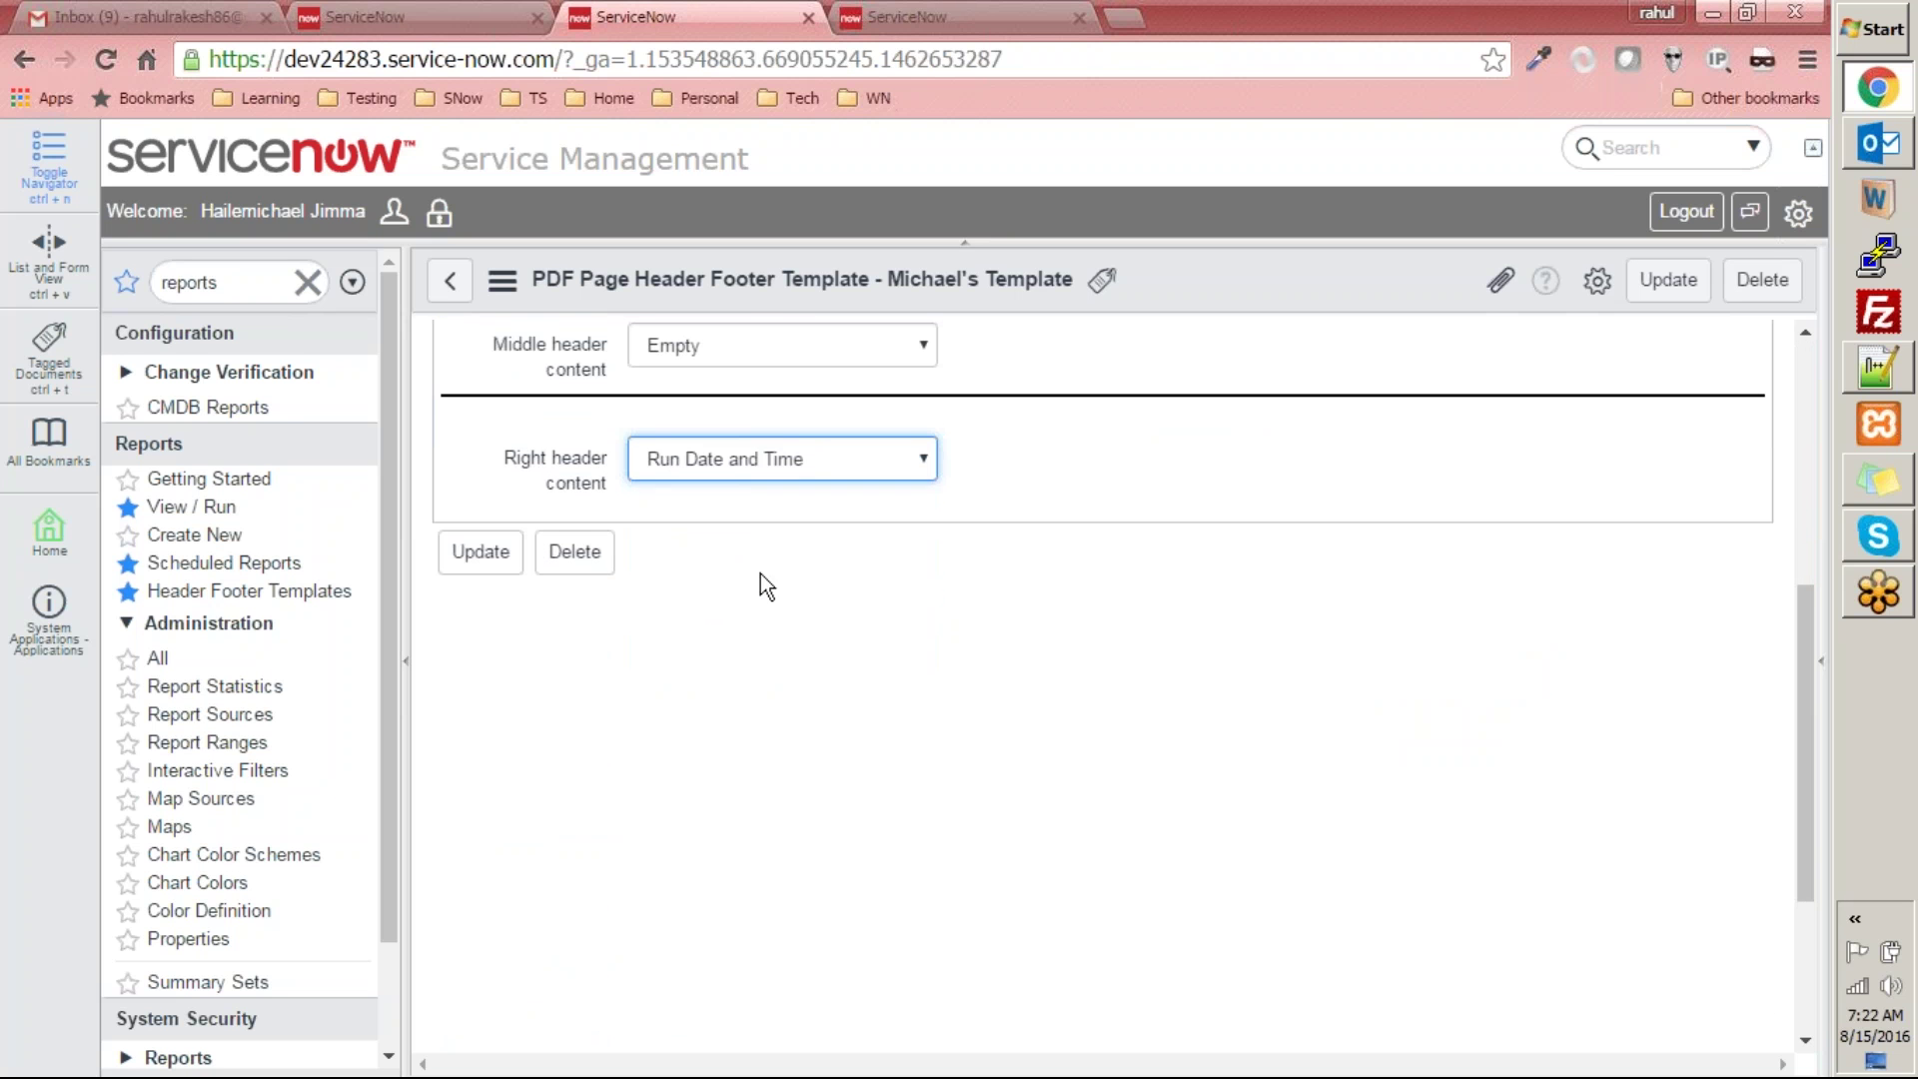
pyautogui.scroll(5, 891, 609)
# - Set the right footer content to Page X and save the template
pyautogui.click(749, 420)
pyautogui.scroll(-3, 779, 633)
pyautogui.click(758, 418)
pyautogui.click(772, 451)
pyautogui.click(487, 516)
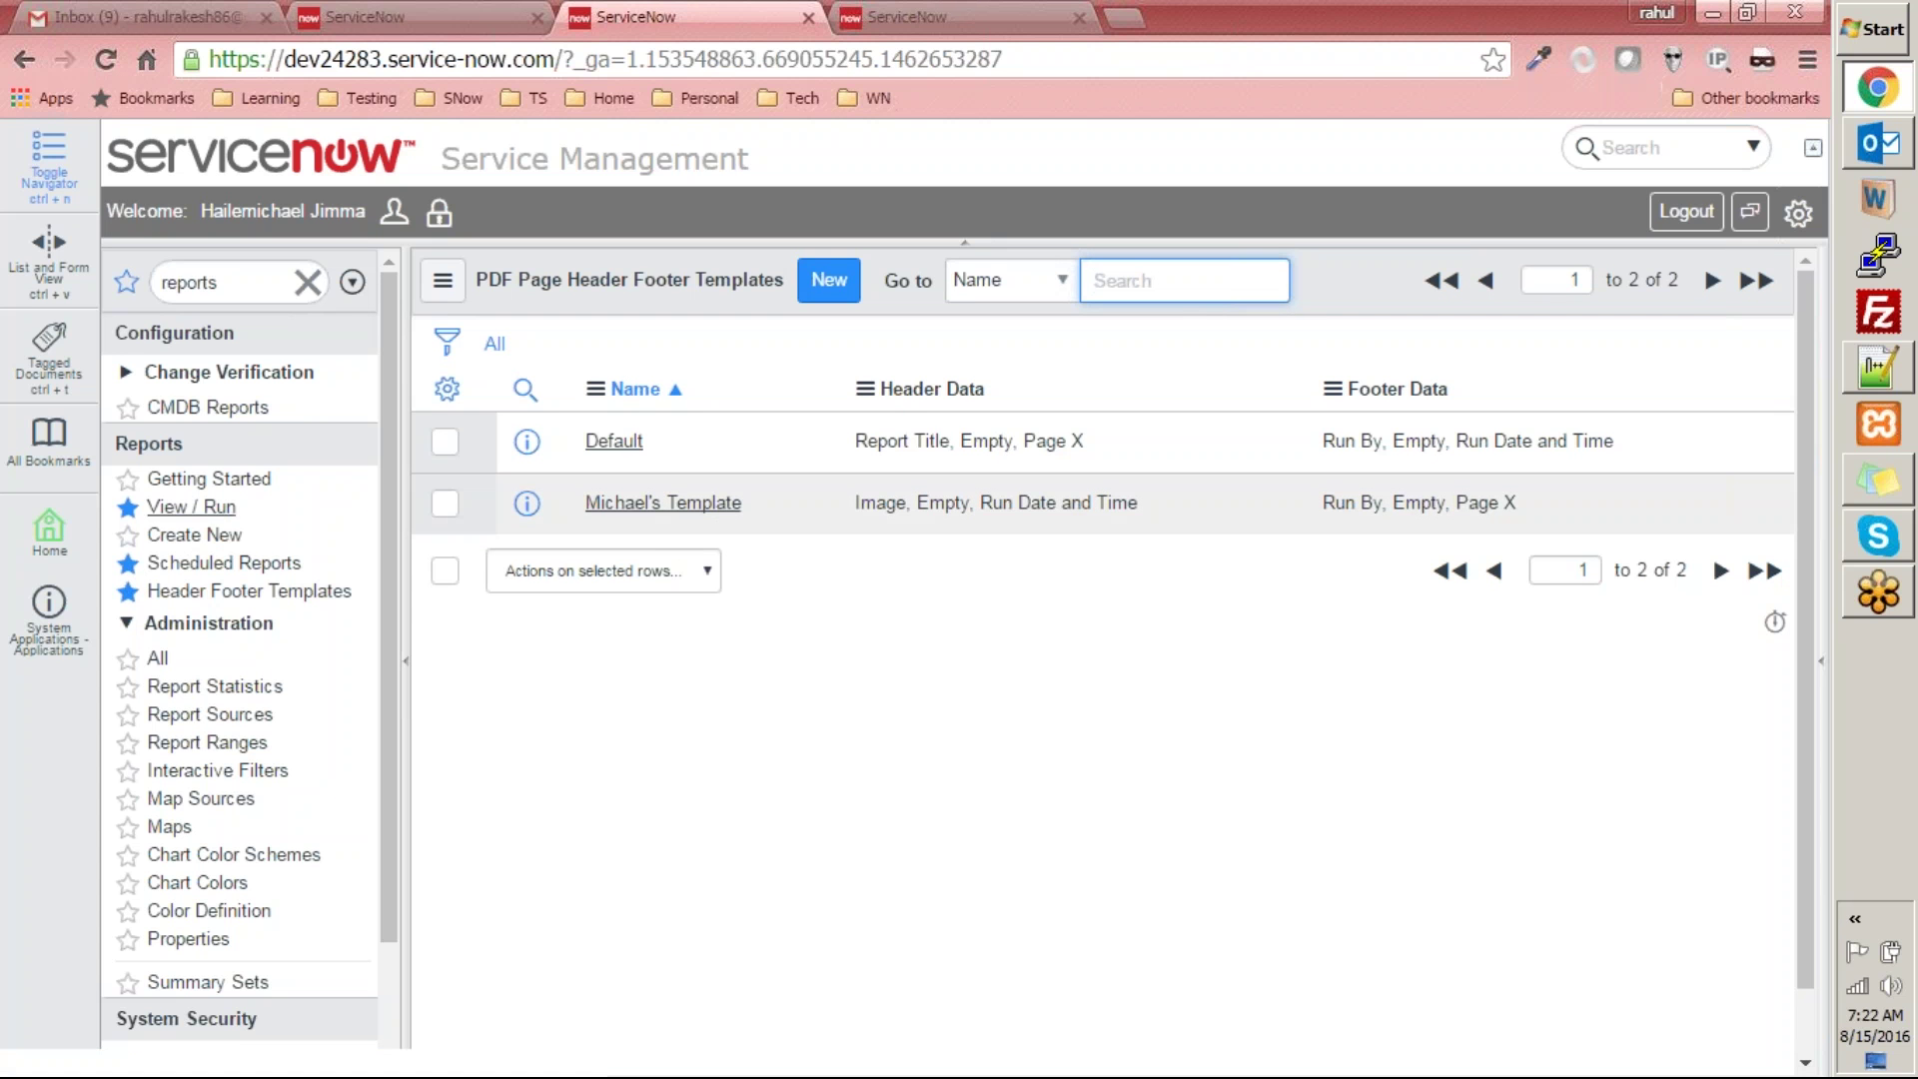
# - Sort the reports list by scheduled status and open Marketing Event Report
pyautogui.click(192, 507)
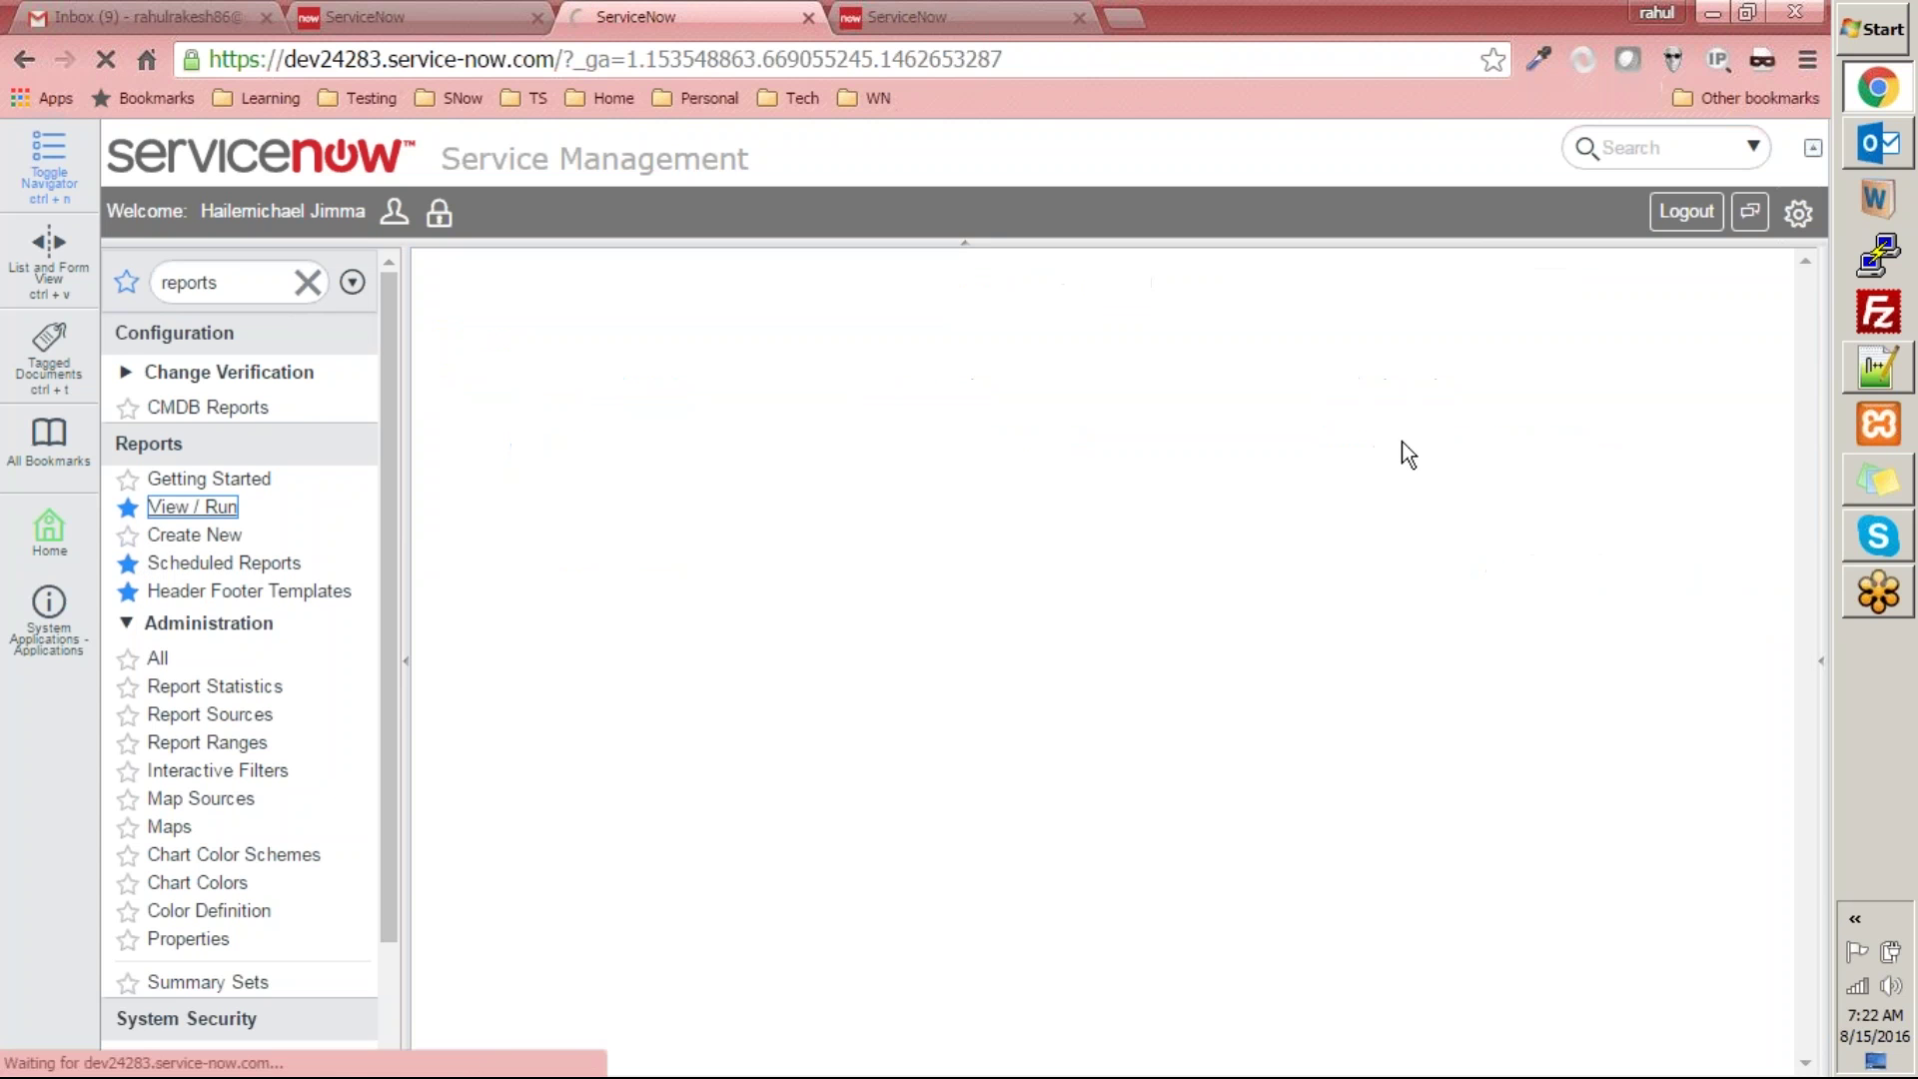
pyautogui.click(1606, 371)
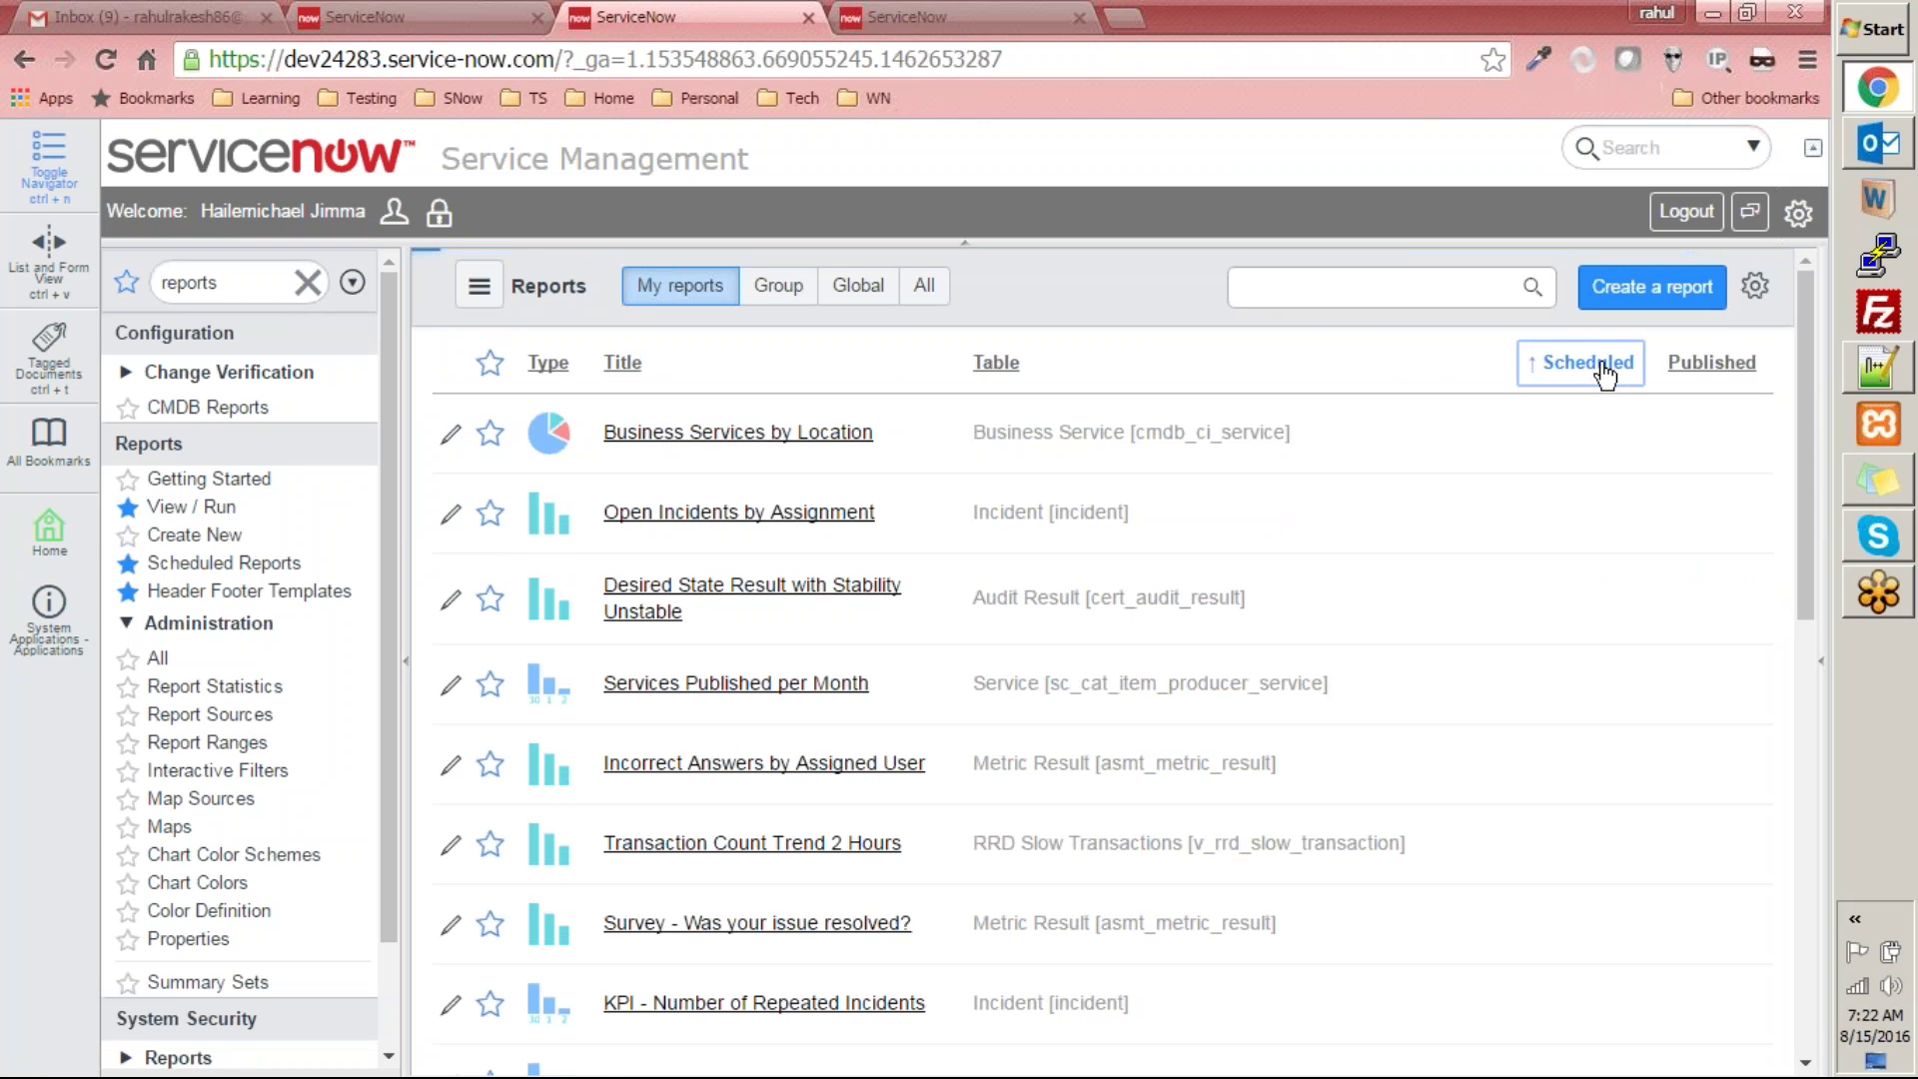
pyautogui.click(649, 438)
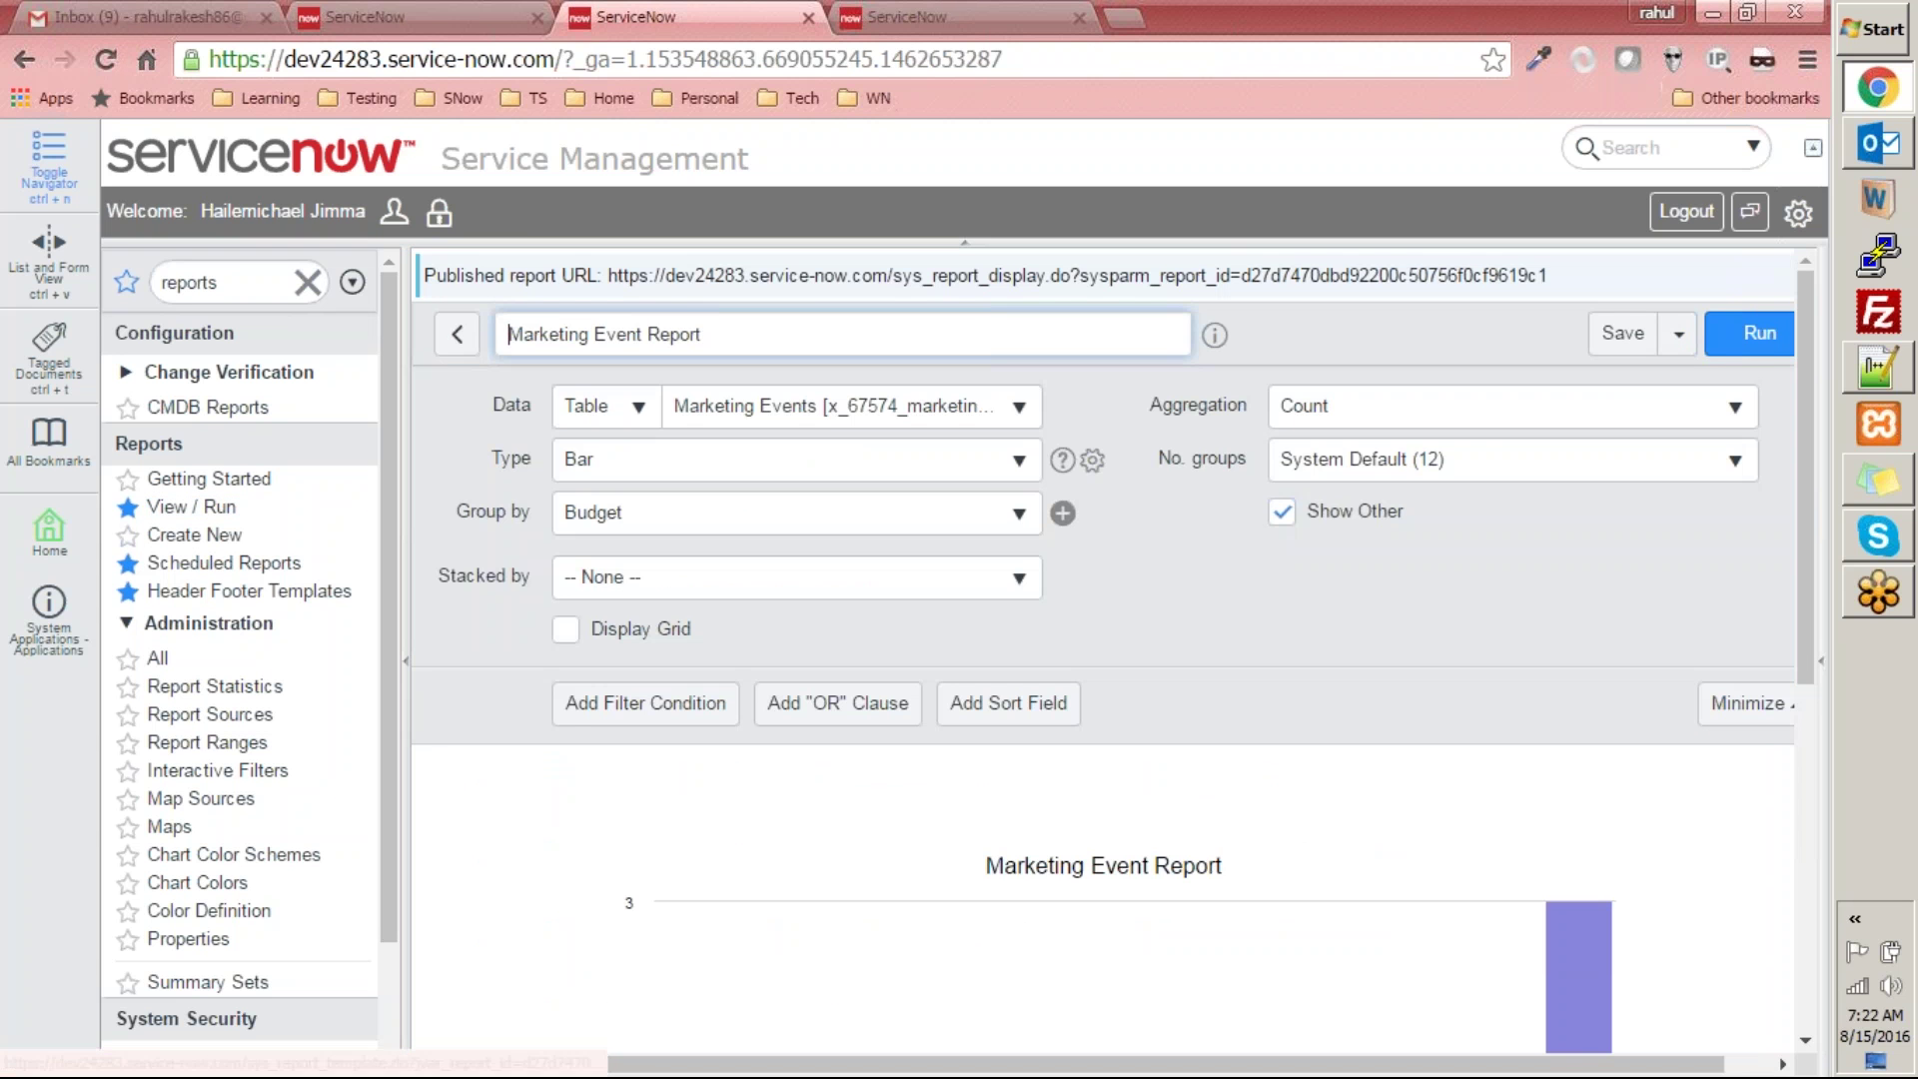
# - Choose the new header footer template as the report's export template and save the report
pyautogui.click(1679, 334)
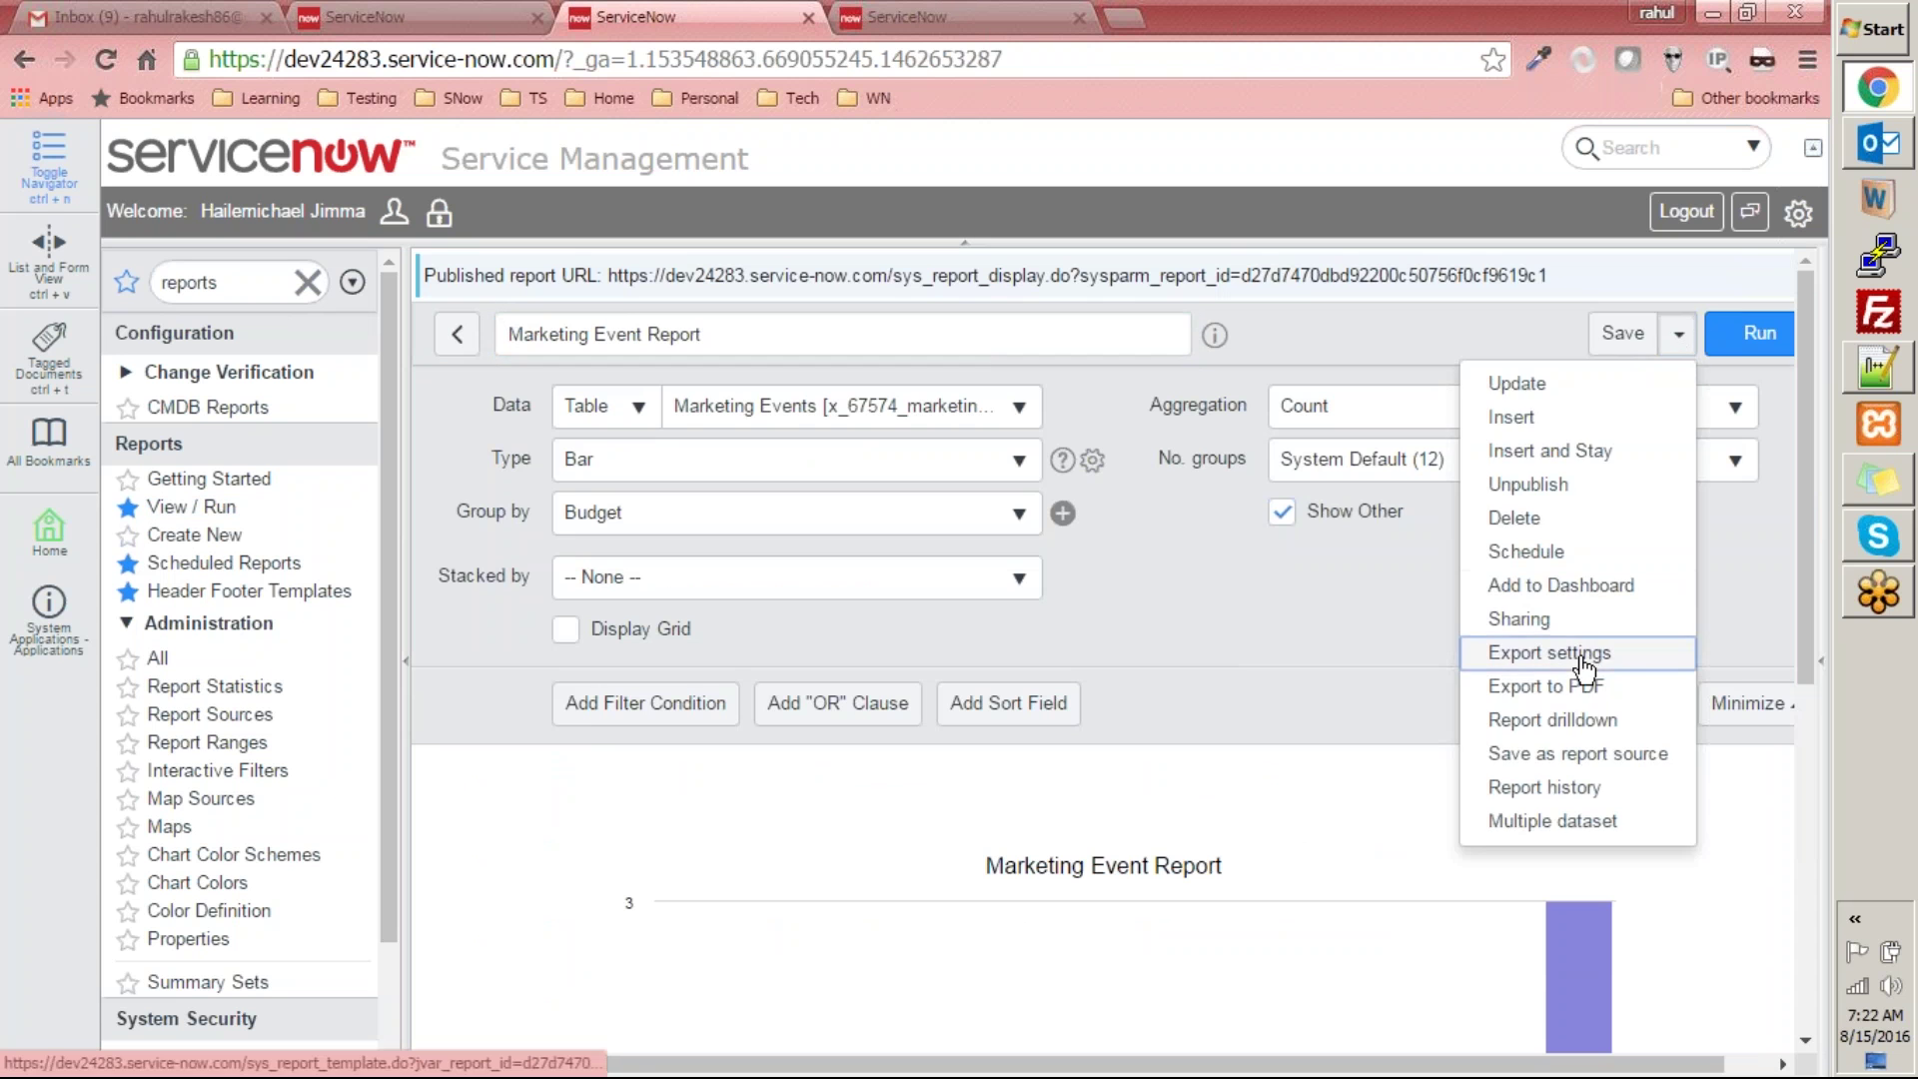
pyautogui.click(1592, 652)
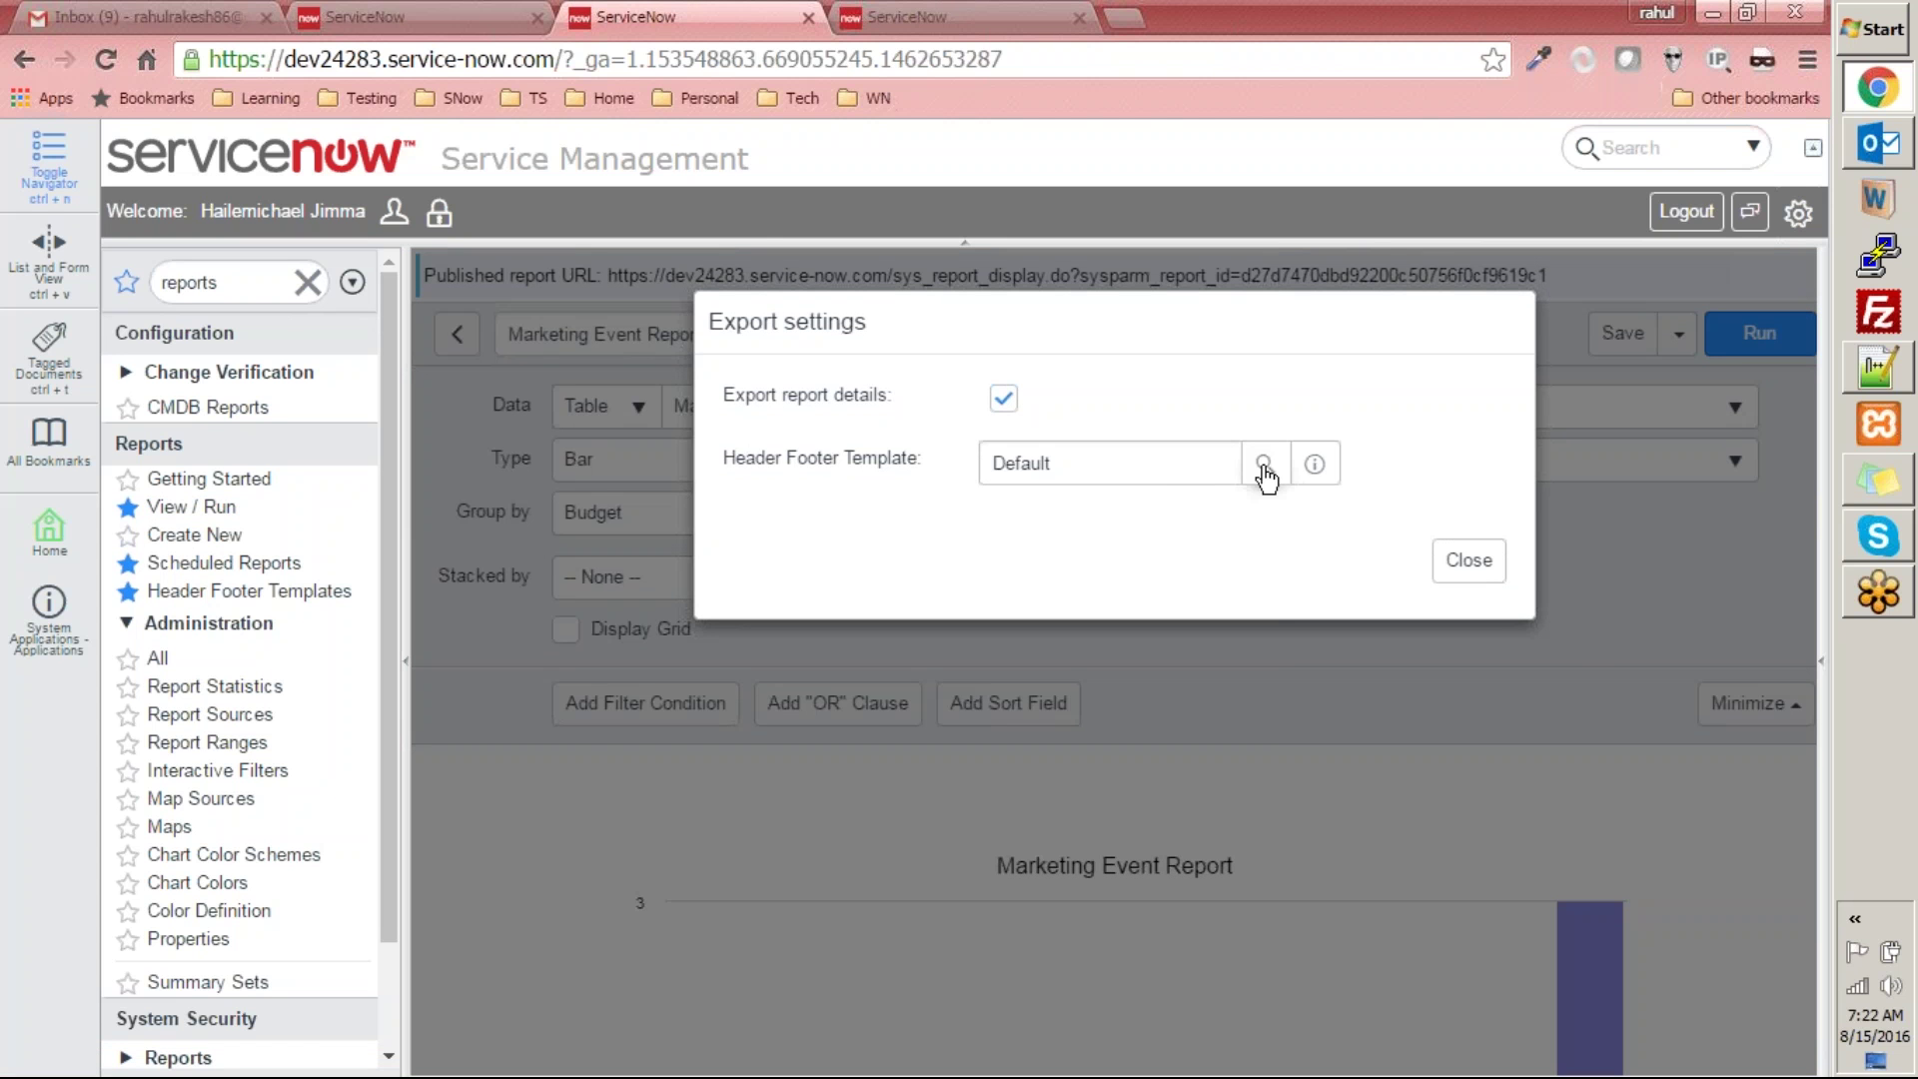
pyautogui.click(1263, 467)
pyautogui.click(304, 699)
pyautogui.click(1469, 562)
pyautogui.scroll(-2, 1698, 450)
pyautogui.scroll(2, 1683, 352)
pyautogui.click(1626, 334)
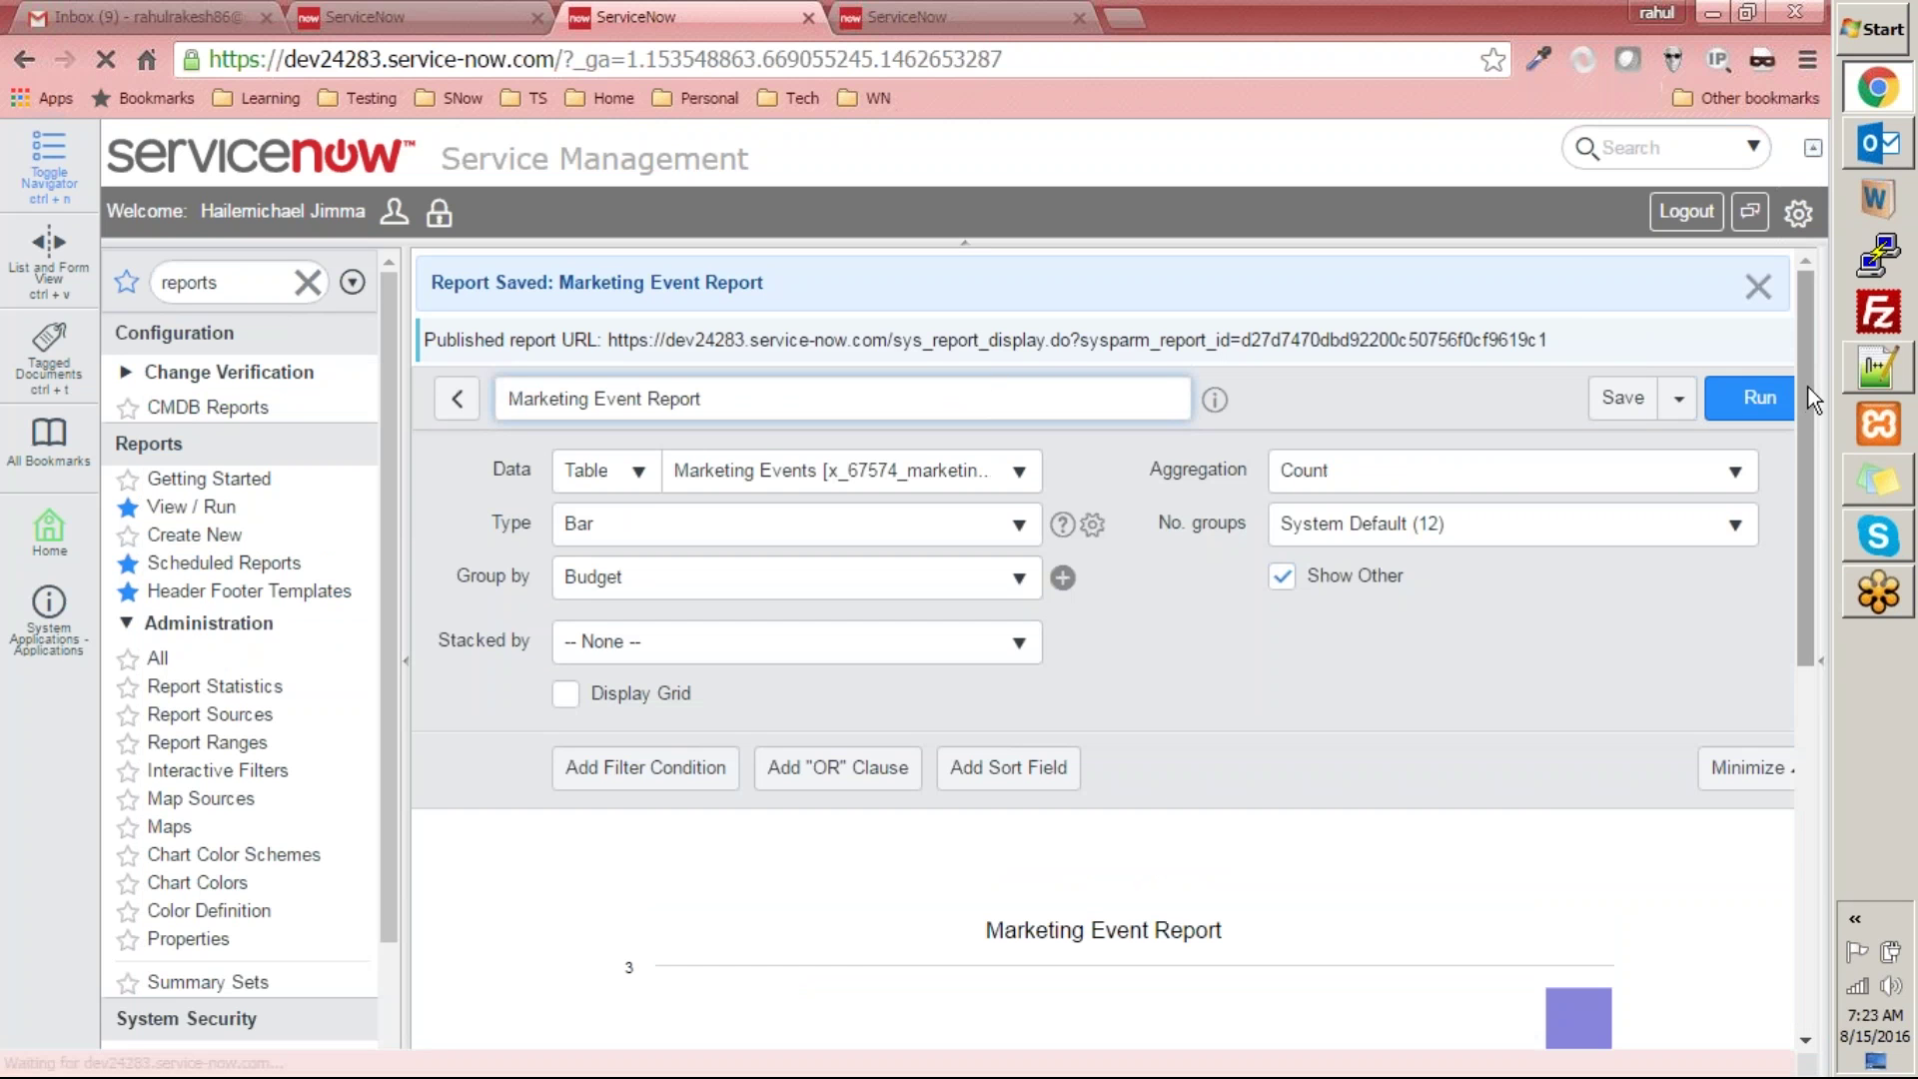
pyautogui.moveTo(1809, 390); pyautogui.dragTo(1816, 585)
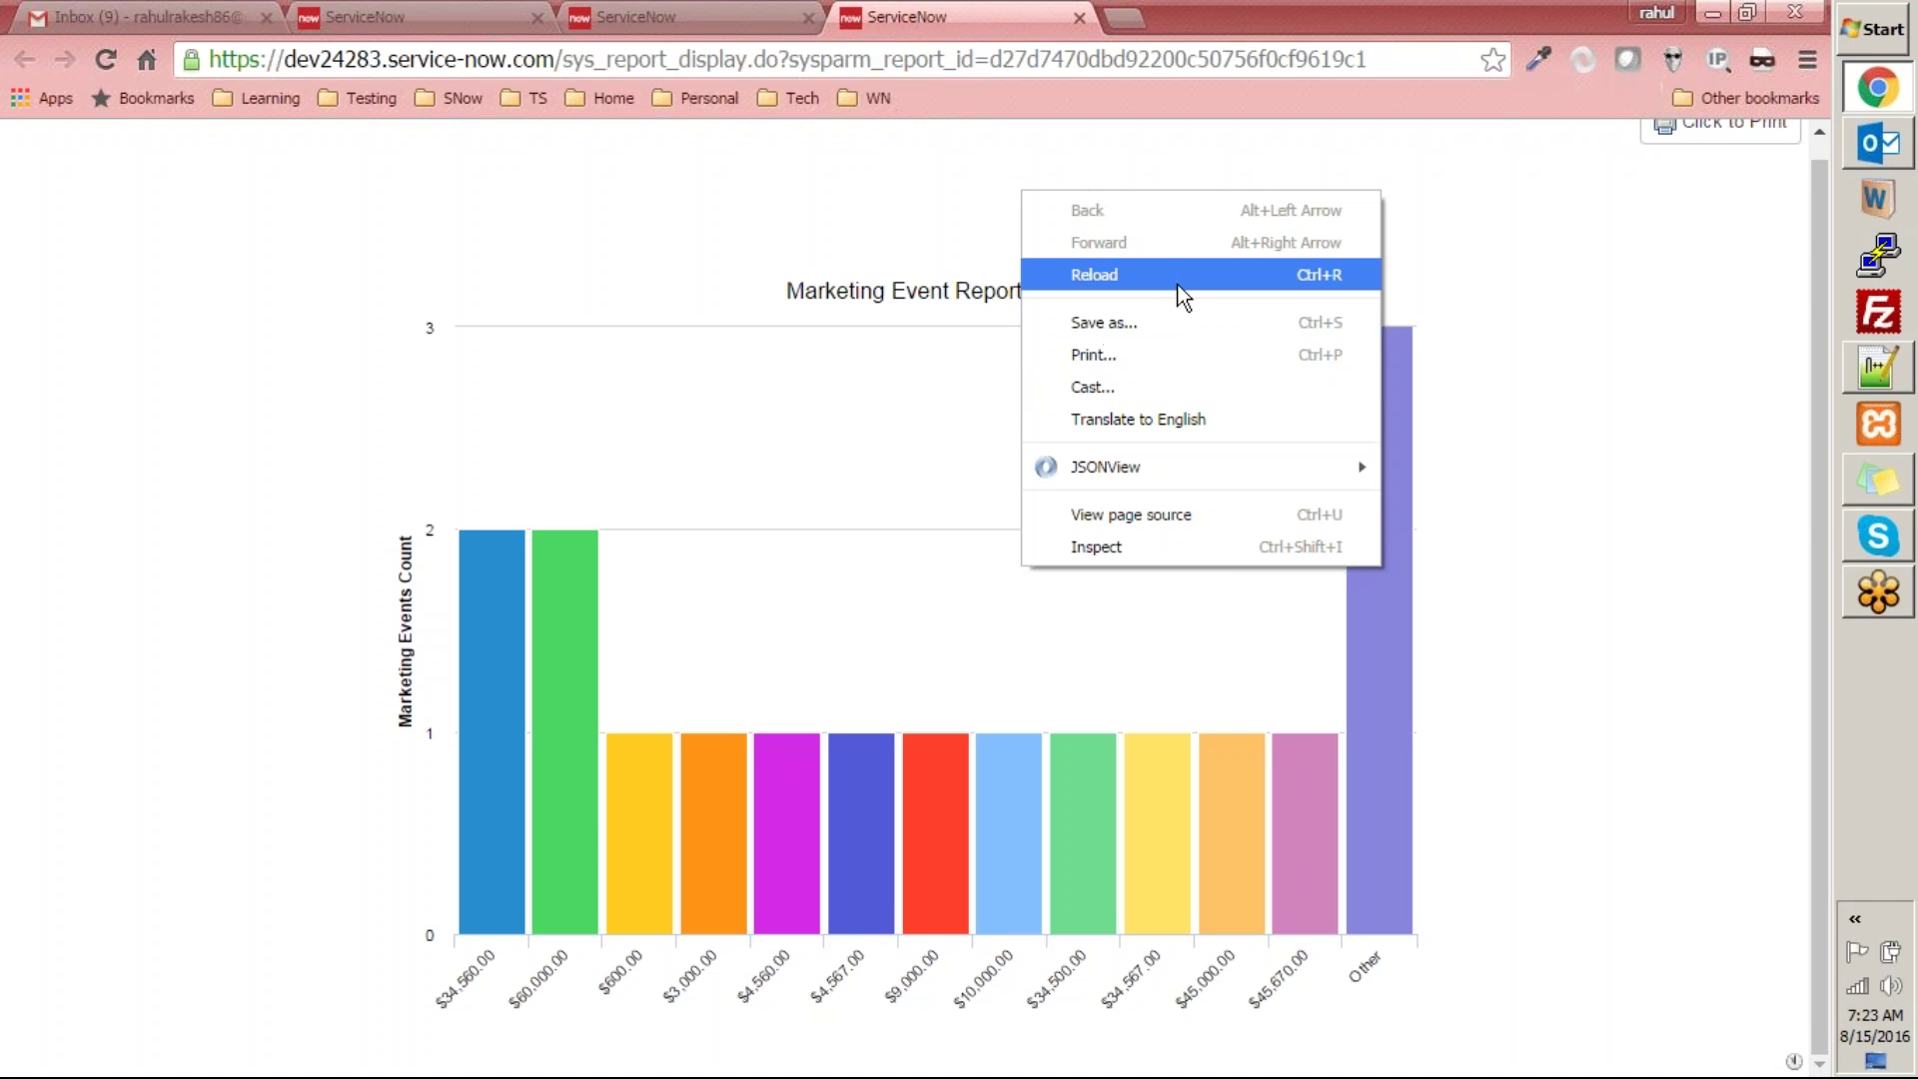
# - Reload the published report, return to the builder, and start then cancel a PDF export
pyautogui.click(1179, 276)
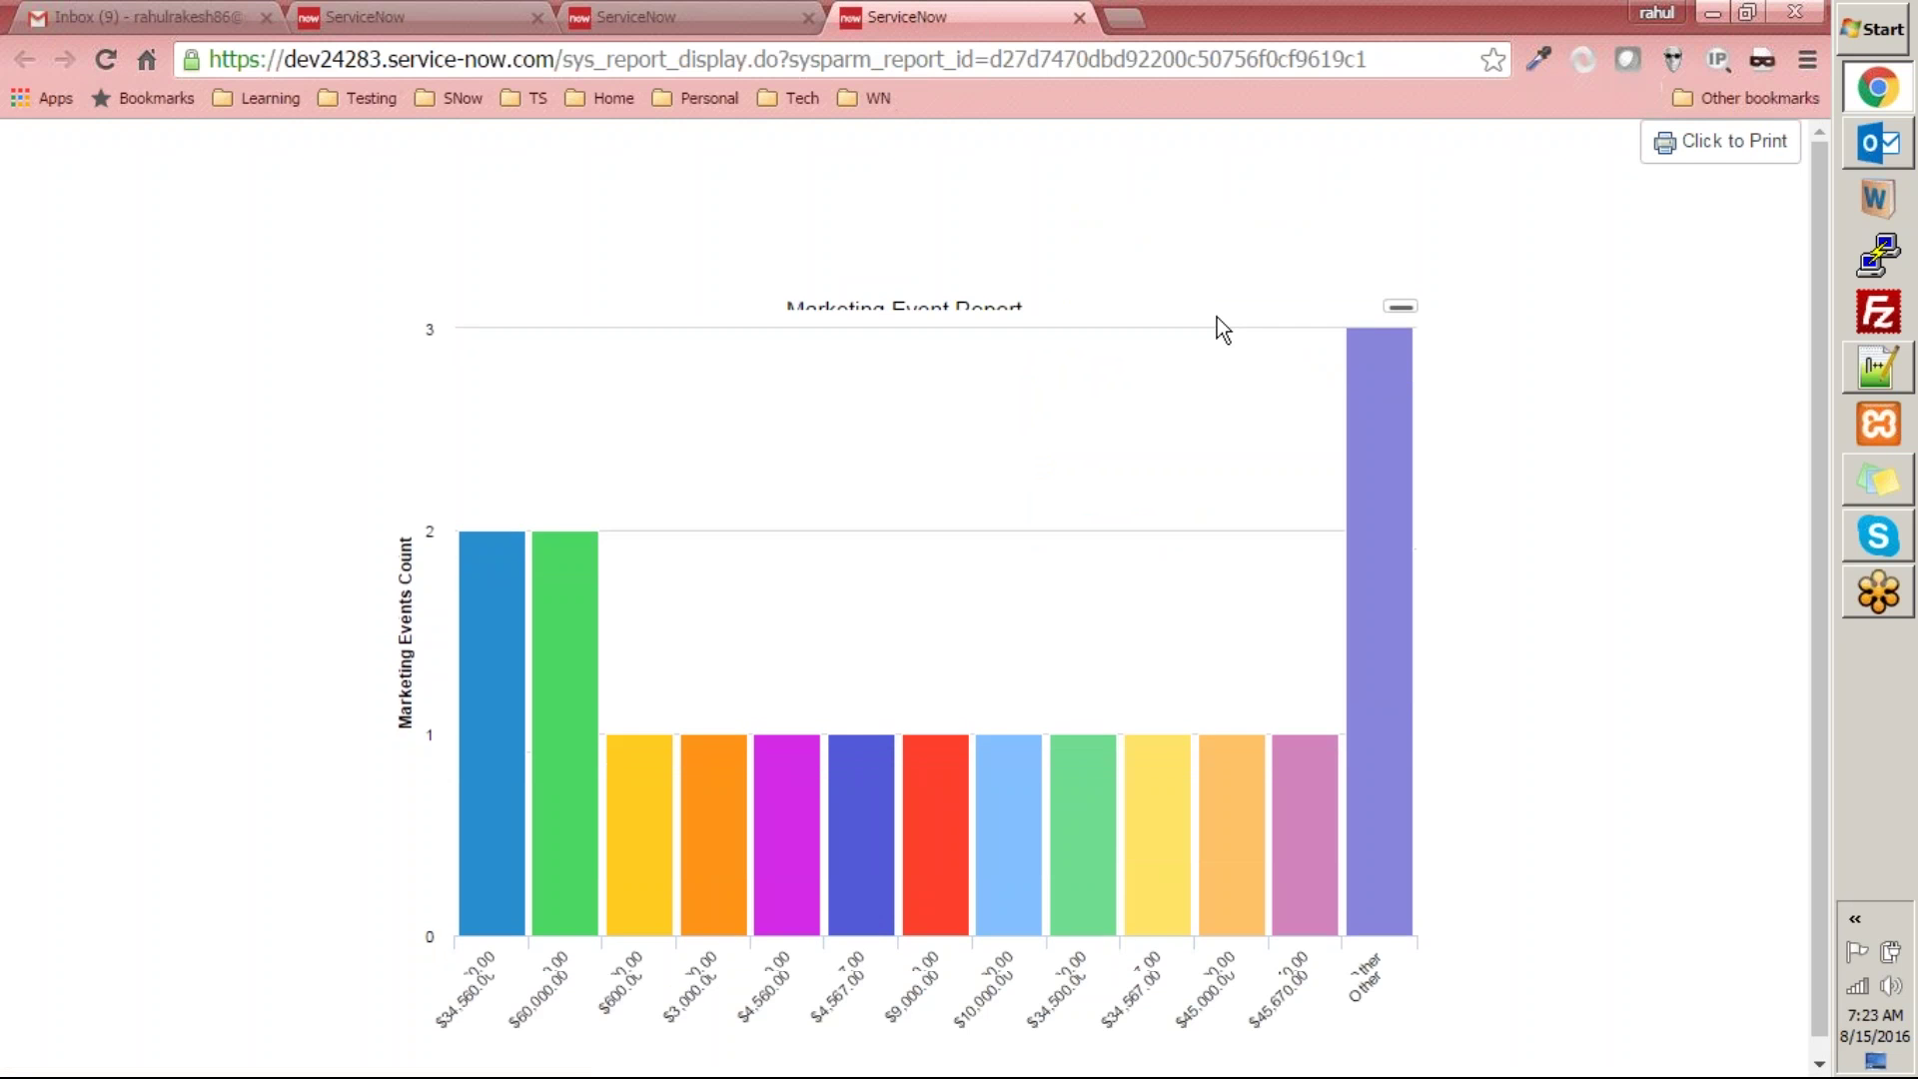
pyautogui.click(659, 17)
pyautogui.scroll(-3, 1448, 385)
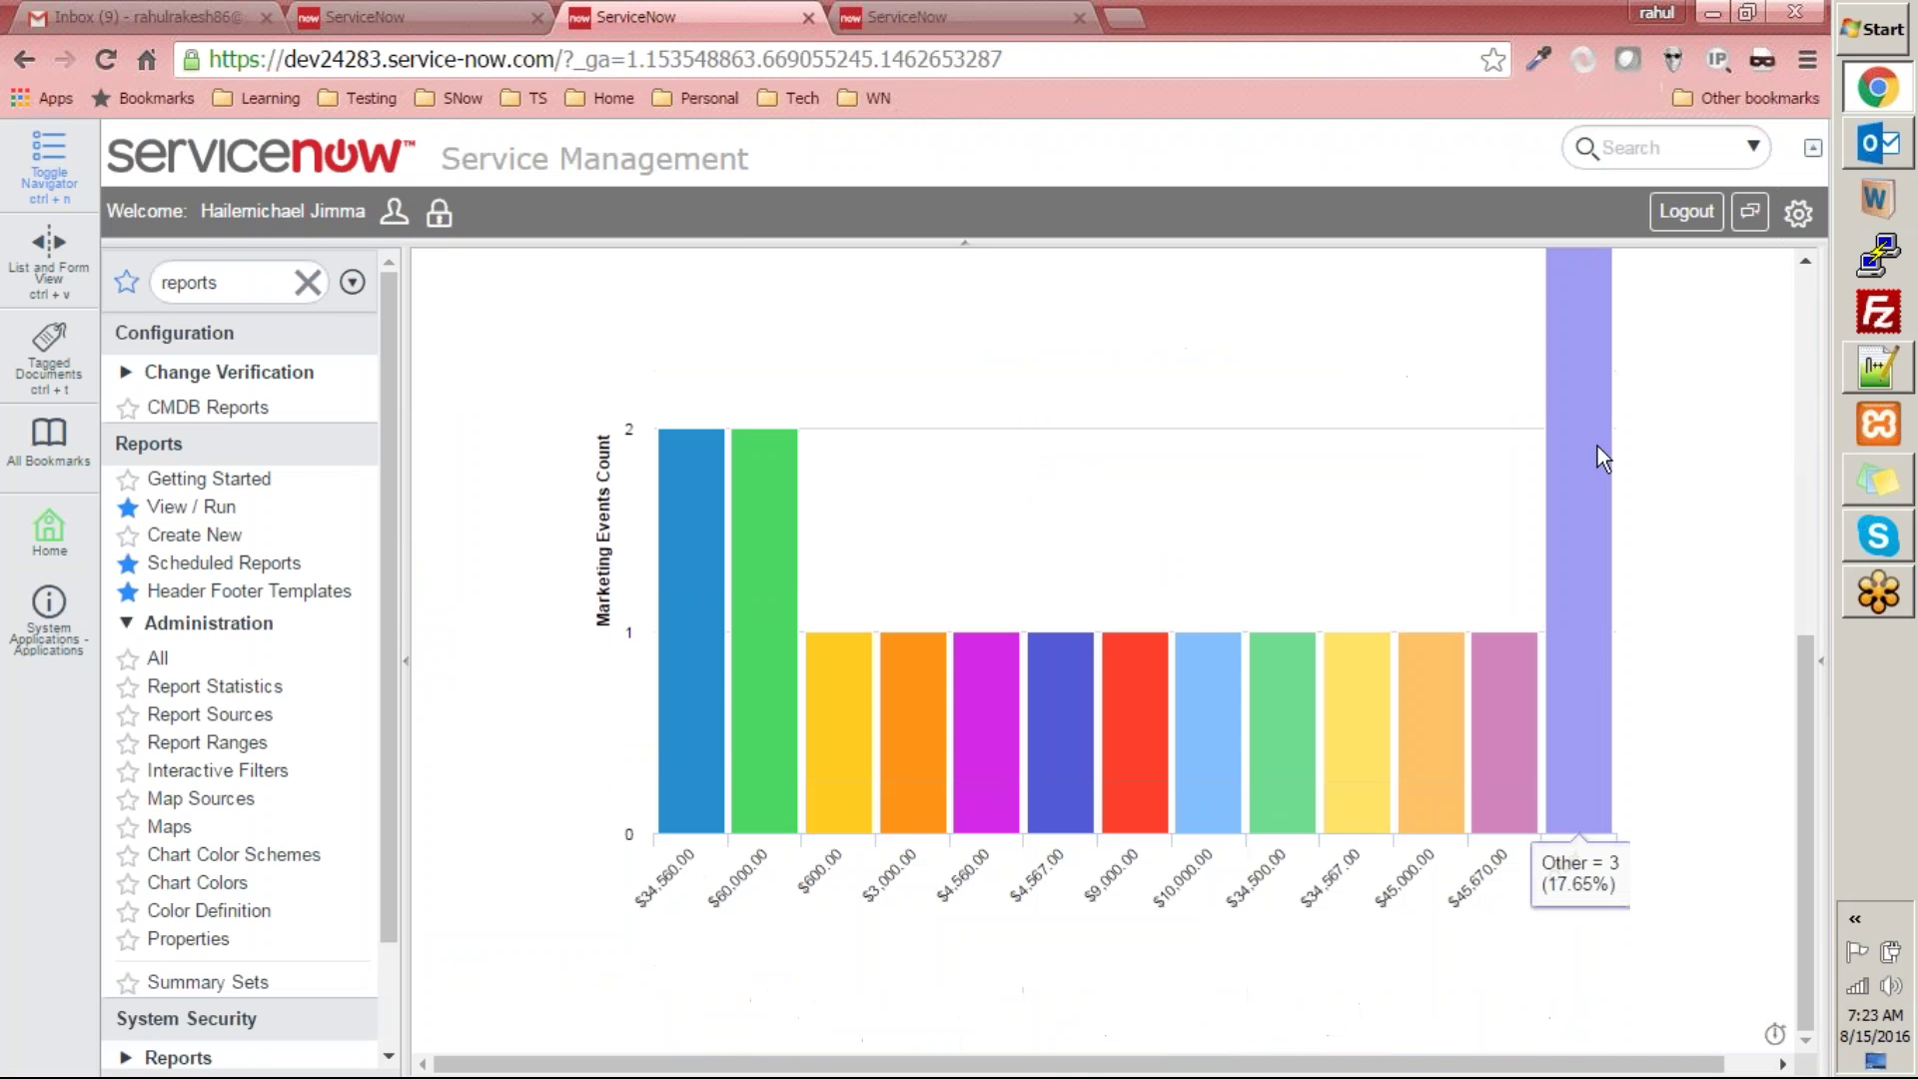
pyautogui.scroll(3, 1758, 599)
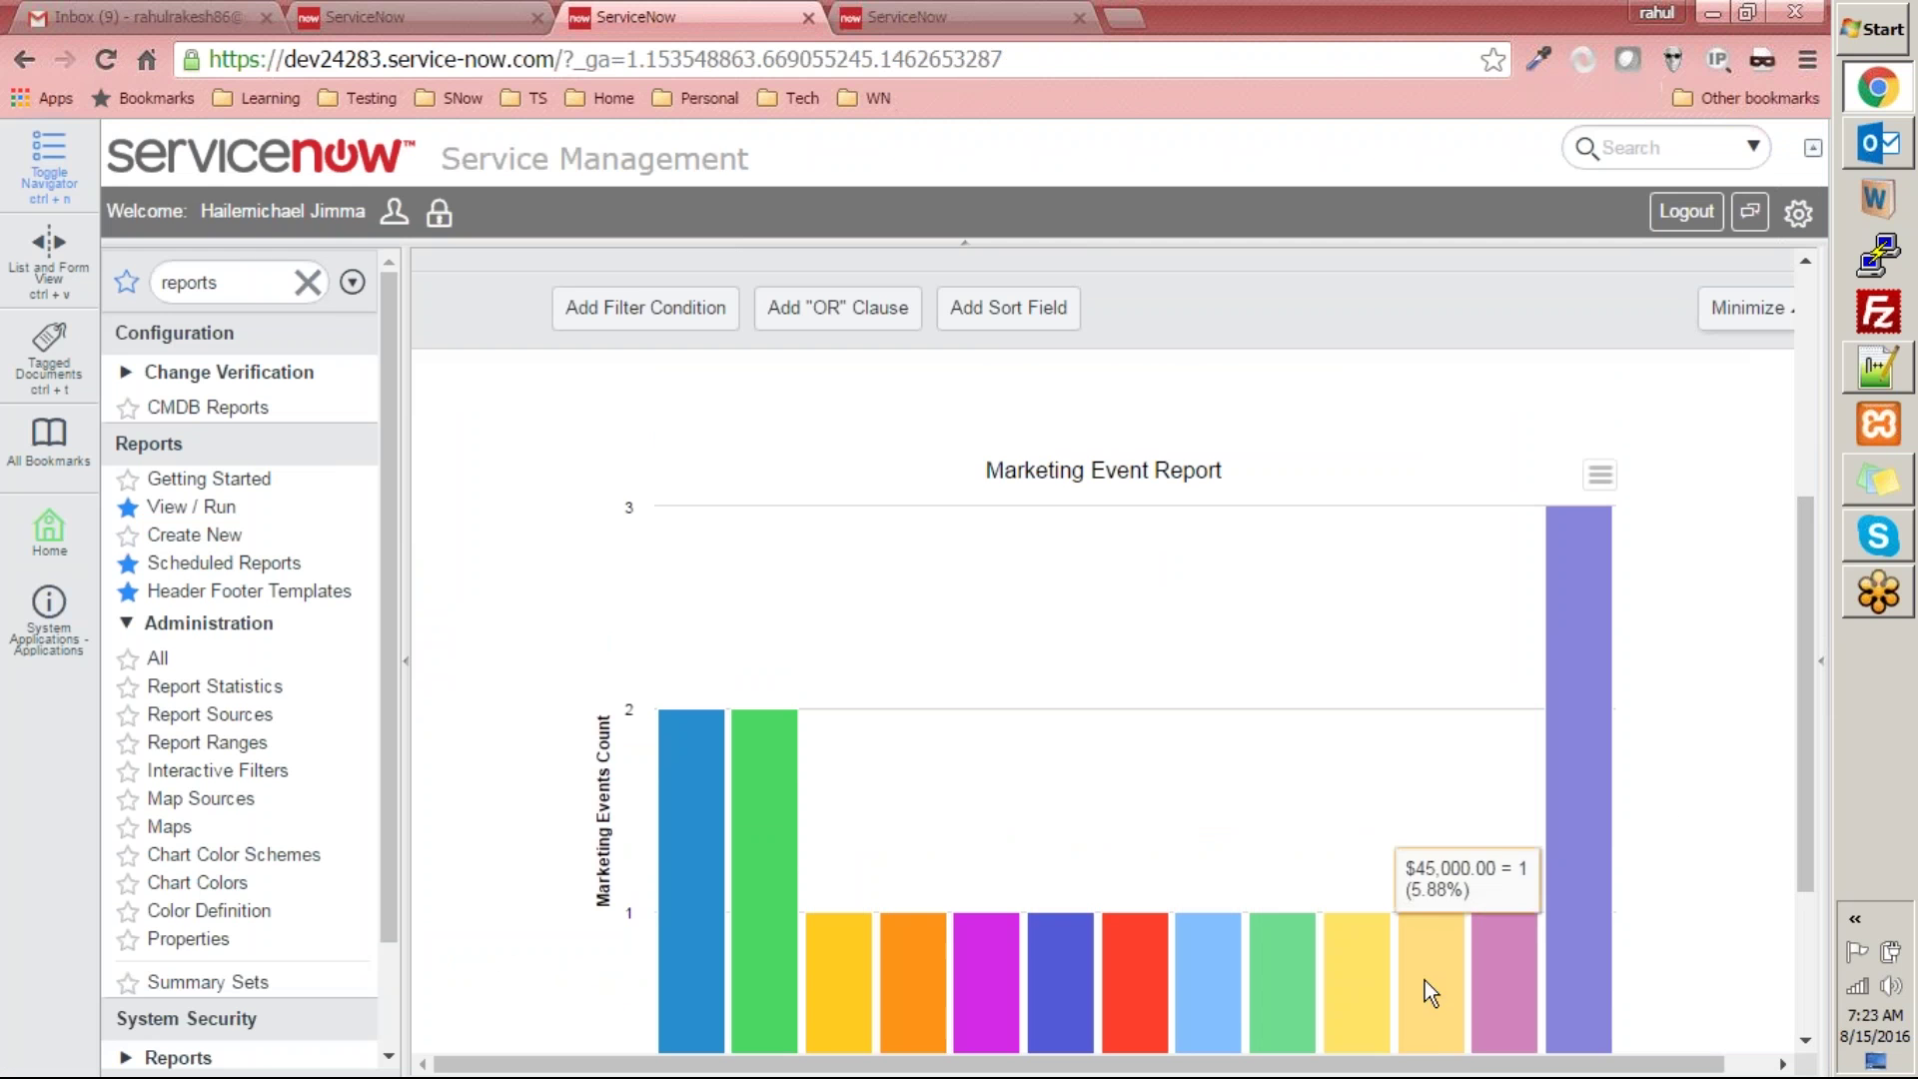
pyautogui.hscroll(1, 1438, 984)
pyautogui.scroll(5, 1622, 374)
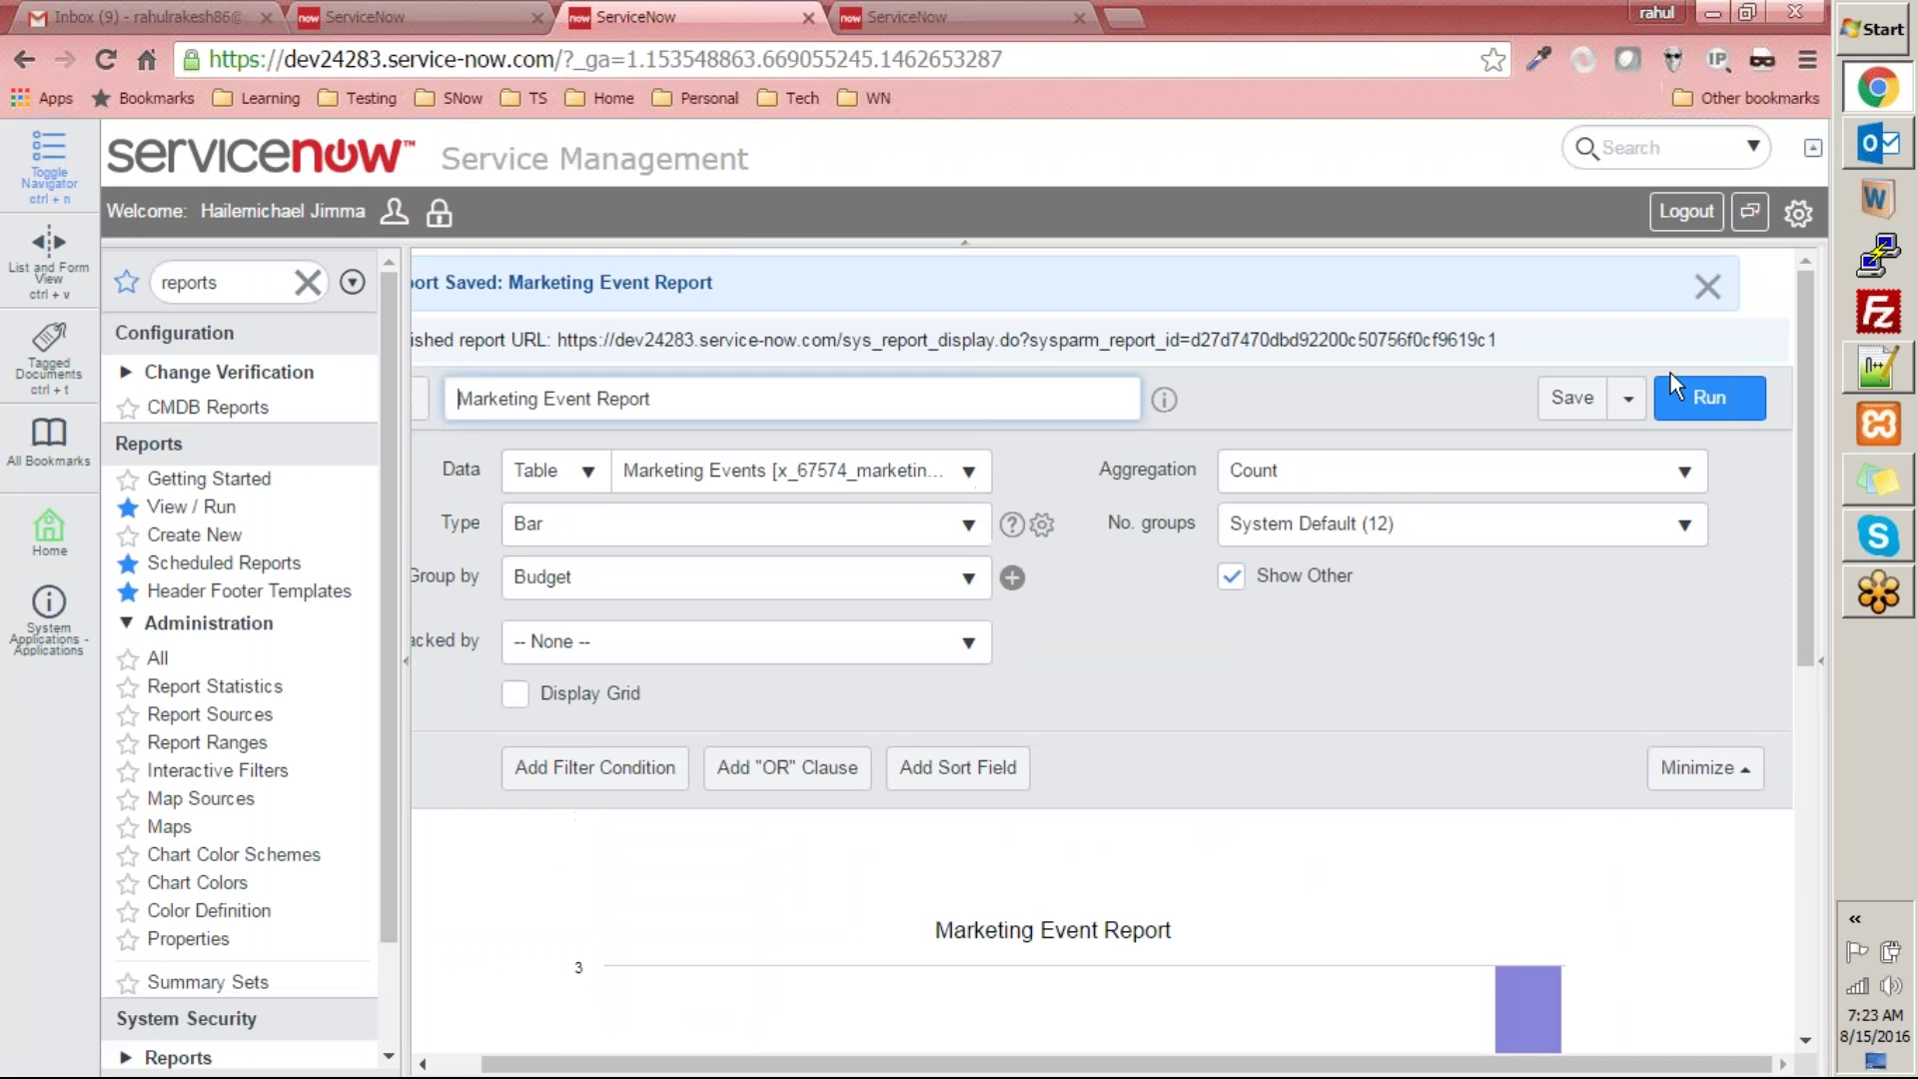
pyautogui.click(1629, 399)
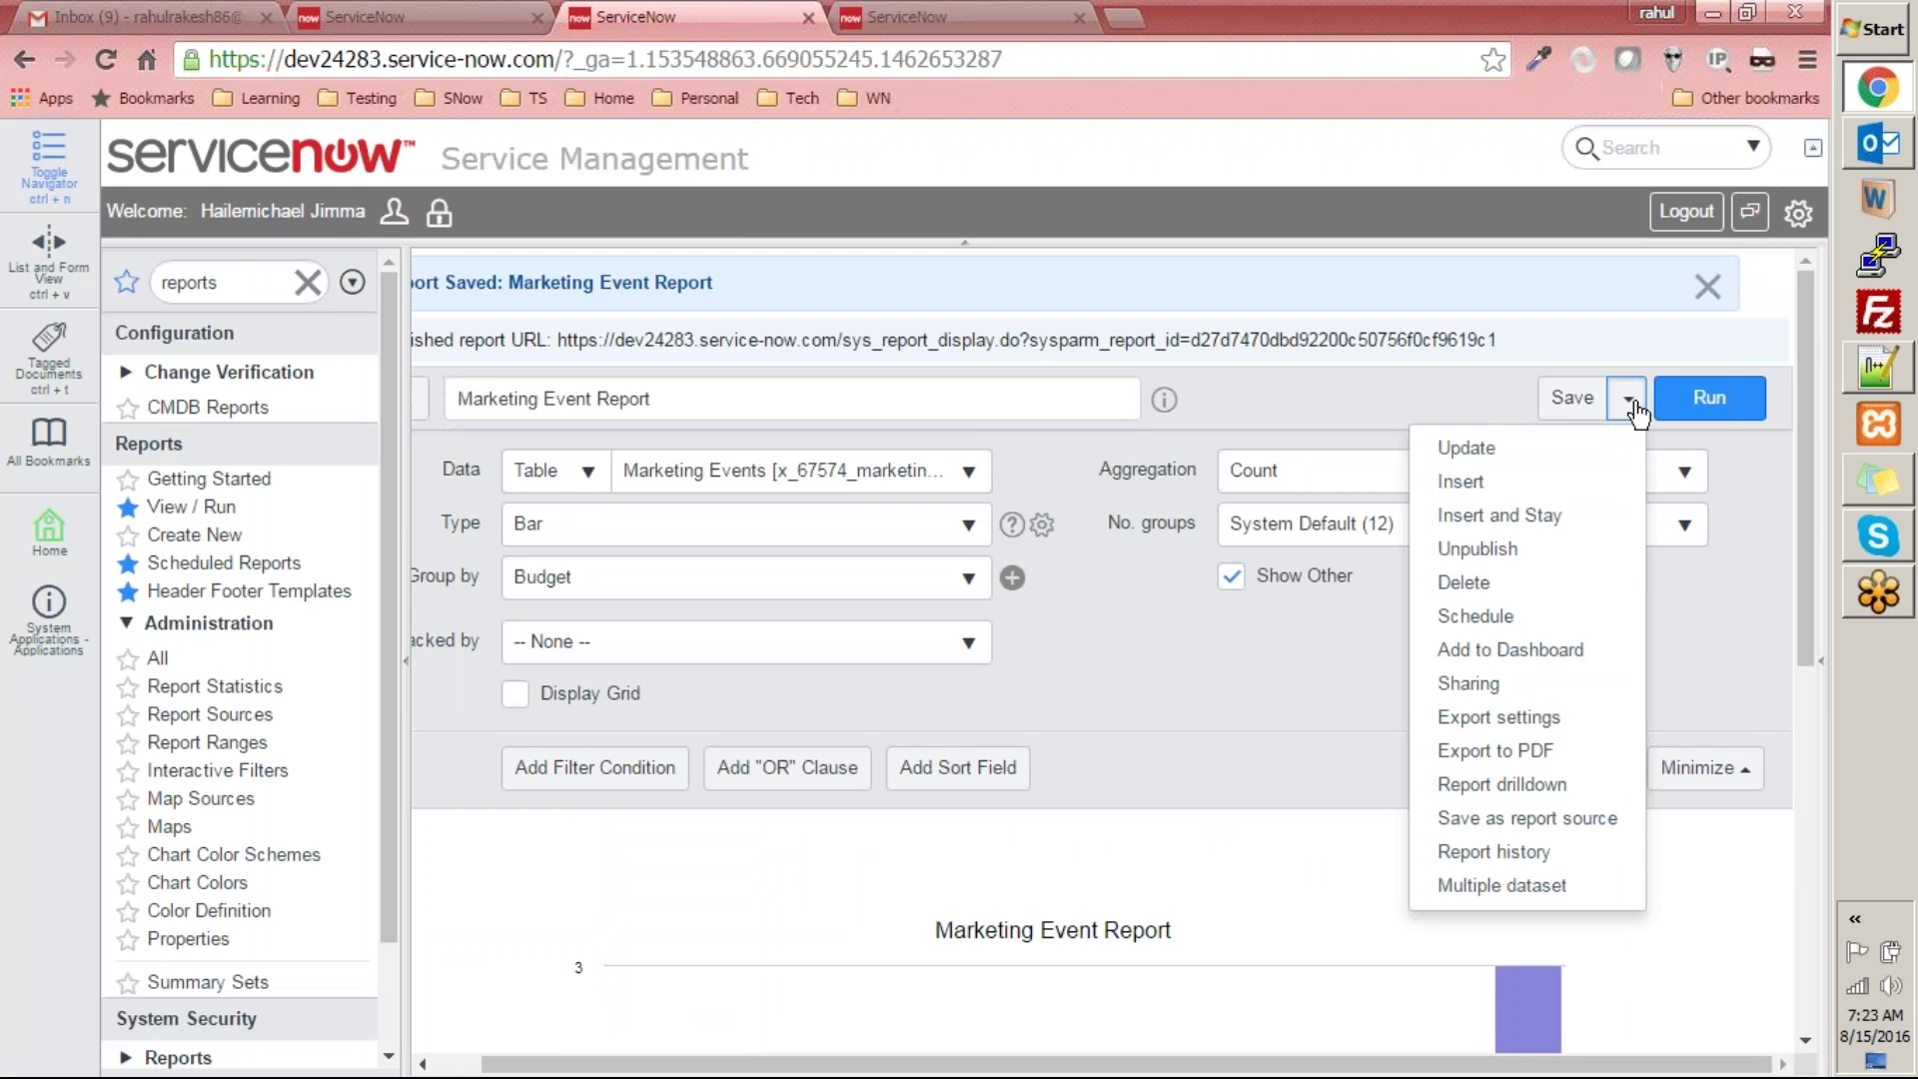
pyautogui.click(1507, 754)
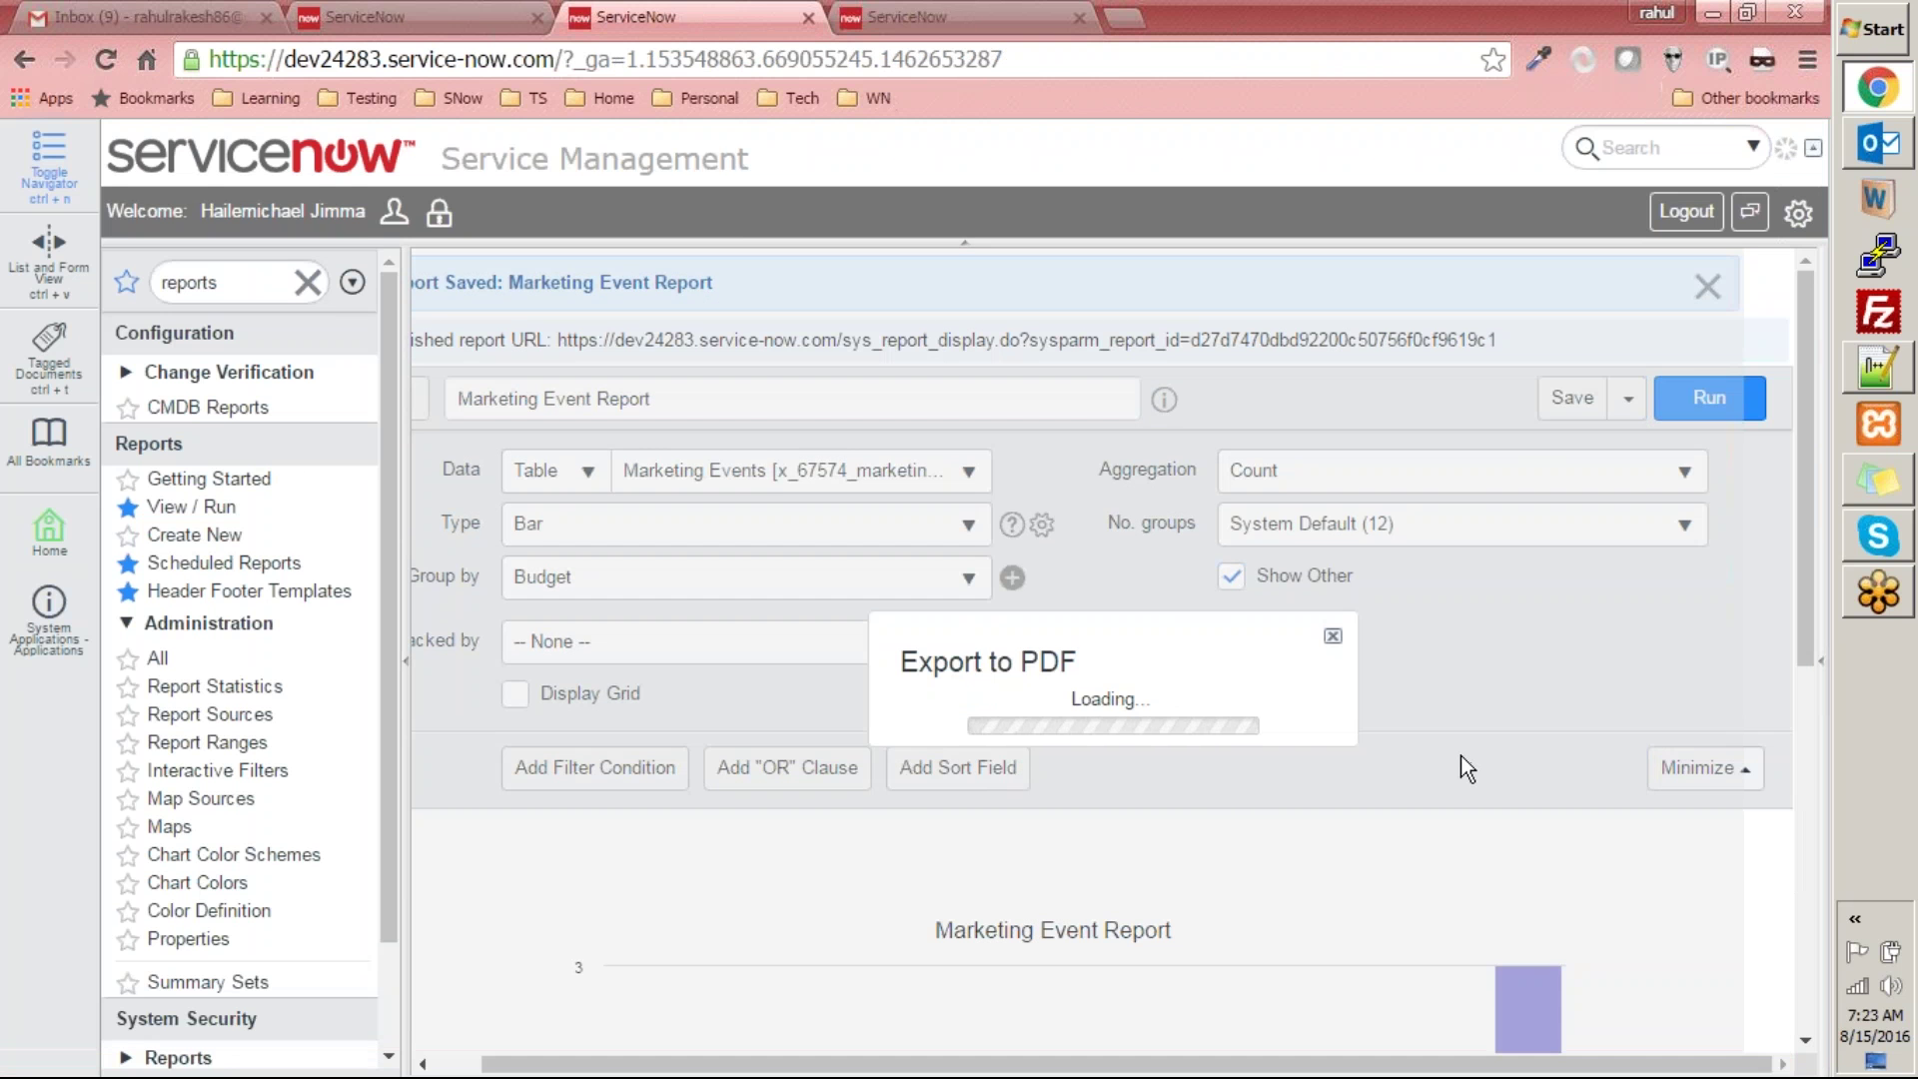
pyautogui.click(1333, 468)
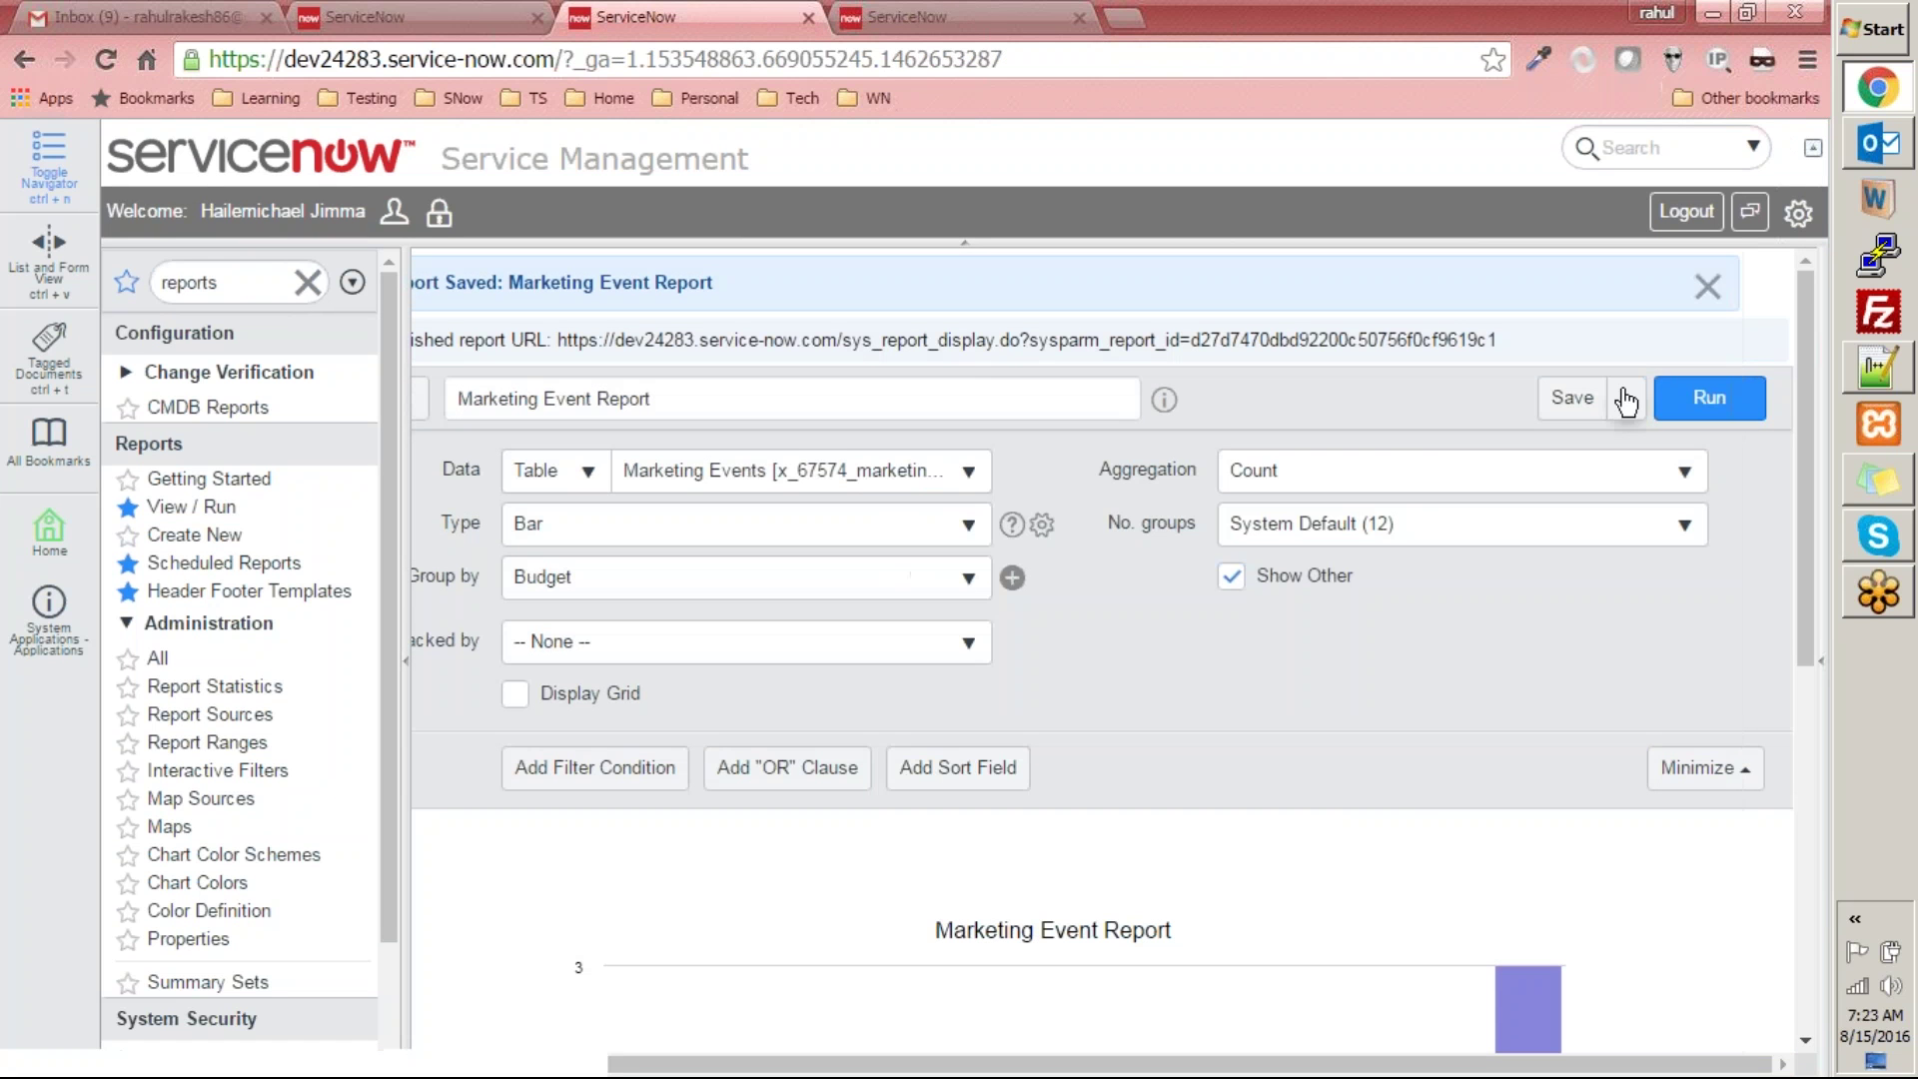
# - Export the report to a landscape PDF, download sys_report.pdf and open it
pyautogui.click(1629, 399)
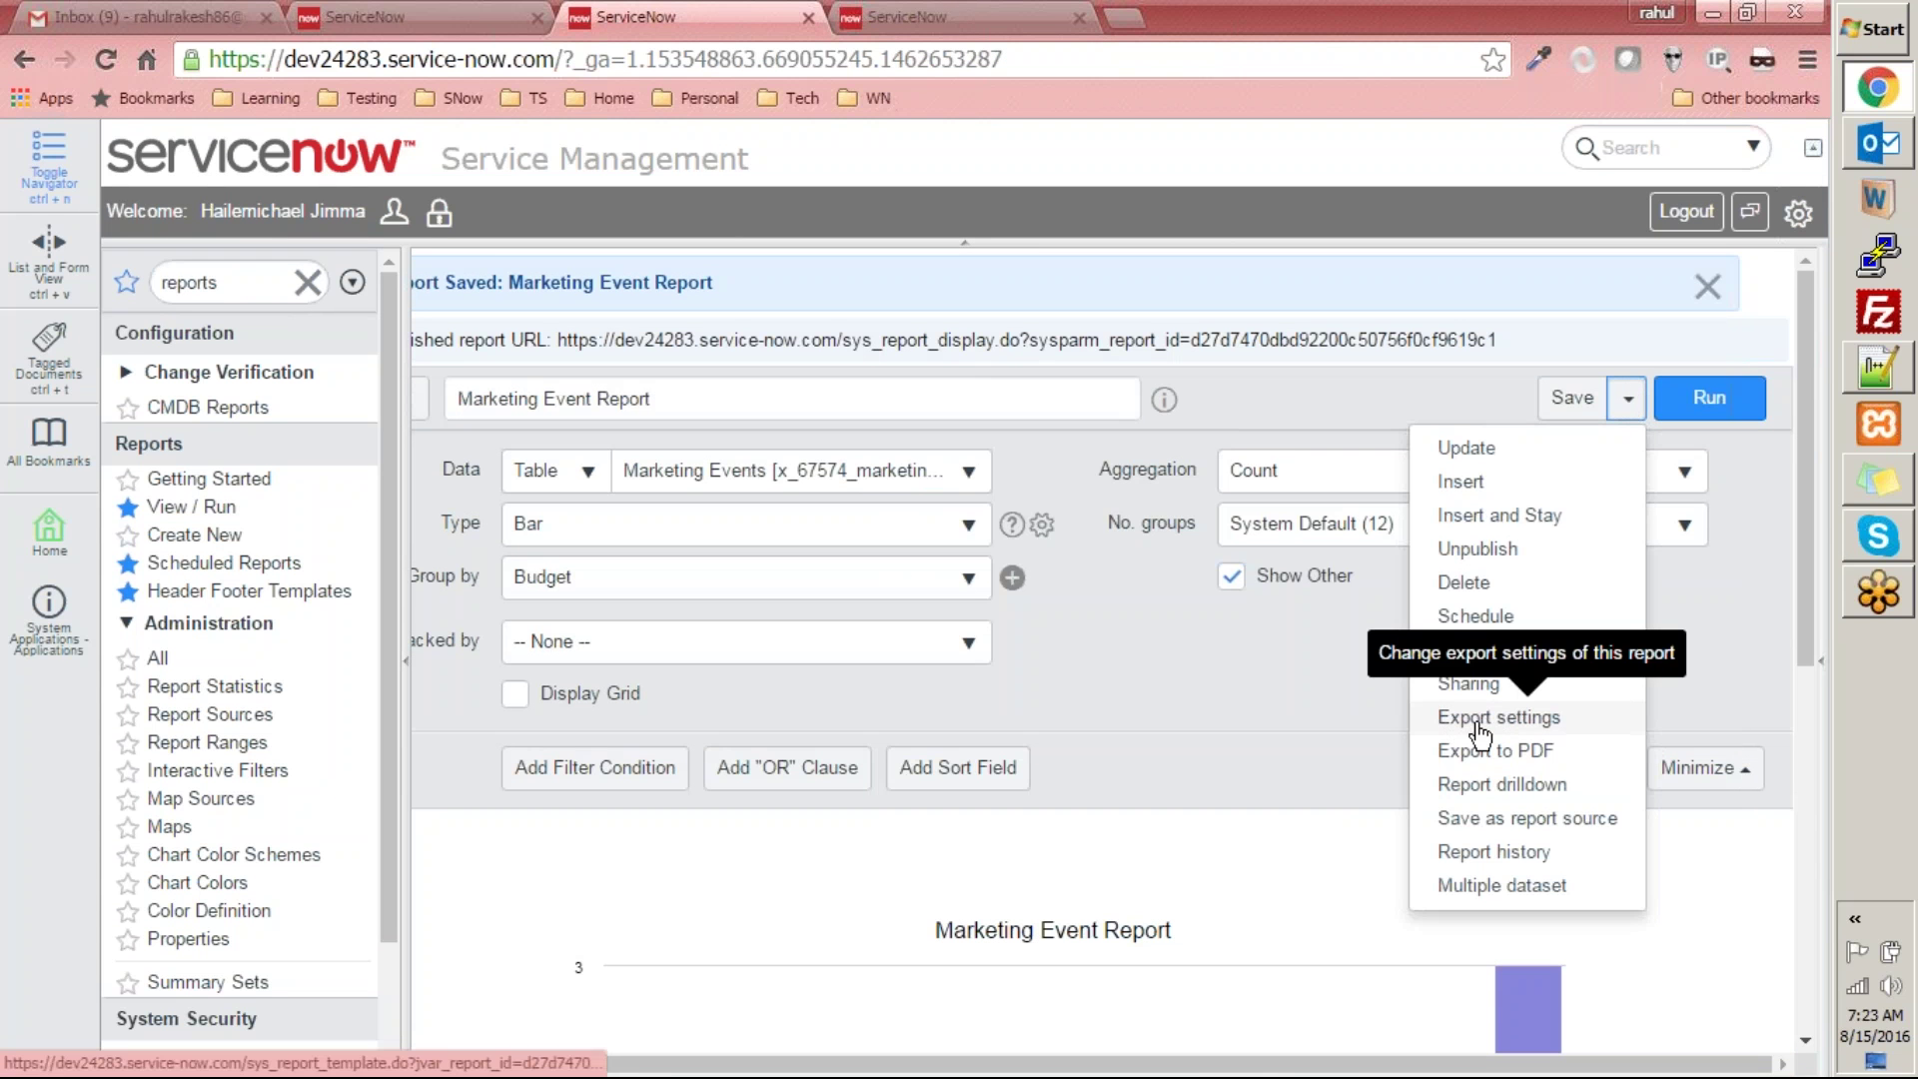
pyautogui.click(1514, 759)
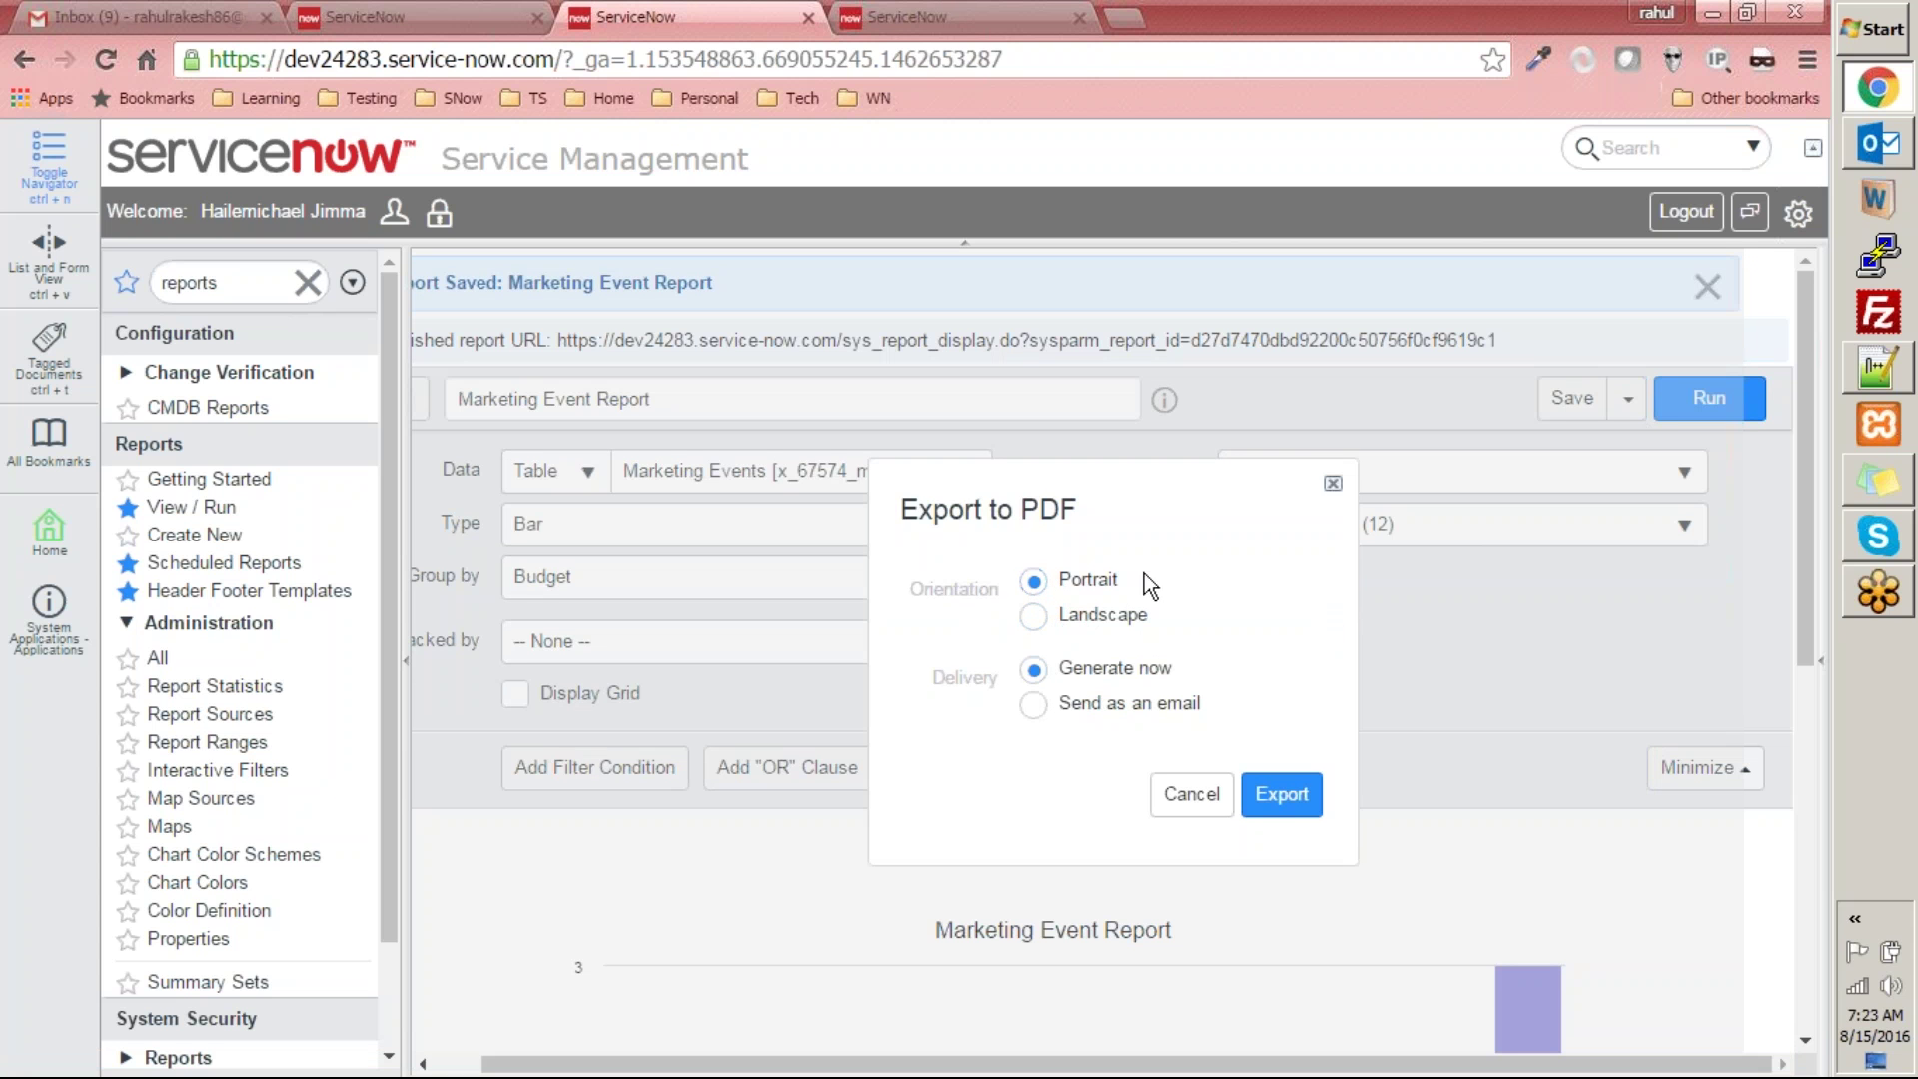
pyautogui.click(1034, 616)
pyautogui.click(1283, 796)
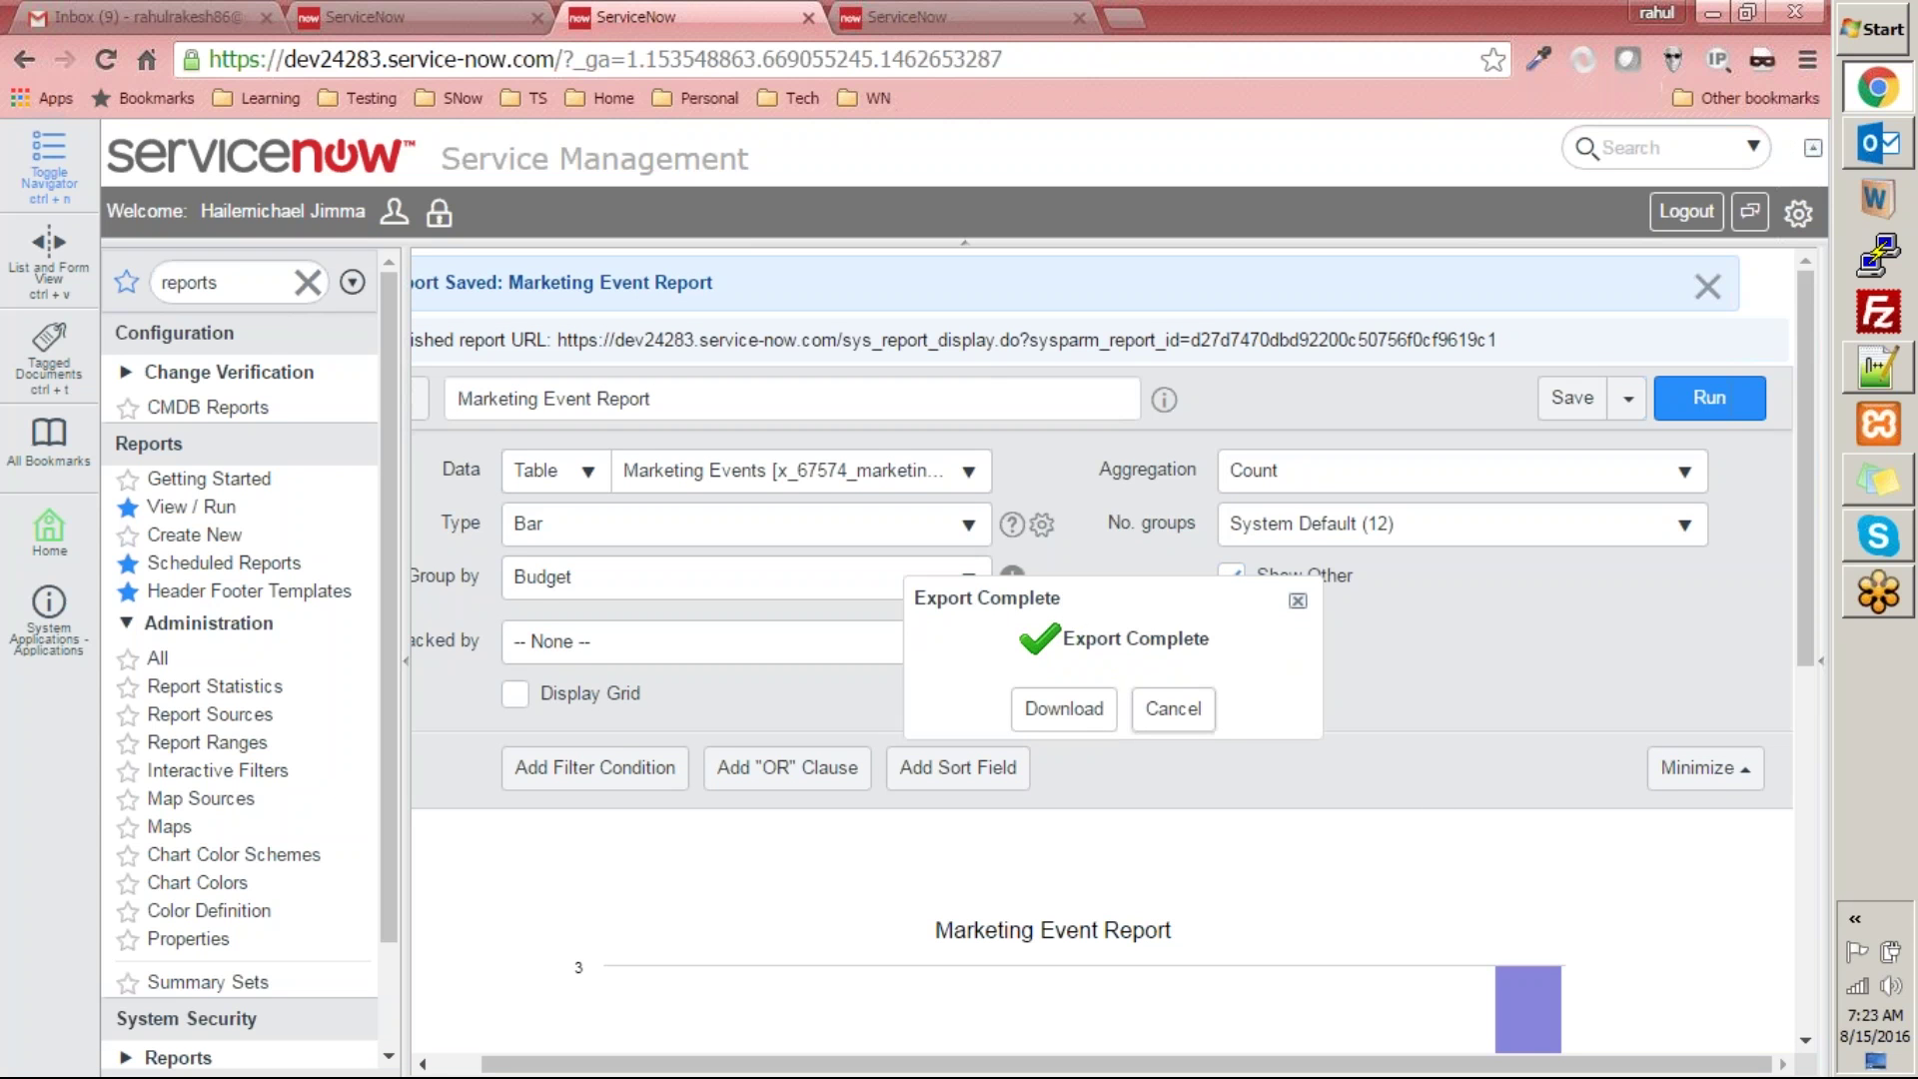
pyautogui.click(1065, 711)
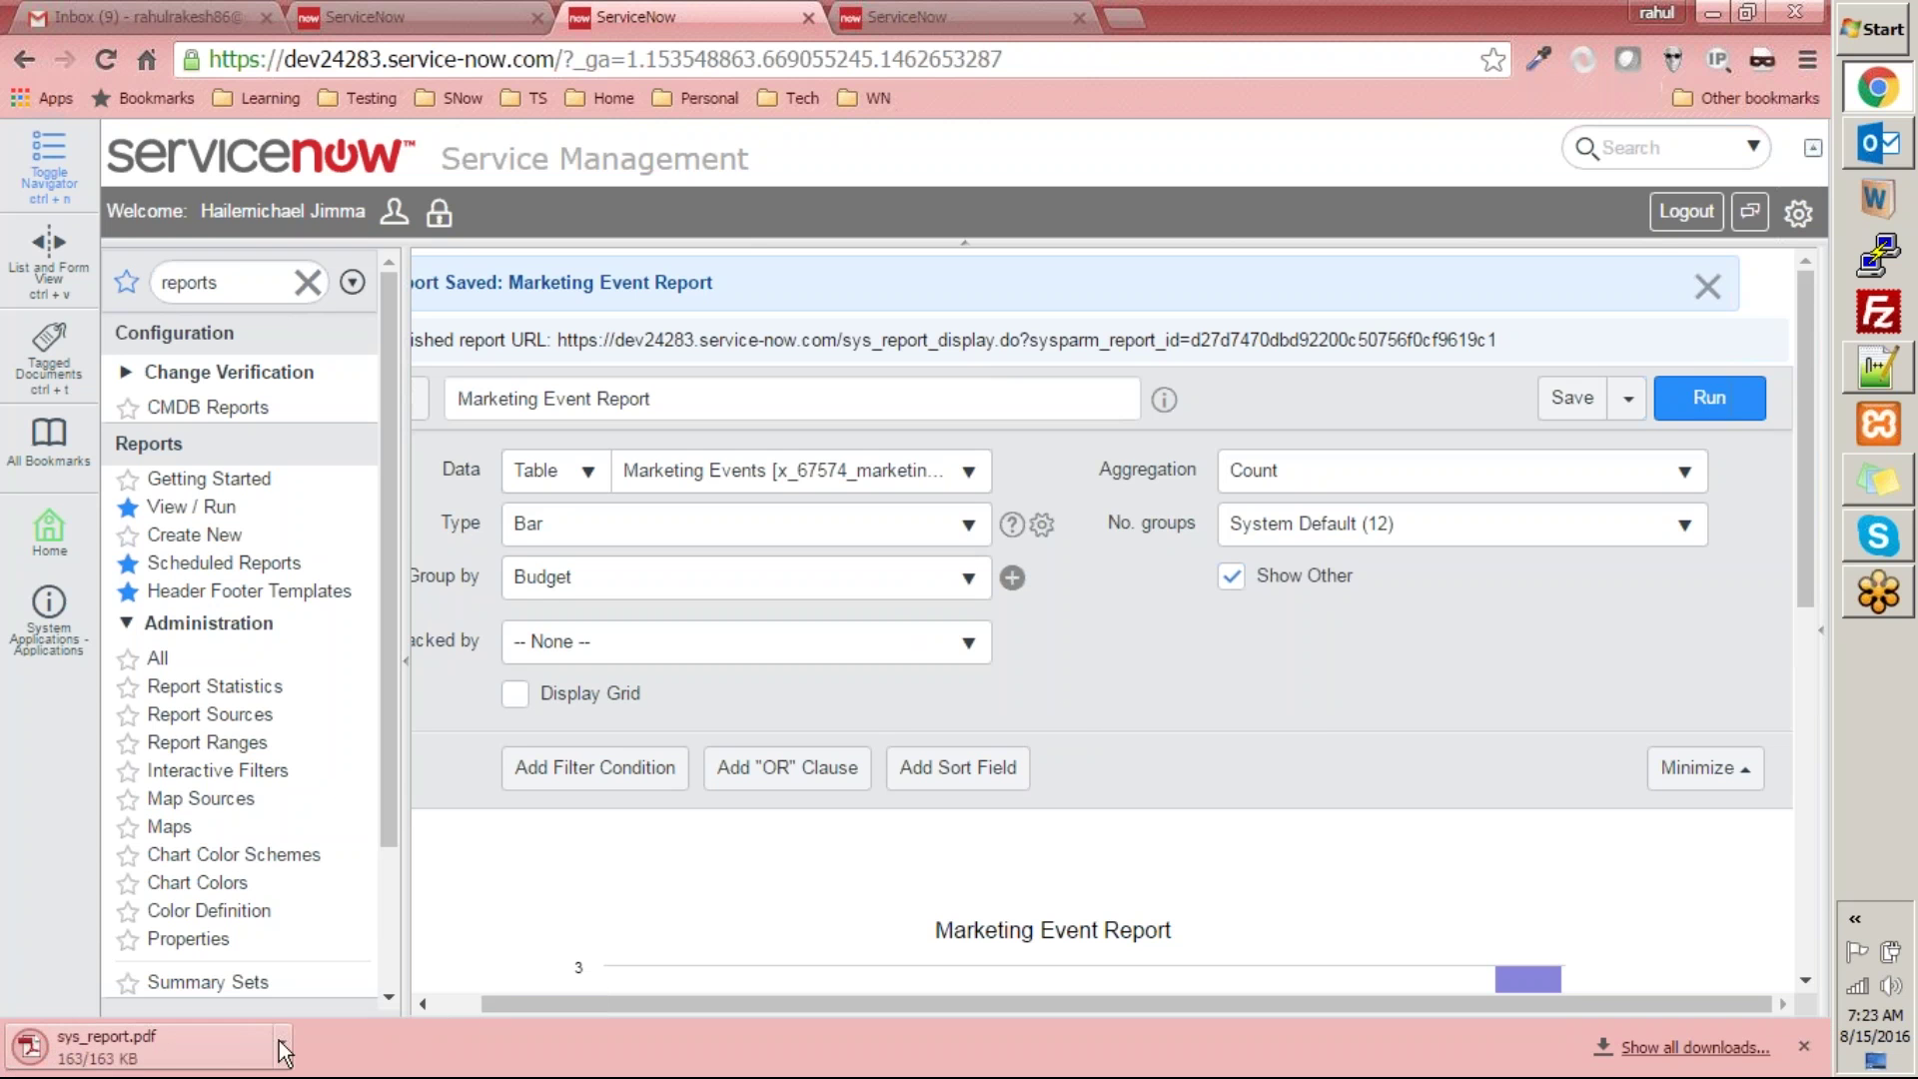
pyautogui.click(108, 1049)
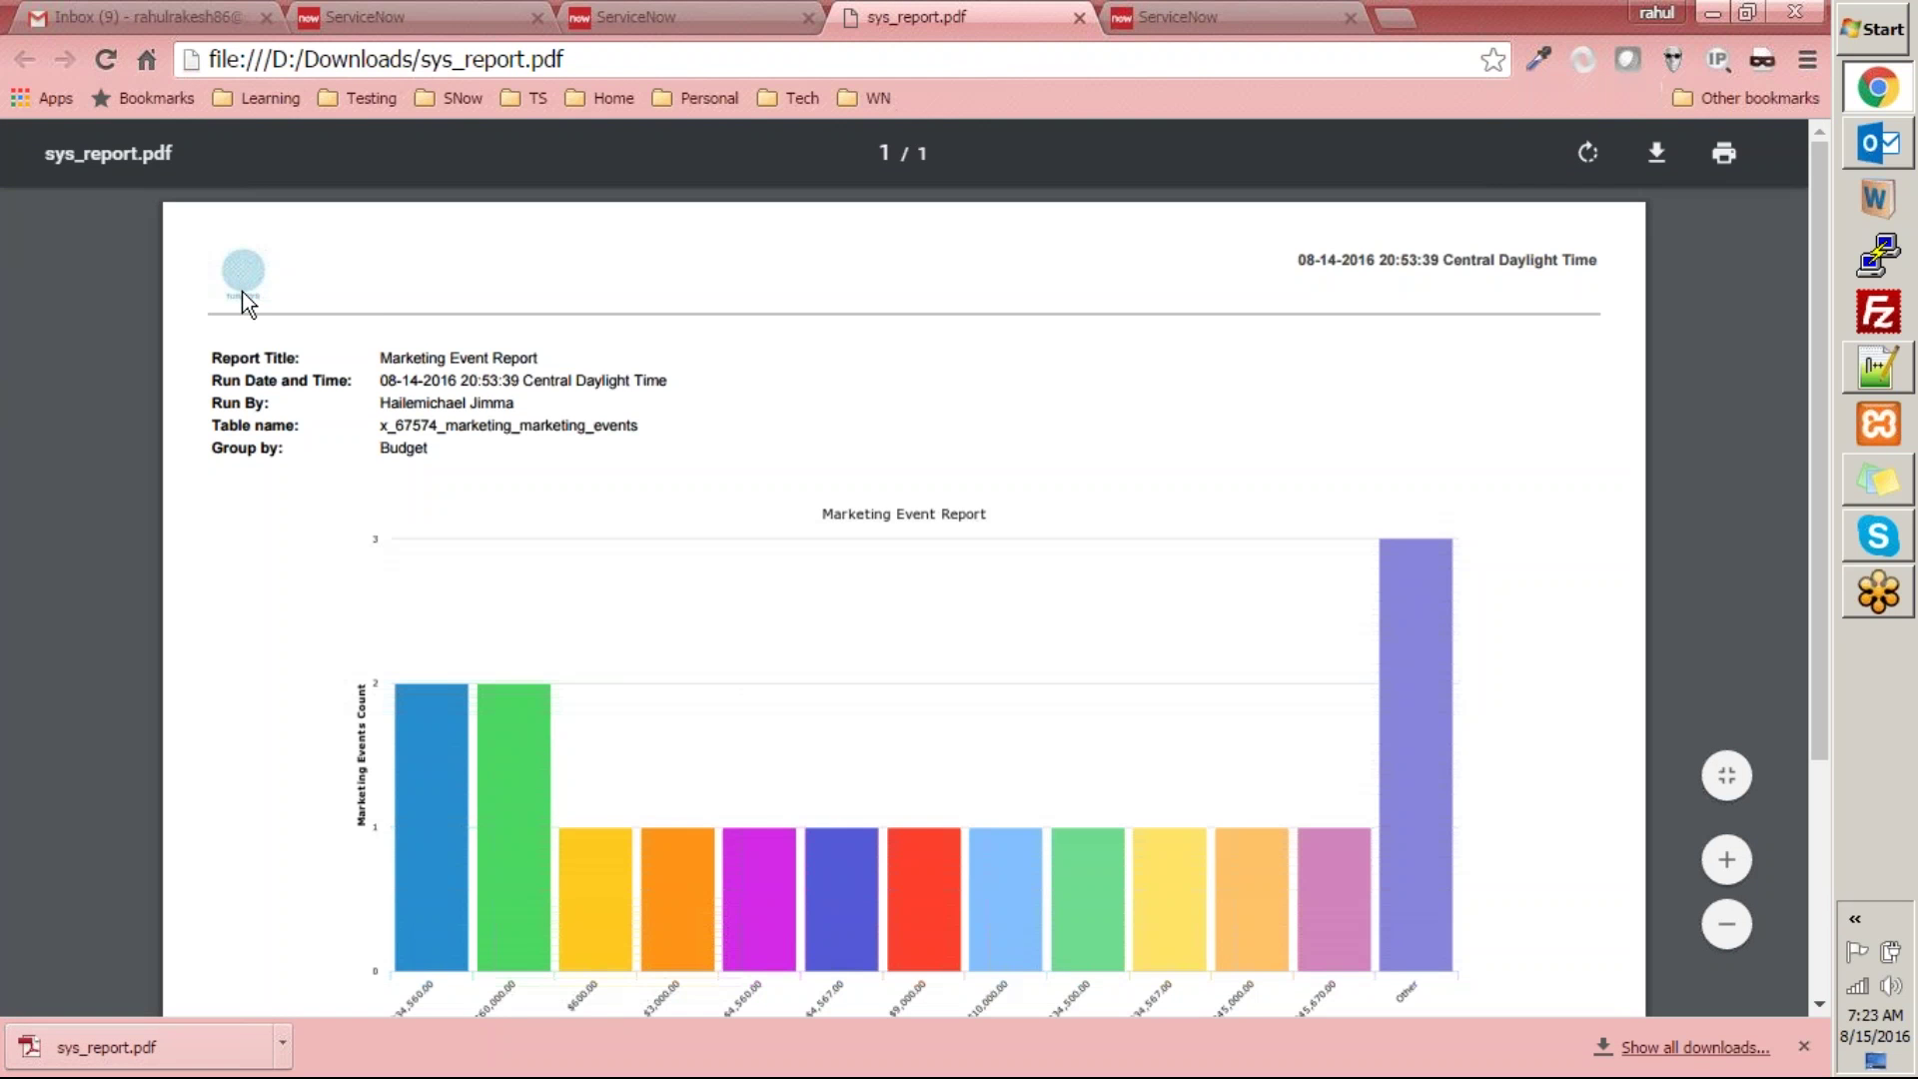
pyautogui.scroll(6, 398, 353)
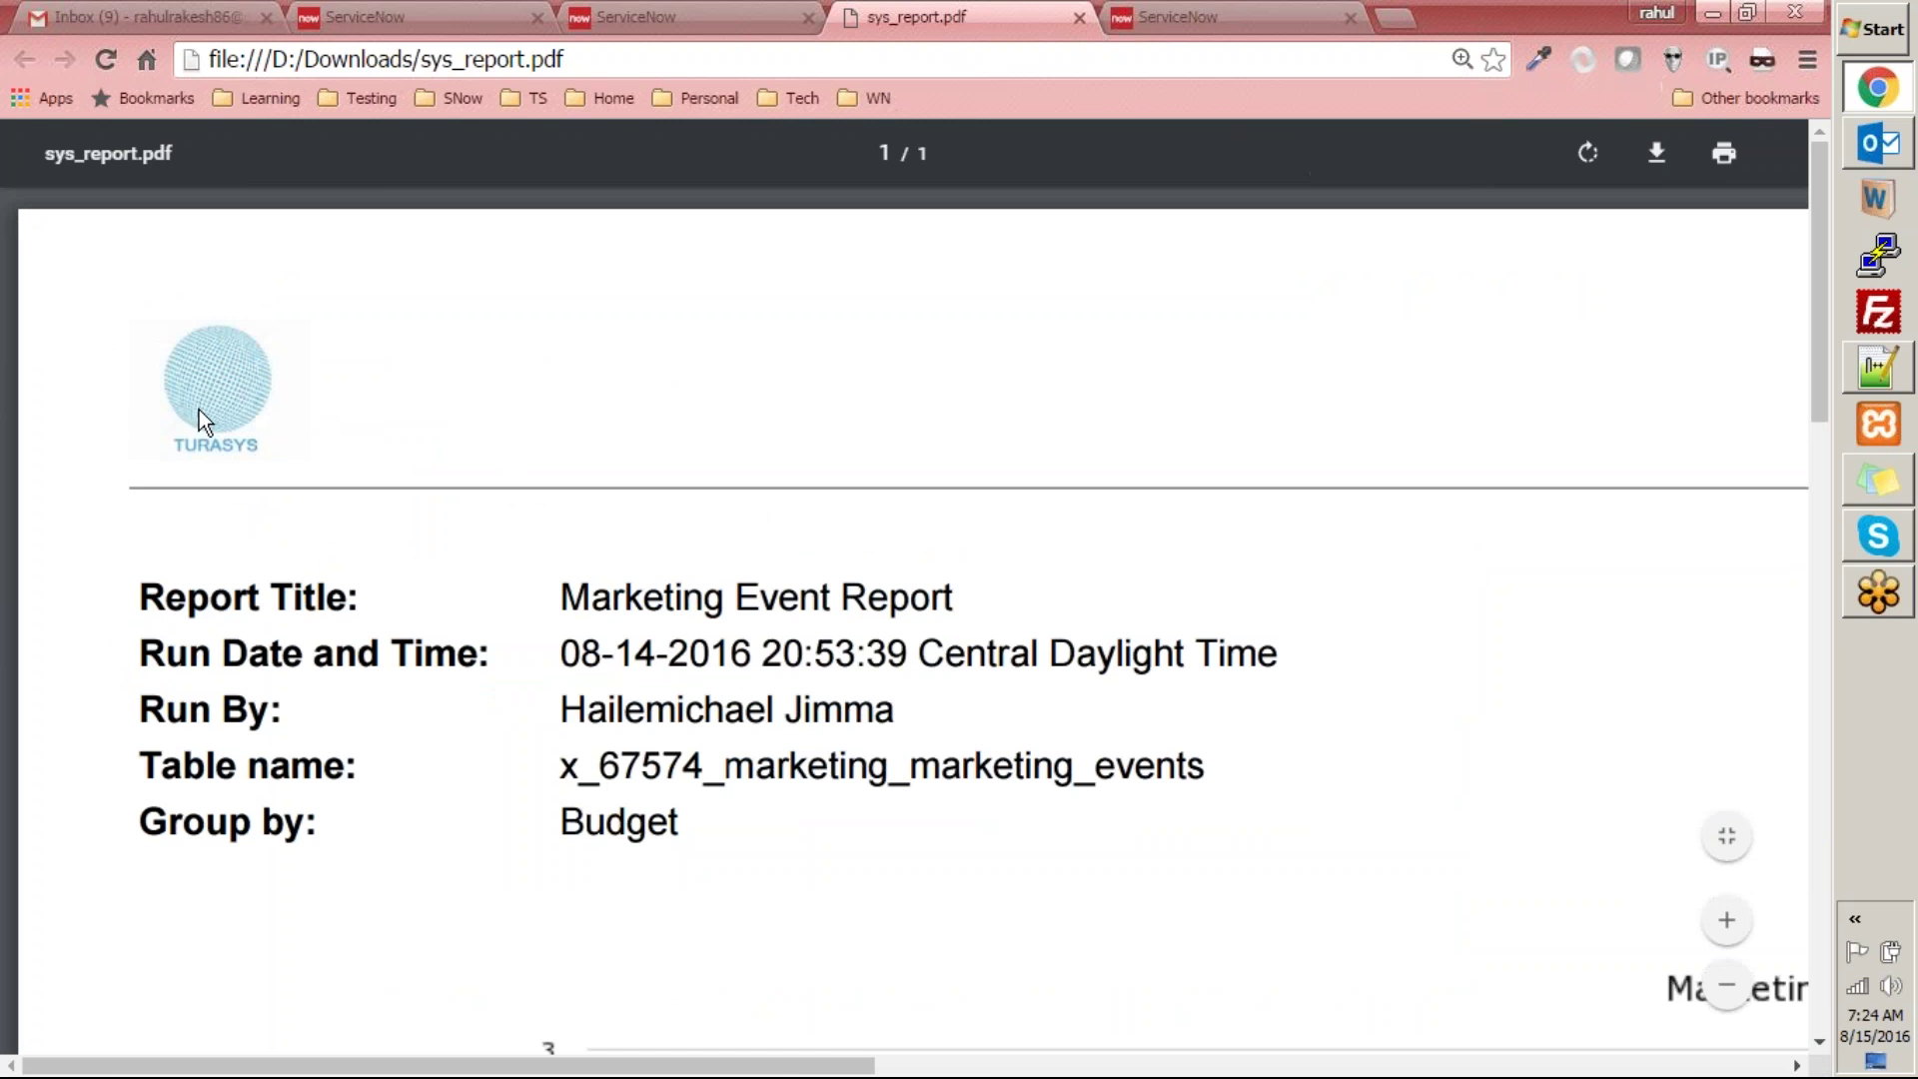
pyautogui.scroll(-6, 202, 404)
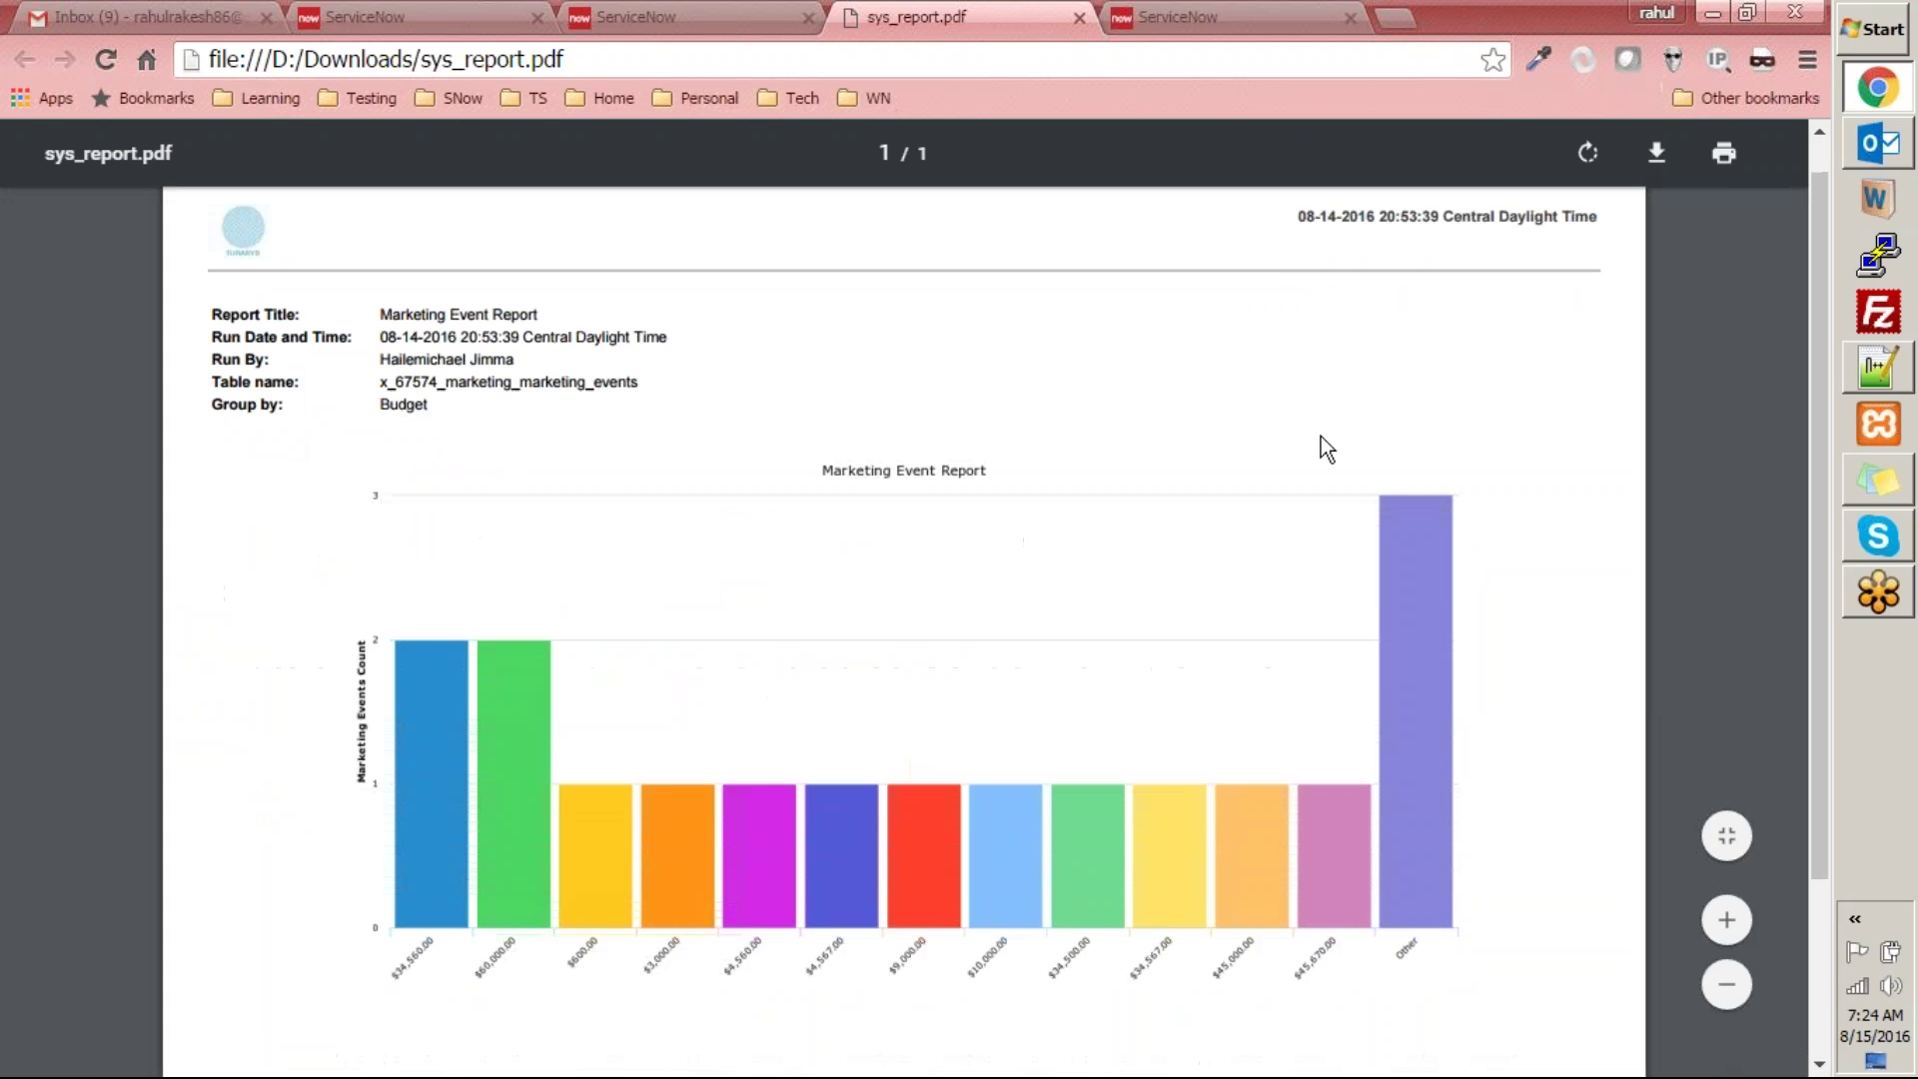
pyautogui.scroll(-2, 1388, 310)
pyautogui.scroll(3, 1387, 317)
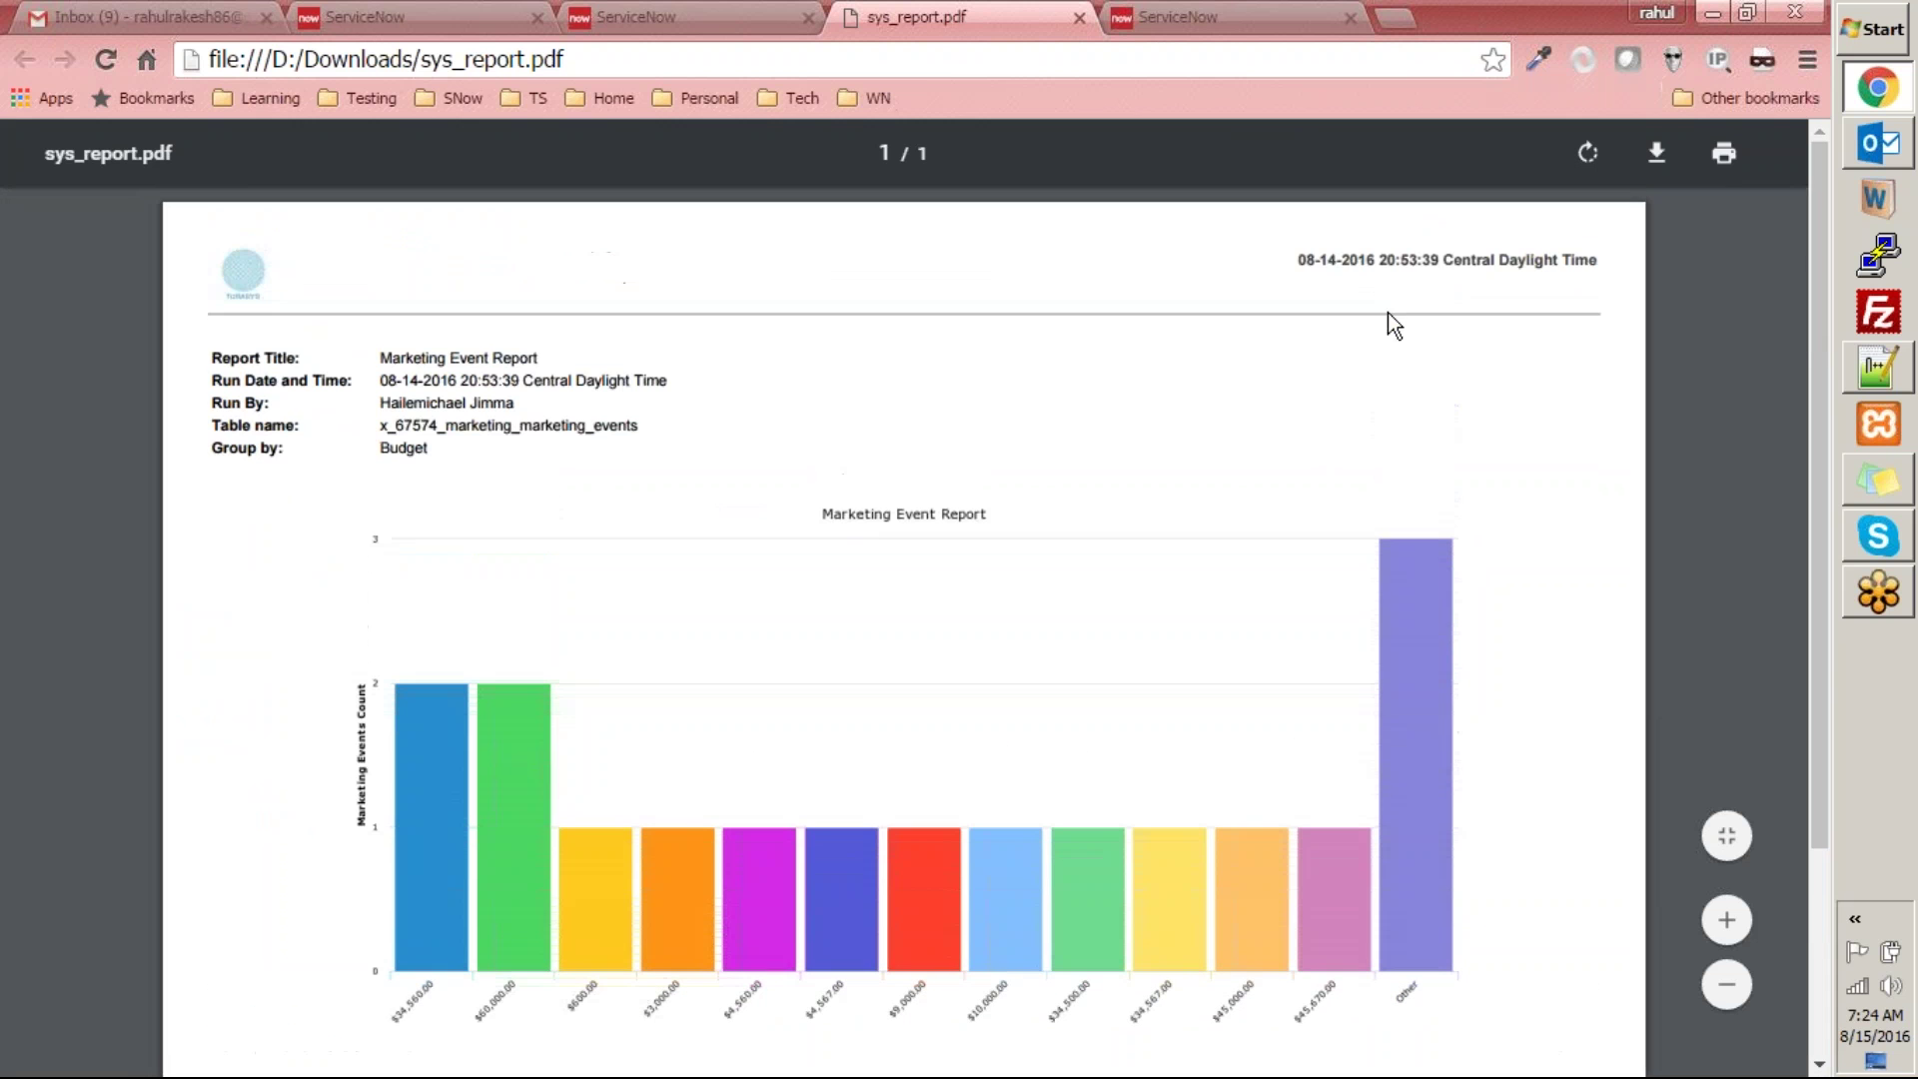
pyautogui.moveTo(1292, 255); pyautogui.dragTo(1632, 282)
pyautogui.click(1020, 509)
pyautogui.scroll(-3, 668, 859)
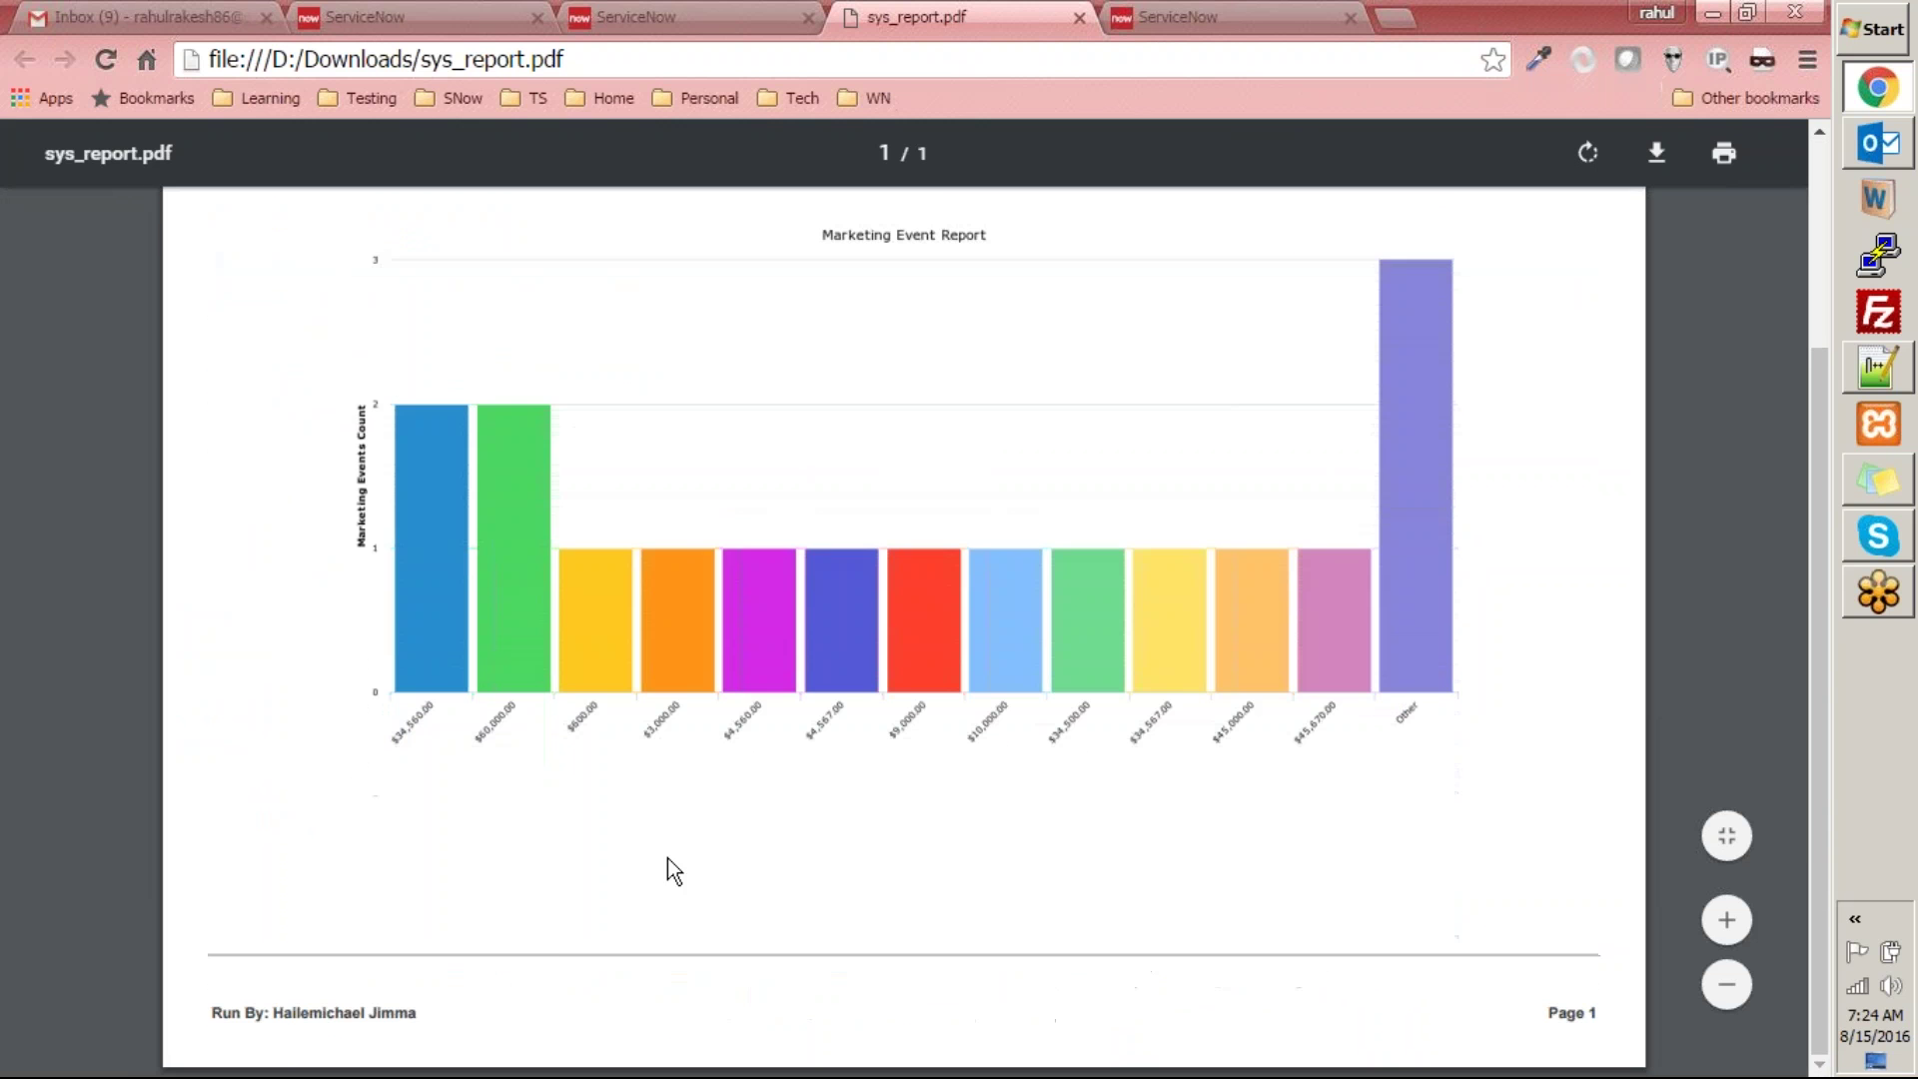
pyautogui.moveTo(202, 1013); pyautogui.dragTo(446, 1013)
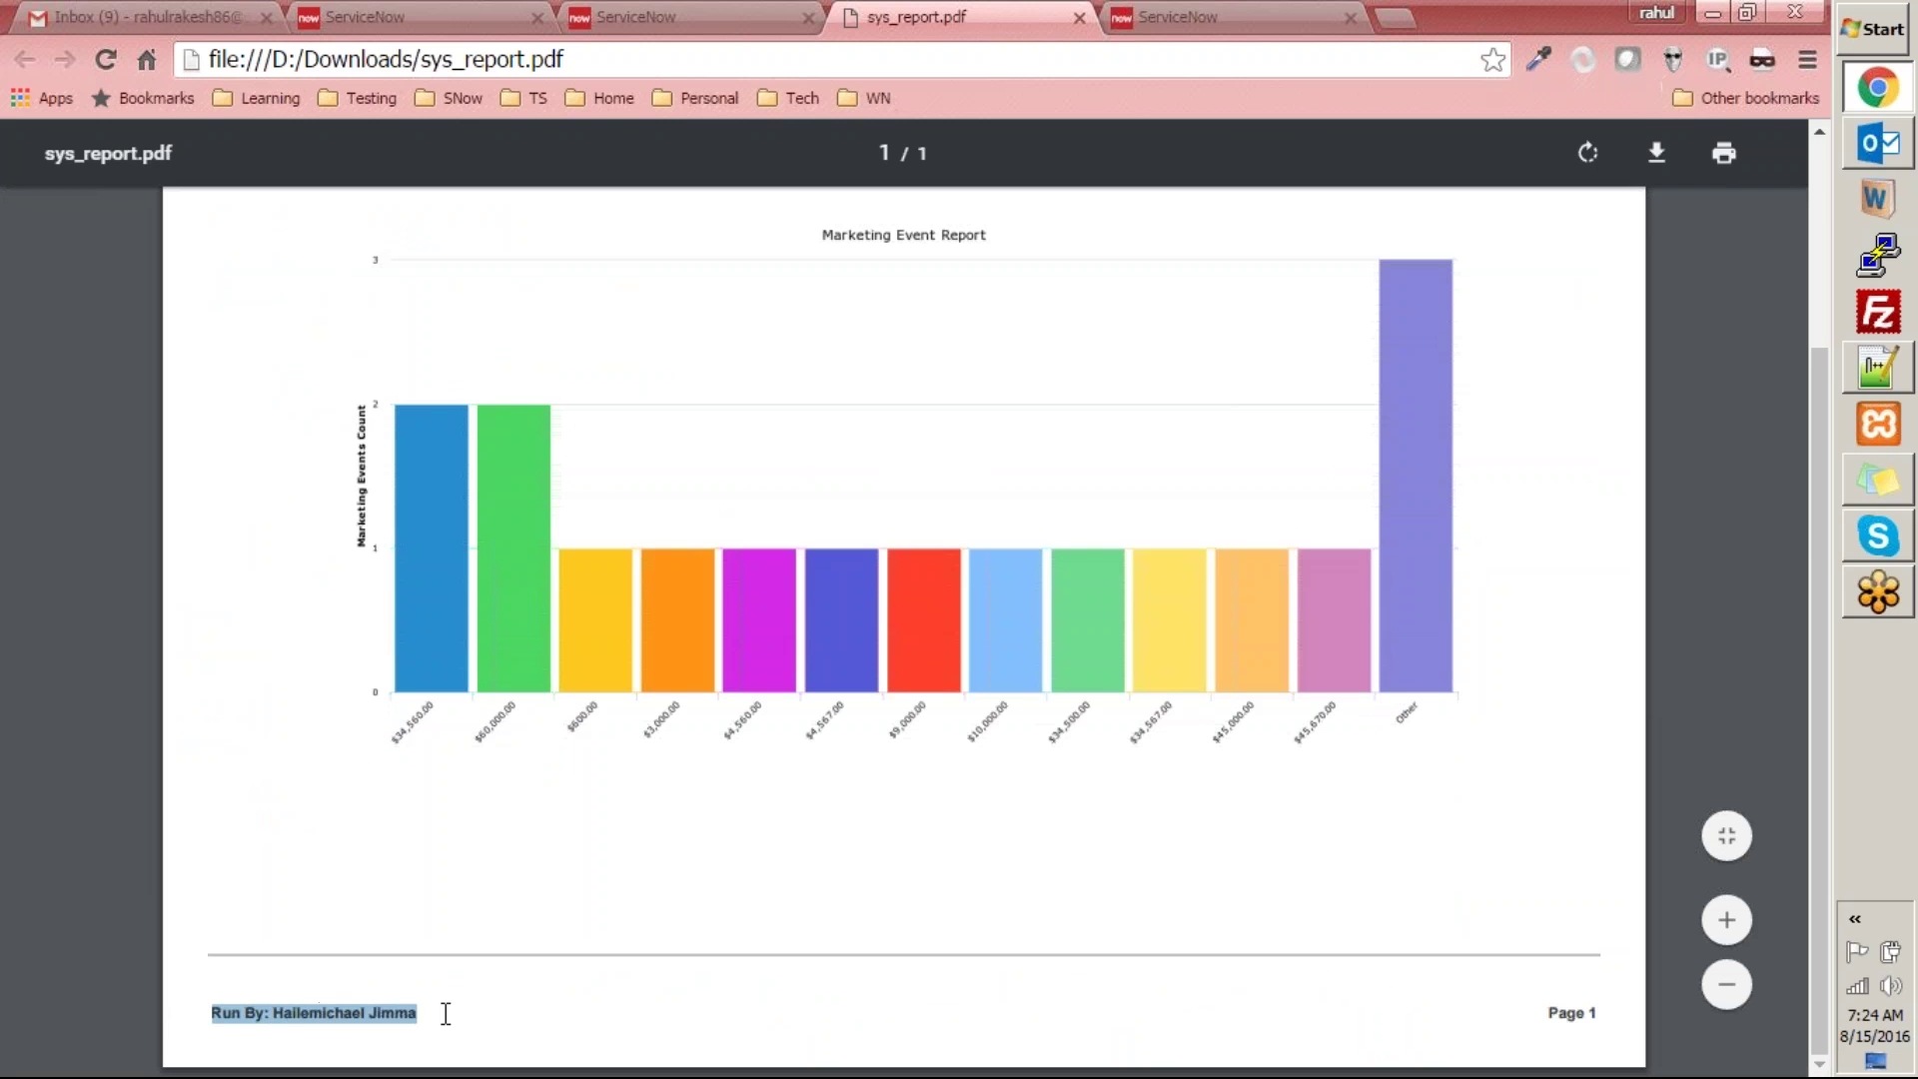
pyautogui.moveTo(1546, 1013); pyautogui.dragTo(1605, 1016)
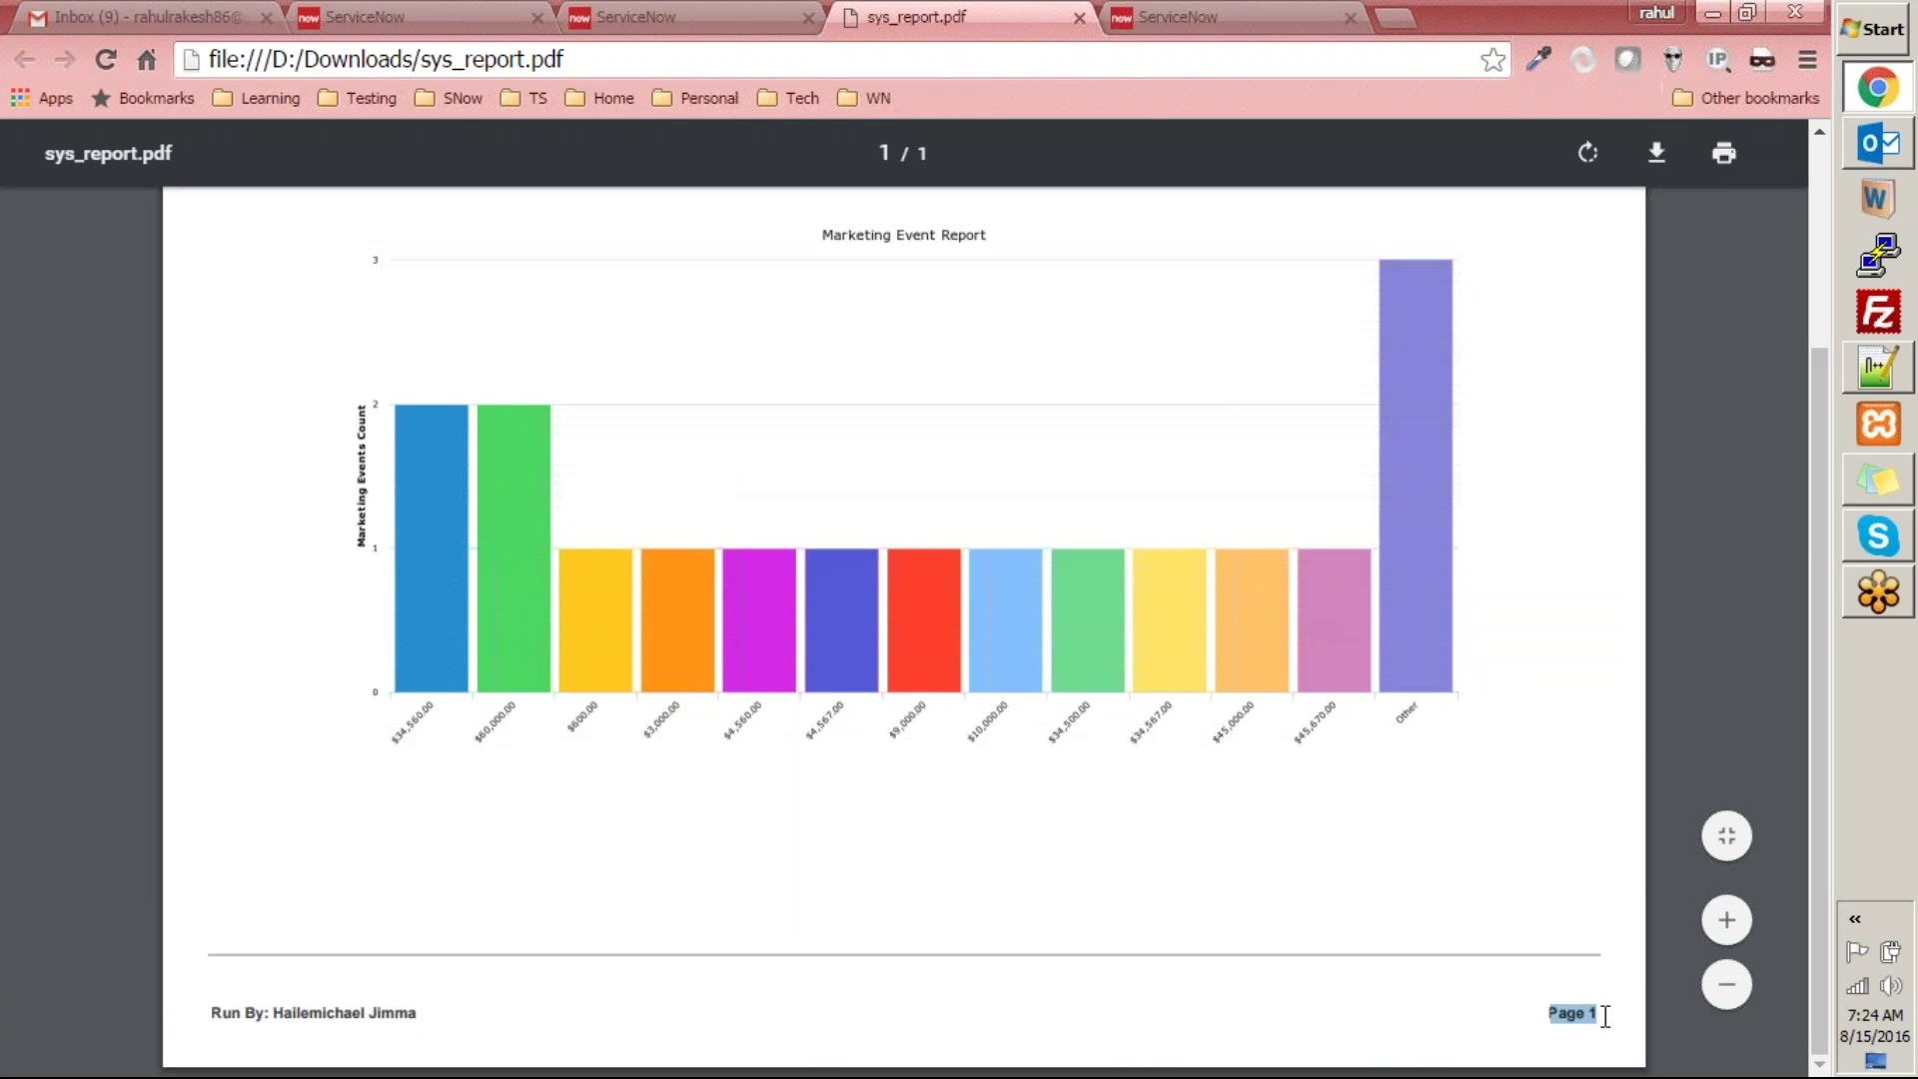
pyautogui.scroll(3, 1490, 955)
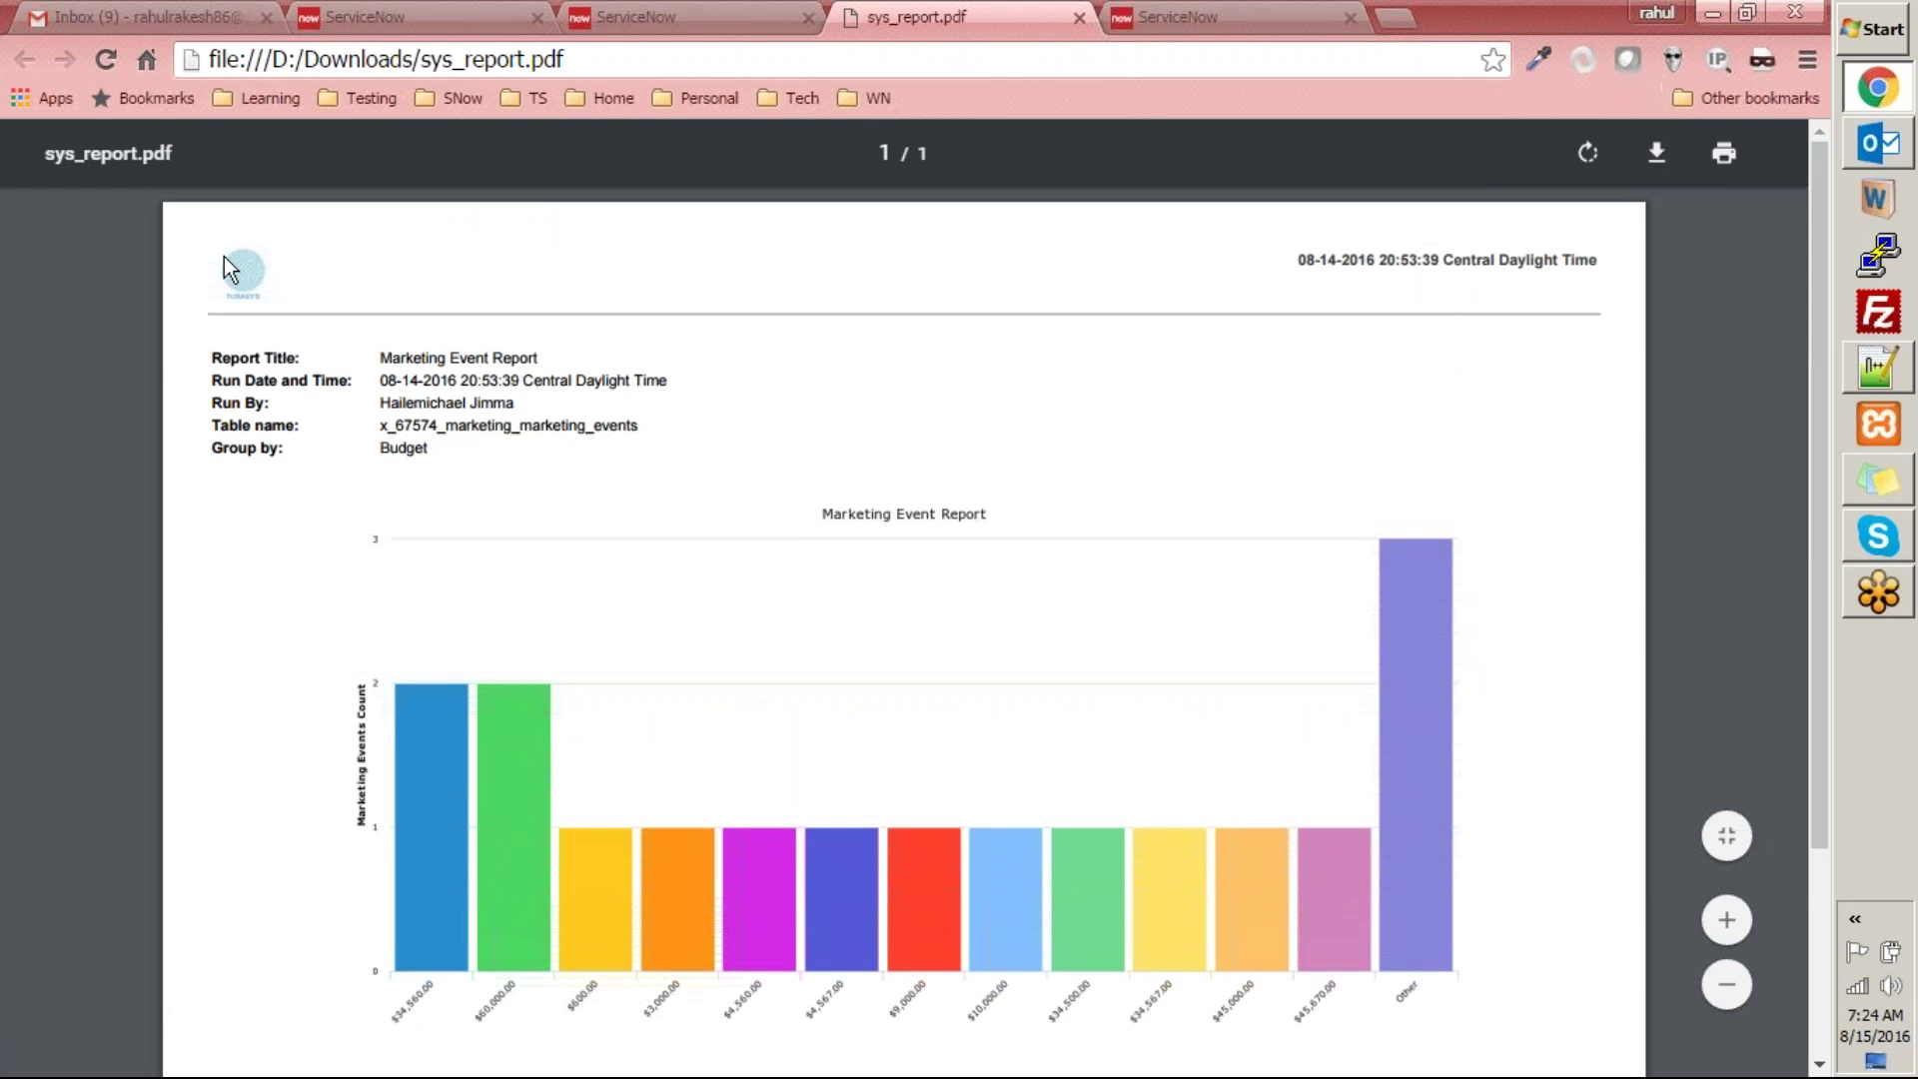
pyautogui.scroll(-3, 1615, 282)
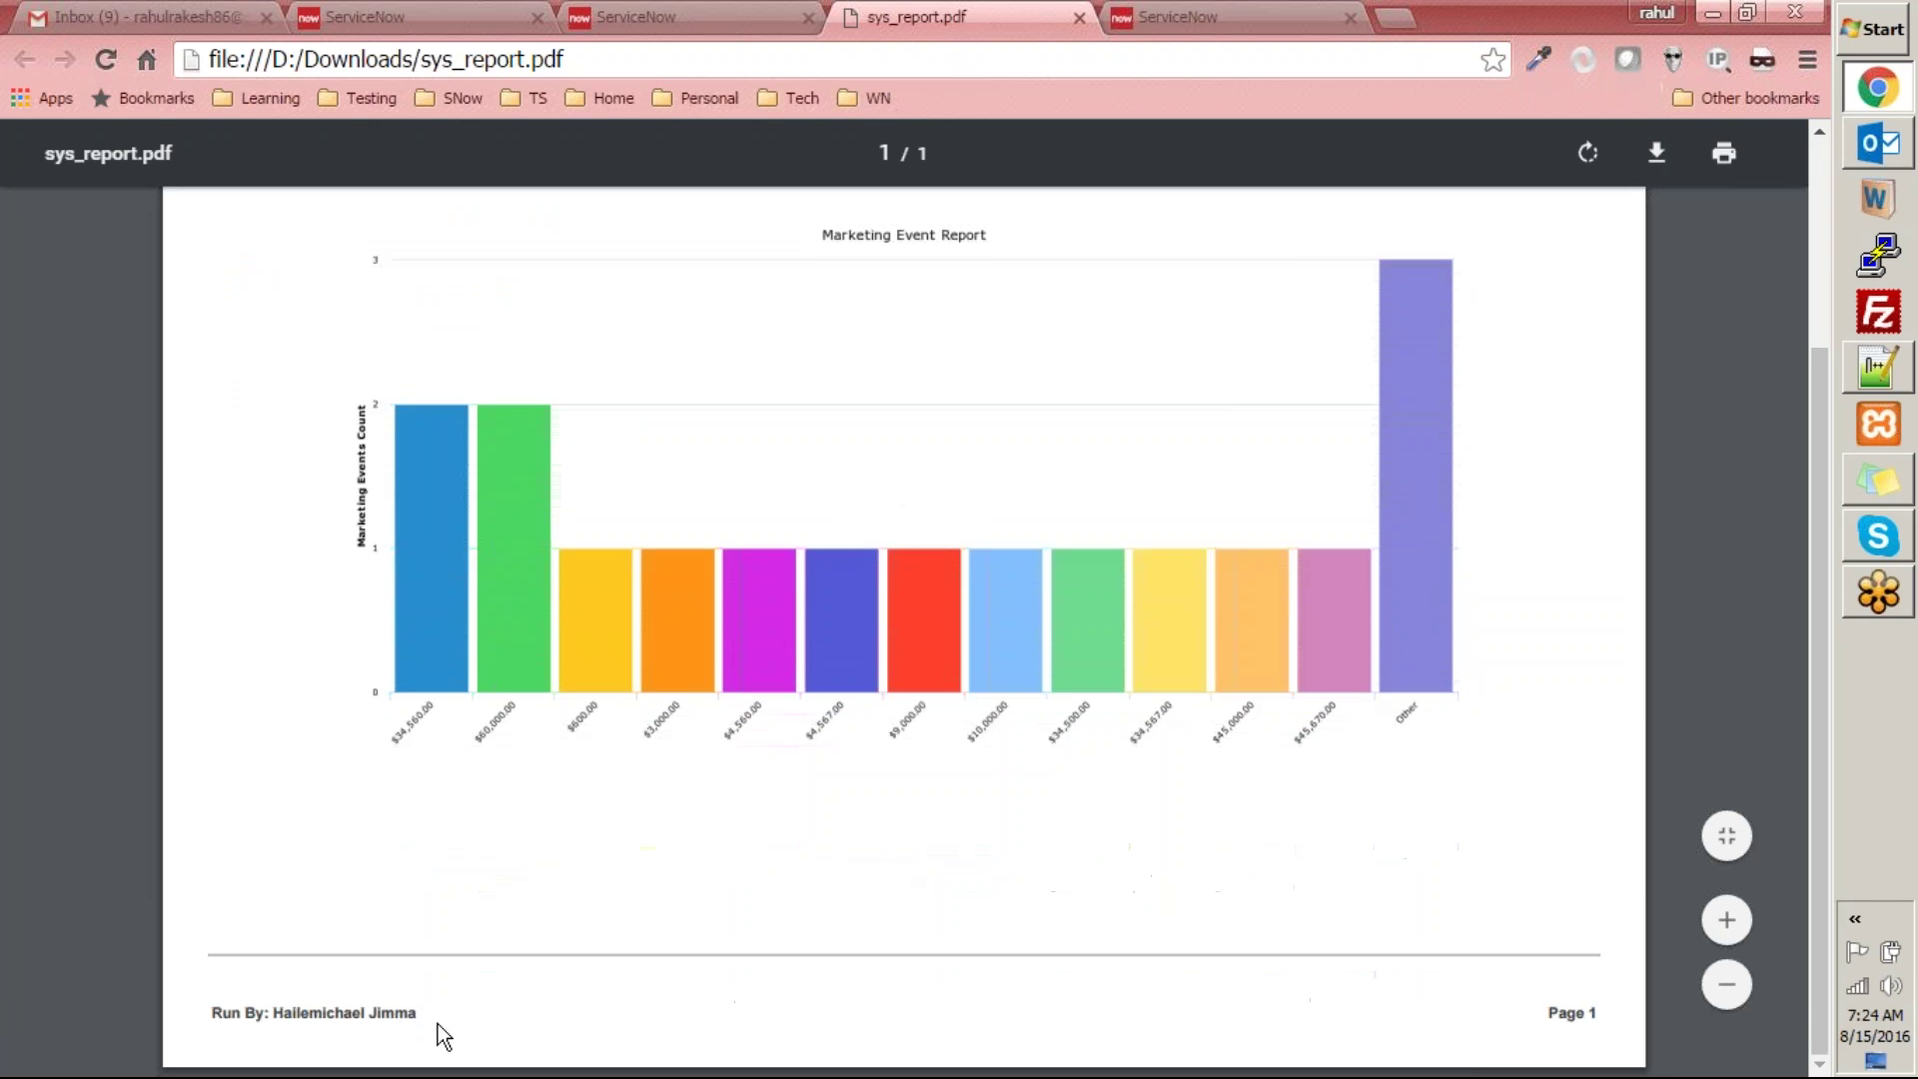
pyautogui.moveTo(278, 997); pyautogui.dragTo(1645, 1014)
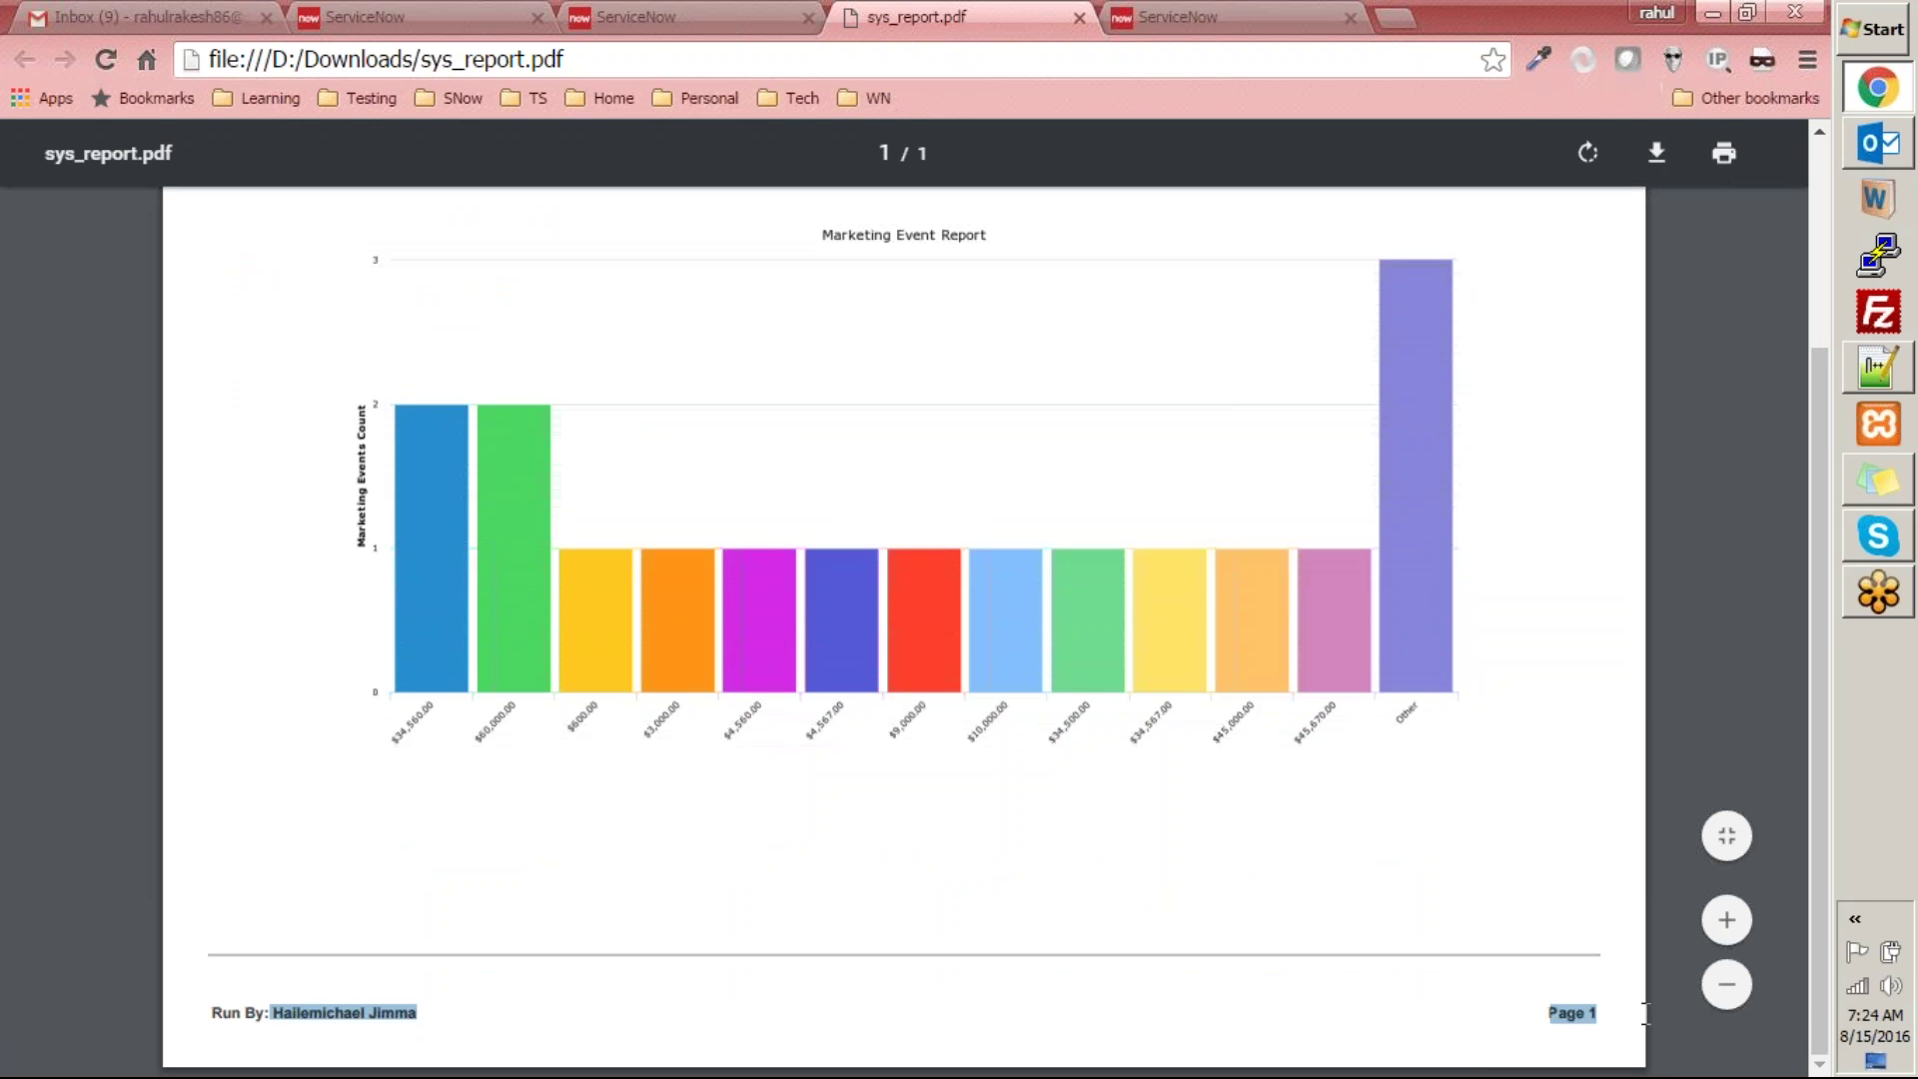
pyautogui.click(783, 877)
pyautogui.scroll(3, 682, 837)
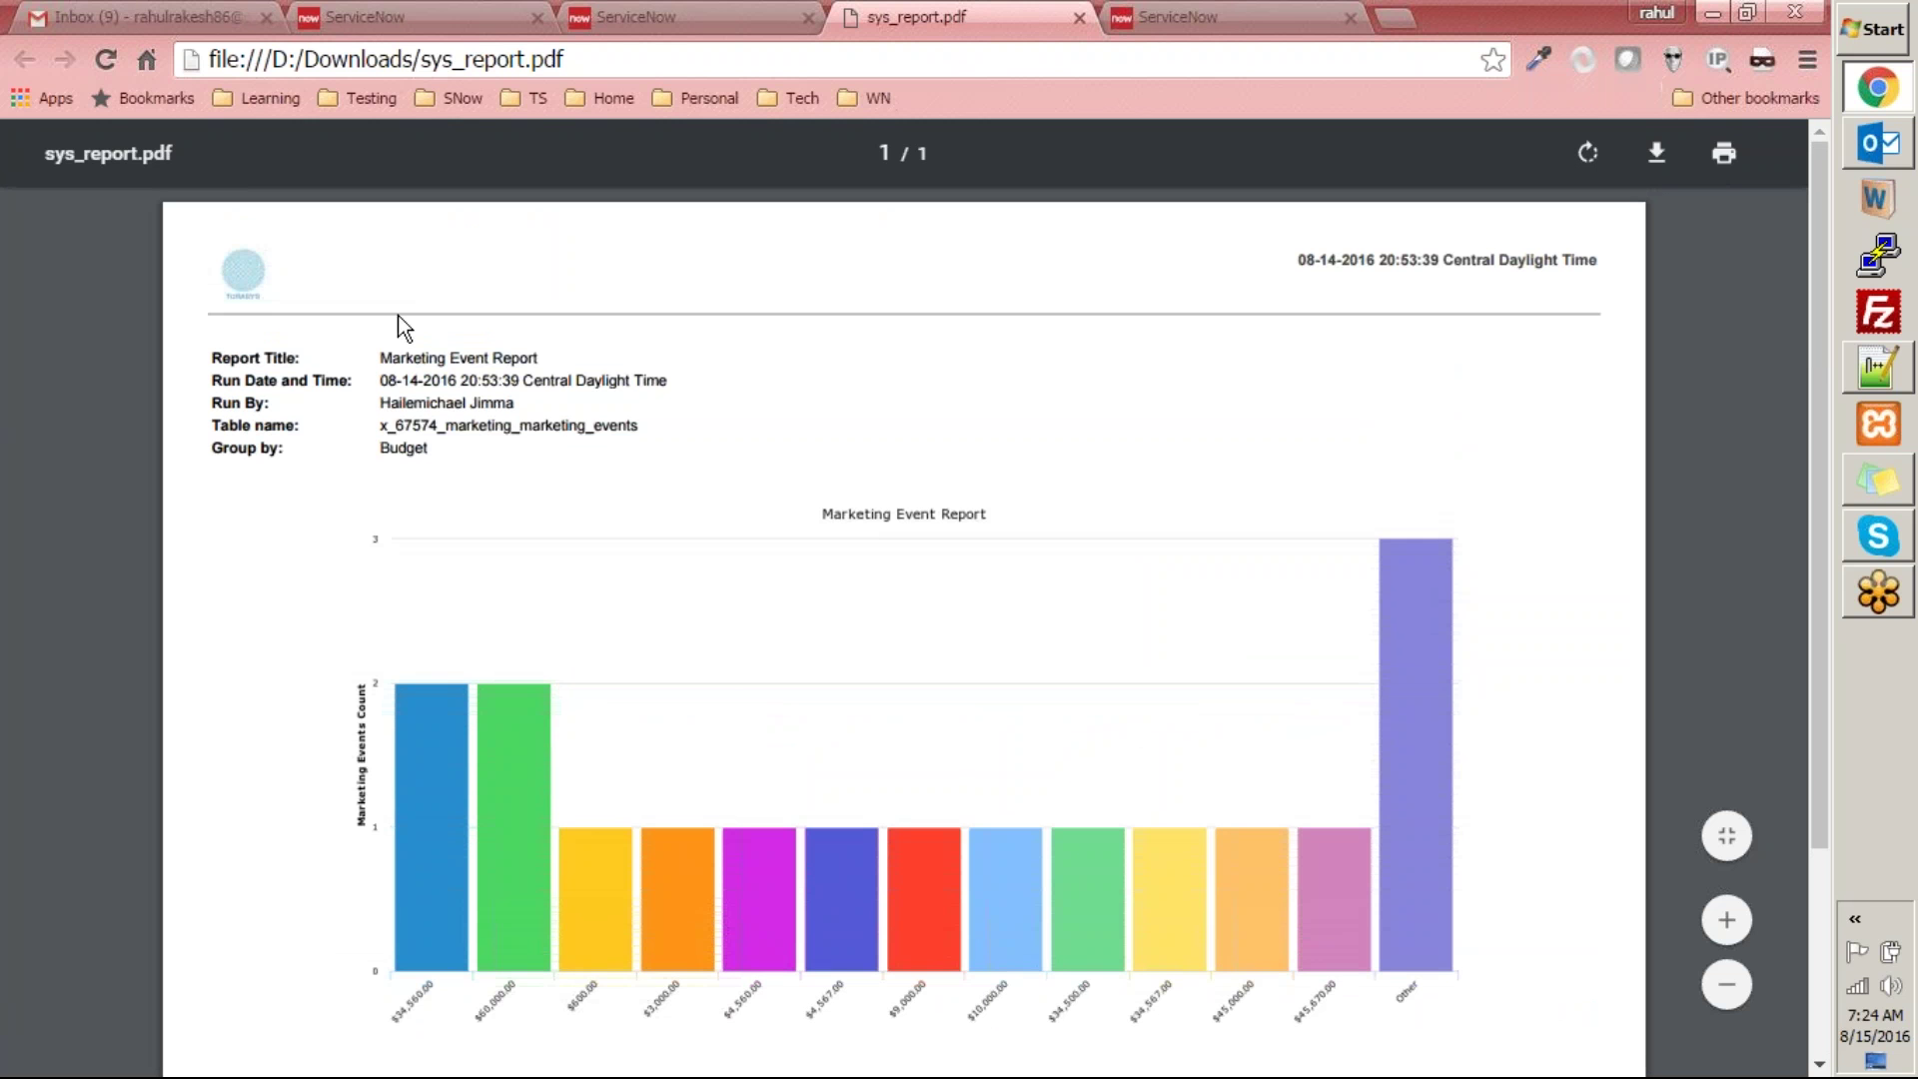
pyautogui.moveTo(195, 351); pyautogui.dragTo(566, 431)
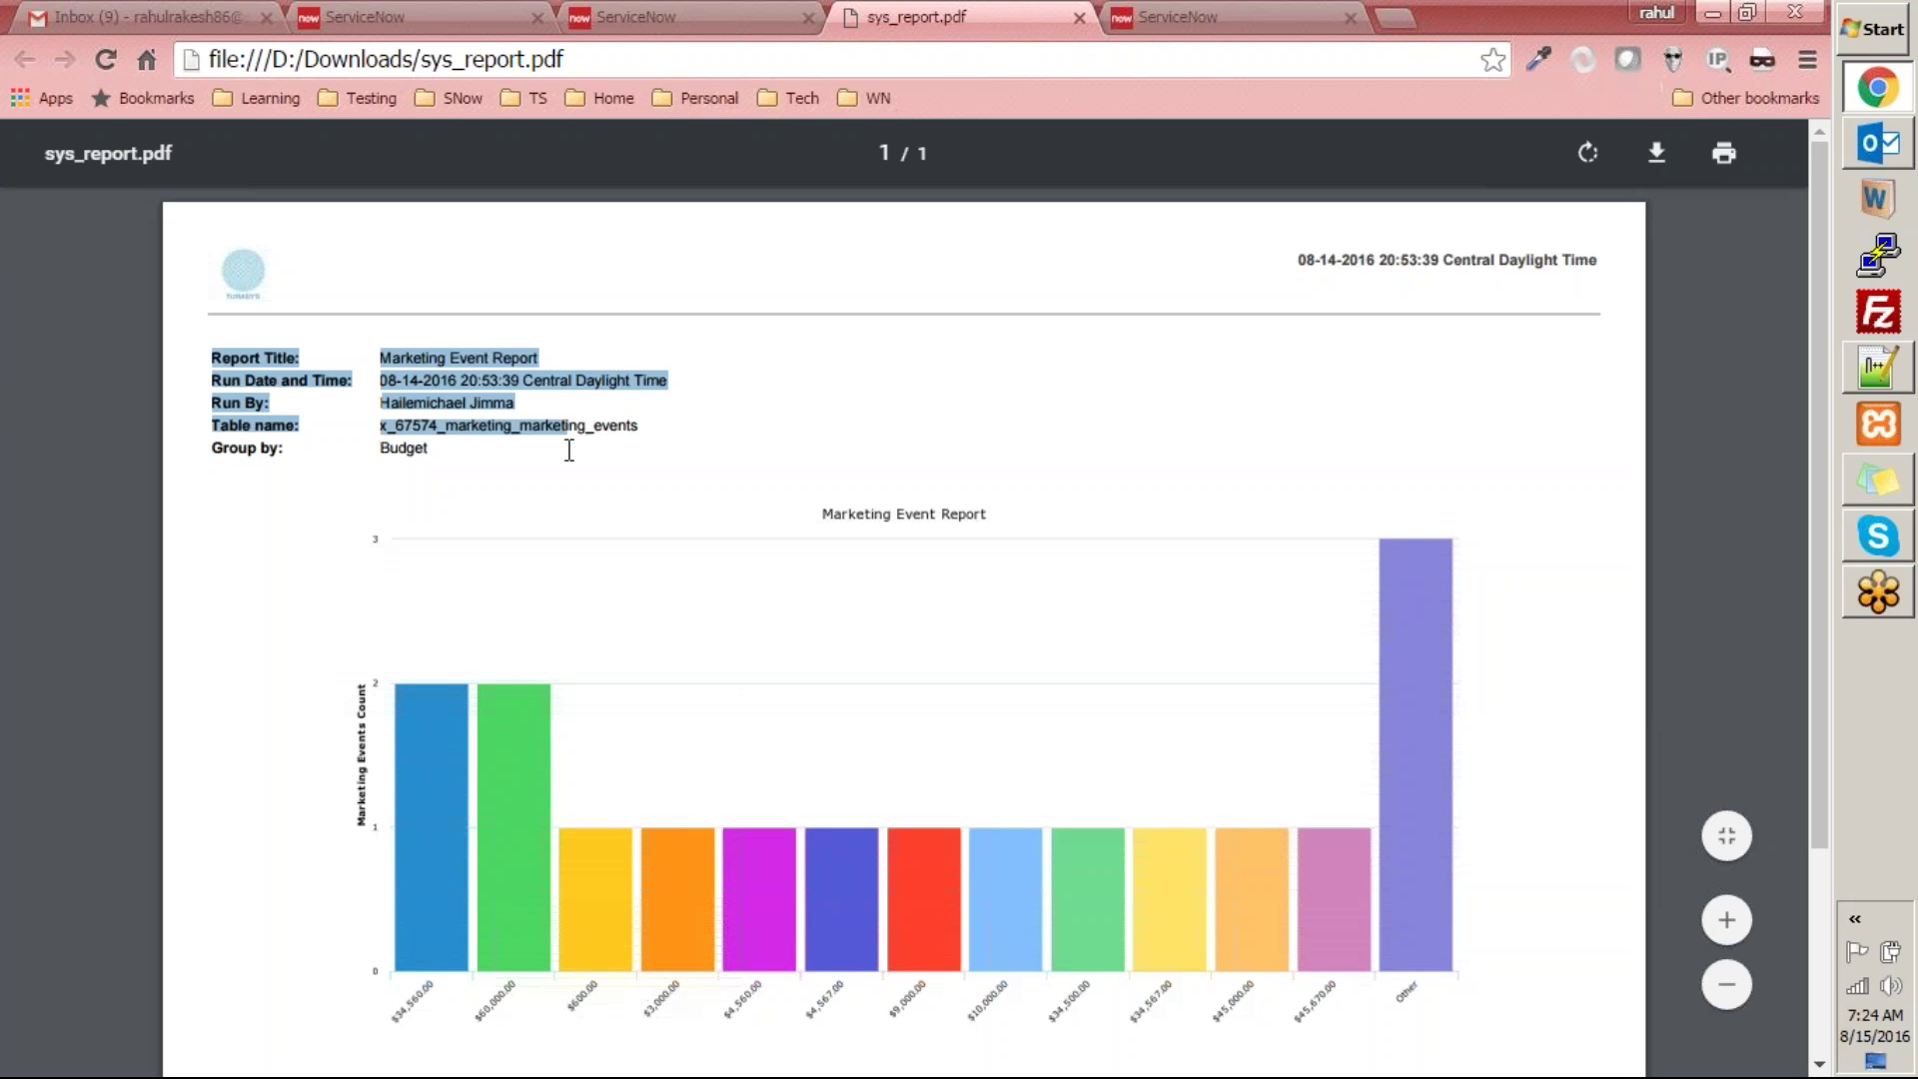
pyautogui.click(834, 397)
pyautogui.scroll(-3, 619, 392)
pyautogui.scroll(3, 645, 337)
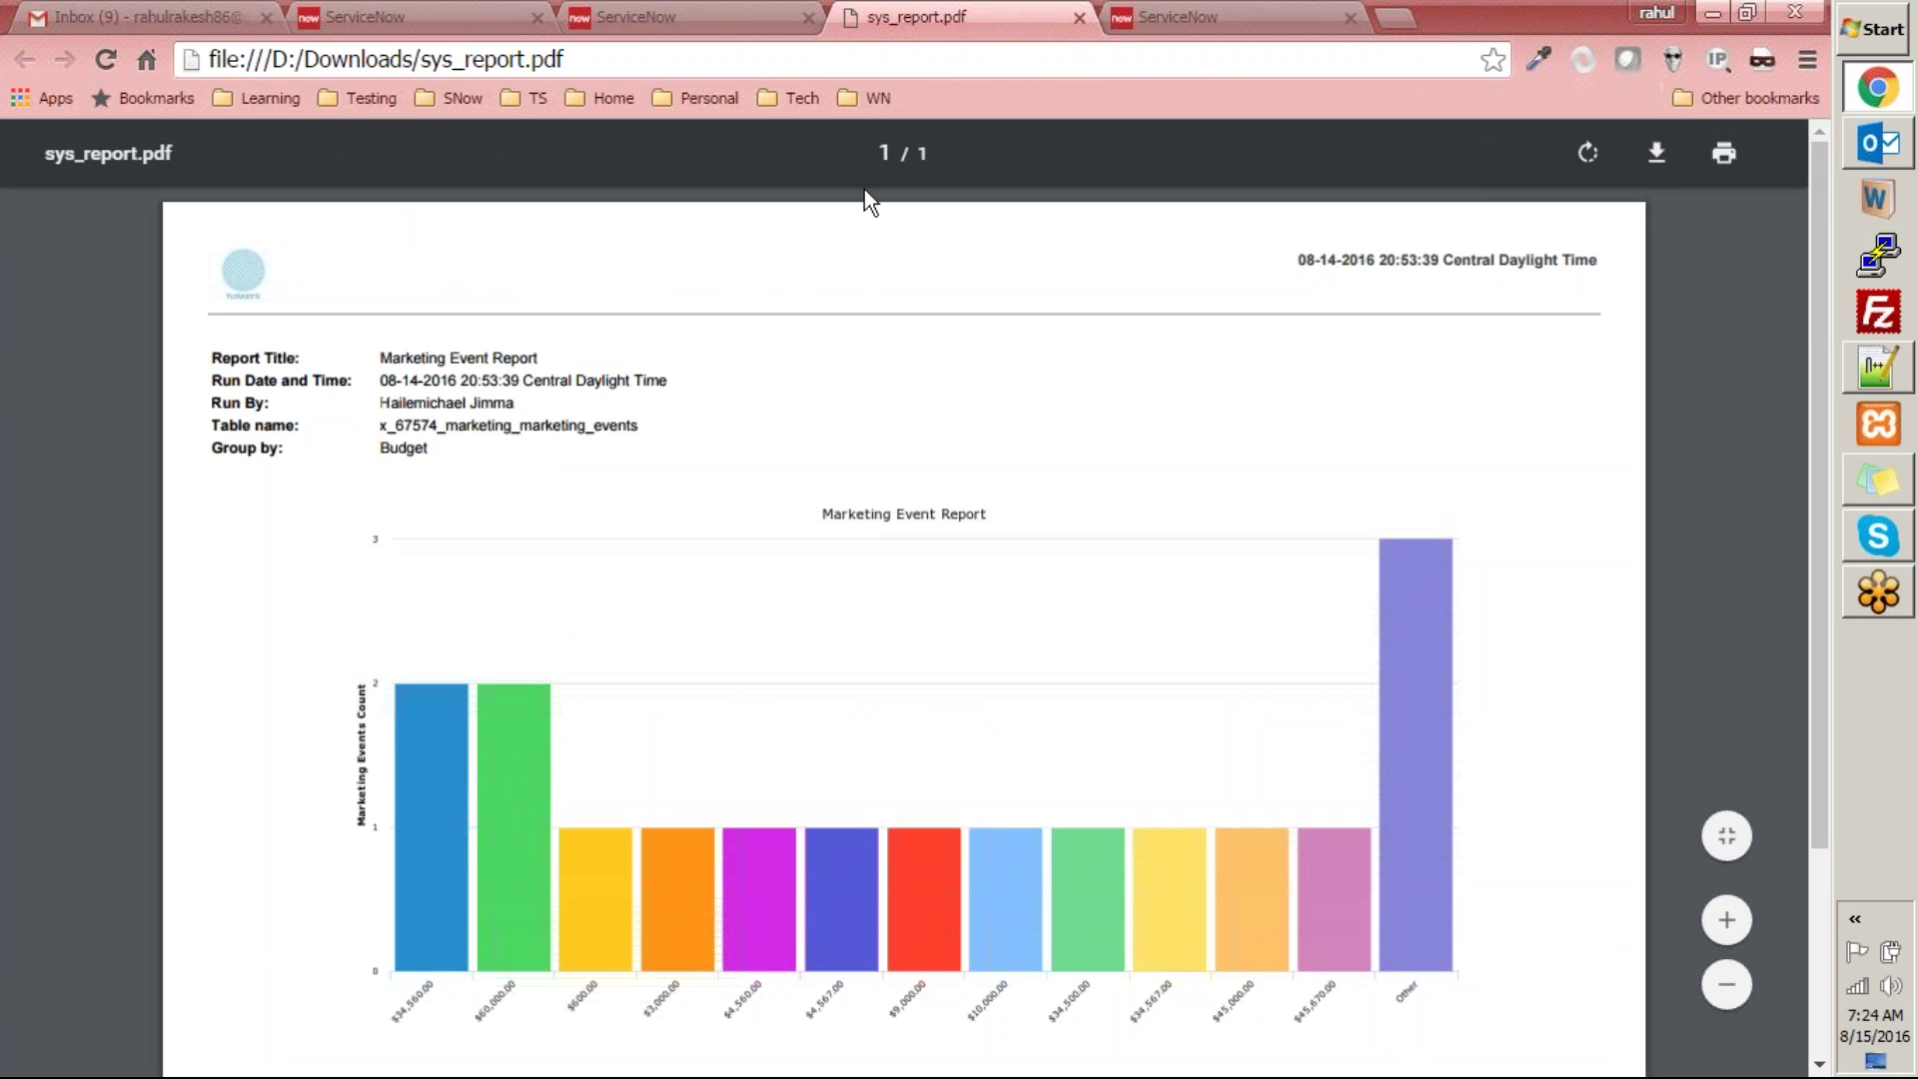
pyautogui.scroll(-3, 1131, 399)
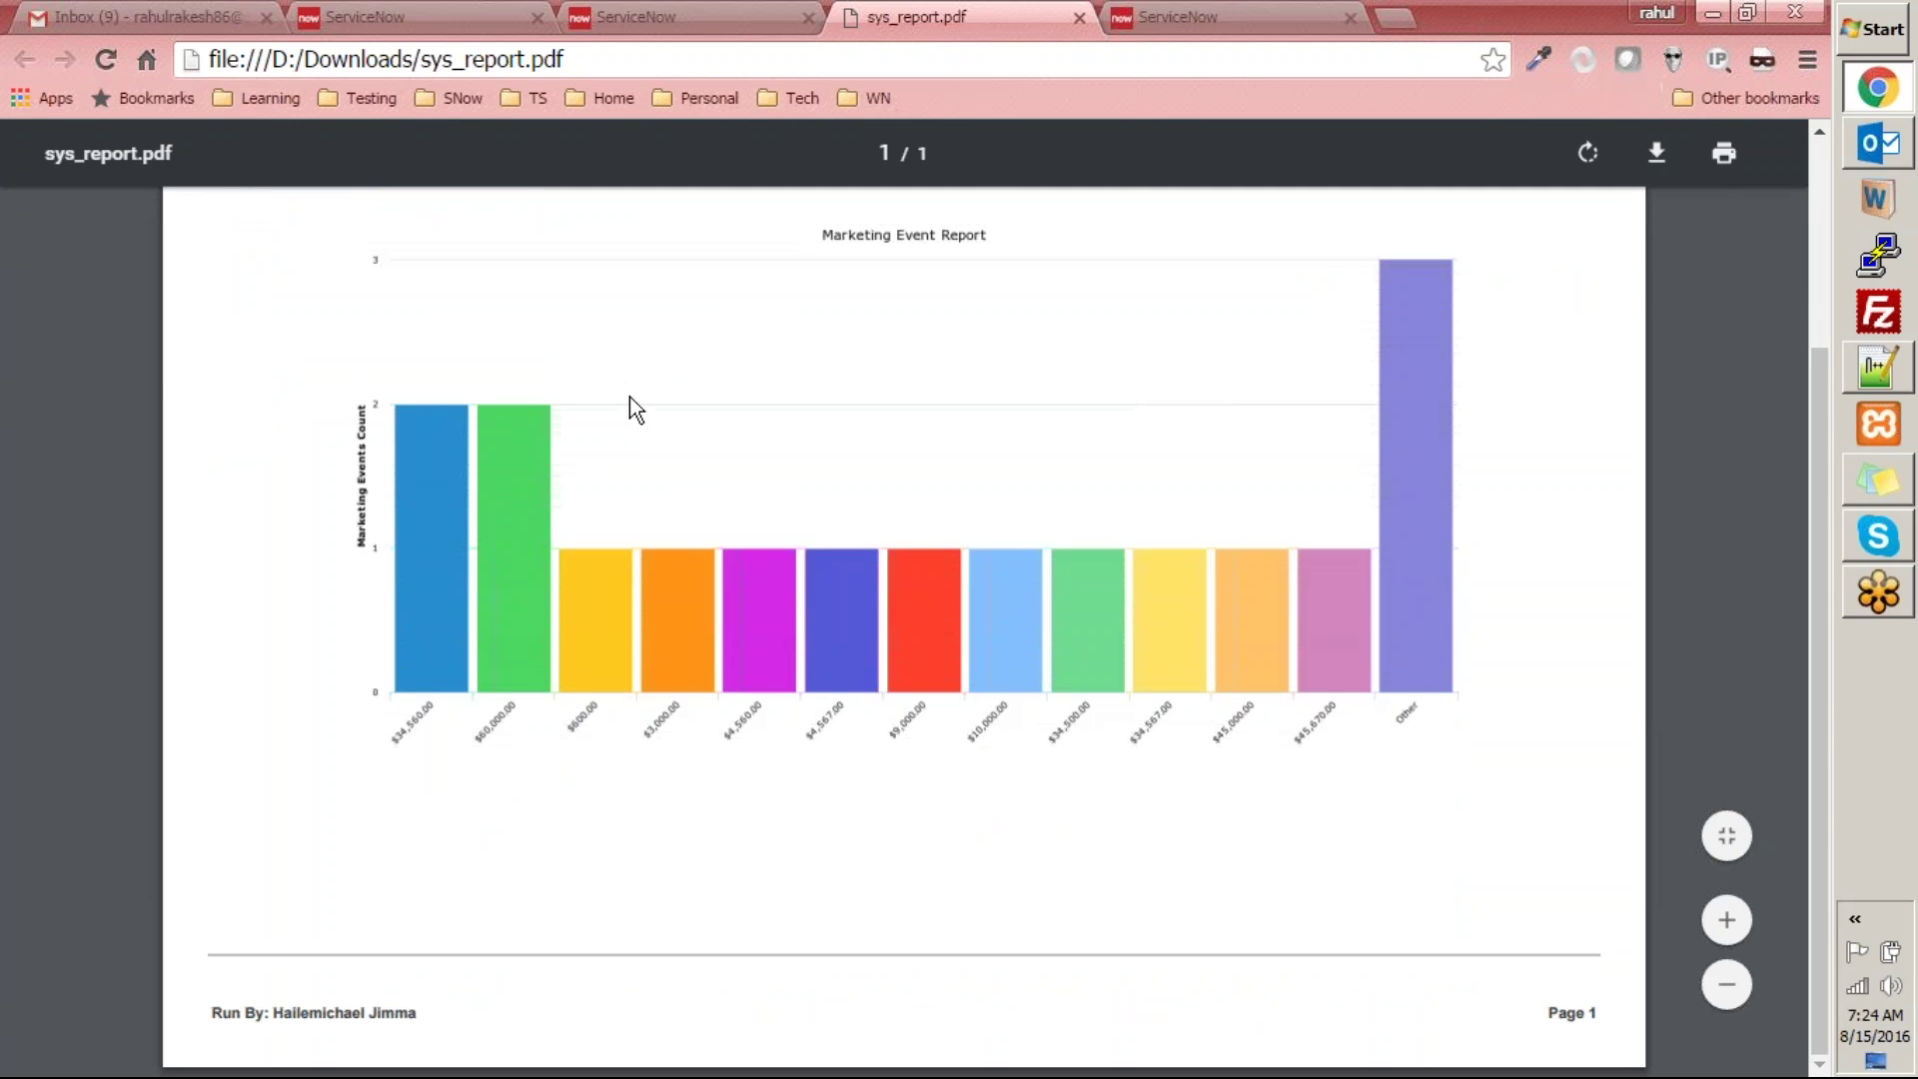
pyautogui.scroll(3, 629, 397)
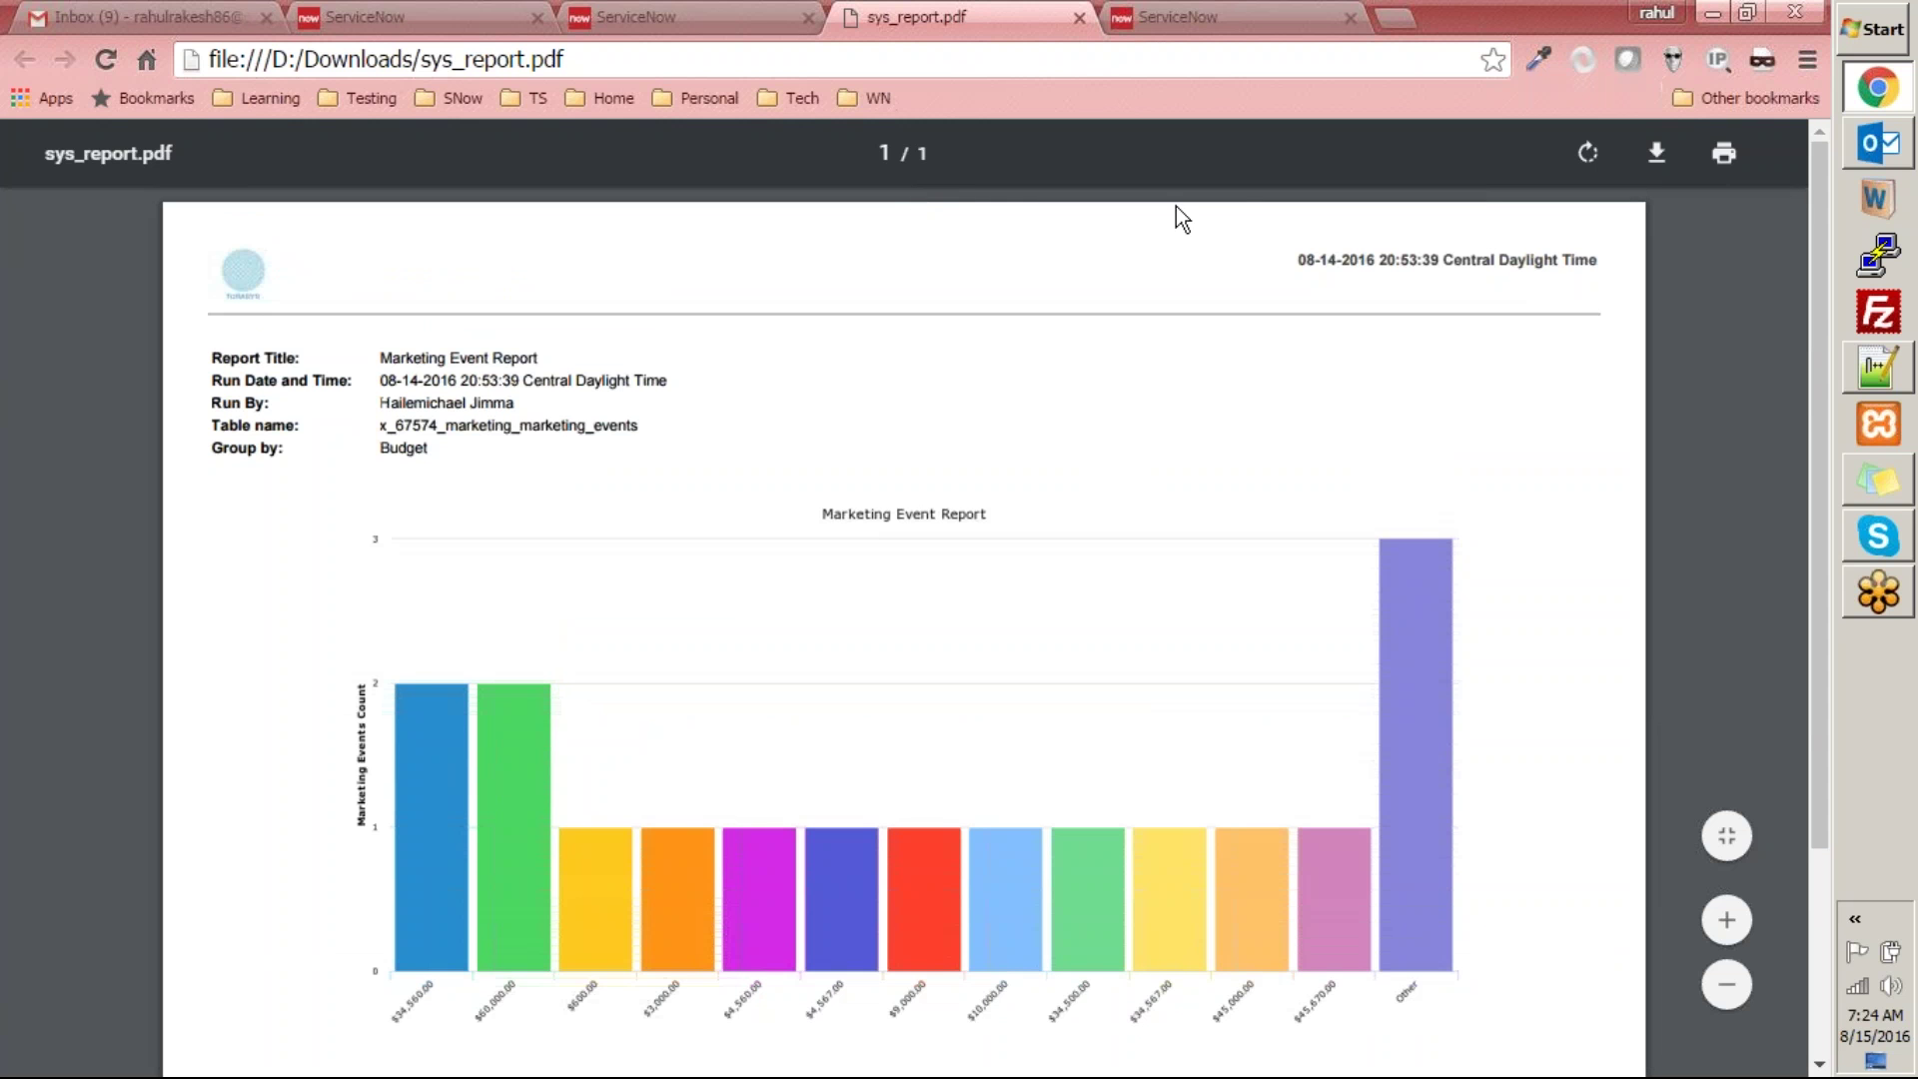
pyautogui.click(1117, 17)
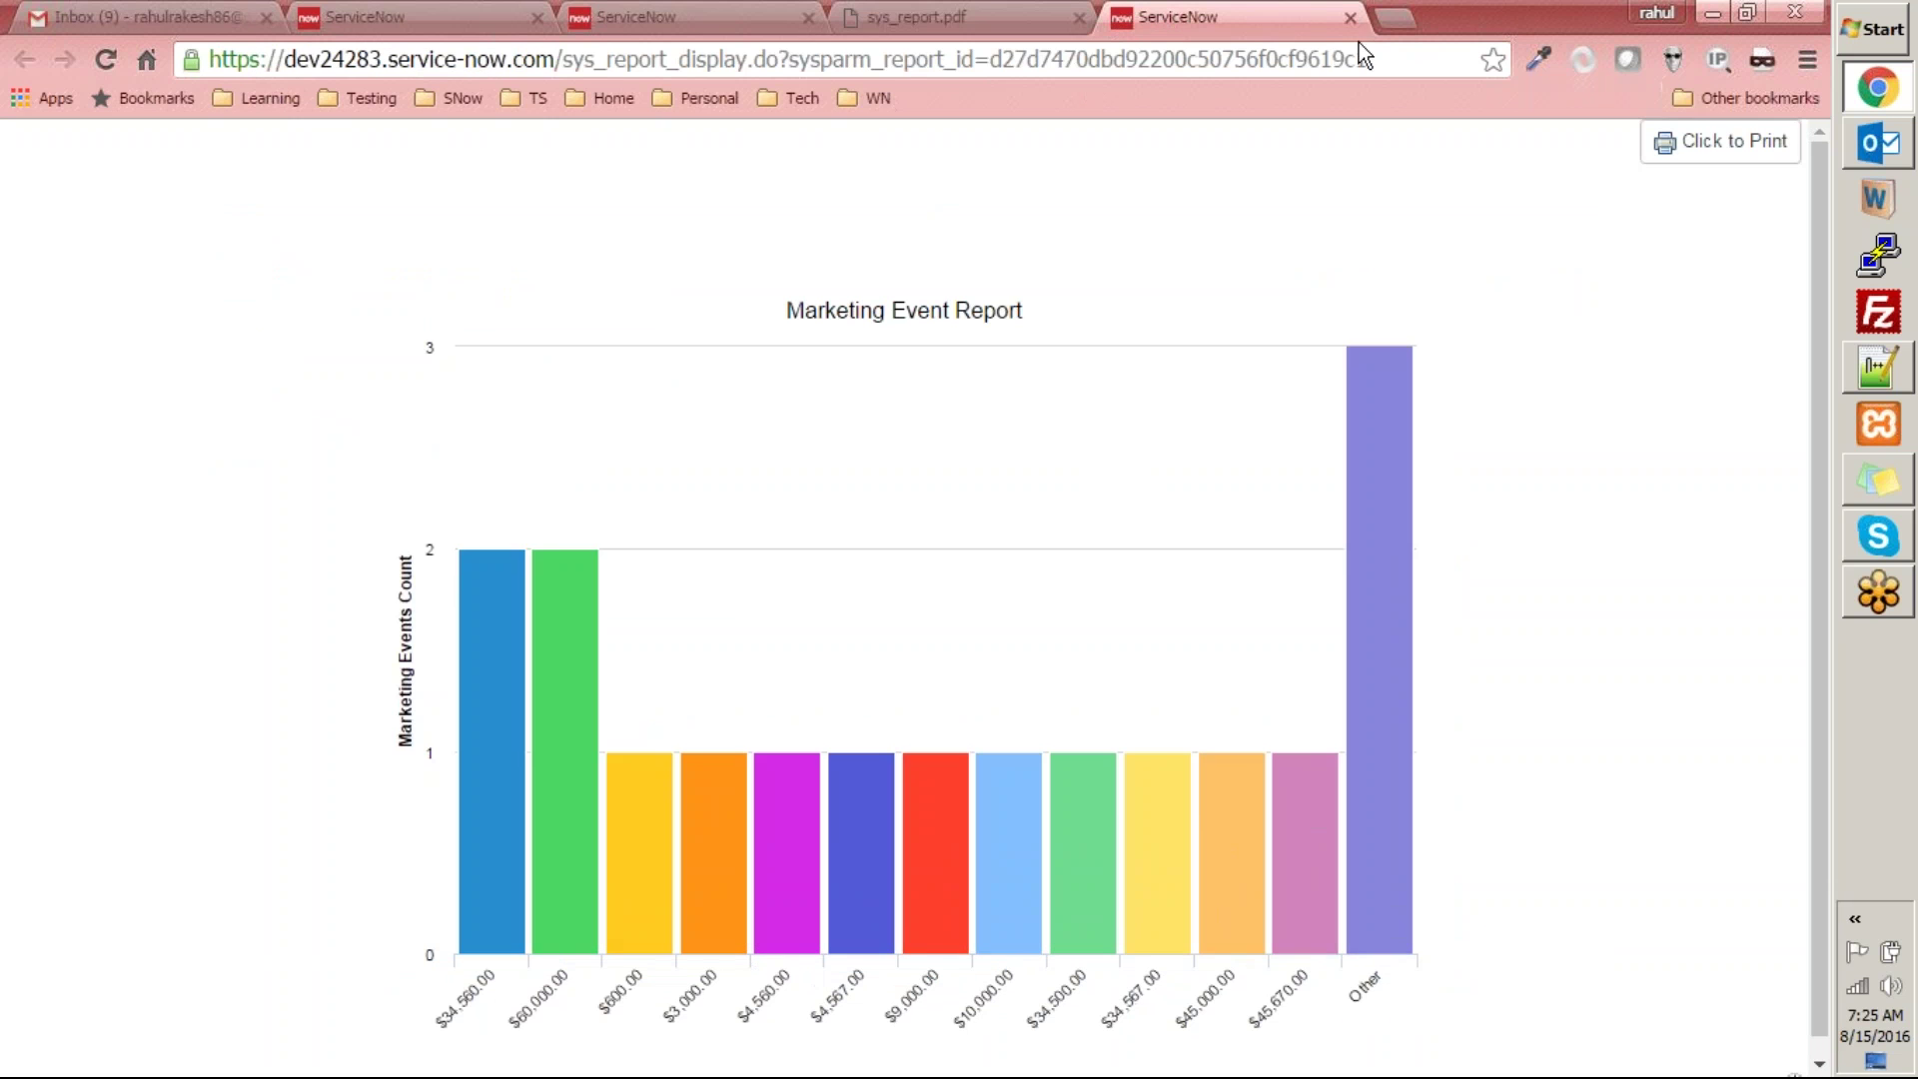
# - Close the published chart tab and open Report drilldown from the builder's Save menu
pyautogui.click(1351, 17)
pyautogui.click(699, 17)
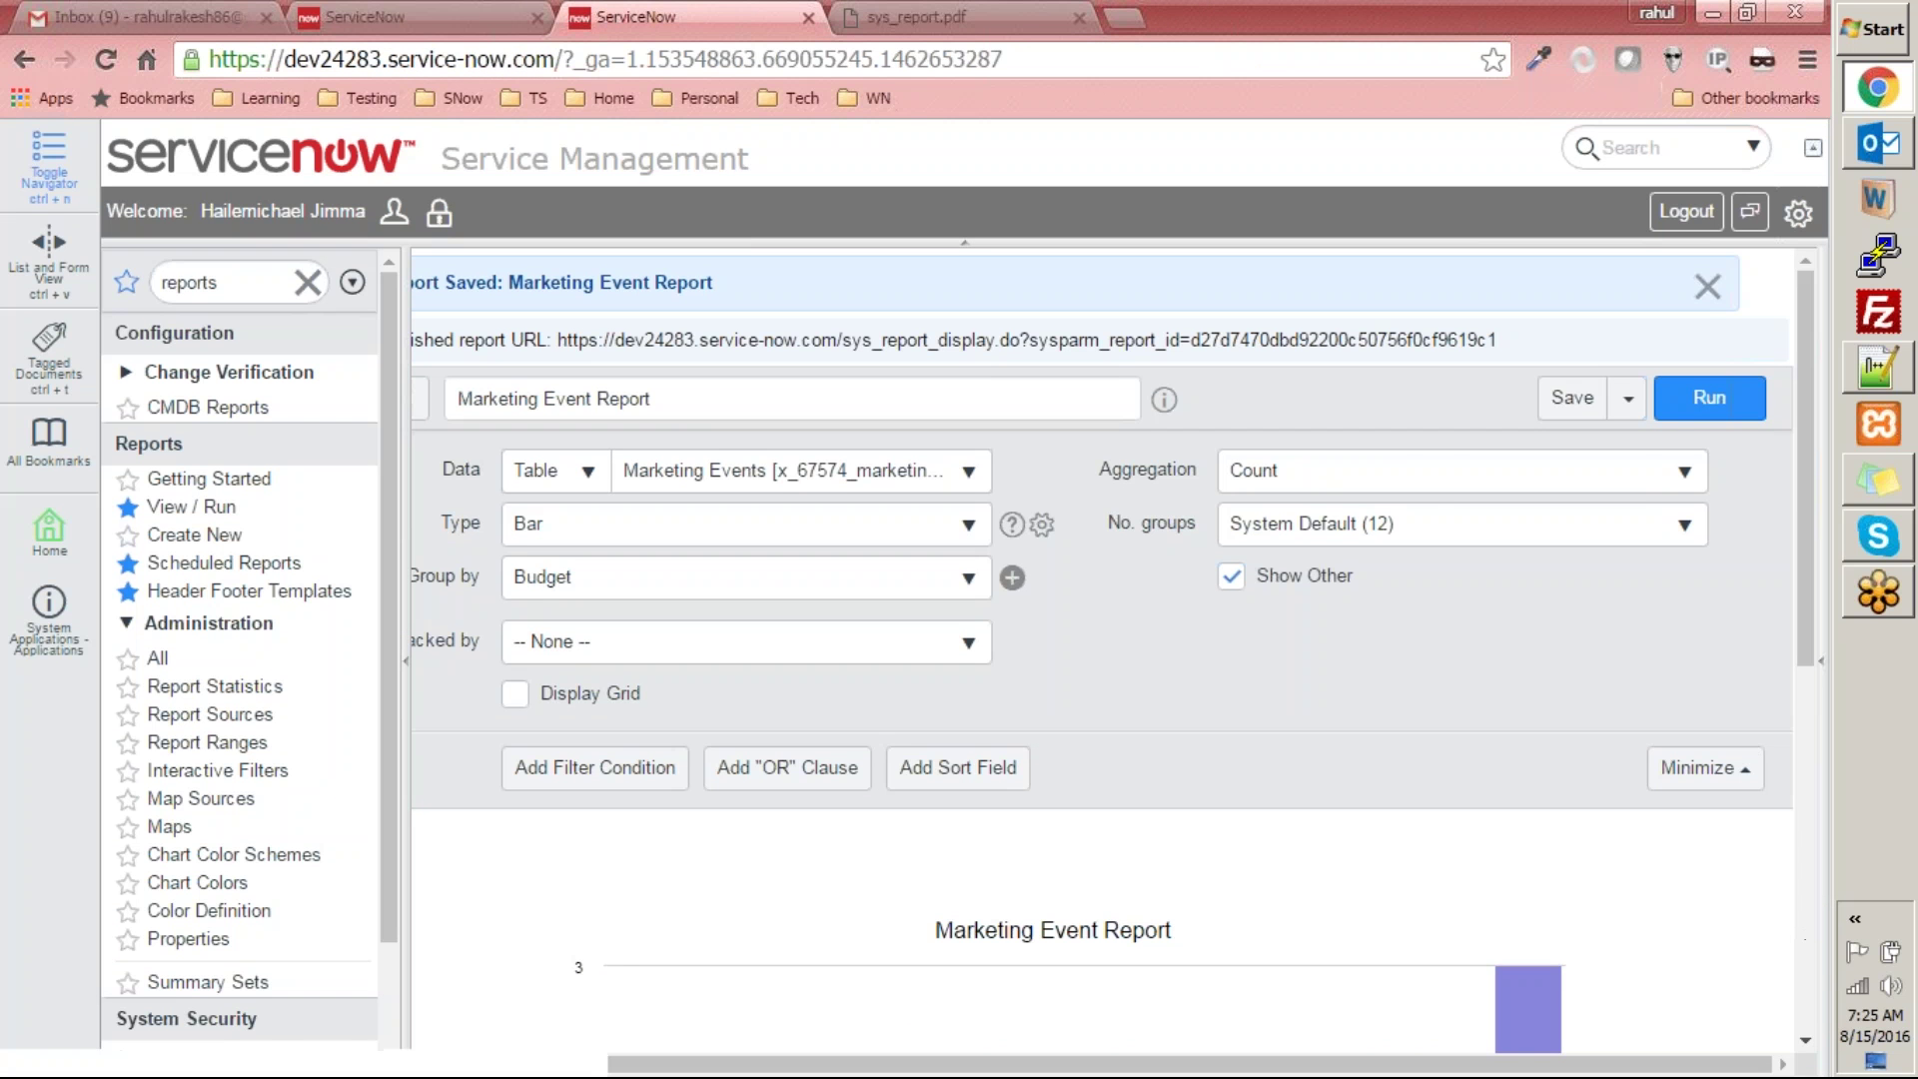
pyautogui.click(1630, 408)
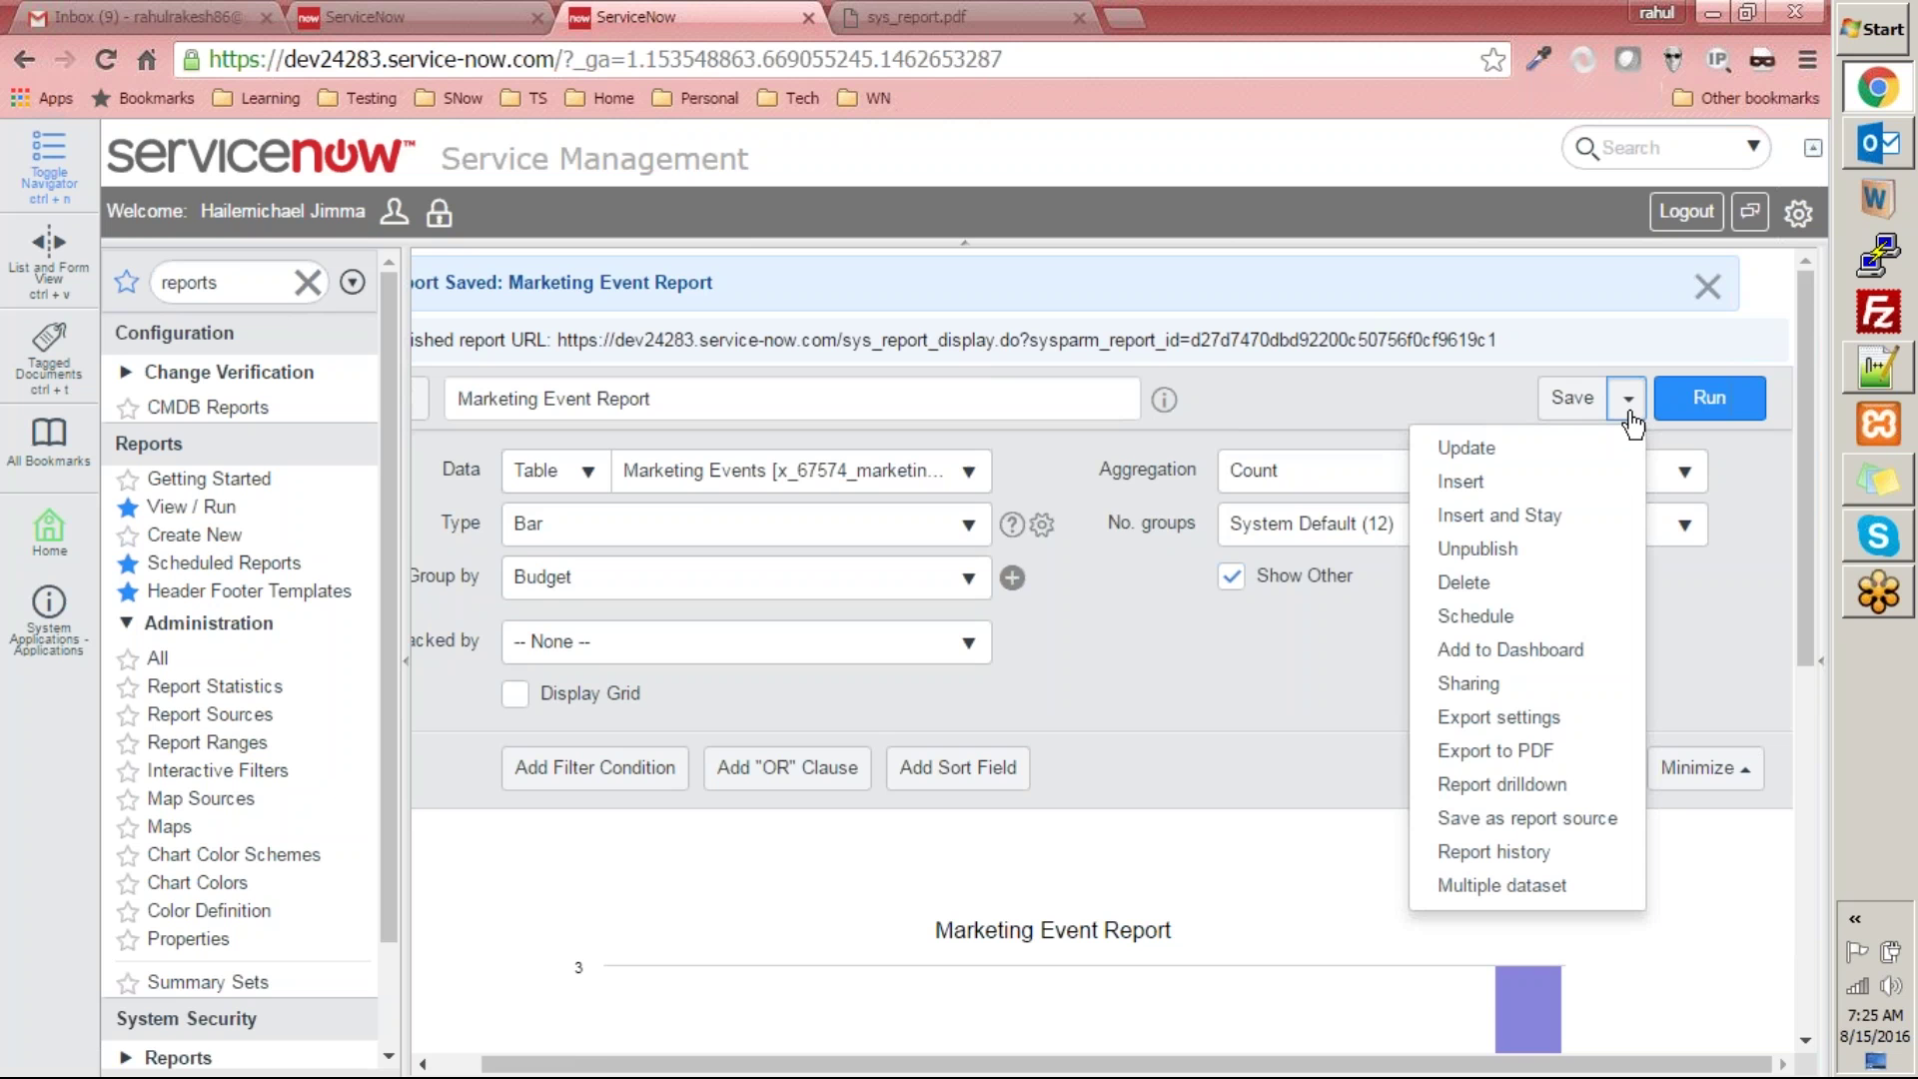
pyautogui.click(1577, 785)
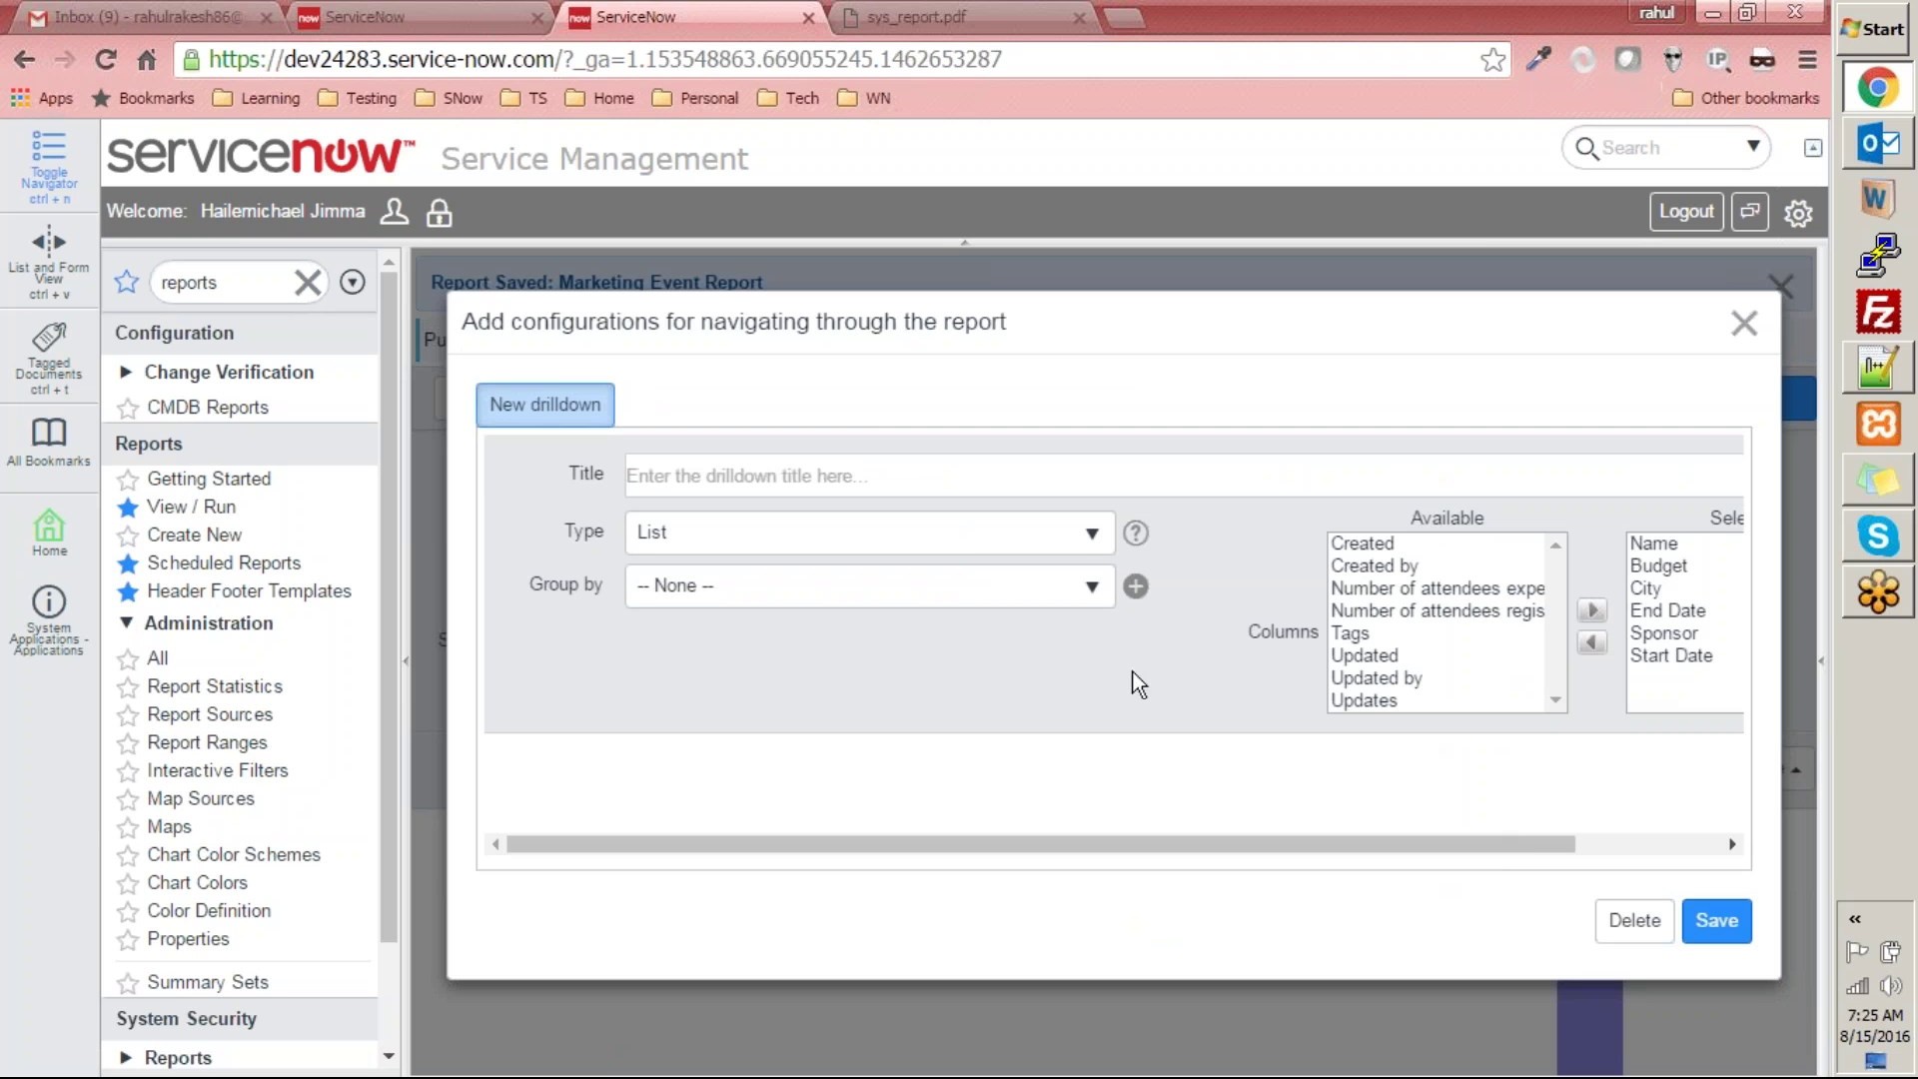
# - Try the drilldown title and group-by fields, then close the configuration without saving
pyautogui.click(1045, 489)
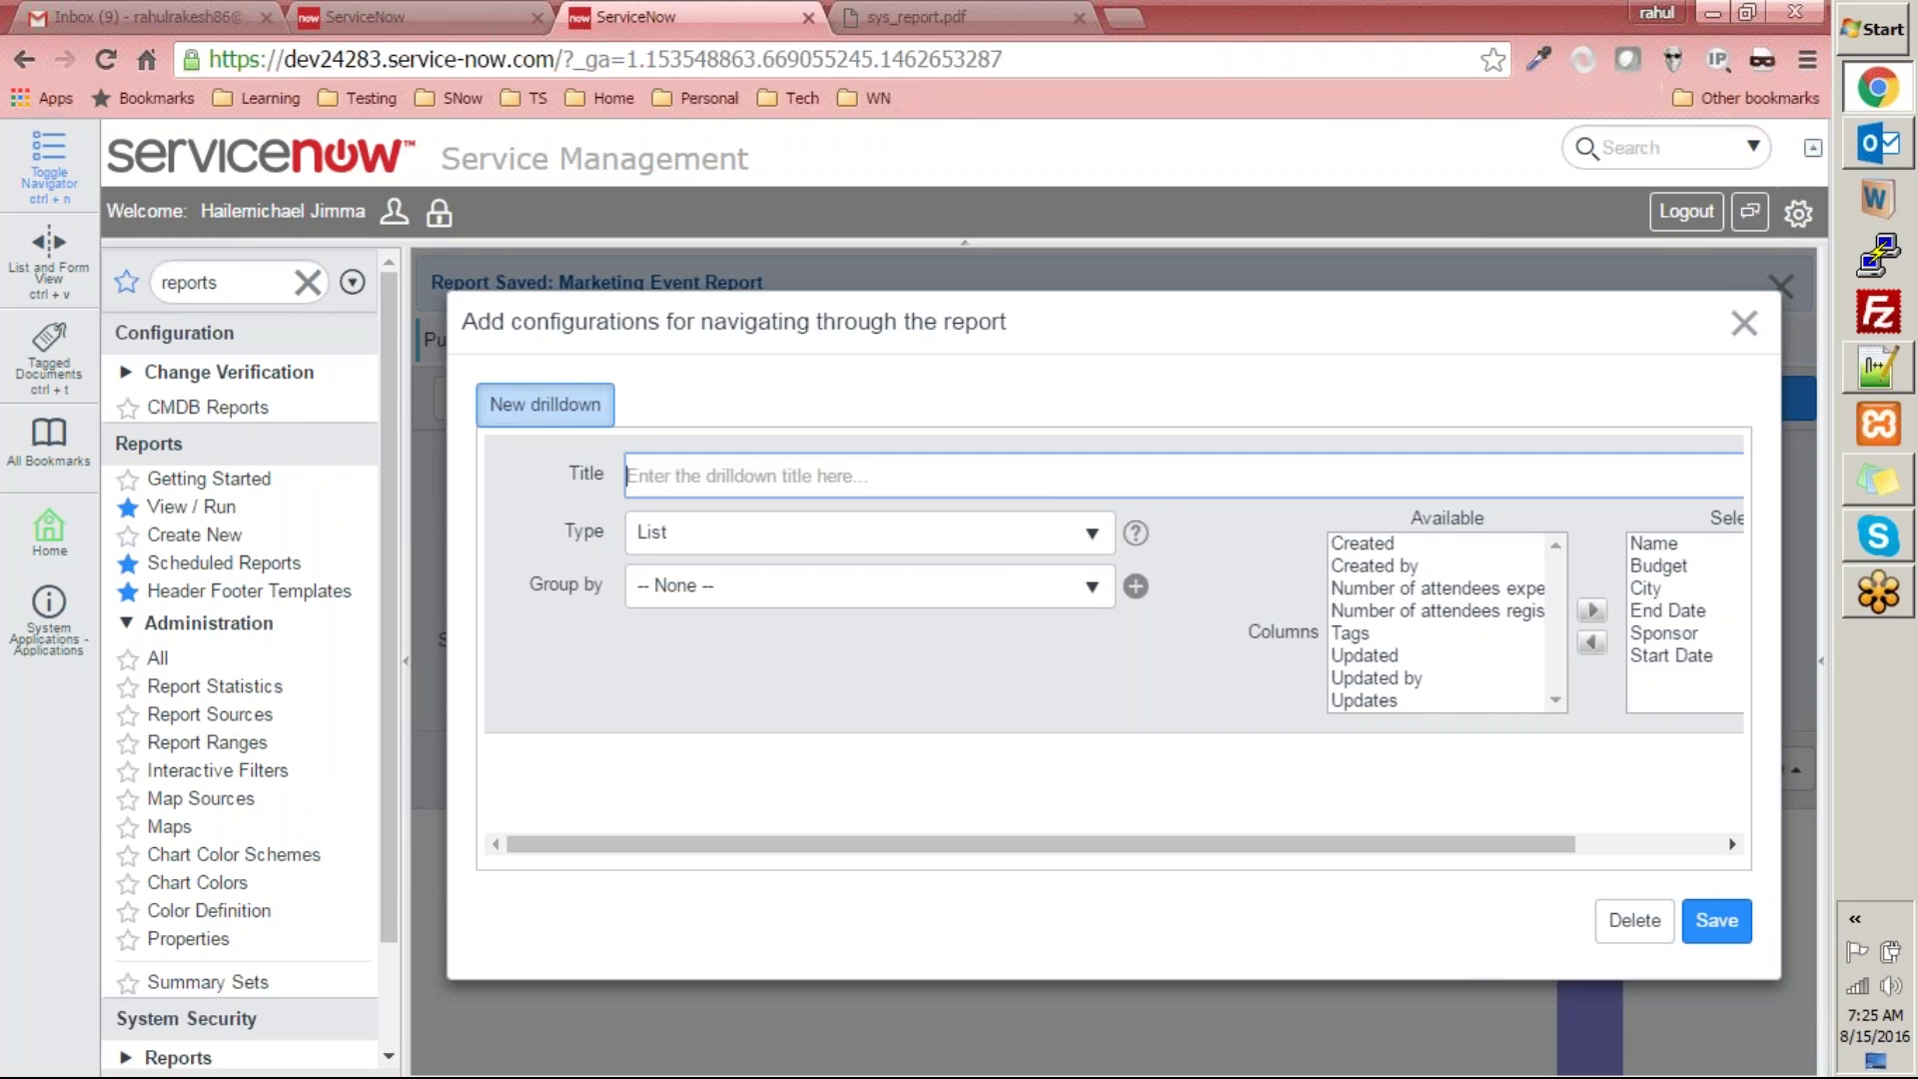
pyautogui.moveTo(1345, 847); pyautogui.dragTo(1763, 859)
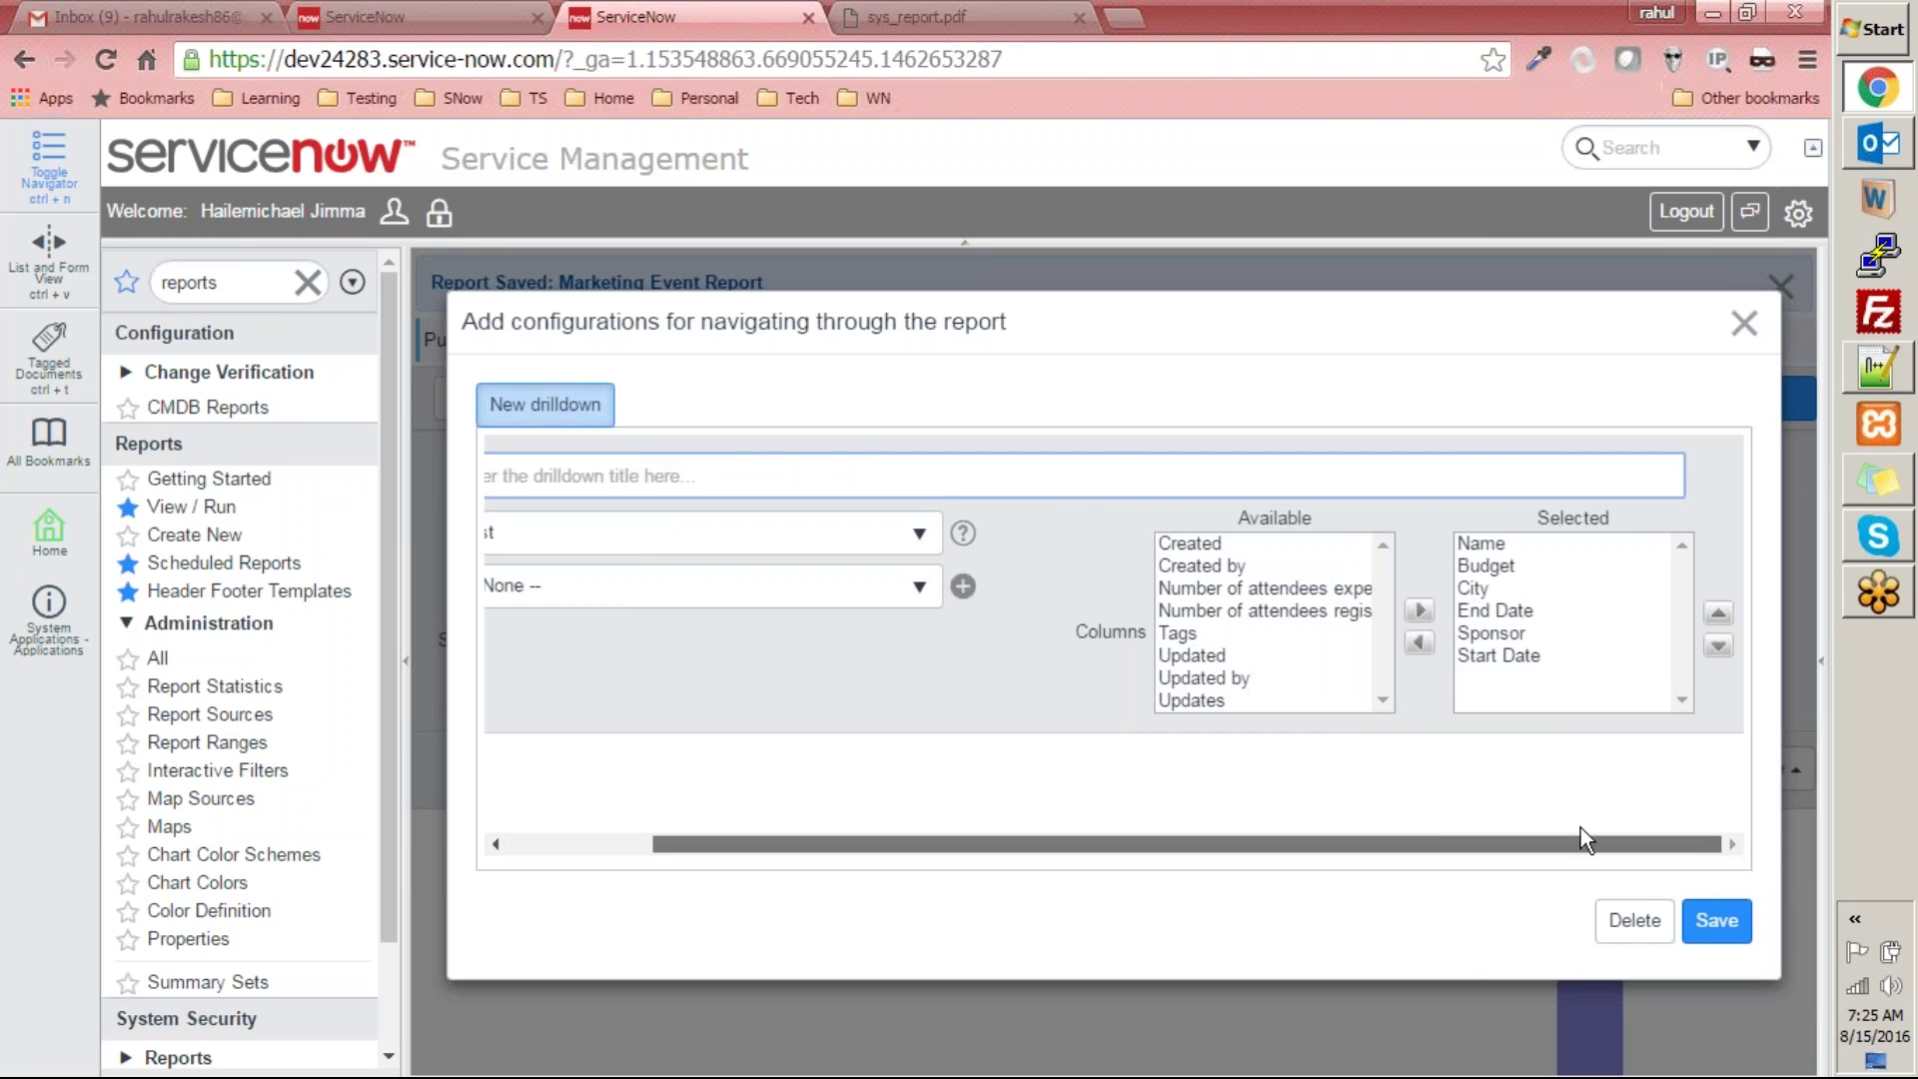
pyautogui.doubleClick(1094, 821)
pyautogui.moveTo(1079, 845); pyautogui.dragTo(728, 800)
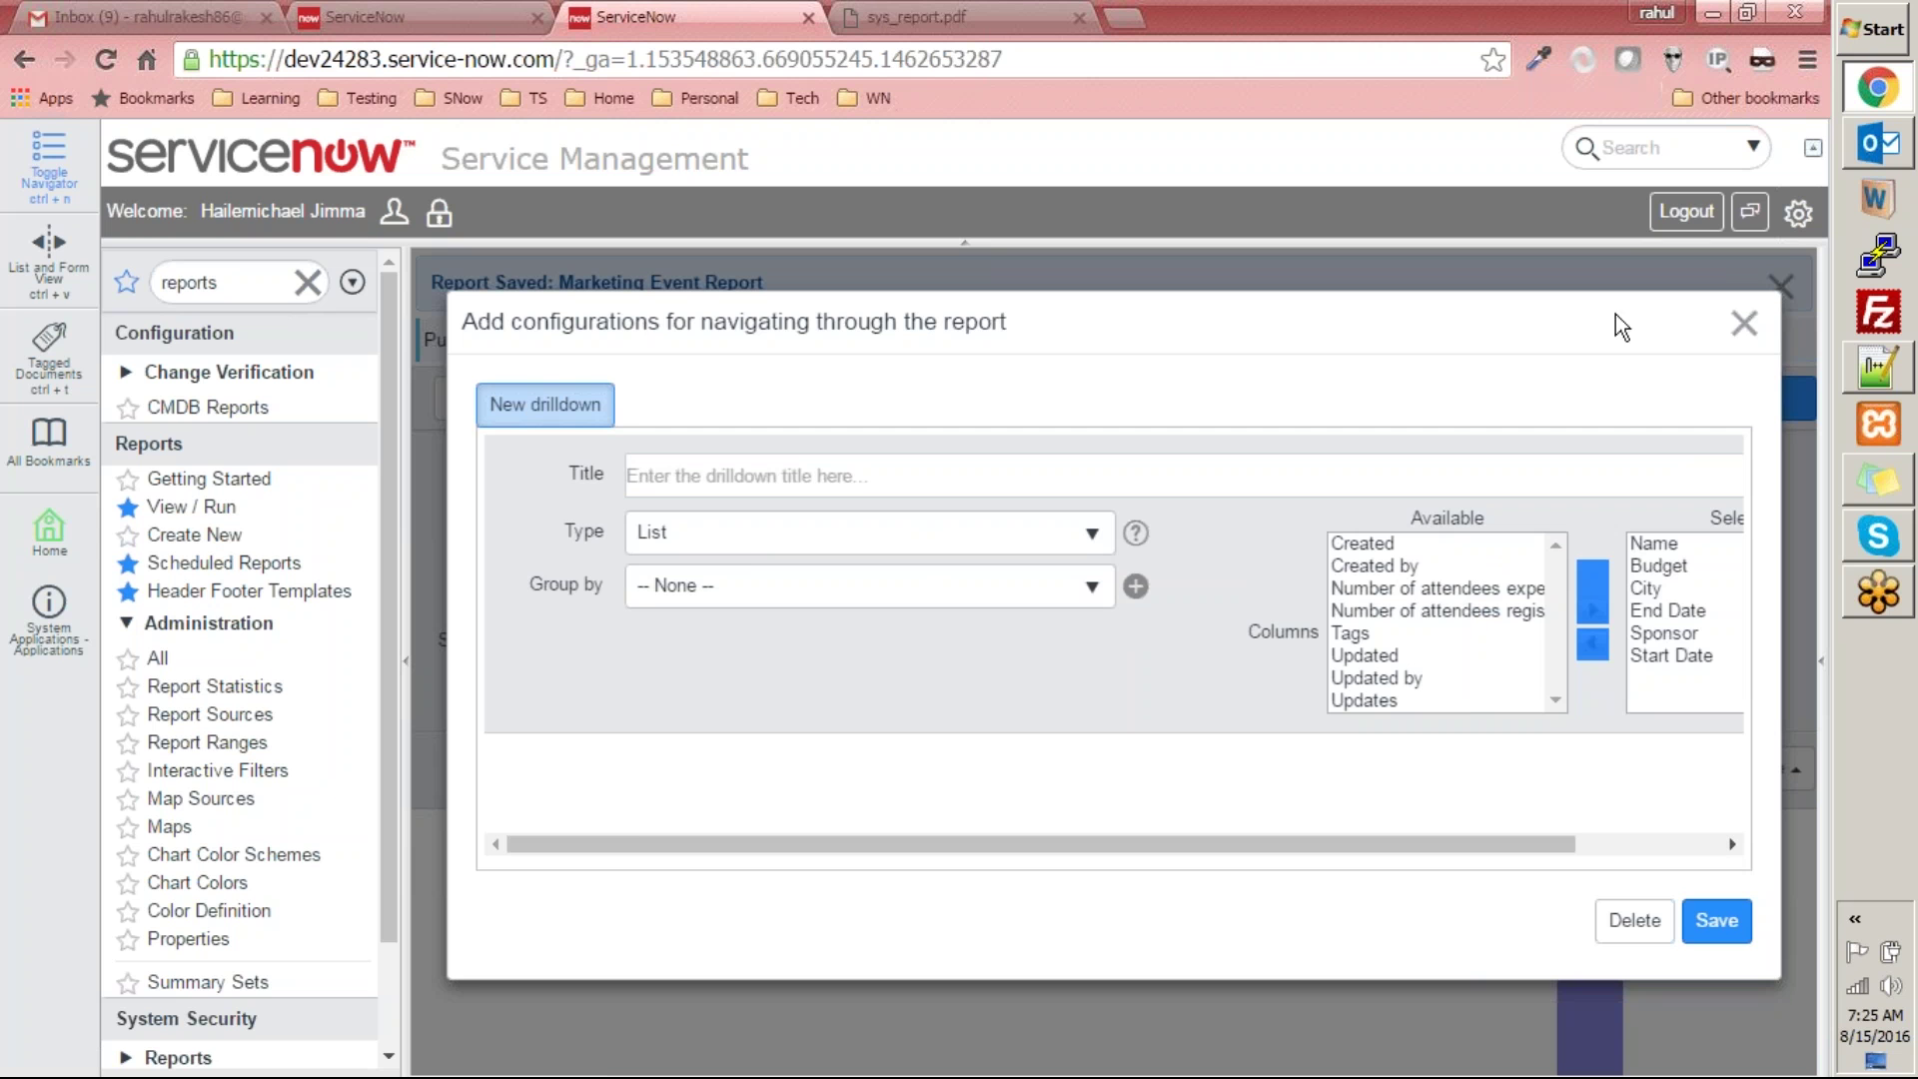
pyautogui.click(1103, 589)
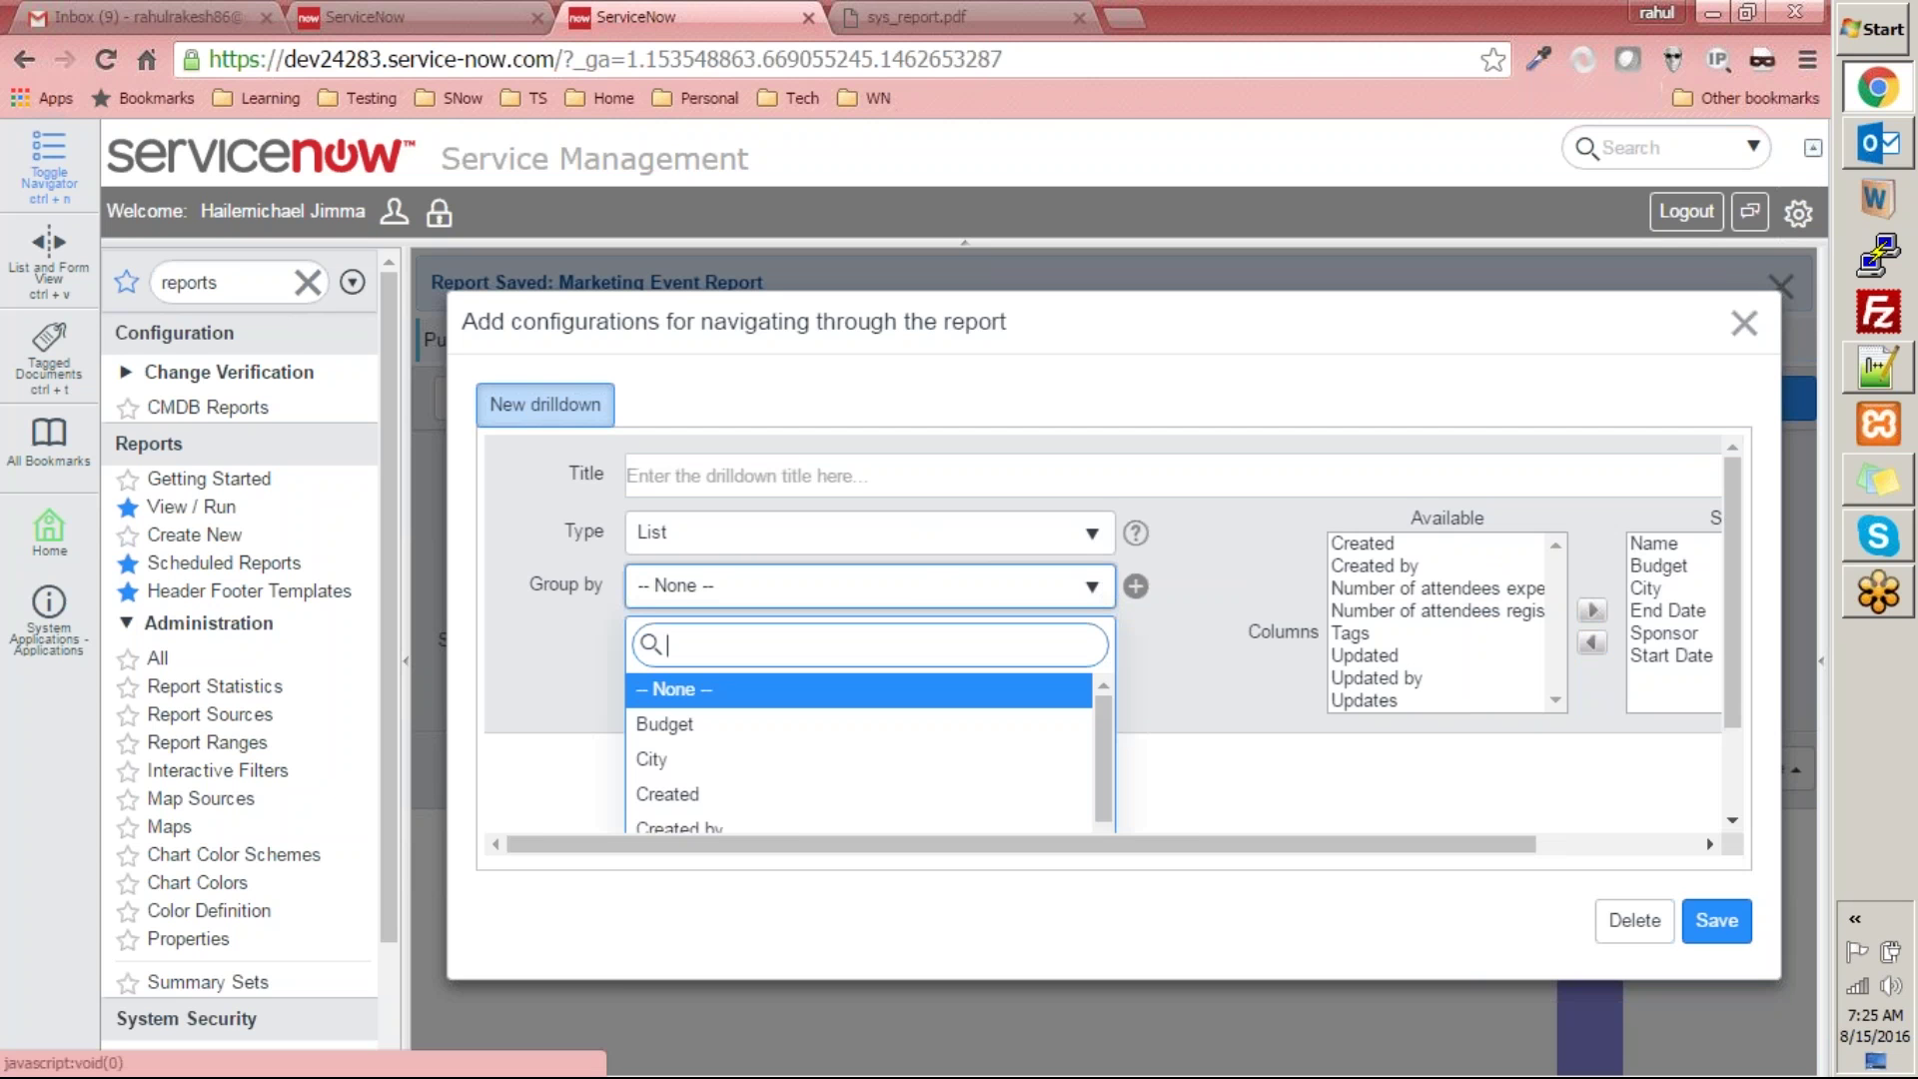
pyautogui.click(1247, 606)
pyautogui.click(1136, 588)
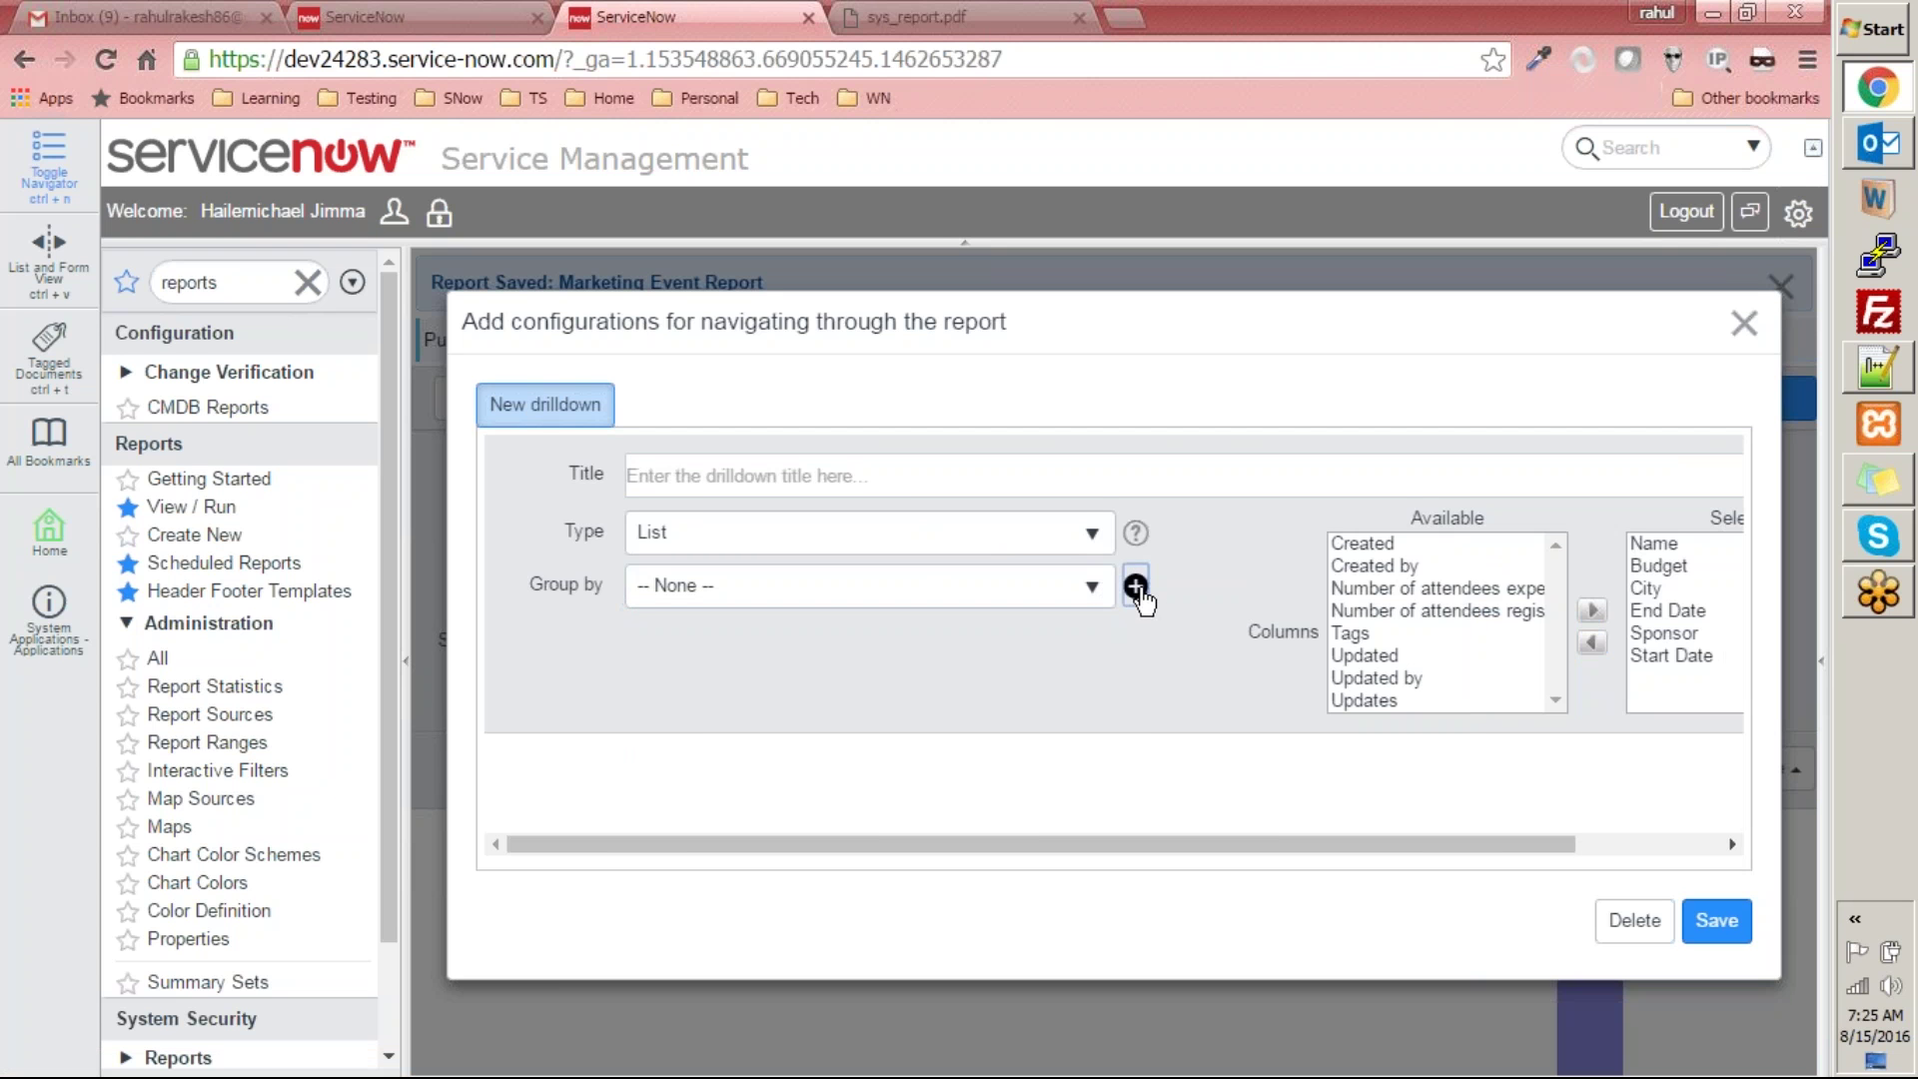
pyautogui.click(1468, 834)
pyautogui.click(830, 472)
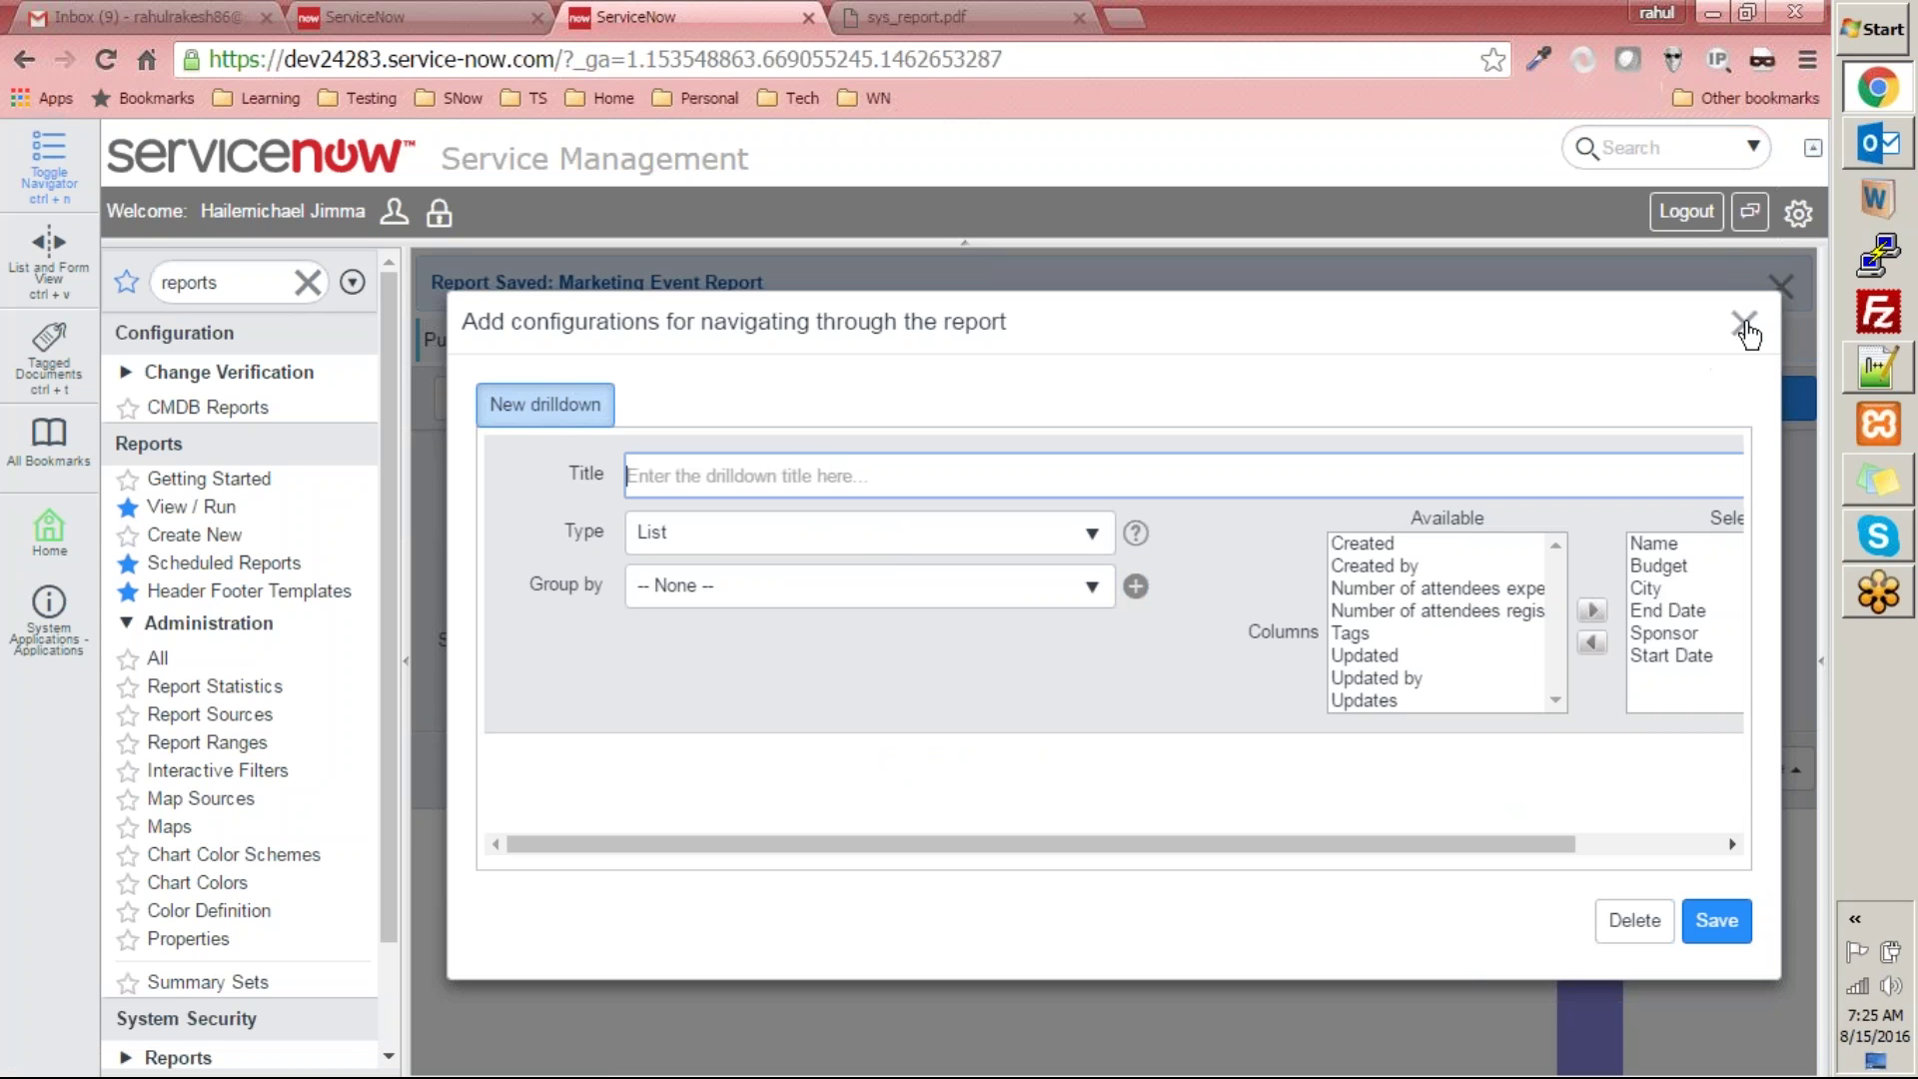
pyautogui.click(1744, 325)
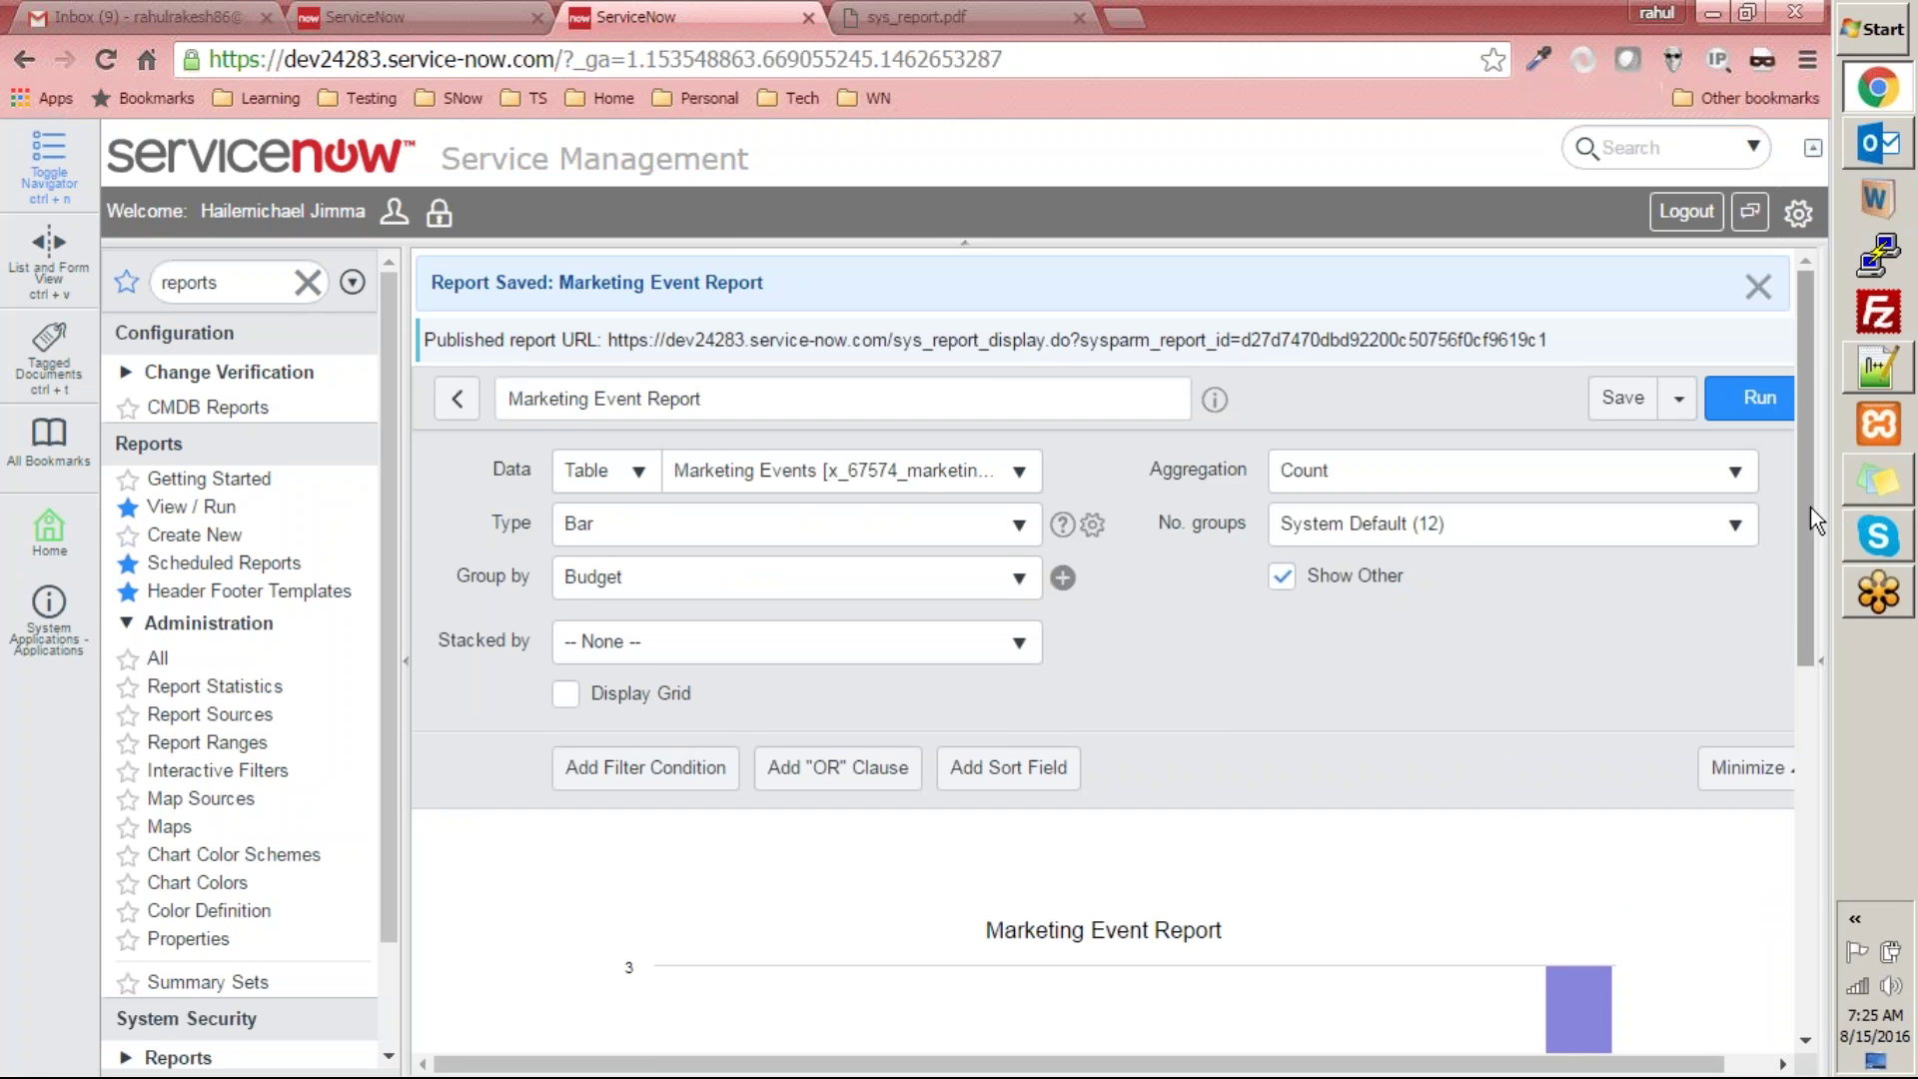
# - Show the Save actions menu and check the data source type choices, leaving Marketing Events unchanged
pyautogui.moveTo(1808, 507); pyautogui.dragTo(1794, 829)
pyautogui.scroll(5, 1777, 827)
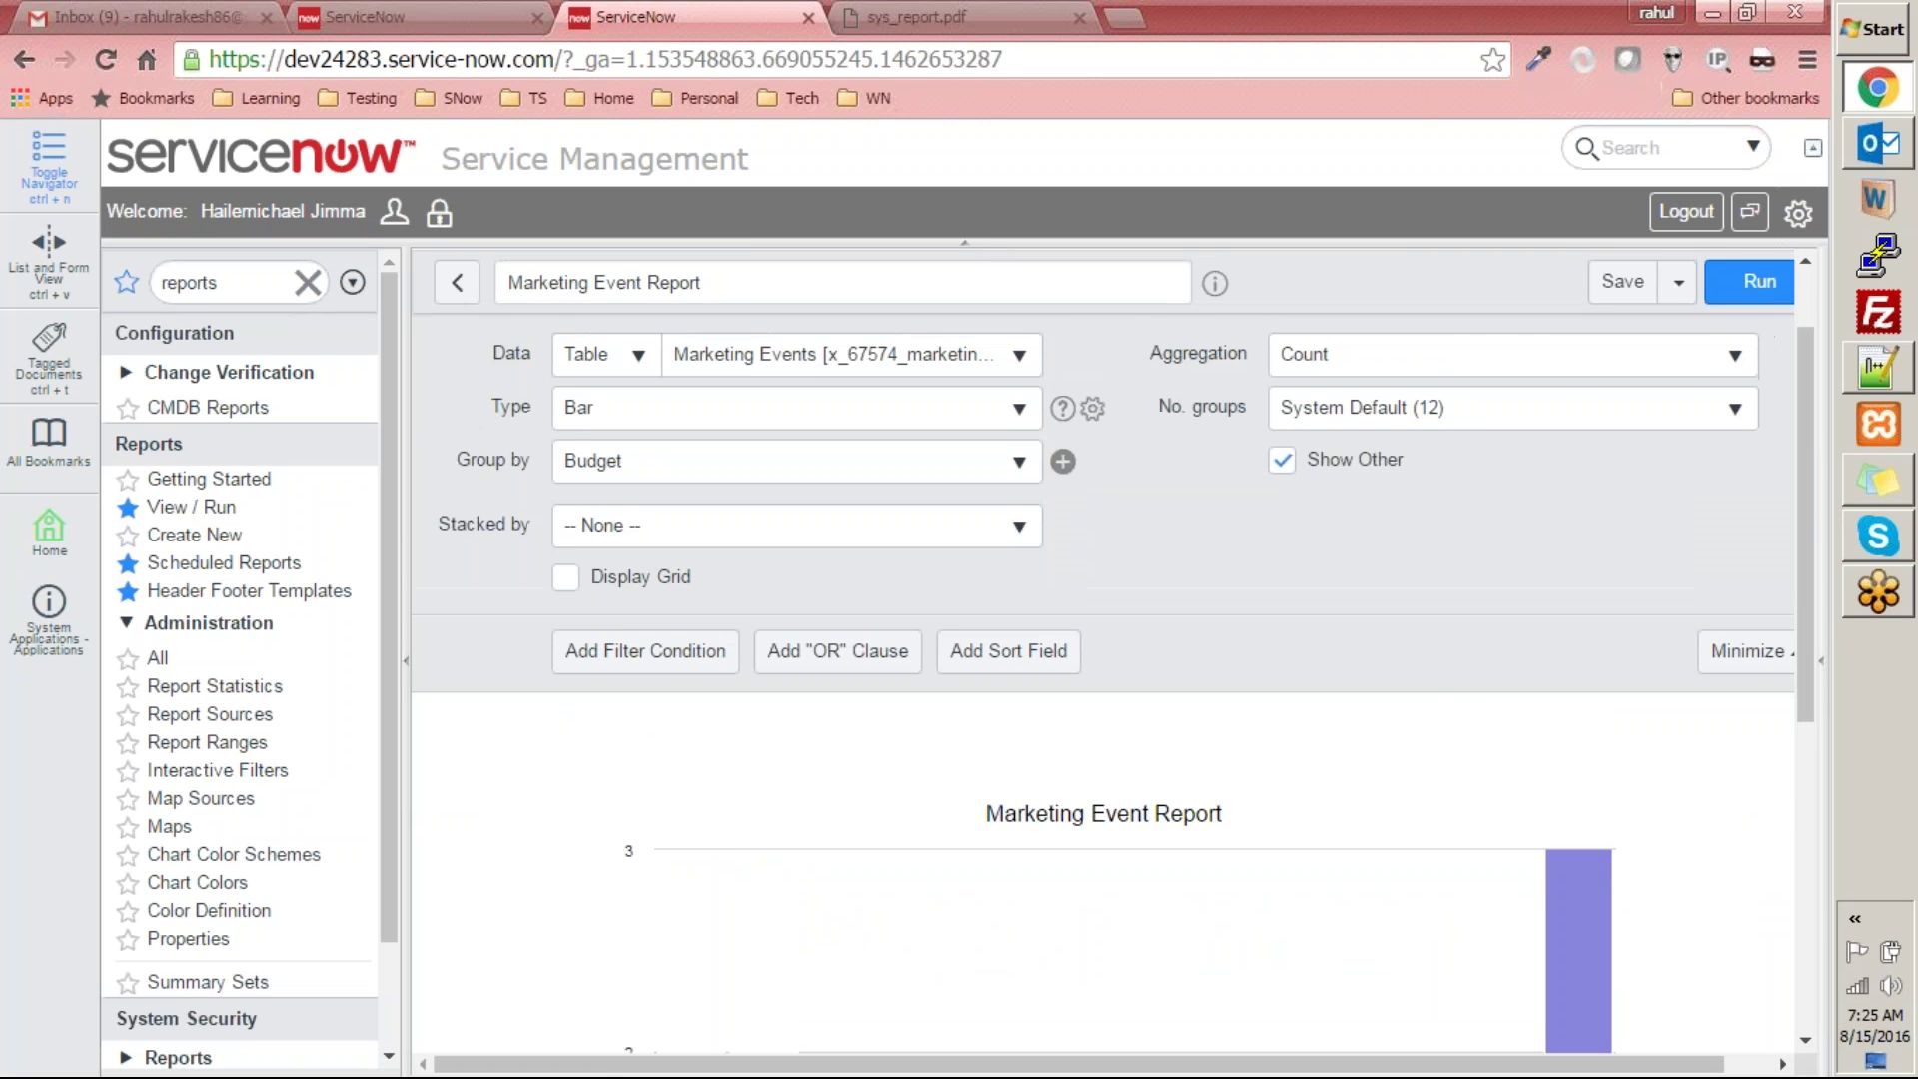
pyautogui.click(1682, 283)
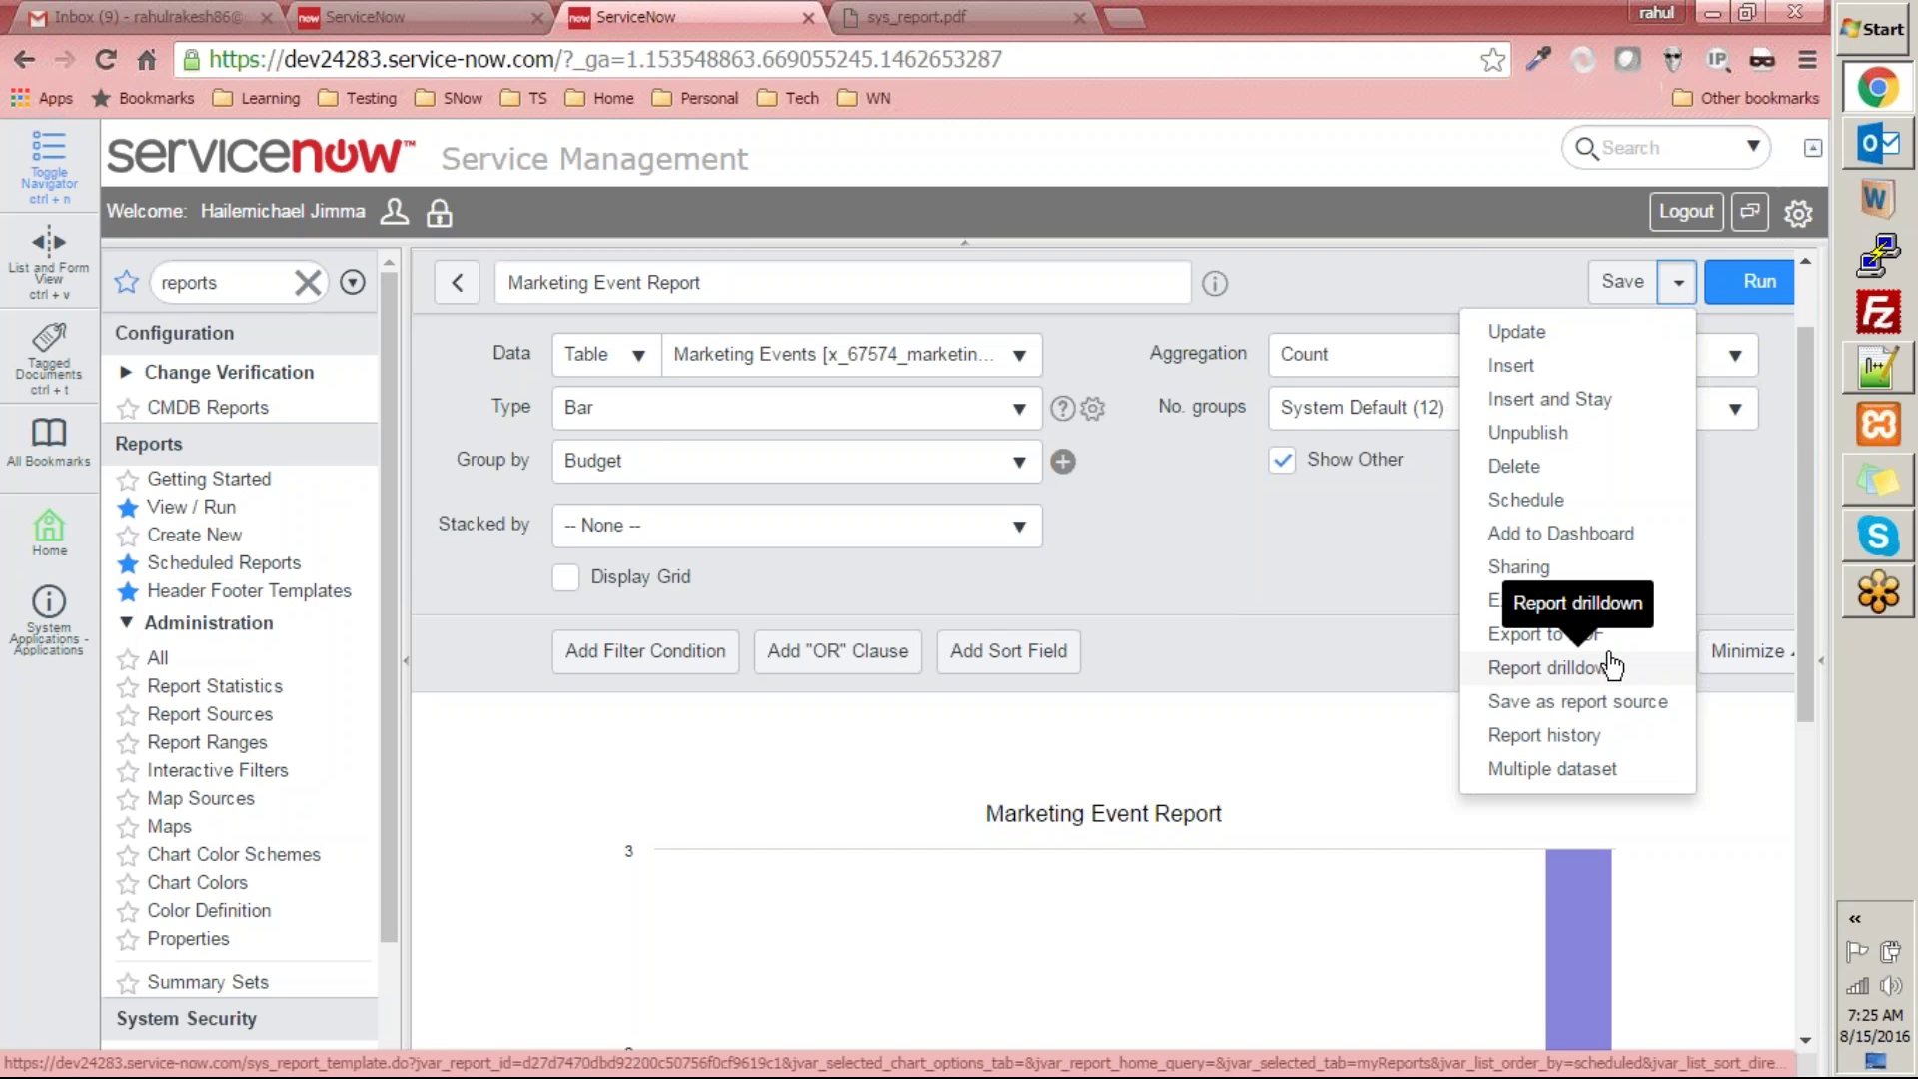
pyautogui.click(592, 365)
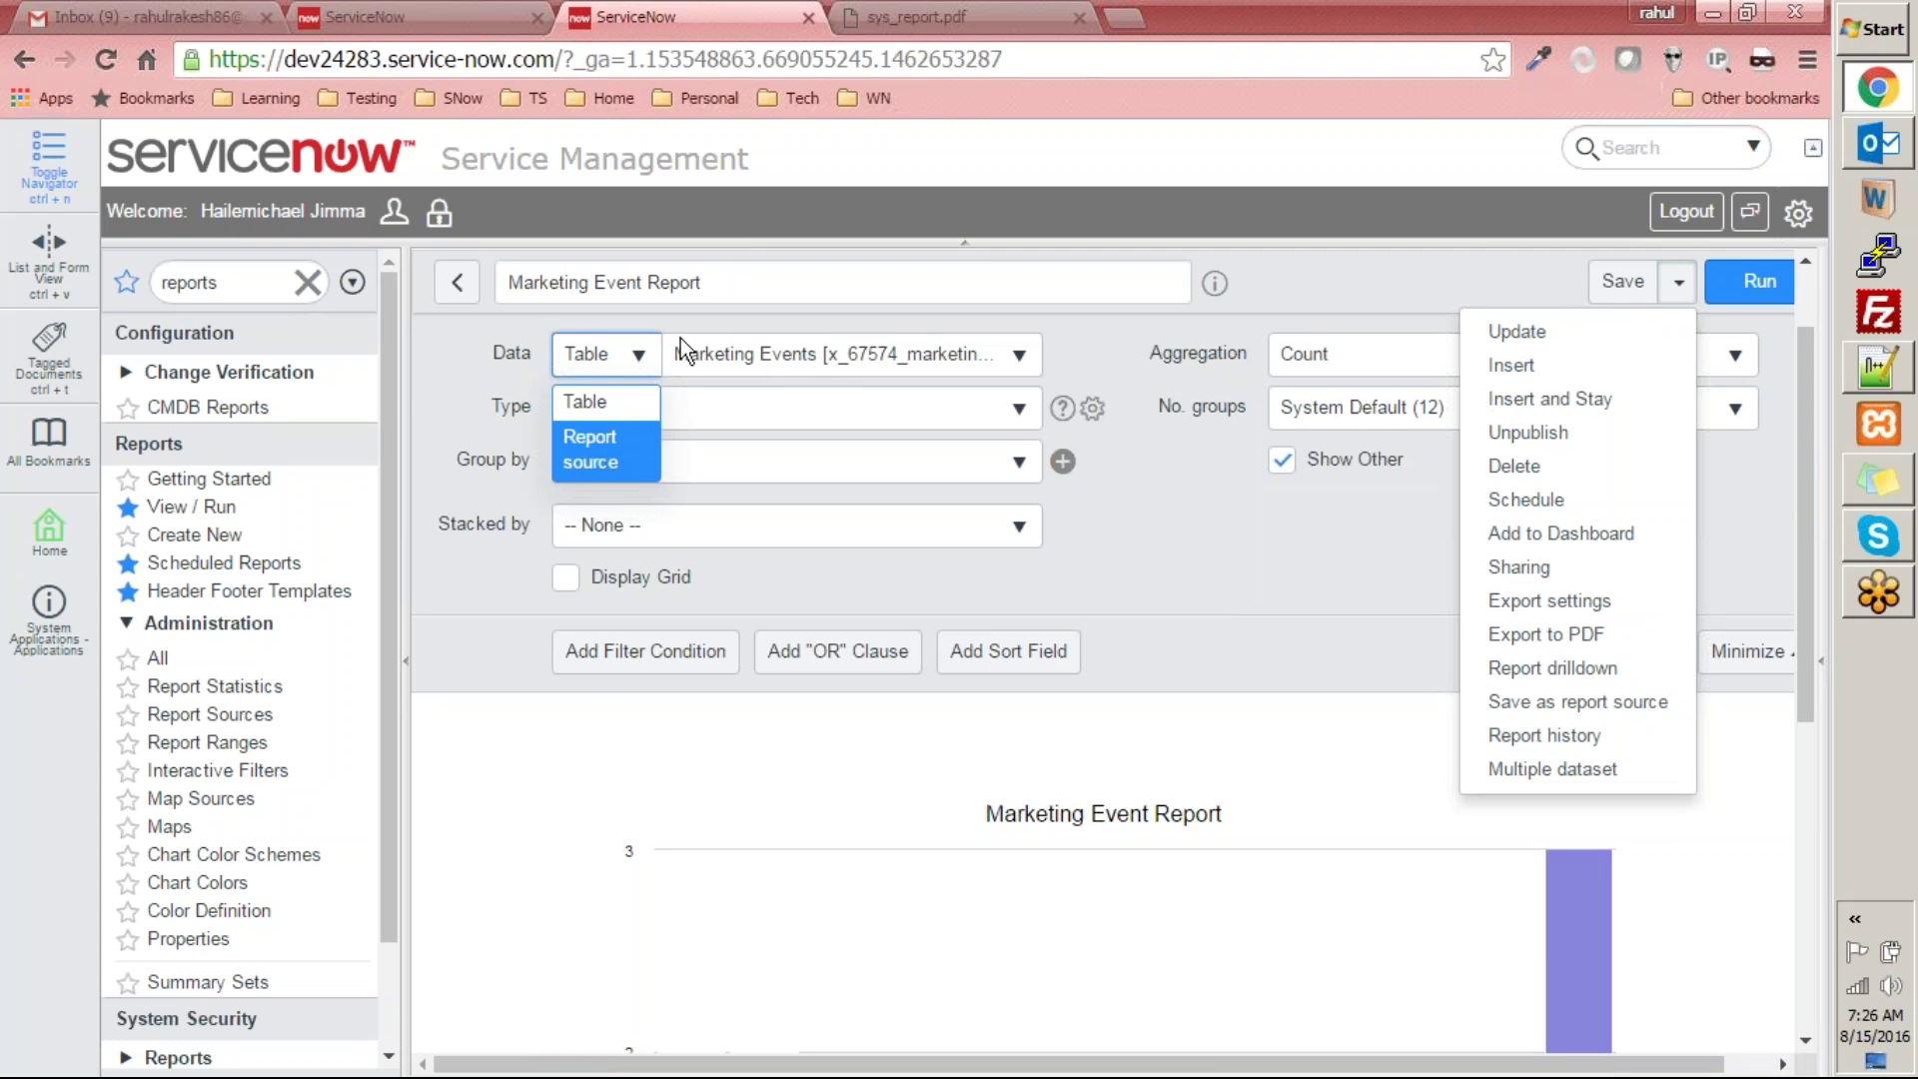
pyautogui.click(487, 360)
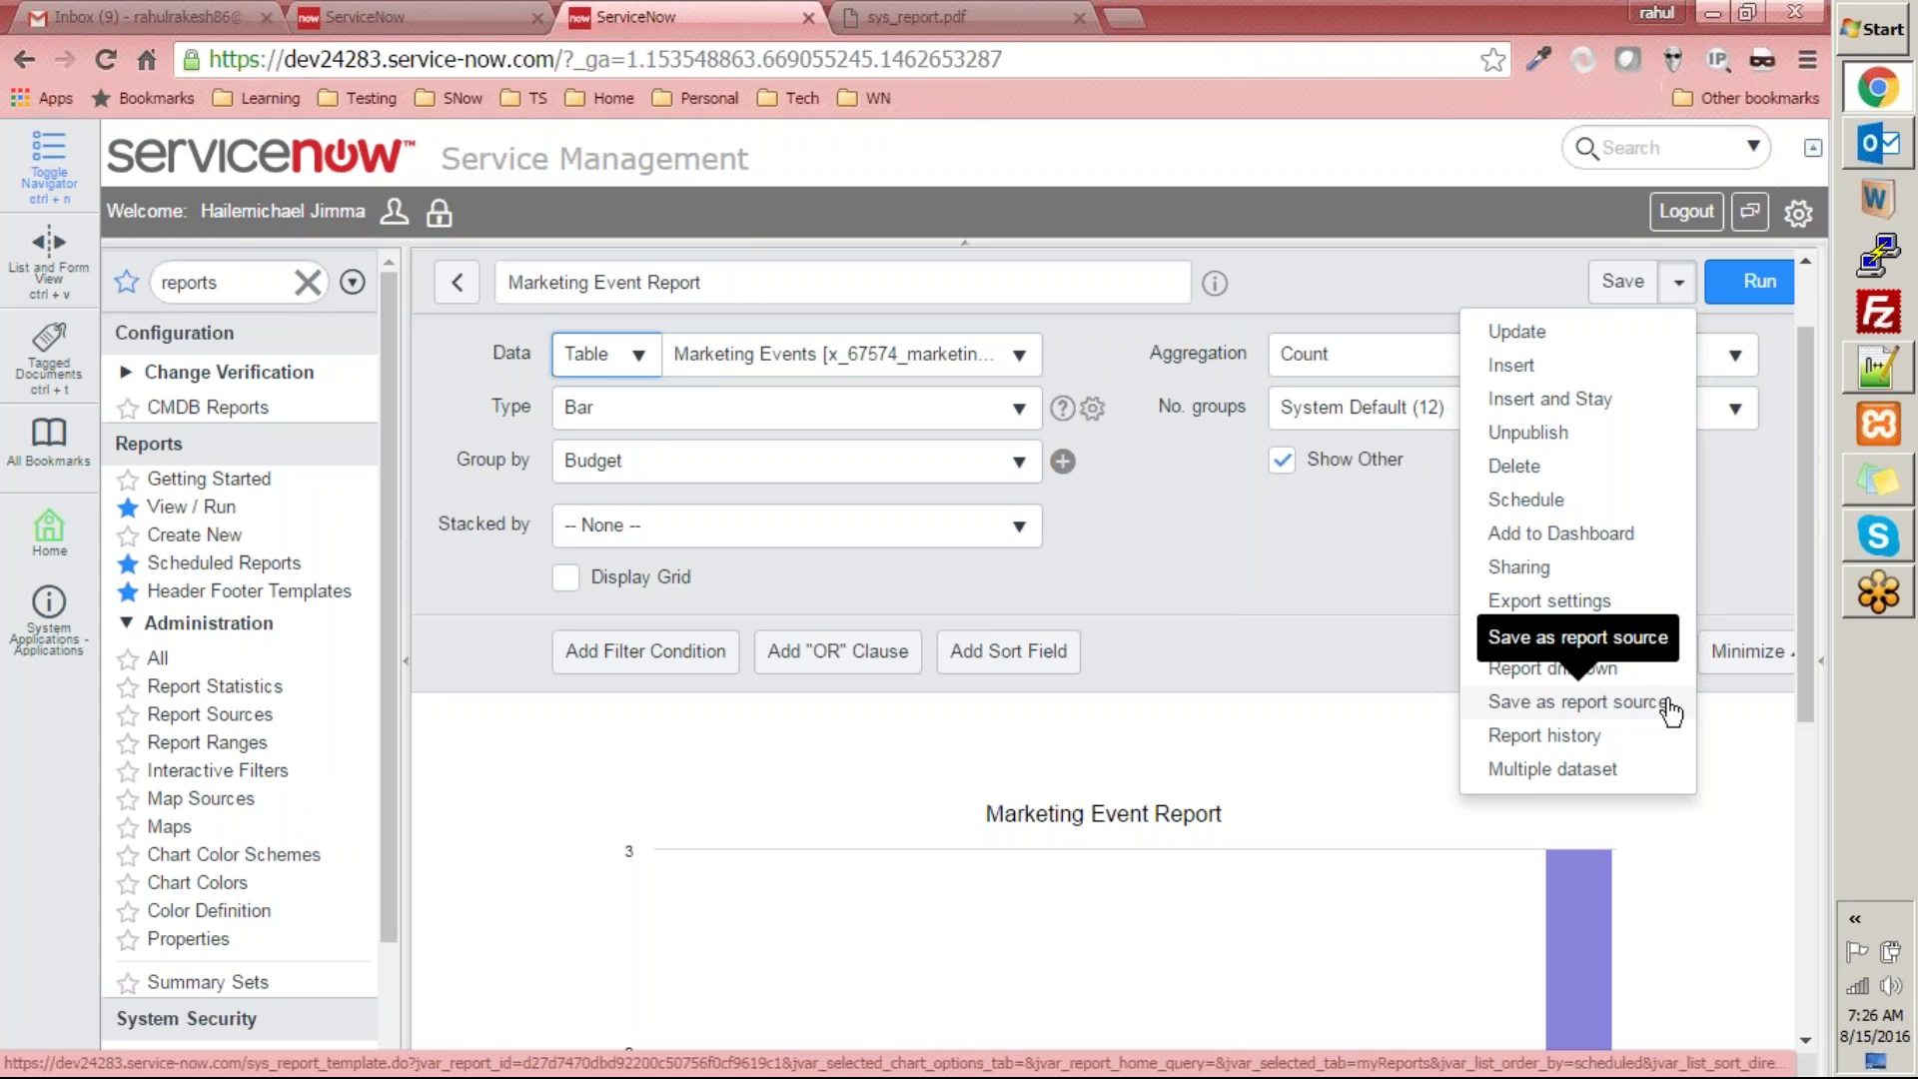
# - Review the report history's sharing, creator, last modified, last run and 19 runs at 30 ms, then close it
pyautogui.click(1586, 748)
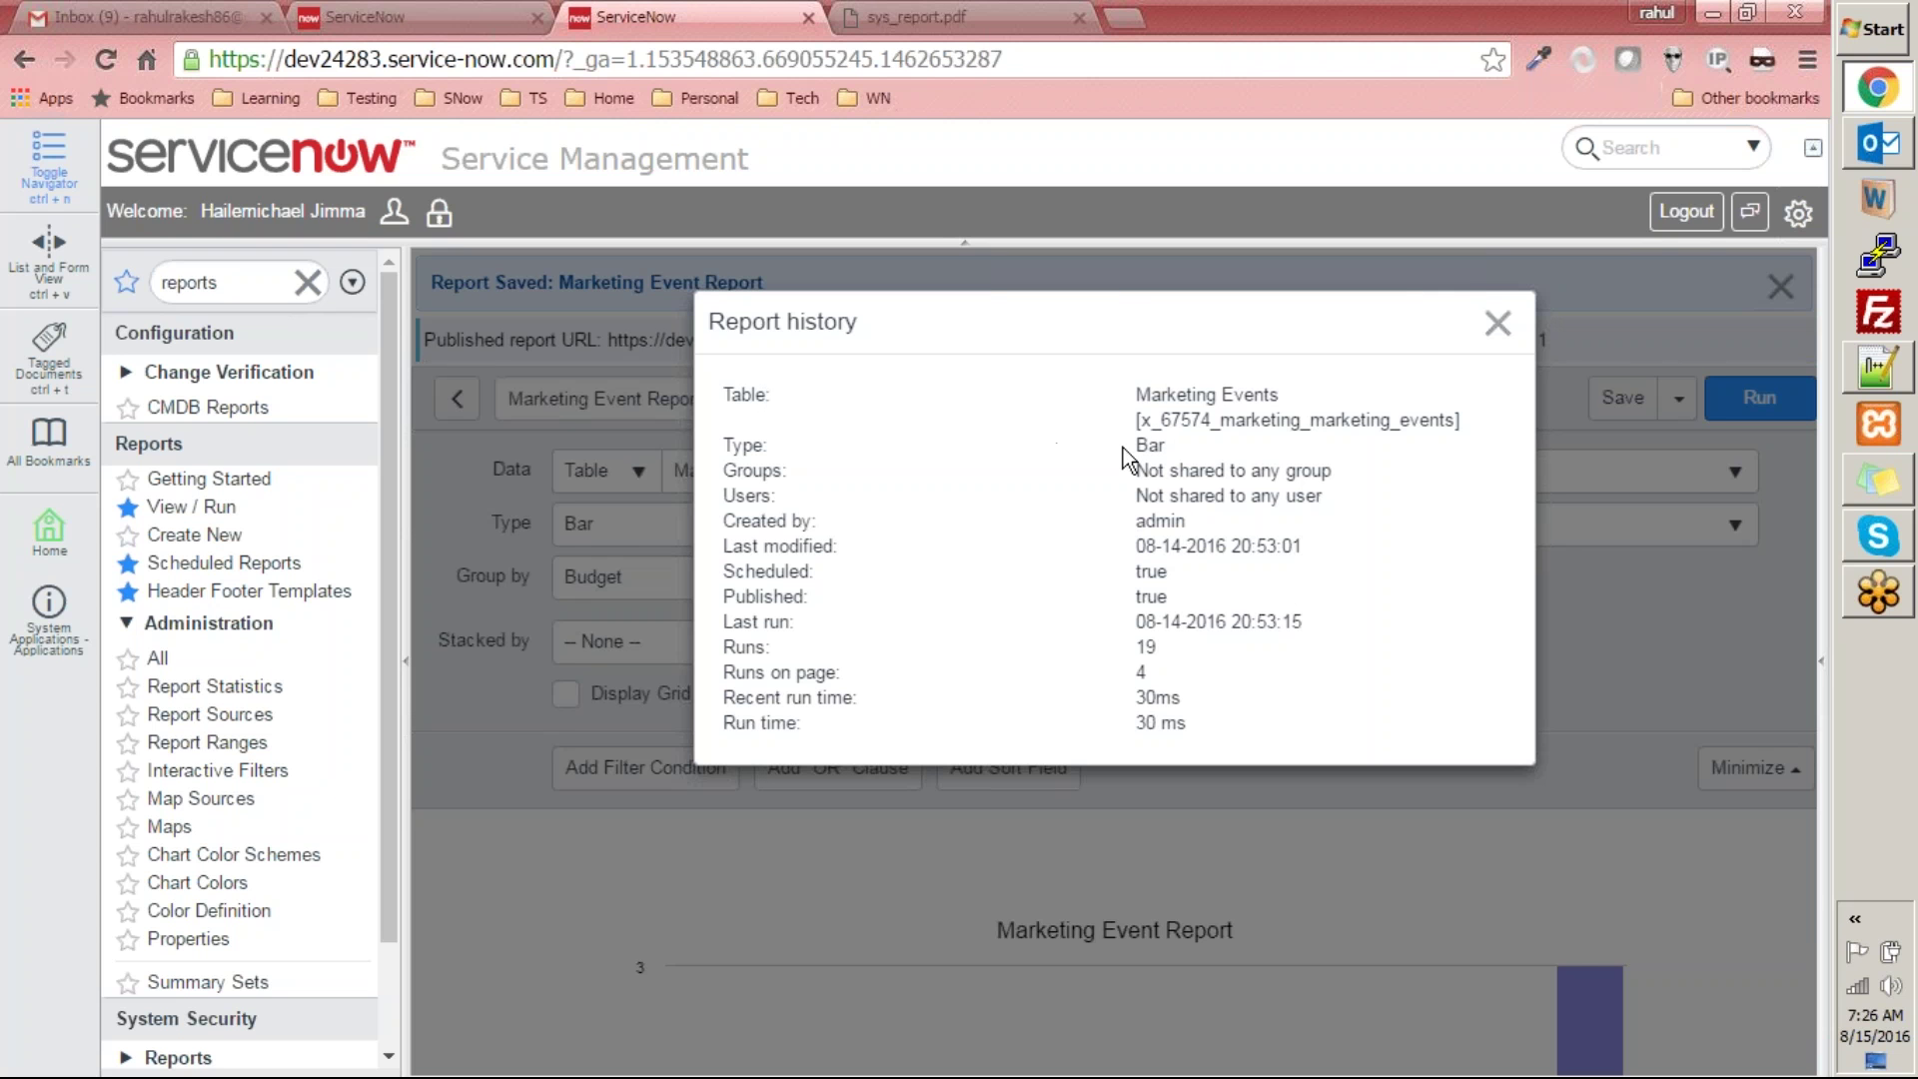
pyautogui.moveTo(1137, 496); pyautogui.dragTo(1358, 497)
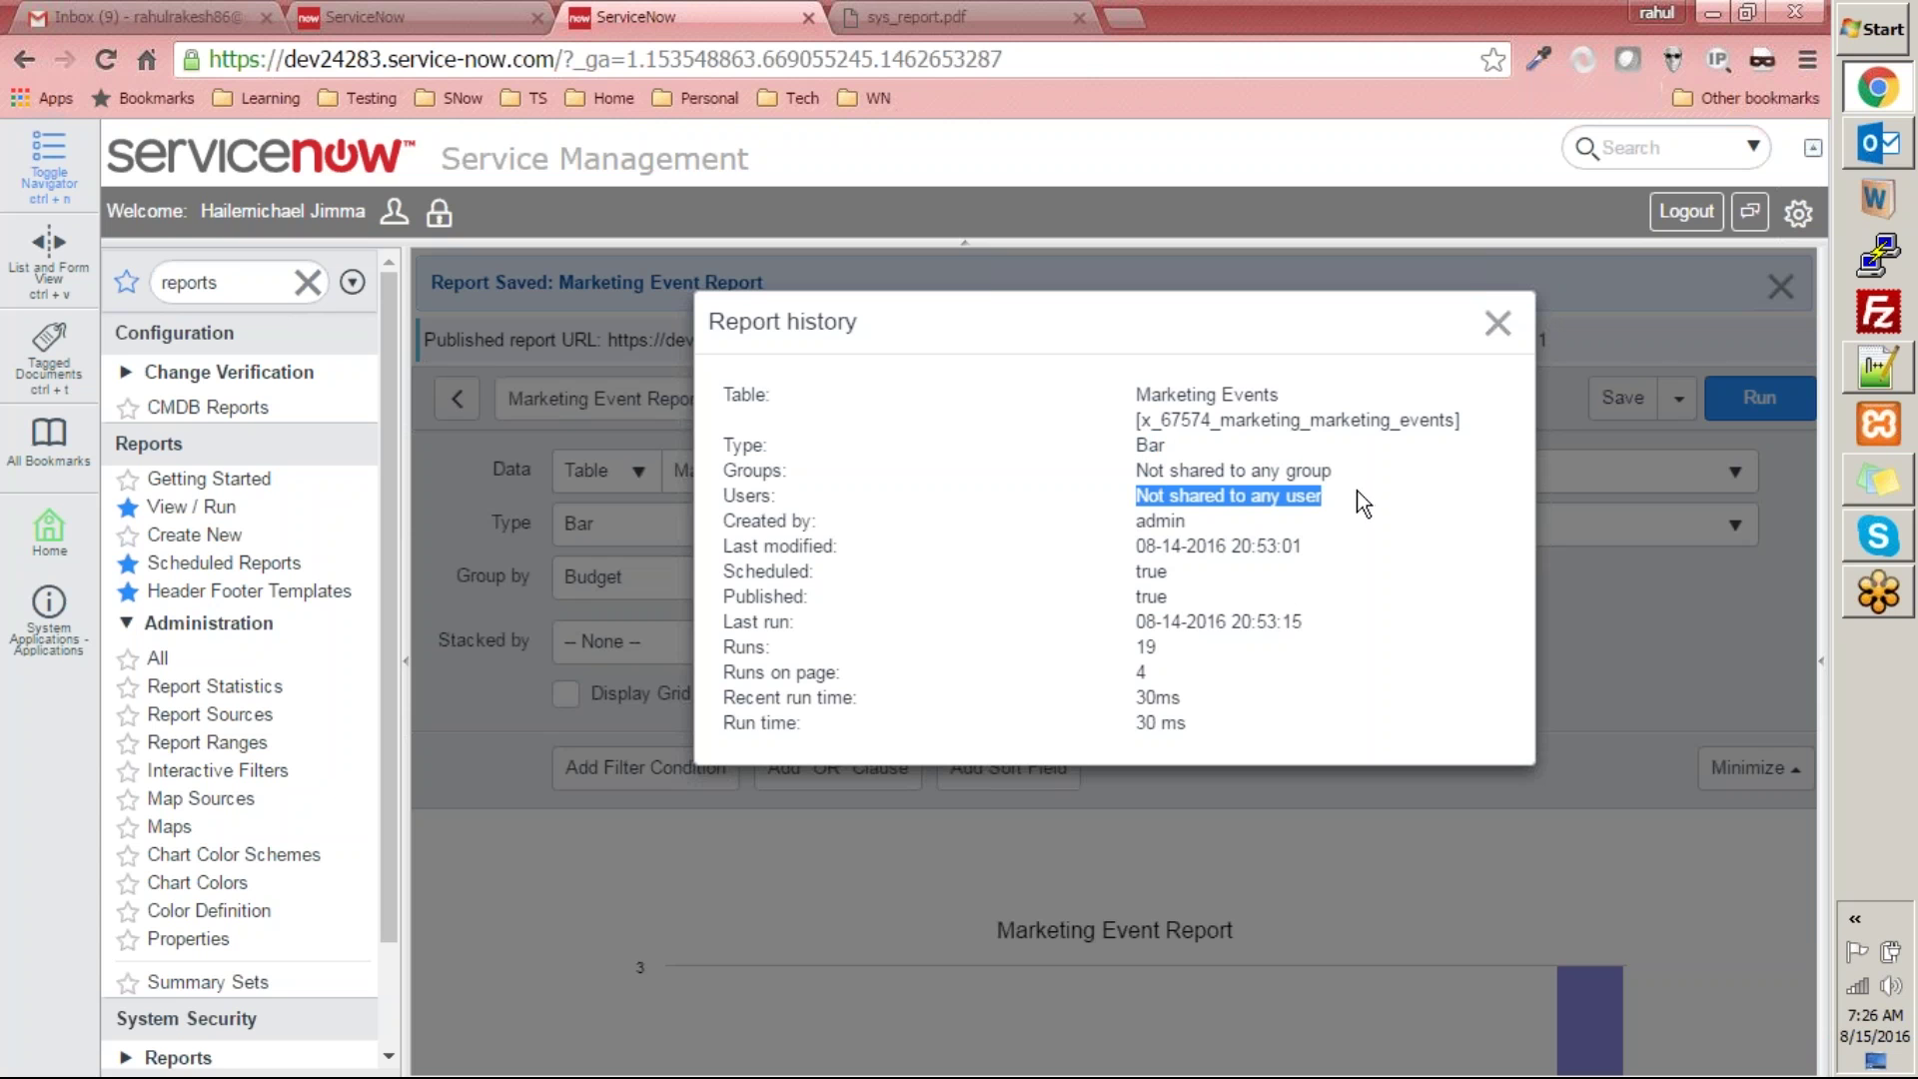
pyautogui.doubleClick(1179, 516)
pyautogui.moveTo(1160, 545); pyautogui.dragTo(1302, 546)
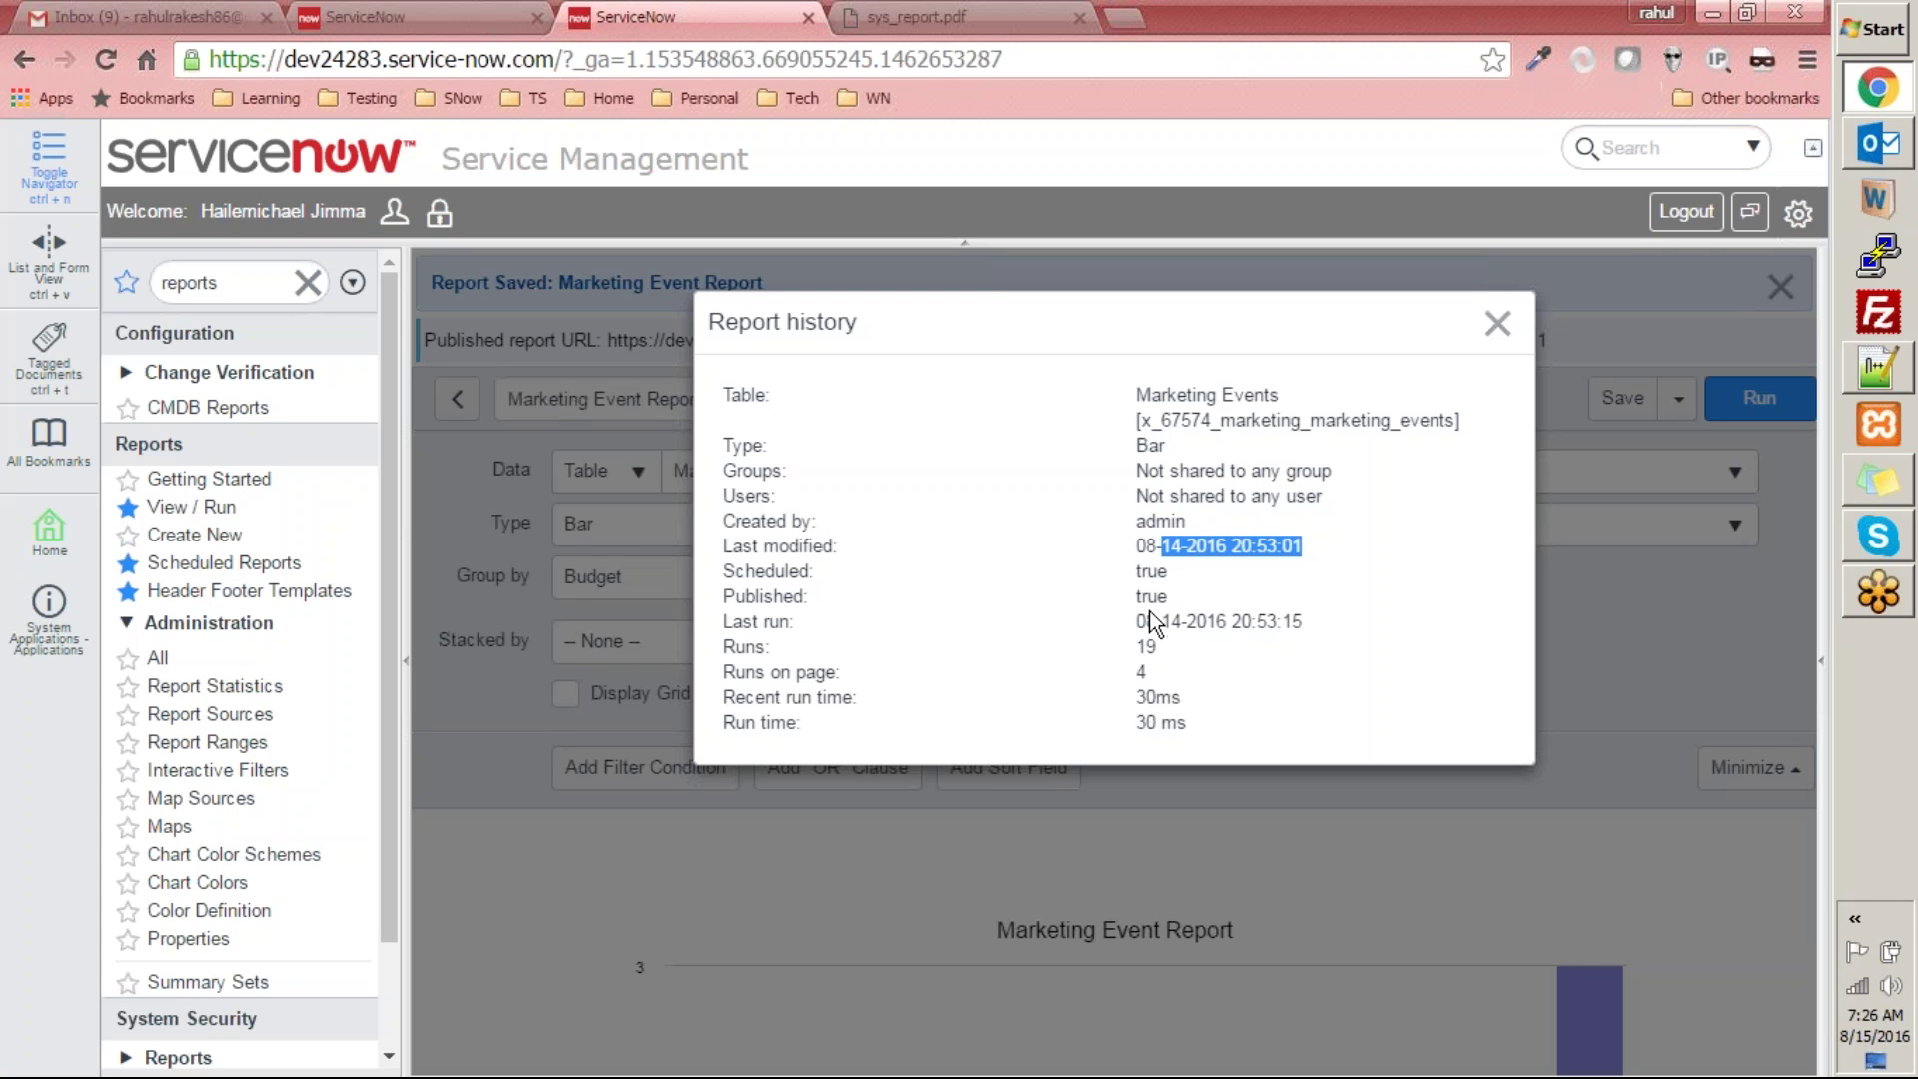
pyautogui.moveTo(1146, 622); pyautogui.dragTo(1359, 647)
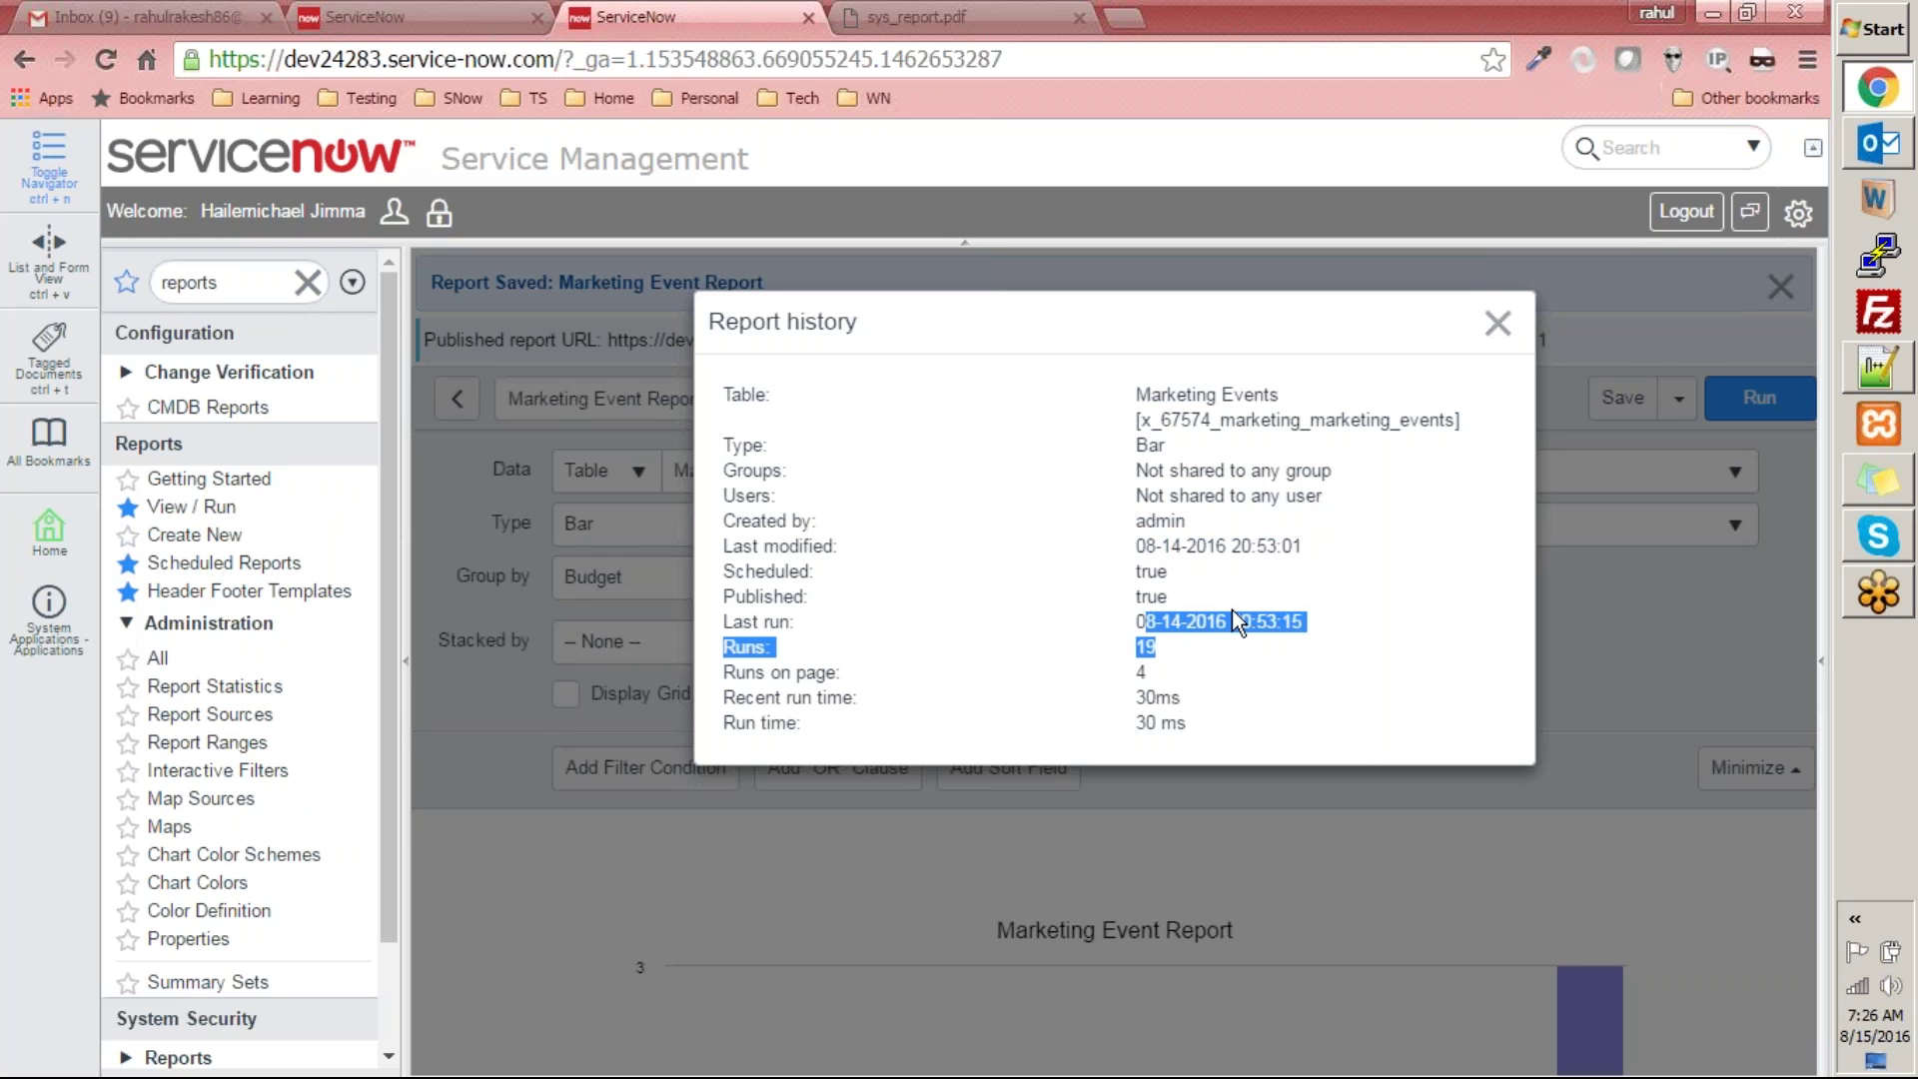
pyautogui.click(1333, 484)
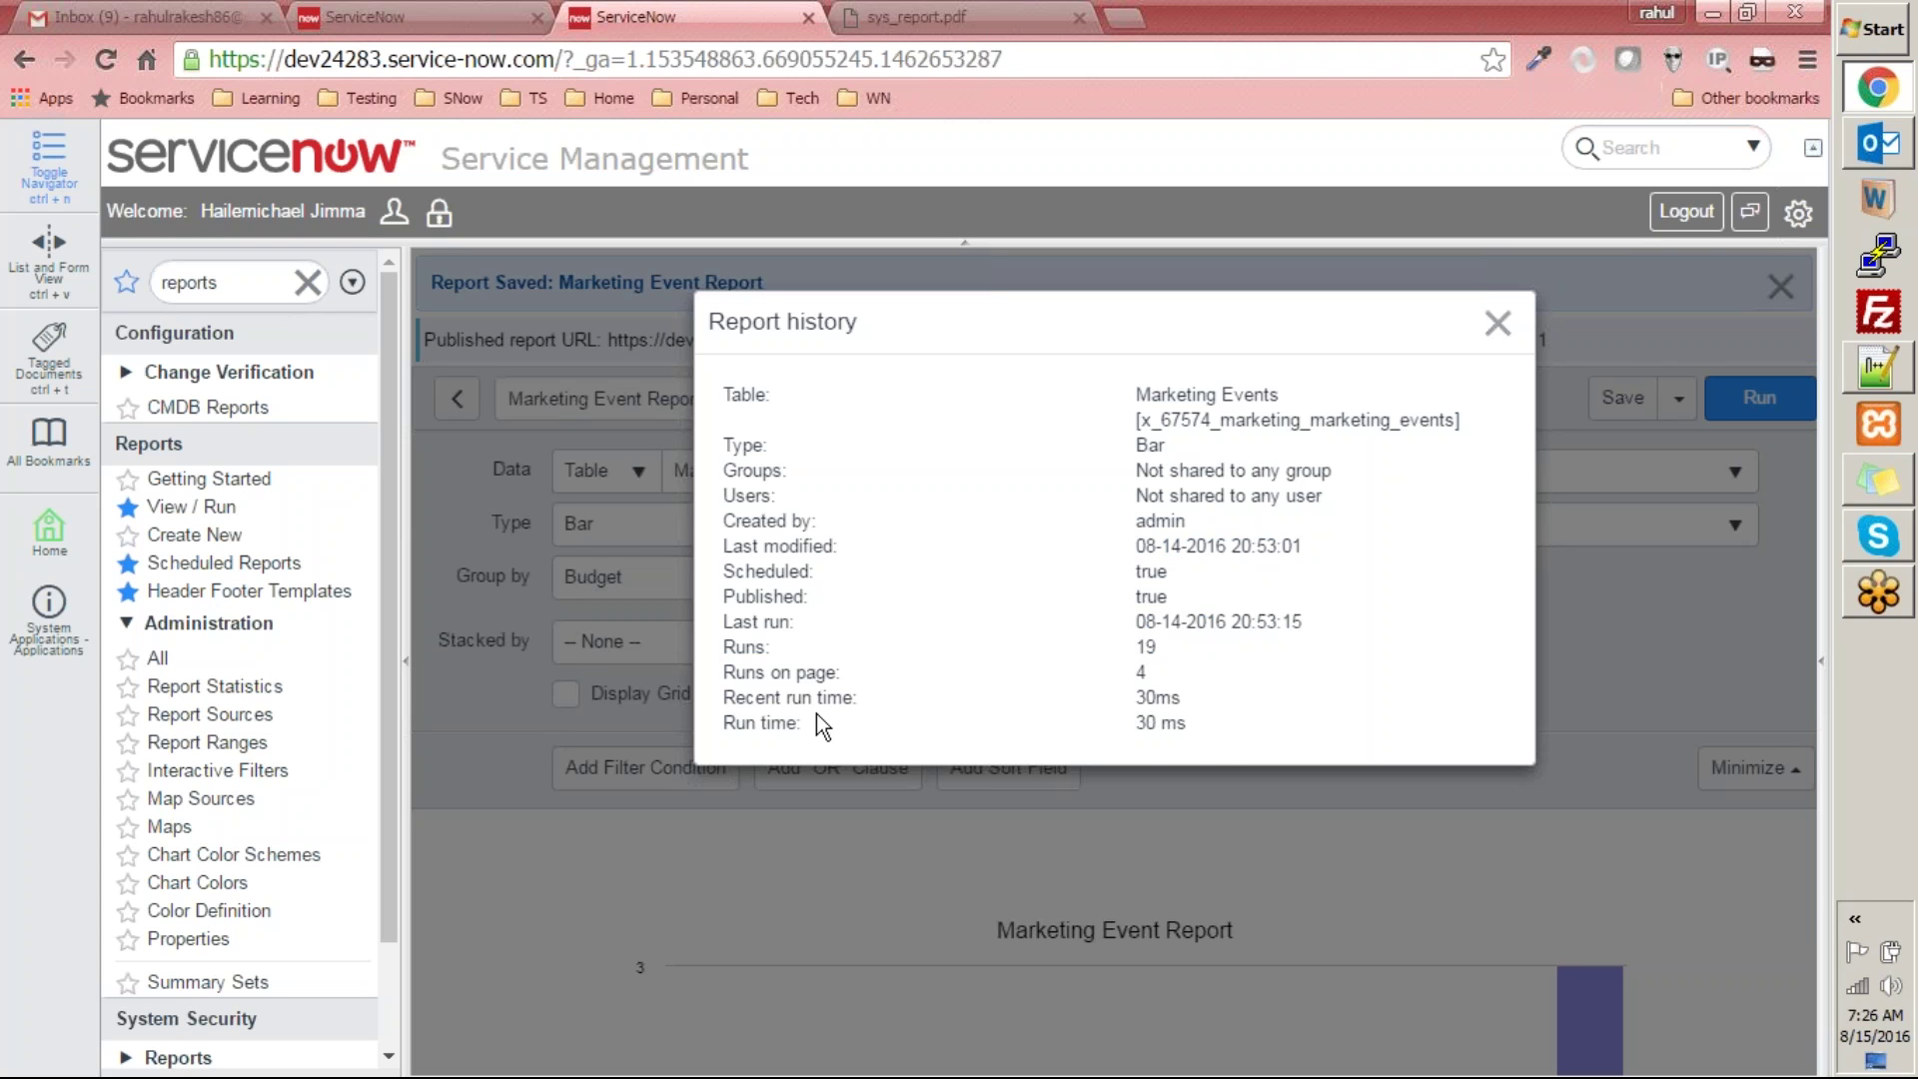
pyautogui.moveTo(1219, 723); pyautogui.dragTo(1137, 722)
pyautogui.click(1498, 324)
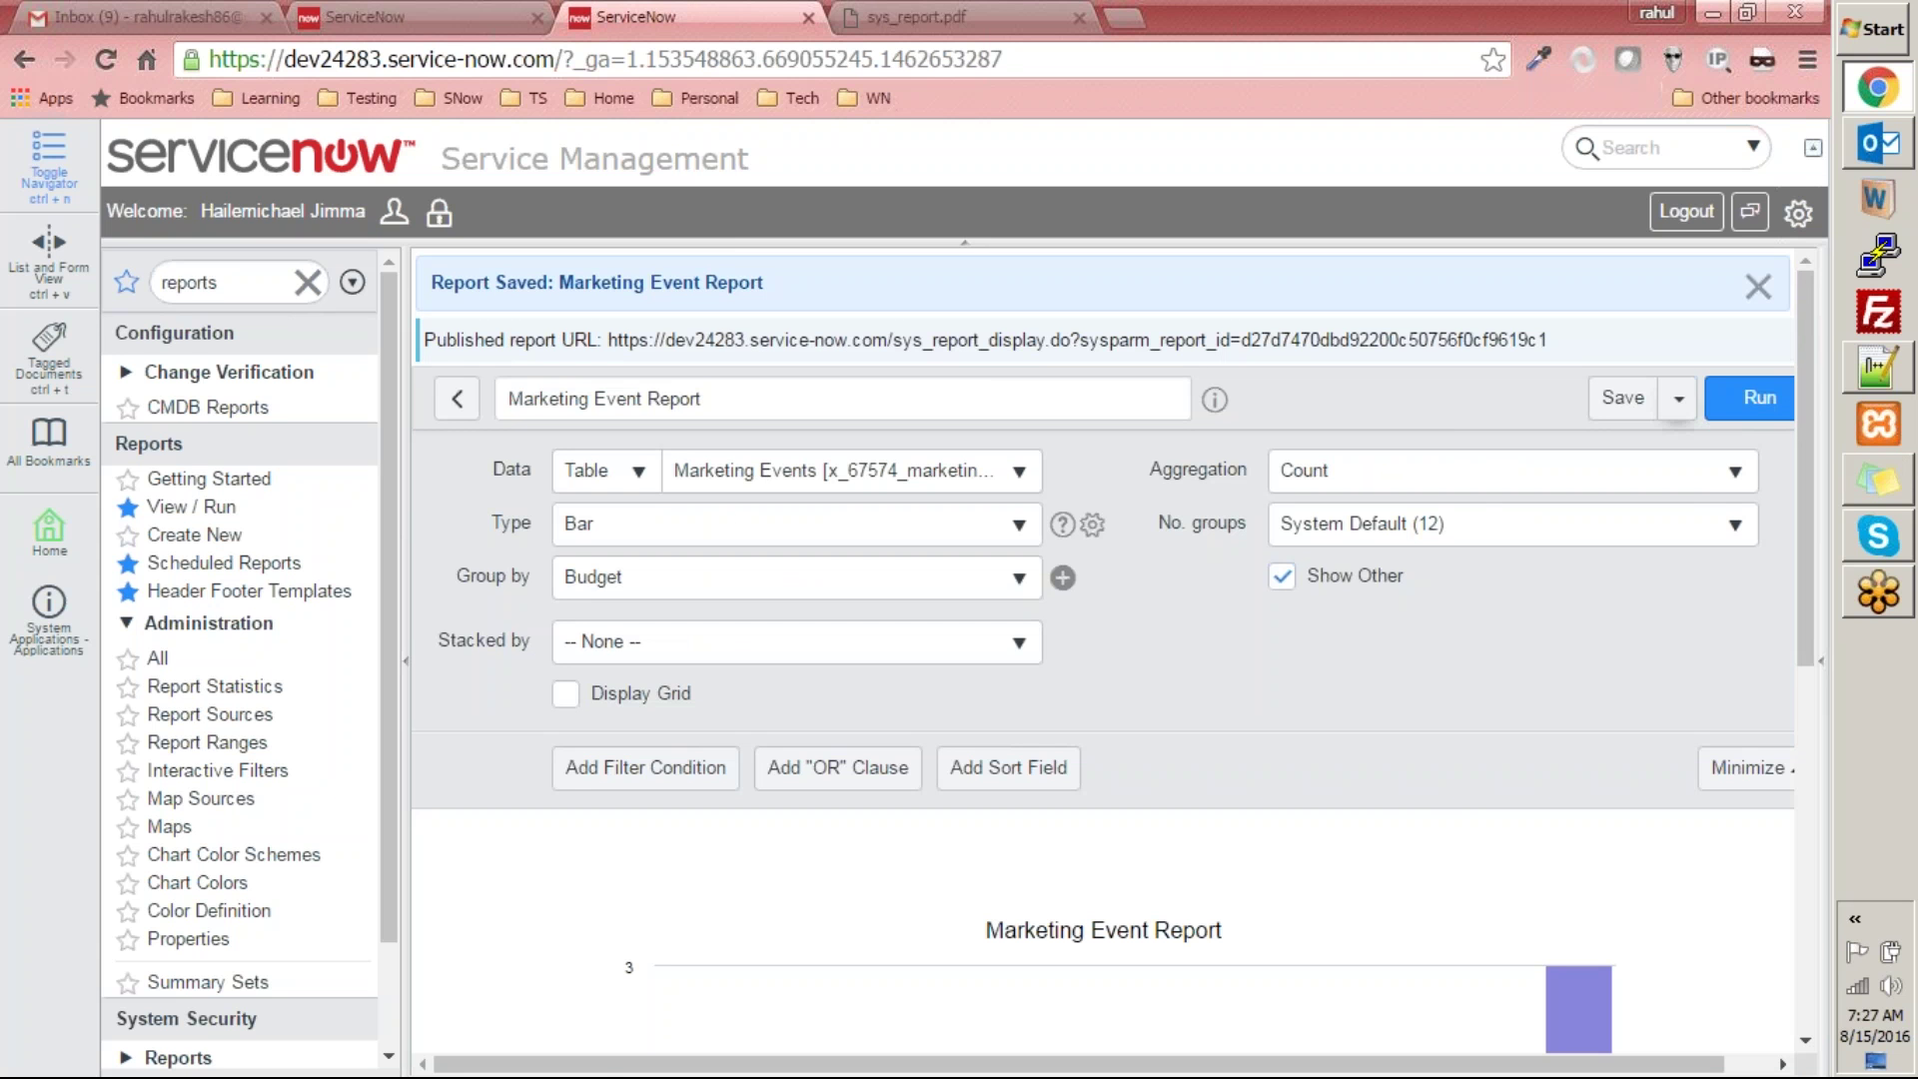
pyautogui.click(1683, 404)
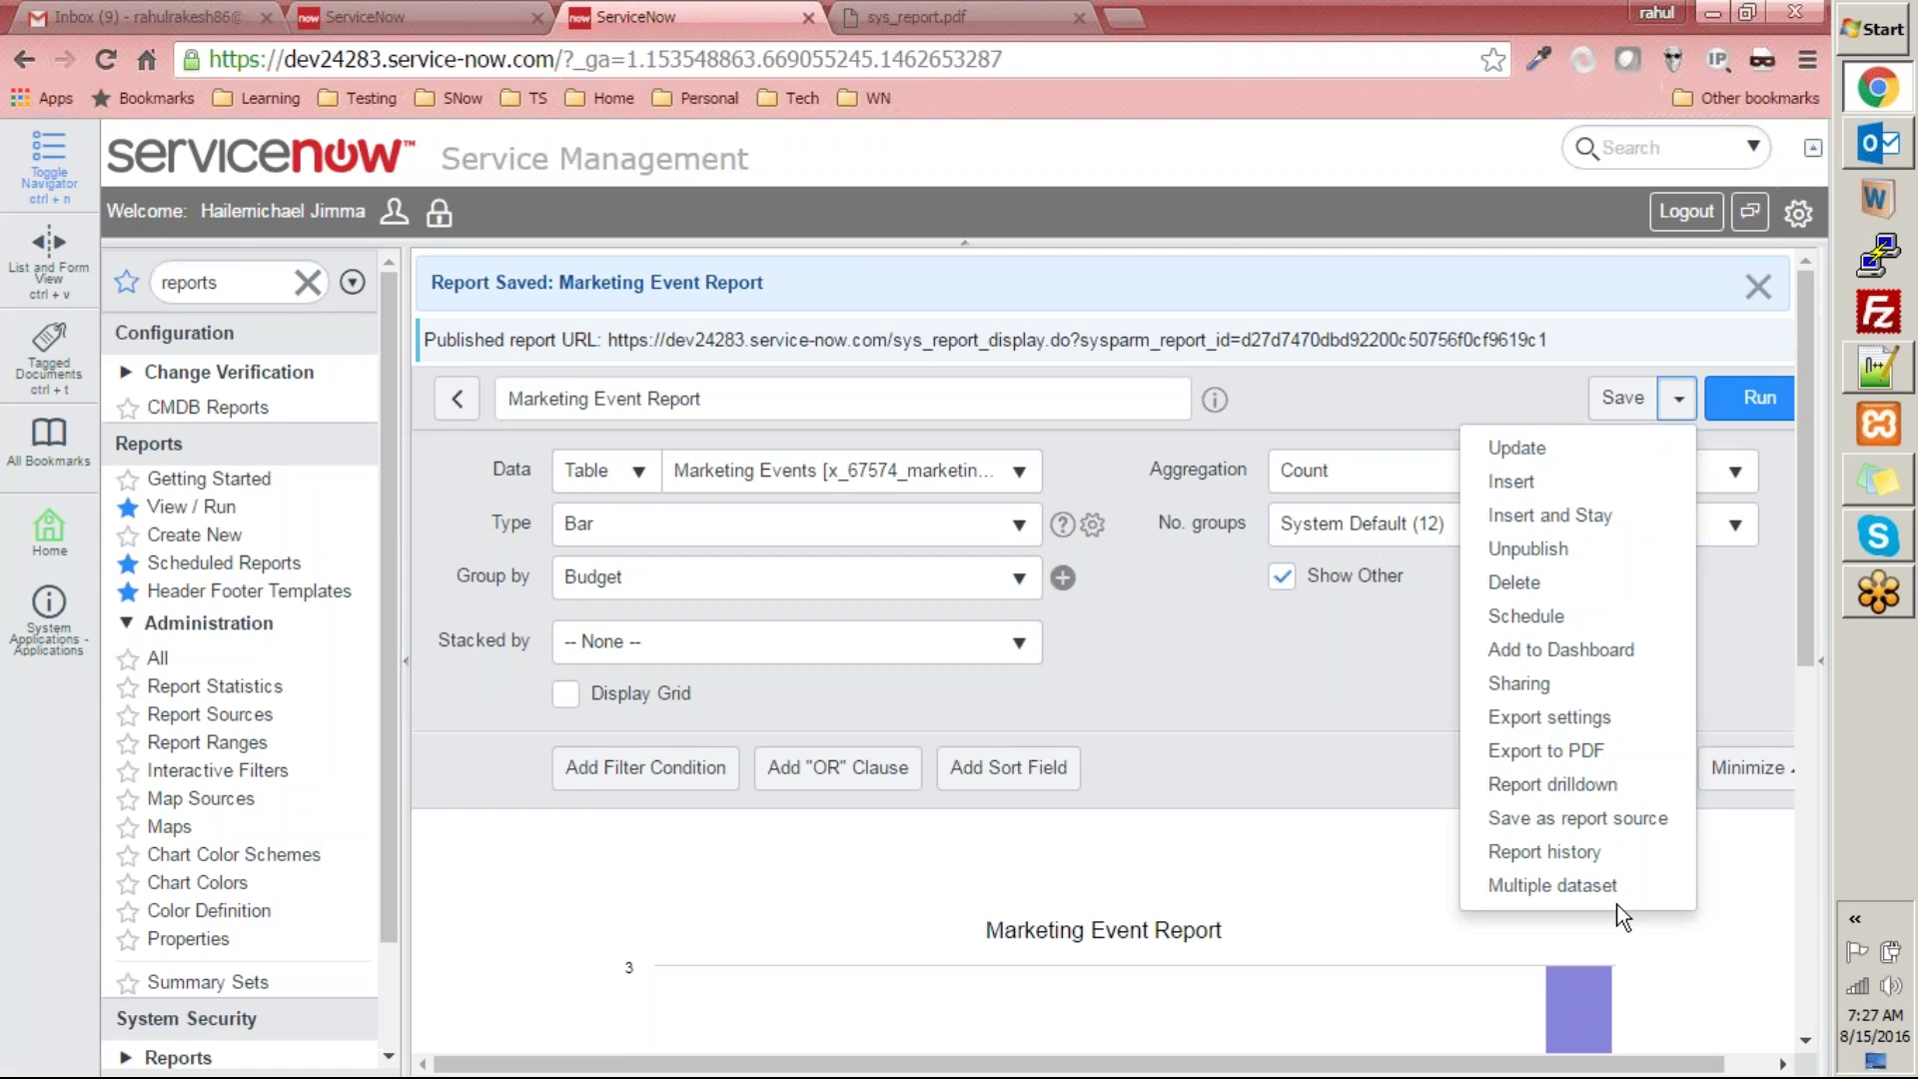
pyautogui.click(1619, 897)
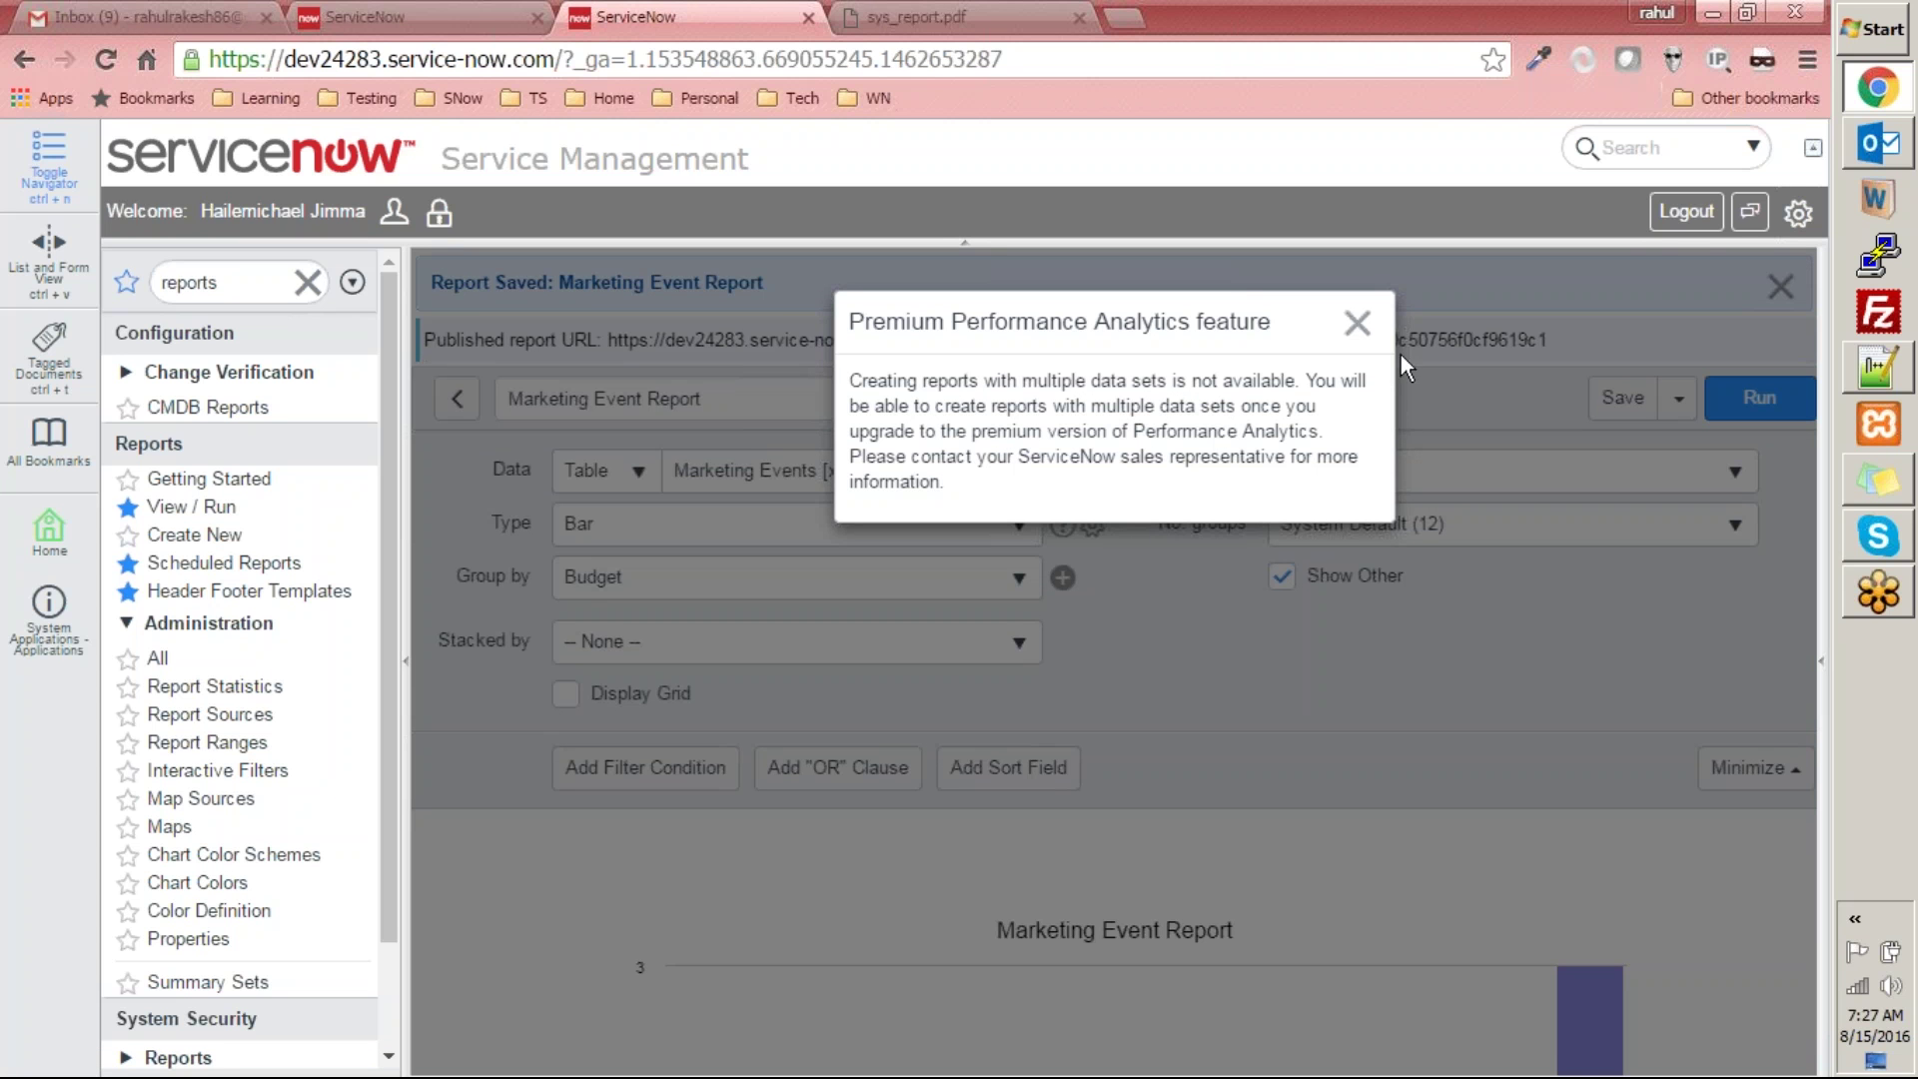
pyautogui.click(1358, 325)
pyautogui.scroll(-6, 1447, 730)
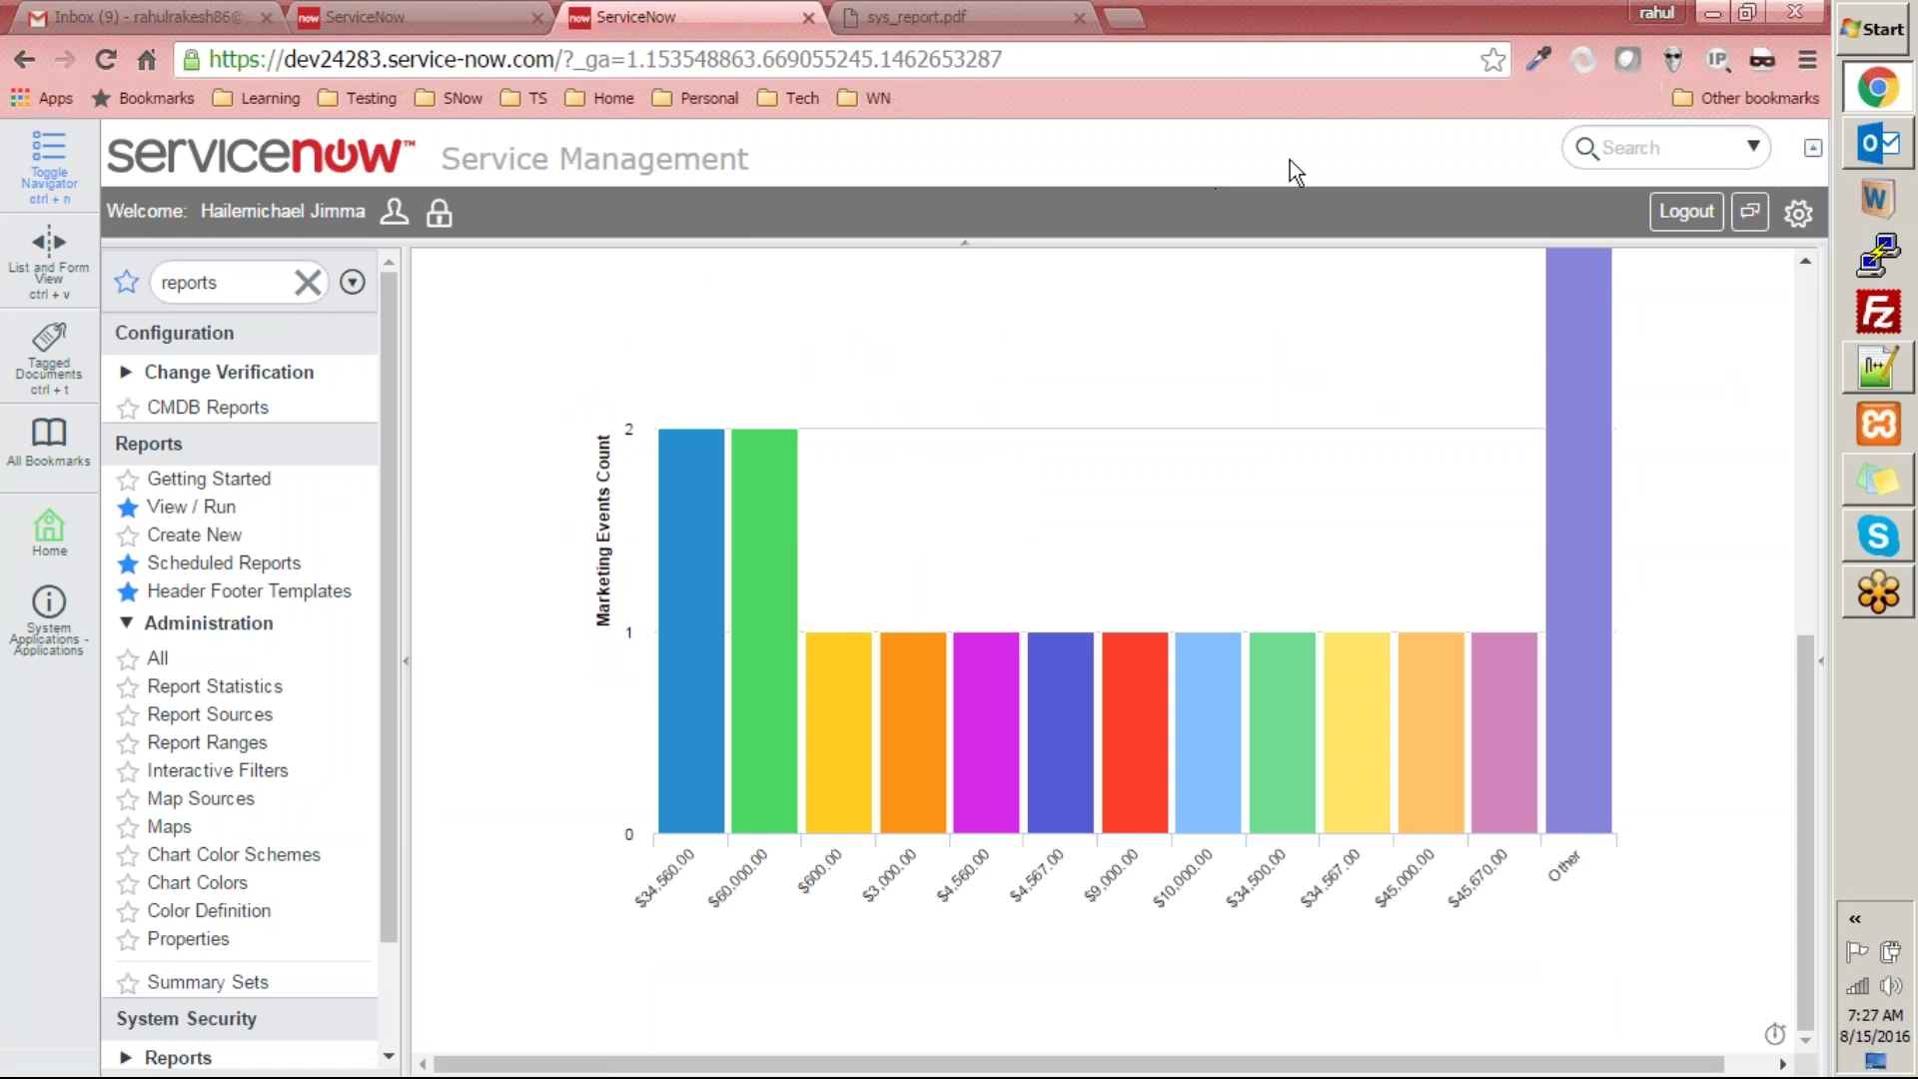
pyautogui.moveTo(1810, 677); pyautogui.dragTo(1820, 305)
# - Change the report type to List and run it, showing 17 marketing events grouped by Budget
pyautogui.moveTo(1816, 386); pyautogui.dragTo(1824, 271)
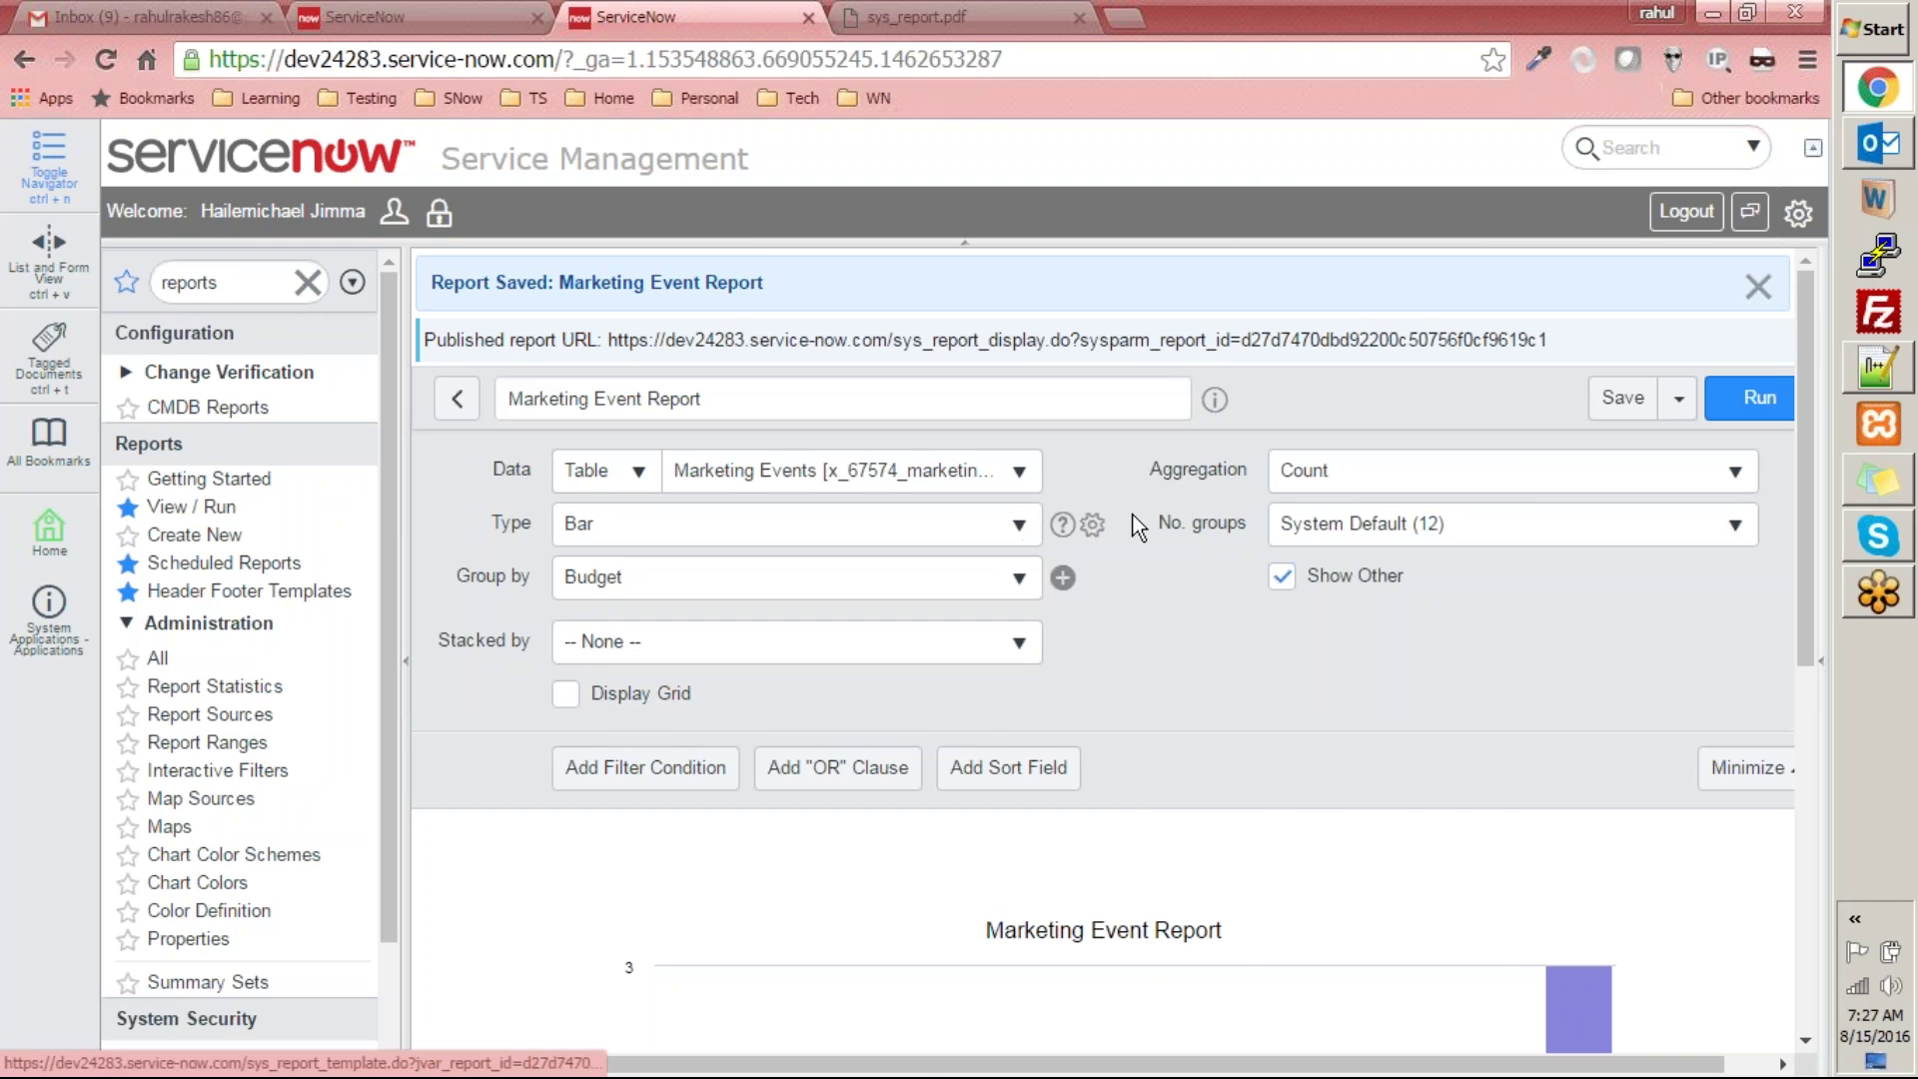
pyautogui.click(1090, 527)
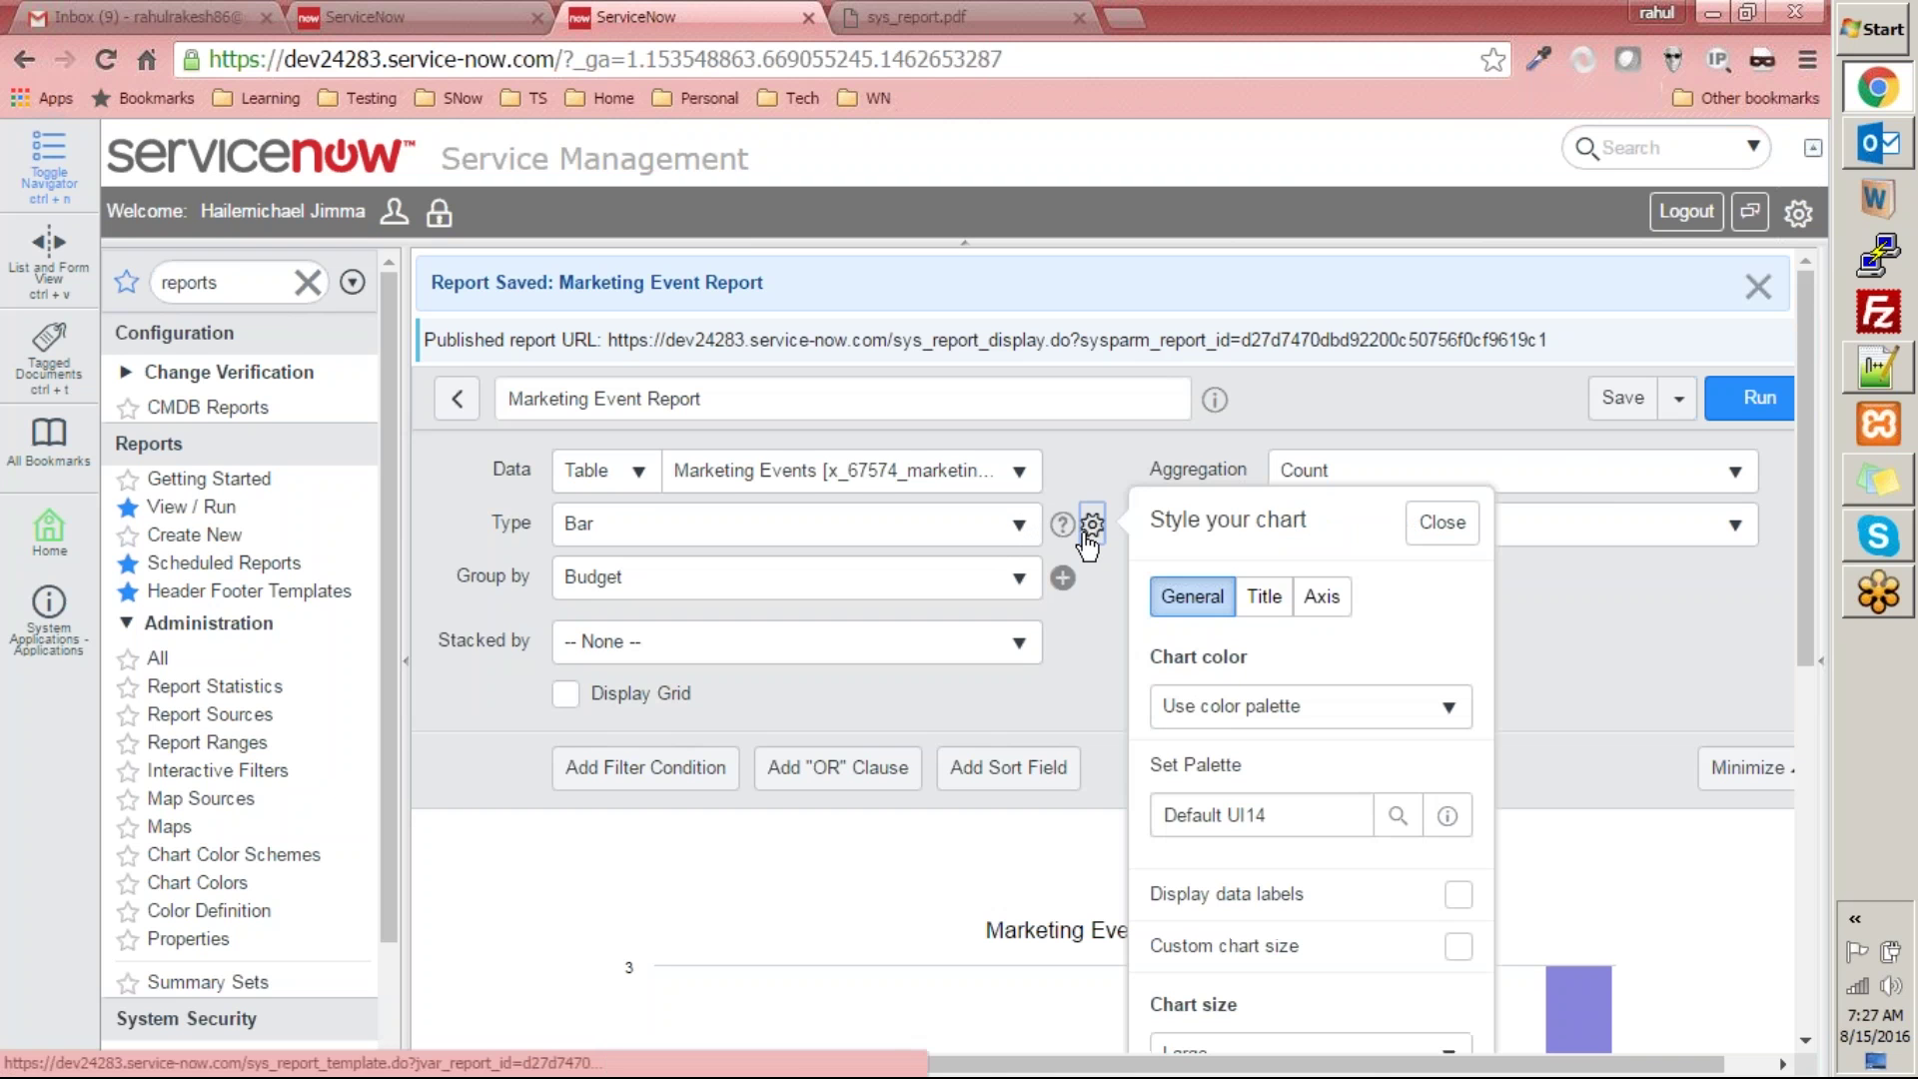
pyautogui.click(458, 578)
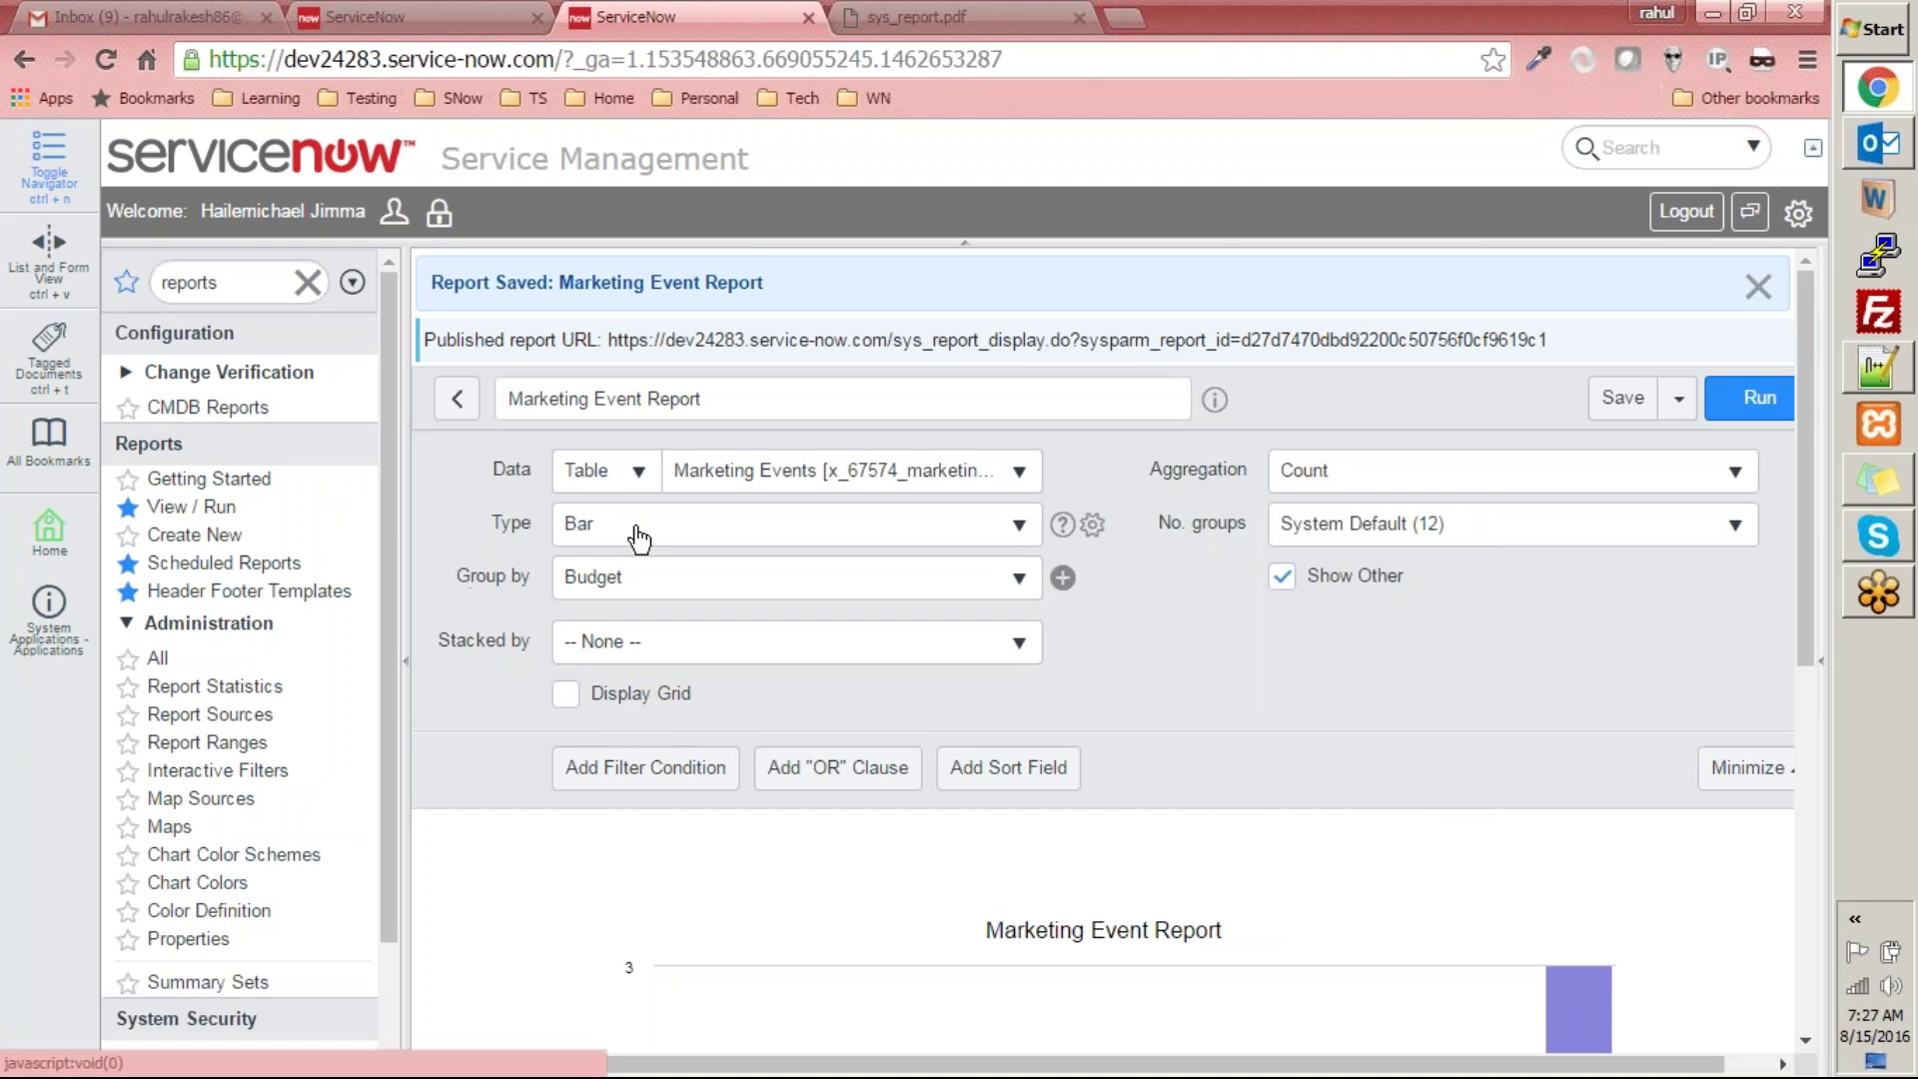
pyautogui.click(686, 533)
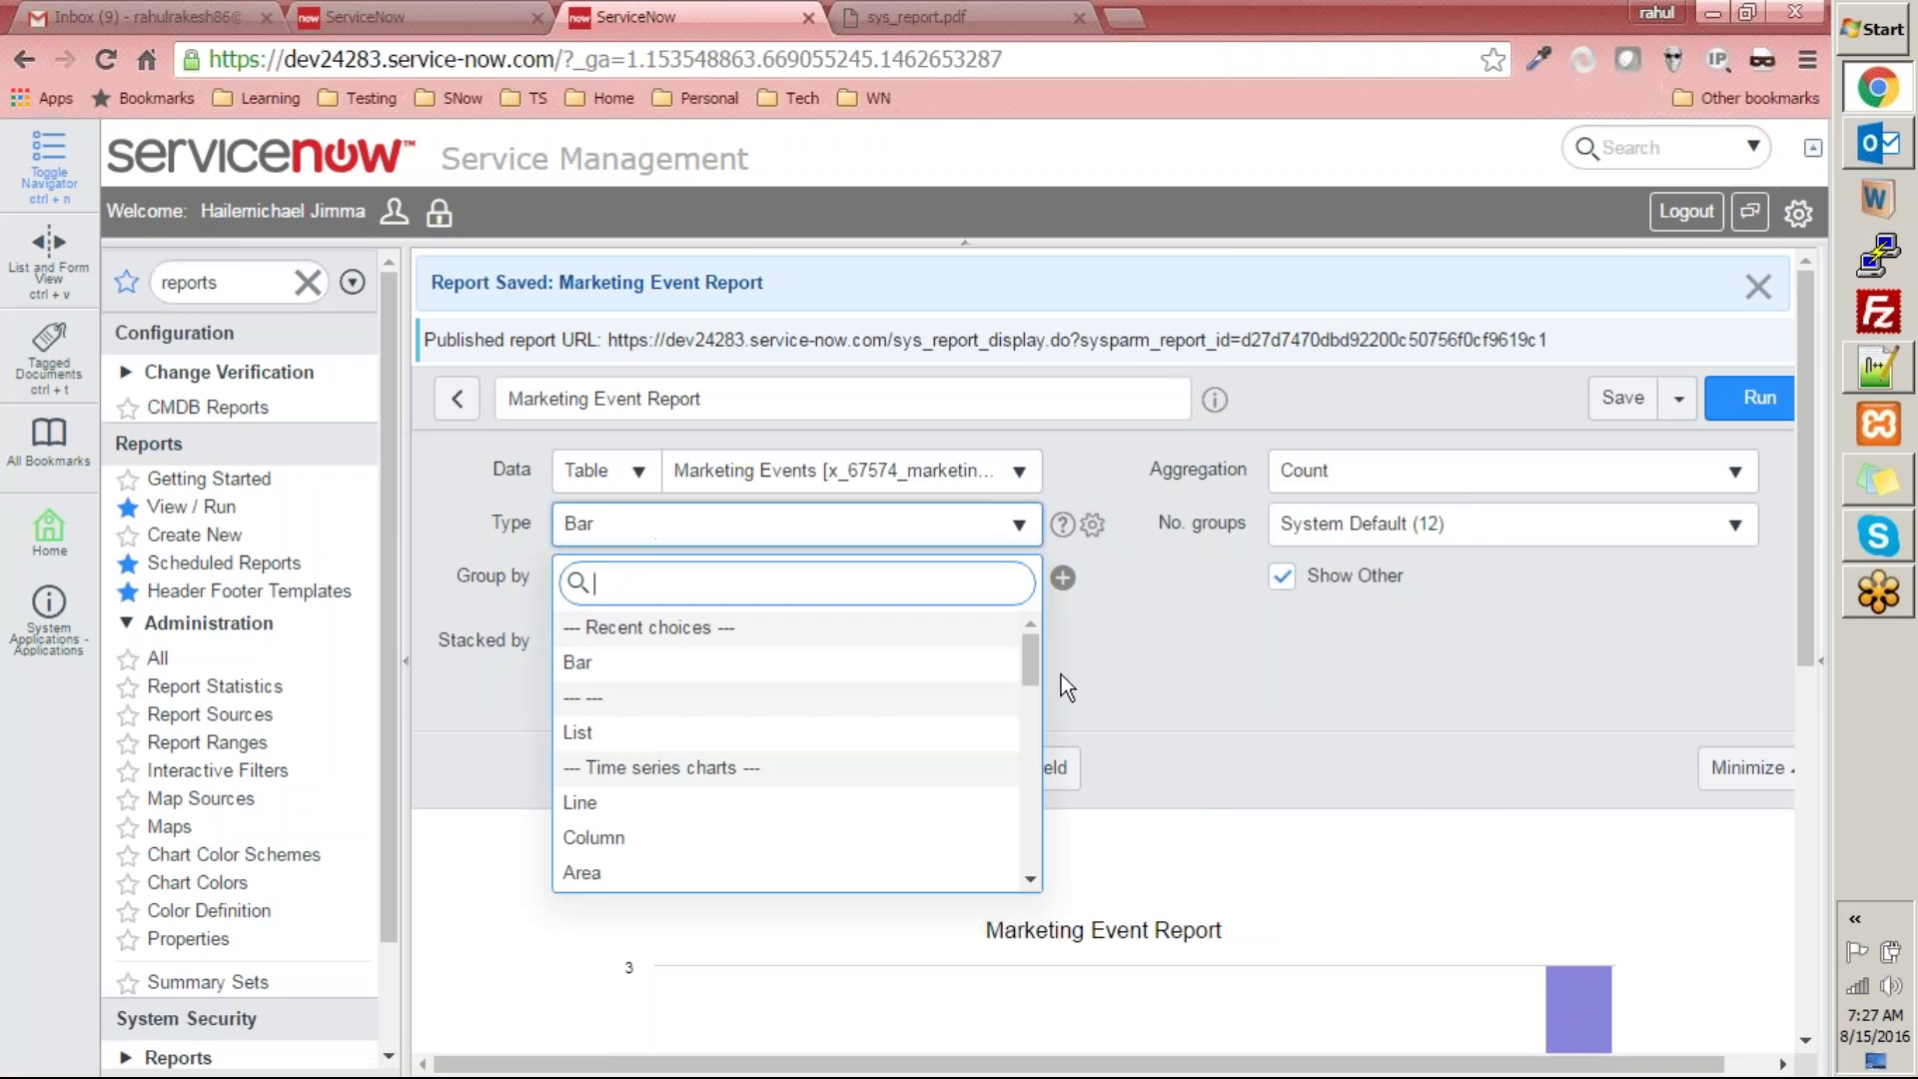
pyautogui.scroll(-15, 788, 690)
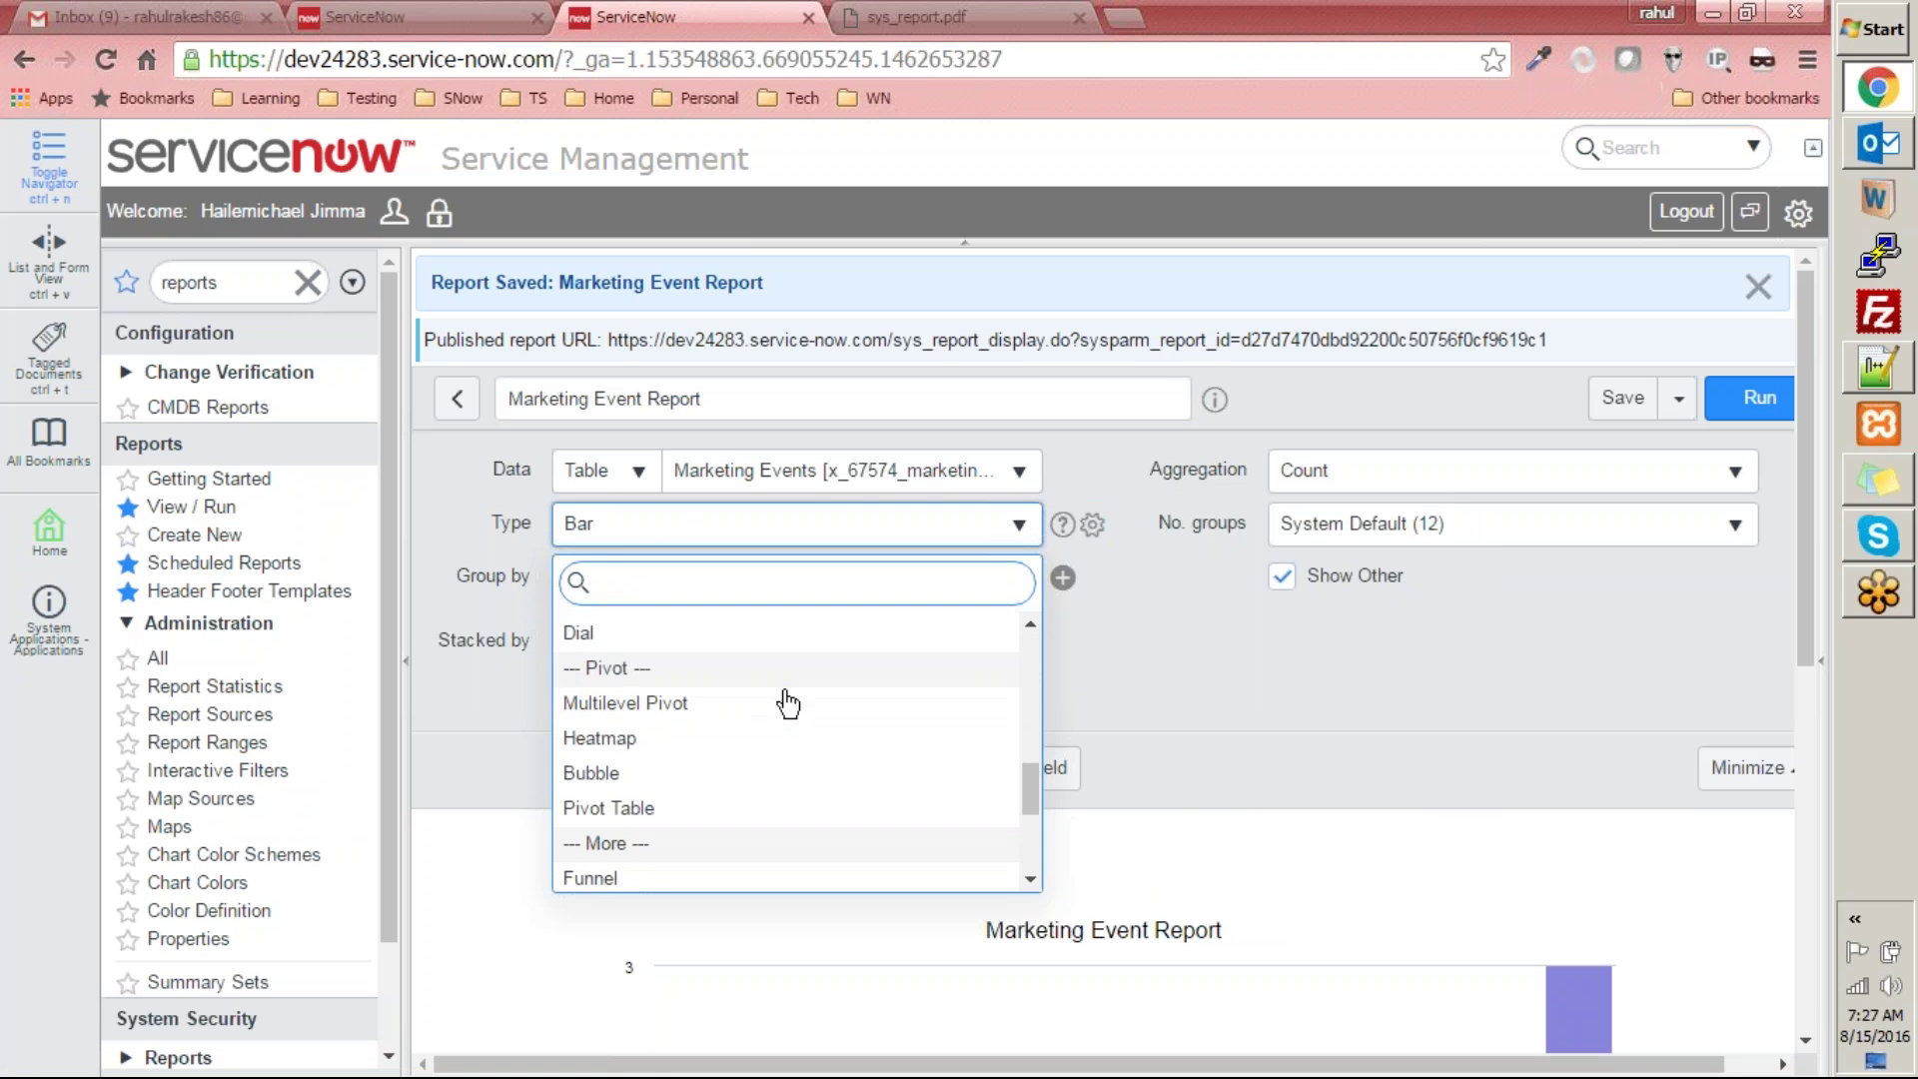
pyautogui.scroll(-2, 788, 704)
pyautogui.scroll(6, 850, 699)
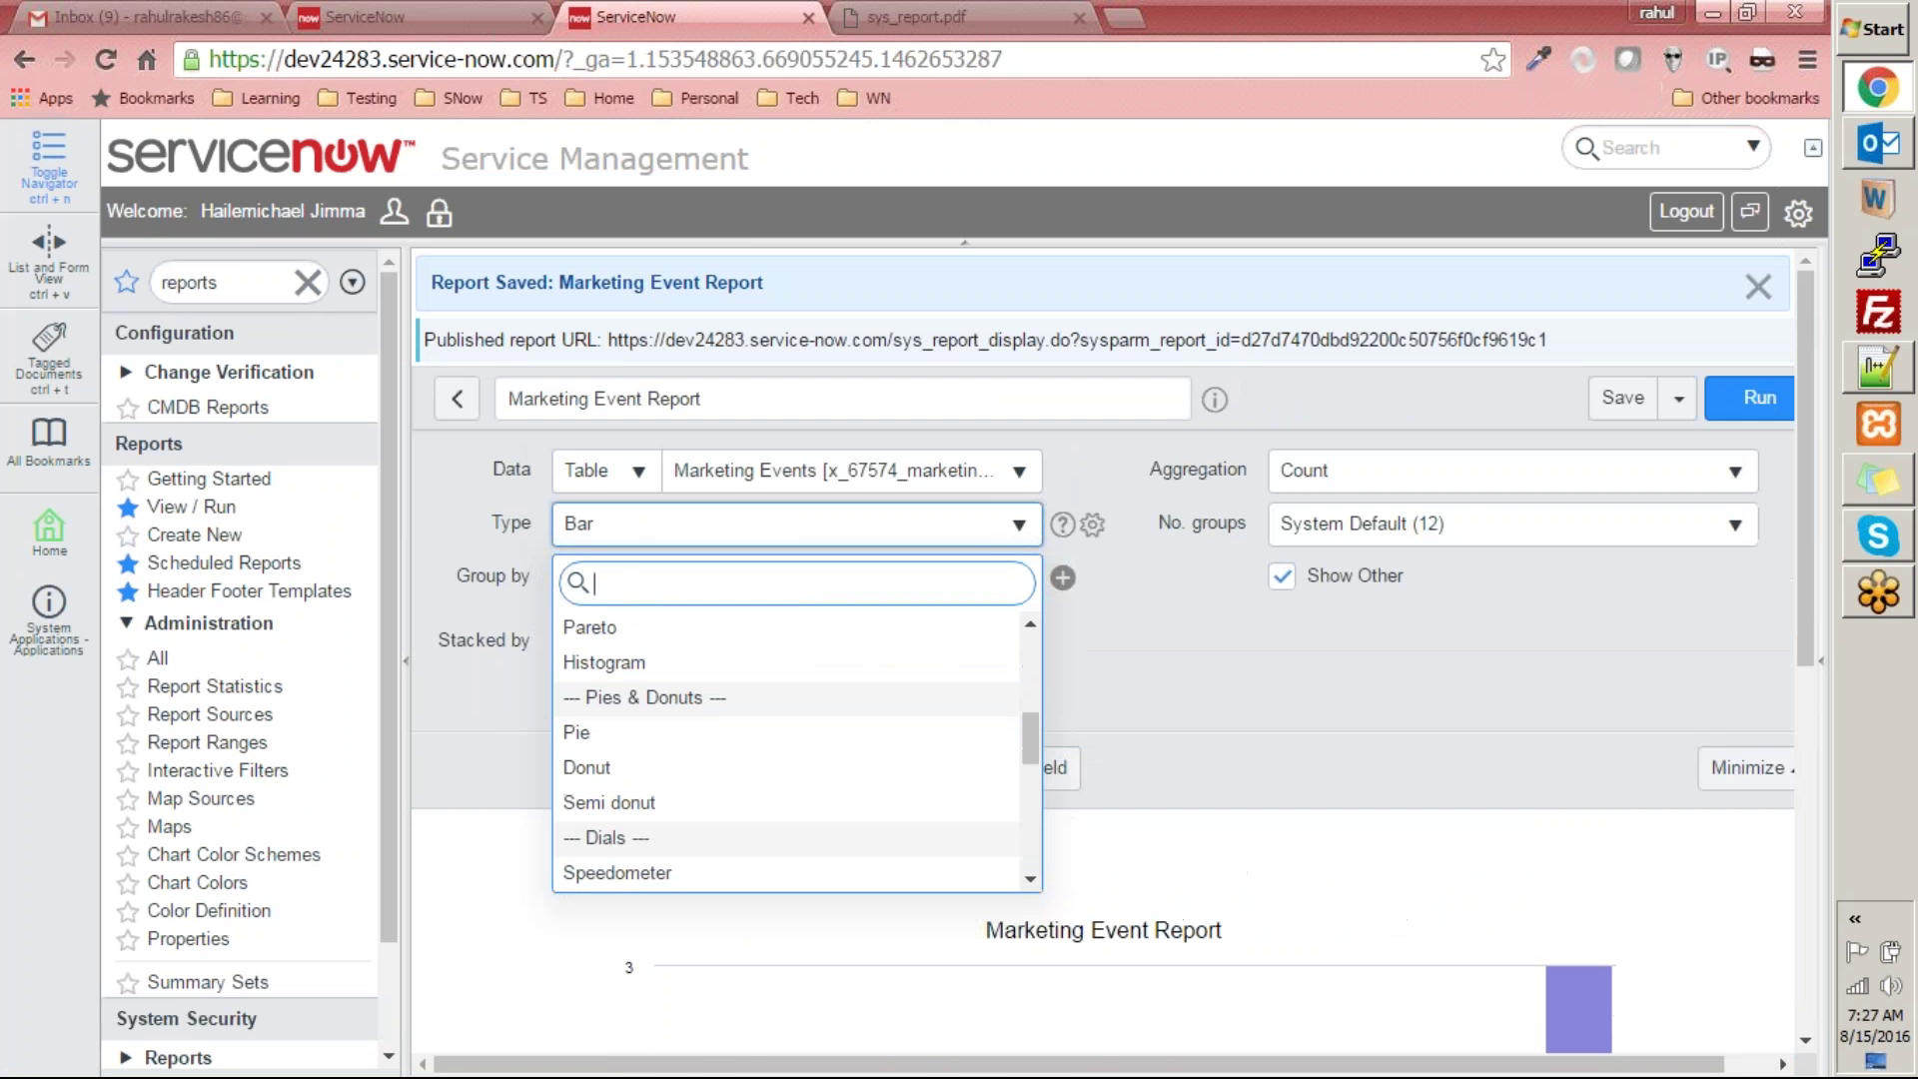
pyautogui.moveTo(1029, 711); pyautogui.dragTo(1065, 621)
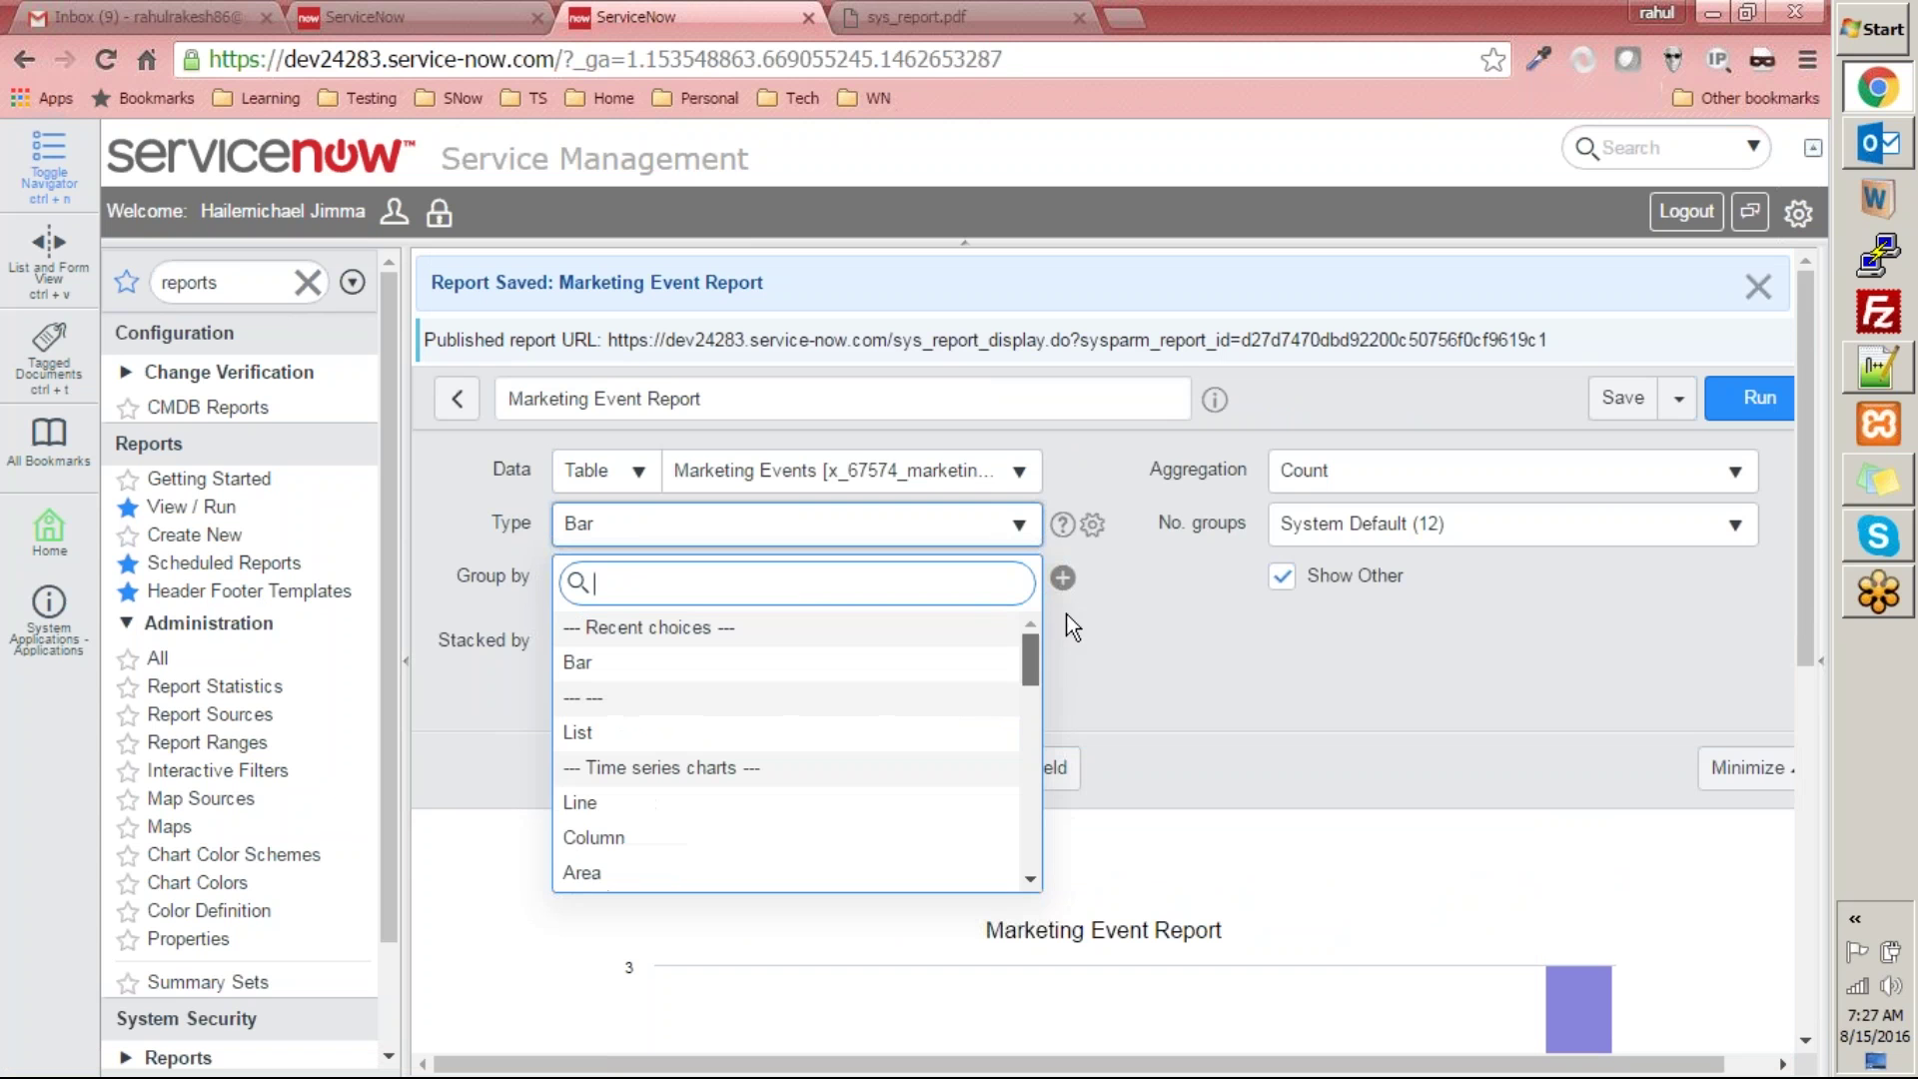
pyautogui.click(752, 732)
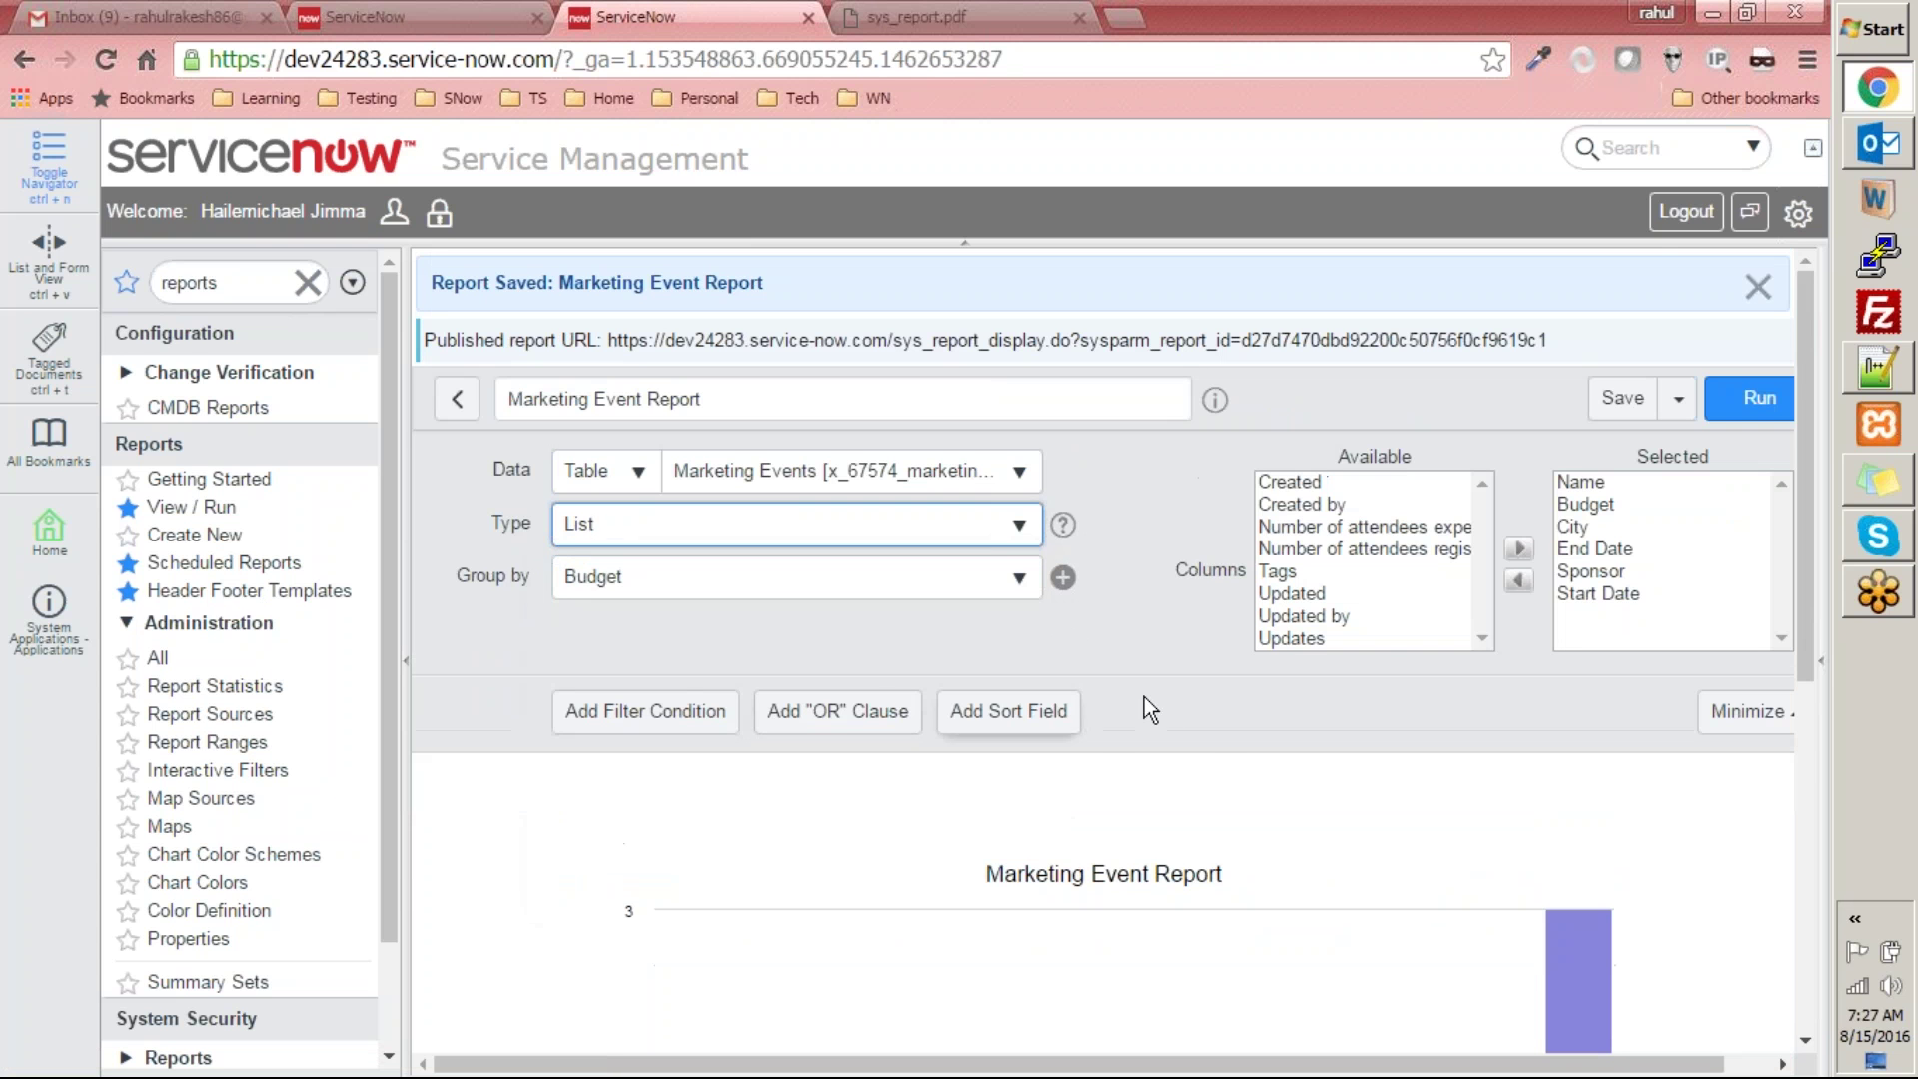
pyautogui.click(1738, 411)
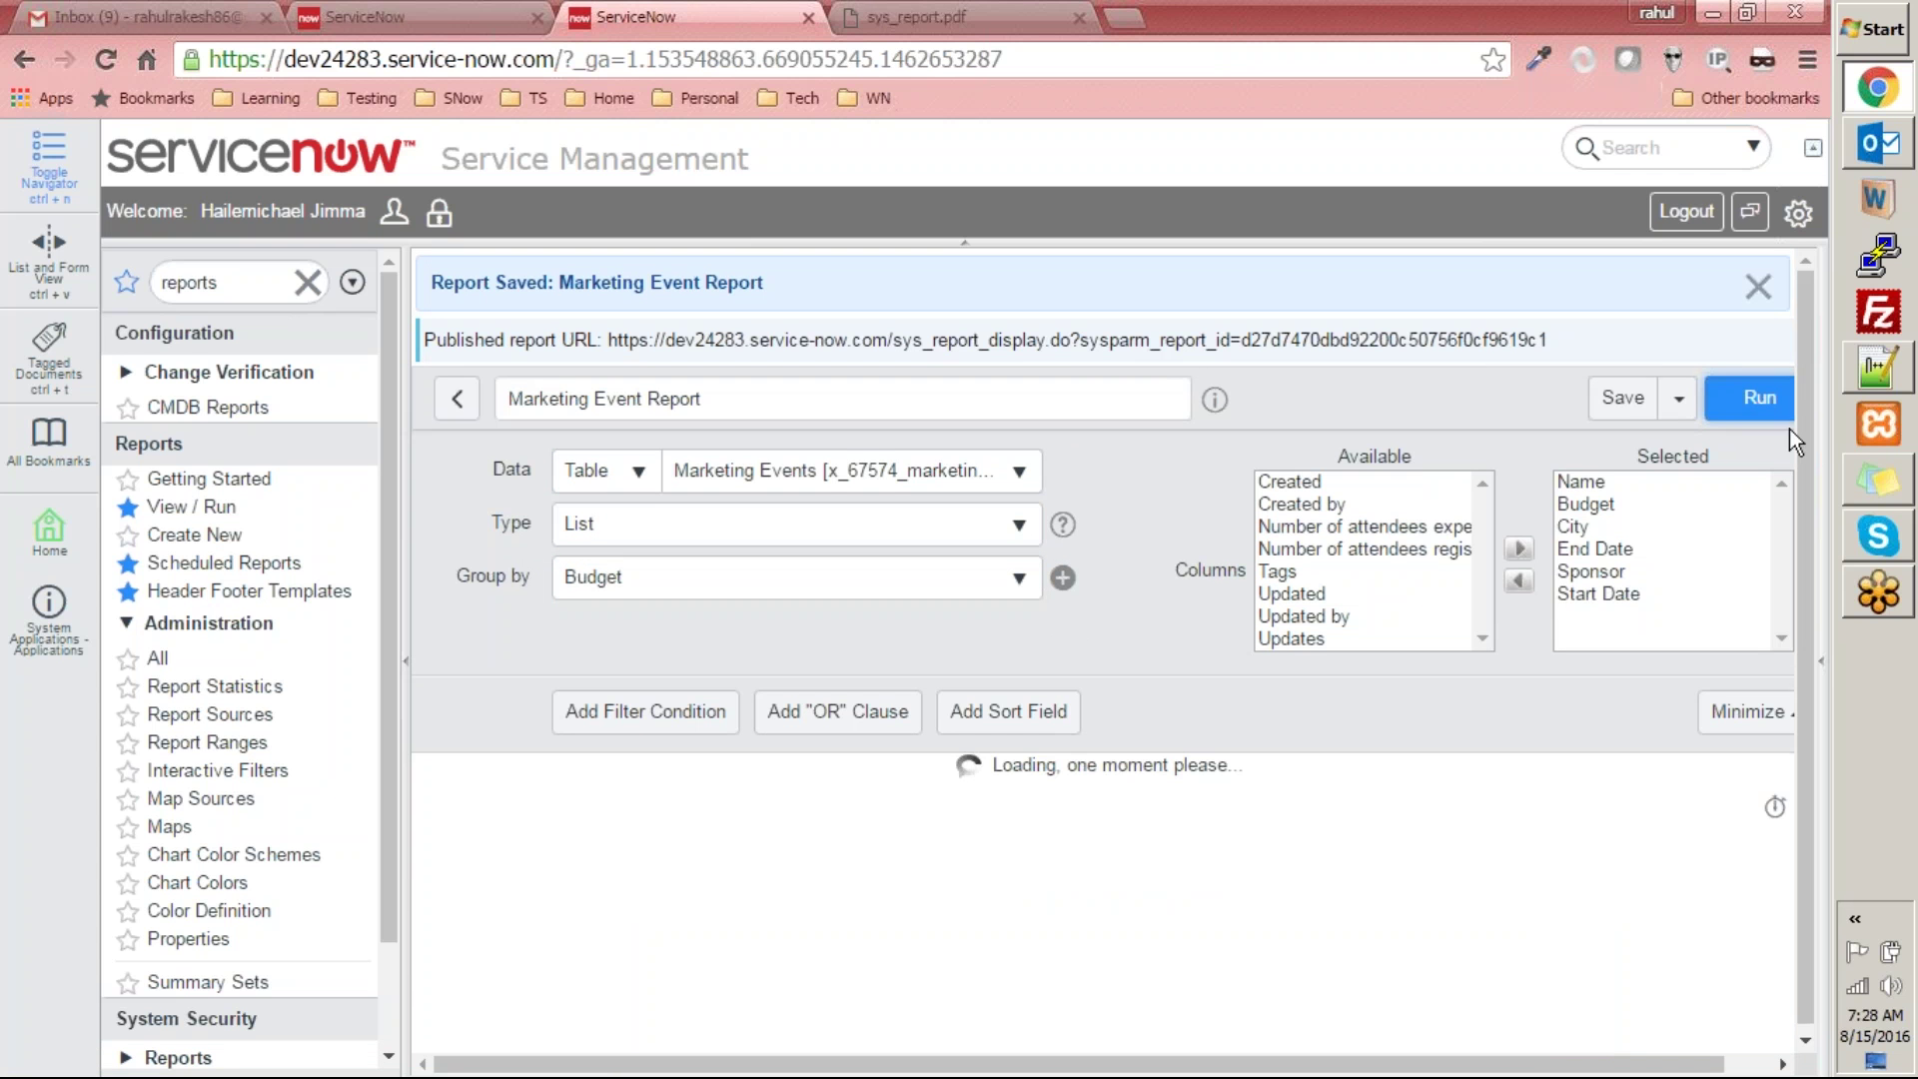
pyautogui.moveTo(1814, 434); pyautogui.dragTo(1836, 390)
# - Switch the report type to Line and run it to view the line chart
pyautogui.click(825, 527)
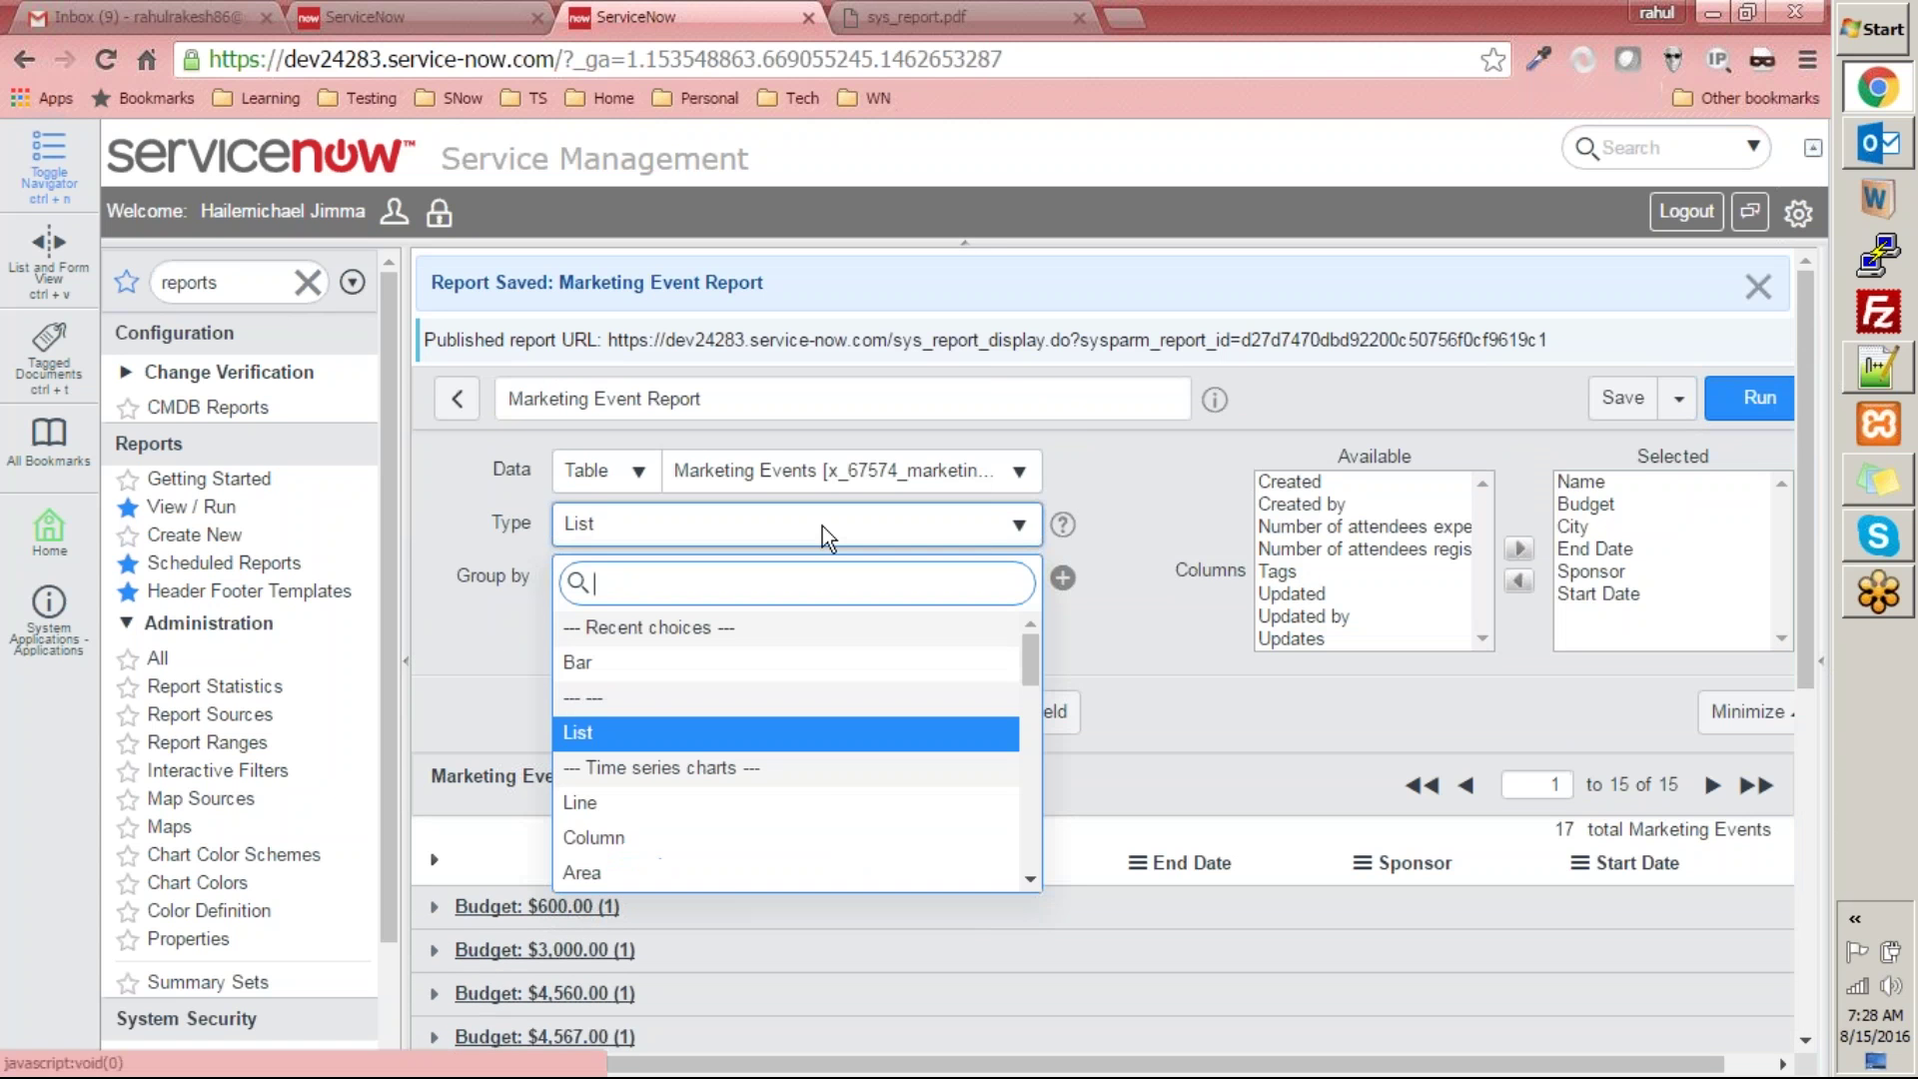
pyautogui.click(825, 799)
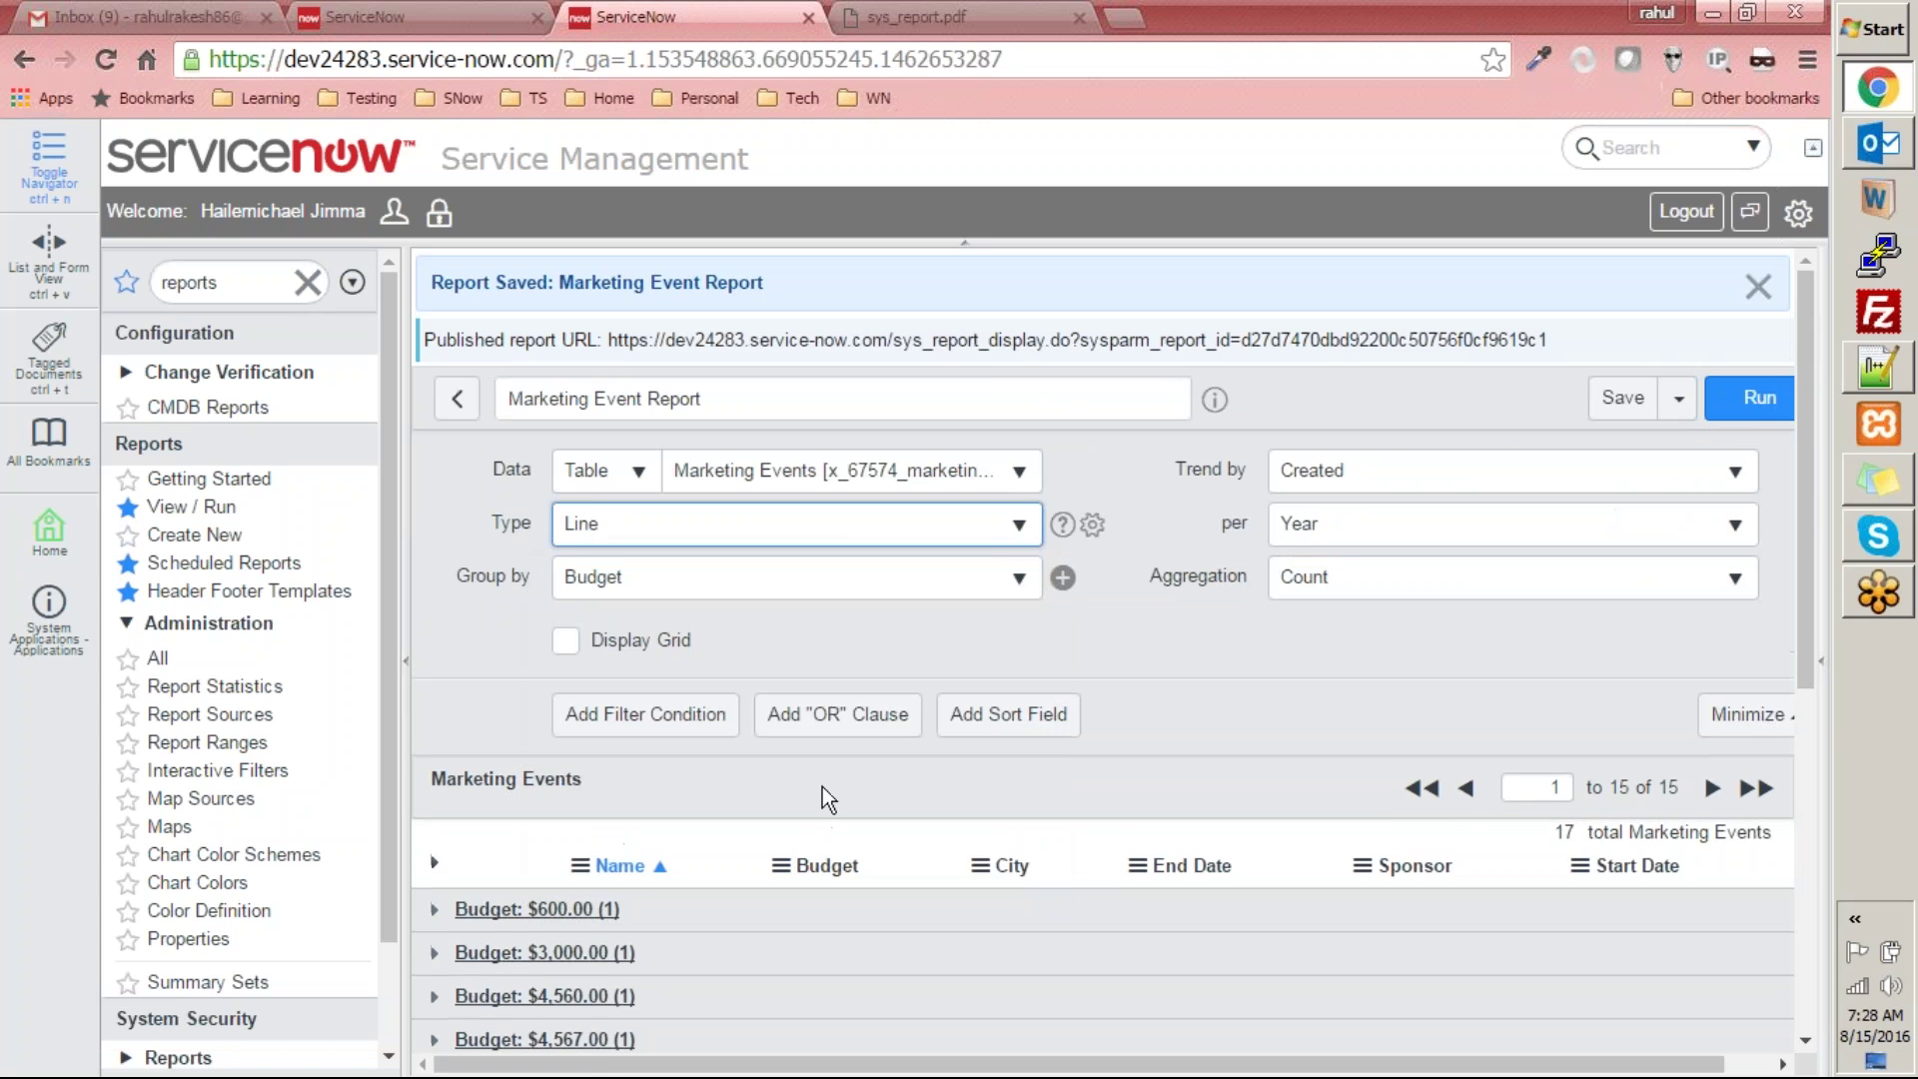
pyautogui.click(1755, 402)
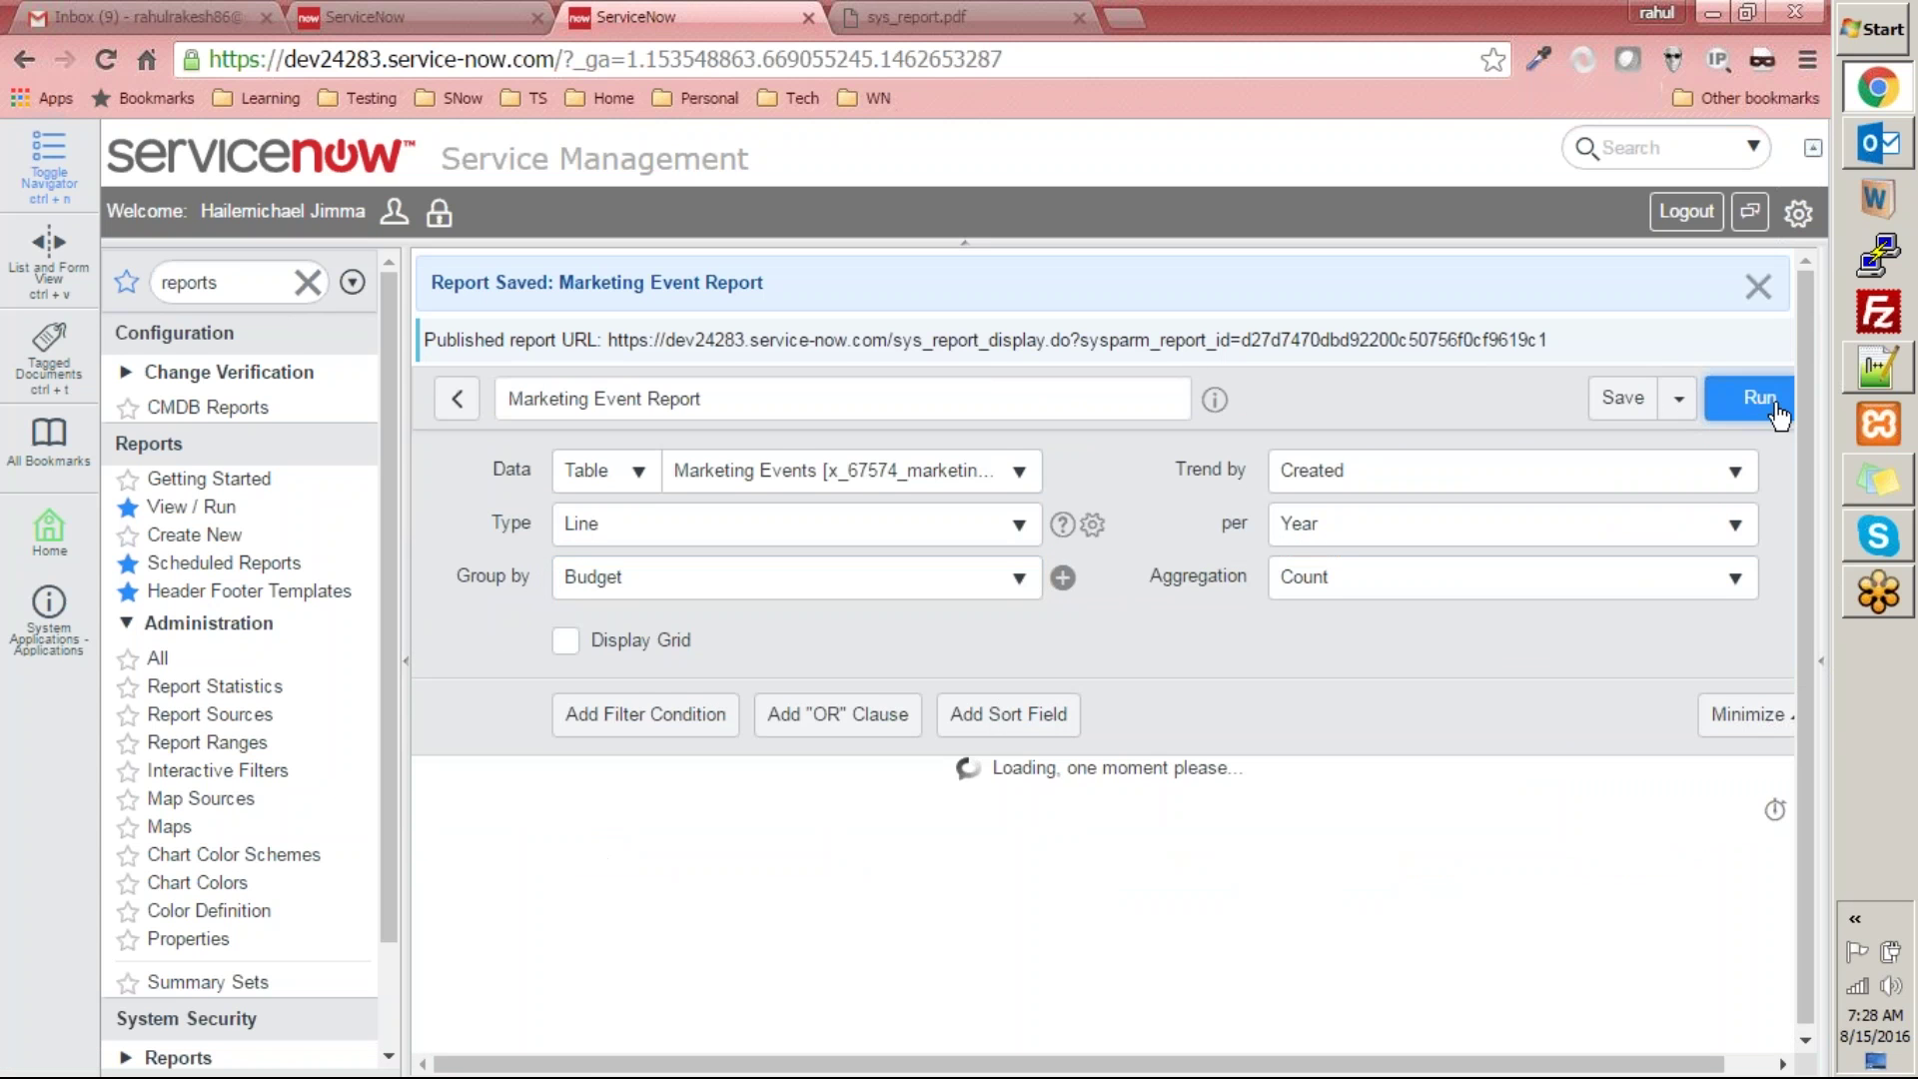
pyautogui.moveTo(1802, 435); pyautogui.dragTo(1826, 783)
pyautogui.moveTo(1179, 418)
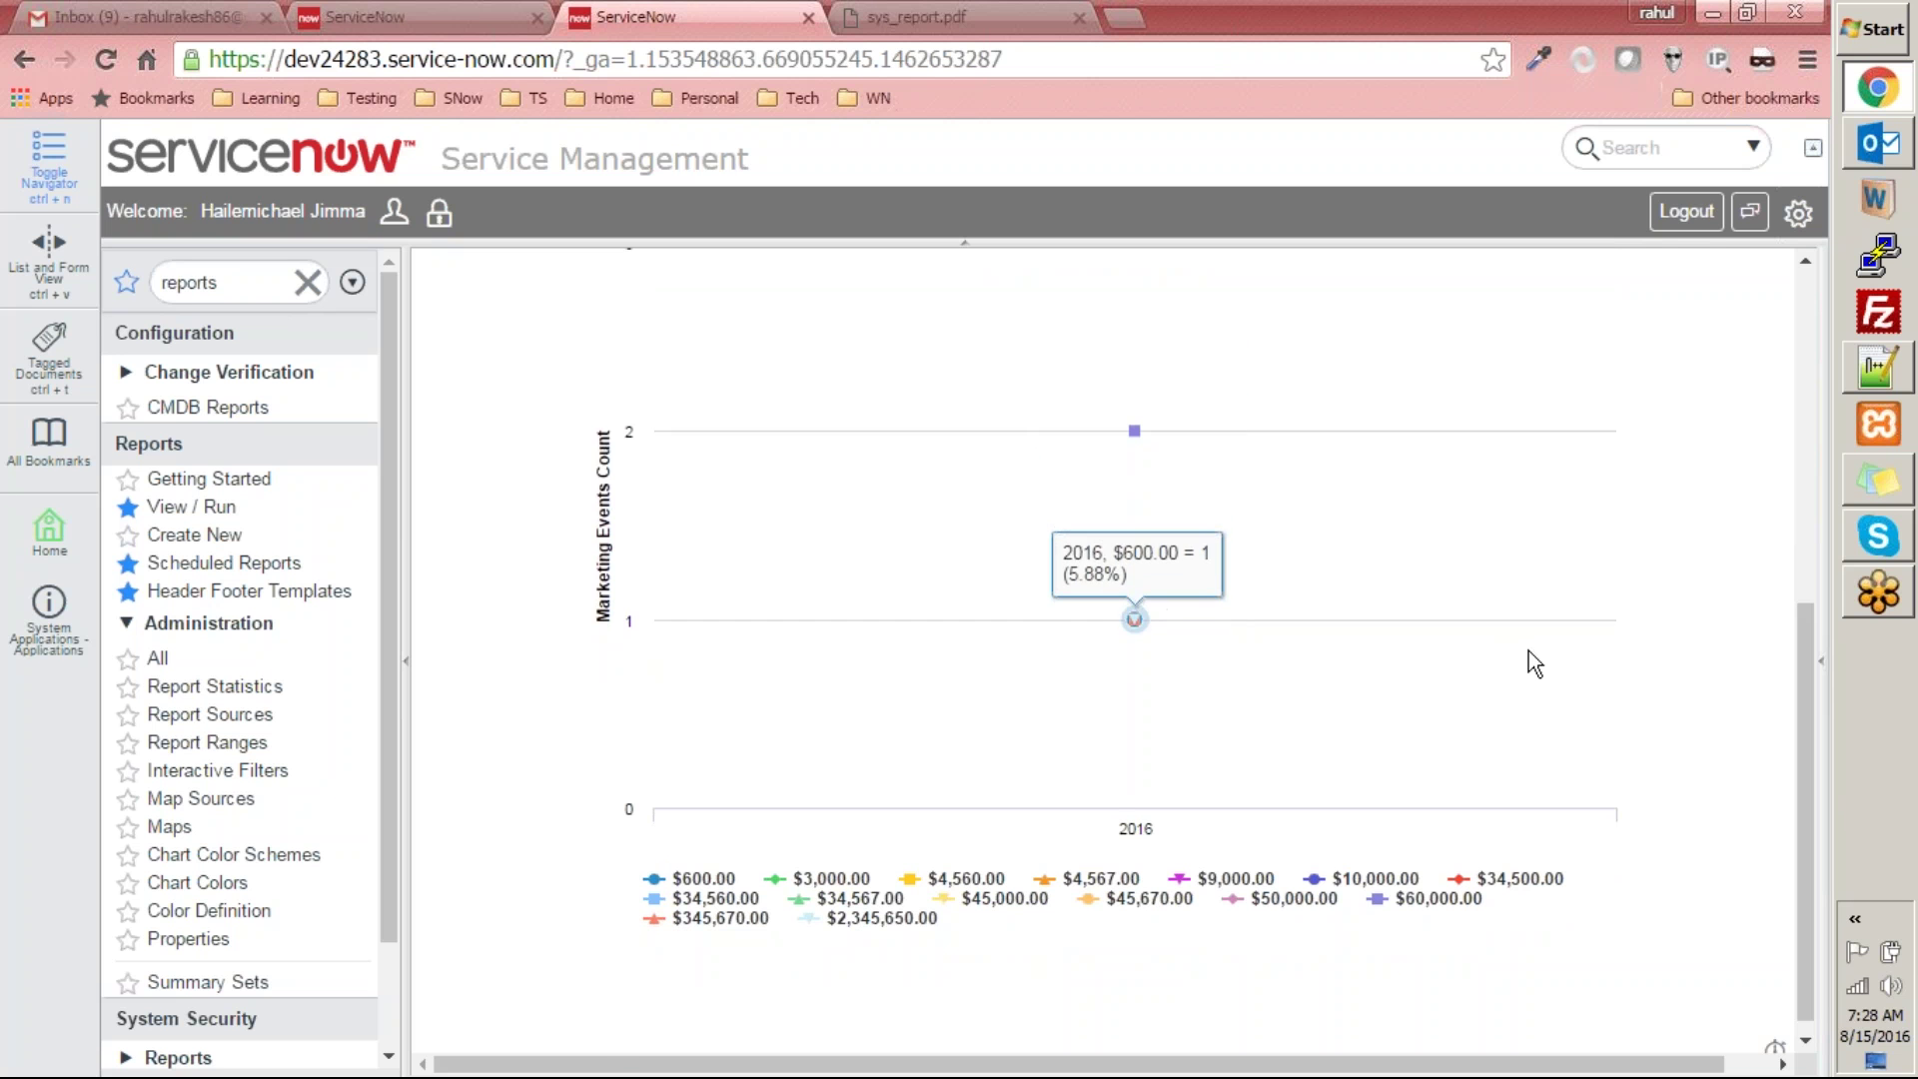
pyautogui.scroll(10, 1816, 668)
# - Switch the report type to Column and run it to view the column chart
pyautogui.click(789, 524)
pyautogui.click(699, 839)
pyautogui.click(1755, 405)
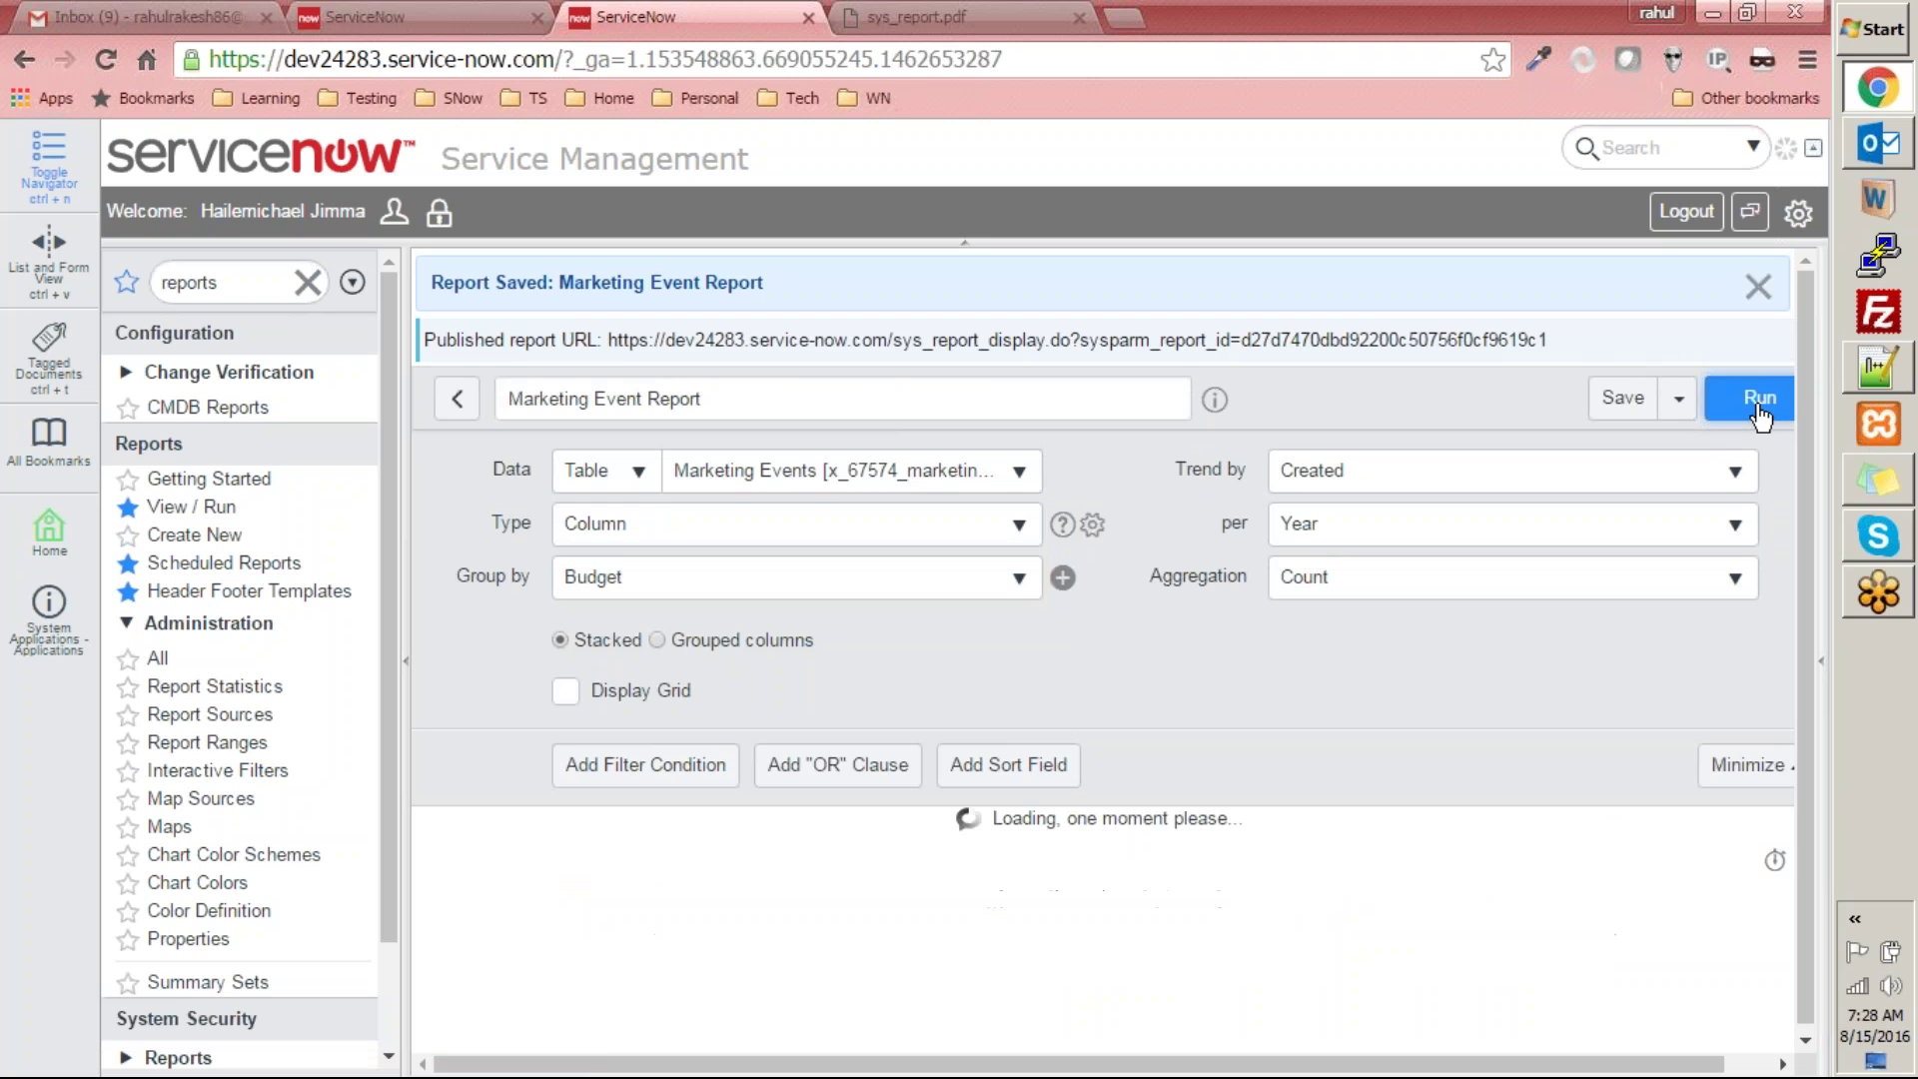
pyautogui.moveTo(1816, 470); pyautogui.dragTo(1796, 771)
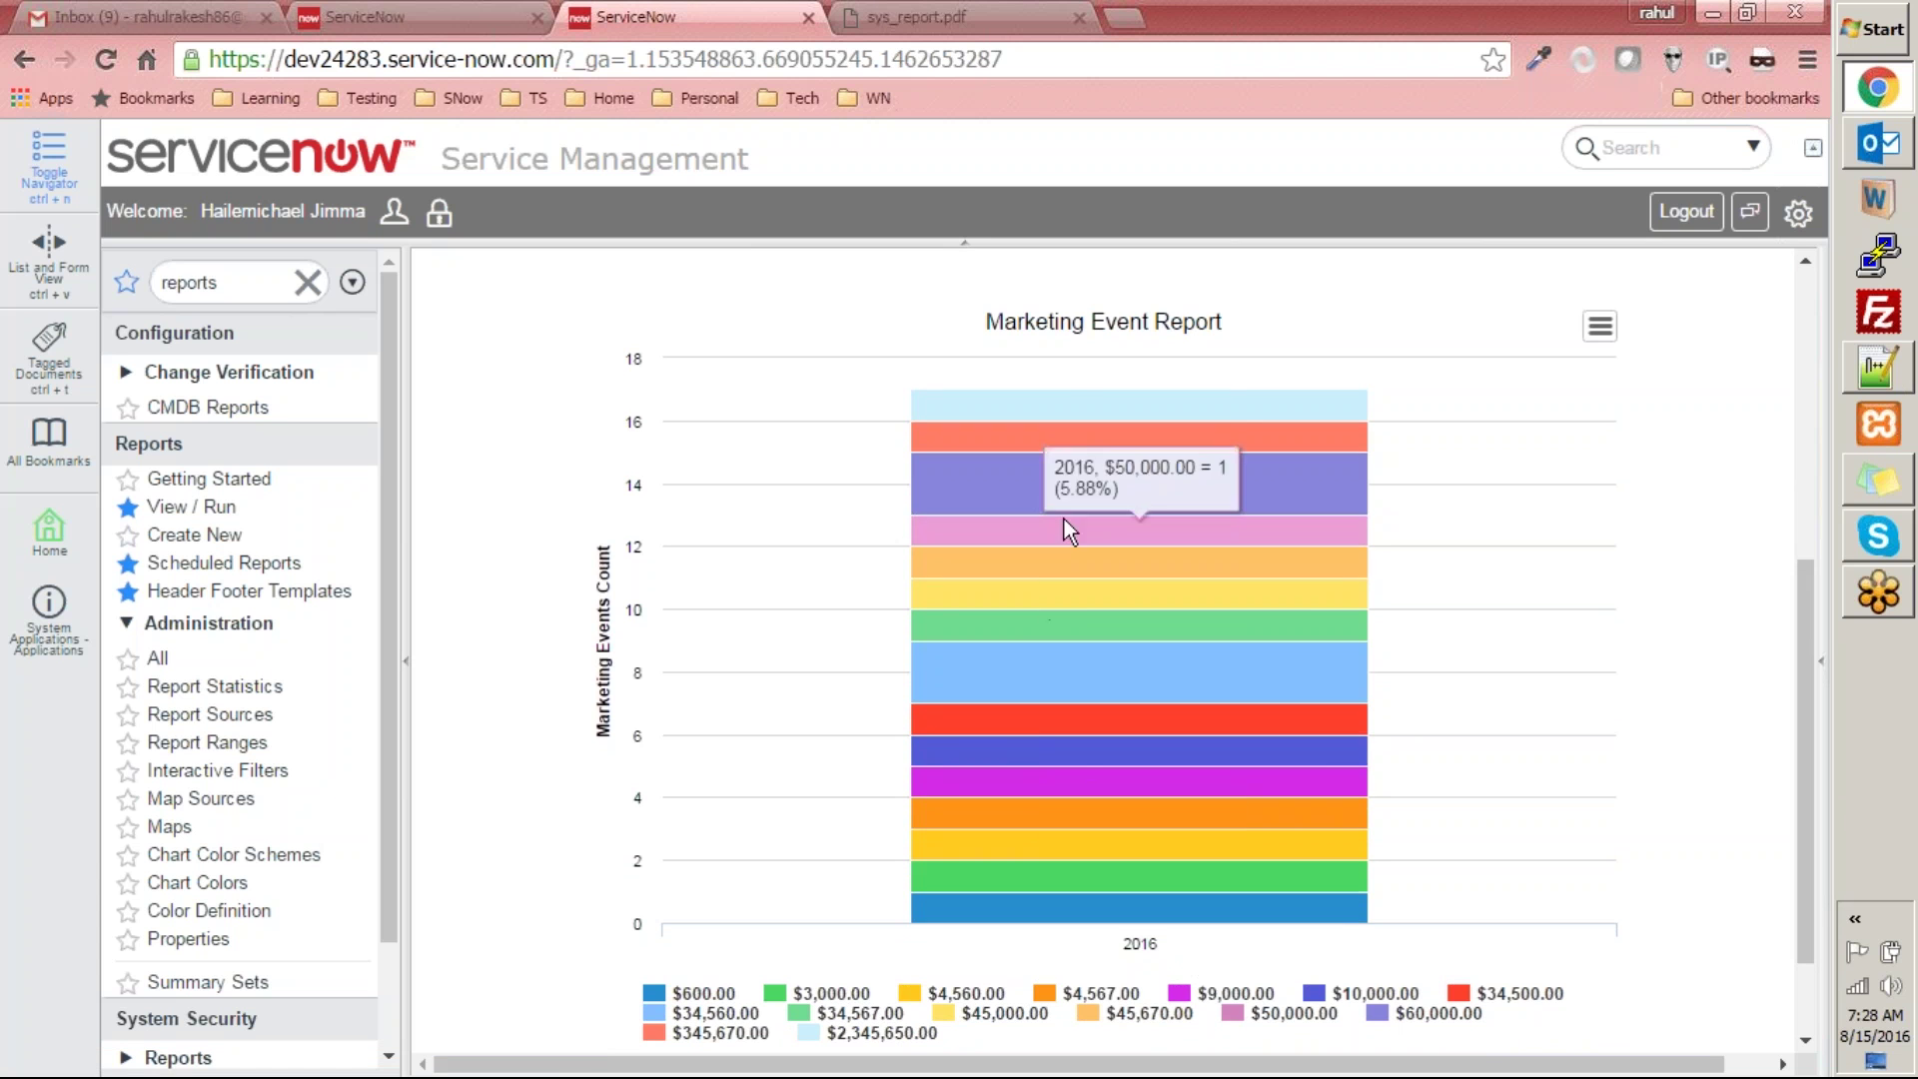
pyautogui.moveTo(1811, 694); pyautogui.dragTo(1810, 400)
# - Switch to an Area chart and run it, showing 2016 event counts per Budget
pyautogui.click(755, 522)
pyautogui.click(728, 869)
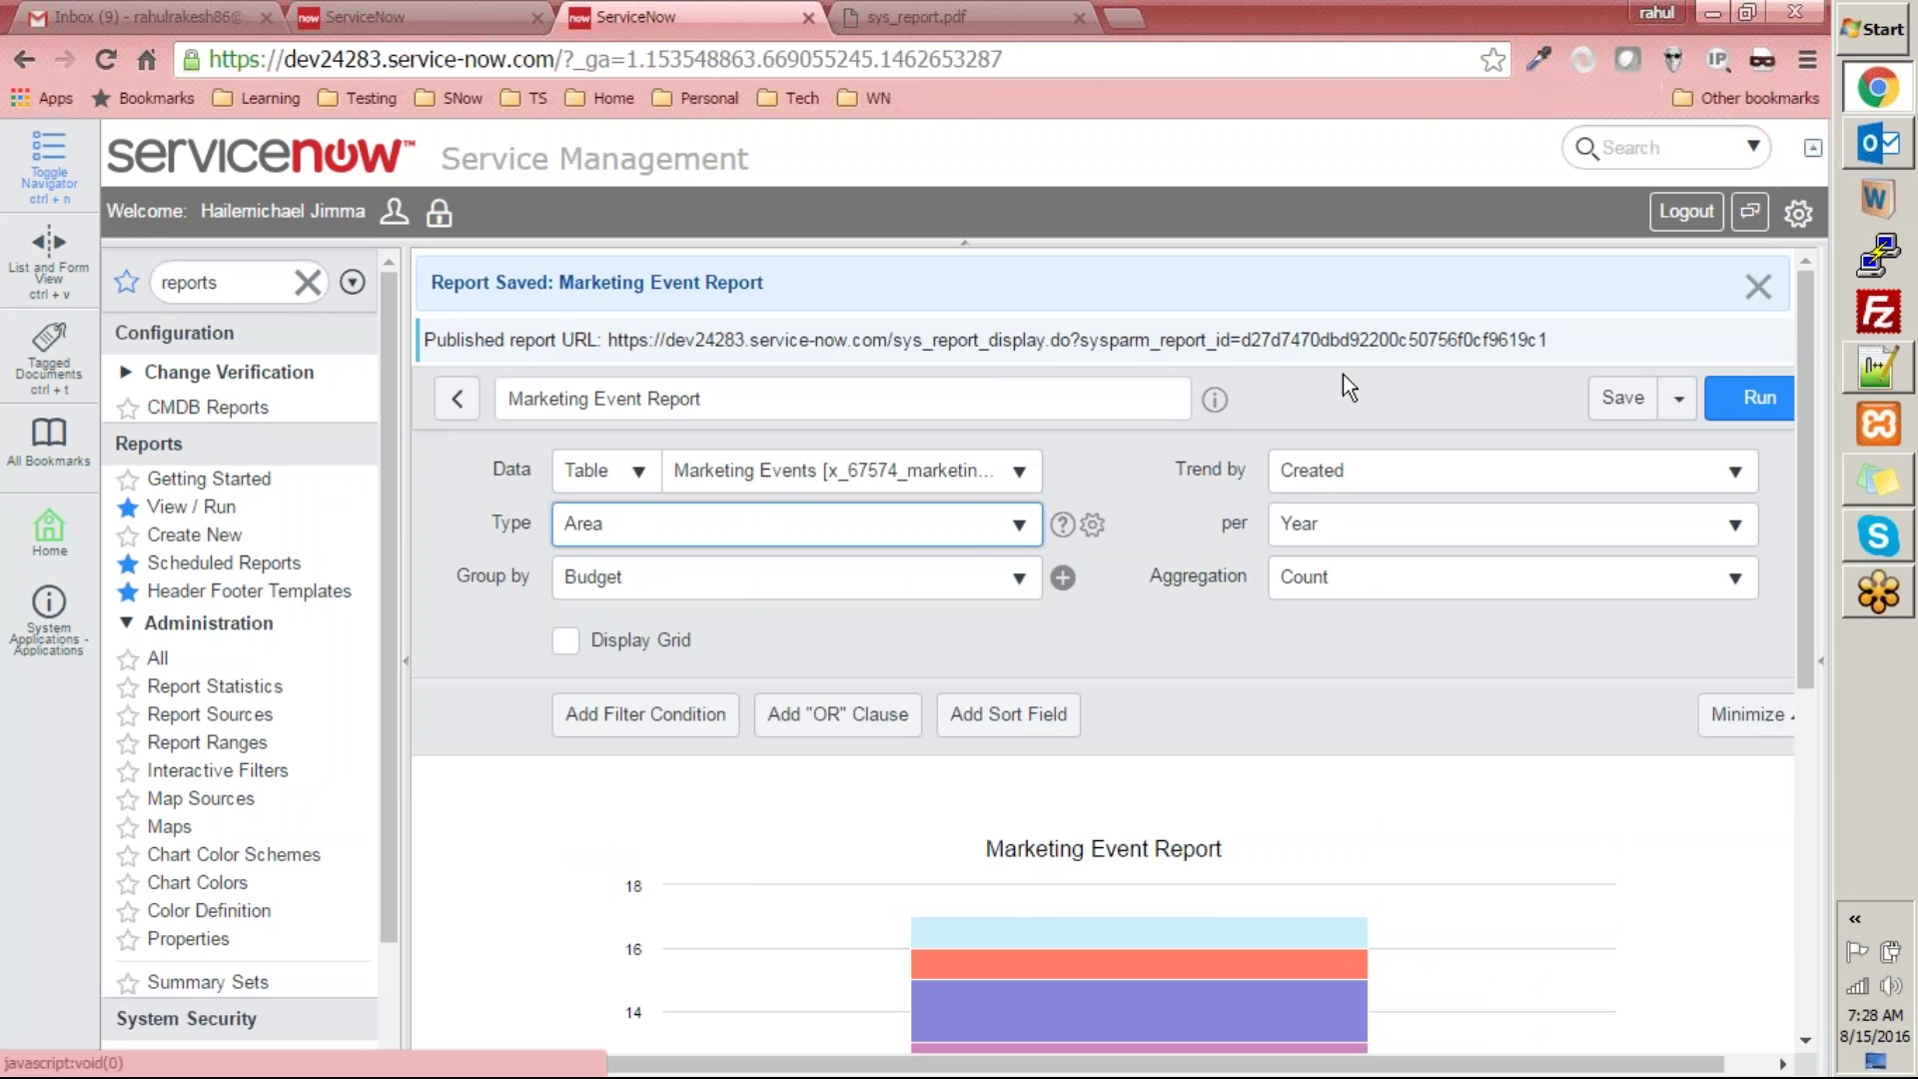
pyautogui.click(1743, 392)
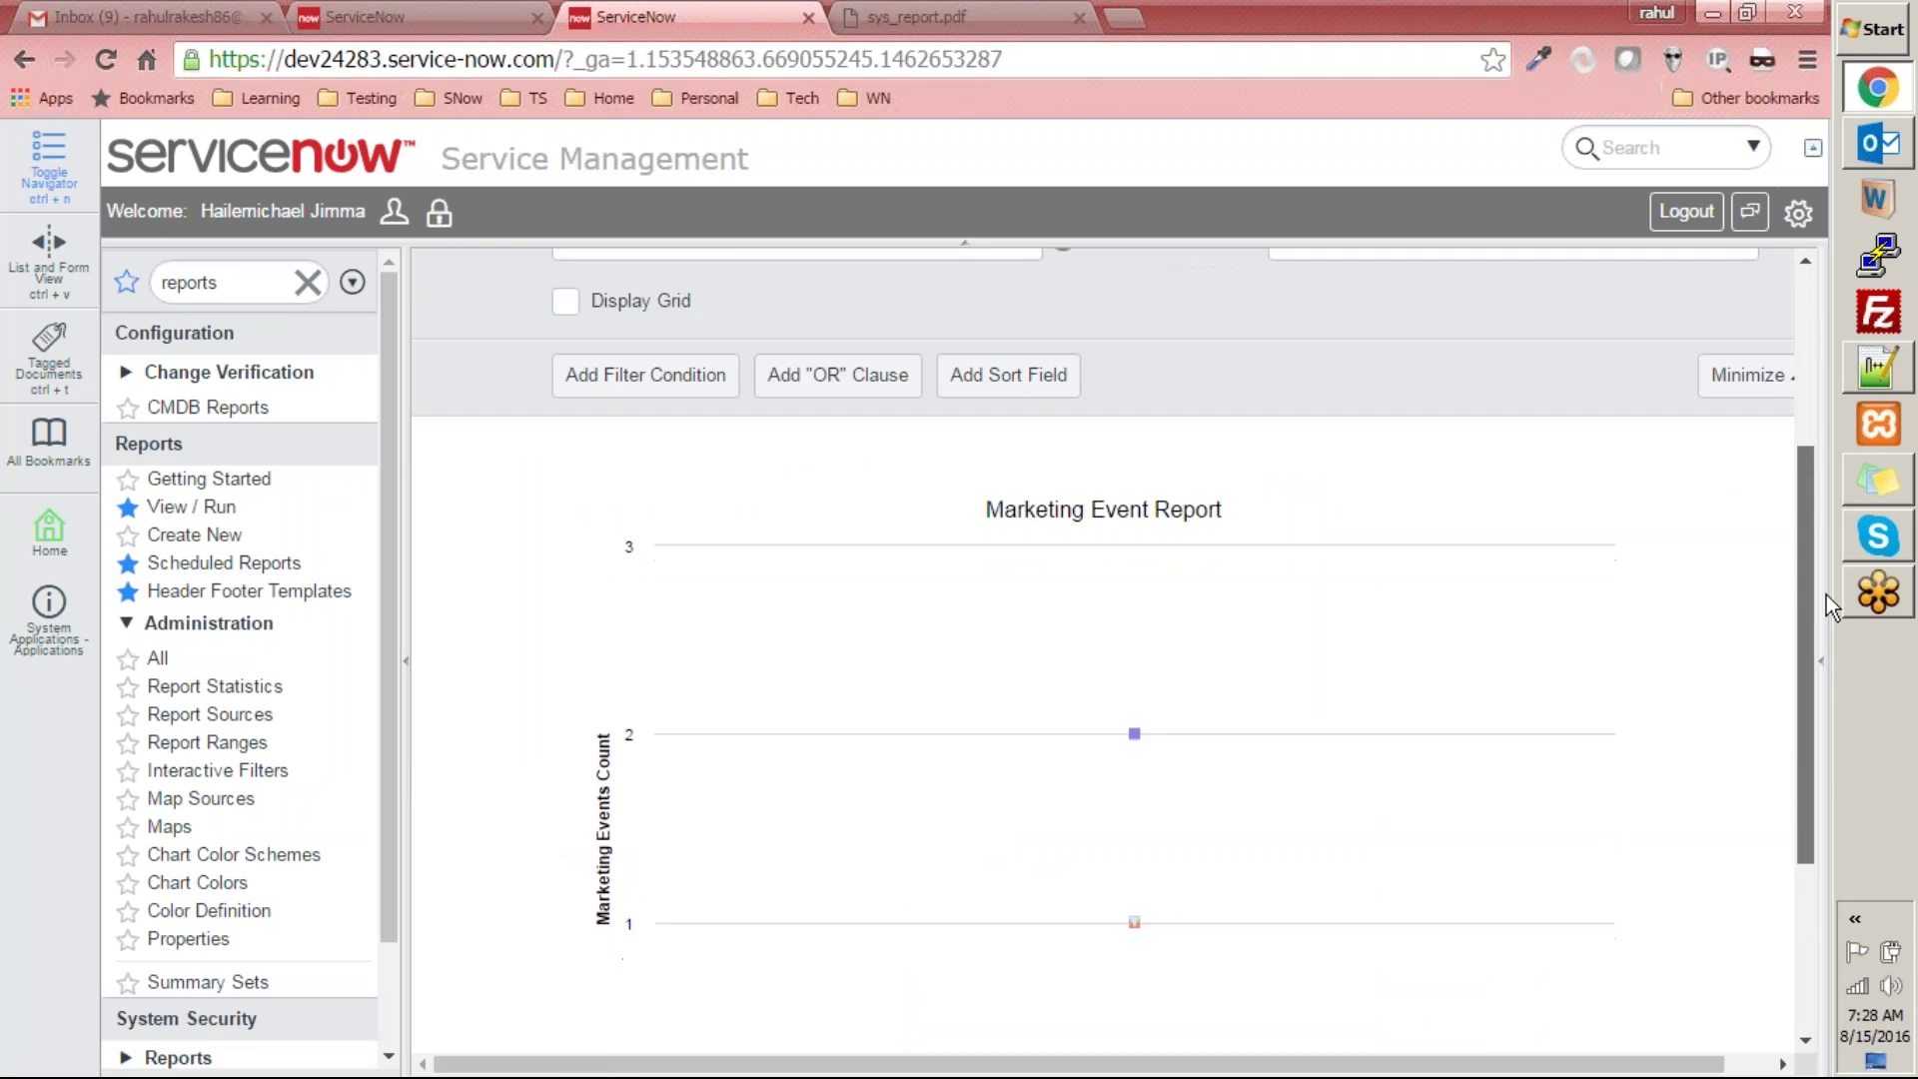
pyautogui.moveTo(1133, 472)
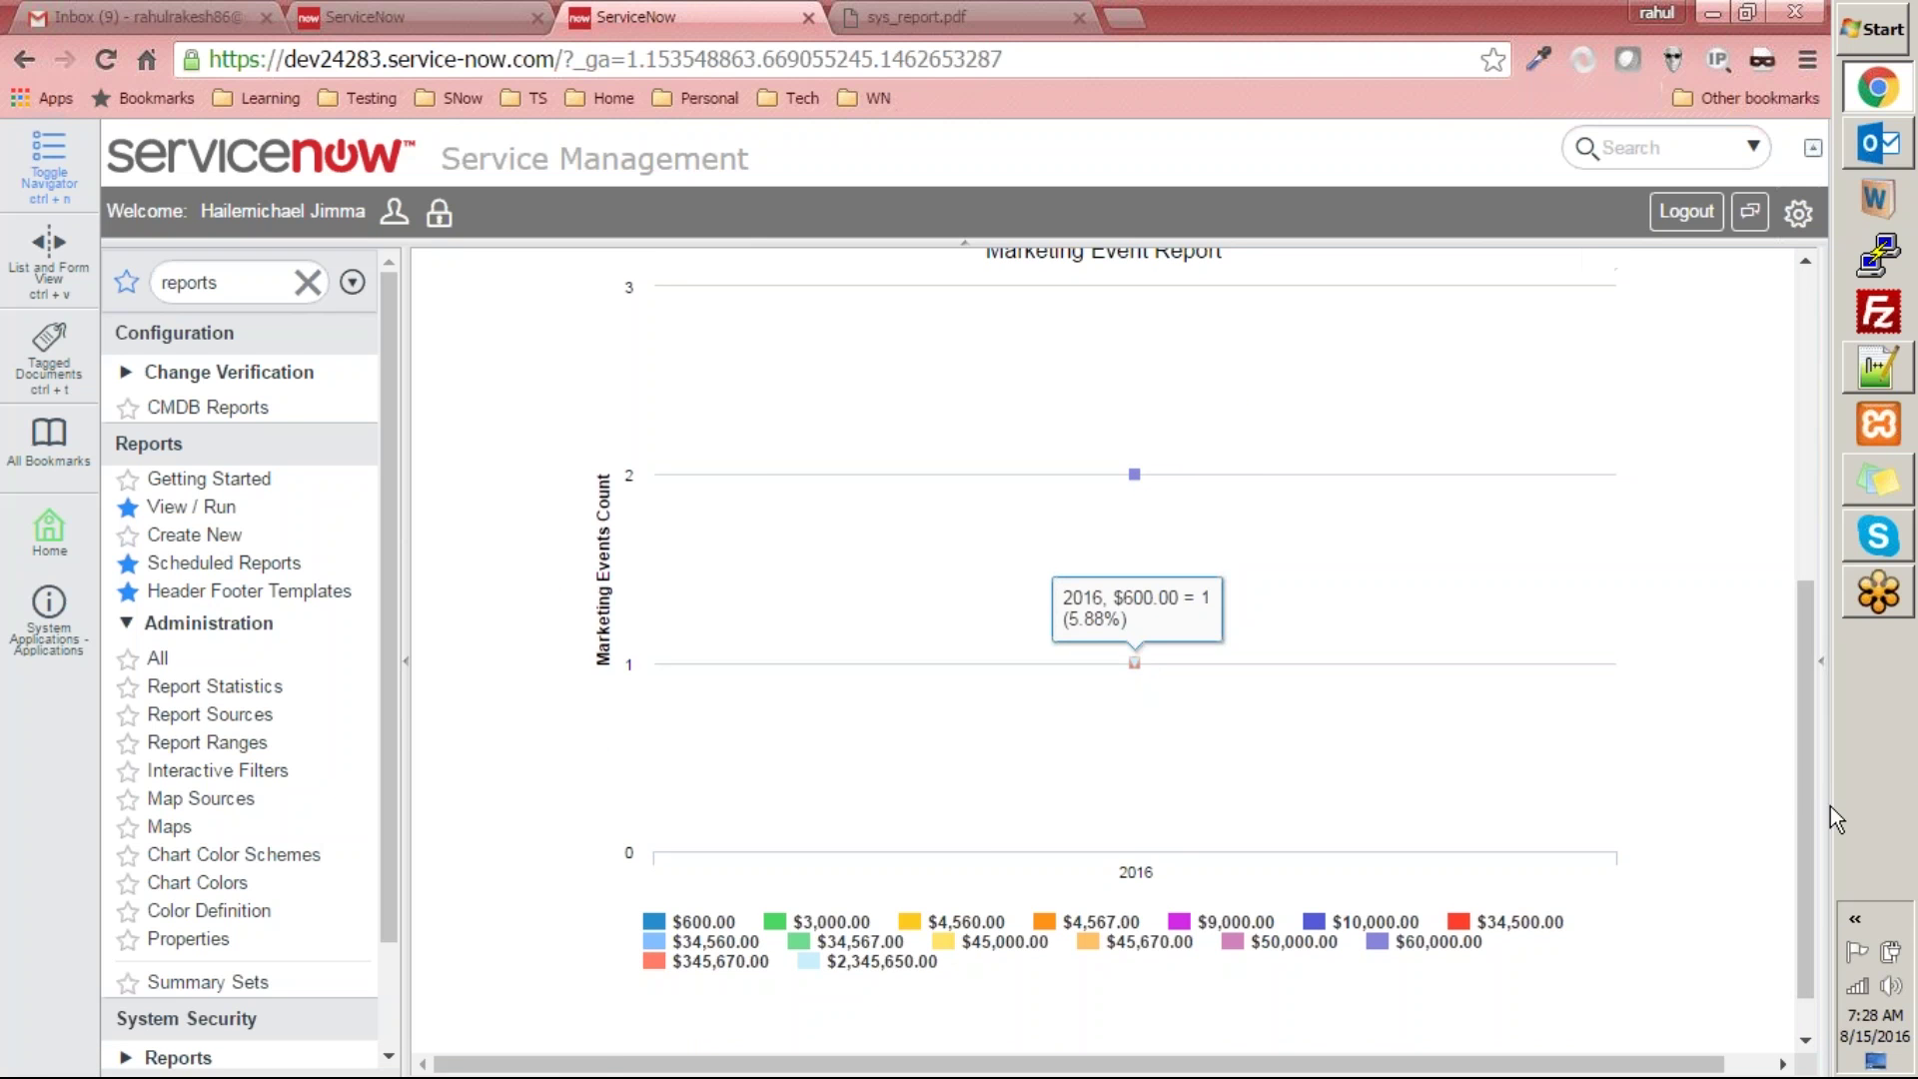
pyautogui.moveTo(1807, 811); pyautogui.dragTo(1823, 452)
pyautogui.click(876, 512)
# - Switch the report type to Pie and run it to show events per budget
pyautogui.click(1030, 879)
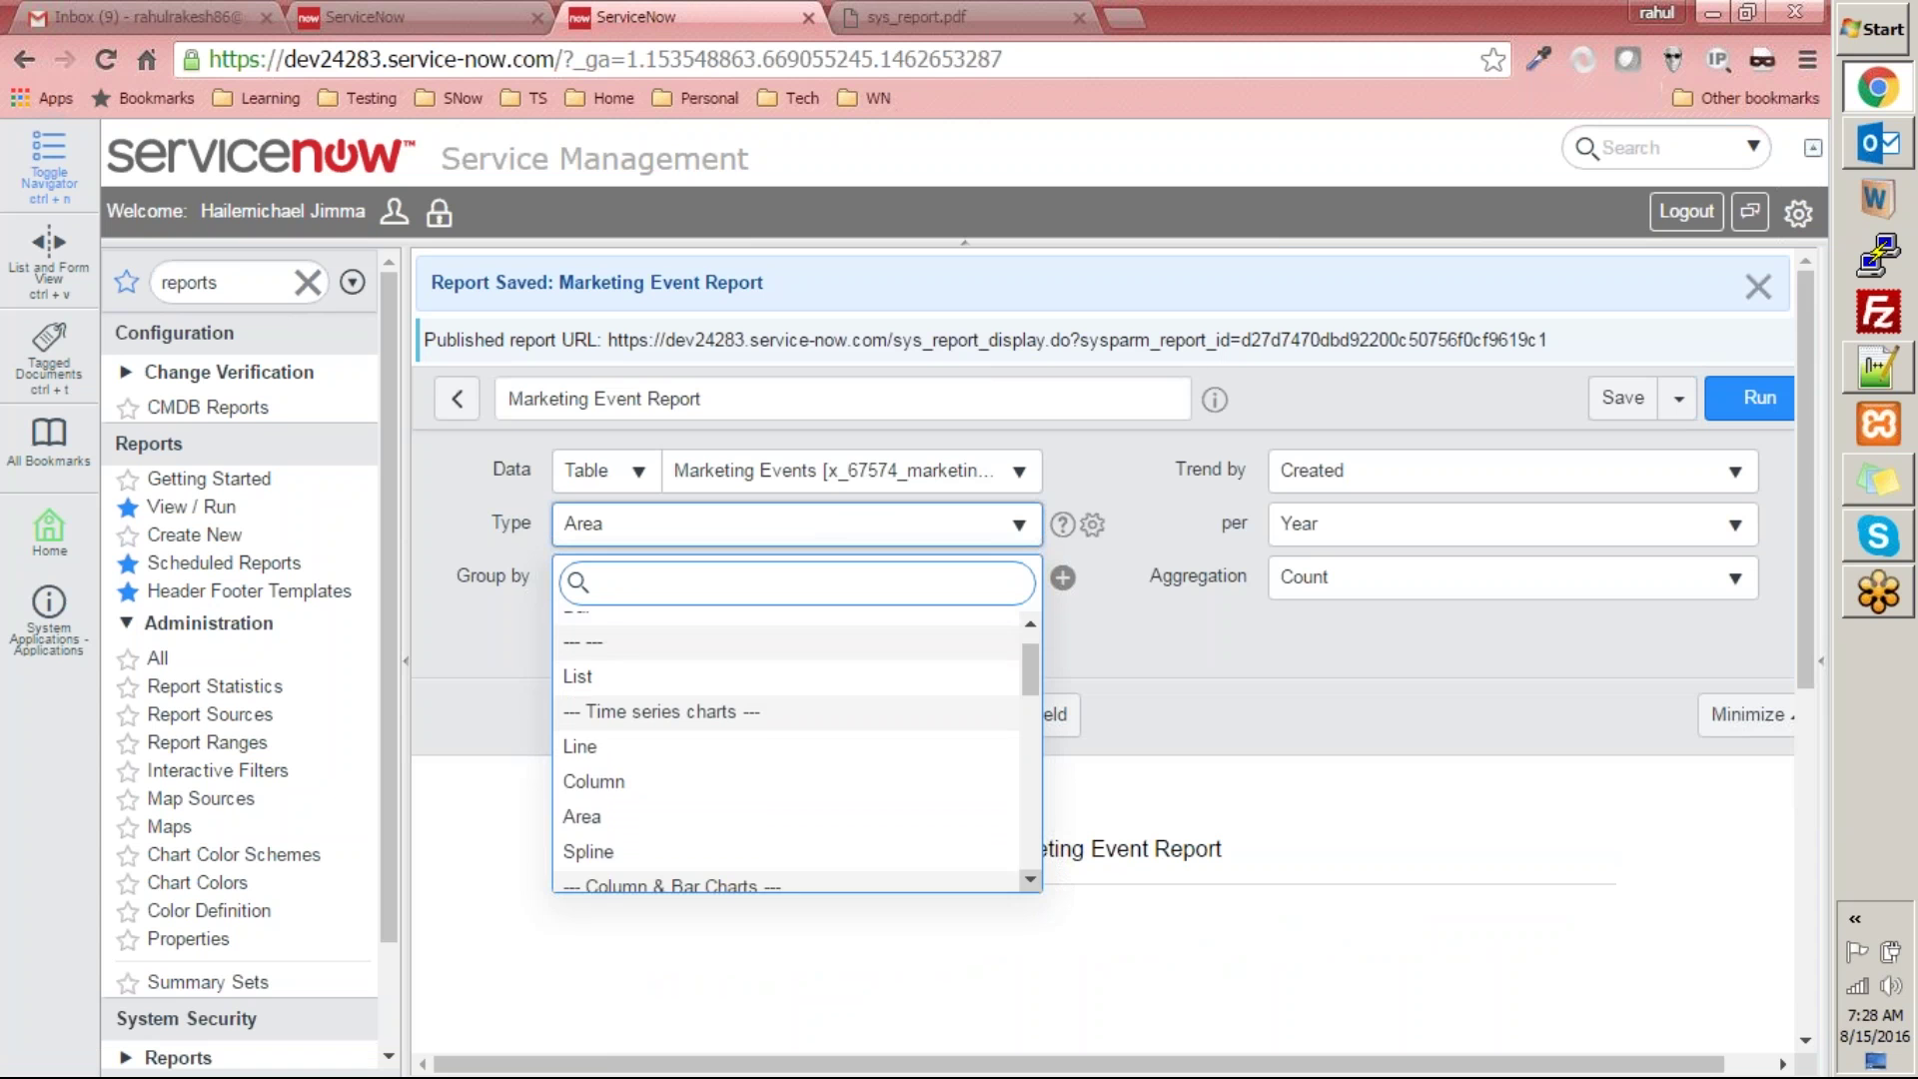
pyautogui.click(1030, 879)
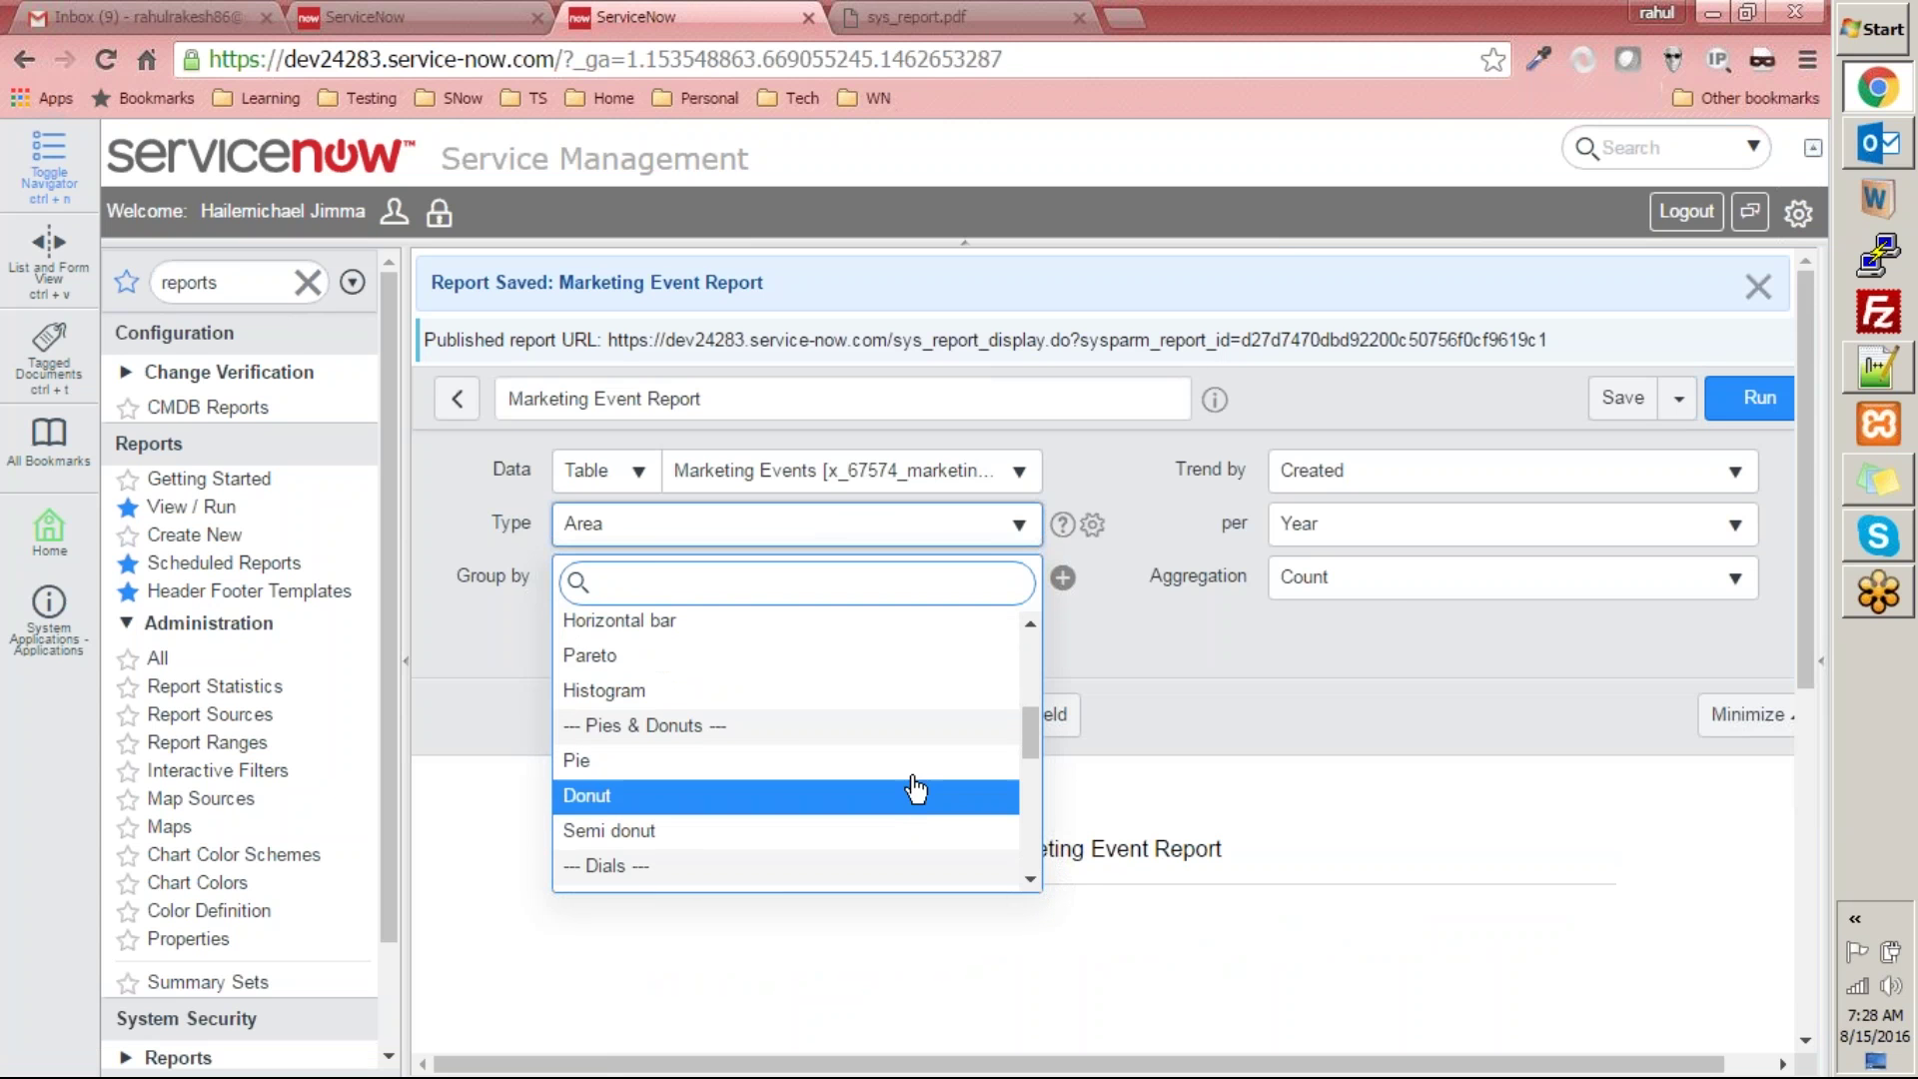
pyautogui.click(925, 777)
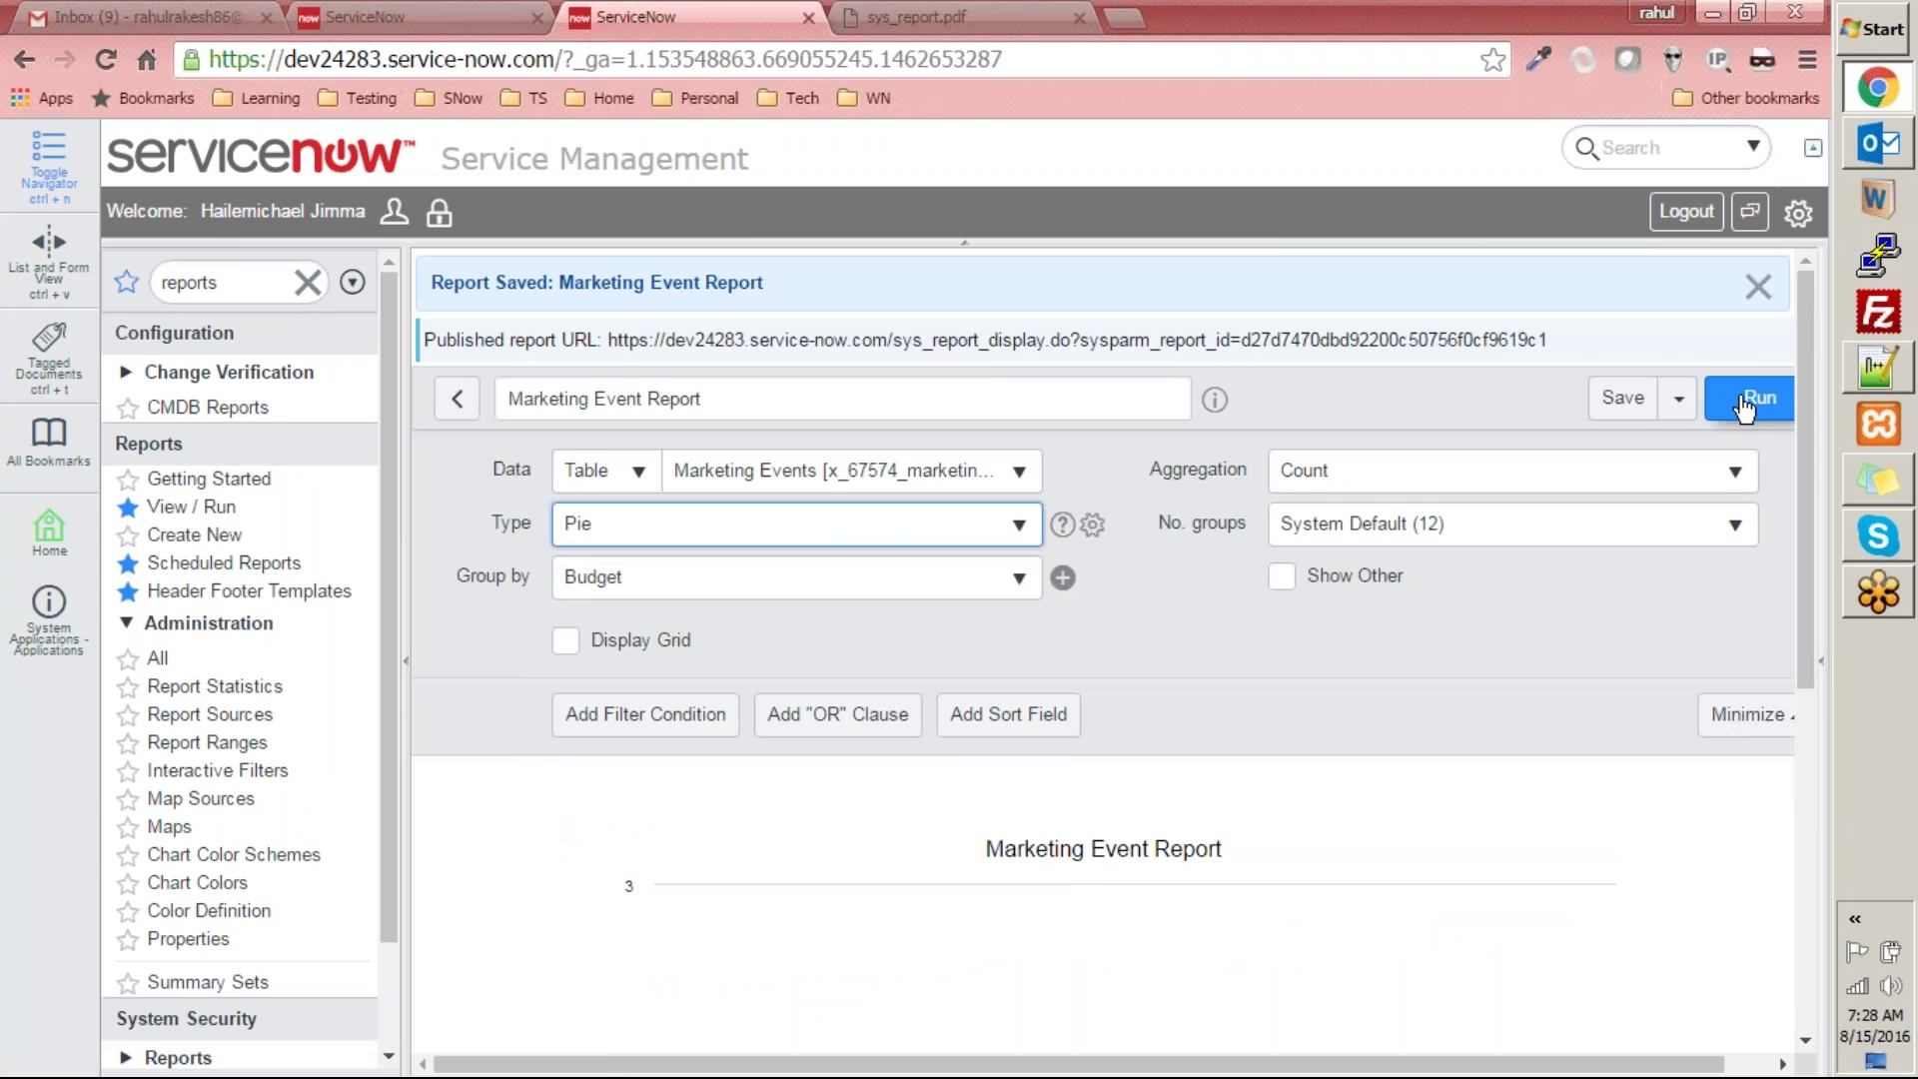
pyautogui.click(1793, 415)
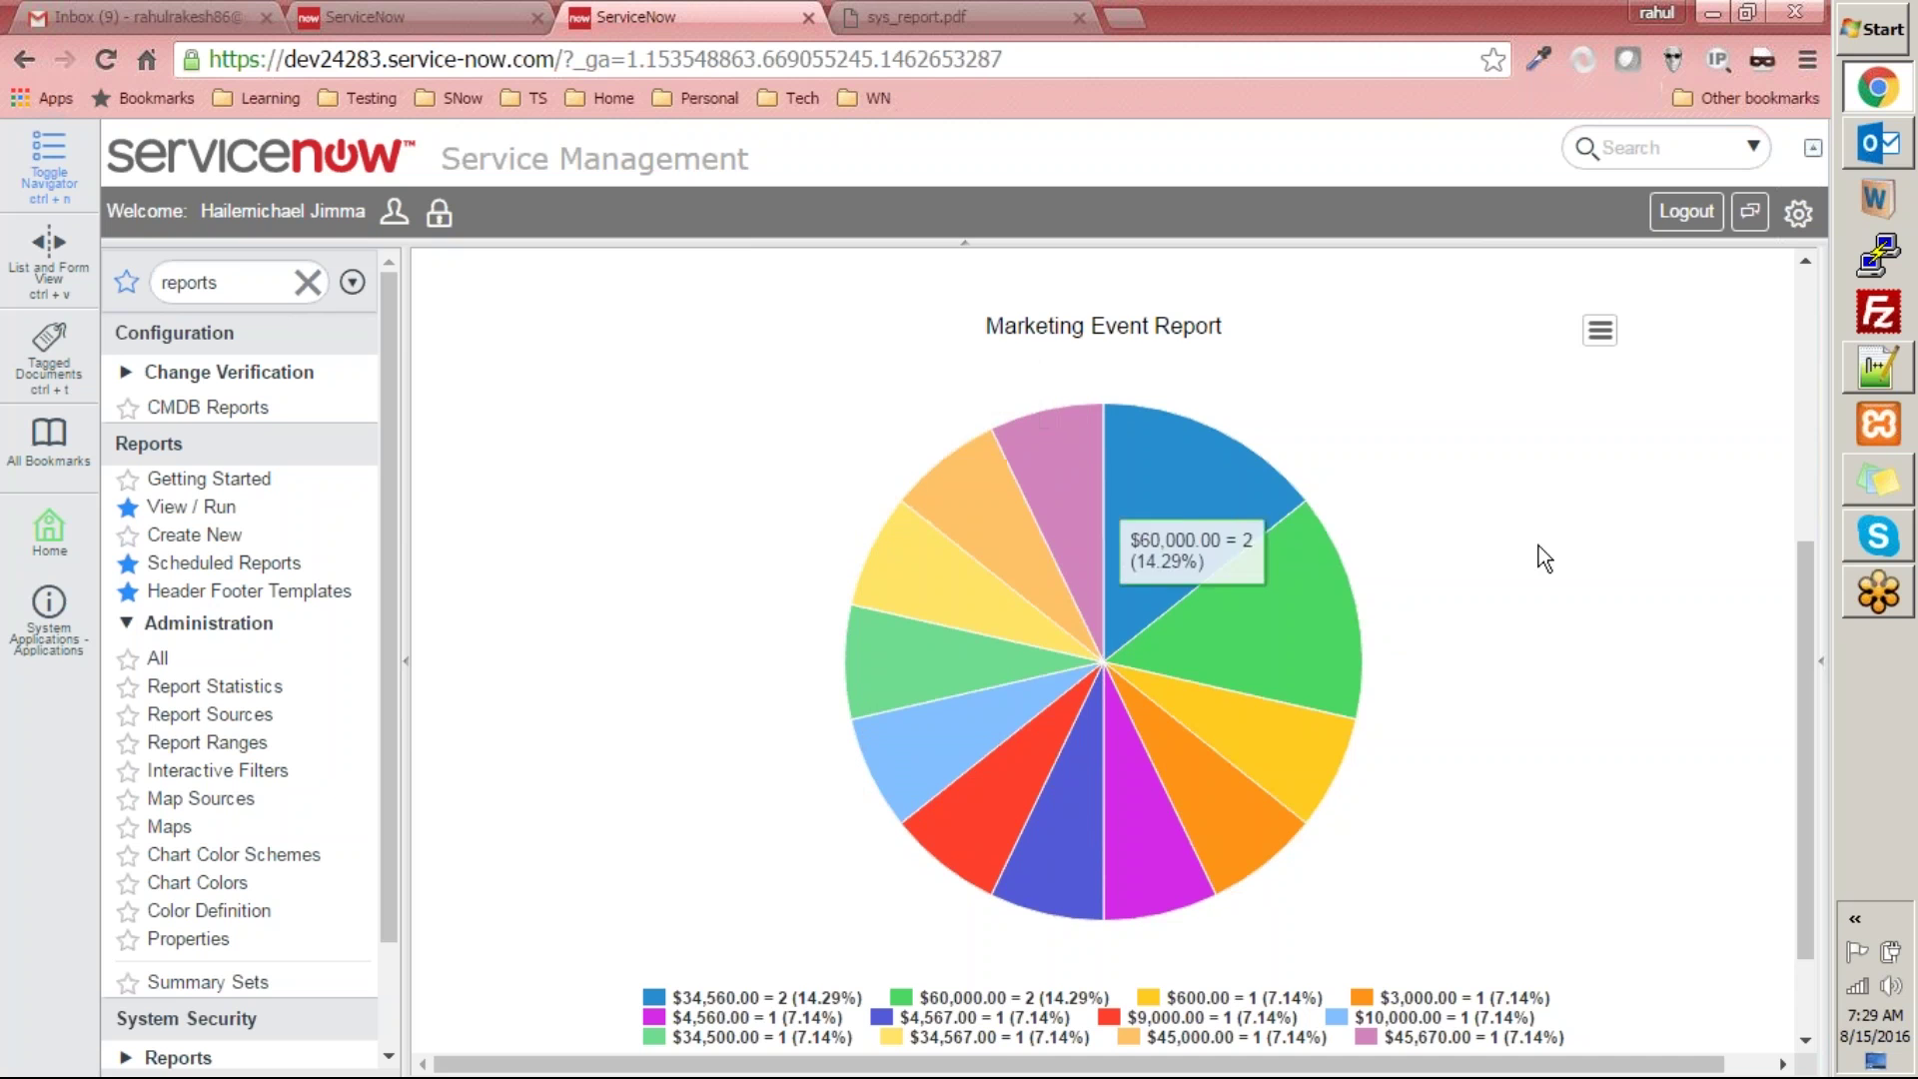
# - Change the report type to Trend, grouped by Budget per Created year
pyautogui.moveTo(1806, 705); pyautogui.dragTo(1802, 376)
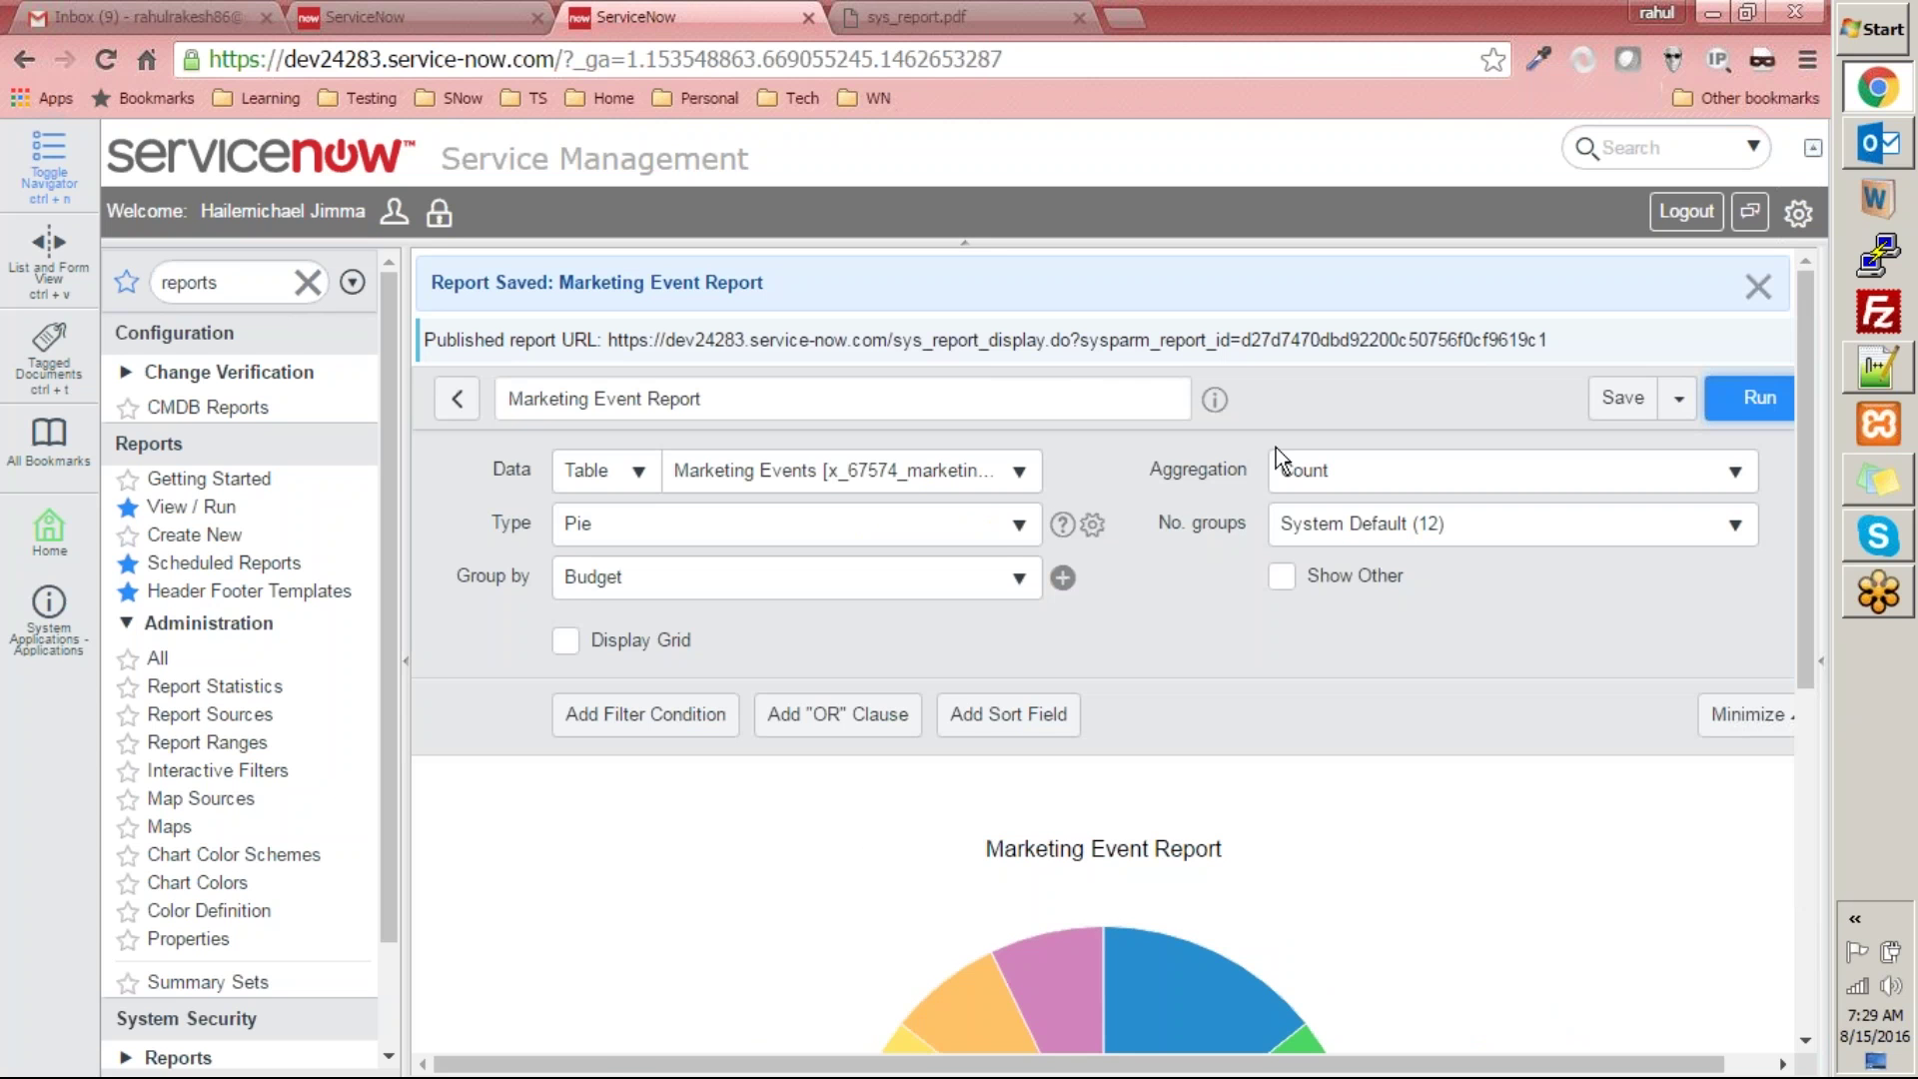
pyautogui.click(1004, 524)
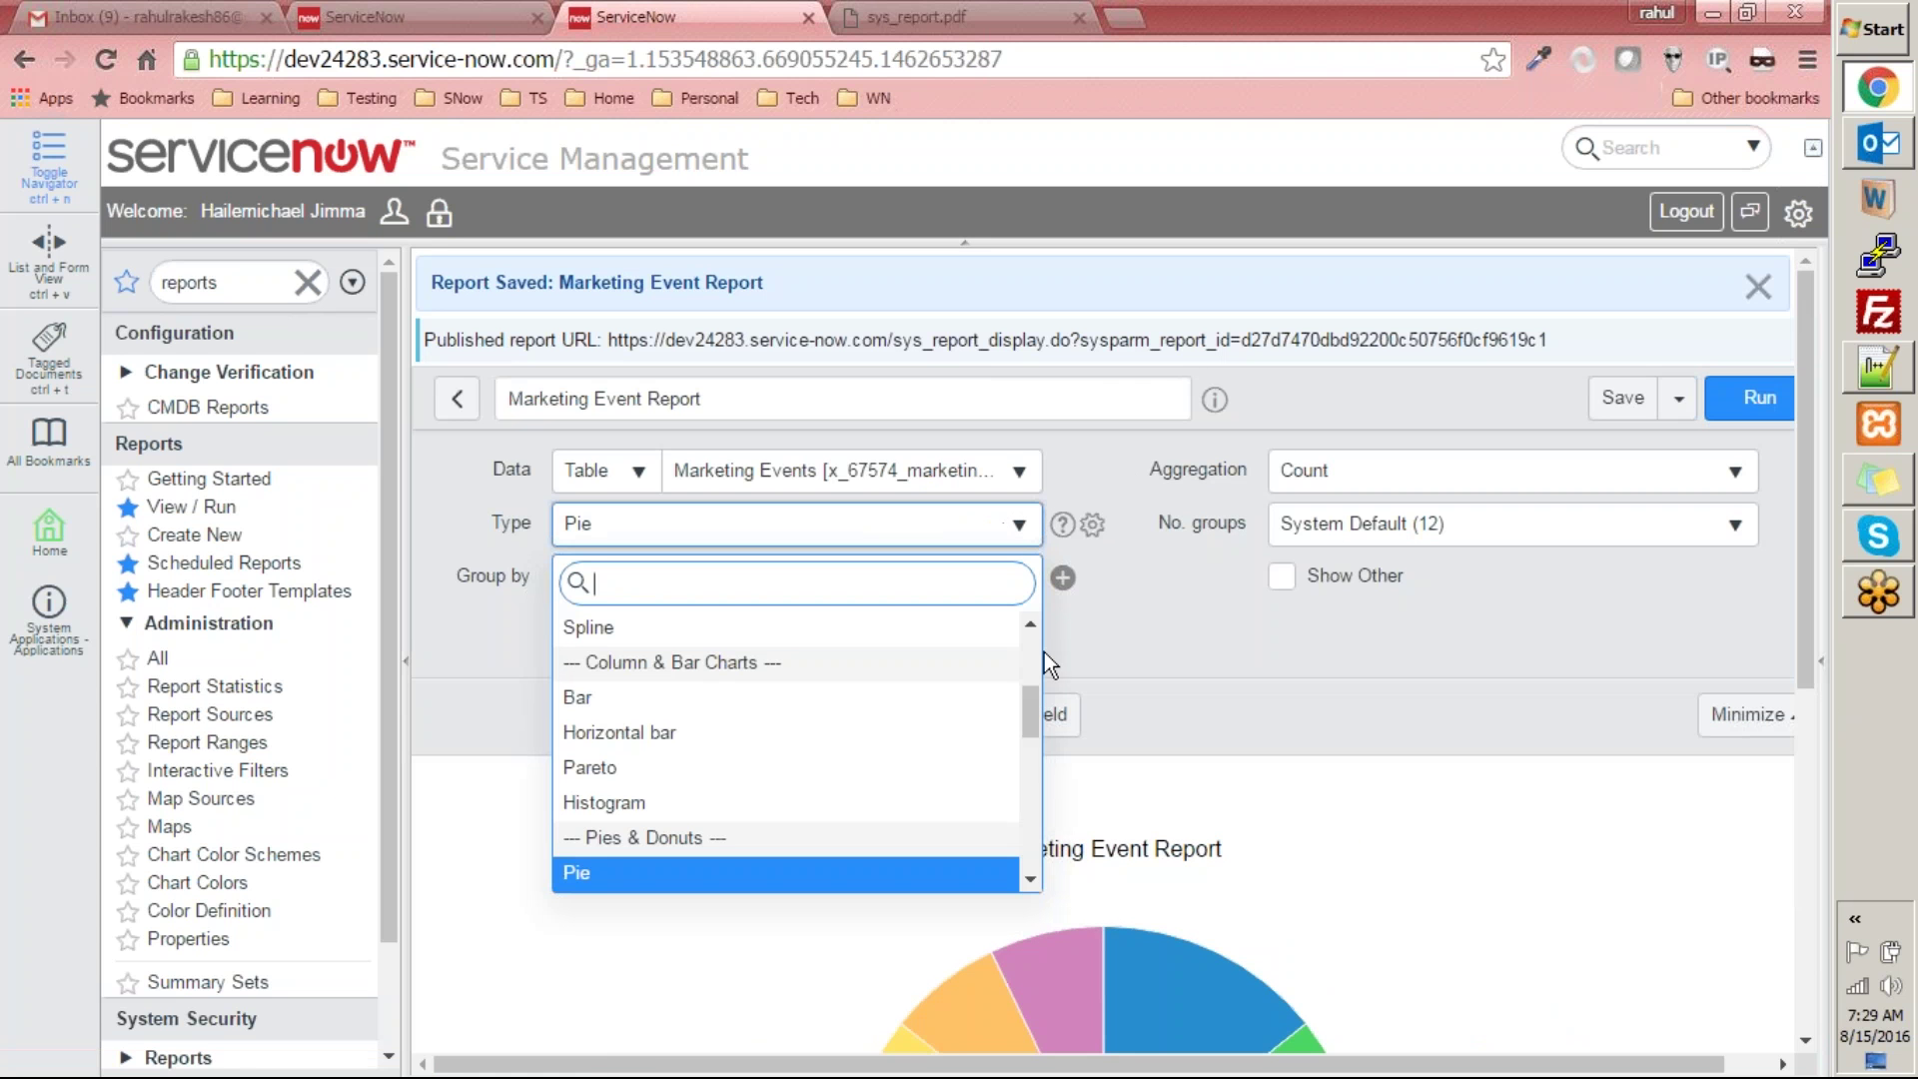
pyautogui.click(1031, 877)
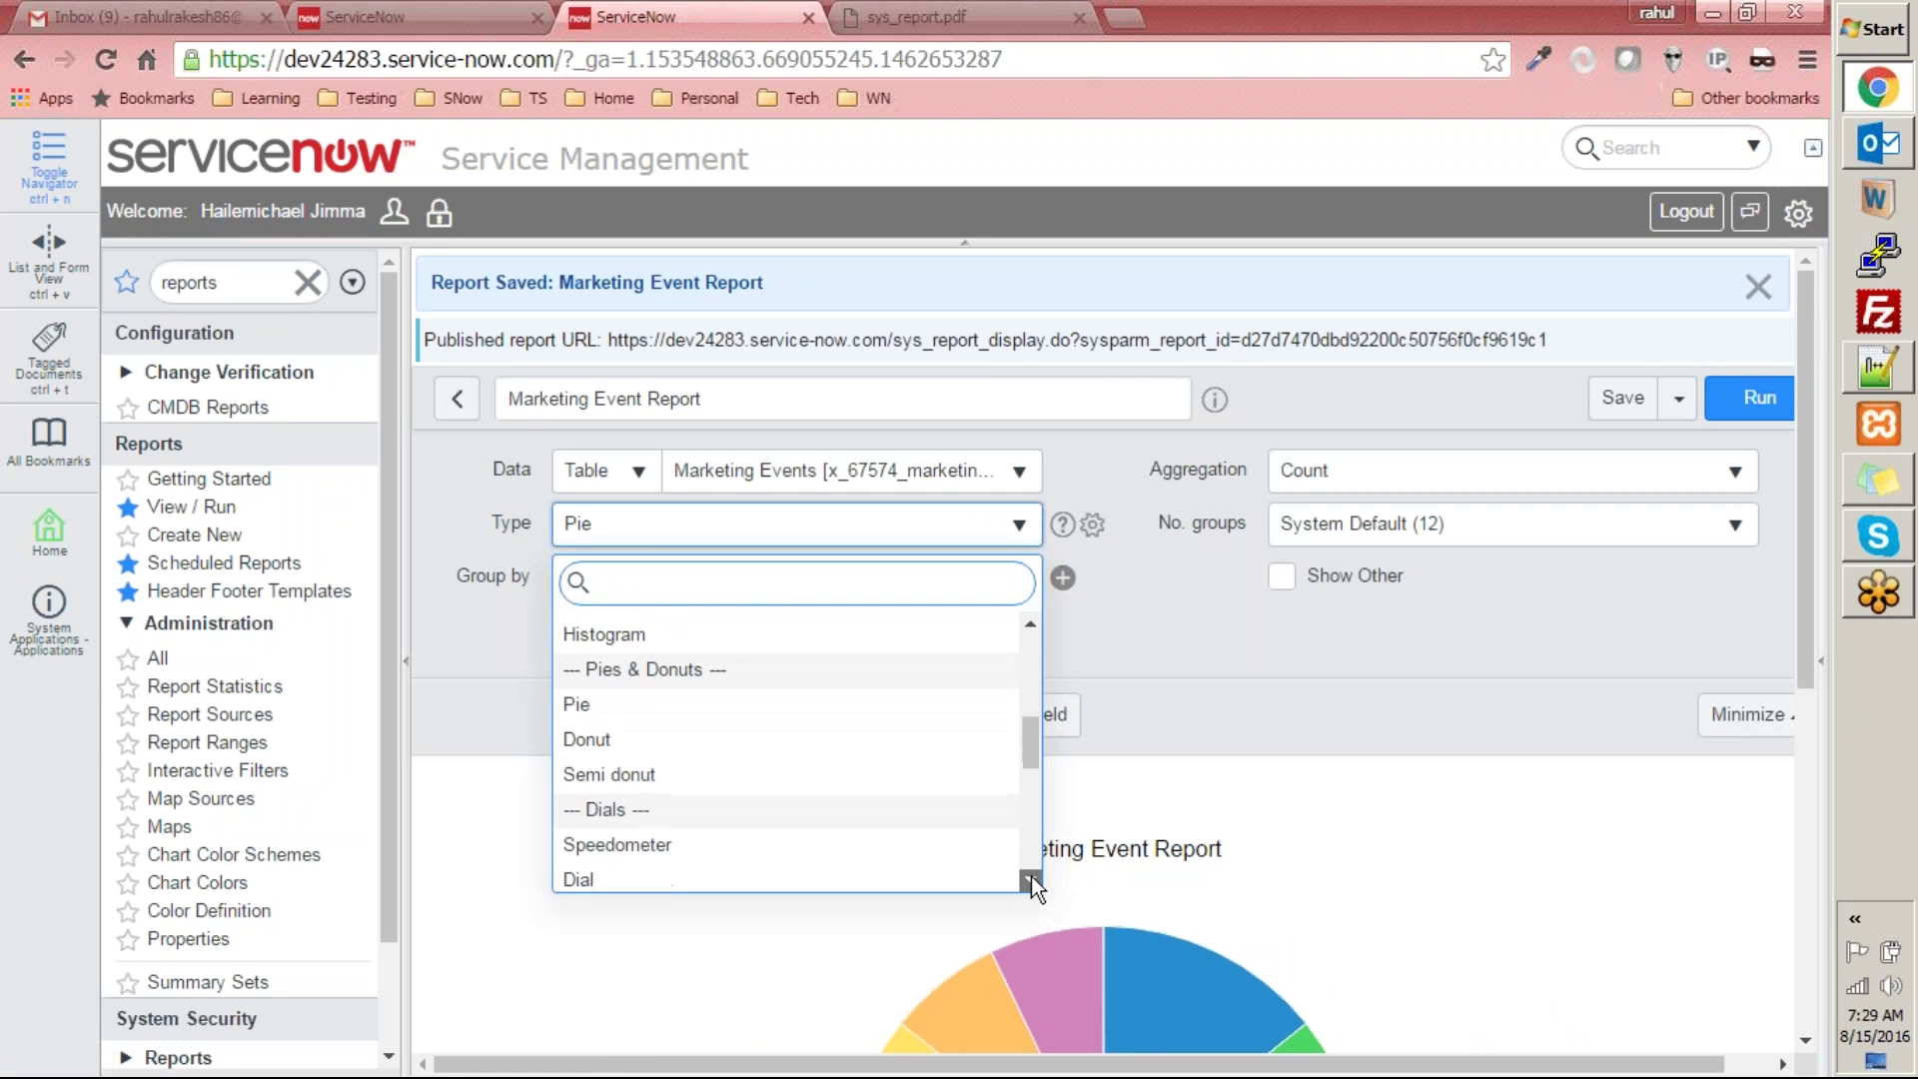
pyautogui.moveTo(1033, 877); pyautogui.dragTo(1034, 873)
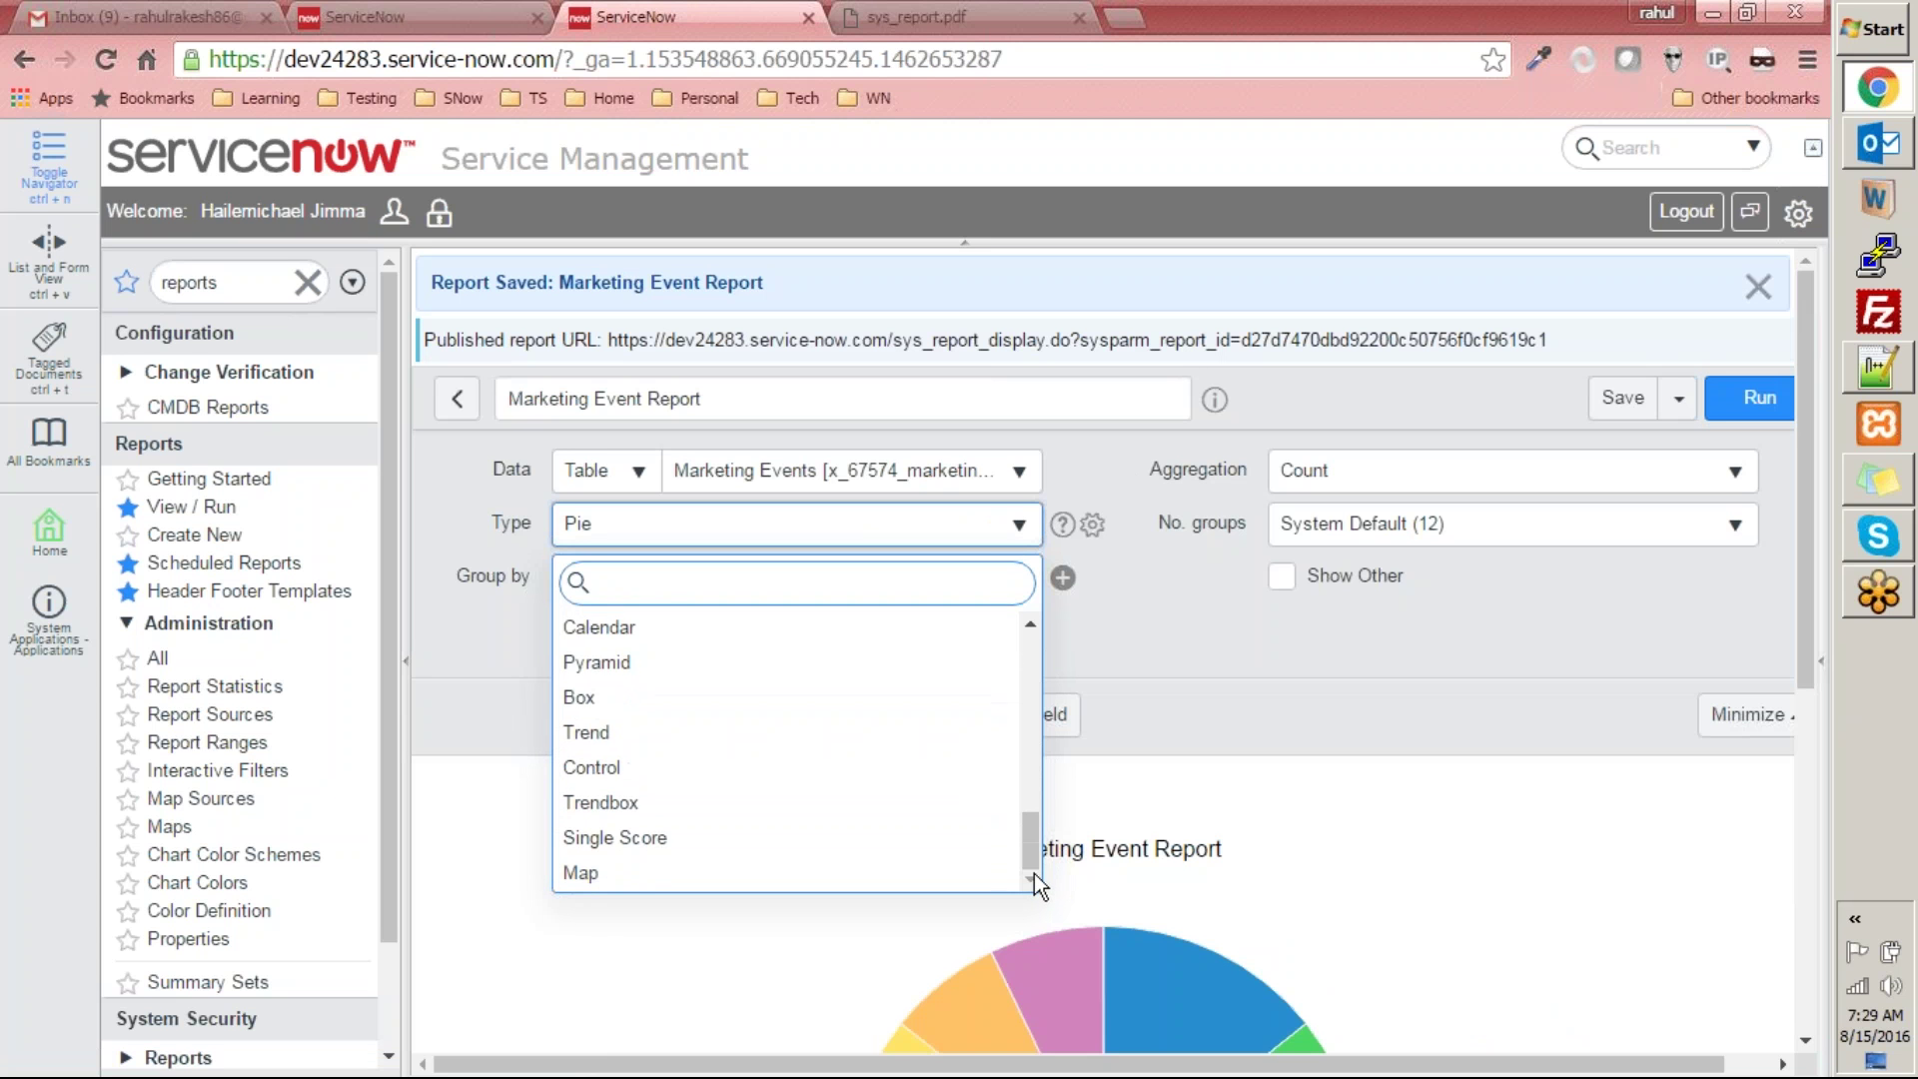
pyautogui.click(745, 734)
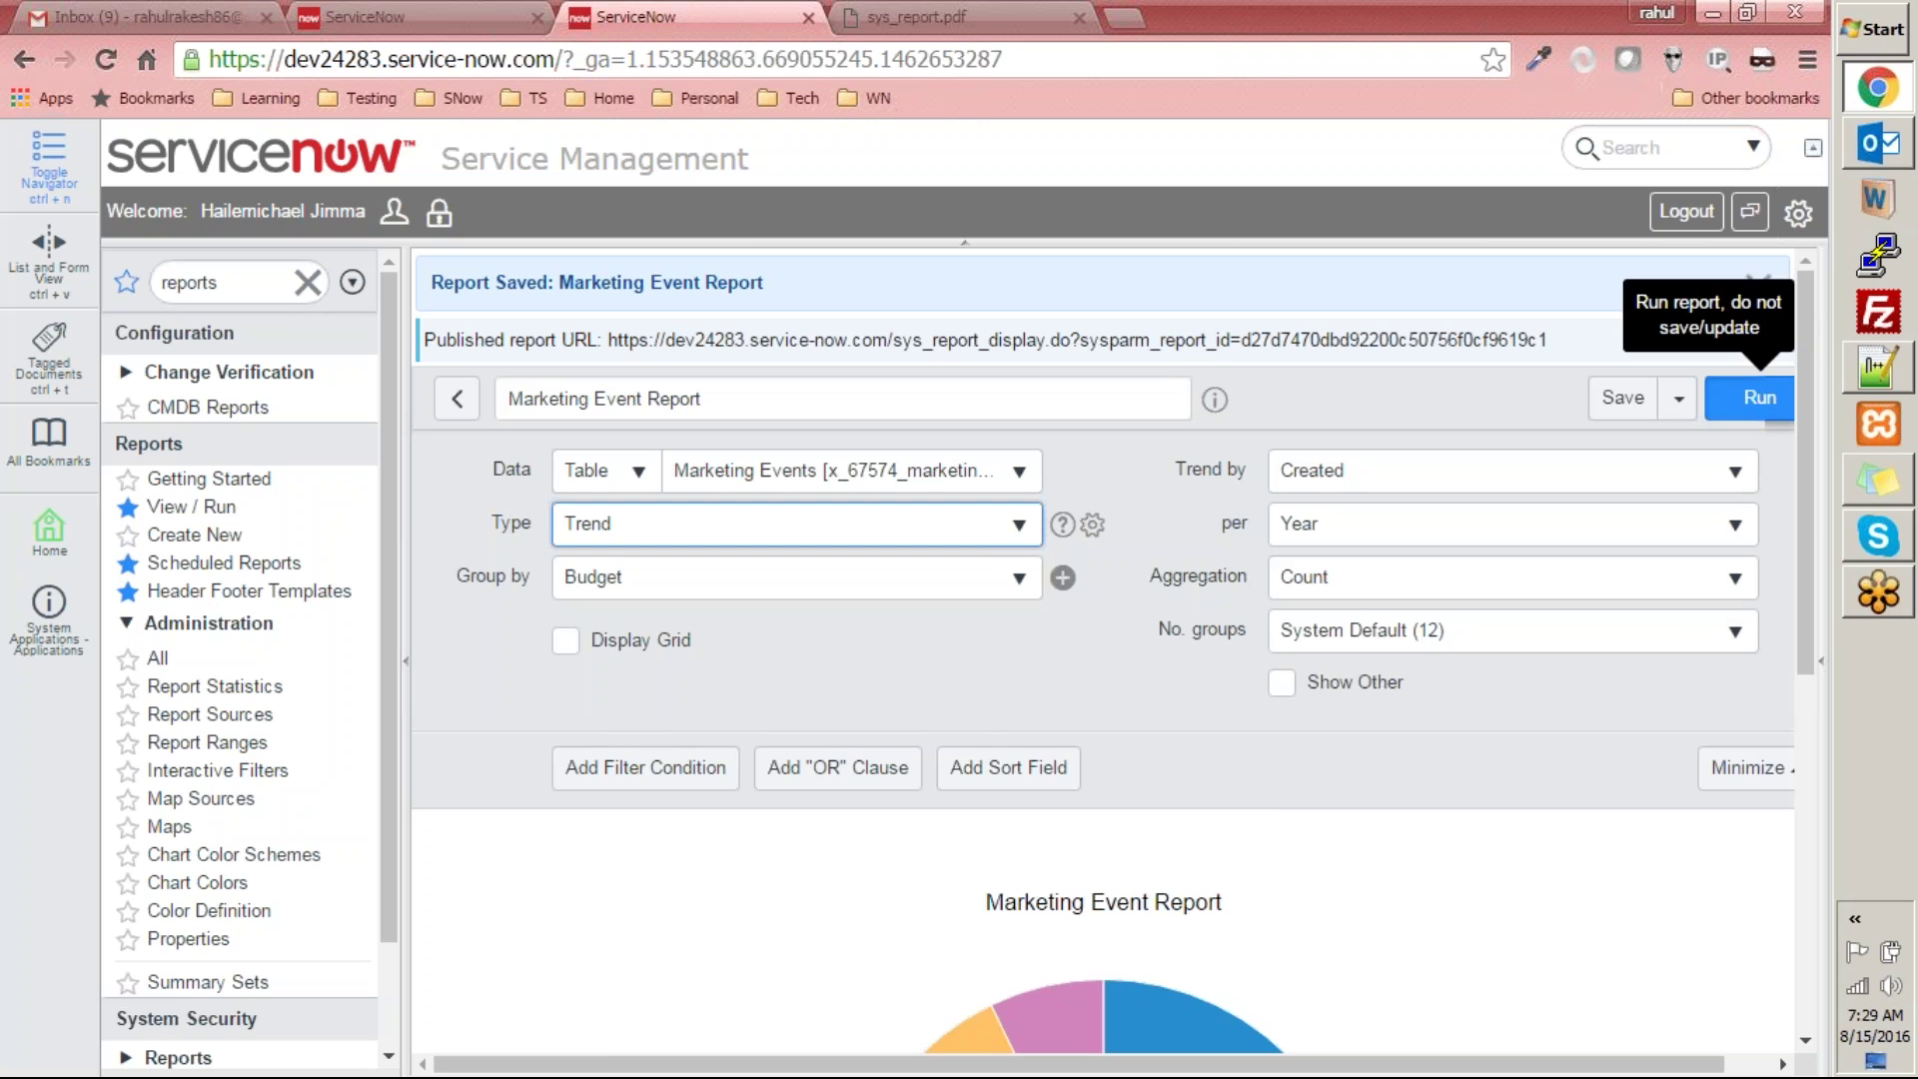
# - Run the Trend chart and review the 2016 event counts stacked by Budget to 17
pyautogui.click(1758, 400)
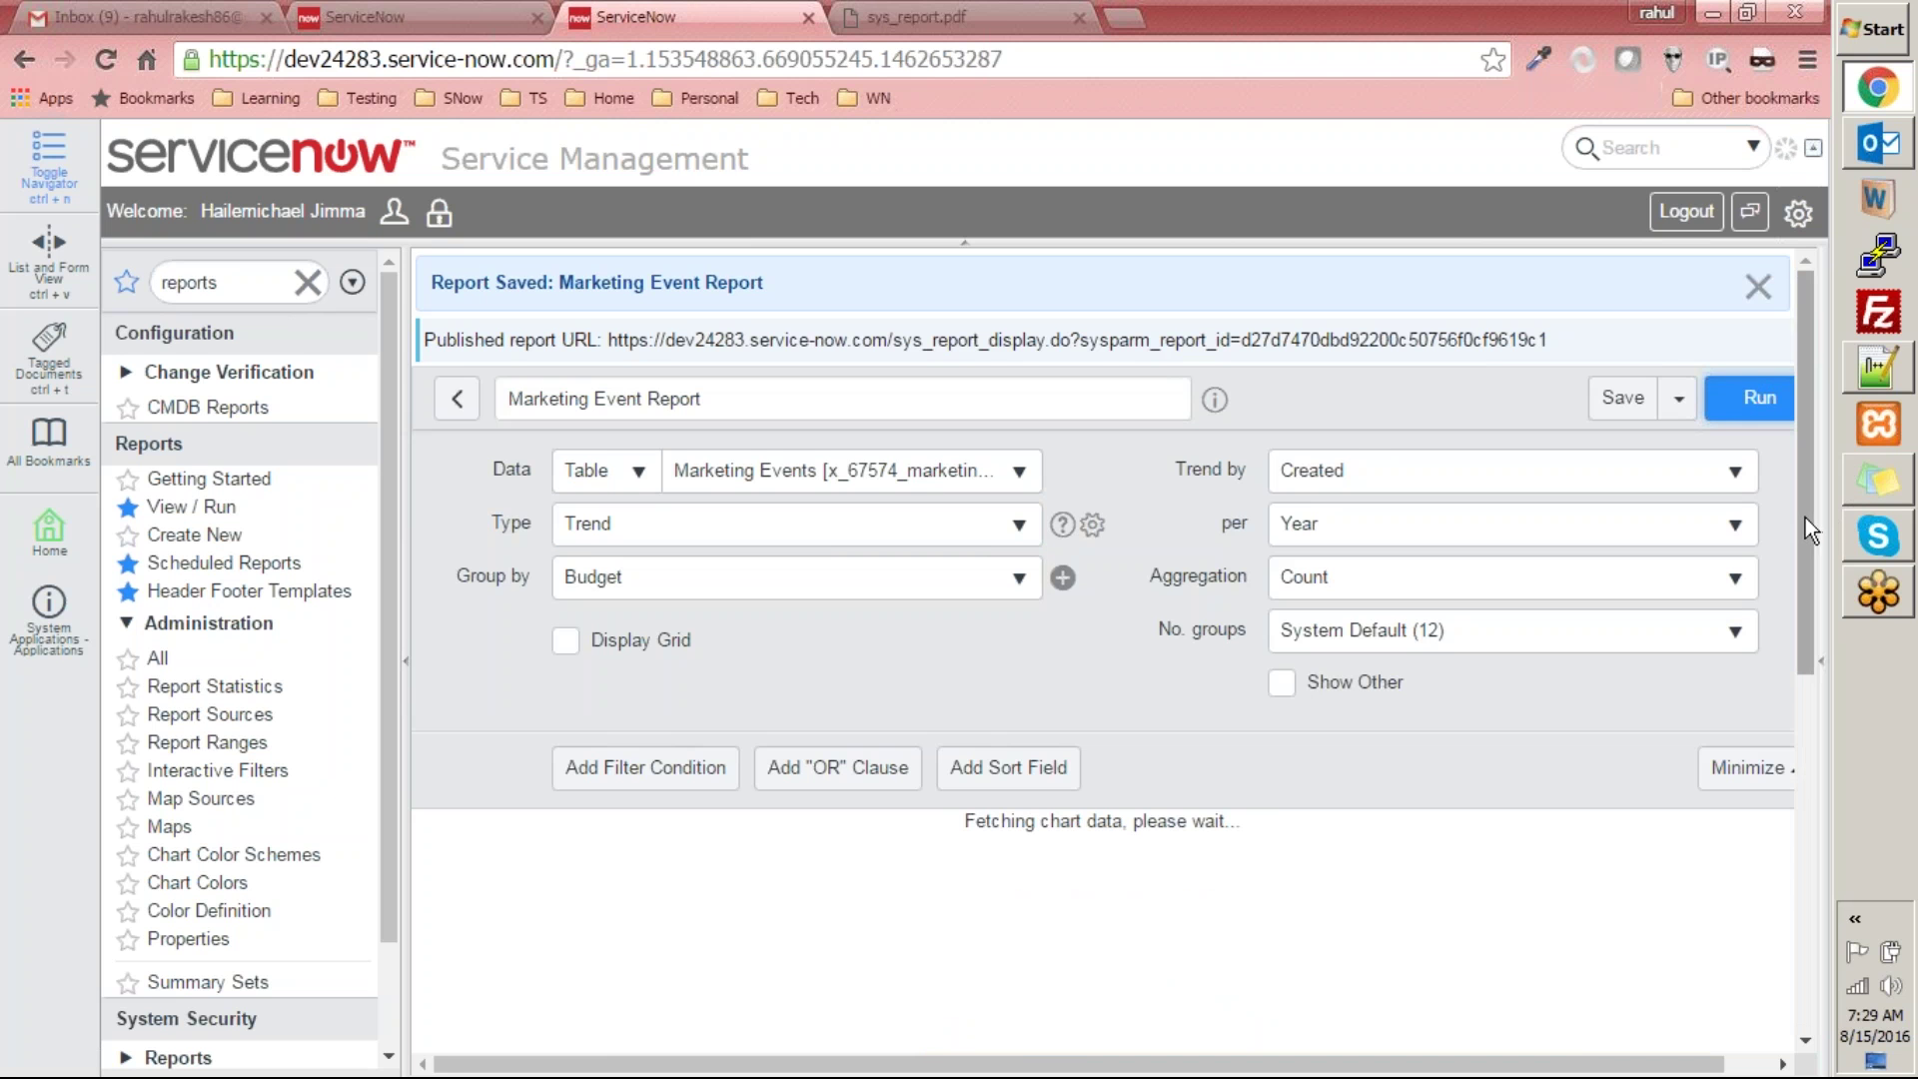
pyautogui.scroll(-5, 1807, 517)
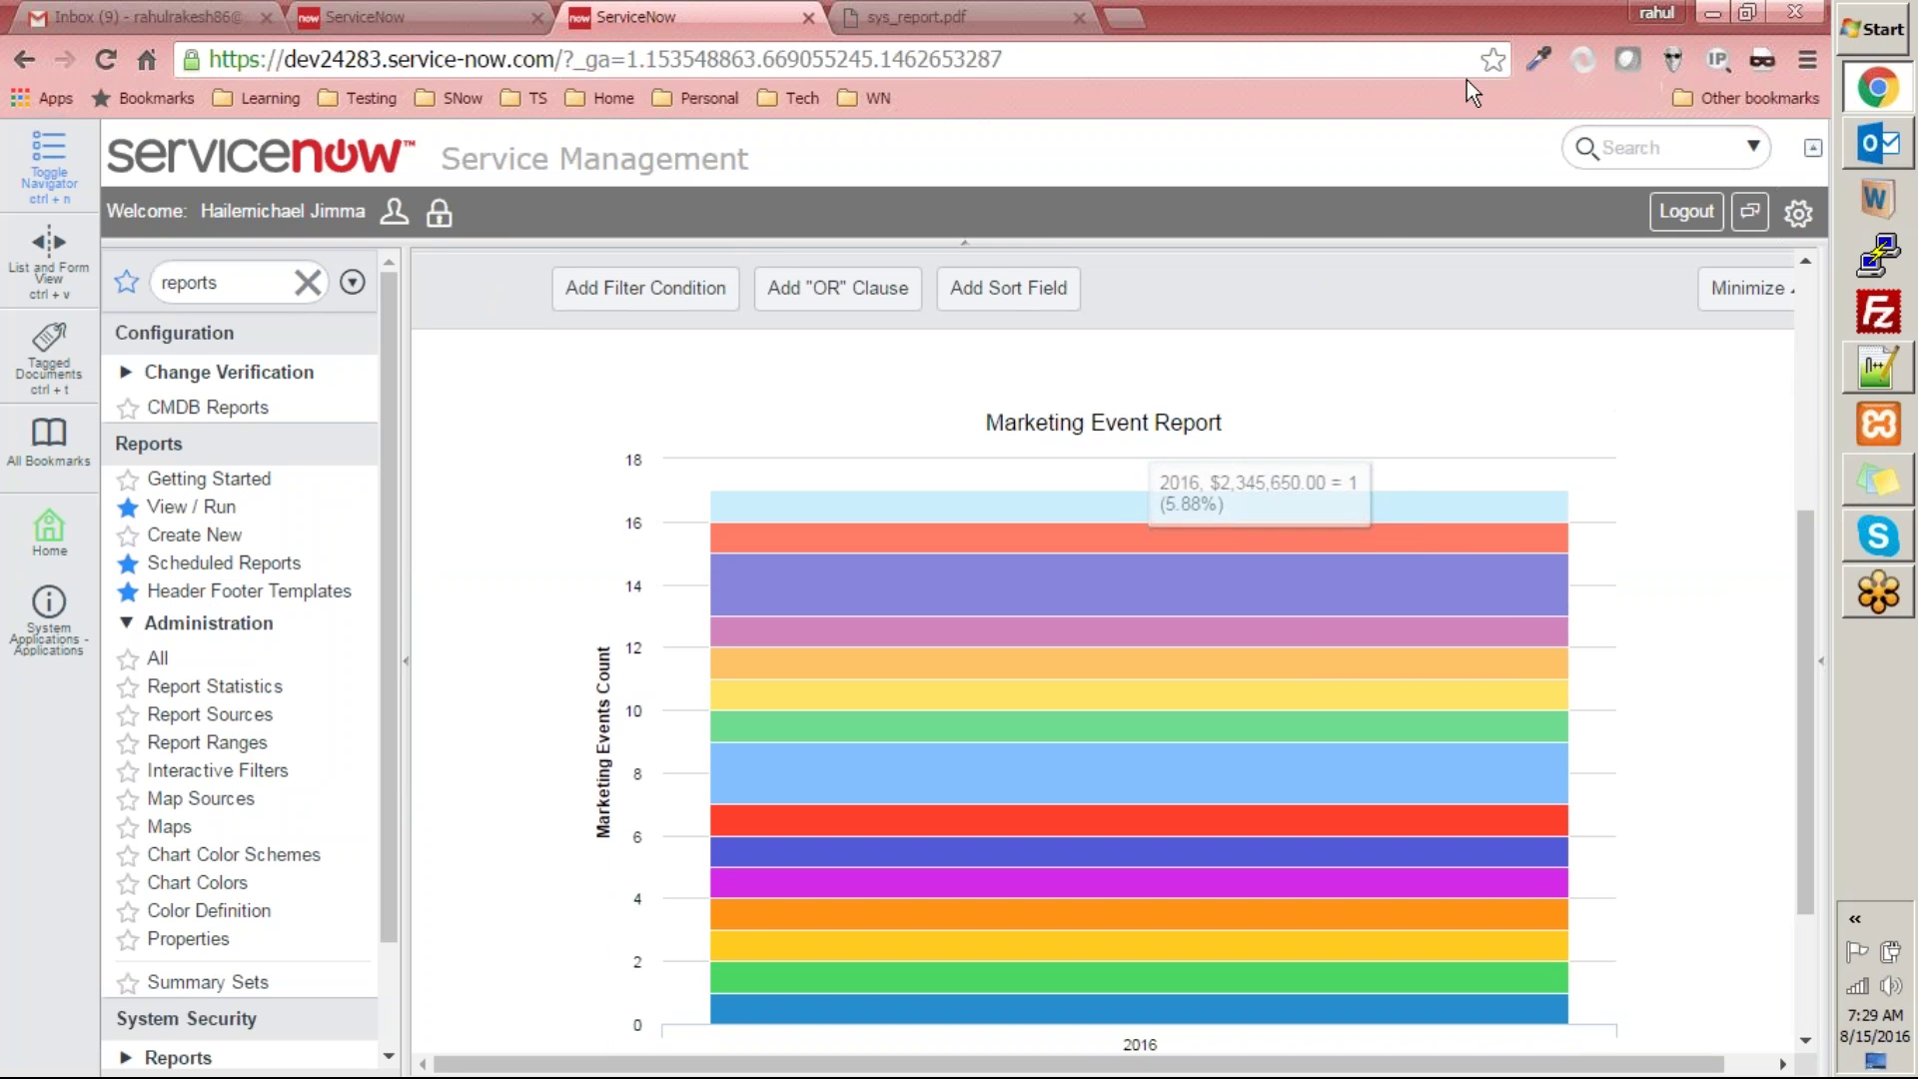
pyautogui.click(1562, 36)
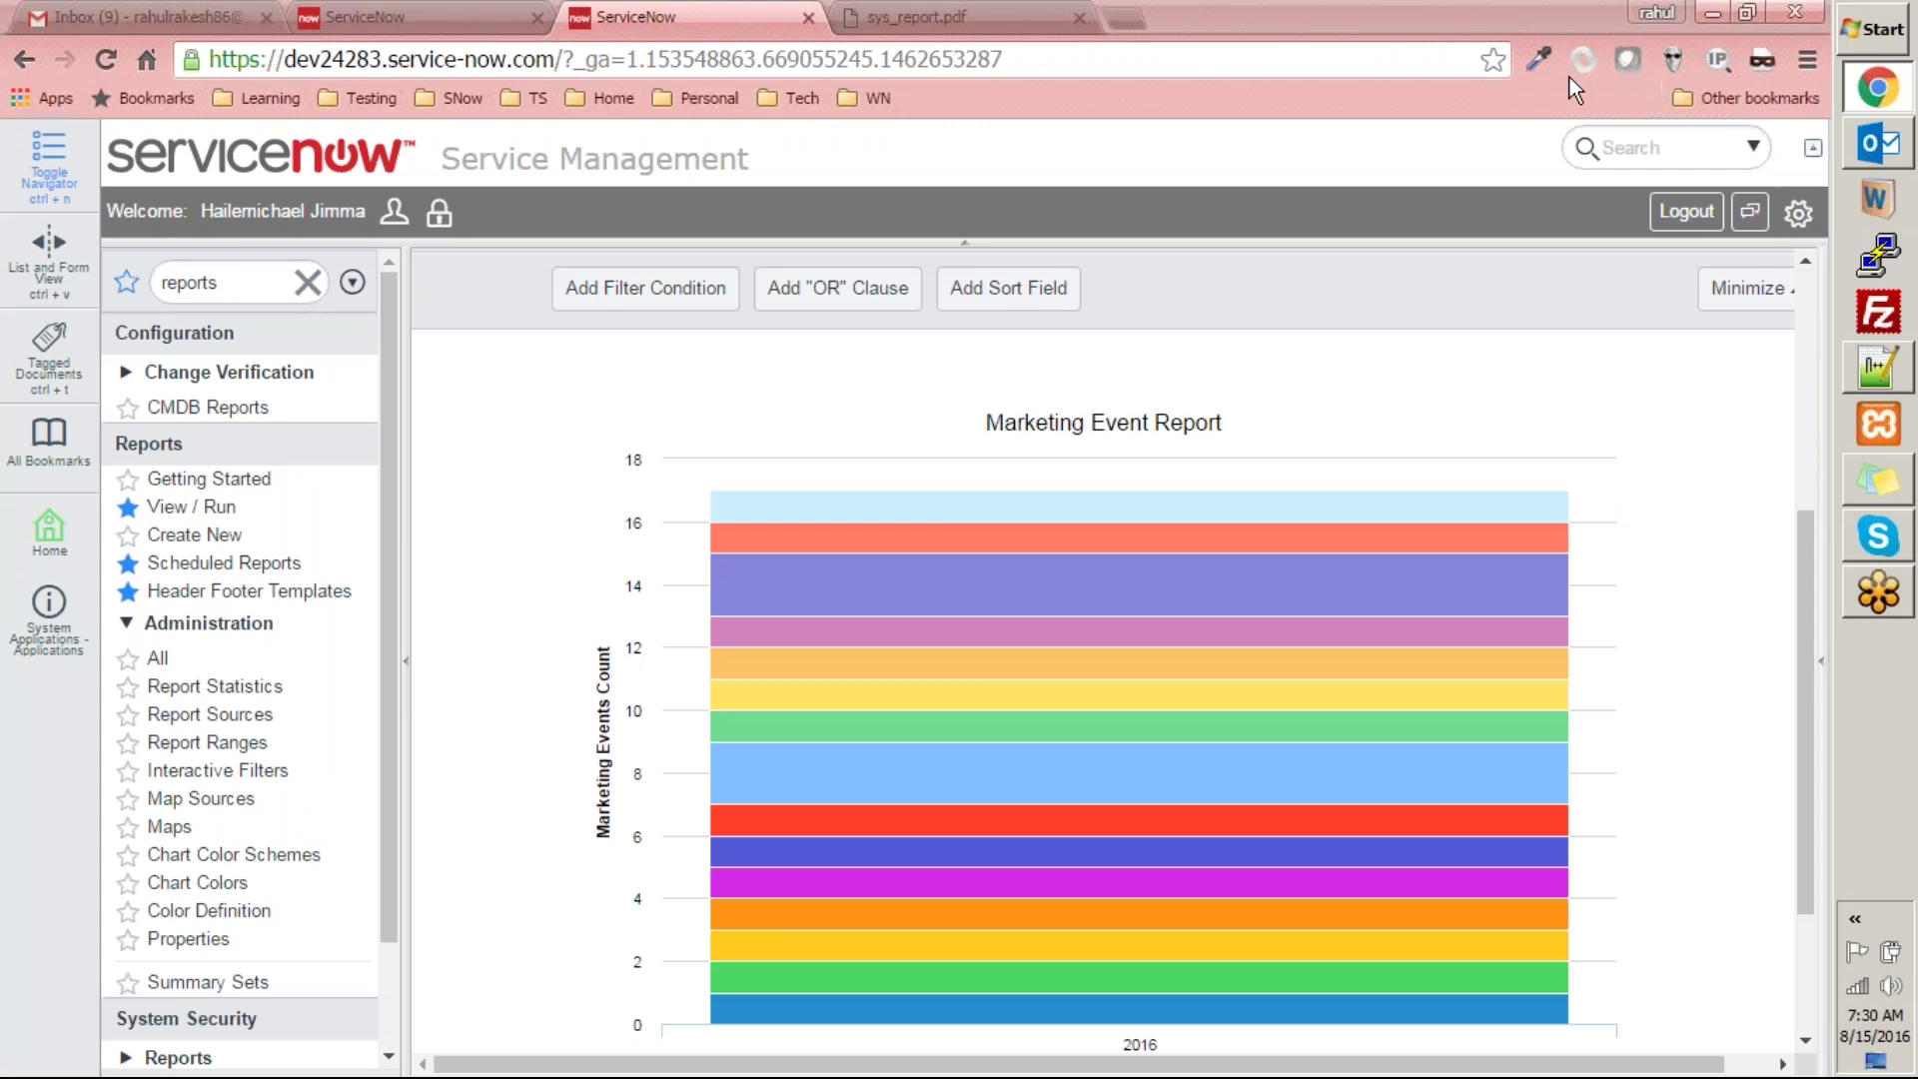
pyautogui.moveTo(1801, 578); pyautogui.dragTo(1803, 355)
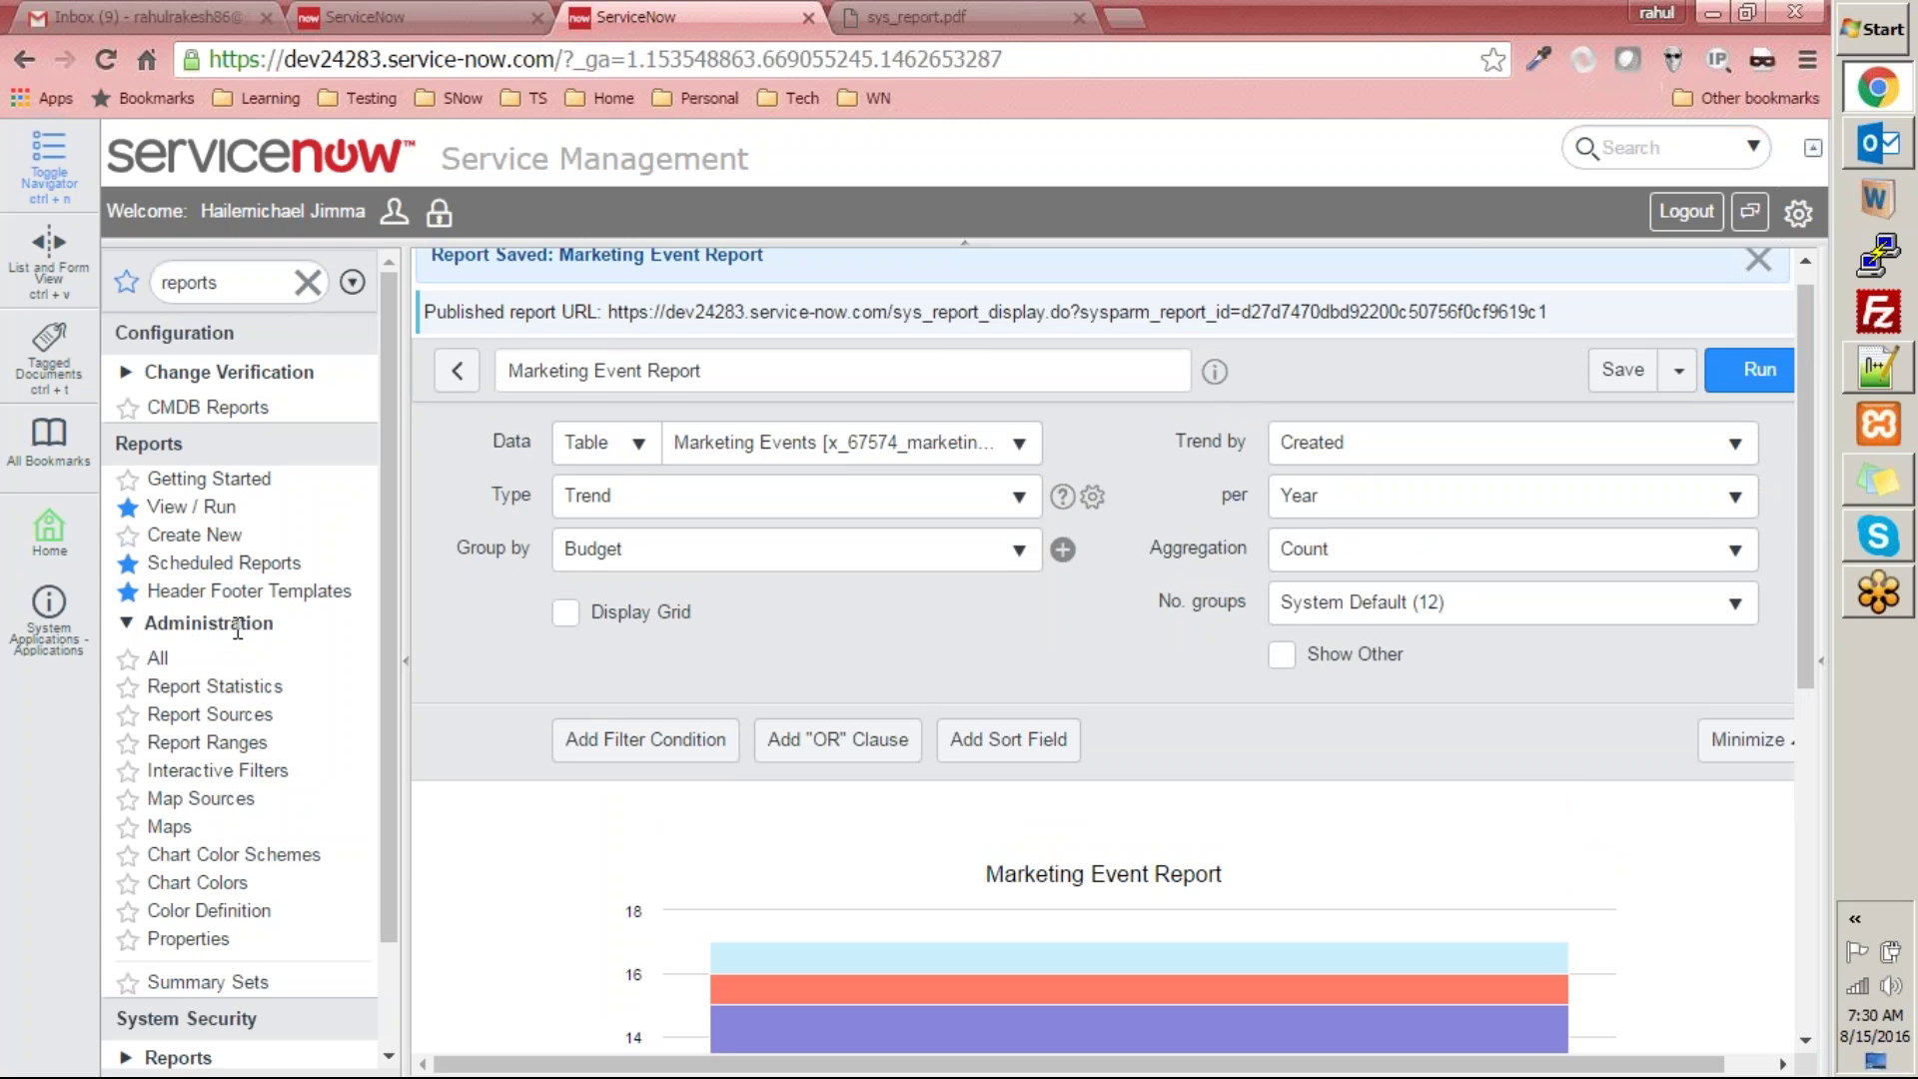
# - Browse the Report Statistics list of 16 reports, then open the Report Sources list
pyautogui.click(239, 690)
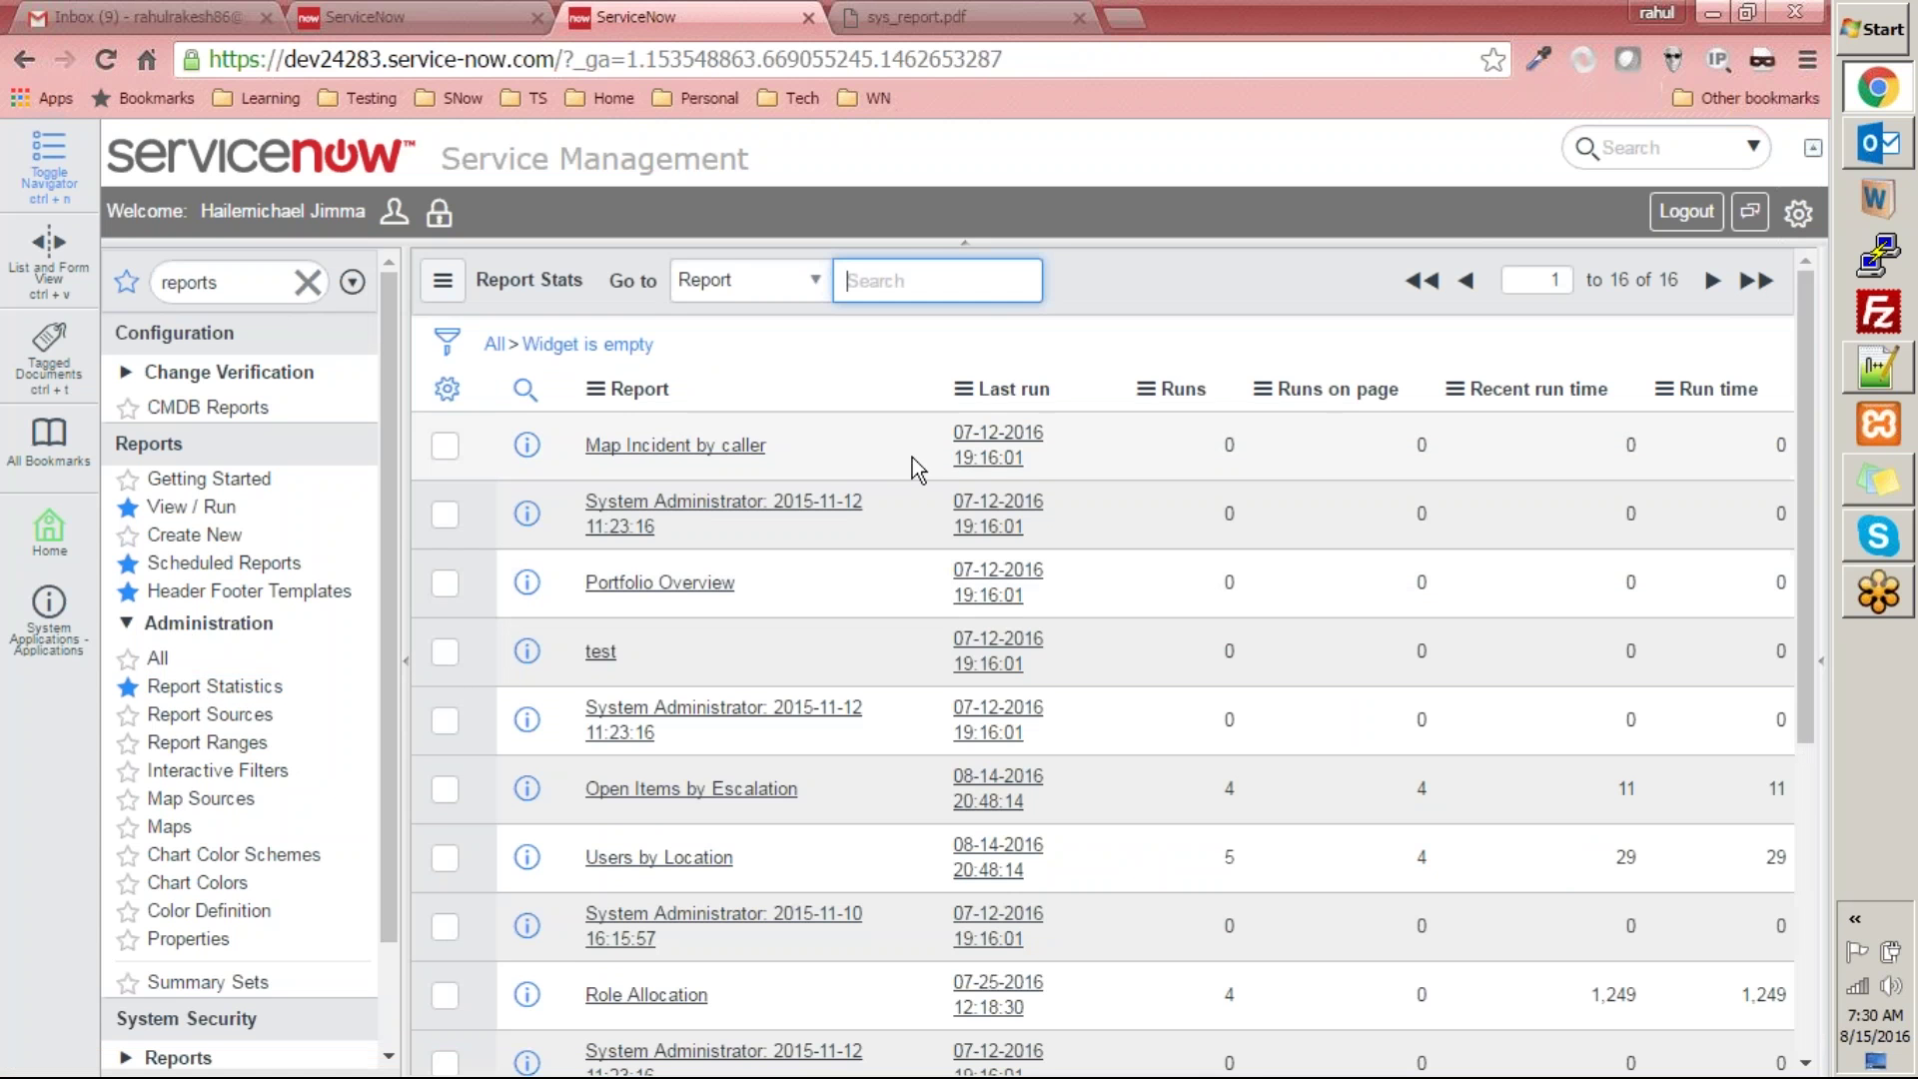
pyautogui.scroll(-5, 1519, 675)
pyautogui.scroll(5, 1508, 684)
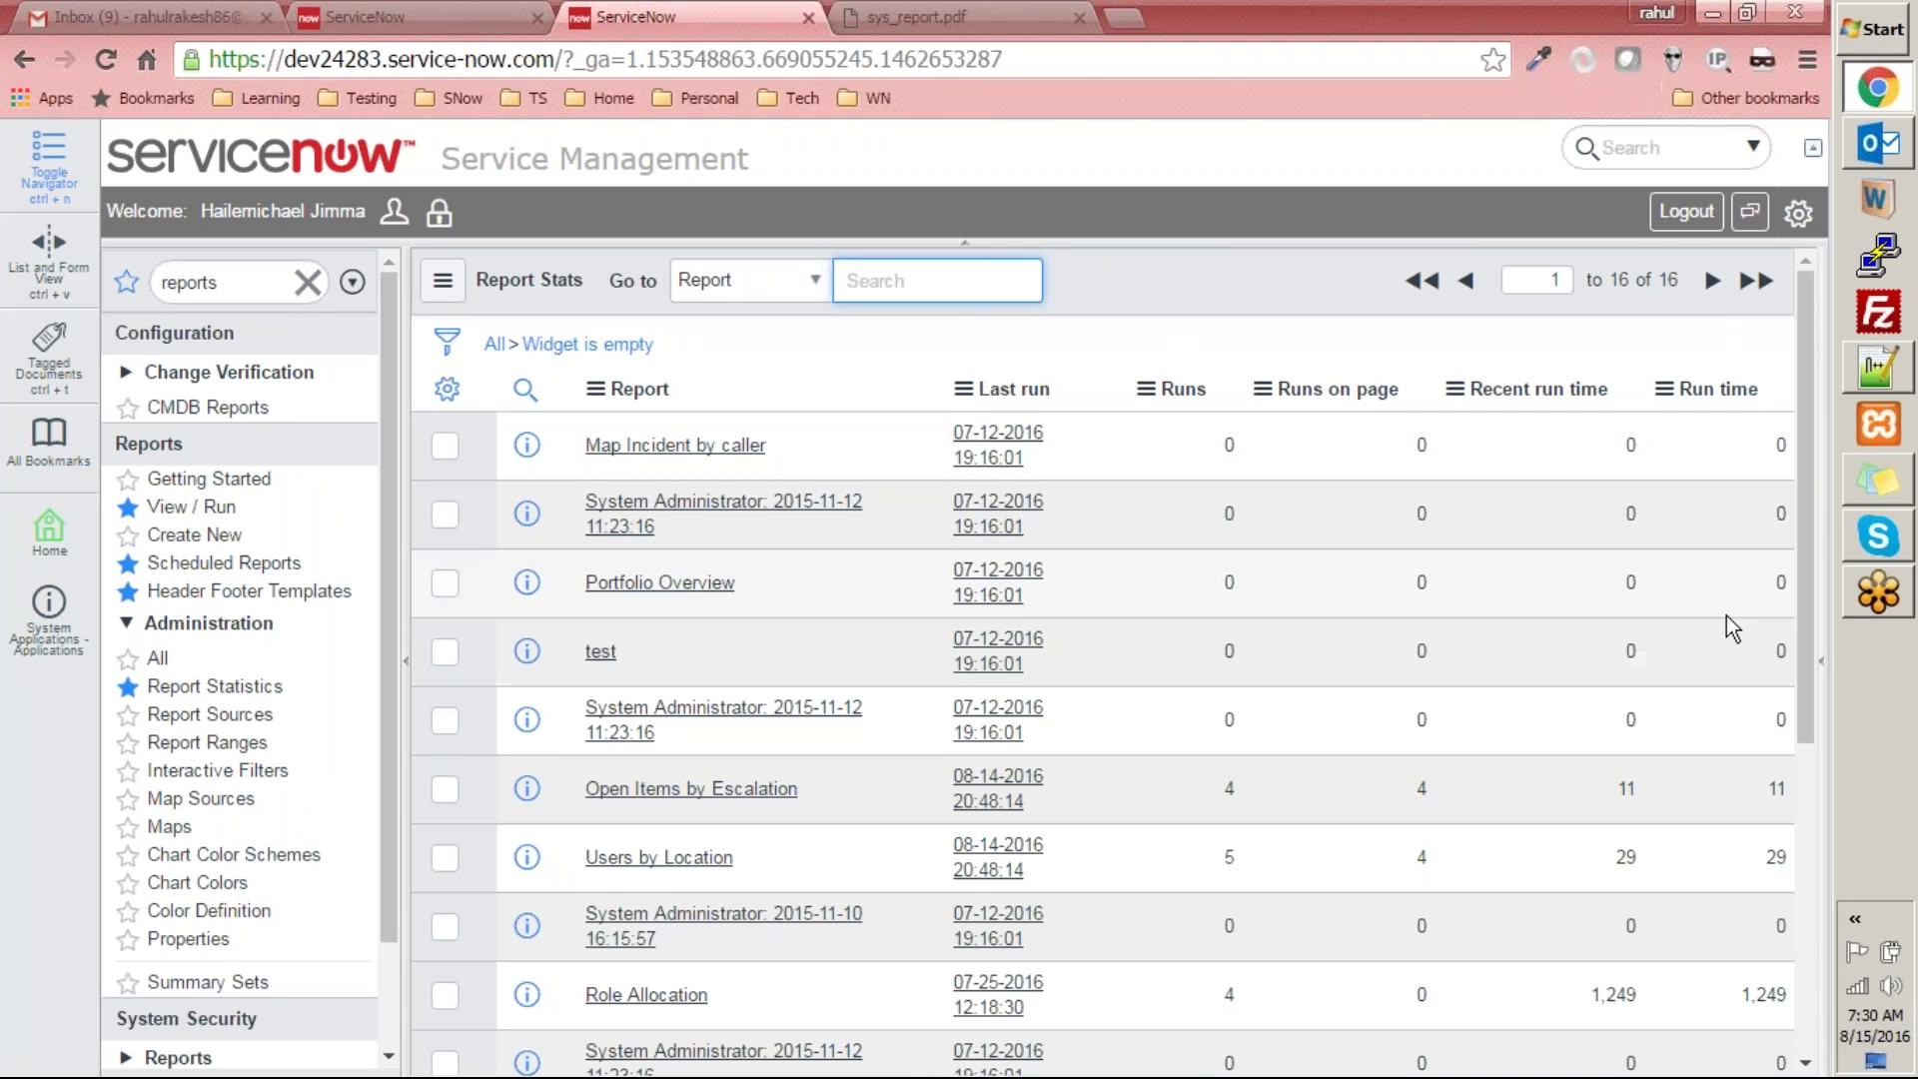
pyautogui.scroll(-1, 1722, 629)
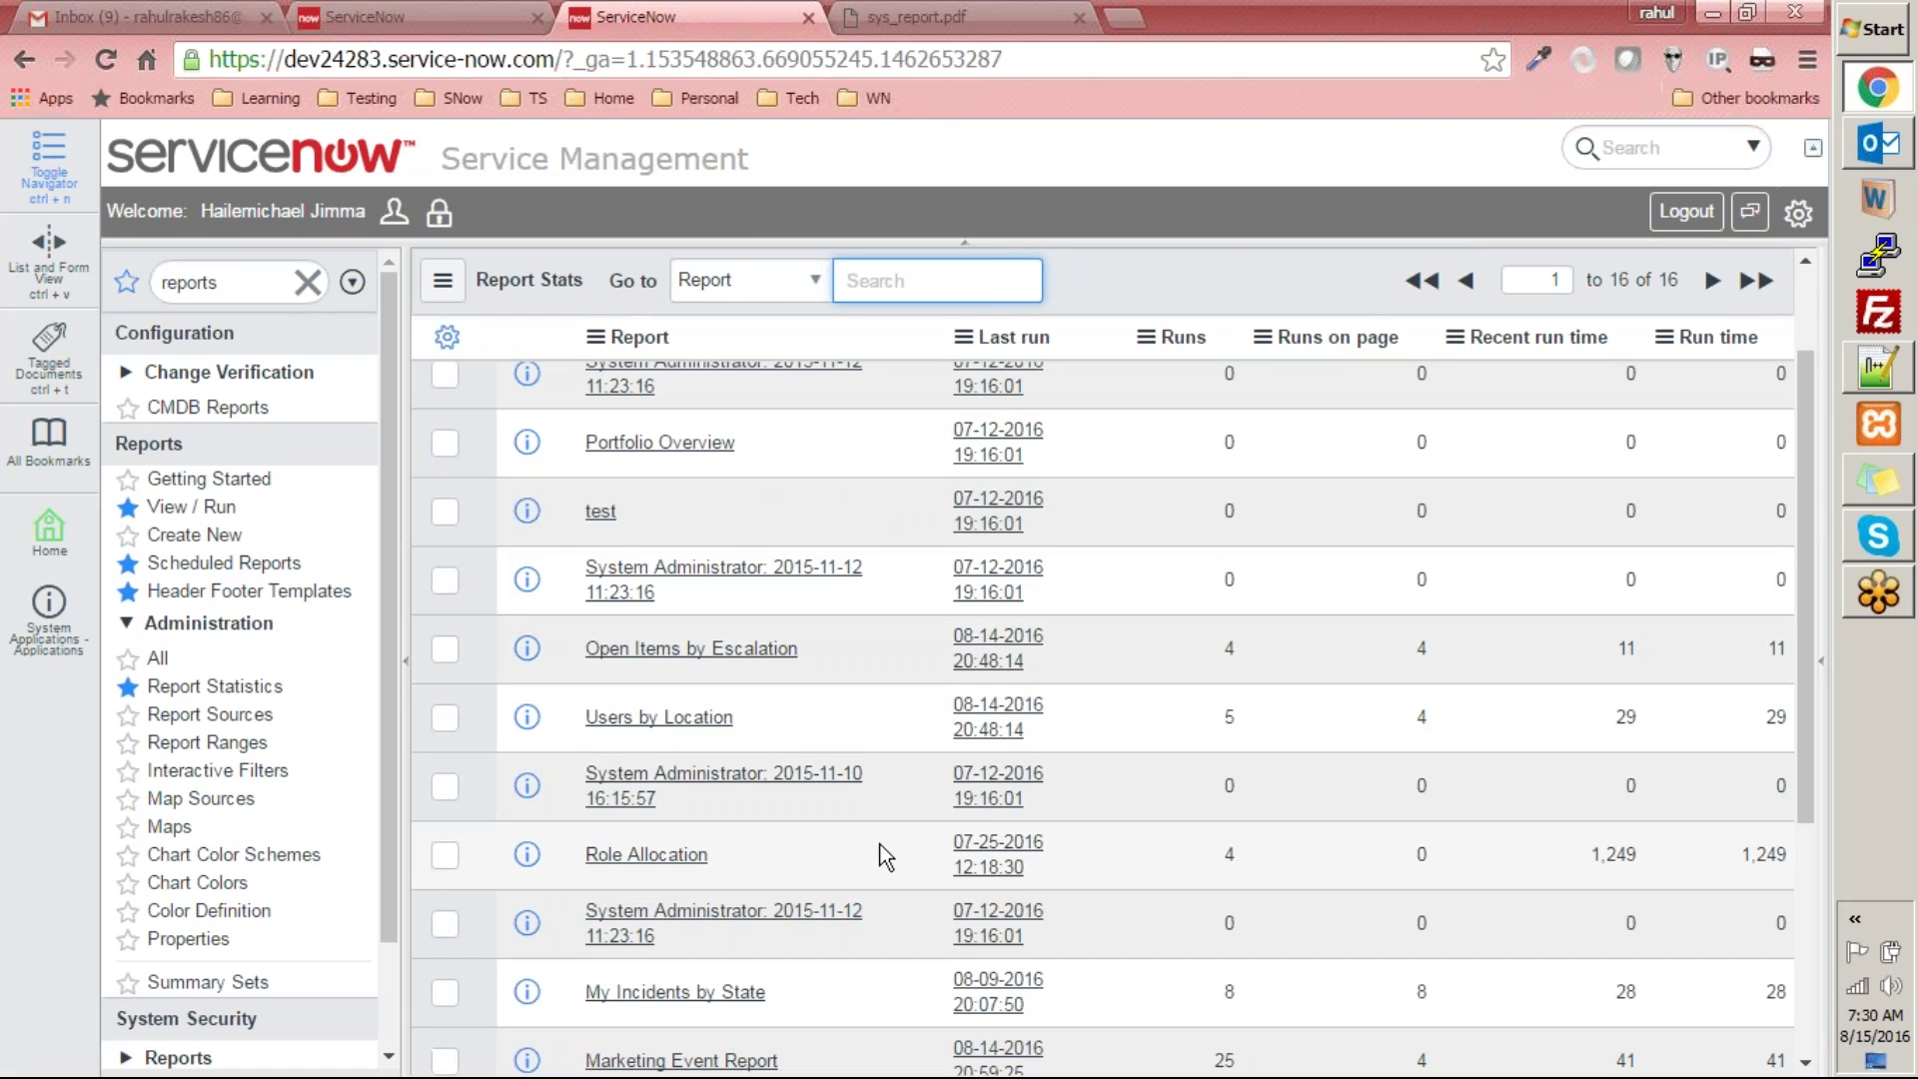
pyautogui.click(1661, 877)
pyautogui.scroll(-4, 1660, 877)
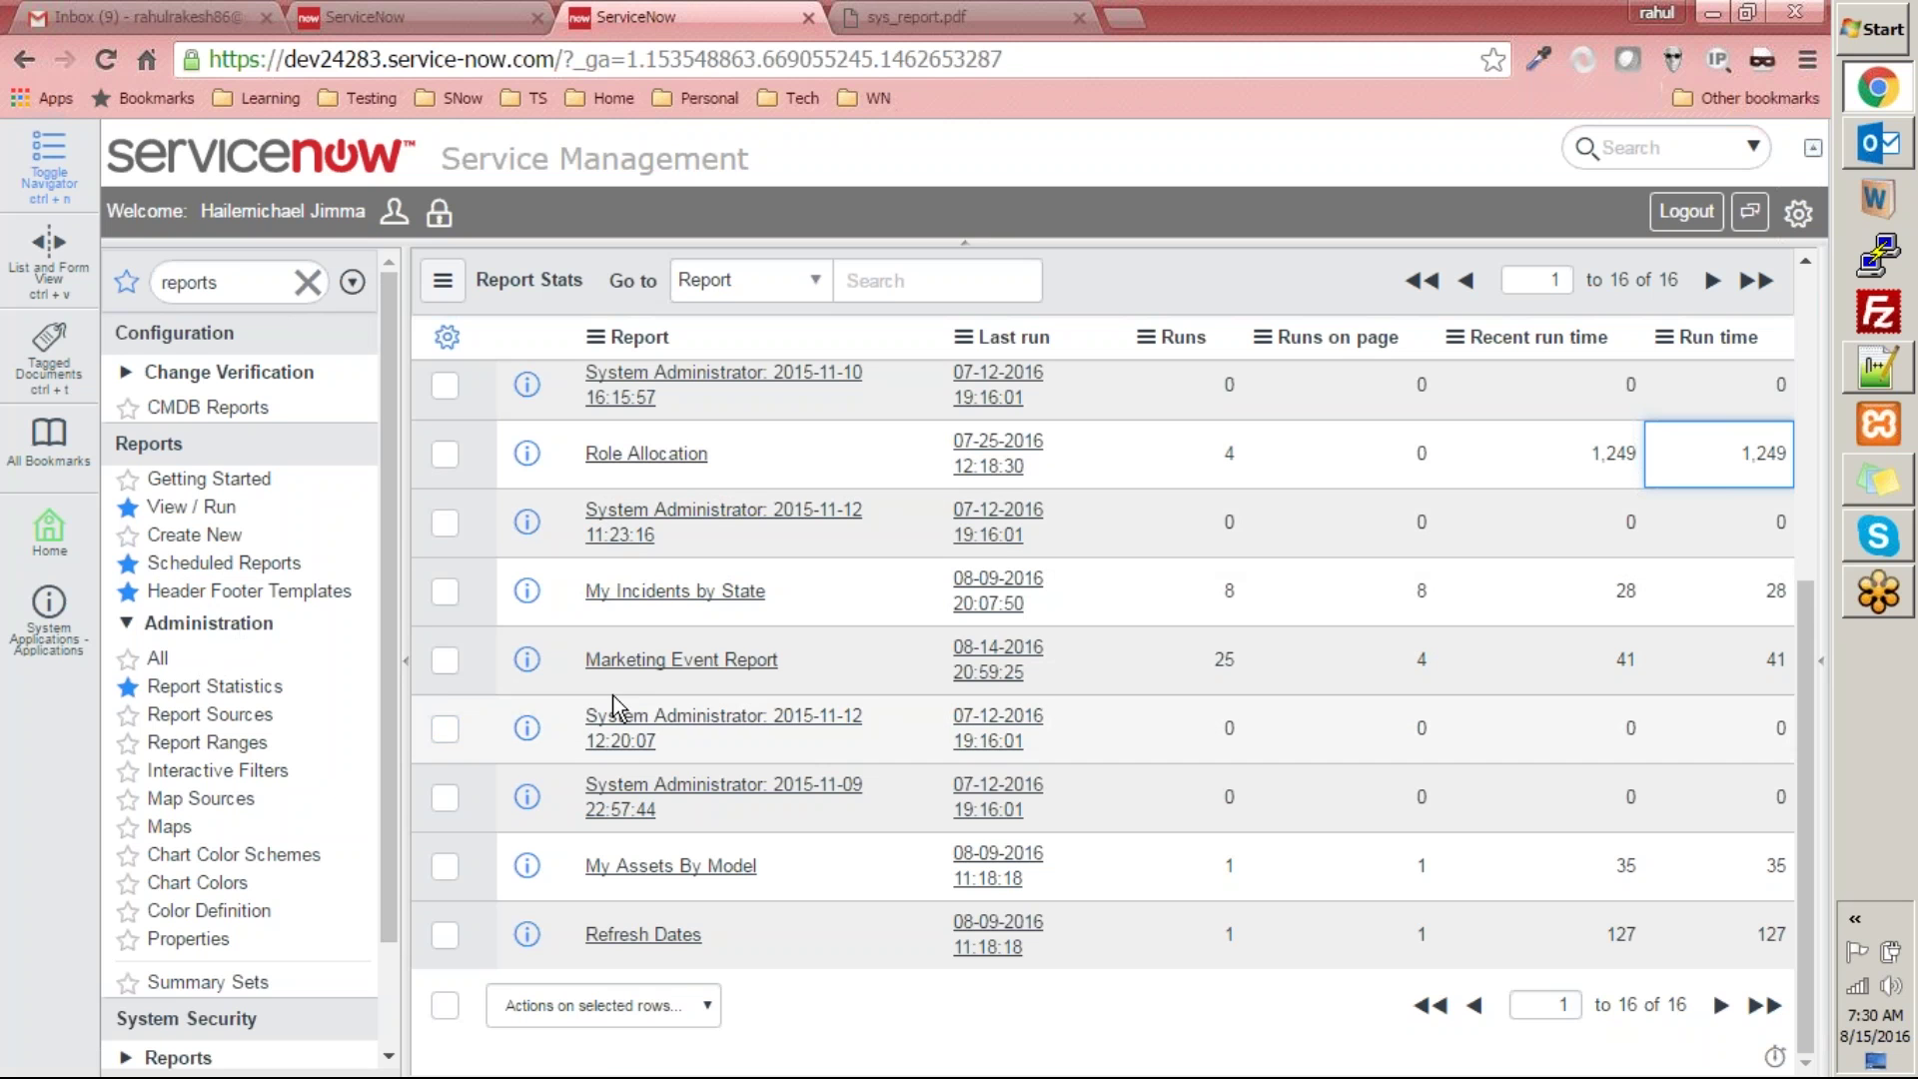
pyautogui.click(226, 717)
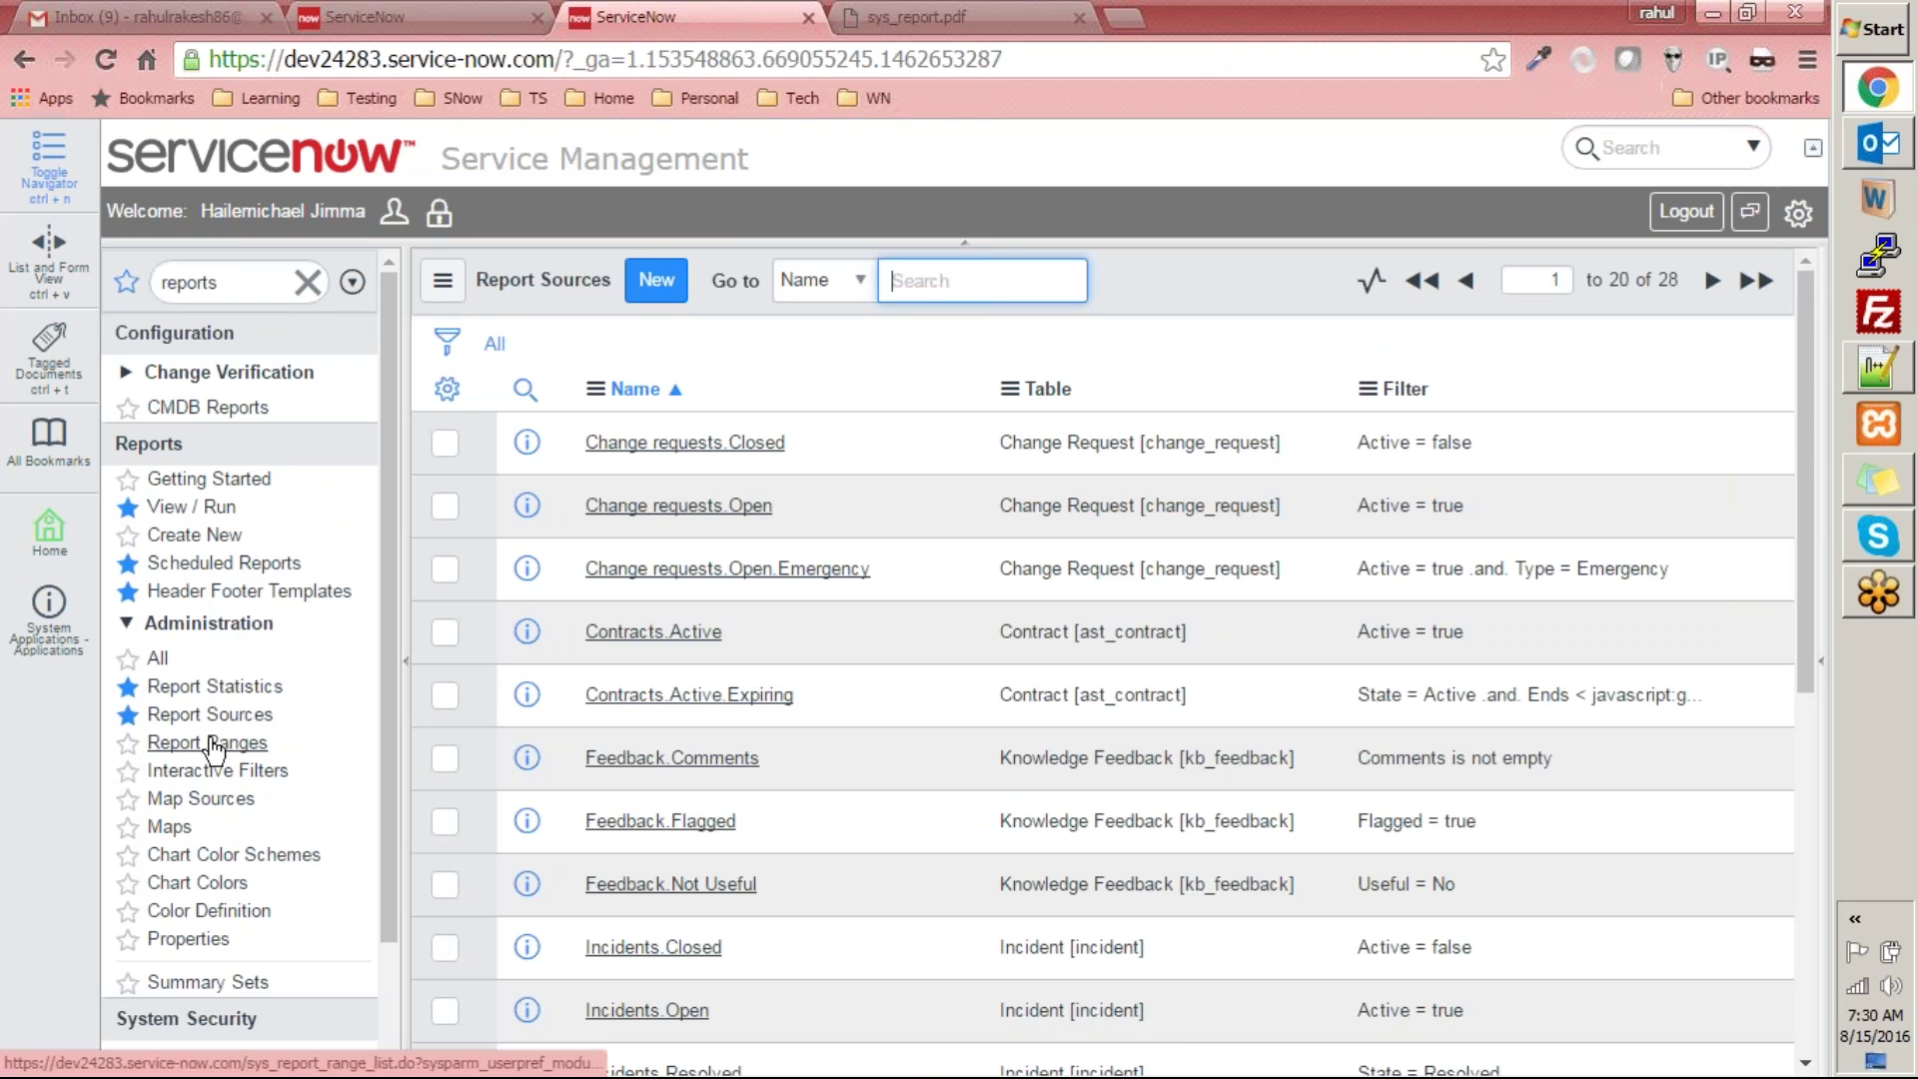
# - Open Report Ranges and scroll through all 14 ranges, including asmt_metric_result percentage bands
pyautogui.scroll(-7, 1094, 420)
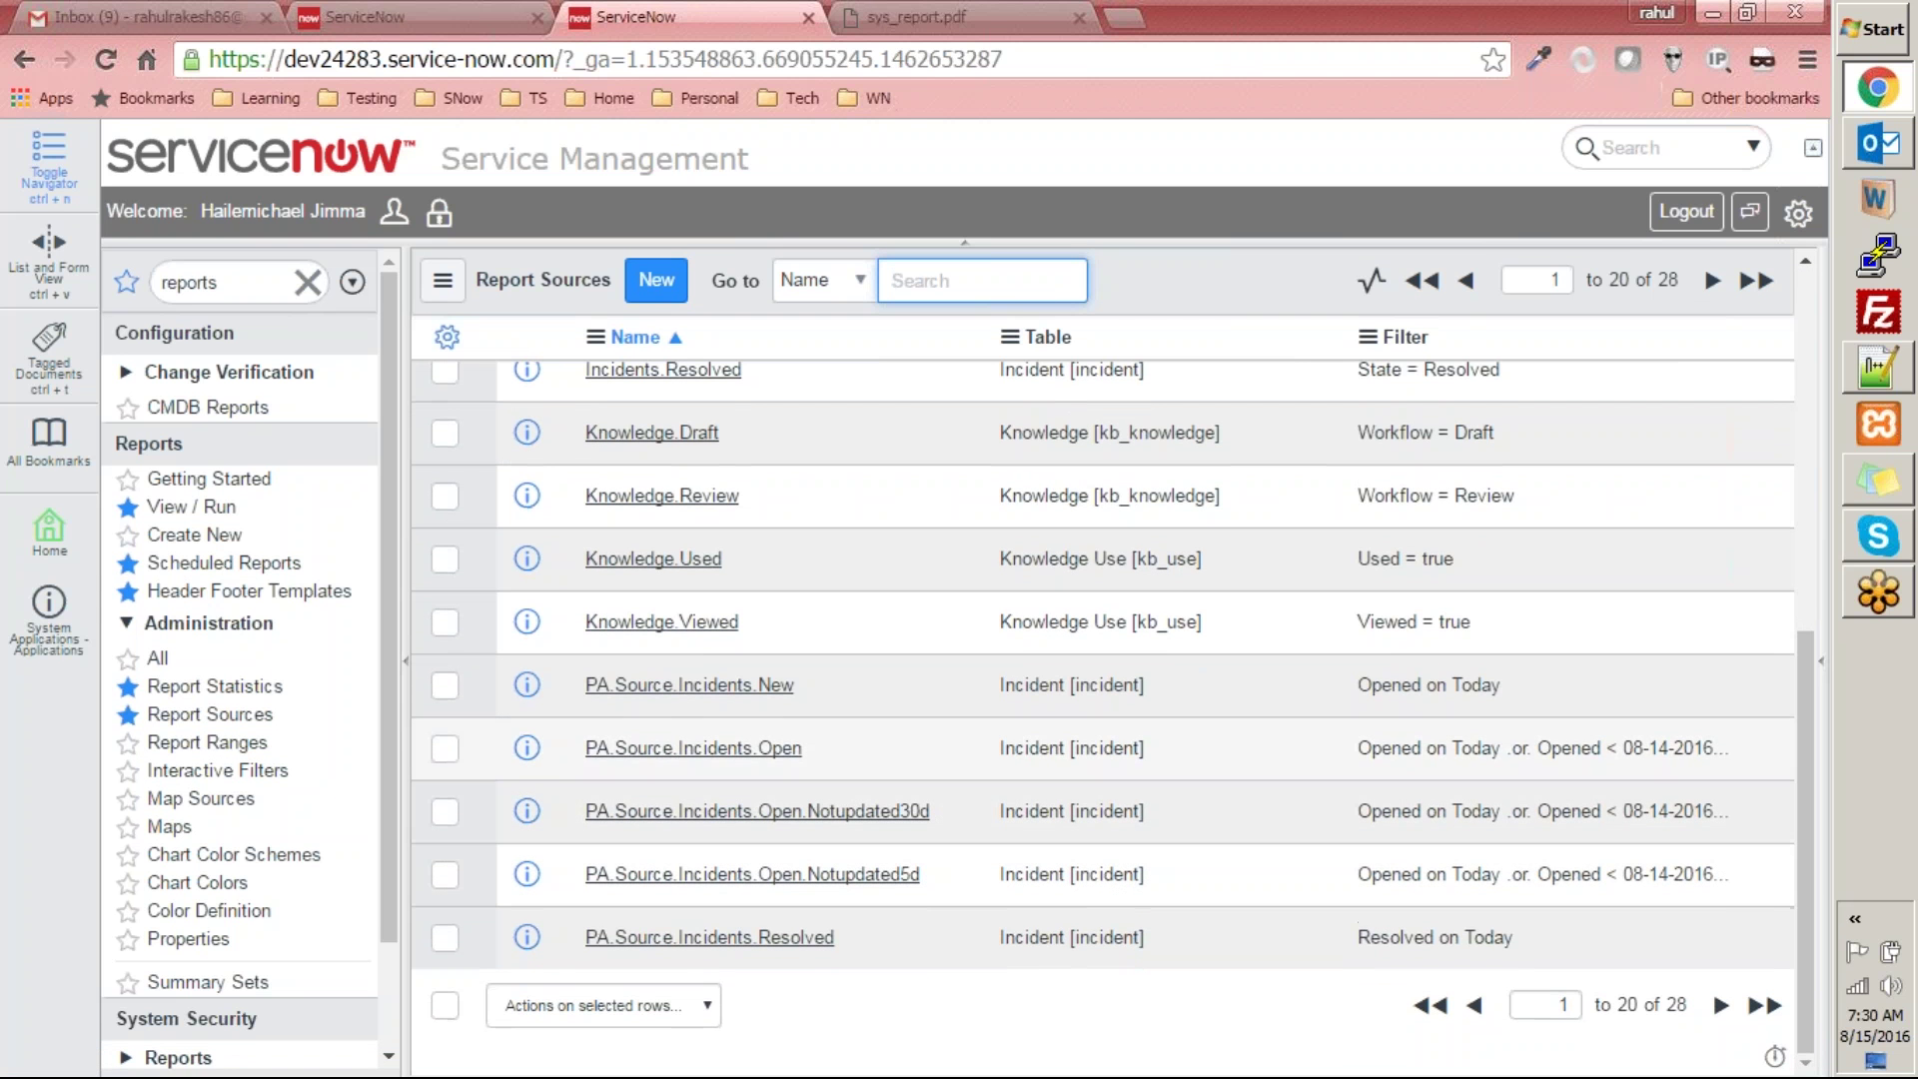
pyautogui.click(241, 754)
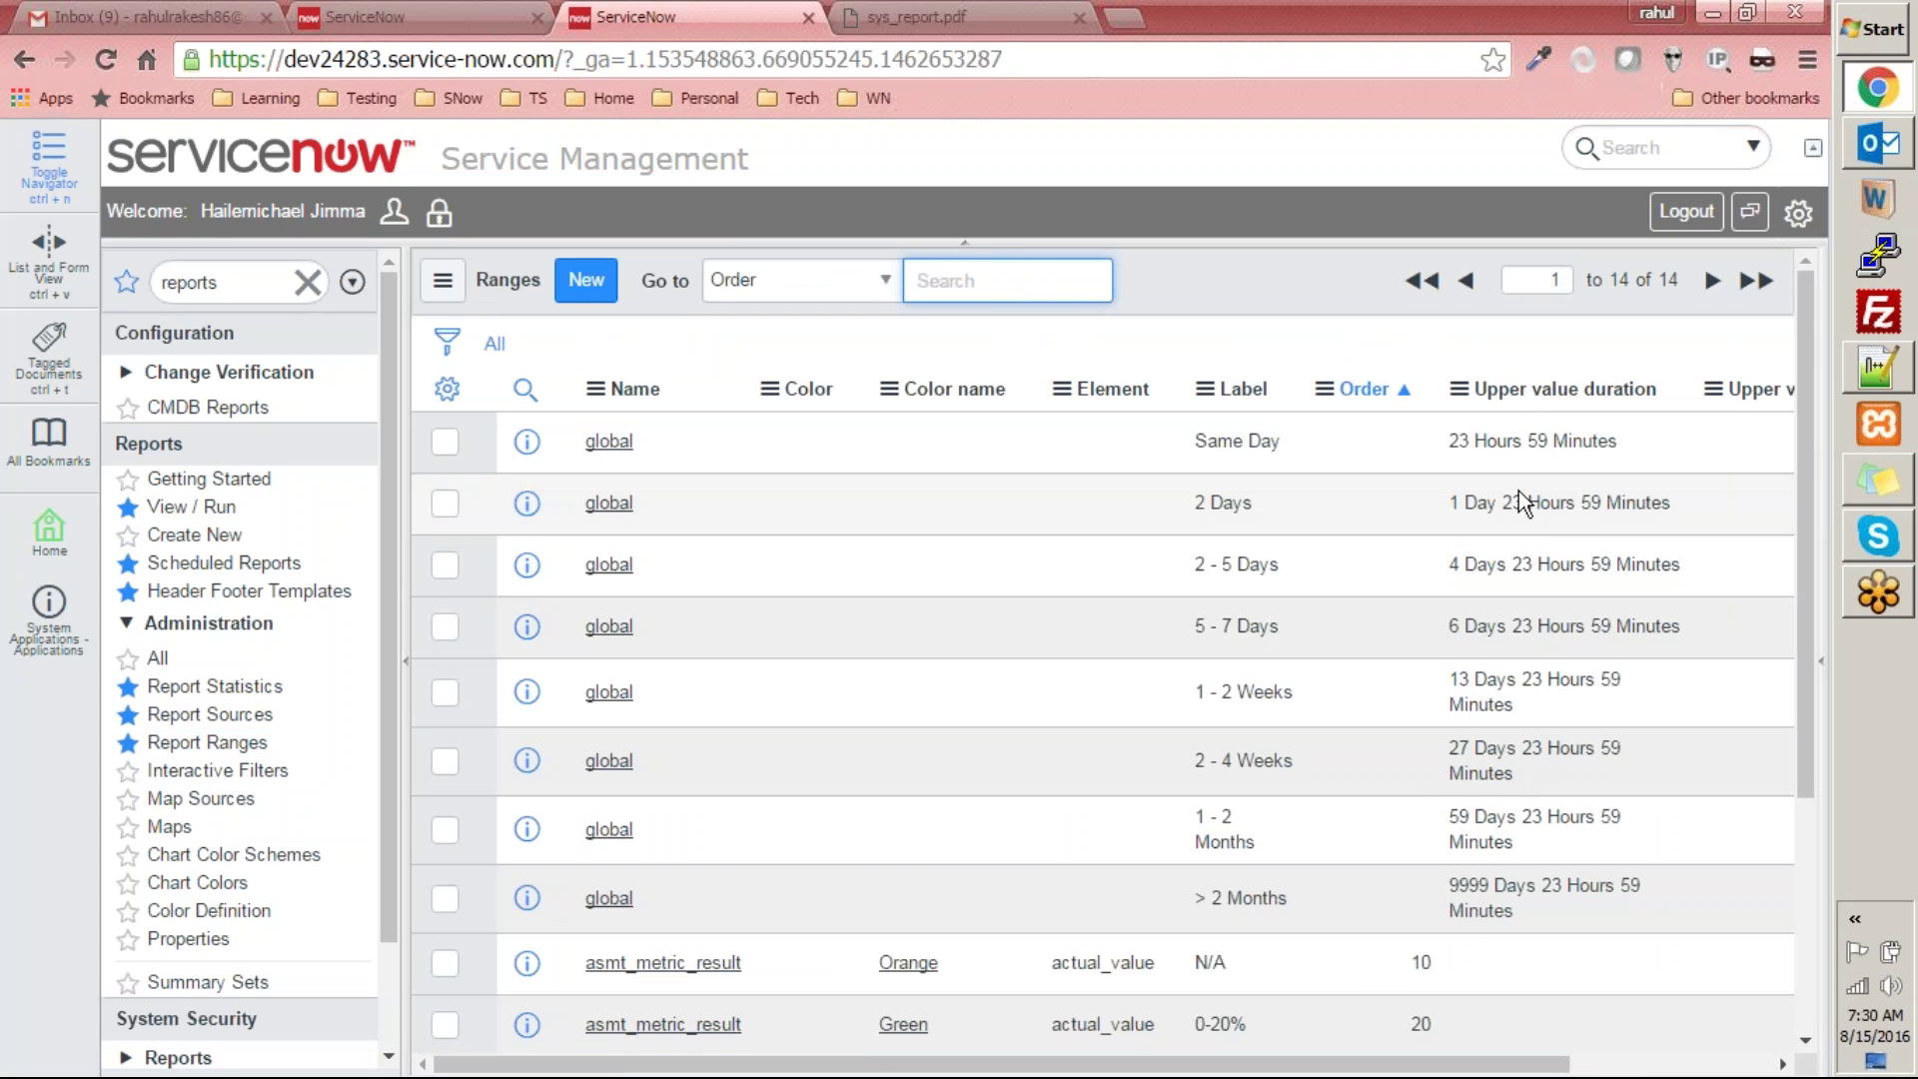
pyautogui.scroll(-4, 1414, 632)
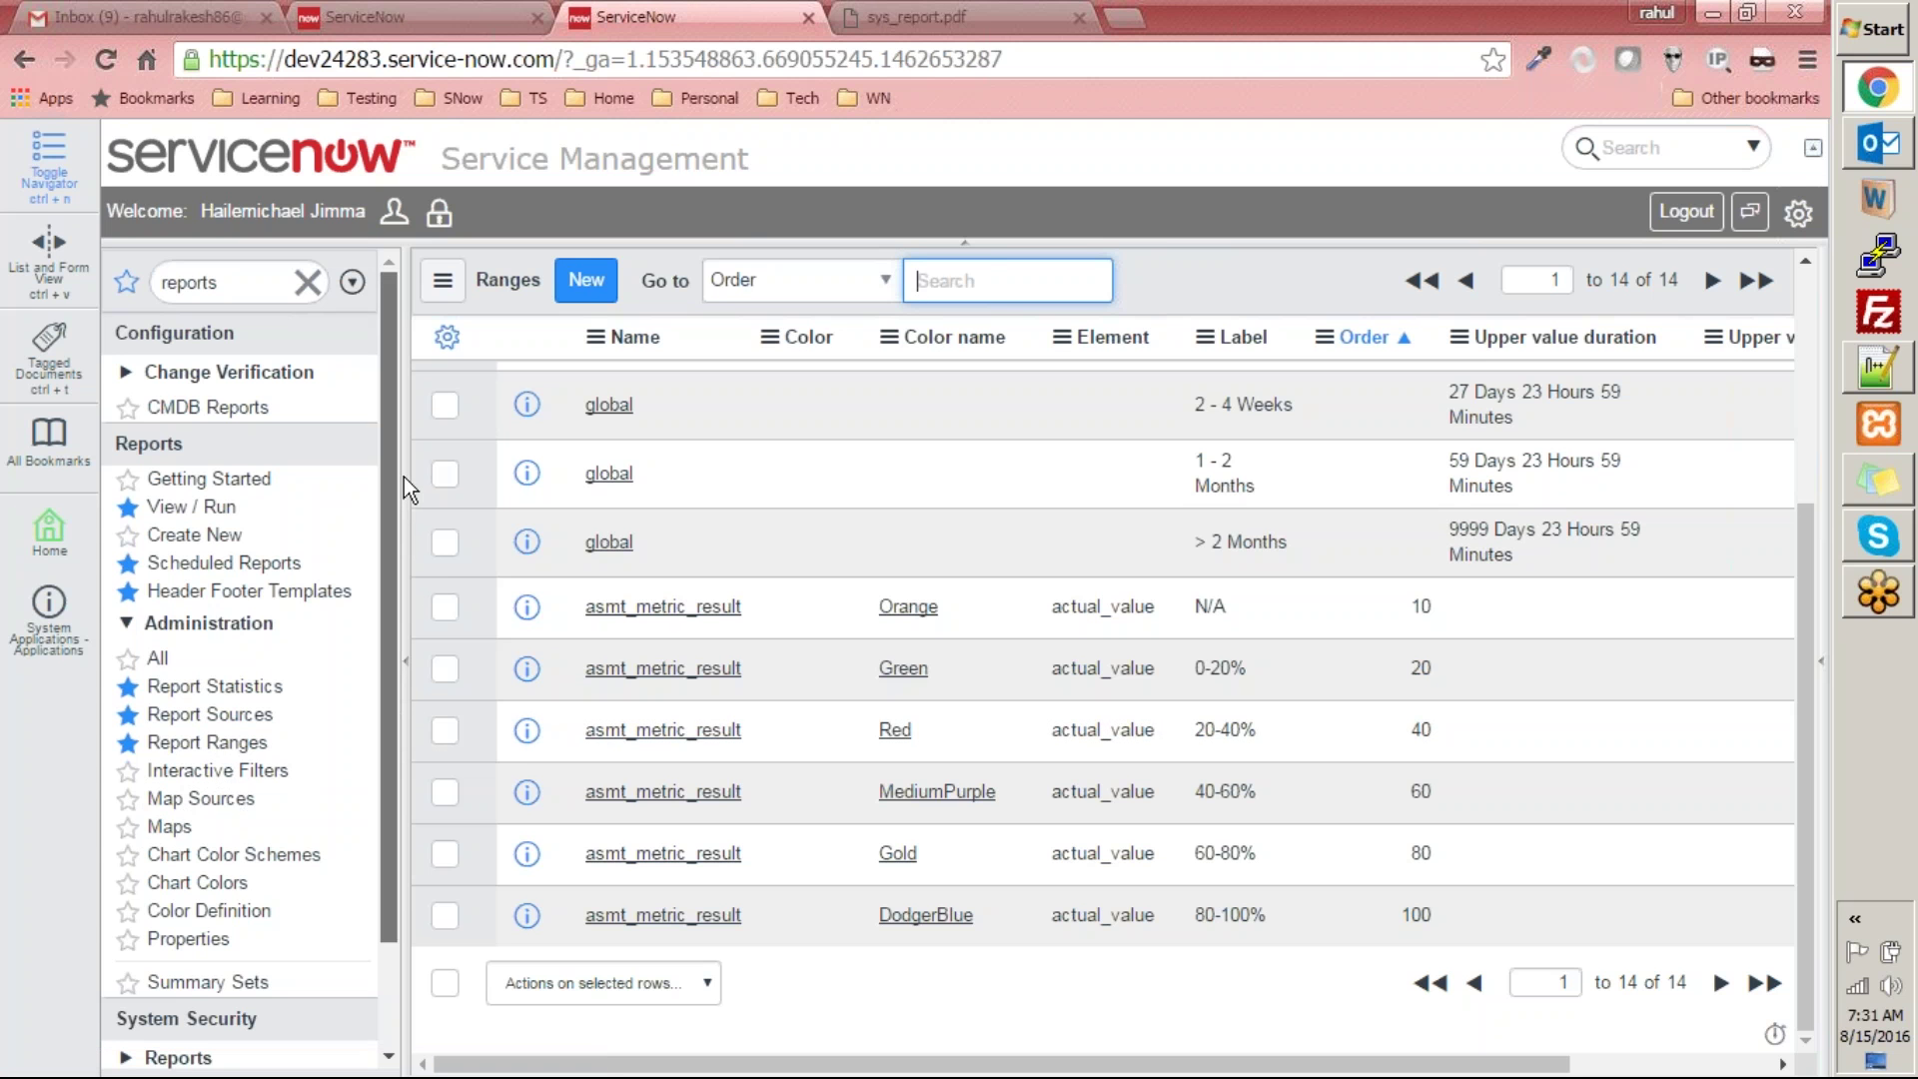
pyautogui.scroll(-2, 356, 843)
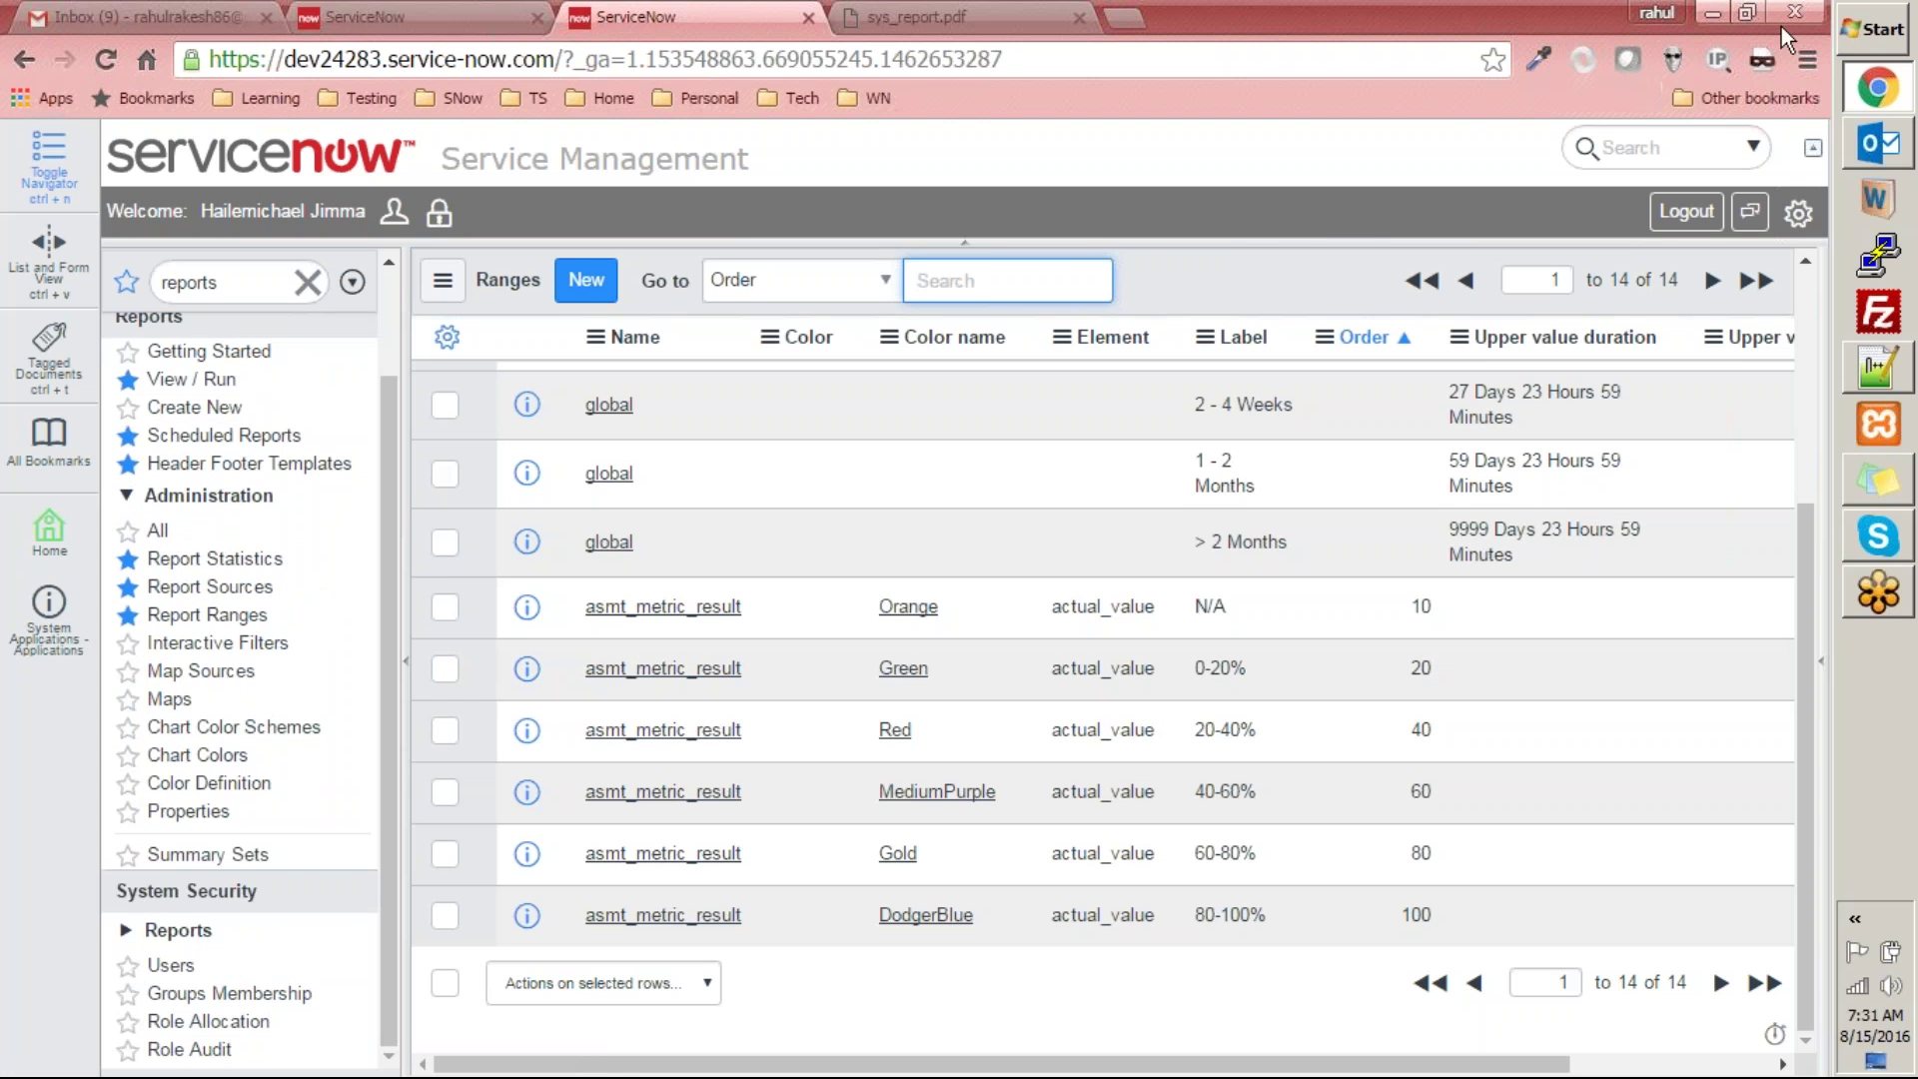
pyautogui.click(1494, 43)
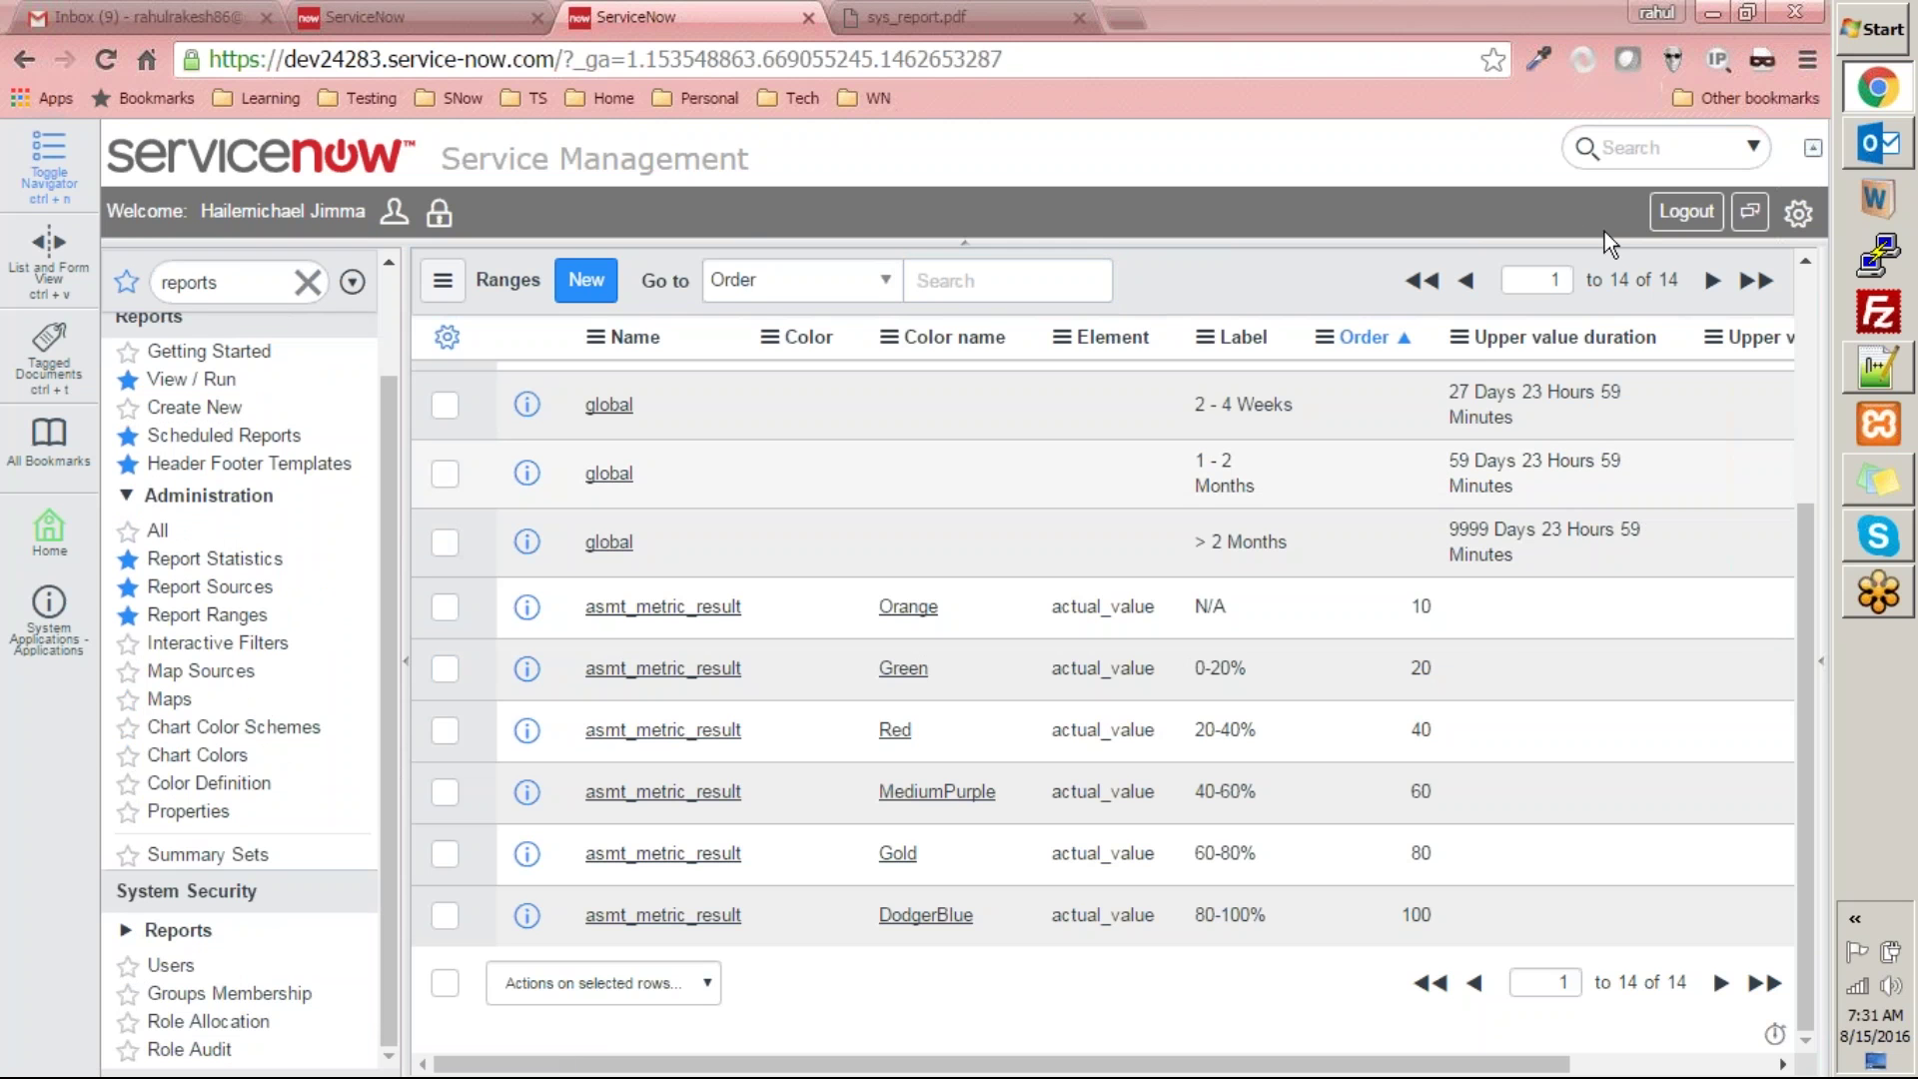
pyautogui.click(1810, 24)
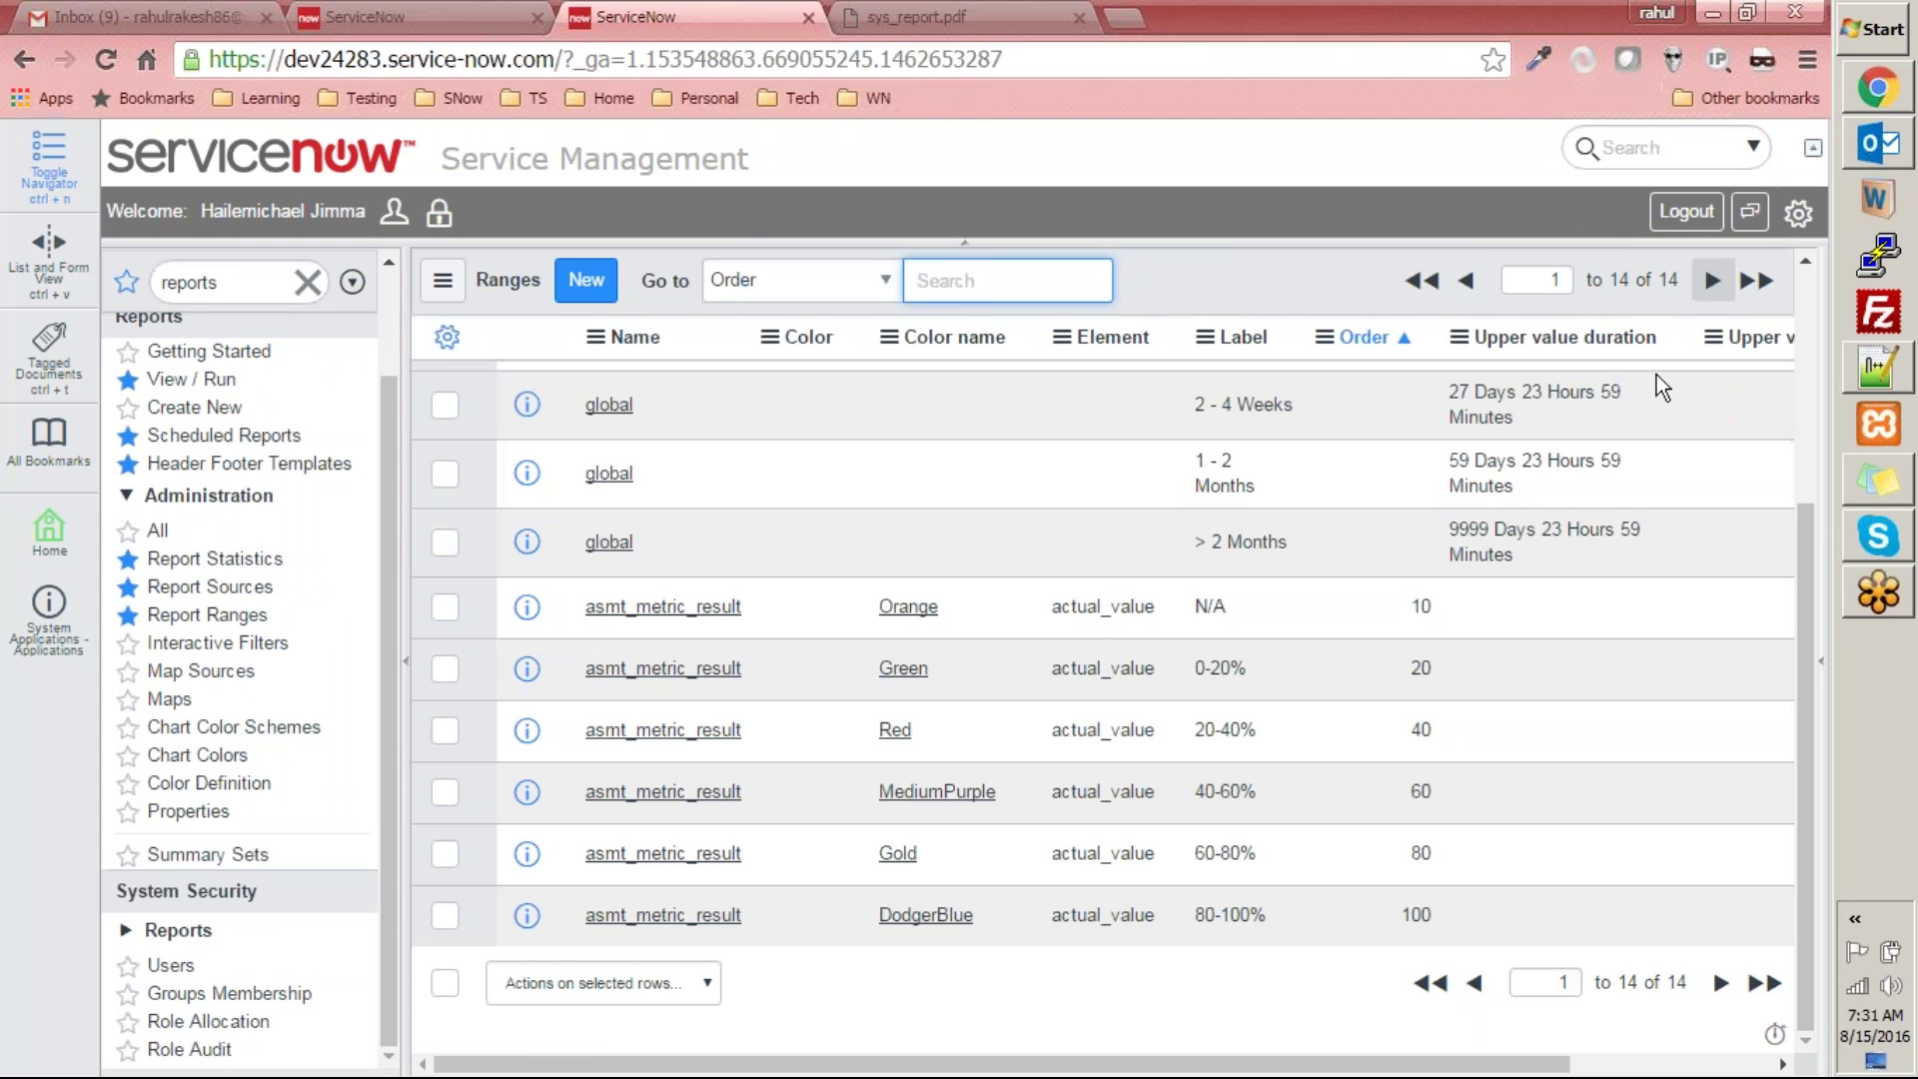